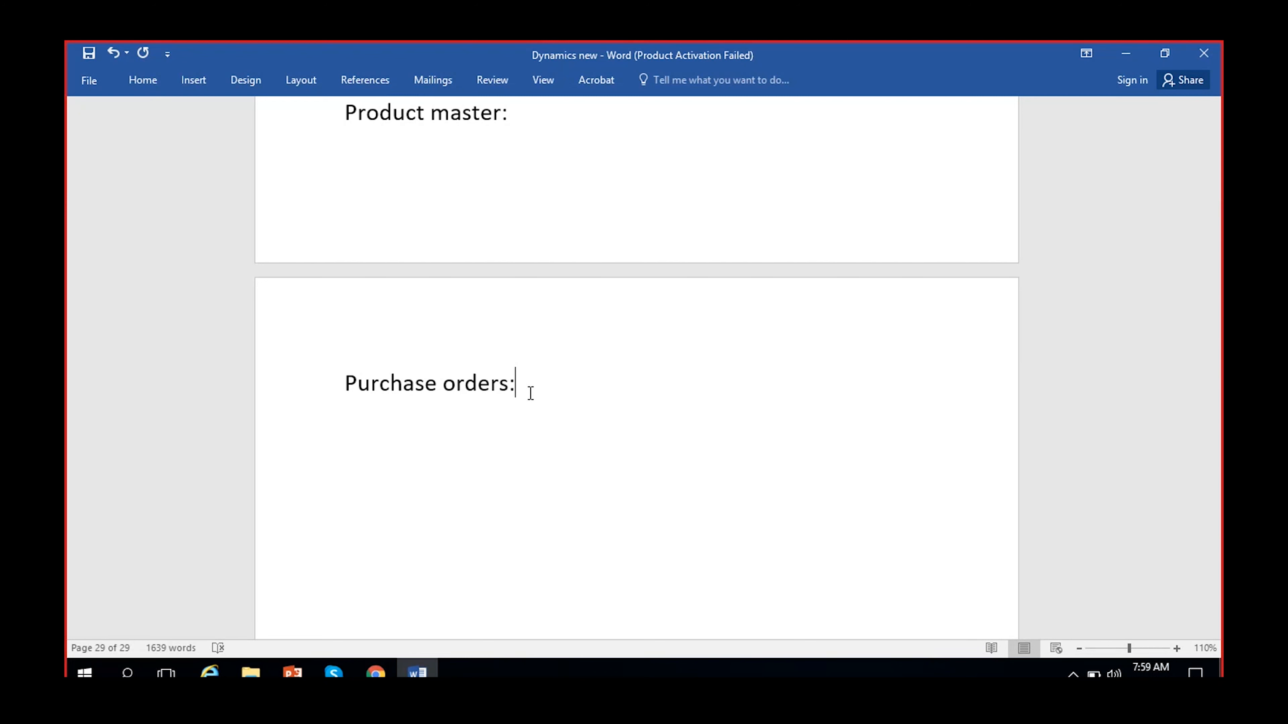
Step: Save the Dynamics new document and switch to Dynamics 365 Finance and Operations in Chrome
{"action": "key", "text": "ctrl+s"}
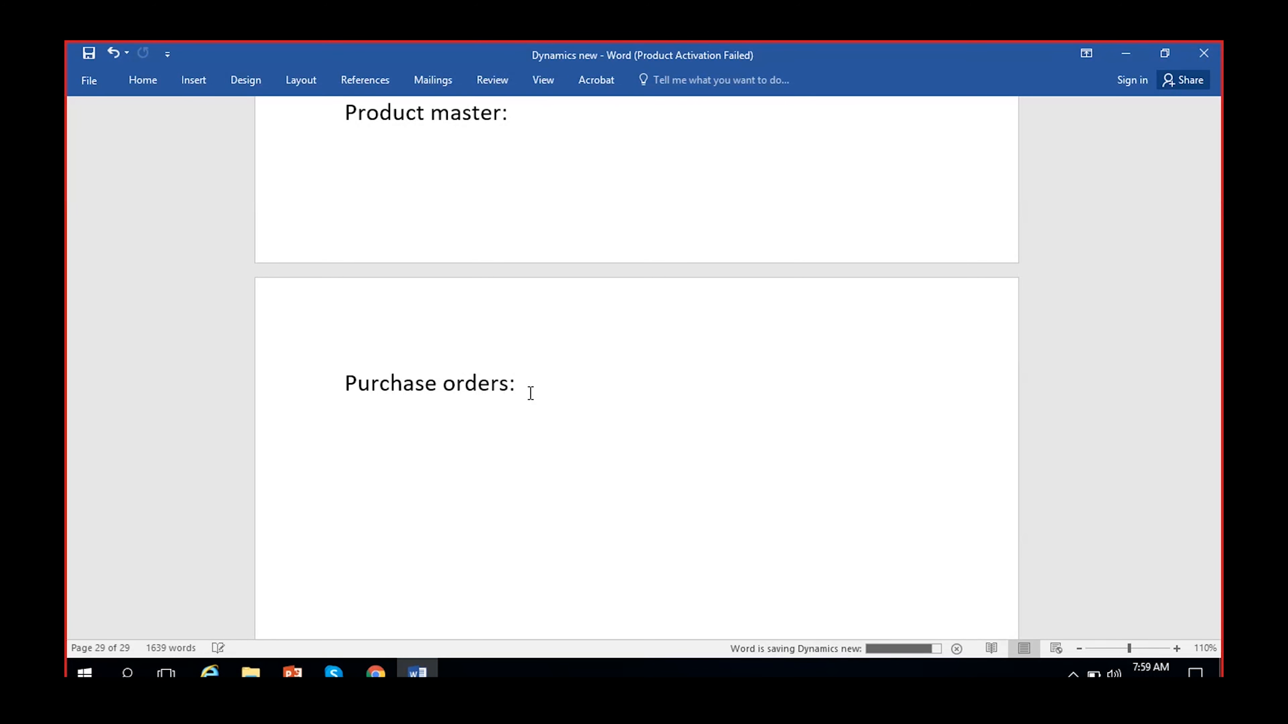
{"action": "left_click", "coordinate": [384, 674]}
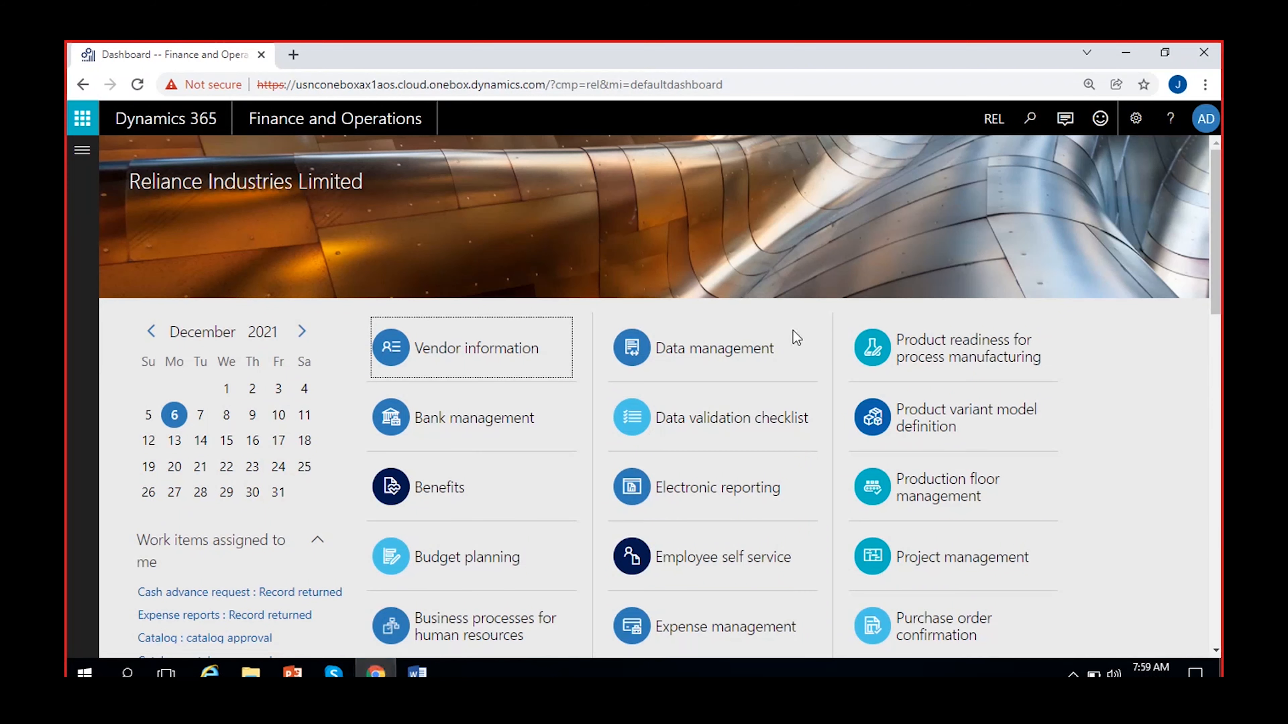
Step: Look through the Accounts payable module's entries and open the Procurement and sourcing parameters
{"action": "left_click", "coordinate": [83, 152]}
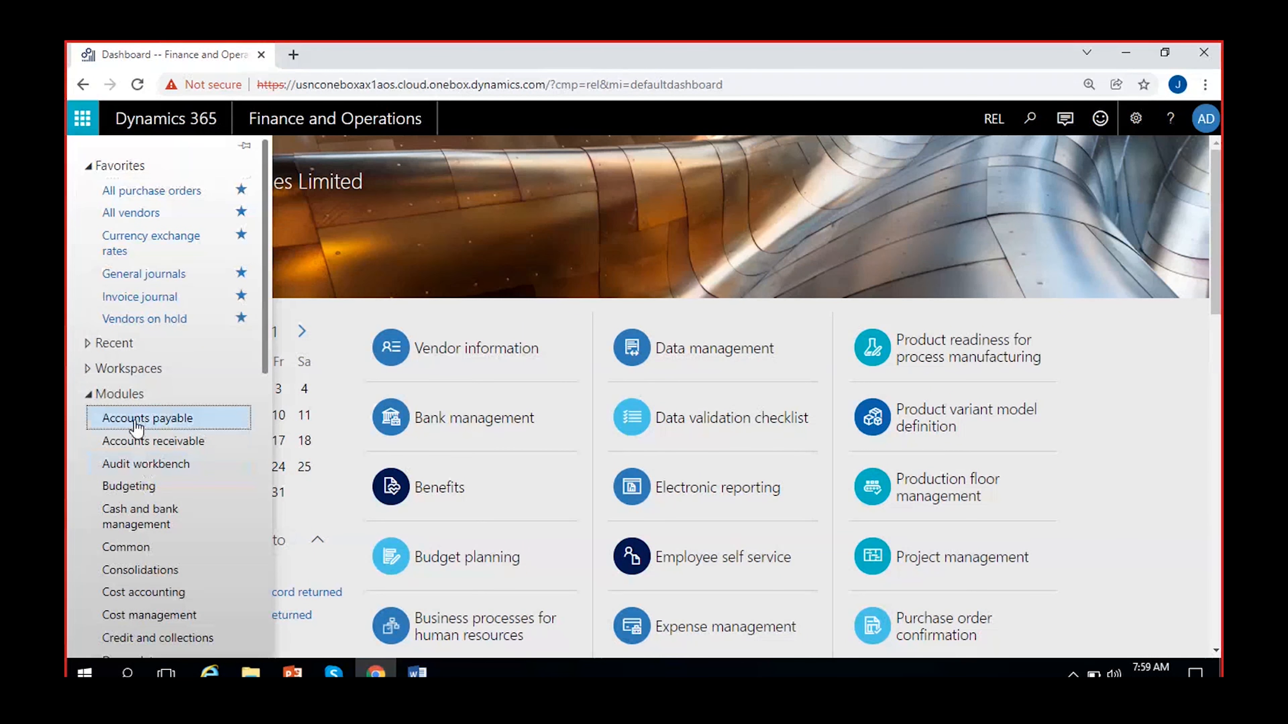
{"action": "left_click", "coordinate": [137, 426]}
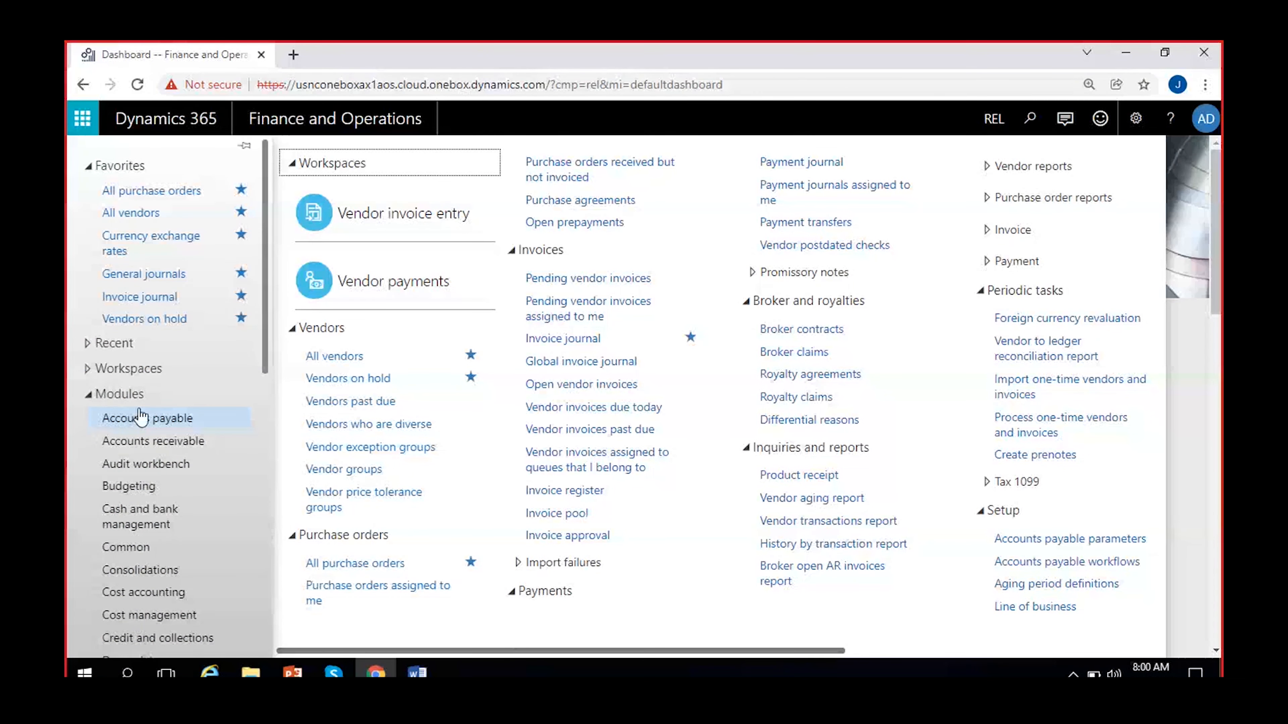
{"action": "left_click_drag", "start_coordinate": [574, 650], "coordinate": [881, 652]}
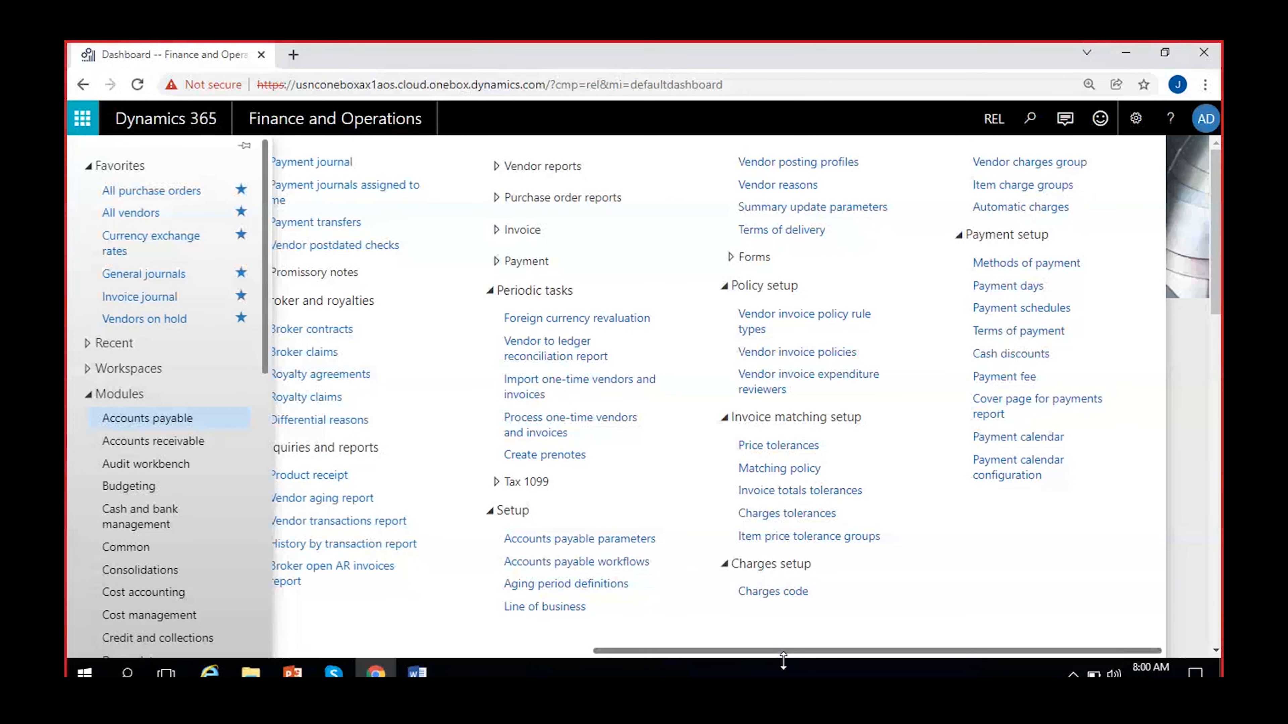
{"action": "scroll", "coordinate": [144, 482], "scroll_direction": "down", "scroll_amount": 5}
{"action": "left_click", "coordinate": [152, 567]}
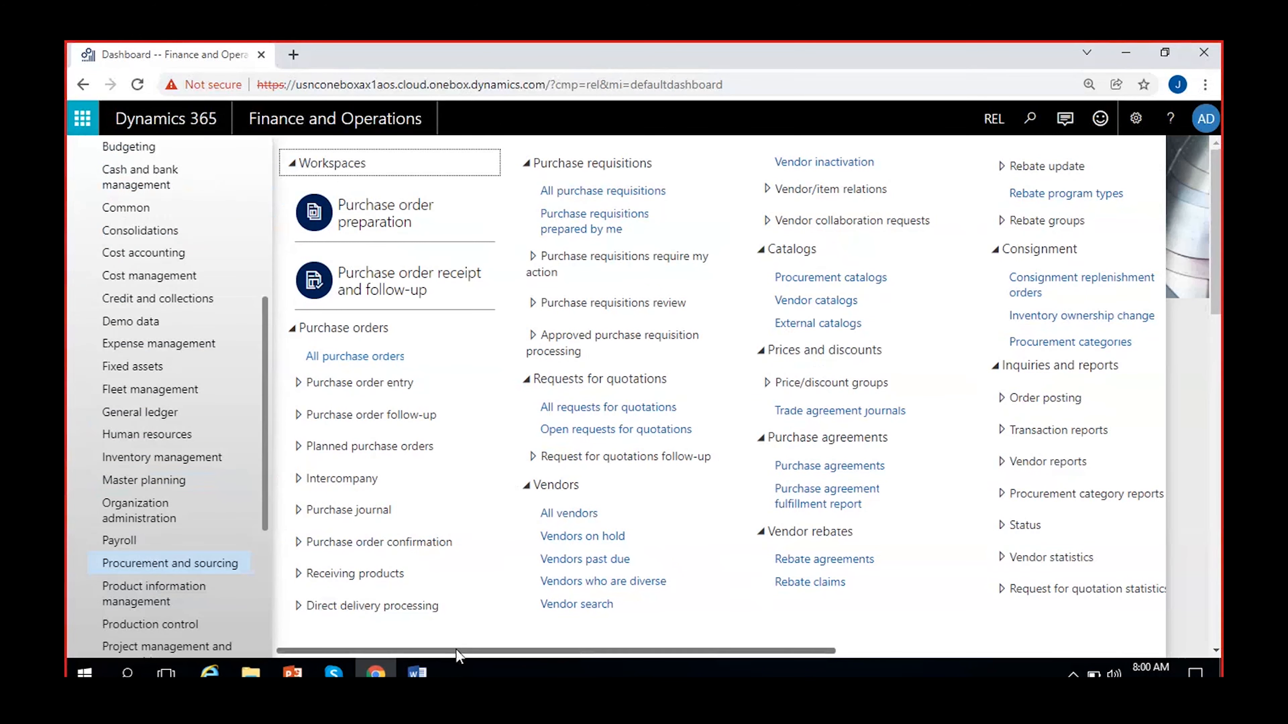
{"action": "left_click_drag", "start_coordinate": [458, 653], "coordinate": [935, 652]}
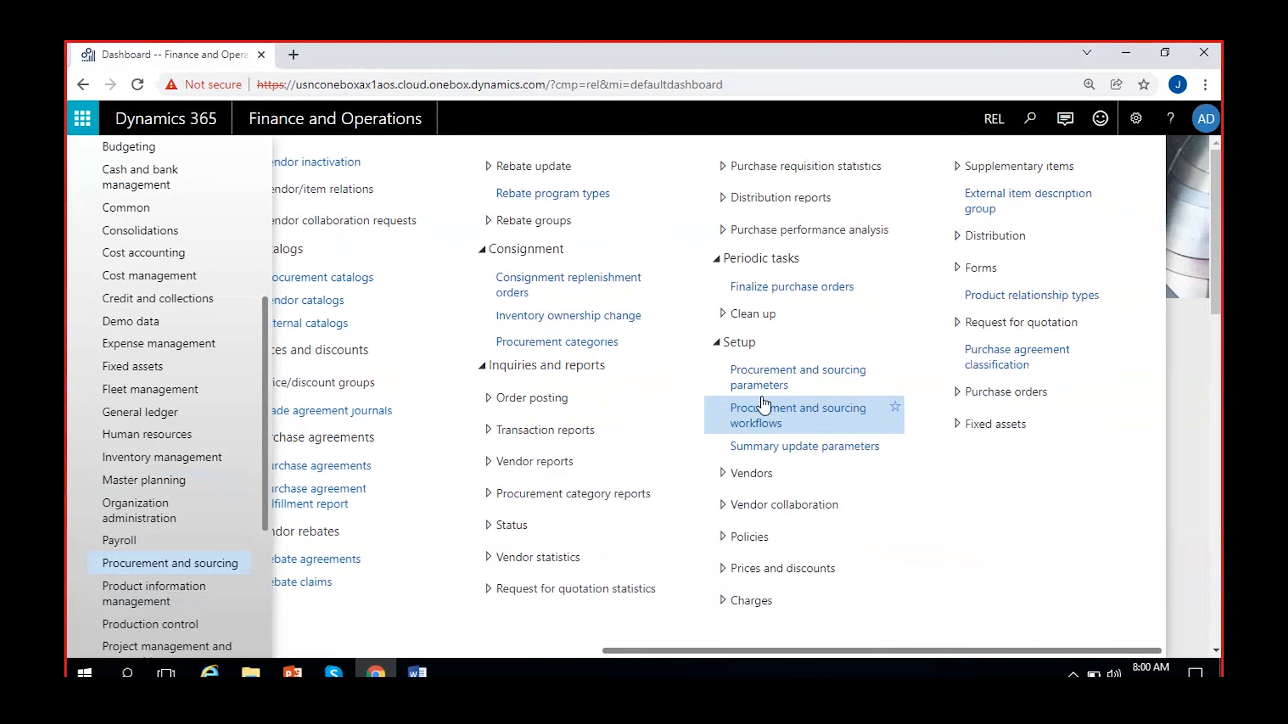
{"action": "left_click", "coordinate": [796, 381]}
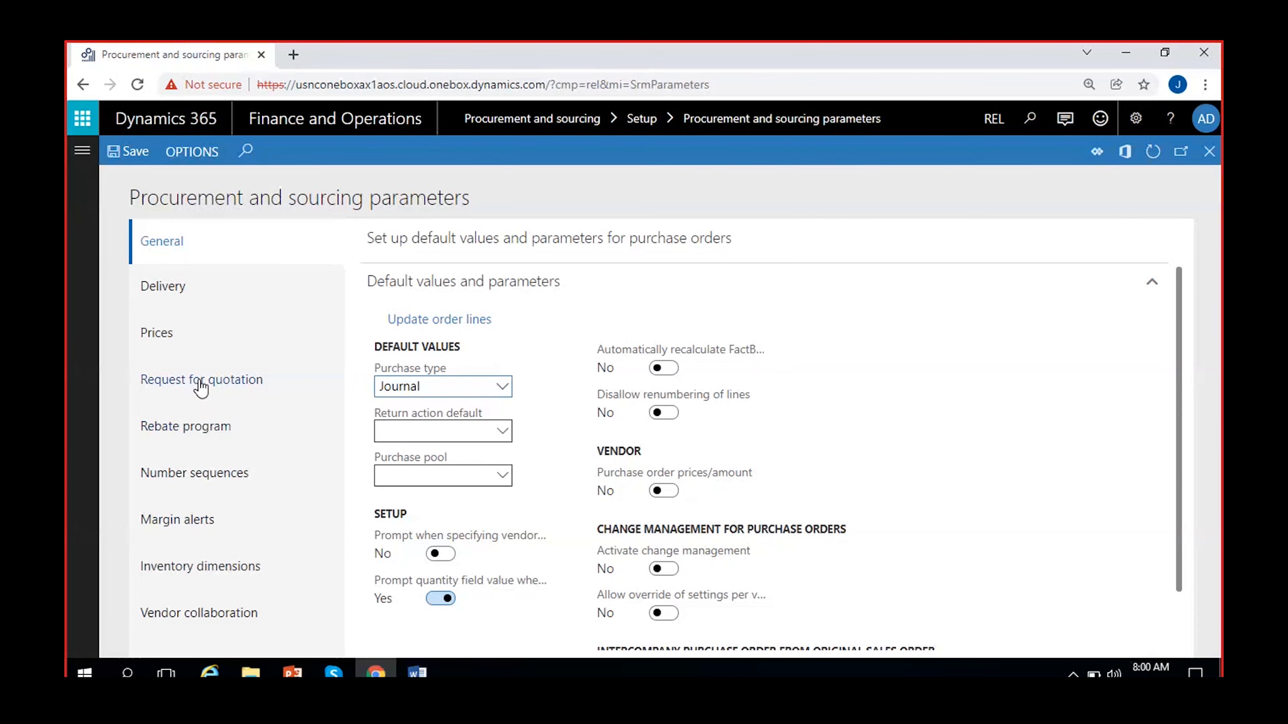
Step: In the Purchase order number sequence Purc_550, remove the Company segment and set the Constant segment's value to PO-
{"action": "left_click", "coordinate": [224, 471]}
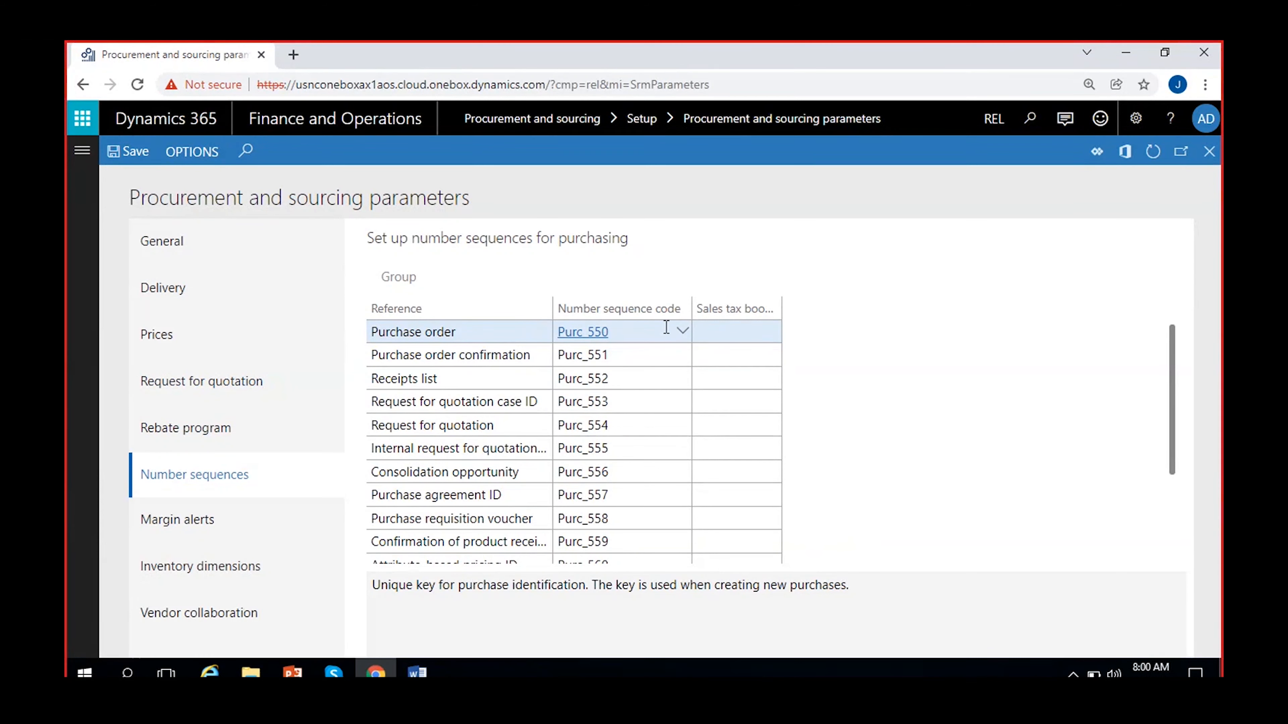
{"action": "left_click", "coordinate": [601, 334]}
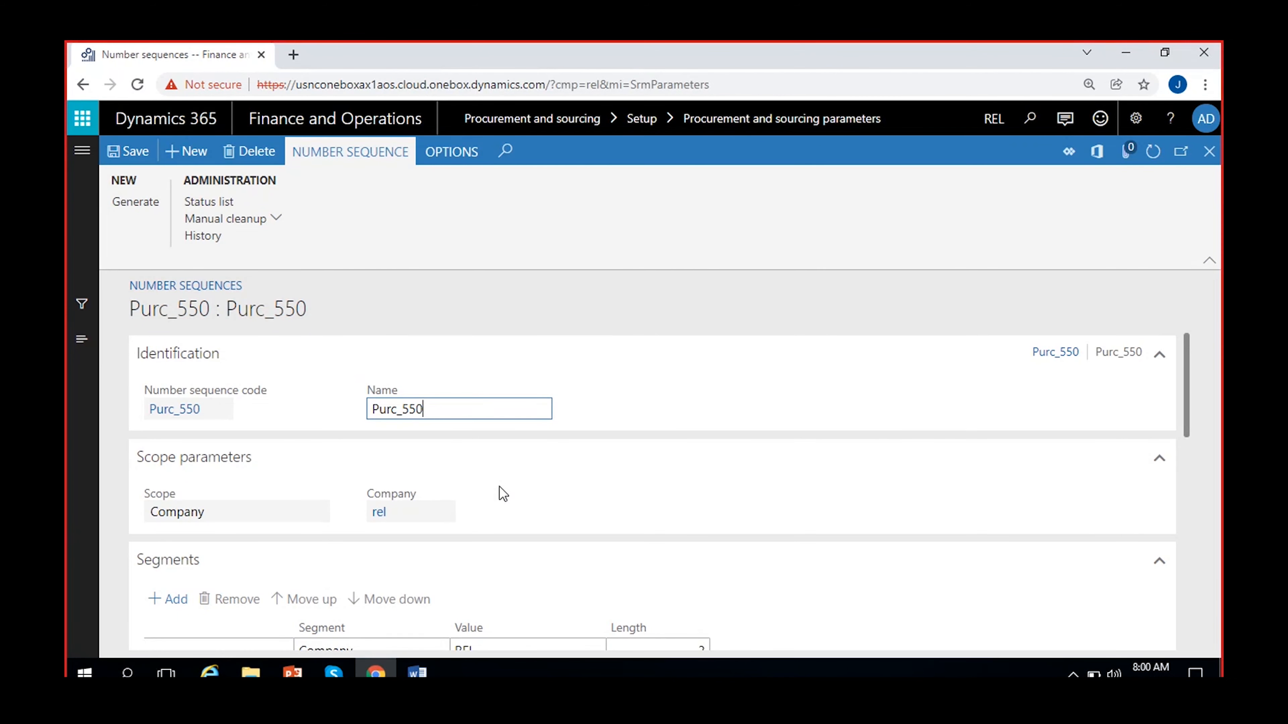
{"action": "scroll", "coordinate": [499, 487], "scroll_direction": "down", "scroll_amount": 5}
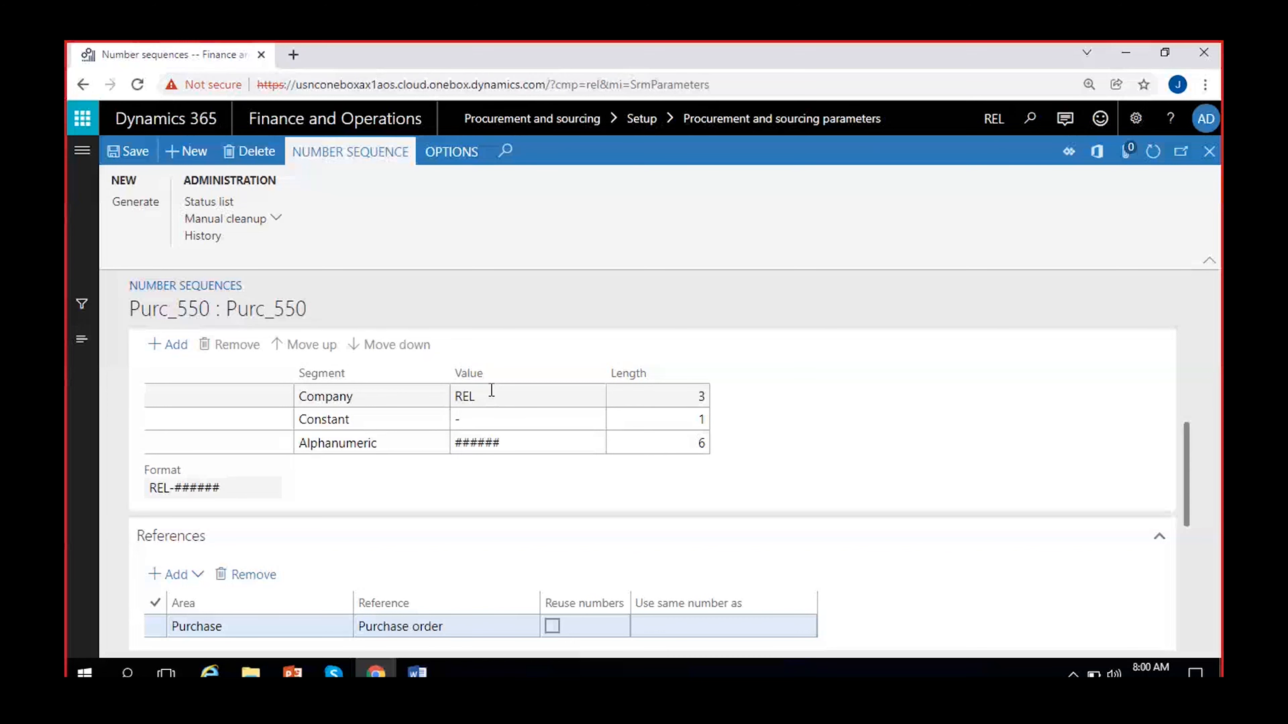
{"action": "left_click", "coordinate": [460, 398]}
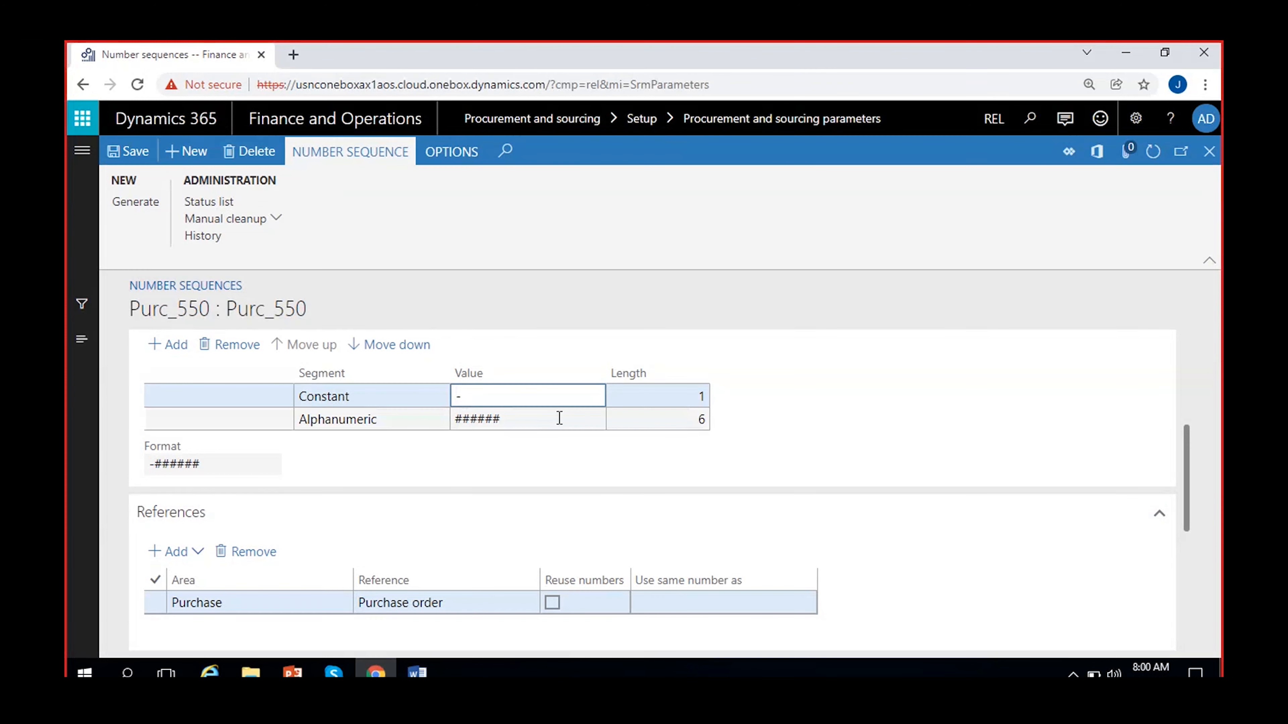
{"action": "type", "text": "PO"}
{"action": "left_click", "coordinate": [506, 457]}
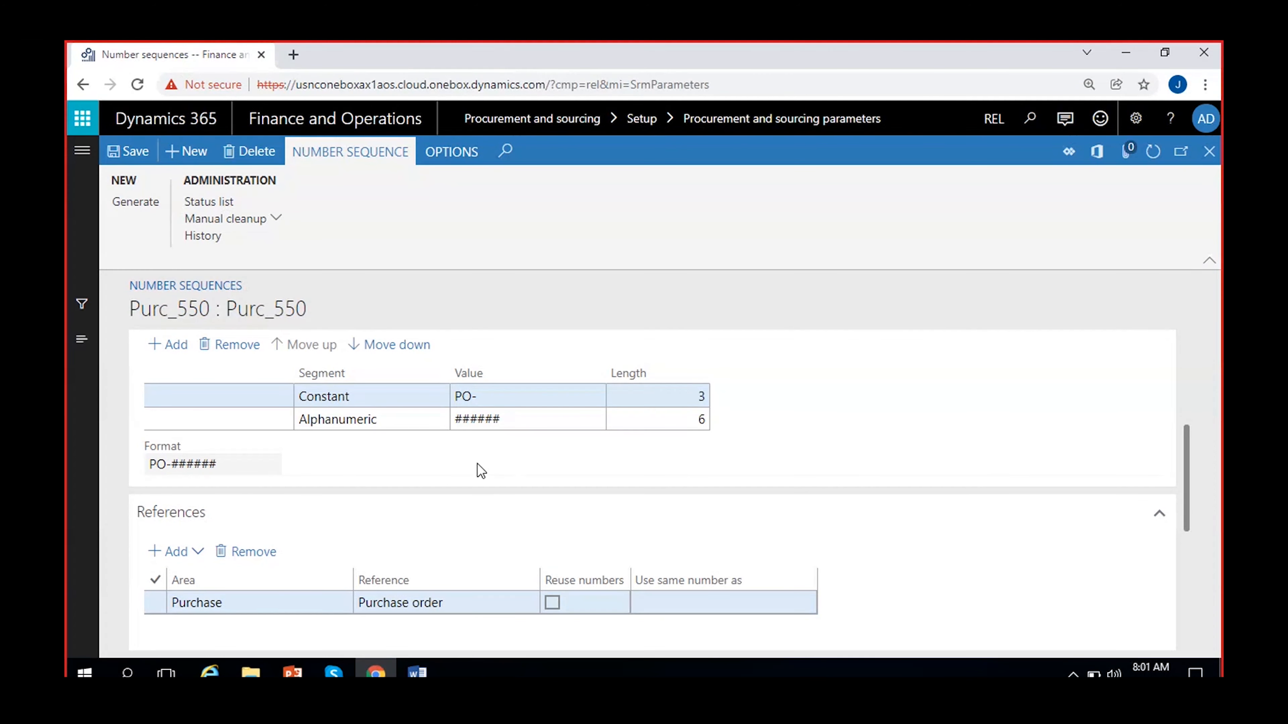
Step: Make the purchase order number sequence continuous and save it
{"action": "scroll", "coordinate": [480, 471], "scroll_direction": "down", "scroll_amount": 5}
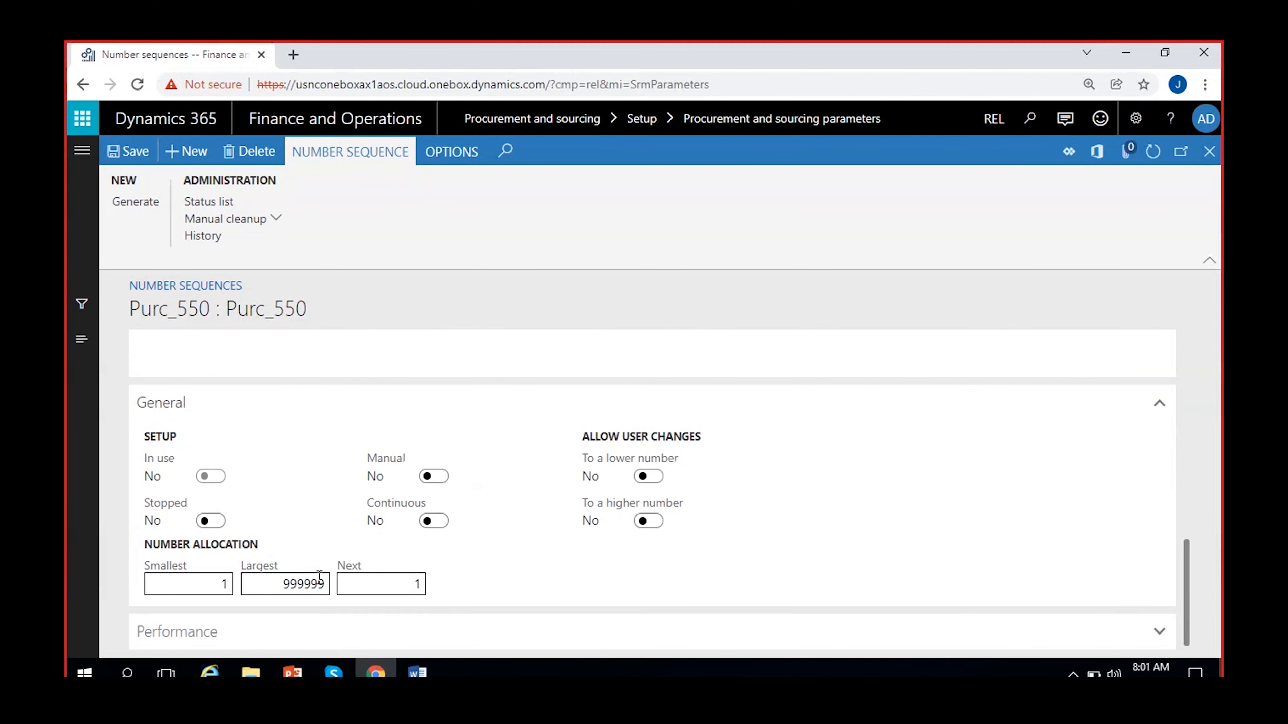
{"action": "left_click", "coordinate": [434, 522]}
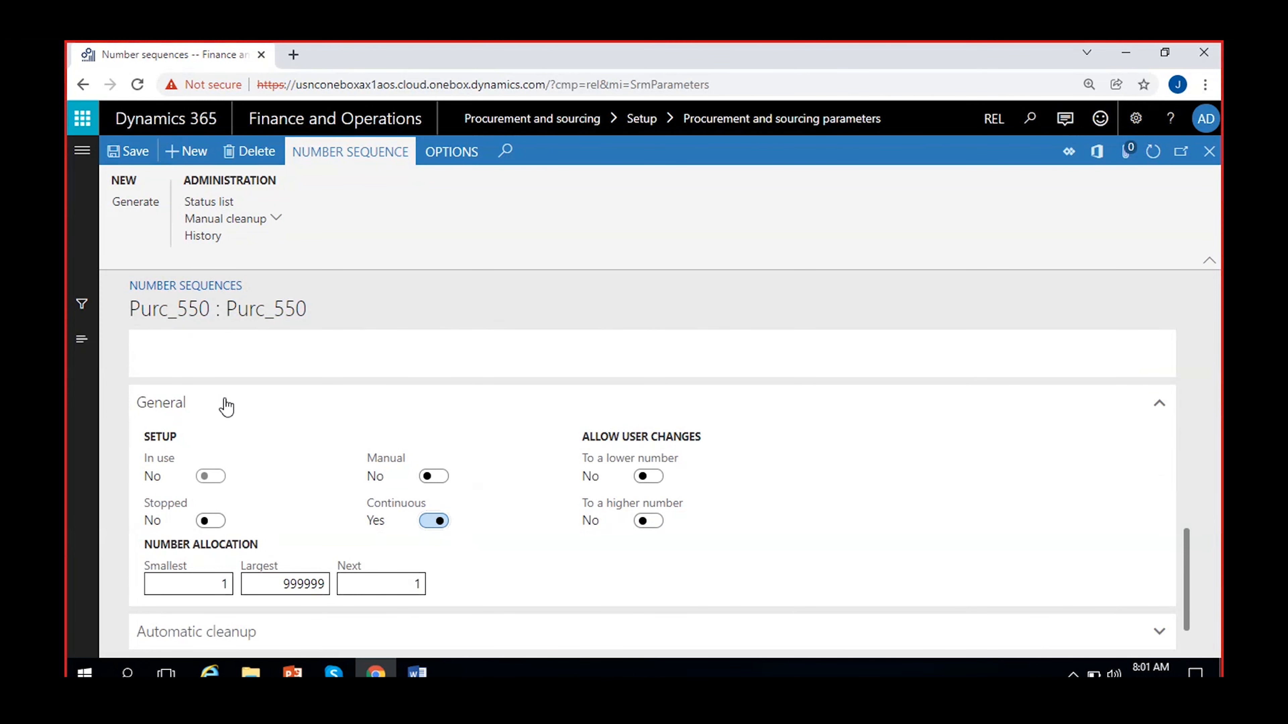
{"action": "left_click", "coordinate": [123, 148]}
Step: Check the purchase order number sequence's format and close the number sequence and parameters forms
{"action": "scroll", "coordinate": [296, 510], "scroll_direction": "down", "scroll_amount": 1}
{"action": "scroll", "coordinate": [296, 510], "scroll_direction": "up", "scroll_amount": 6}
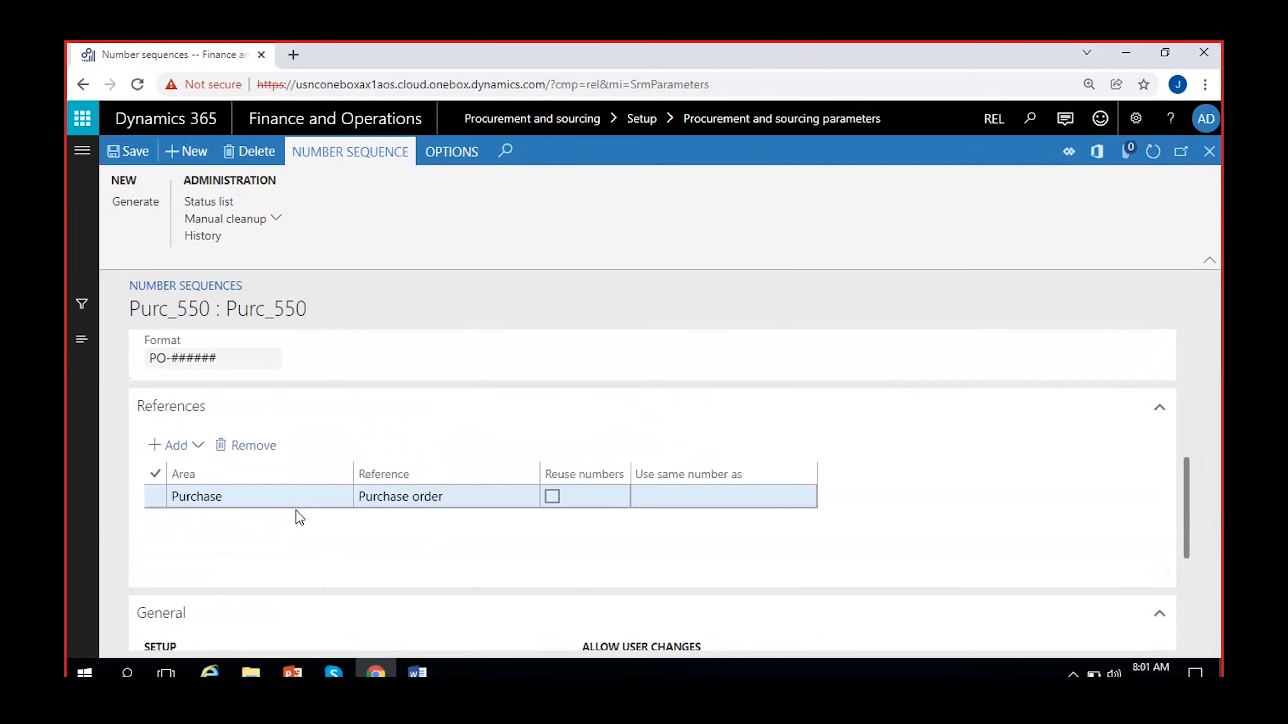
{"action": "left_click_drag", "start_coordinate": [143, 443], "coordinate": [290, 438]}
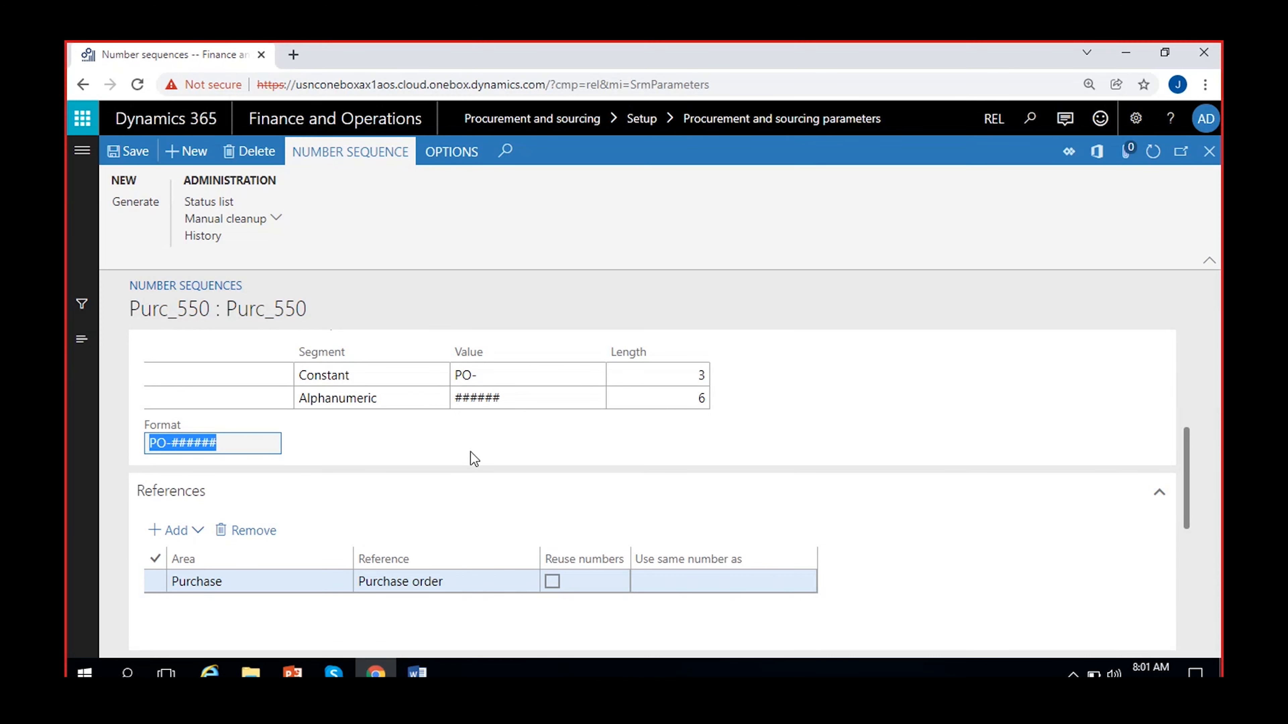
{"action": "left_click", "coordinate": [251, 435]}
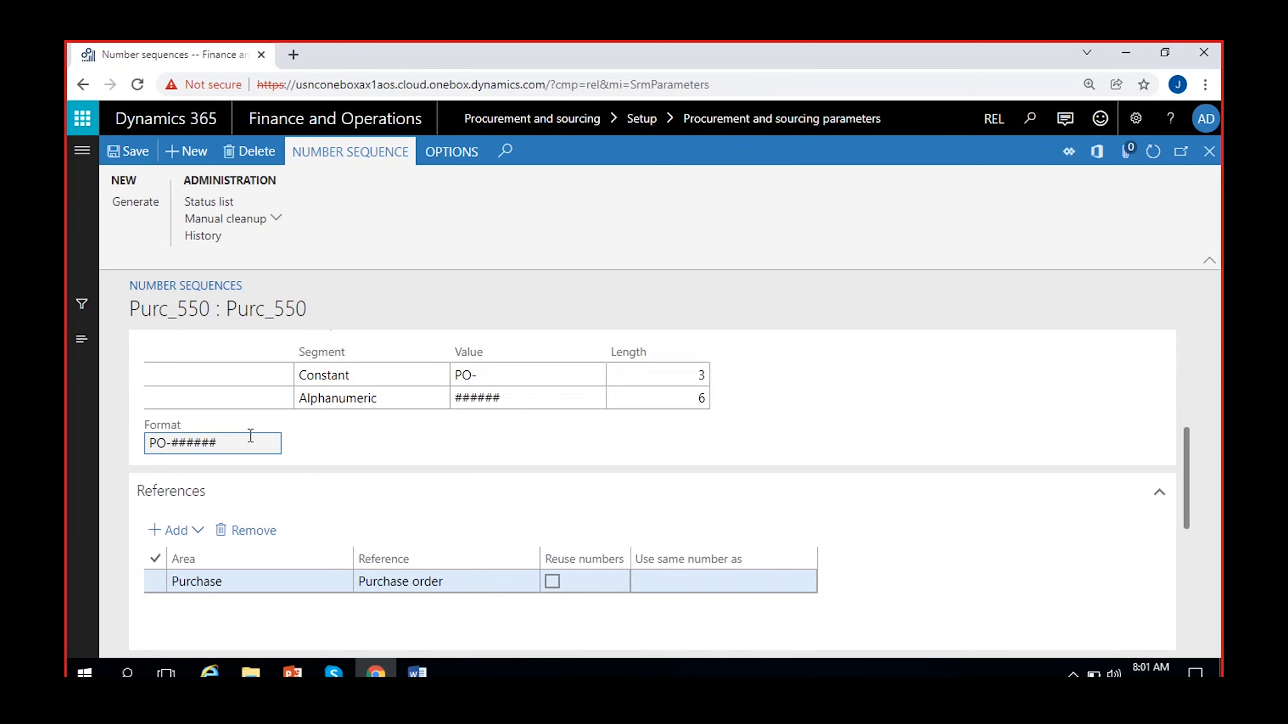
{"action": "left_click", "coordinate": [1209, 151]}
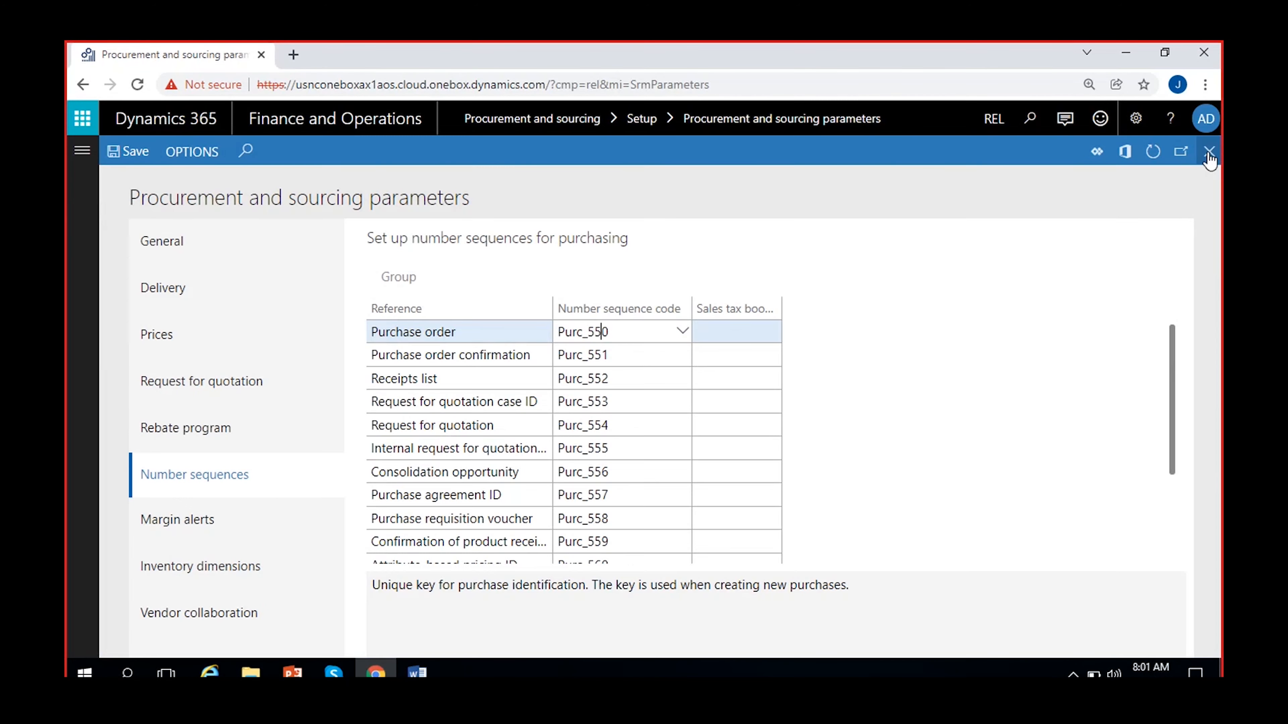
{"action": "left_click", "coordinate": [1209, 151]}
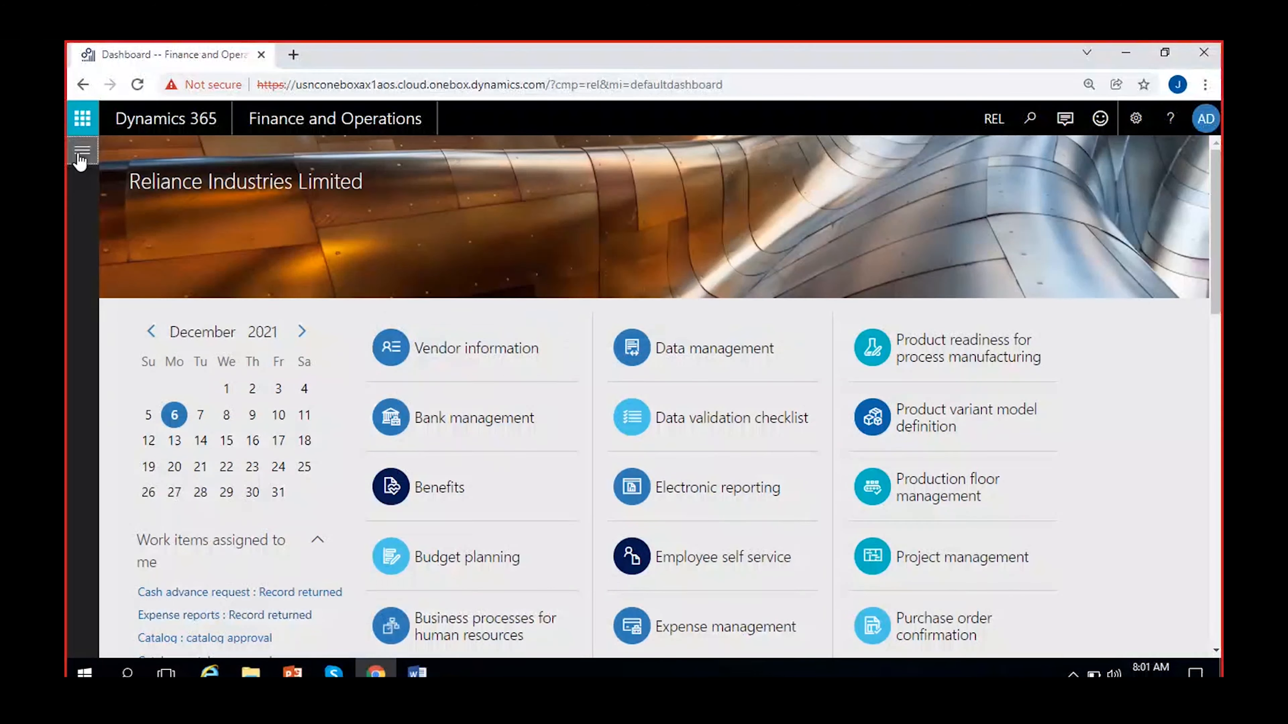
Step: Look through the Procurement and sourcing entries and open the All purchase orders list of the Accounts payable module
{"action": "left_click", "coordinate": [81, 153]}
{"action": "scroll", "coordinate": [233, 566], "scroll_direction": "down", "scroll_amount": 5}
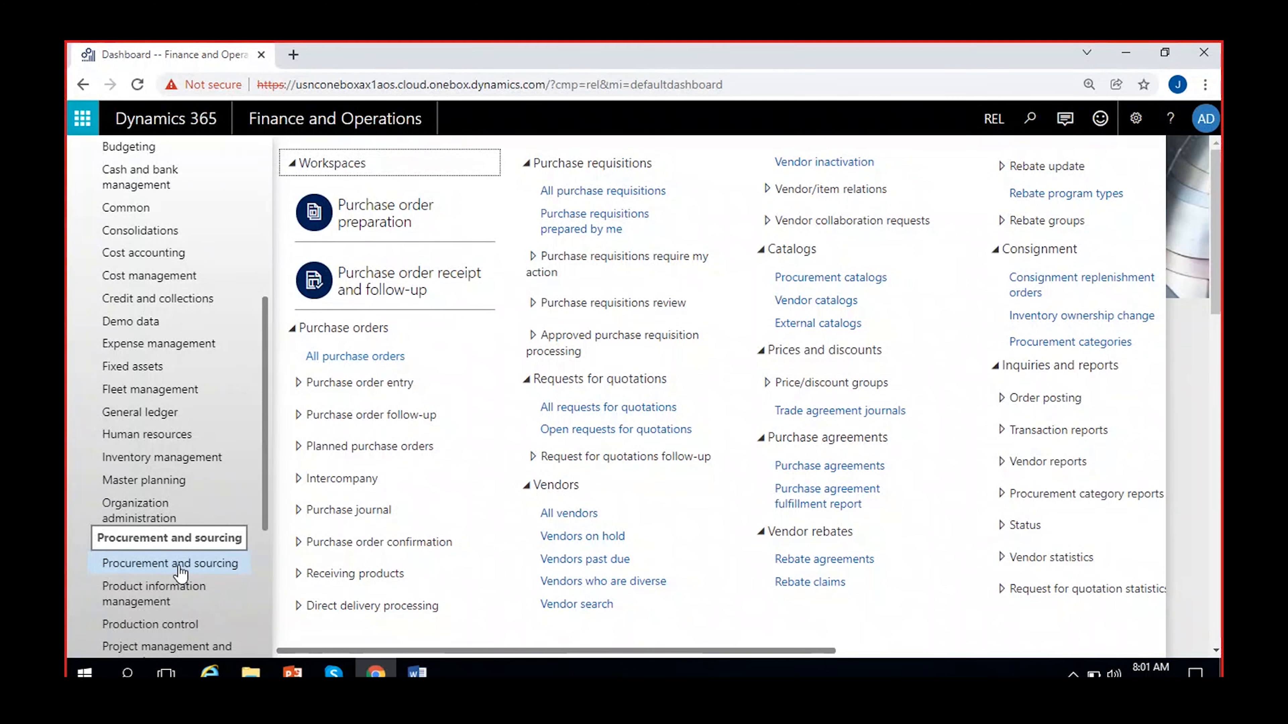
{"action": "left_click_drag", "start_coordinate": [707, 651], "coordinate": [1013, 639]}
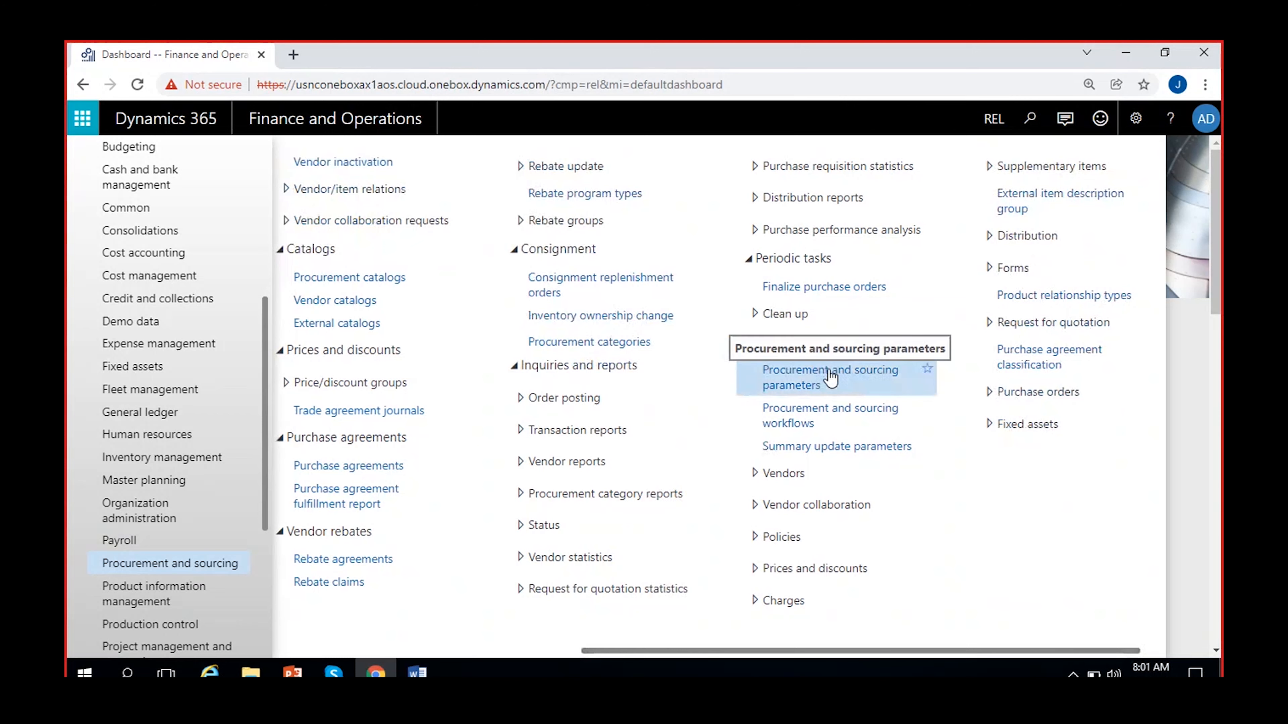
{"action": "left_click_drag", "start_coordinate": [660, 655], "coordinate": [357, 654]}
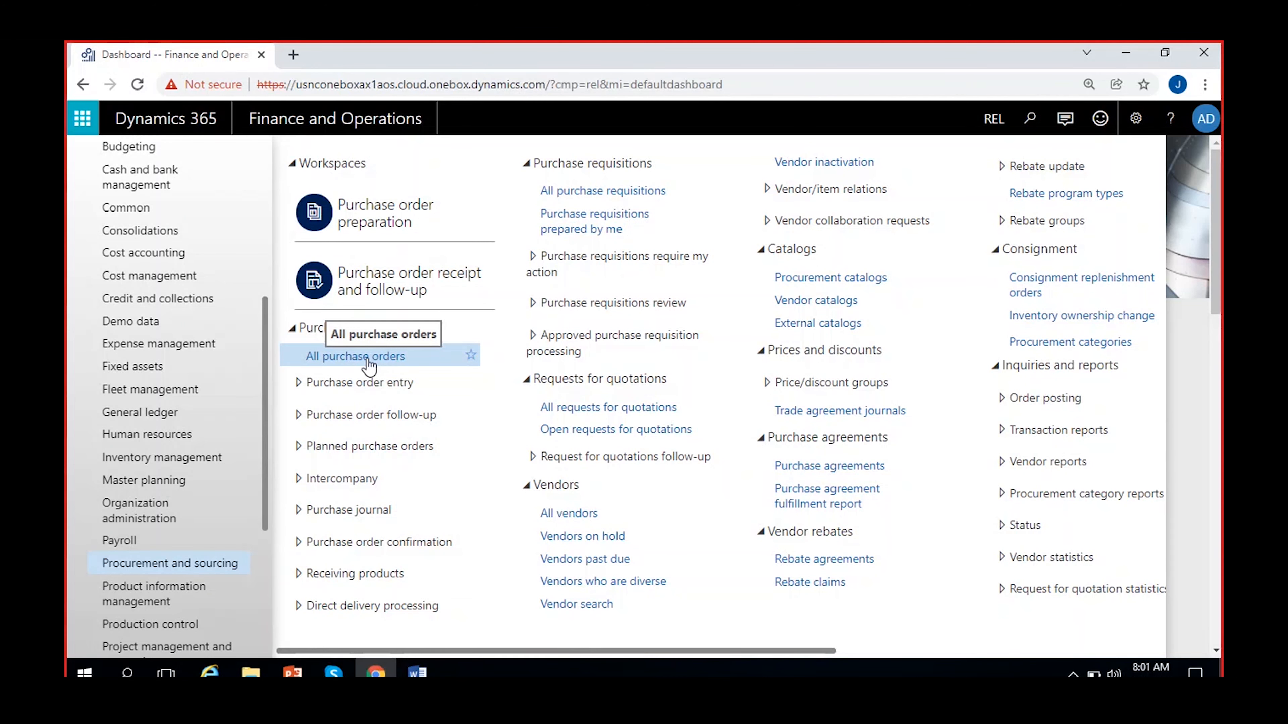
{"action": "scroll", "coordinate": [164, 474], "scroll_direction": "up", "scroll_amount": 5}
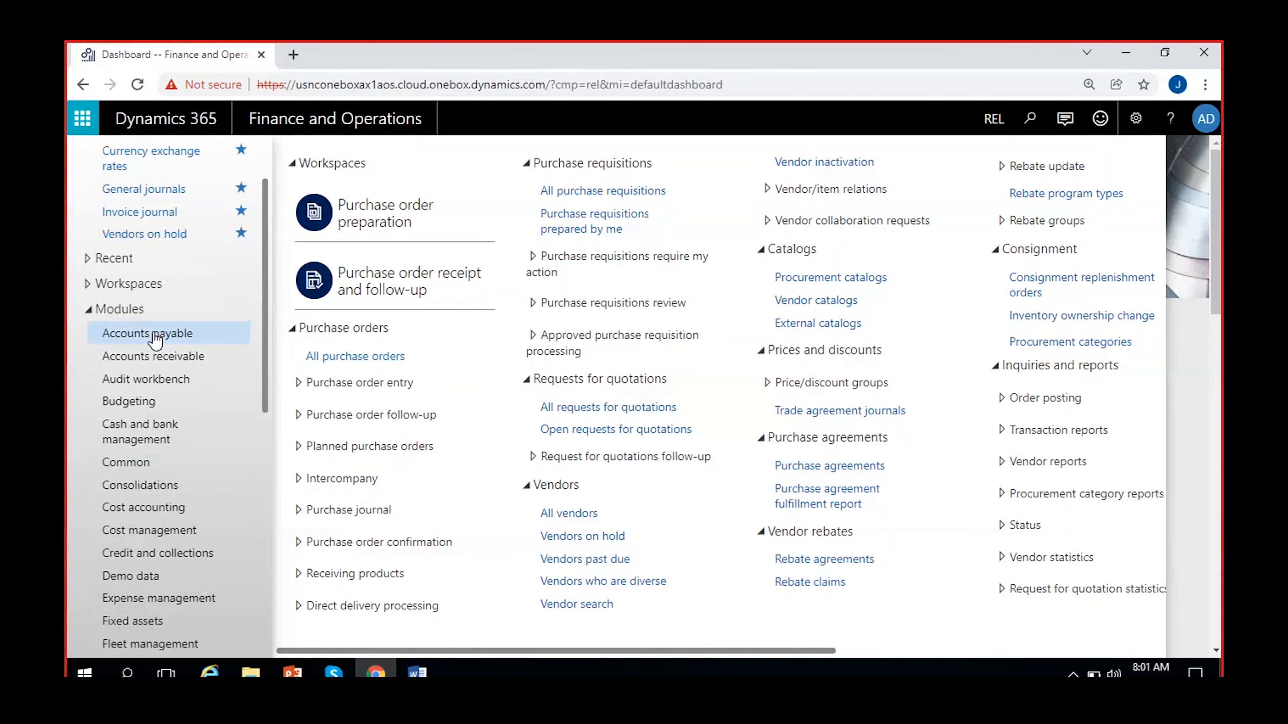
{"action": "left_click", "coordinate": [152, 335]}
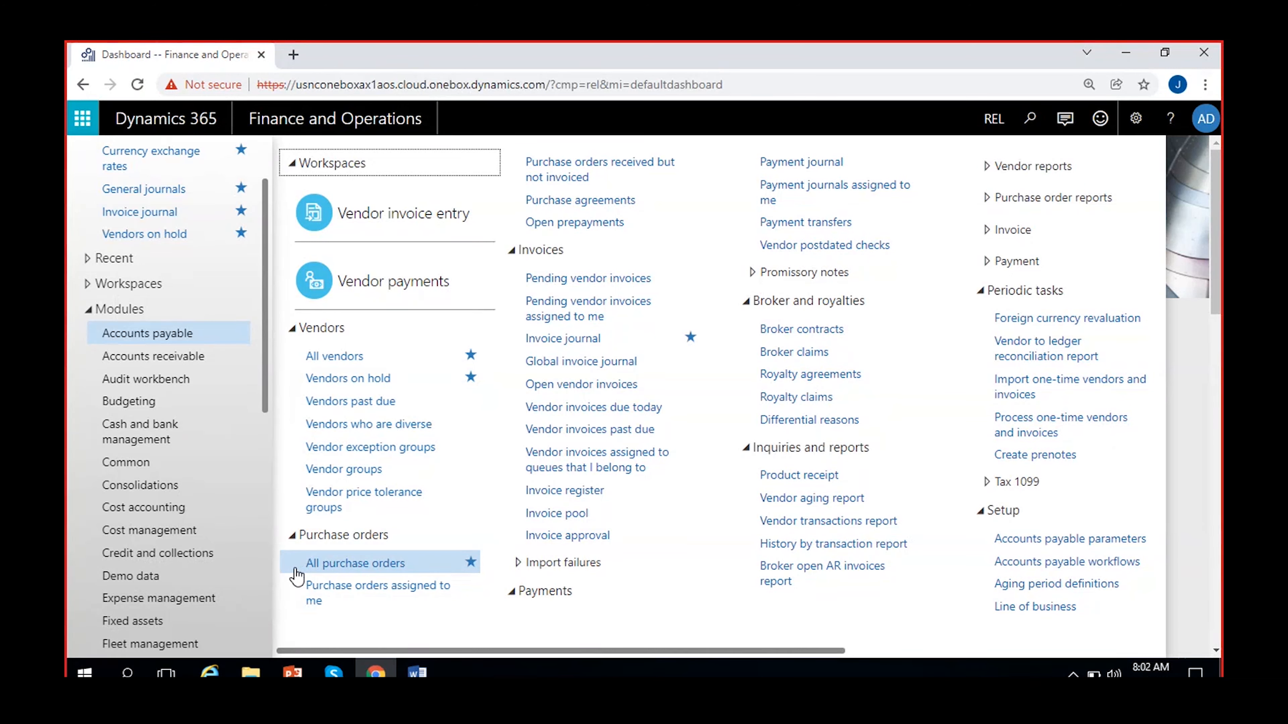
{"action": "left_click", "coordinate": [334, 566]}
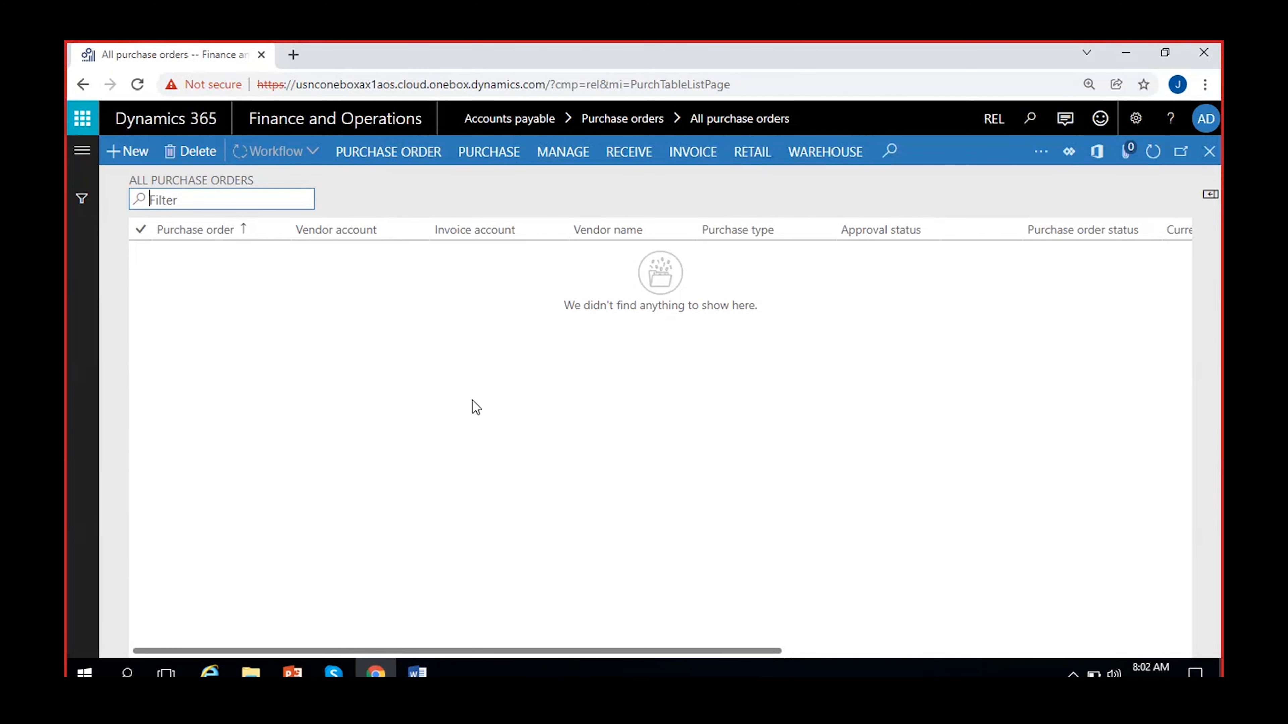
Step: Start a new purchase order and show the available vendor accounts
{"action": "left_click", "coordinate": [128, 155]}
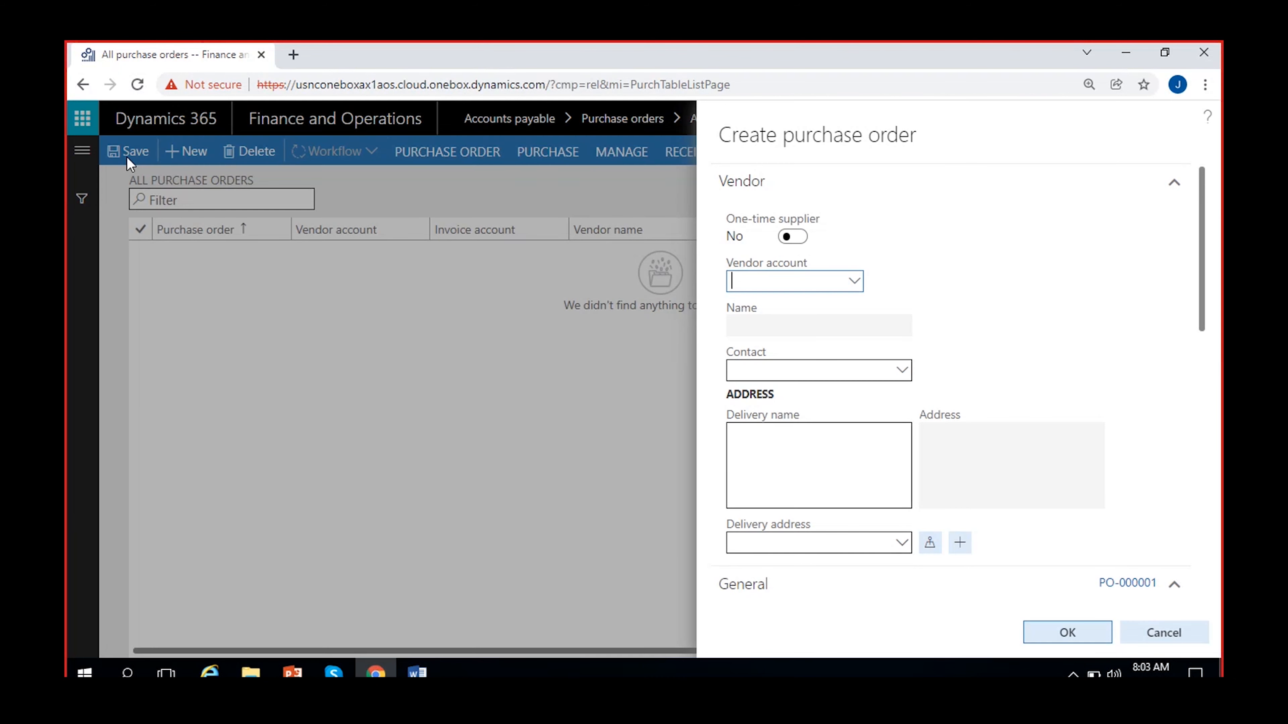
{"action": "left_click", "coordinate": [853, 283]}
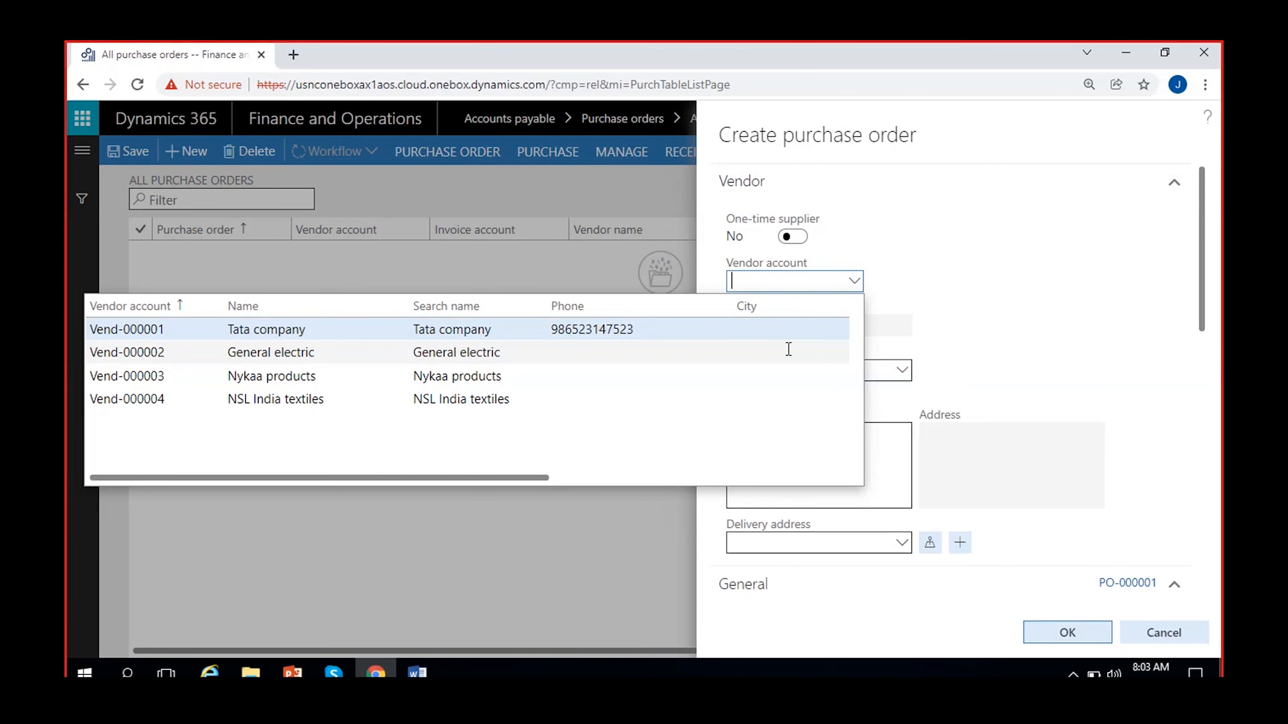
{"action": "left_click", "coordinate": [791, 238]}
{"action": "left_click", "coordinate": [792, 237]}
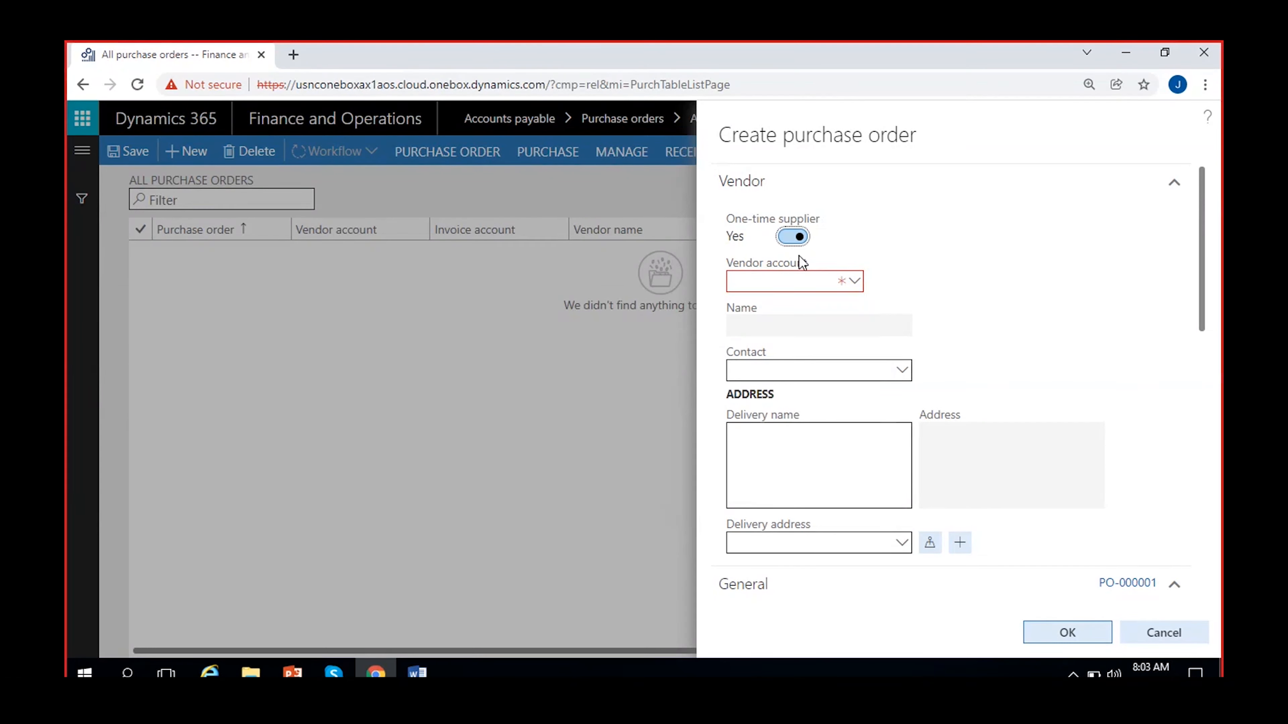
{"action": "left_click", "coordinate": [1207, 109]}
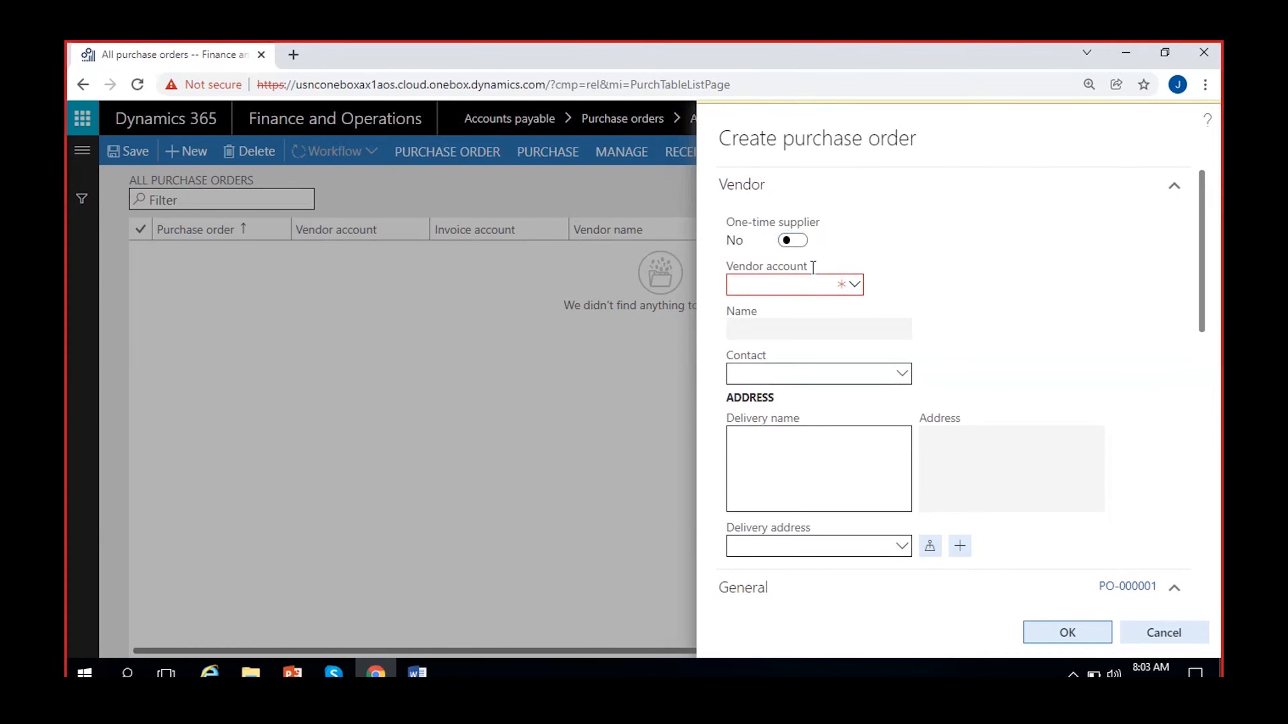
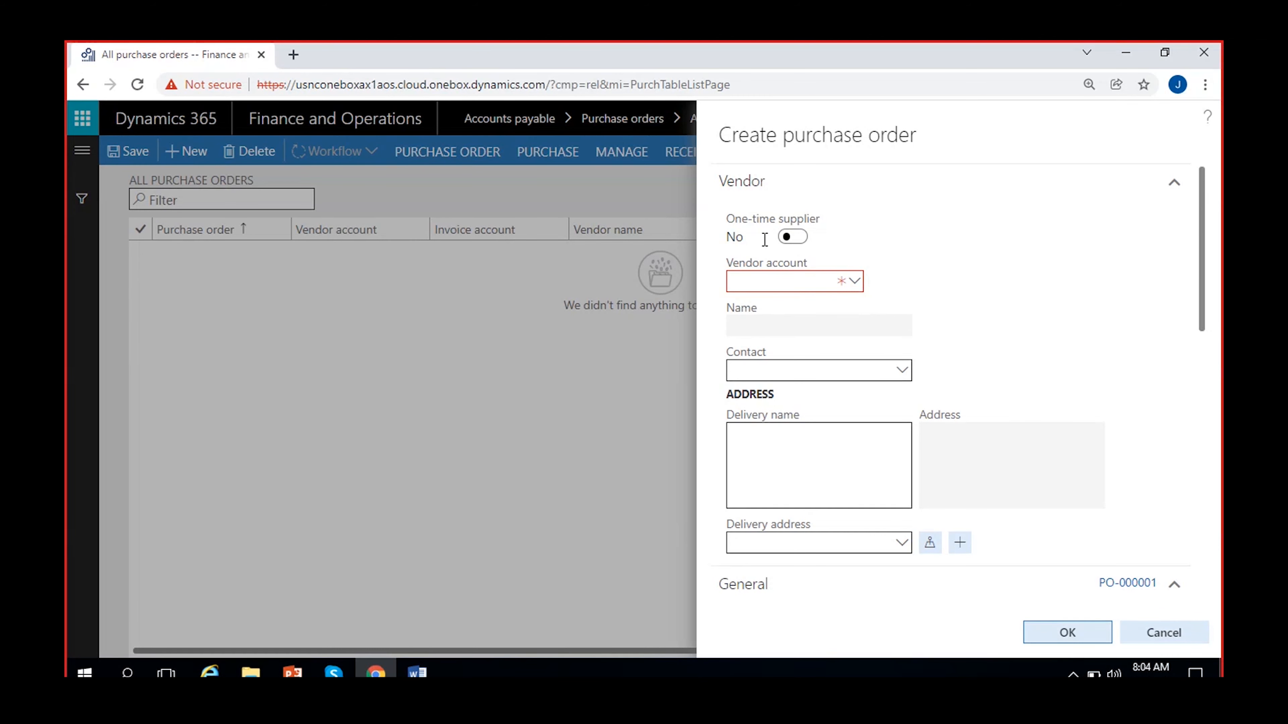
Step: Select Tata company as the vendor account of the new purchase order
{"action": "left_click", "coordinate": [854, 282]}
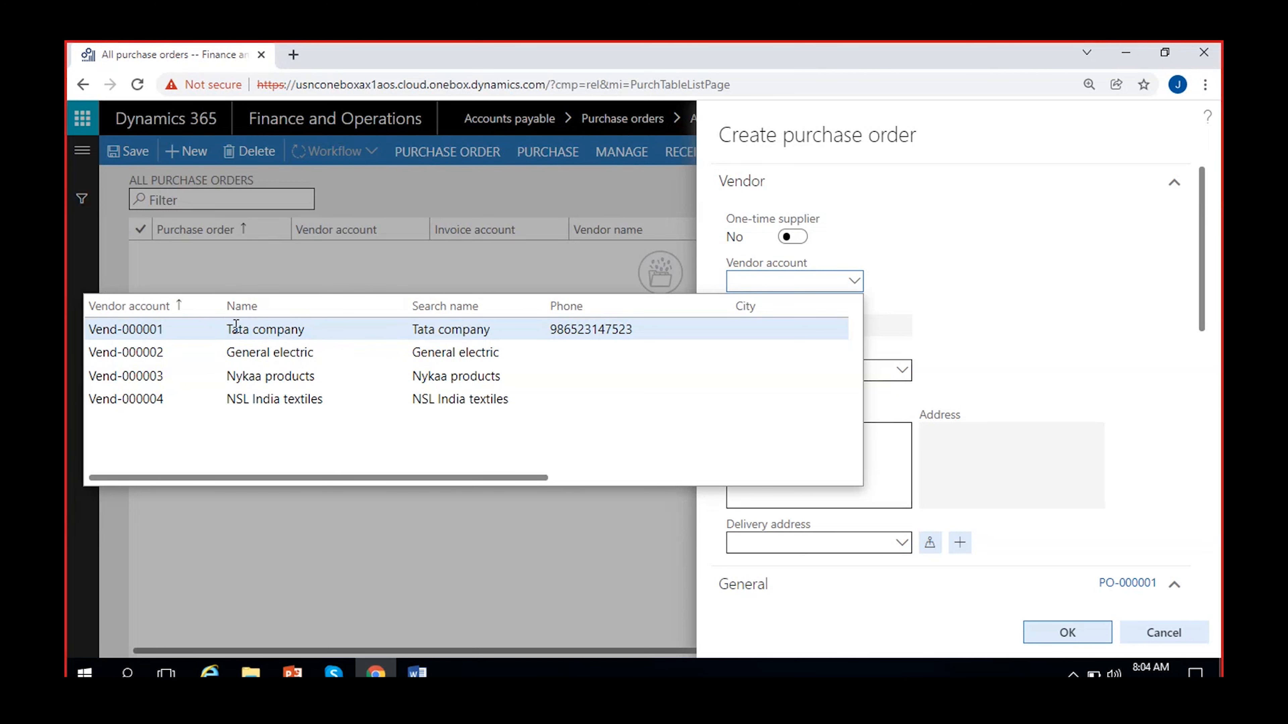
{"action": "left_click", "coordinate": [1025, 302]}
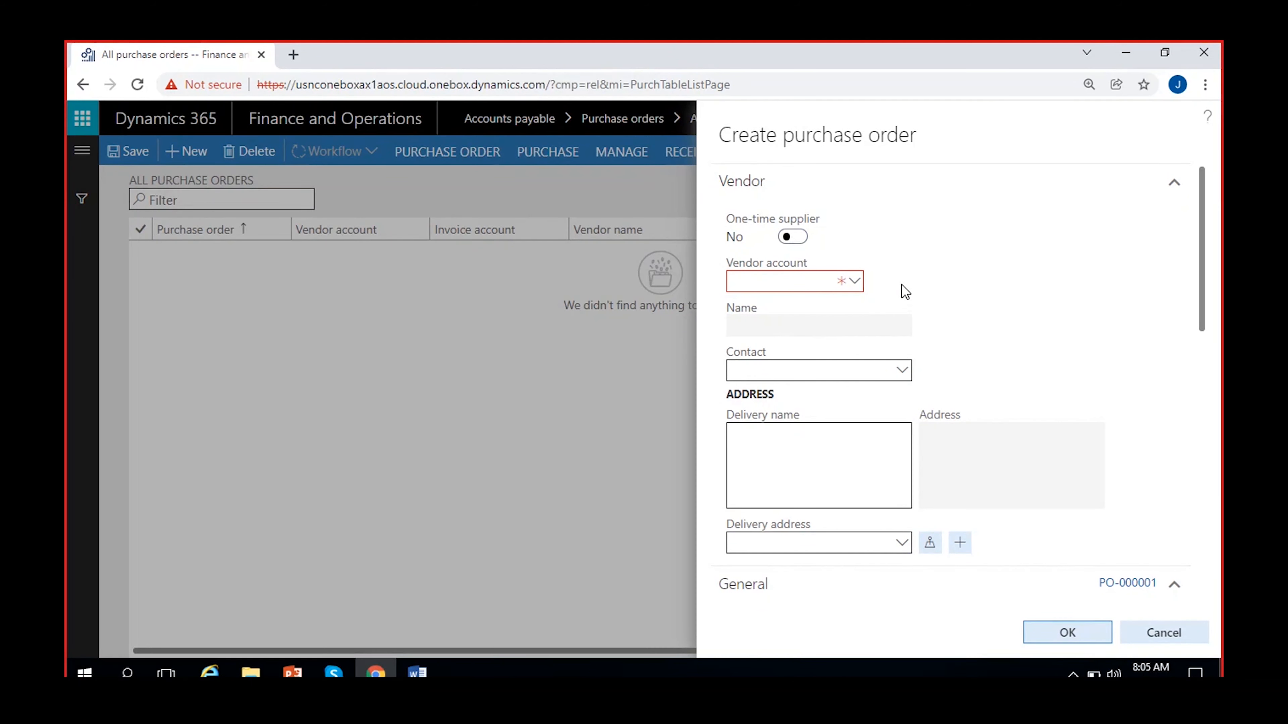
{"action": "left_click", "coordinate": [861, 283]}
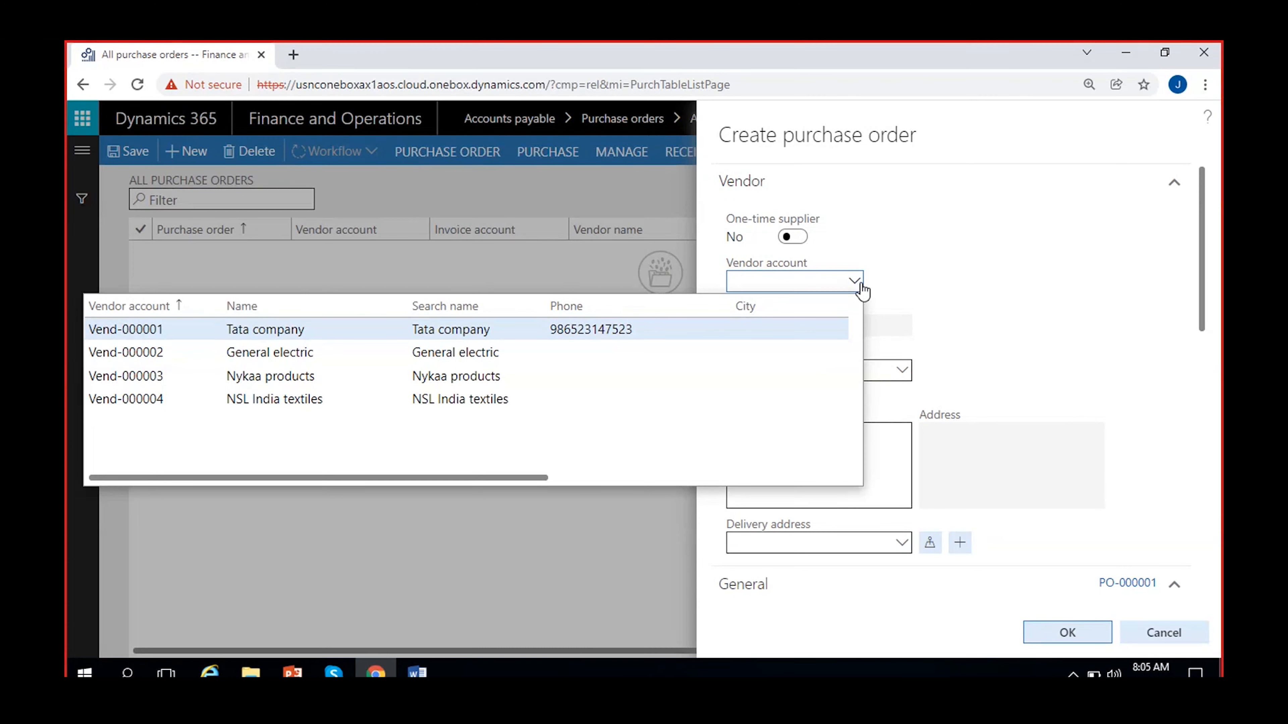
{"action": "left_click", "coordinate": [346, 332]}
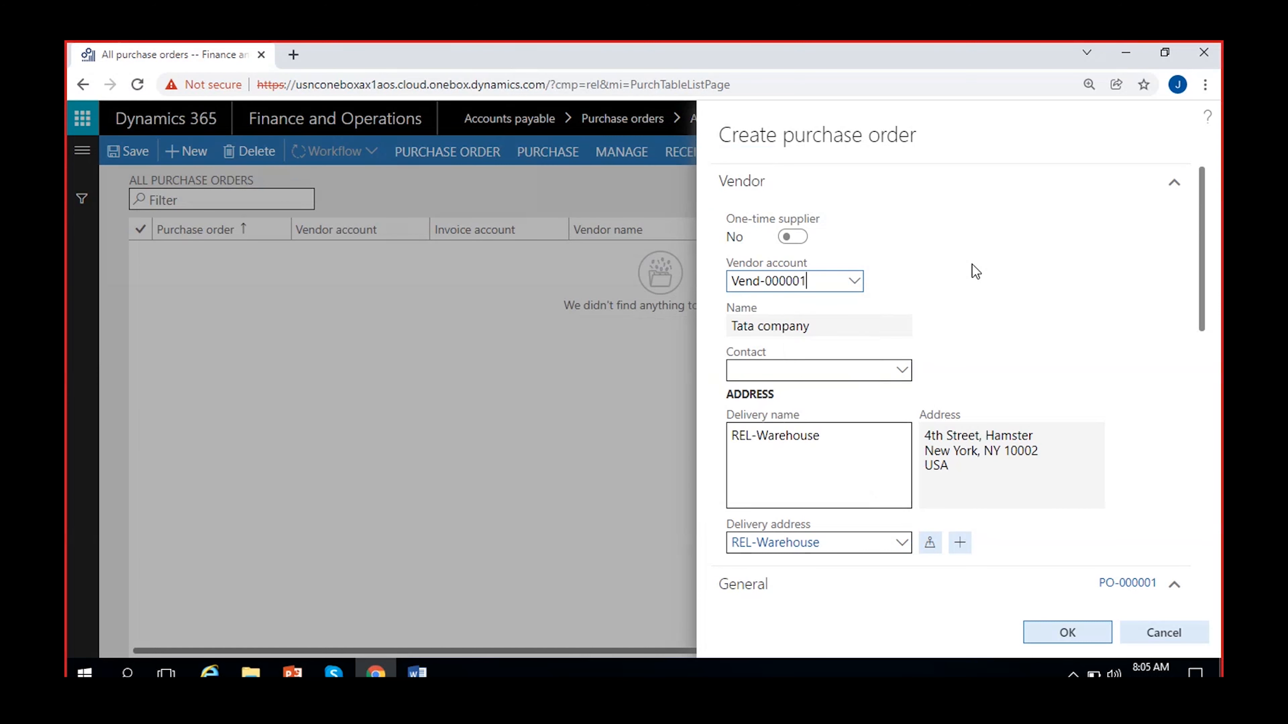
Step: Examine the vendor, delivery name and delivery address details of the new purchase order
{"action": "scroll", "coordinate": [976, 271], "scroll_direction": "down", "scroll_amount": 5}
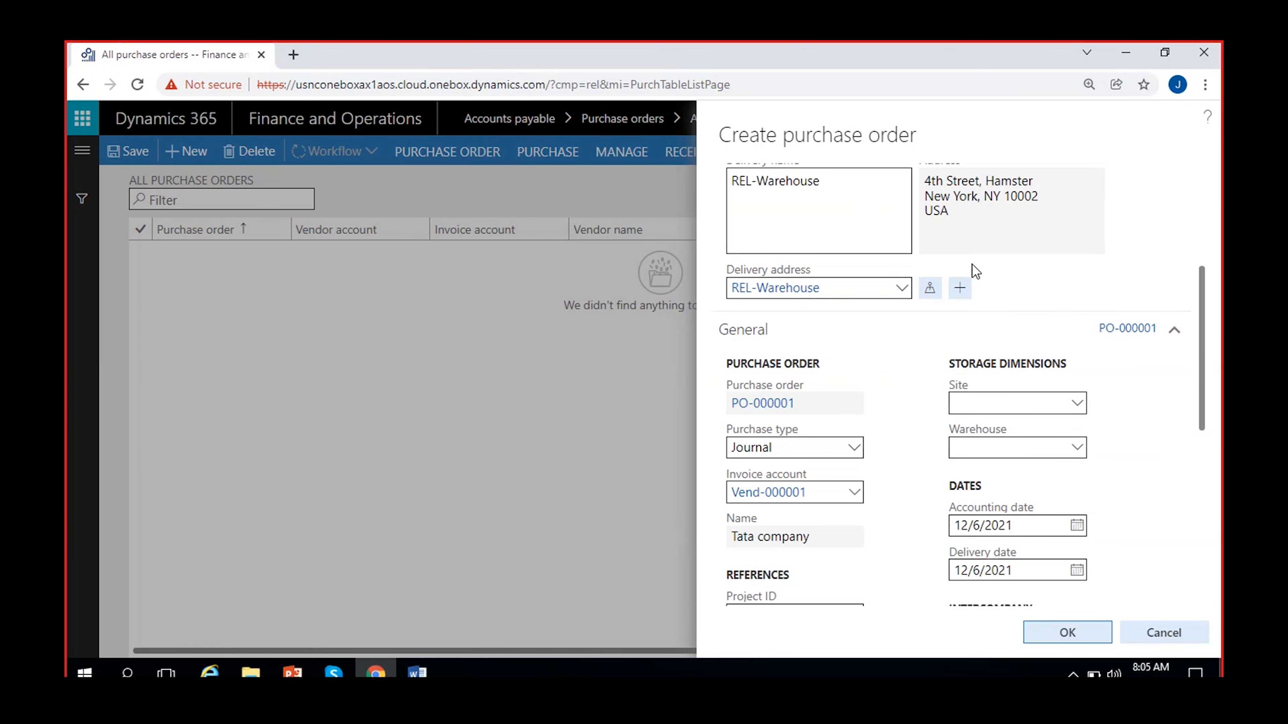
{"action": "scroll", "coordinate": [976, 271], "scroll_direction": "up", "scroll_amount": 5}
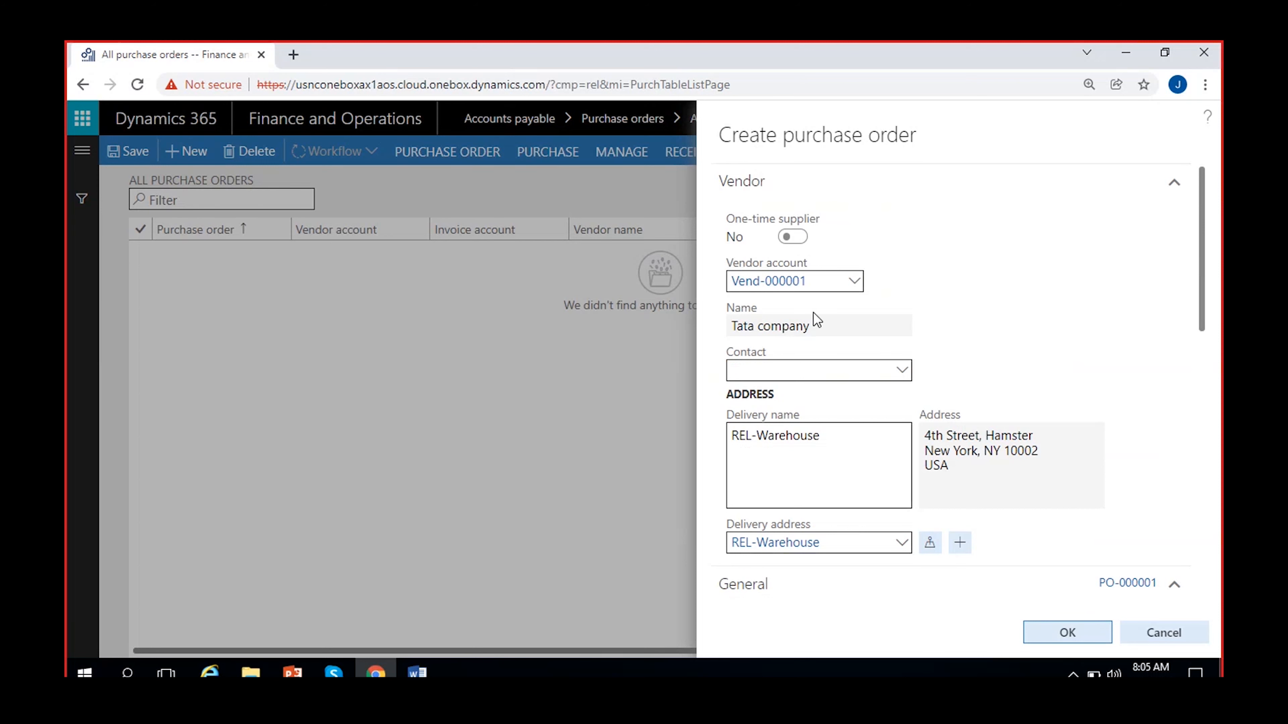
{"action": "left_click", "coordinate": [842, 434]}
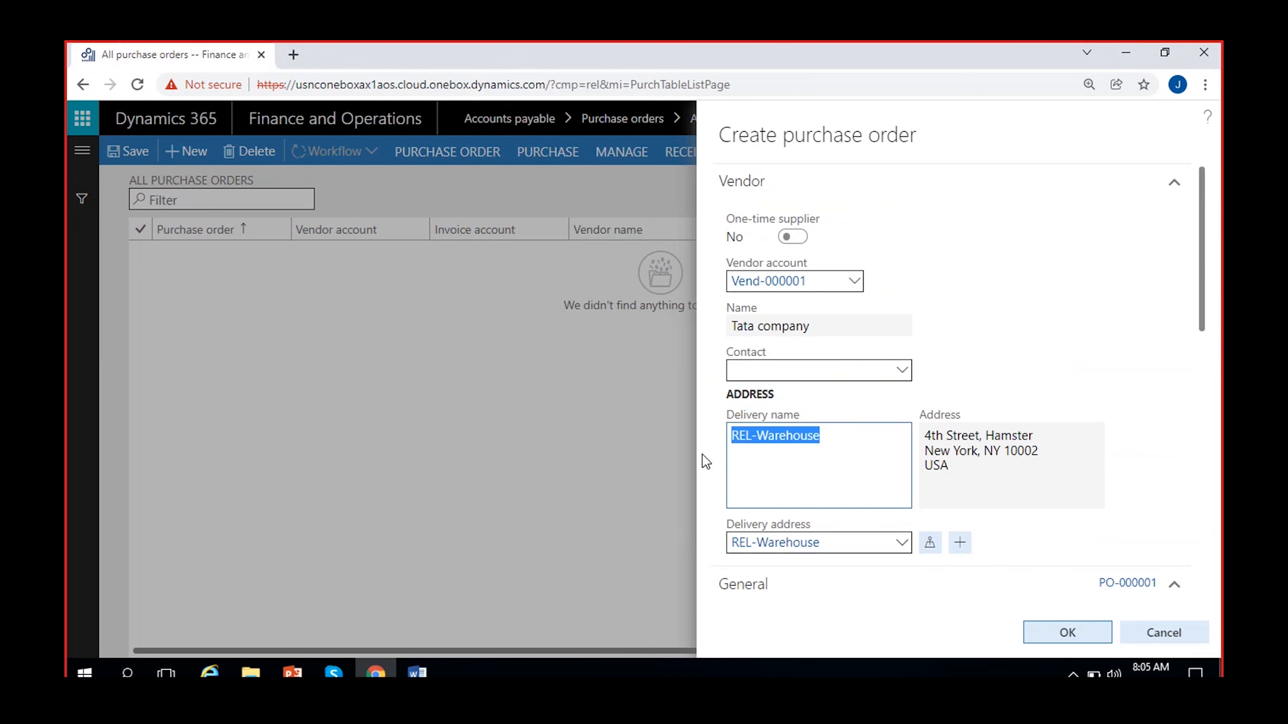
{"action": "left_click", "coordinate": [947, 465]}
{"action": "left_click_drag", "start_coordinate": [925, 434], "coordinate": [956, 470]}
{"action": "left_click", "coordinate": [1043, 407]}
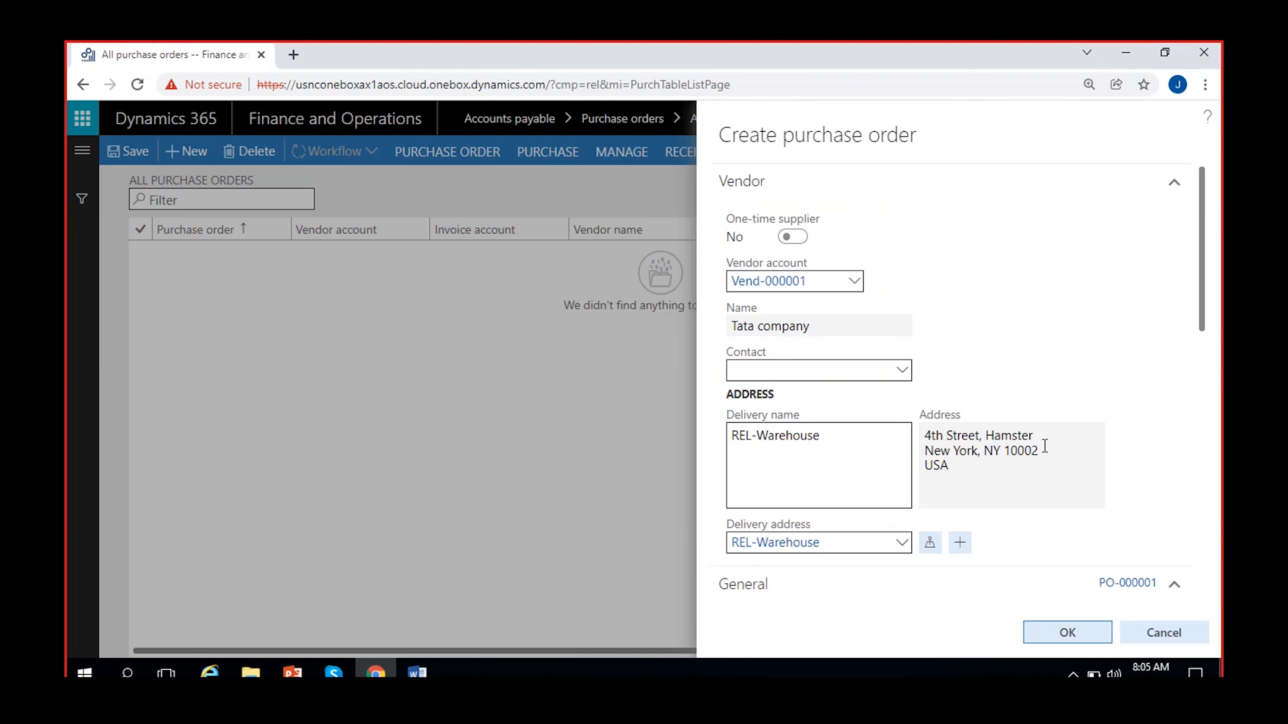
Step: Set the purchase order's delivery address to REL-Warehouse-2 and check the address it fills in
{"action": "scroll", "coordinate": [1044, 445], "scroll_direction": "down", "scroll_amount": 2}
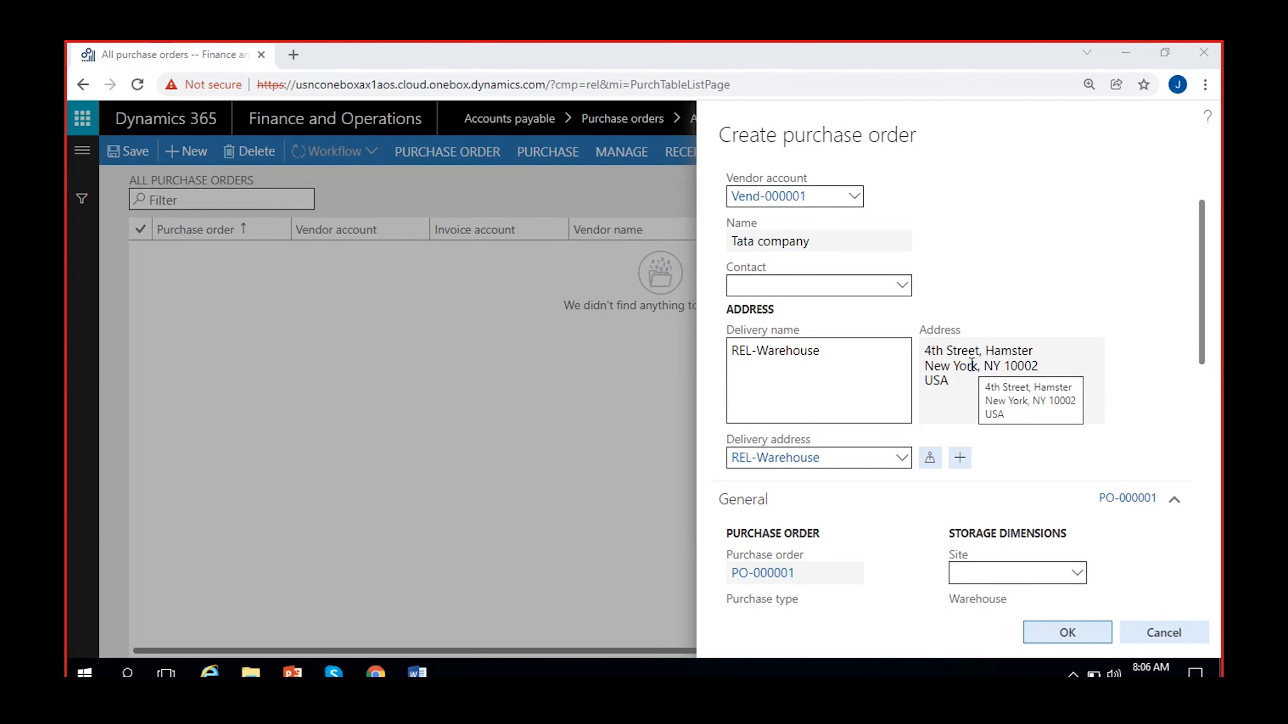
{"action": "left_click", "coordinate": [903, 460]}
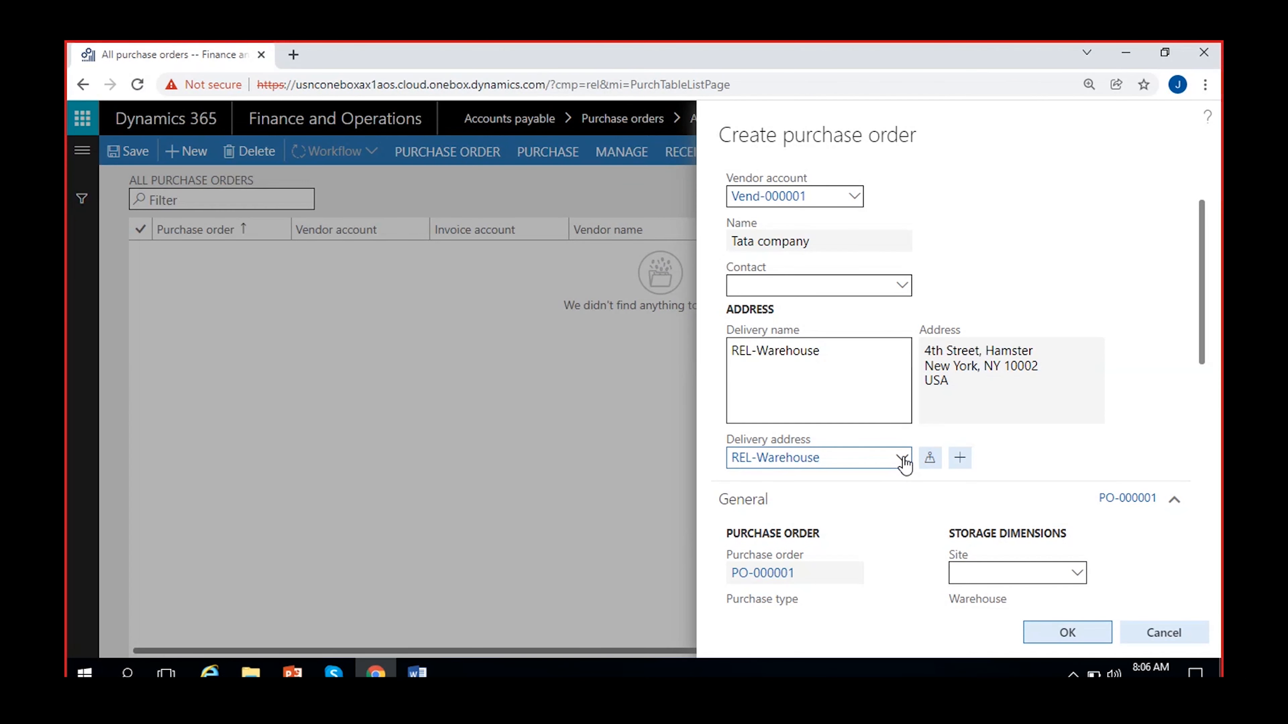
{"action": "left_click", "coordinate": [904, 459]}
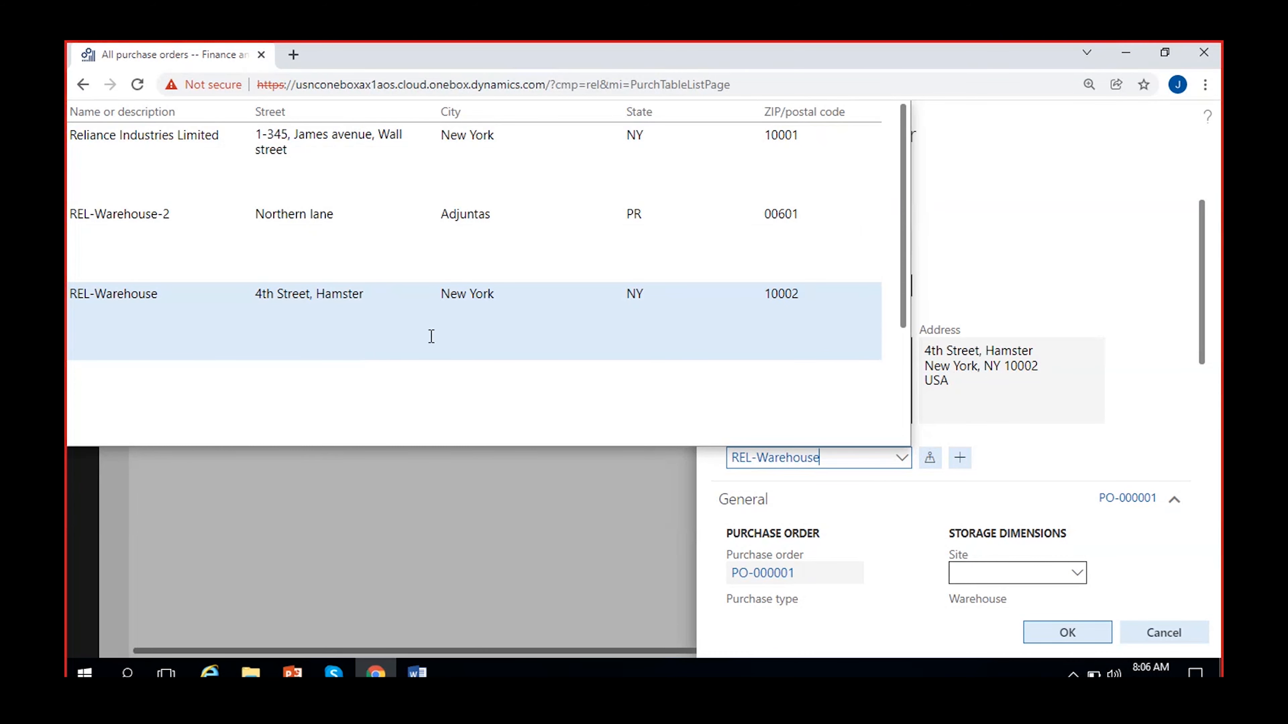
{"action": "left_click", "coordinate": [340, 231]}
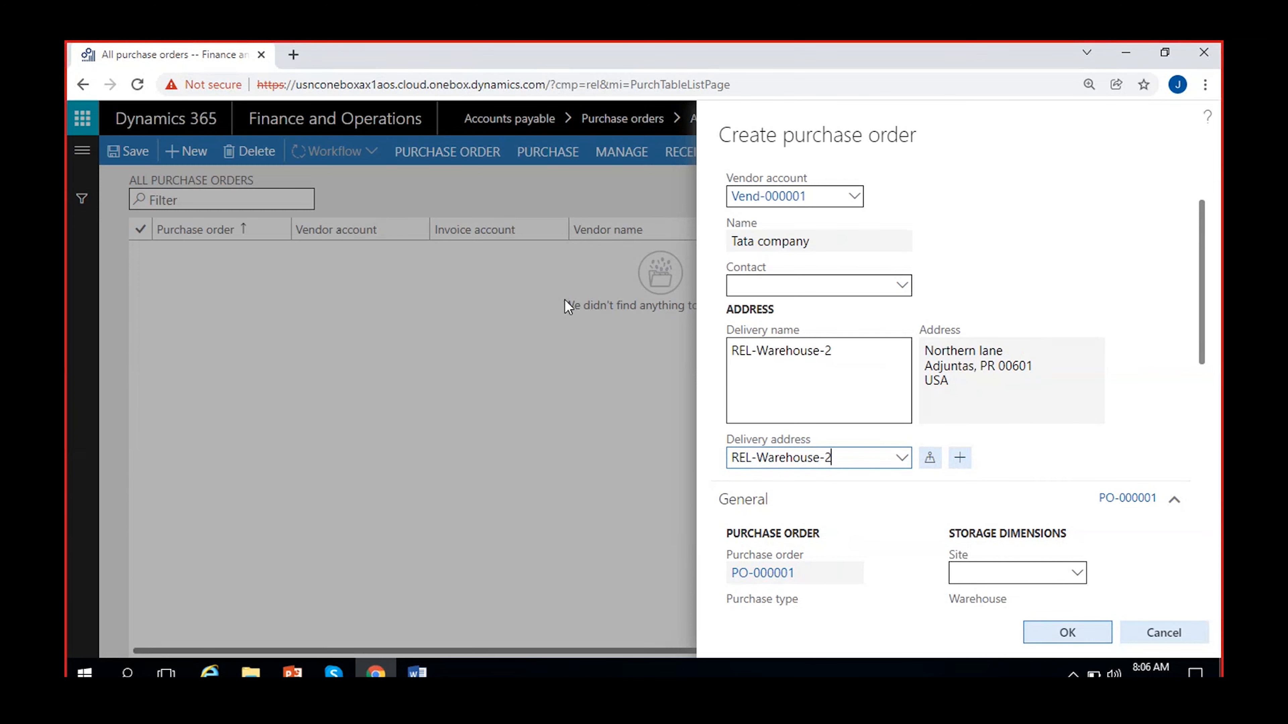
{"action": "left_click_drag", "start_coordinate": [949, 381], "coordinate": [903, 355]}
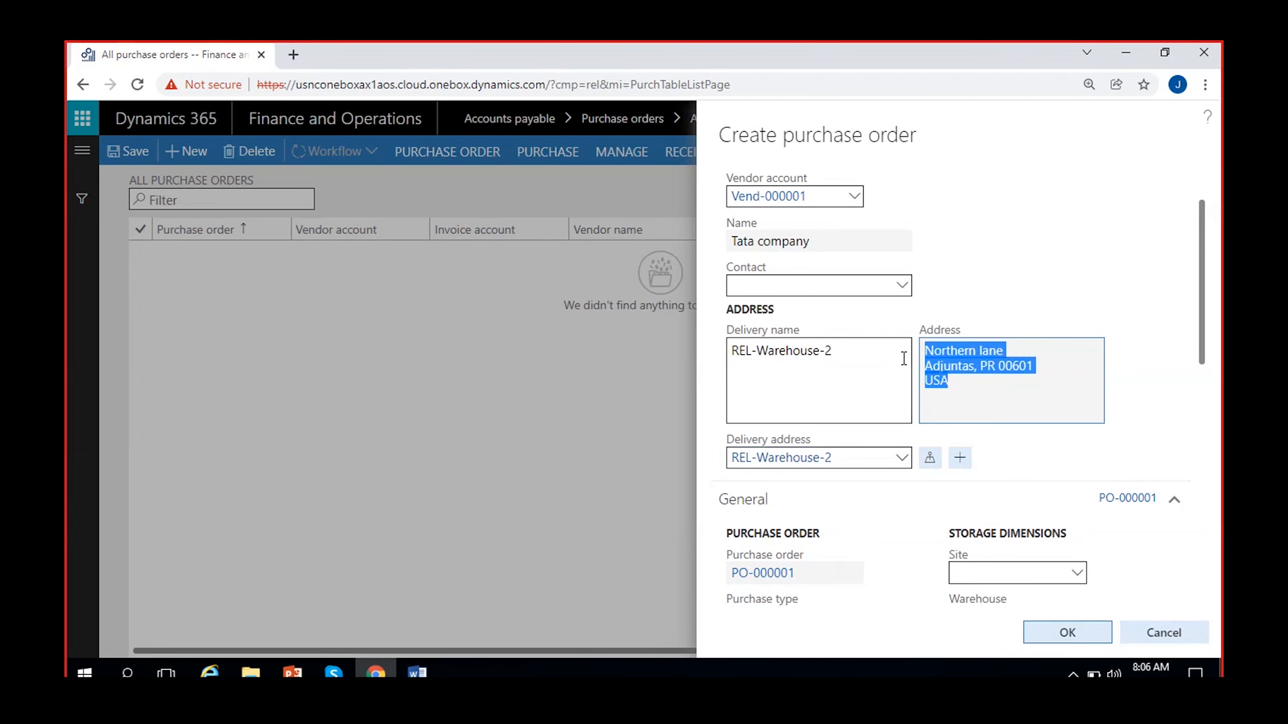
{"action": "left_click", "coordinate": [1008, 315]}
{"action": "left_click_drag", "start_coordinate": [976, 380], "coordinate": [907, 351]}
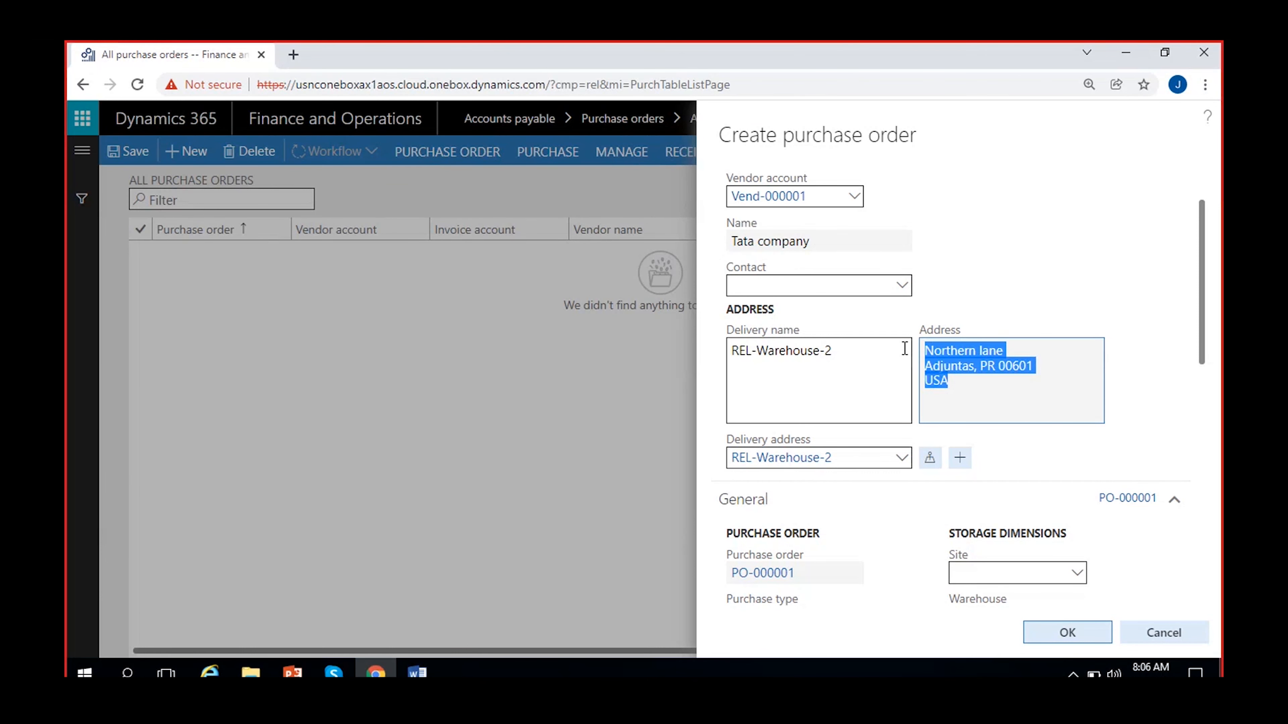
{"action": "left_click", "coordinate": [1013, 308]}
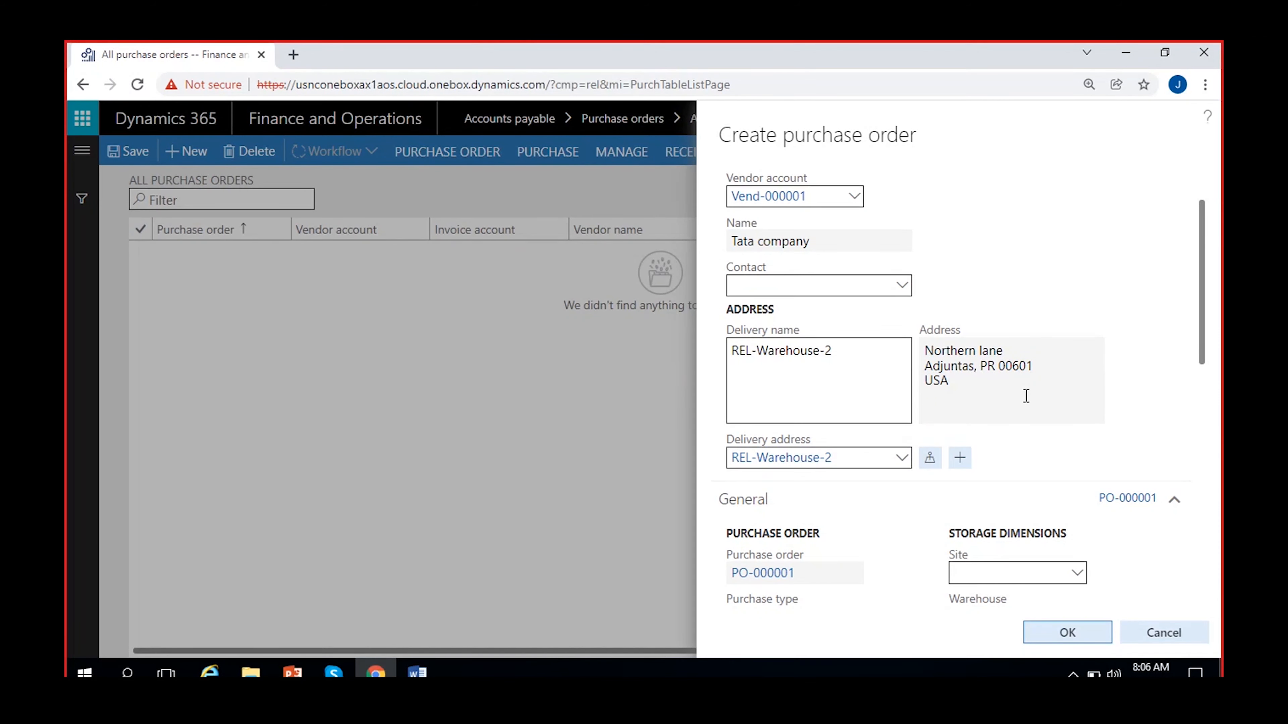
Step: Look over the purchase type options and set the order's purchase type to Purchase order
{"action": "scroll", "coordinate": [1026, 395], "scroll_direction": "down", "scroll_amount": 3}
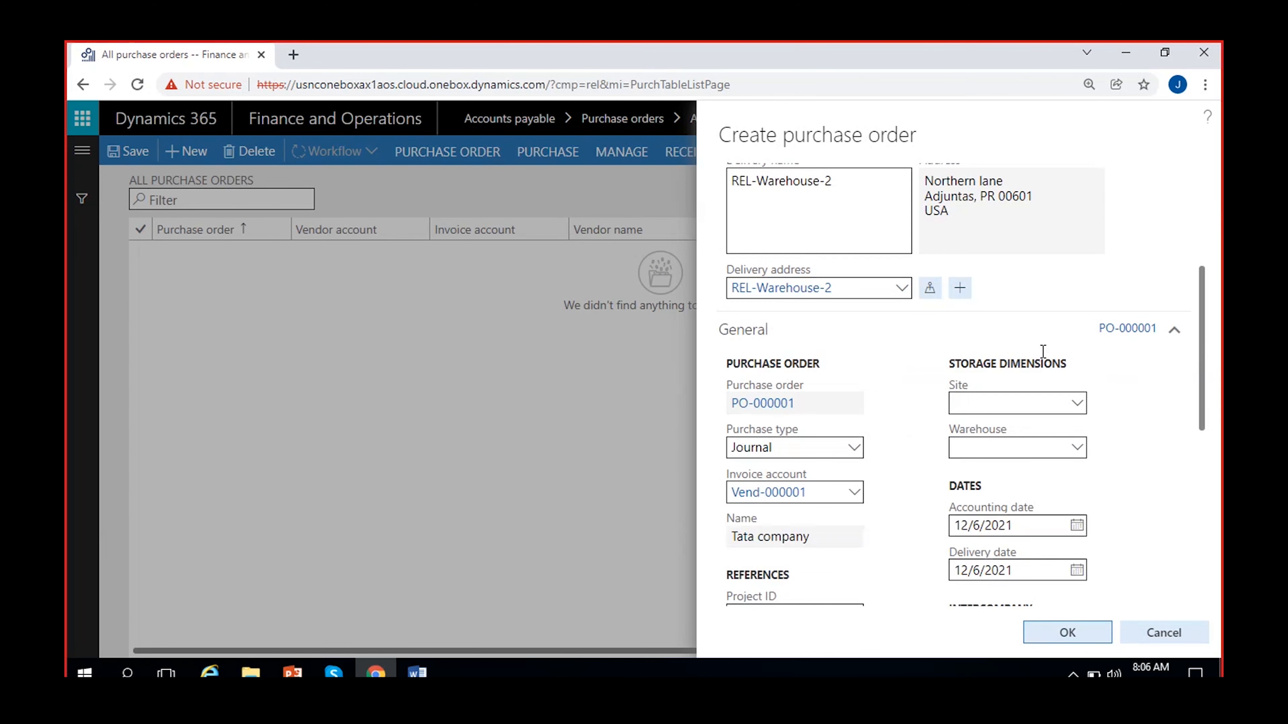
{"action": "left_click", "coordinate": [825, 403]}
{"action": "left_click", "coordinate": [857, 429]}
{"action": "left_click", "coordinate": [857, 448]}
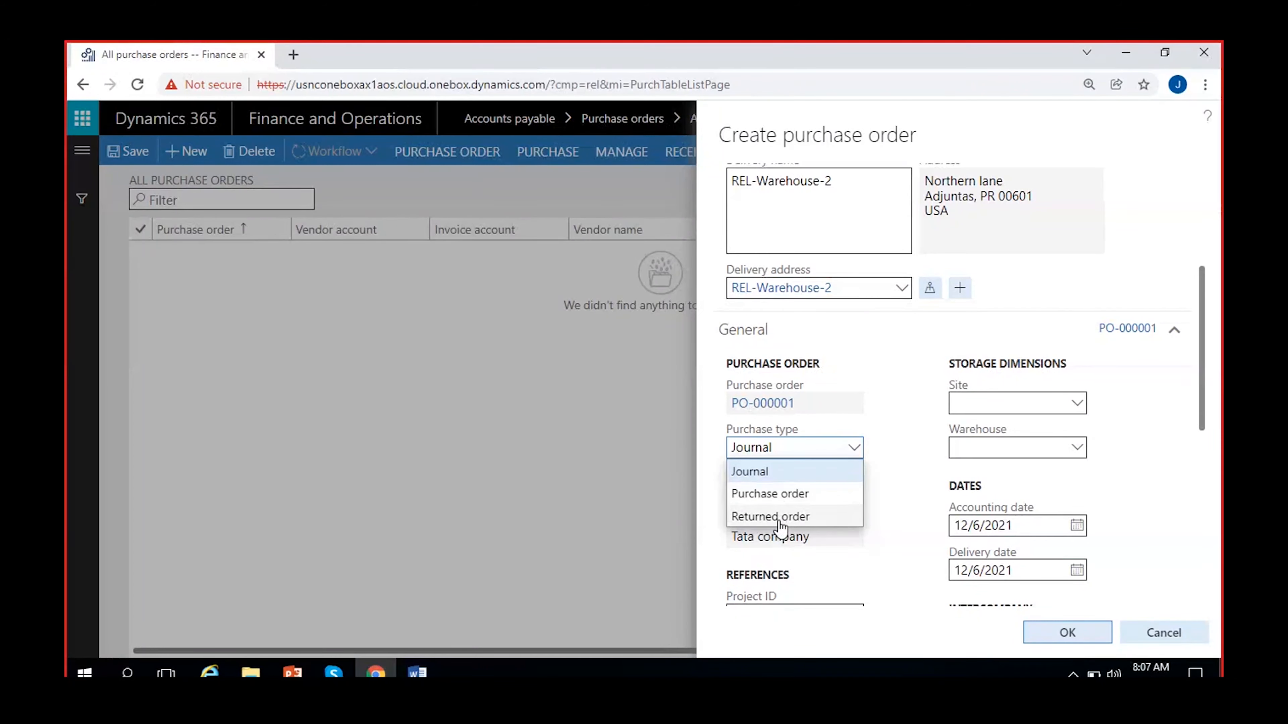
{"action": "left_click", "coordinate": [810, 471]}
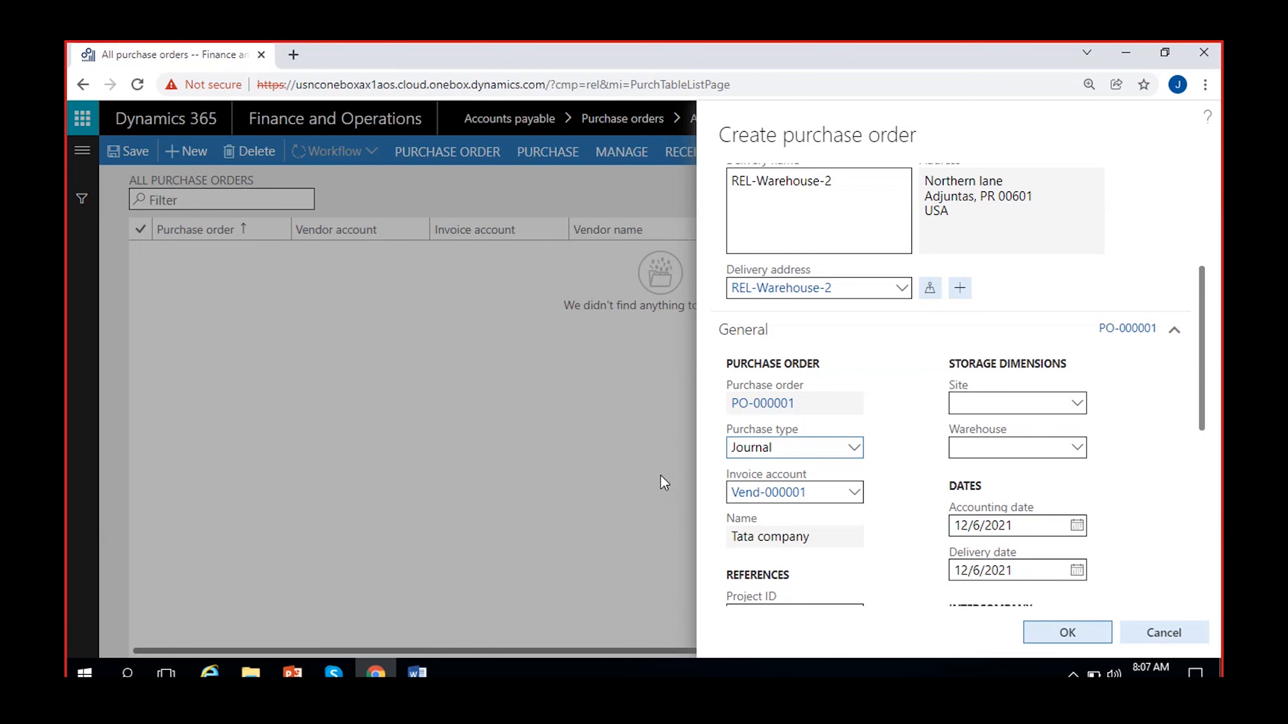
{"action": "left_click", "coordinate": [857, 450]}
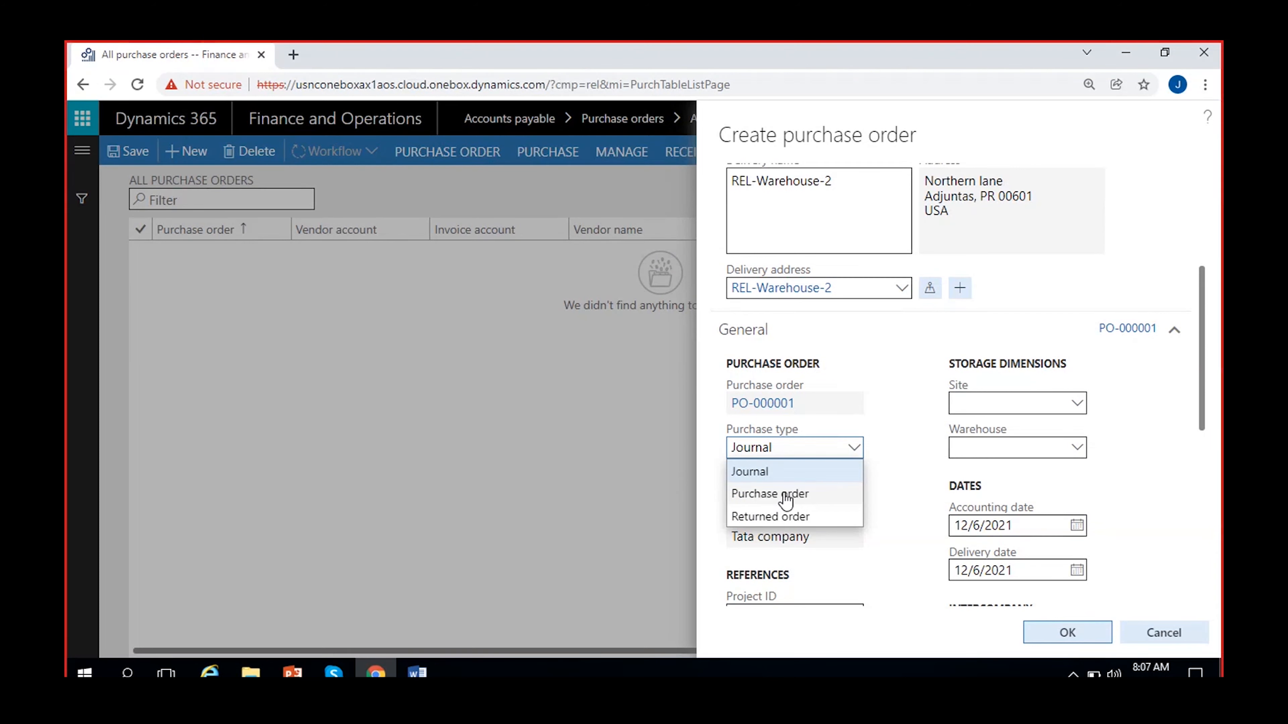
{"action": "left_click", "coordinate": [801, 500]}
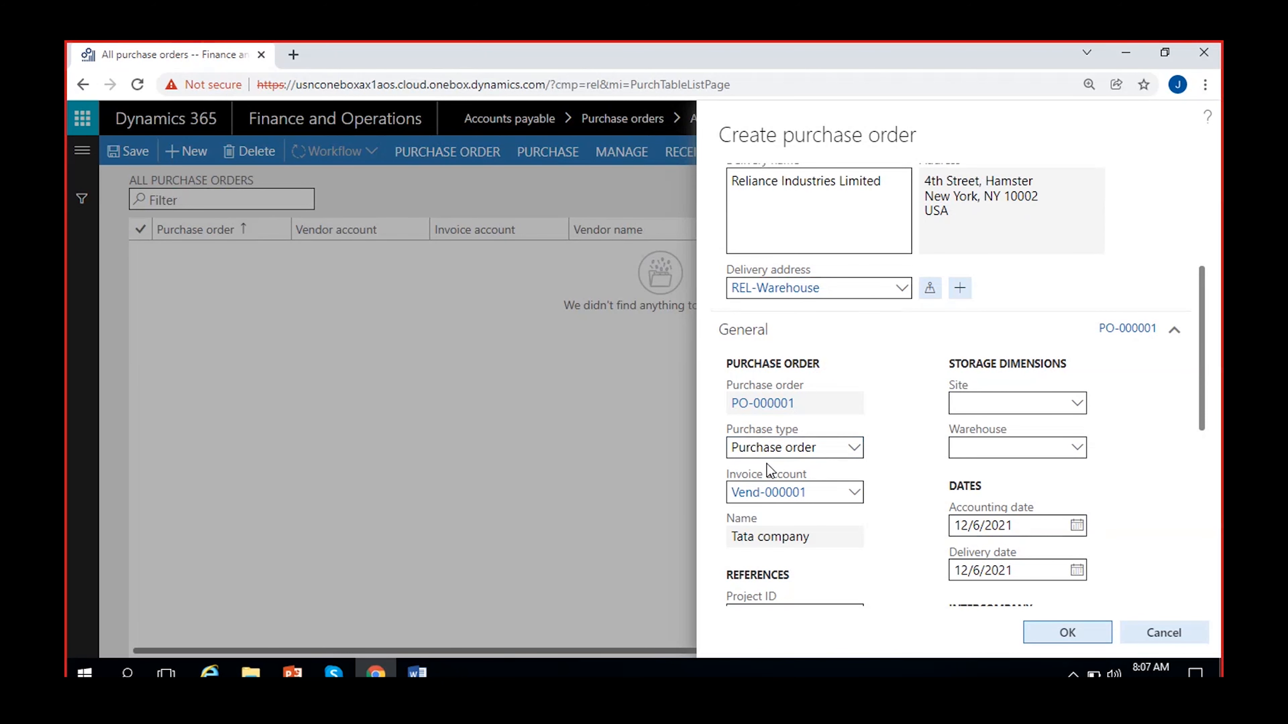
Step: Review the purchase order's delivery address, purchase types, invoice account, dates, currency and administration fields
{"action": "scroll", "coordinate": [856, 460], "scroll_direction": "up", "scroll_amount": 2}
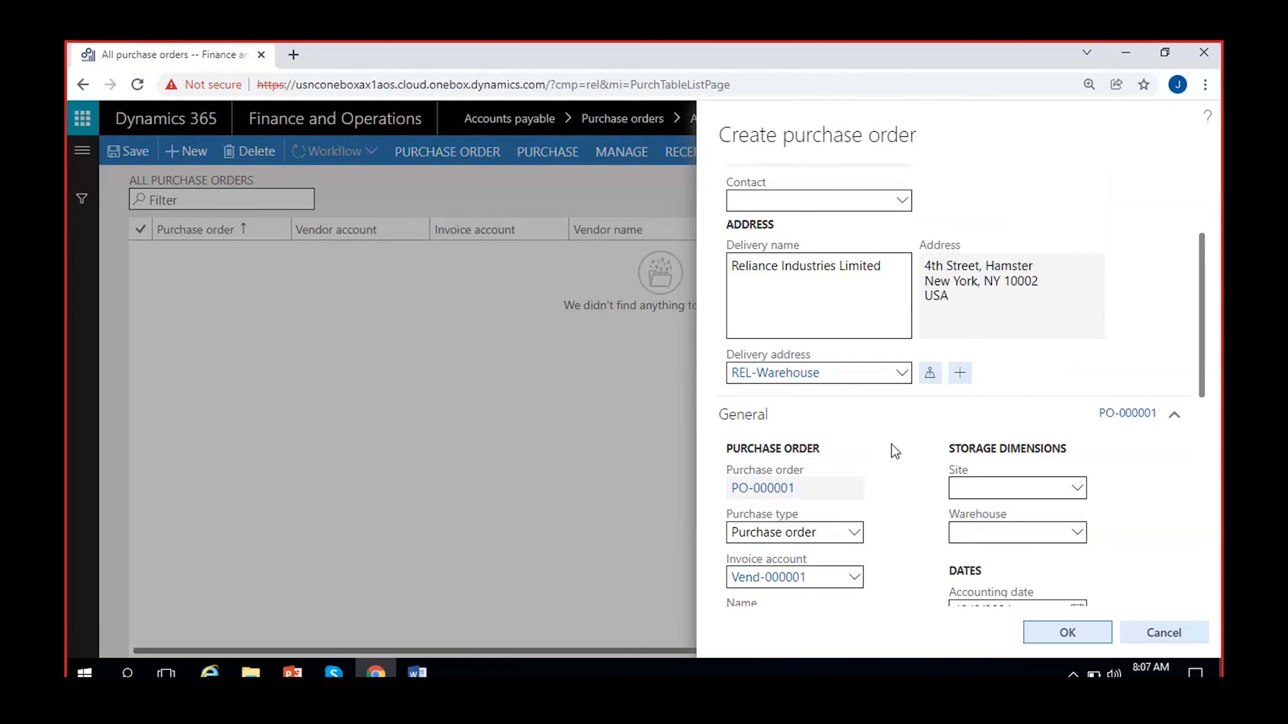
{"action": "scroll", "coordinate": [879, 491], "scroll_direction": "down", "scroll_amount": 4}
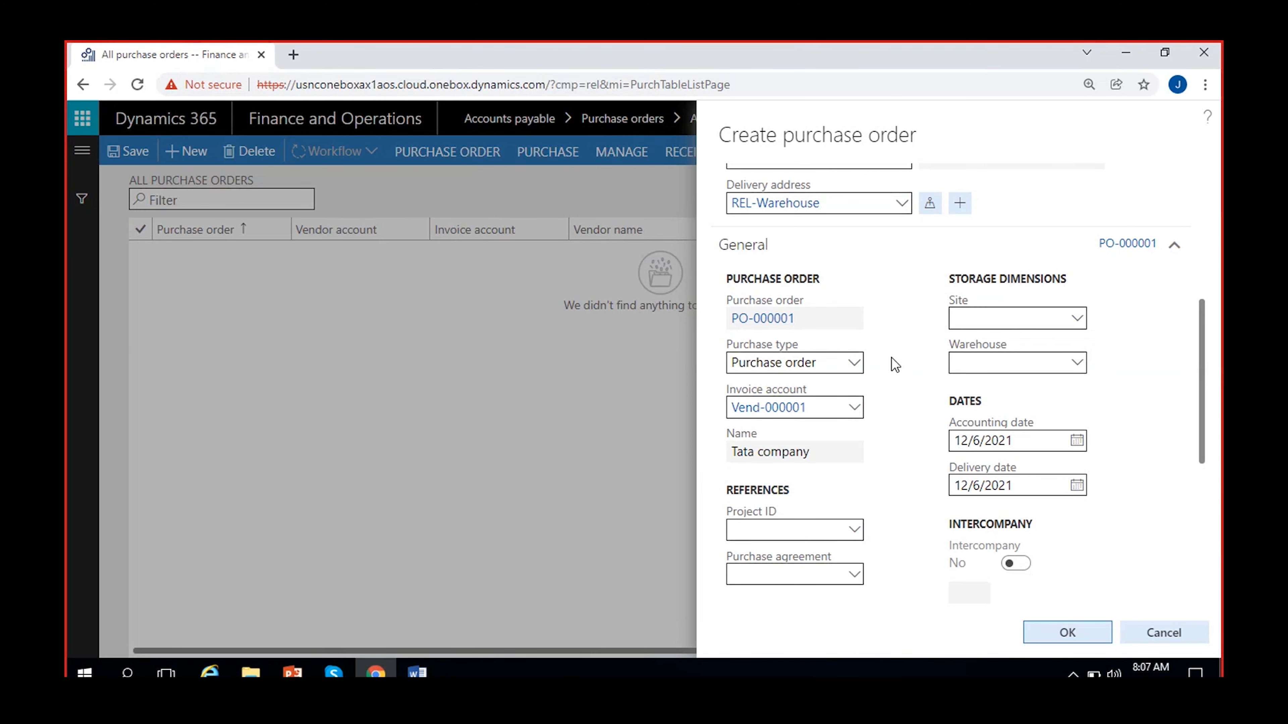
{"action": "left_click", "coordinate": [862, 362]}
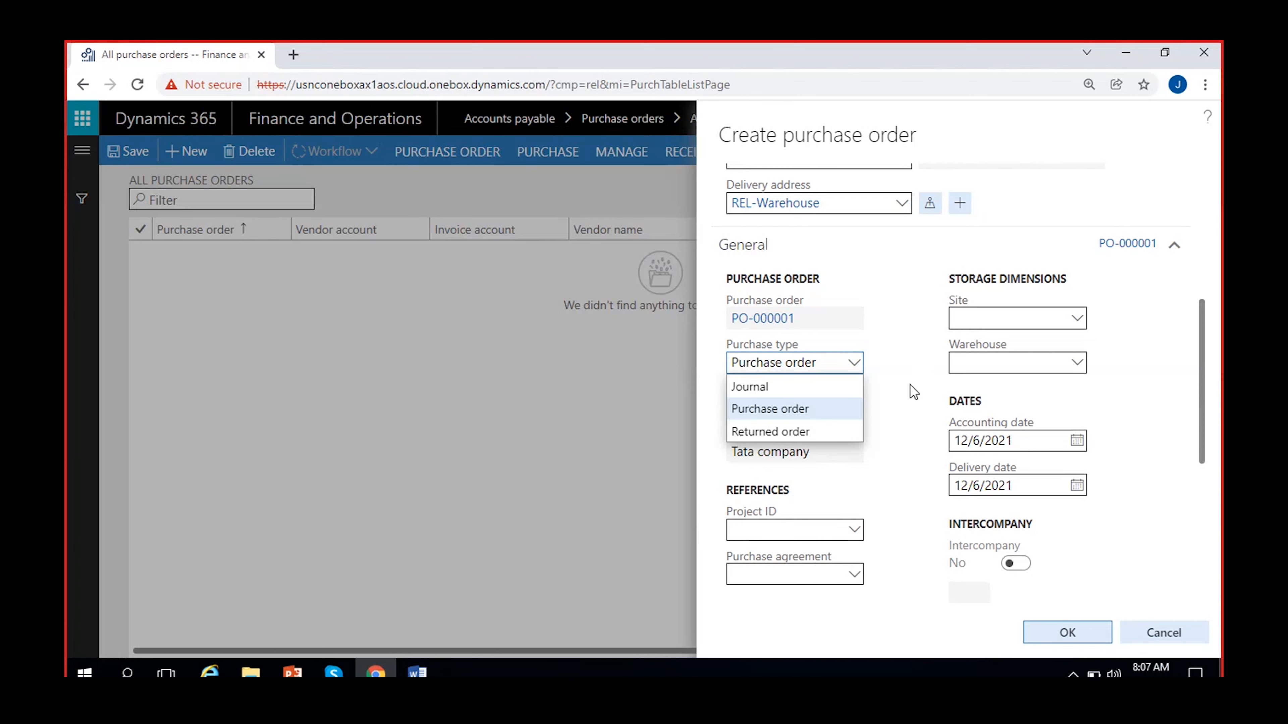
{"action": "left_click", "coordinate": [892, 388]}
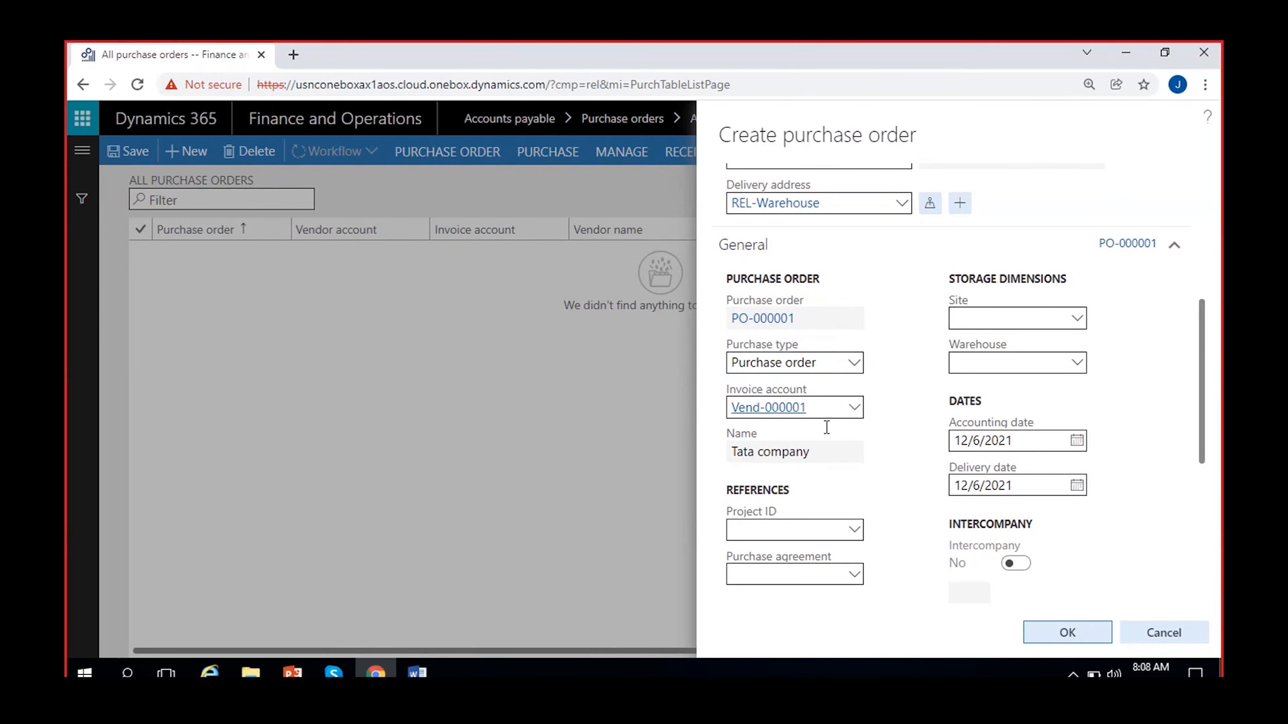
{"action": "scroll", "coordinate": [963, 405], "scroll_direction": "up", "scroll_amount": 5}
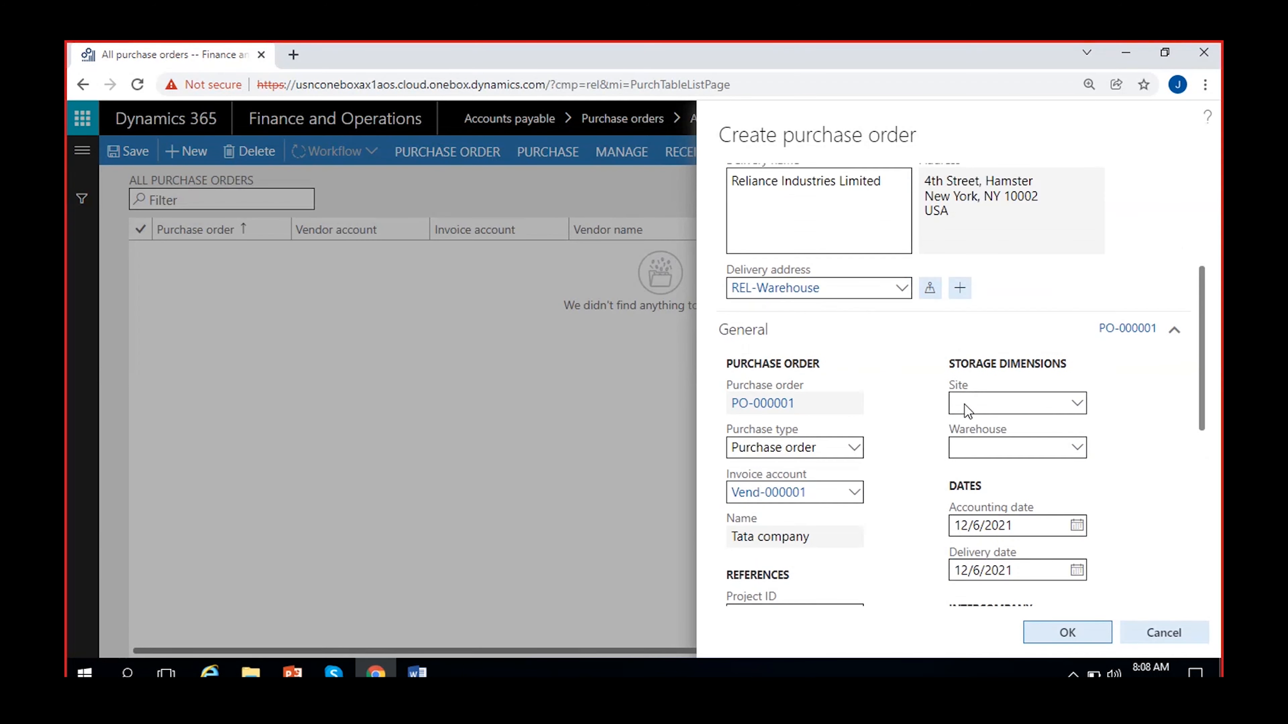
{"action": "scroll", "coordinate": [763, 340], "scroll_direction": "down", "scroll_amount": 5}
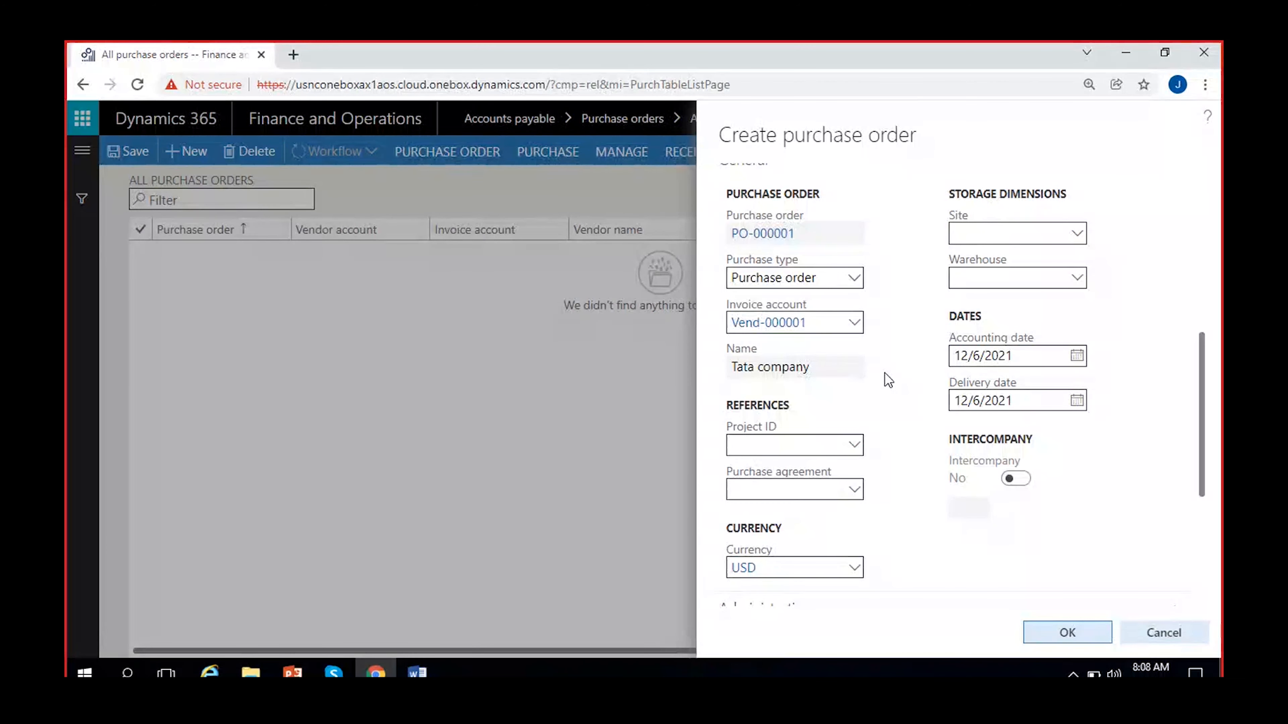
{"action": "scroll", "coordinate": [885, 373], "scroll_direction": "up", "scroll_amount": 5}
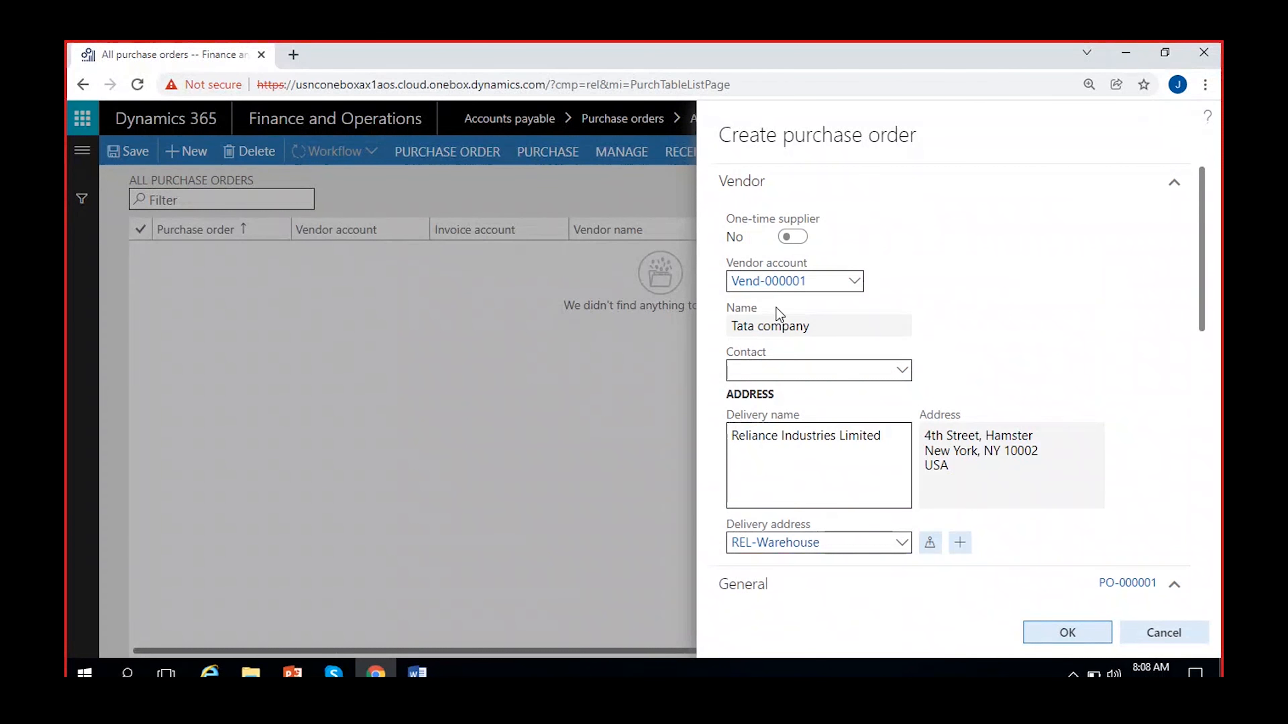
{"action": "scroll", "coordinate": [906, 297], "scroll_direction": "down", "scroll_amount": 5}
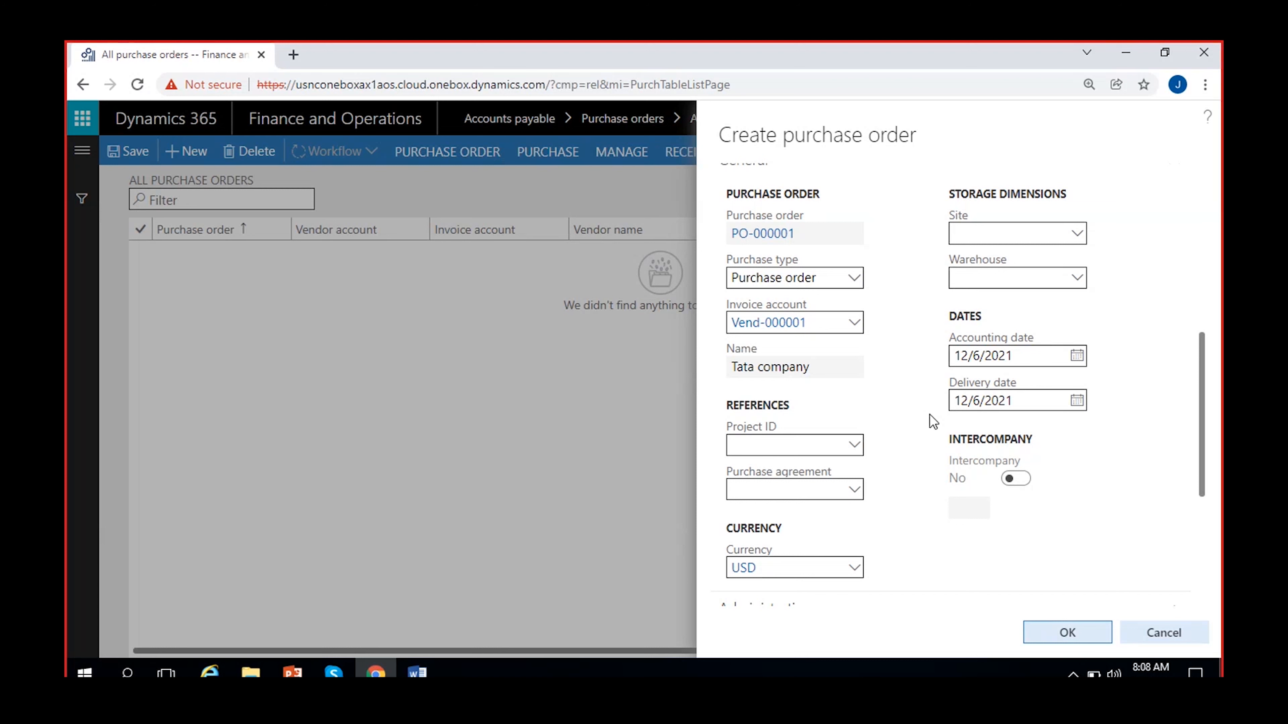
{"action": "double_click", "coordinate": [828, 371]}
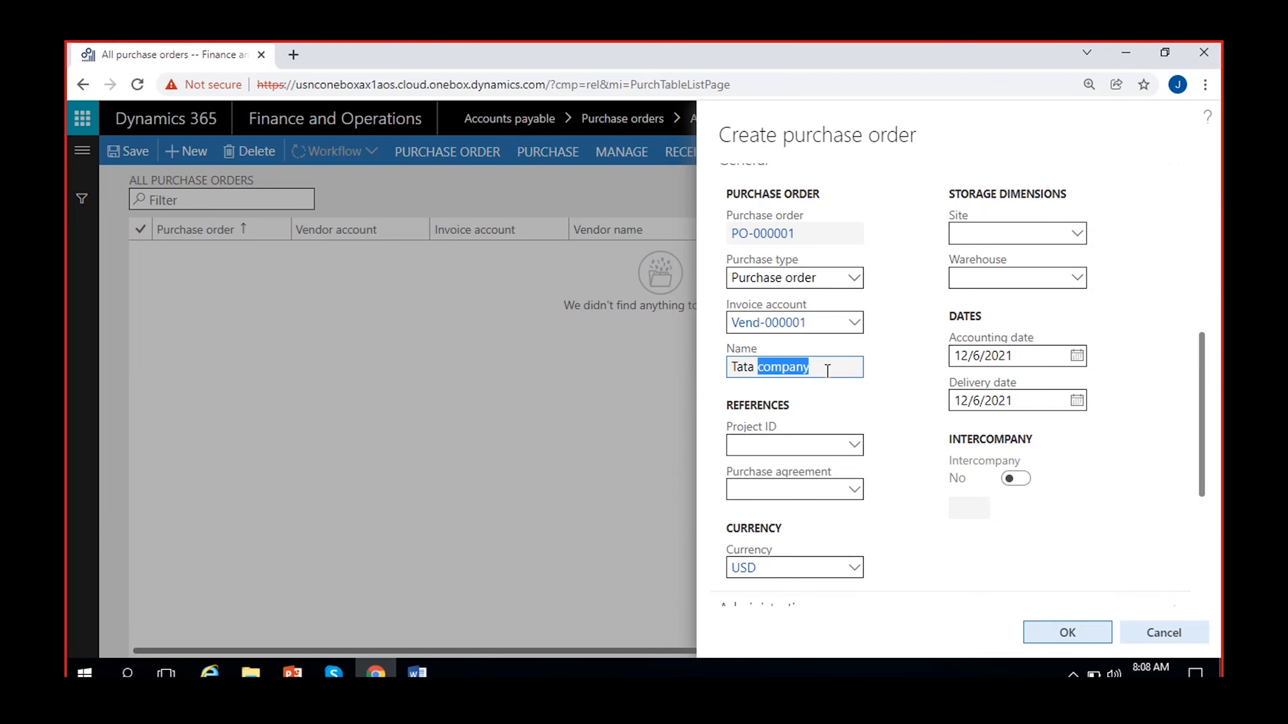
{"action": "left_click", "coordinate": [921, 406]}
{"action": "scroll", "coordinate": [919, 399], "scroll_direction": "down", "scroll_amount": 5}
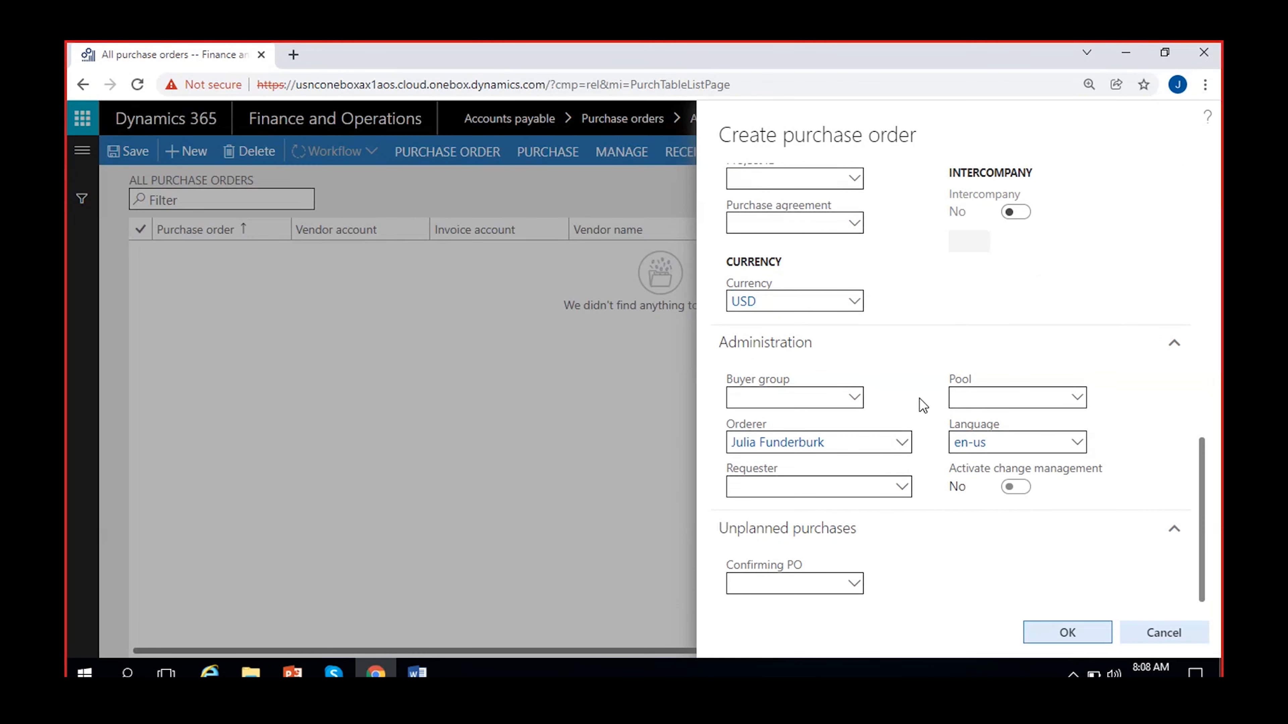
Step: Open the Sites form through the details of the purchase order's Site field
{"action": "scroll", "coordinate": [920, 399], "scroll_direction": "up", "scroll_amount": 8}
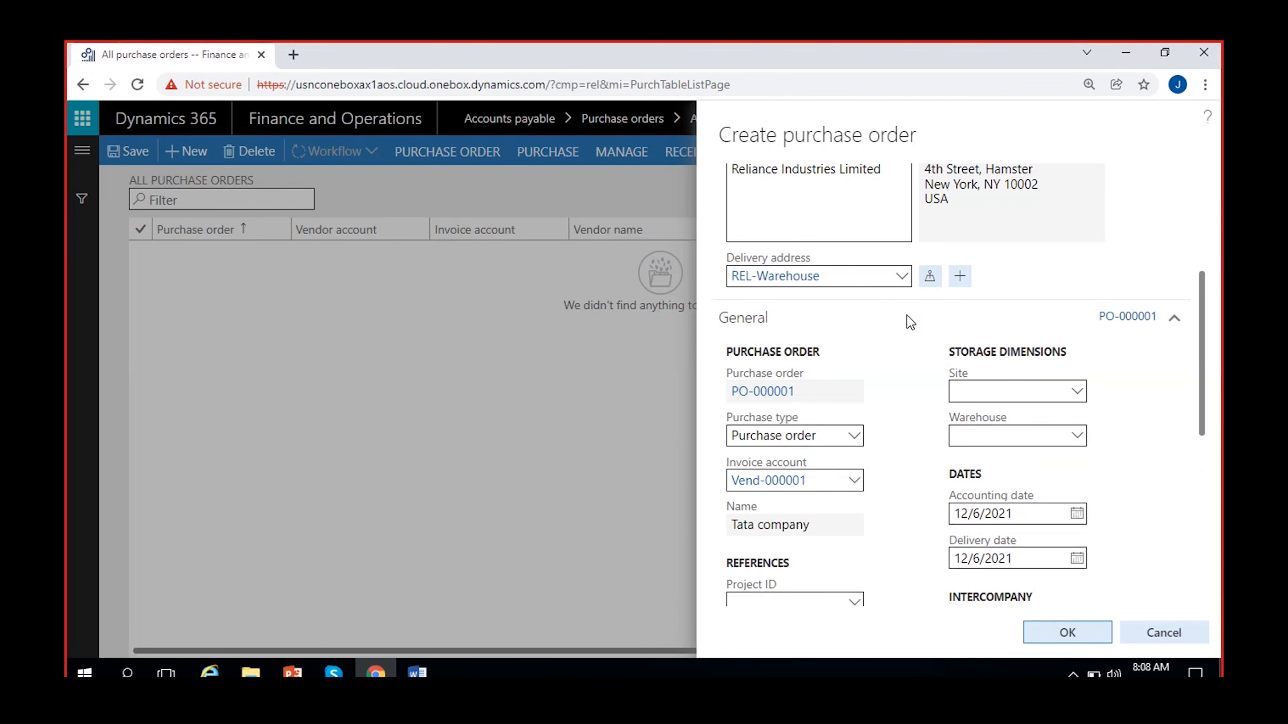
{"action": "left_click", "coordinate": [1079, 393]}
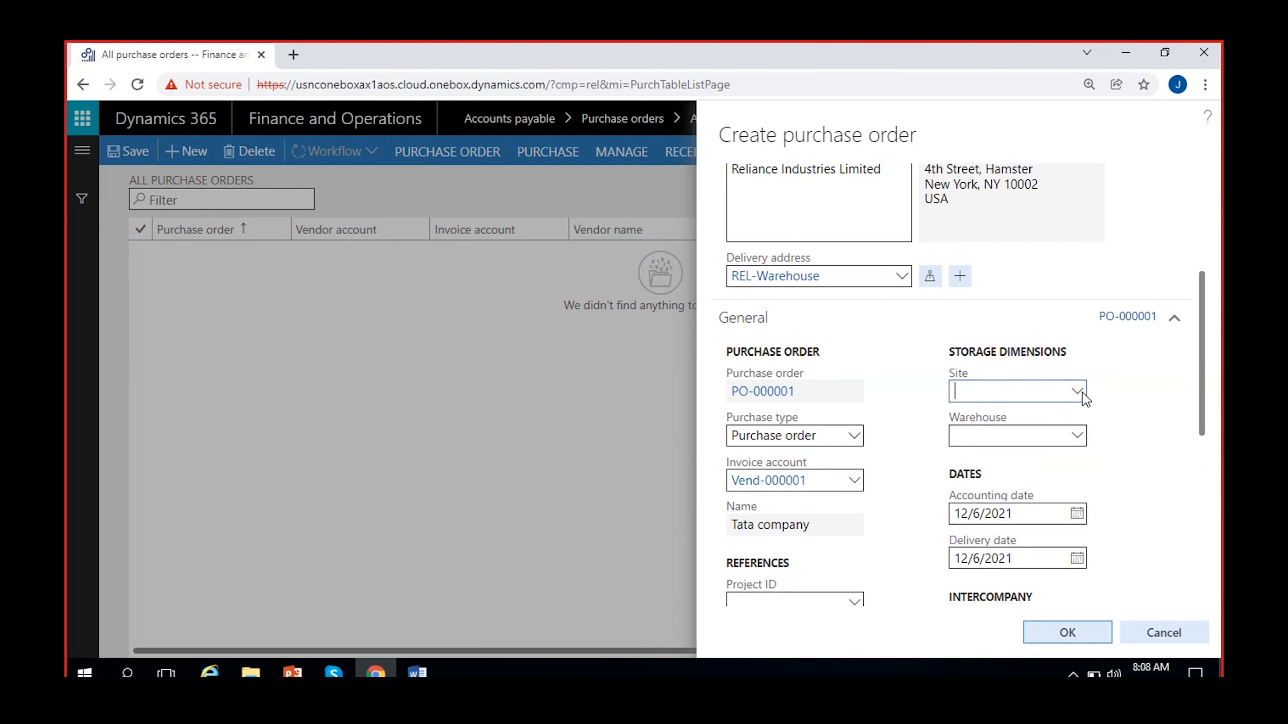
{"action": "left_click", "coordinate": [1046, 377]}
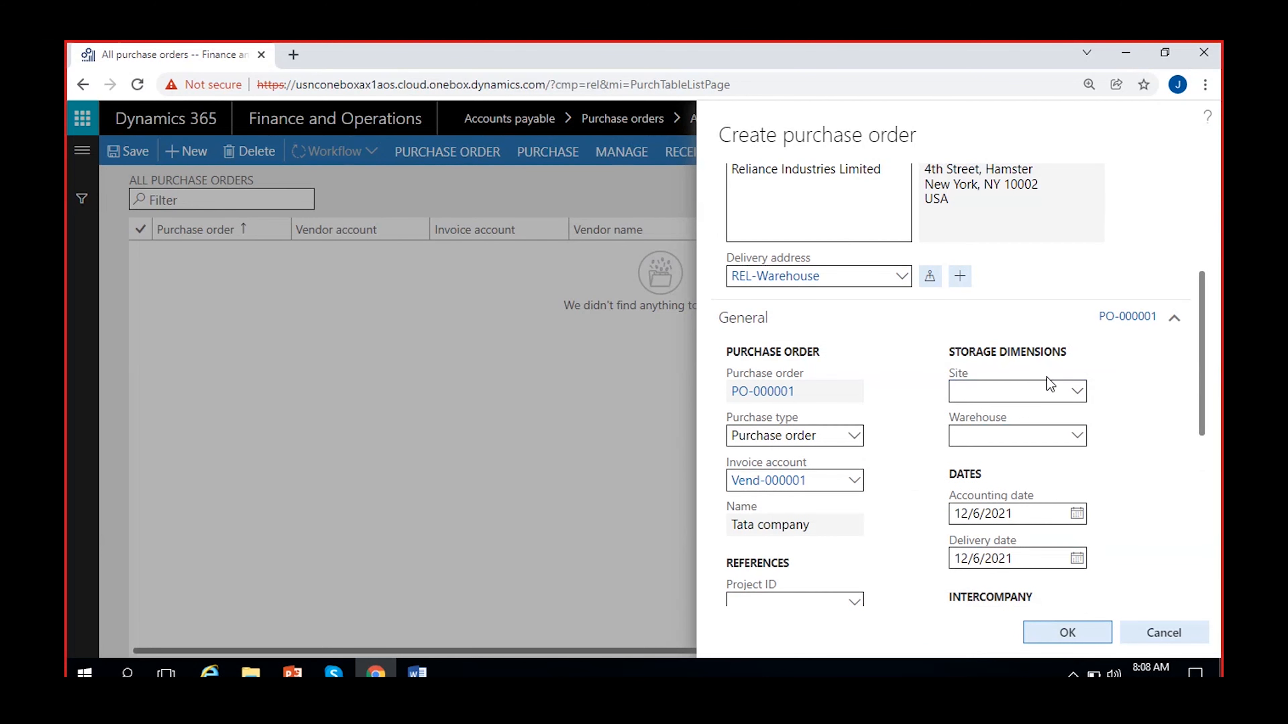
{"action": "right_click", "coordinate": [1078, 400]}
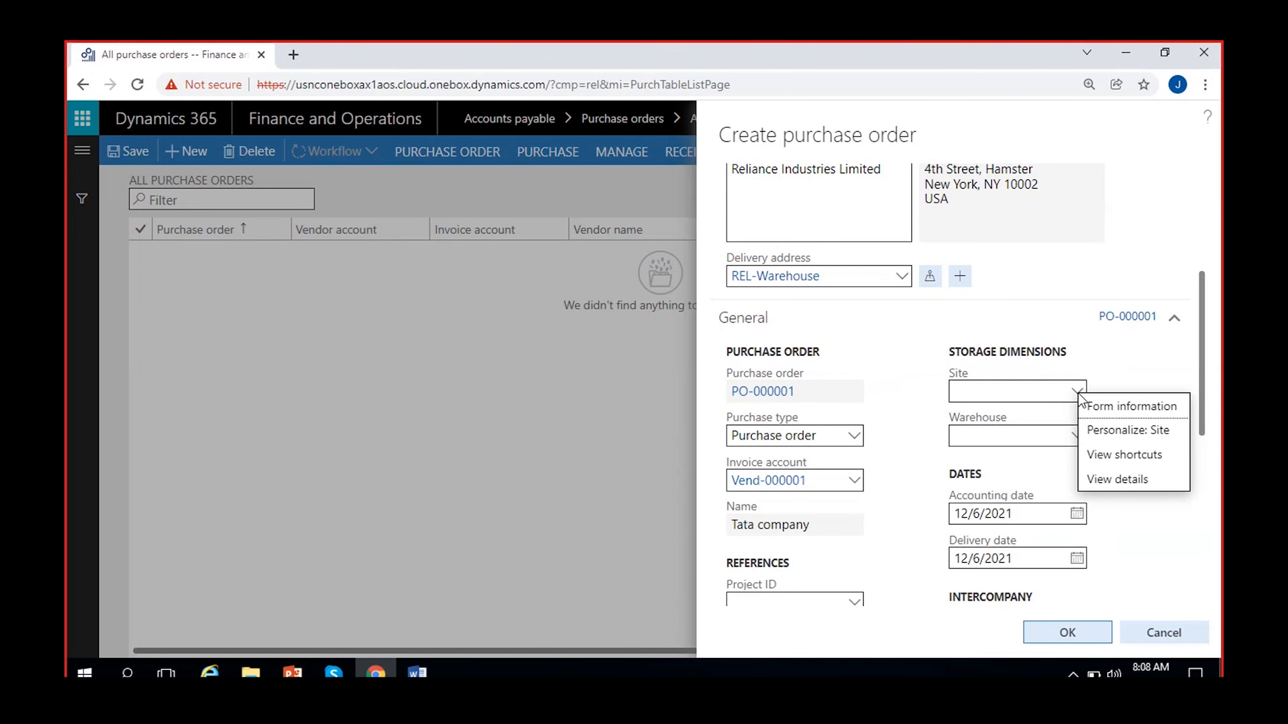
{"action": "left_click", "coordinate": [1122, 479]}
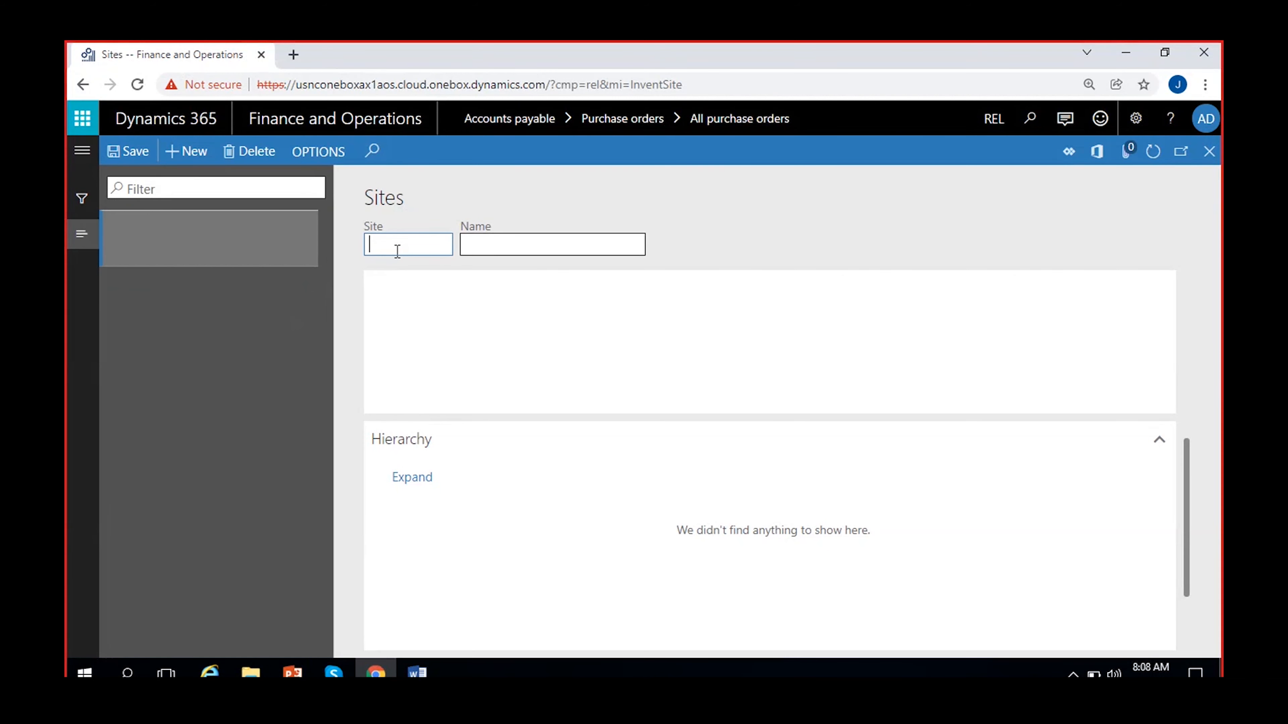
Step: Create site 1 with the name Site-1, save it and look over its sections
{"action": "type", "text": "1"}
{"action": "left_click", "coordinate": [520, 239]}
{"action": "type", "text": "Site-1"}
{"action": "left_click", "coordinate": [740, 246]}
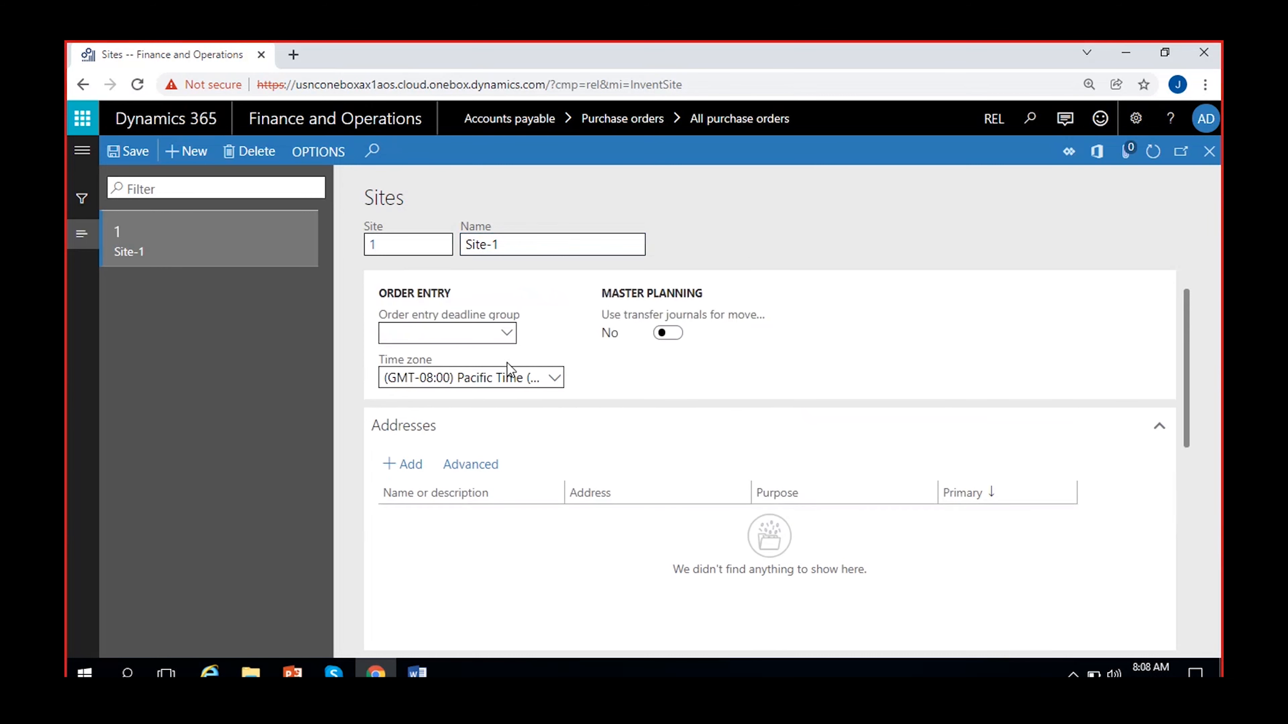
{"action": "left_click", "coordinate": [133, 153]}
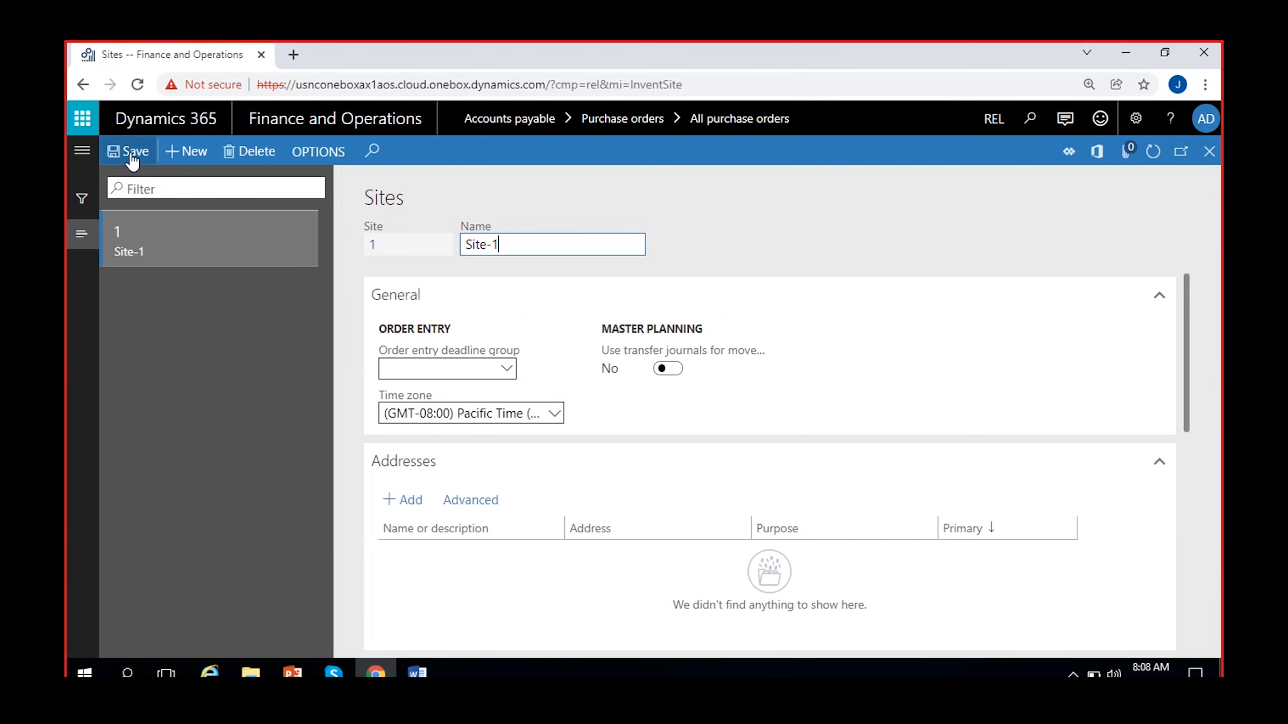
{"action": "scroll", "coordinate": [632, 465], "scroll_direction": "down", "scroll_amount": 5}
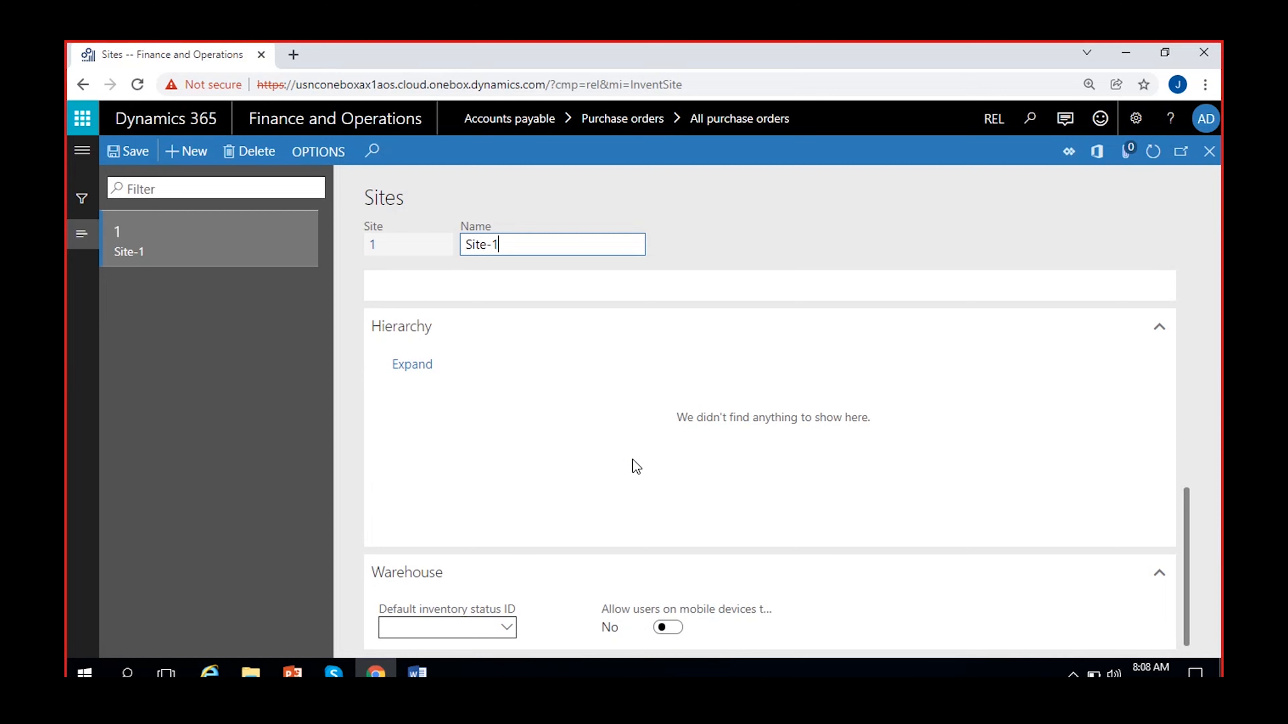
{"action": "scroll", "coordinate": [397, 449], "scroll_direction": "up", "scroll_amount": 5}
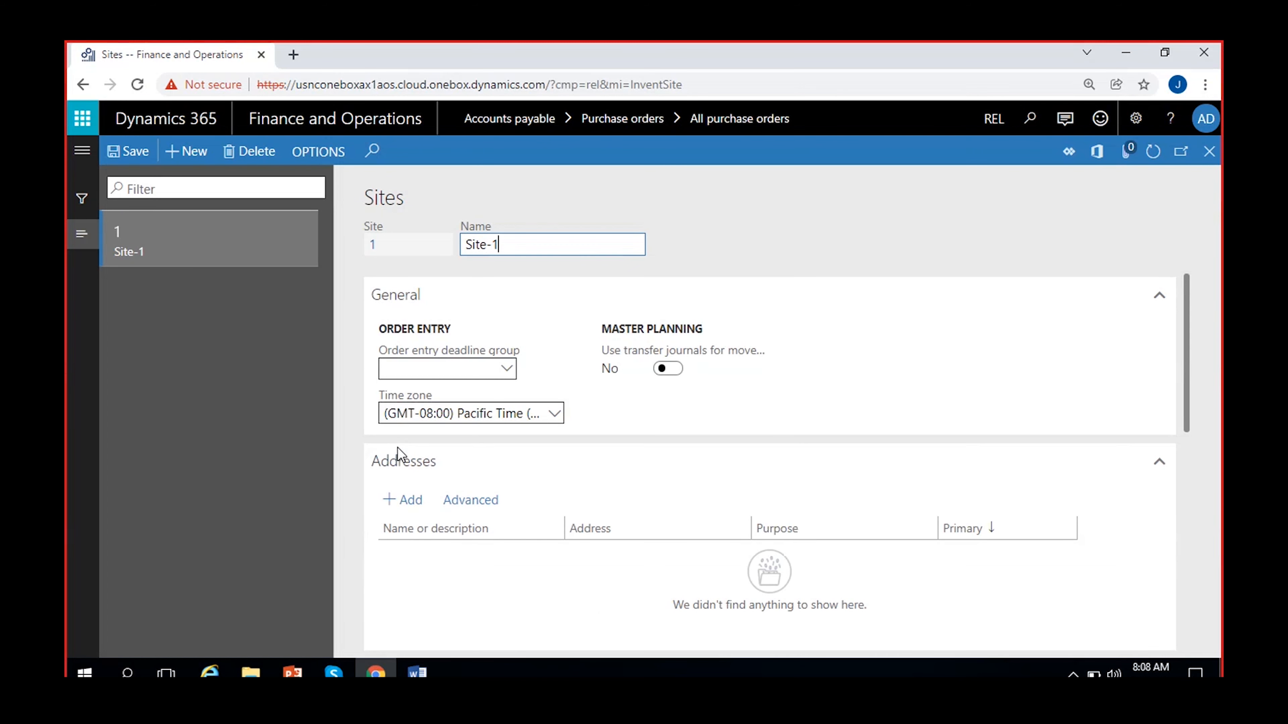
Step: Leave the Sites form and open the Warehouses form through the details of the purchase order's Warehouse field
{"action": "left_click", "coordinate": [1209, 151]}
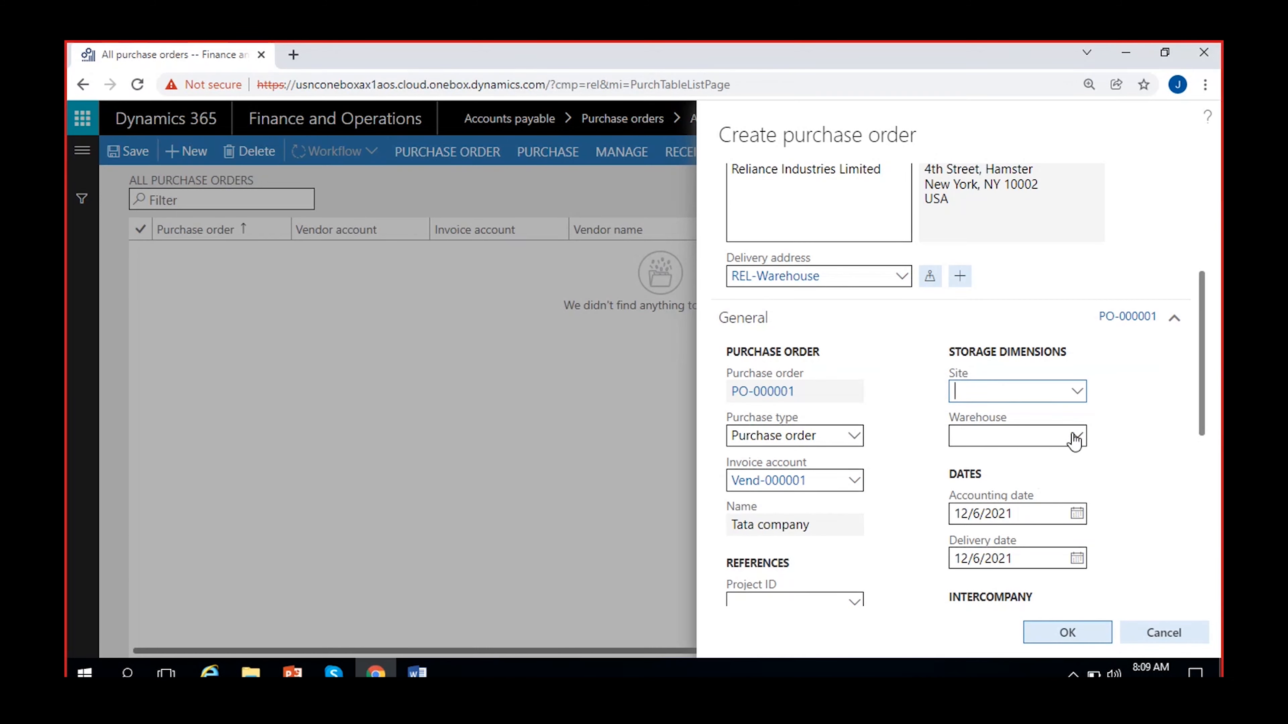
{"action": "left_click", "coordinate": [1078, 435]}
{"action": "right_click", "coordinate": [1080, 434]}
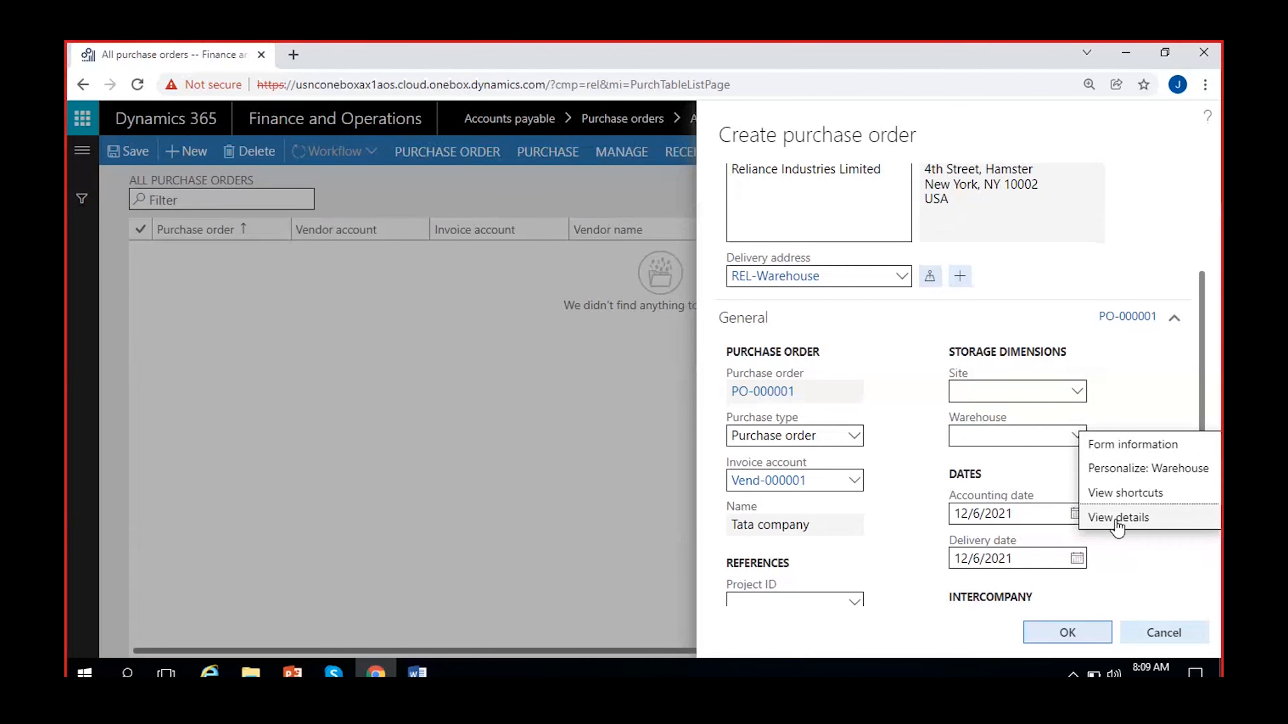
{"action": "left_click", "coordinate": [1146, 513]}
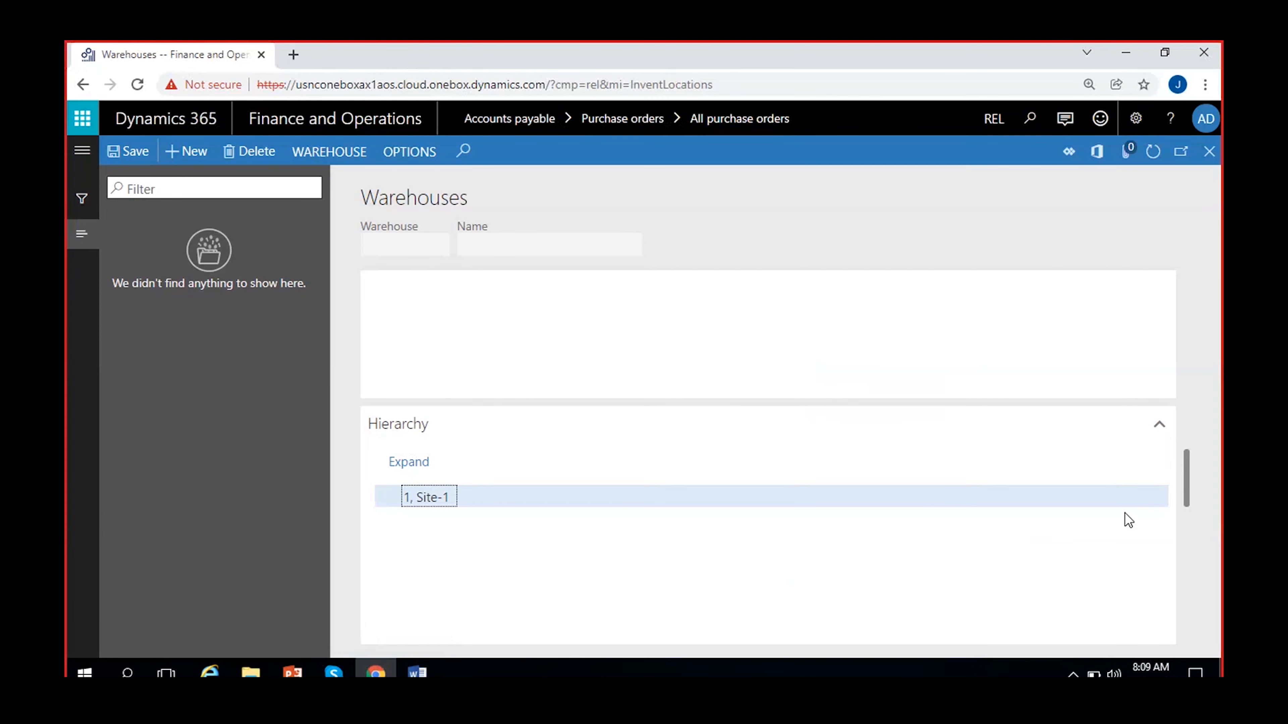
Step: Create warehouse 11 with the name Warehouse-1
{"action": "left_click", "coordinate": [394, 251]}
{"action": "type", "text": "11"}
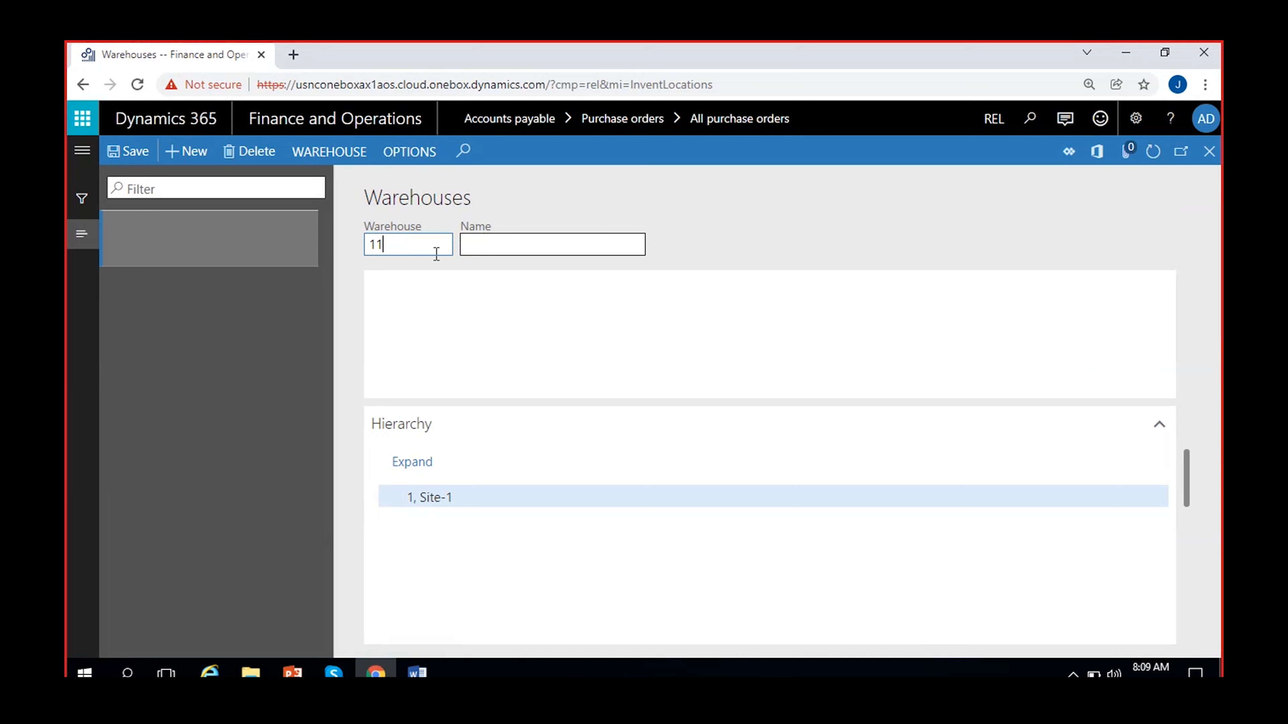
{"action": "left_click", "coordinate": [505, 243]}
{"action": "type", "text": "Wa"}
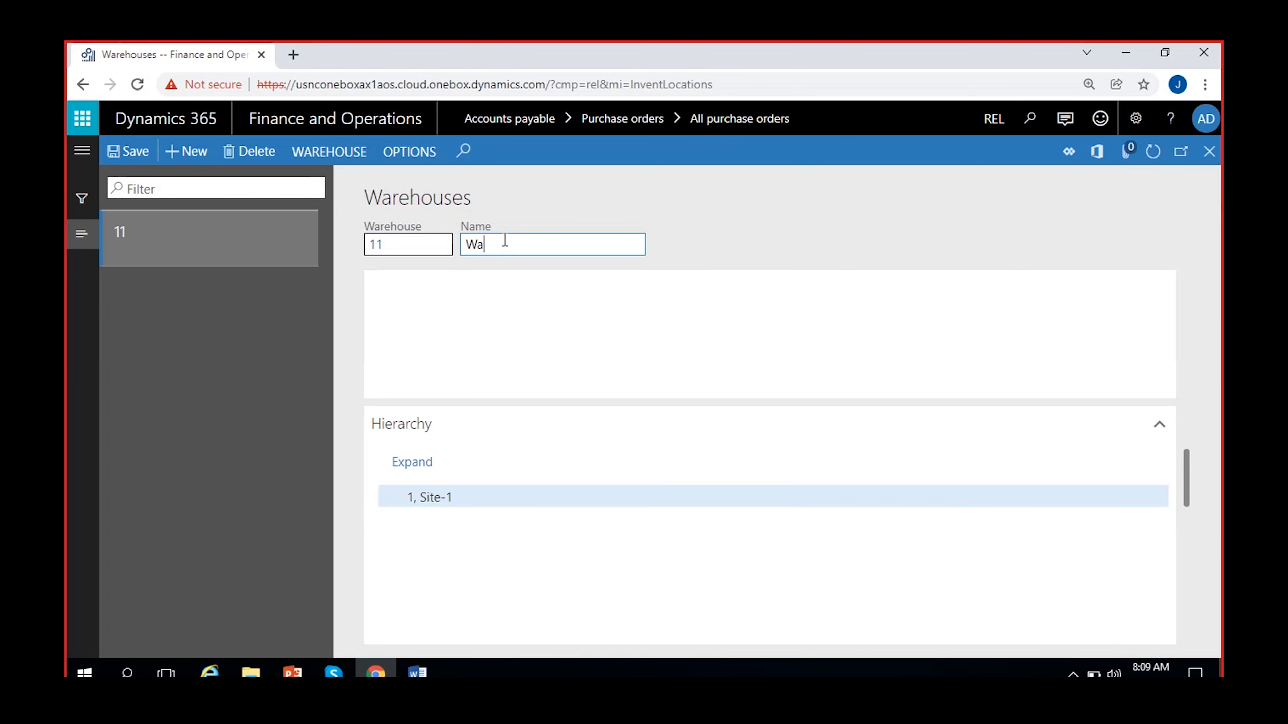
{"action": "type", "text": "rehouse-2"}
{"action": "key", "text": "BackSpace"}
{"action": "type", "text": "1"}
{"action": "left_click", "coordinate": [832, 223]}
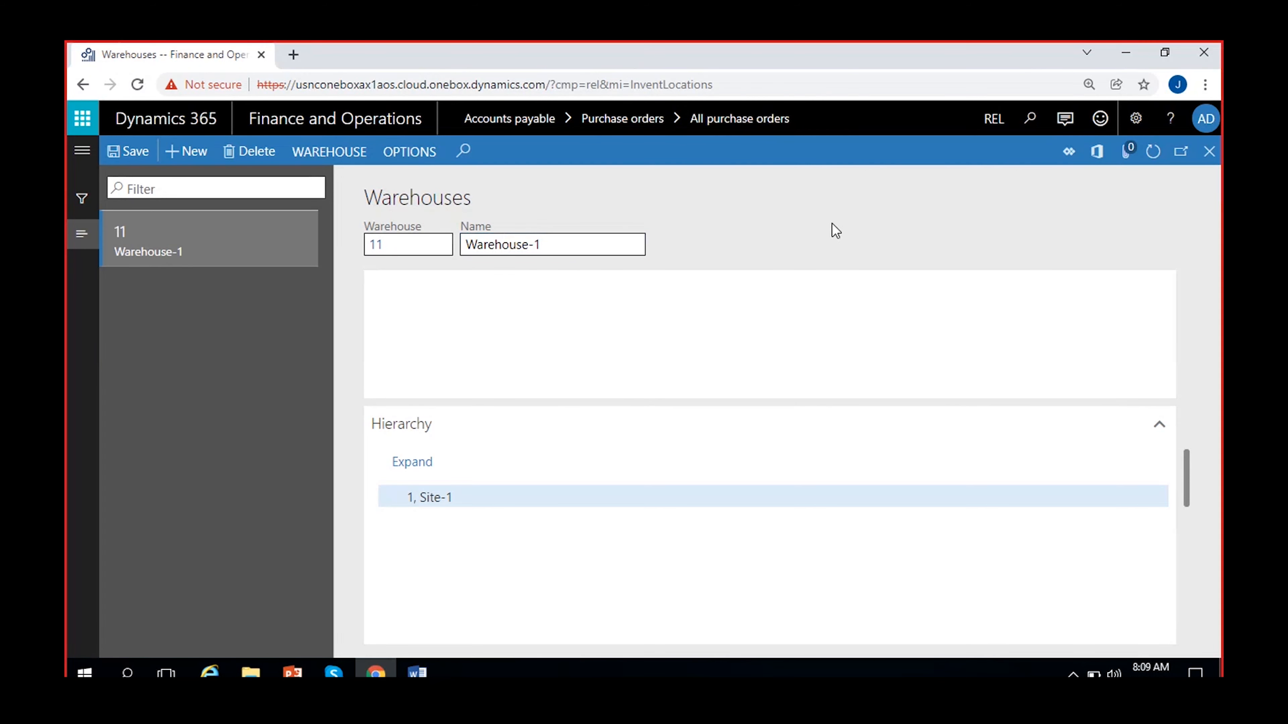
Step: Assign site 1 to Warehouse-1 in its general settings
{"action": "left_click", "coordinate": [497, 496]}
{"action": "scroll", "coordinate": [518, 570], "scroll_direction": "up", "scroll_amount": 3}
{"action": "scroll", "coordinate": [520, 571], "scroll_direction": "up", "scroll_amount": 5}
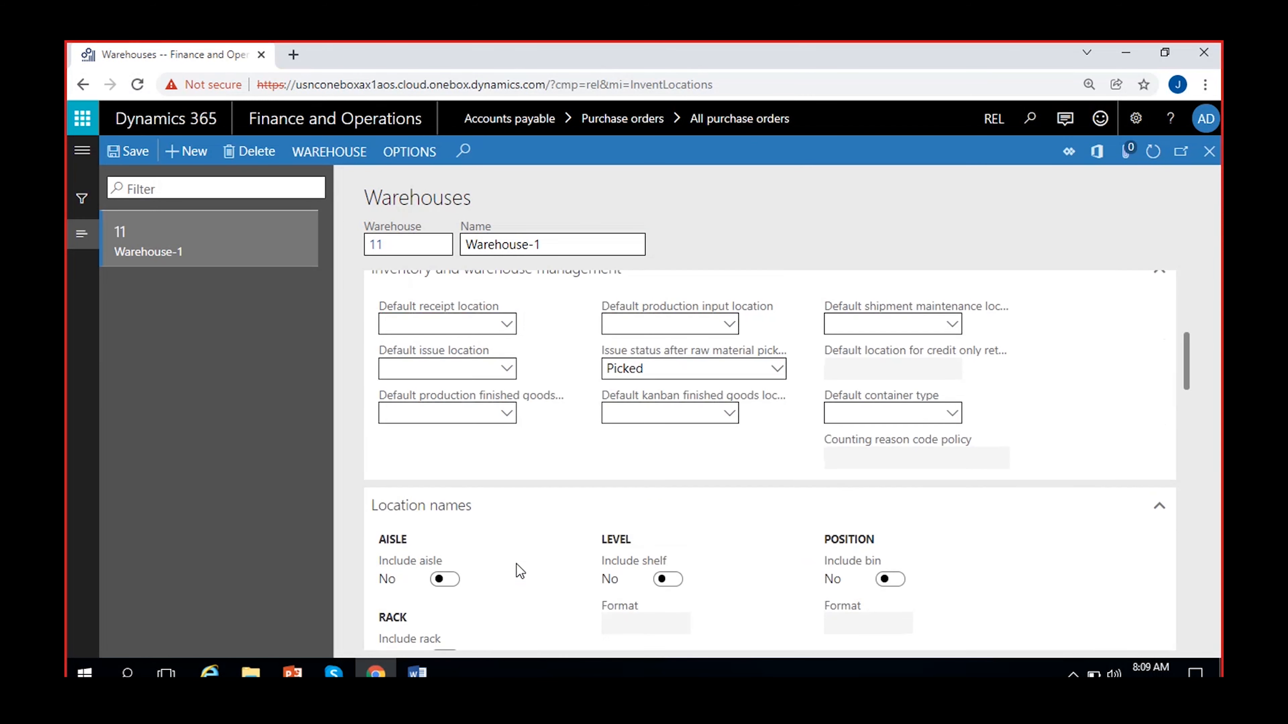
{"action": "scroll", "coordinate": [518, 571], "scroll_direction": "up", "scroll_amount": 3}
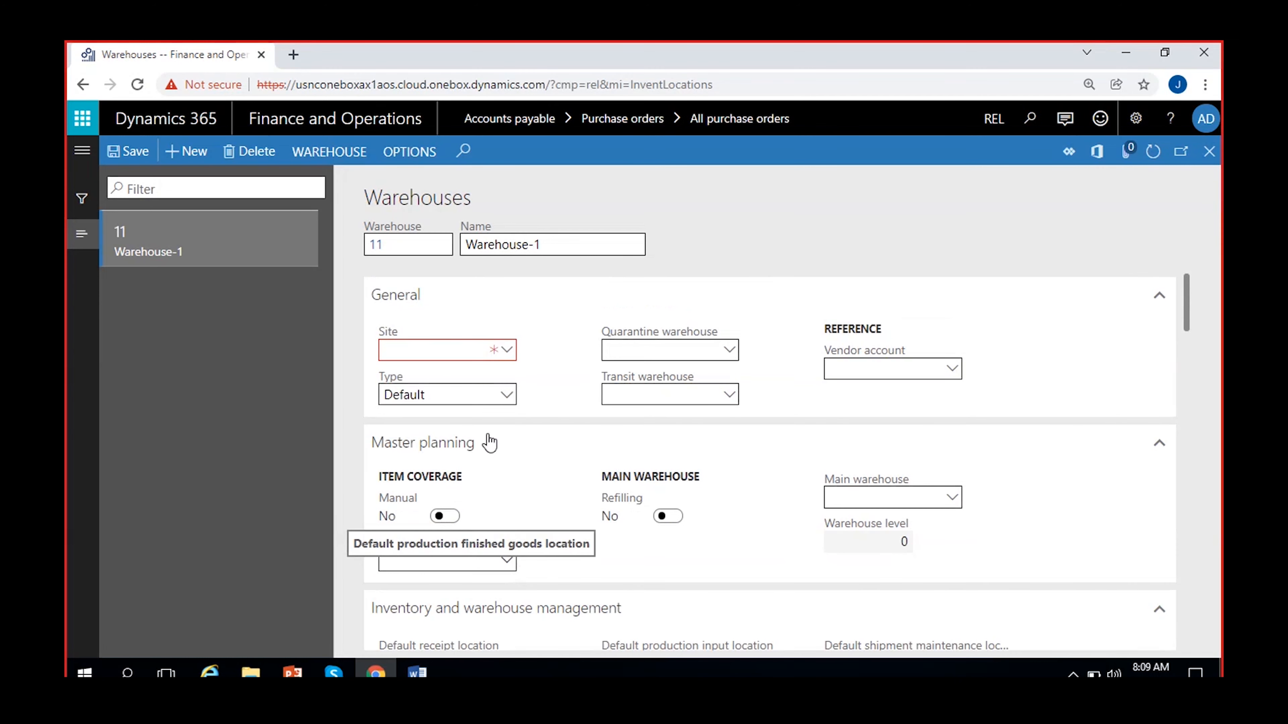
{"action": "left_click", "coordinate": [507, 351]}
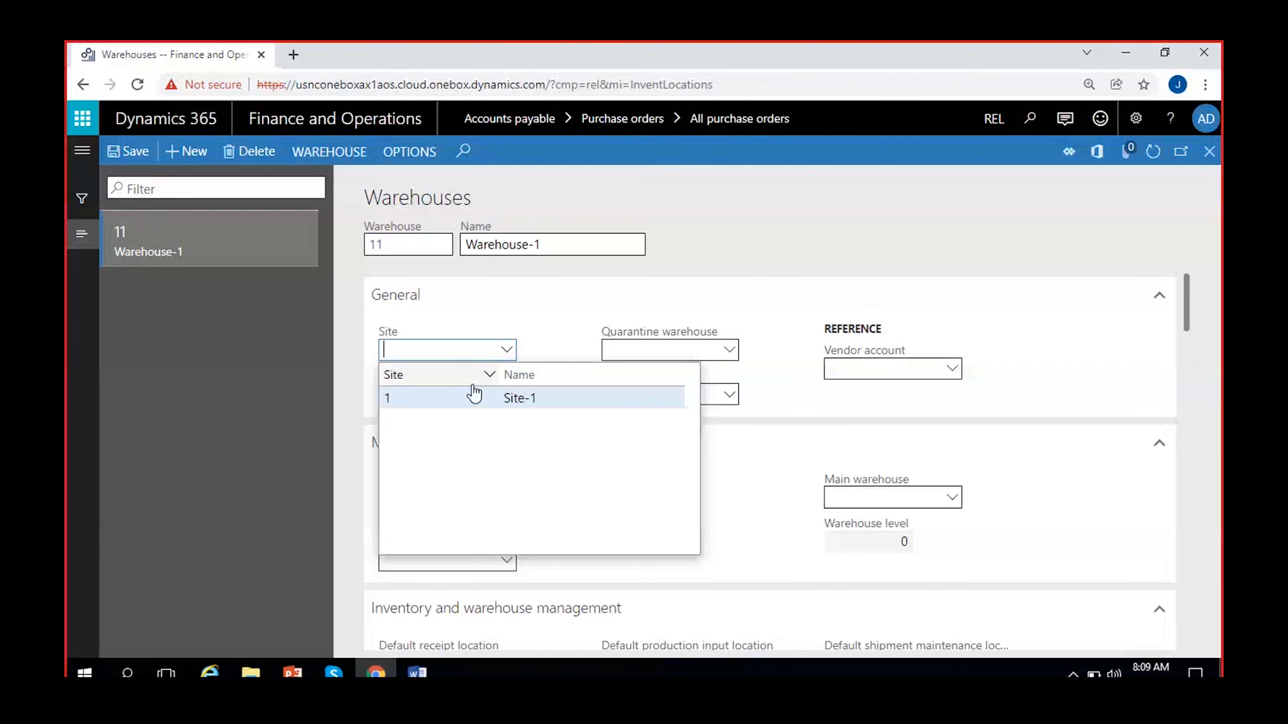
{"action": "left_click", "coordinate": [435, 398]}
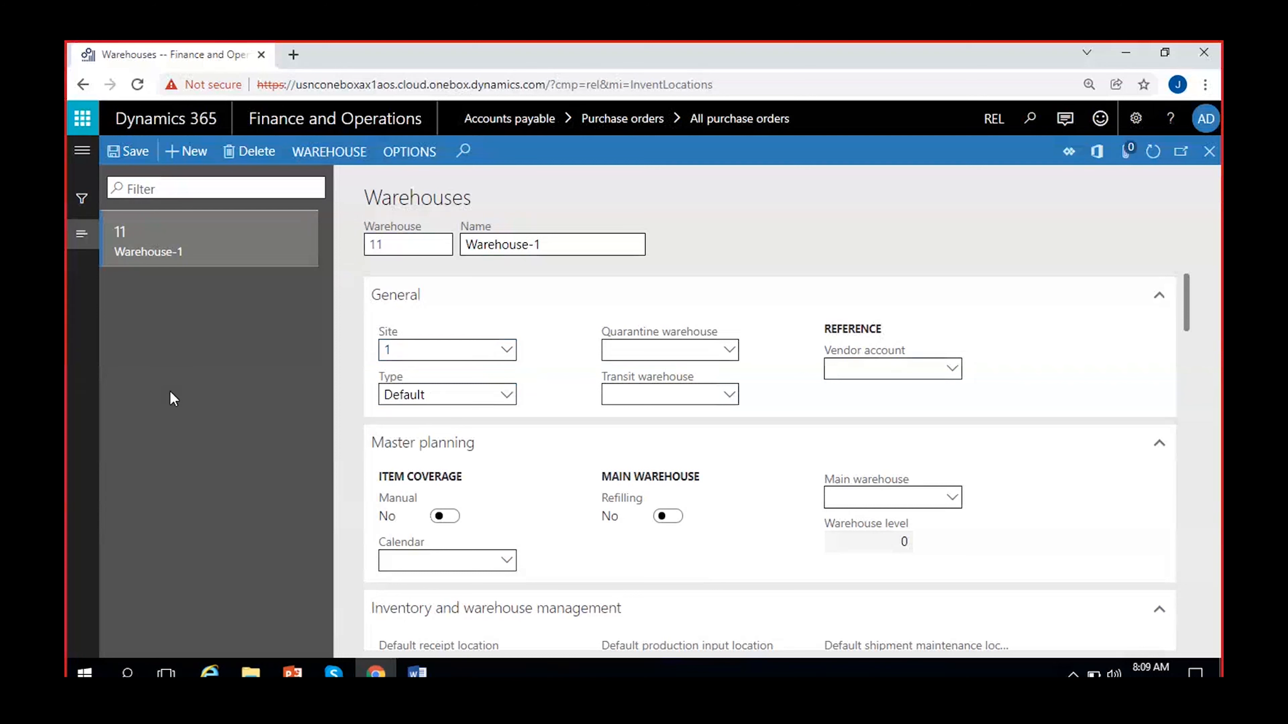
Step: Create warehouse 22 with the name Warehouse-2, assign it to site 1 and save it
{"action": "left_click", "coordinate": [183, 152]}
{"action": "type", "text": "22"}
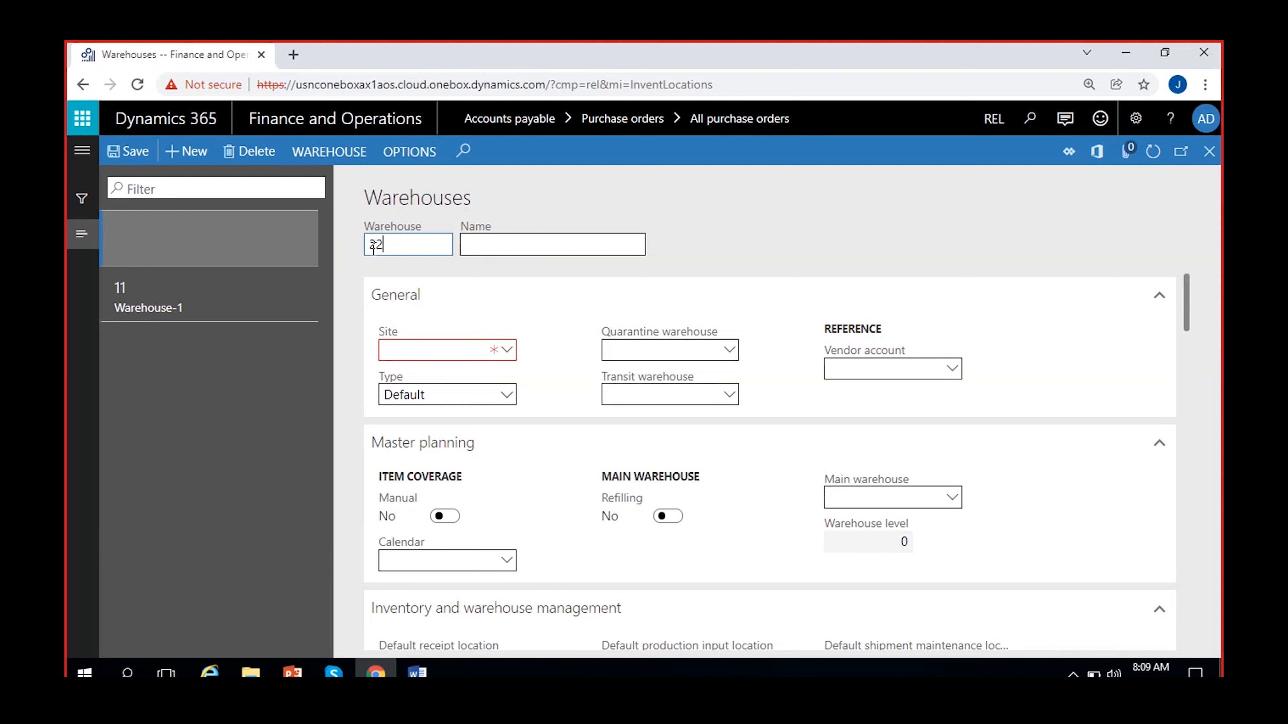
{"action": "left_click", "coordinate": [512, 244]}
{"action": "type", "text": "Warehouse-2"}
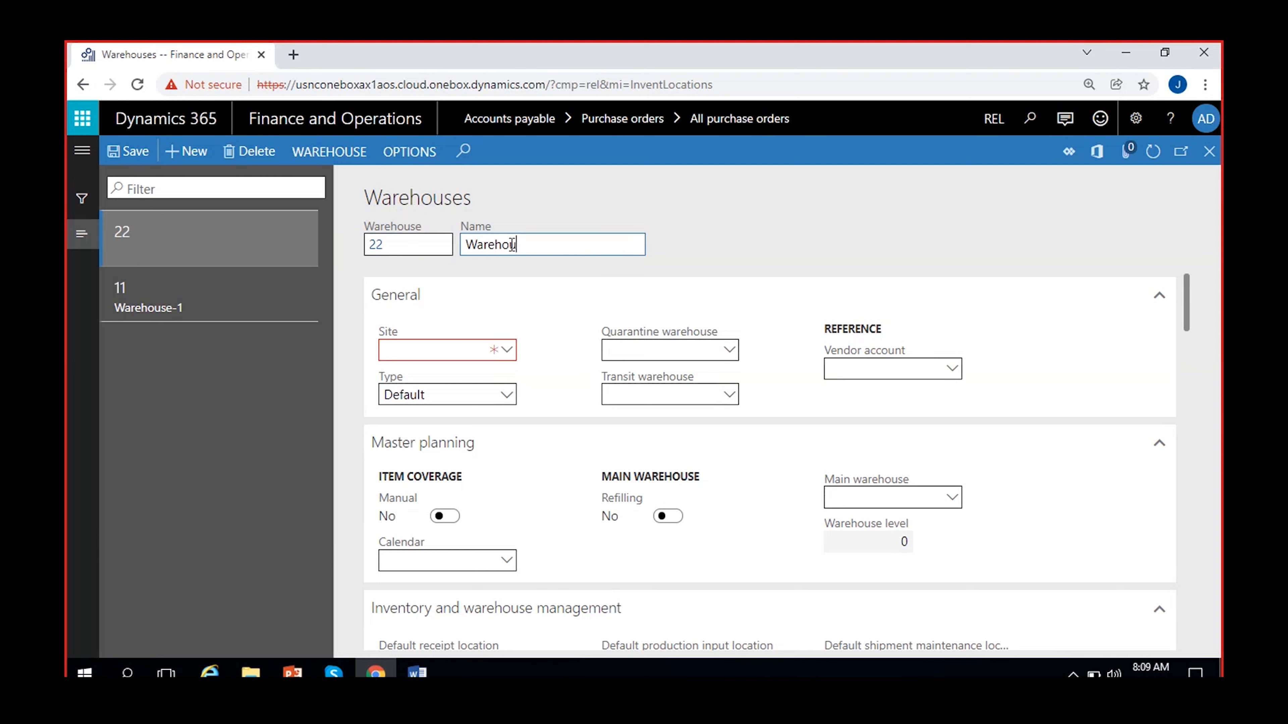
{"action": "left_click", "coordinate": [509, 353]}
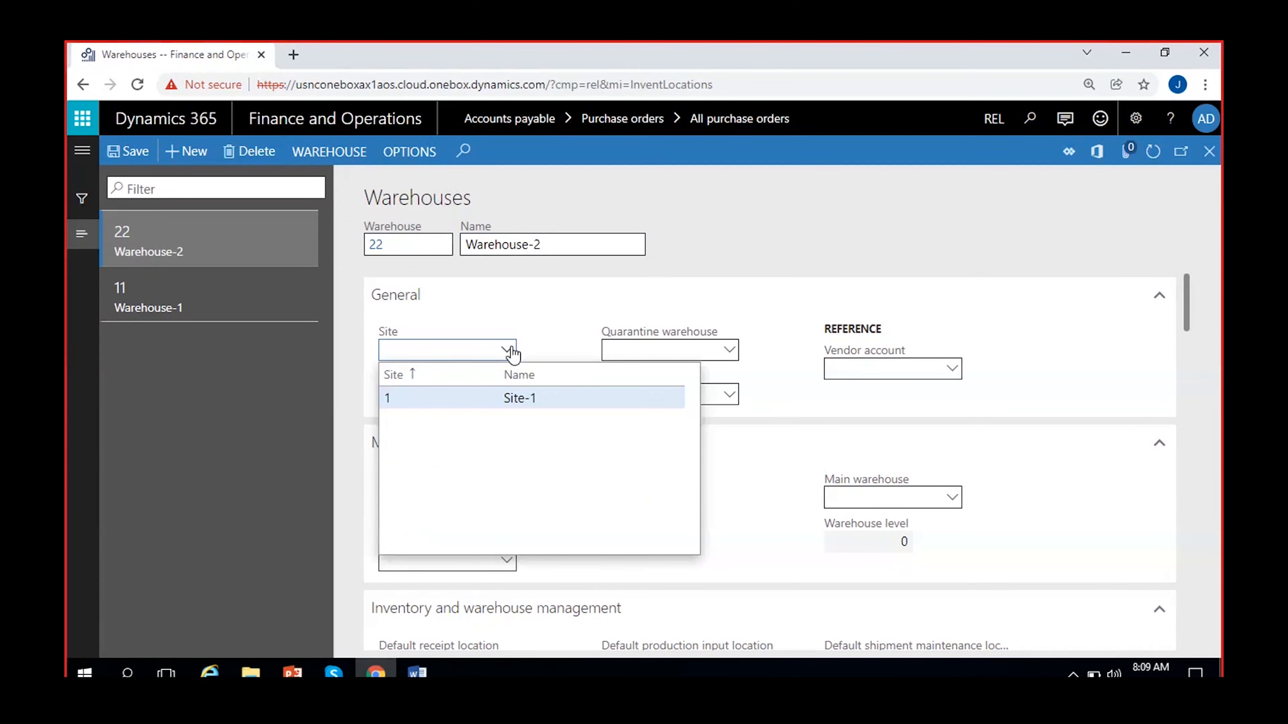
{"action": "left_click", "coordinate": [505, 399]}
{"action": "left_click", "coordinate": [128, 151]}
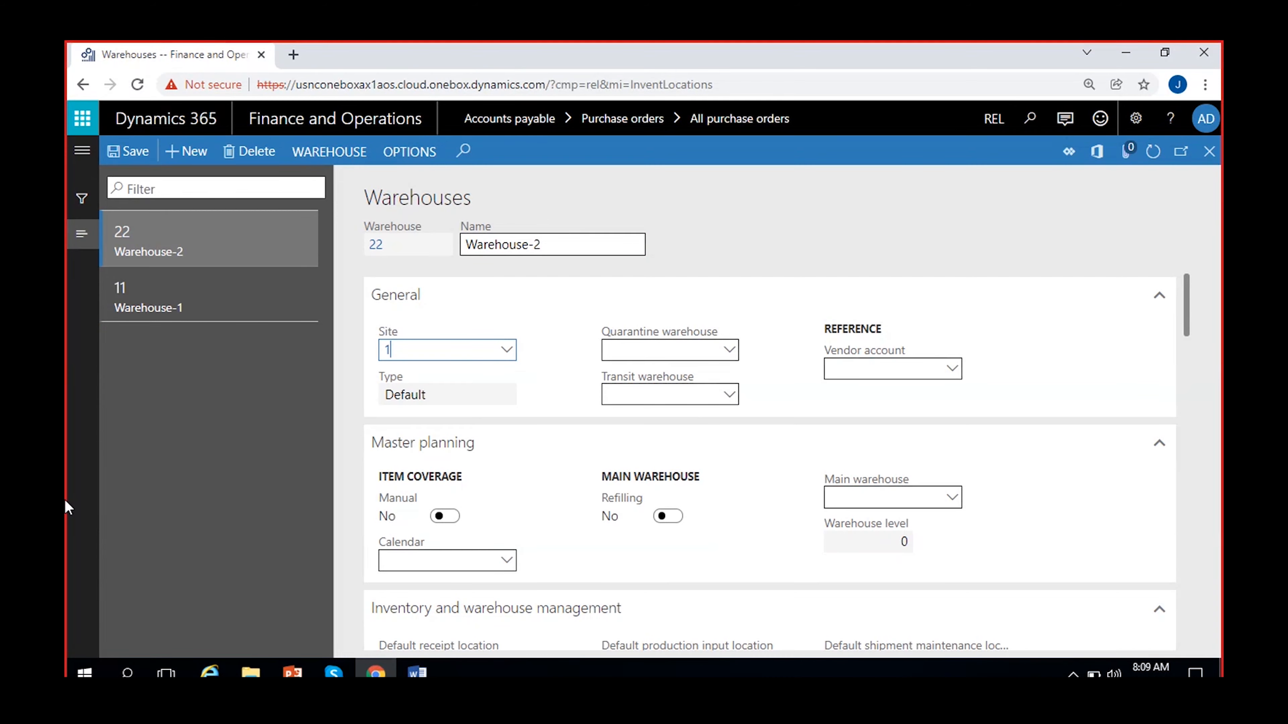
Step: Look over Warehouse-2's master planning, inventory and warehouse management, location names and address sections
{"action": "scroll", "coordinate": [462, 468], "scroll_direction": "down", "scroll_amount": 5}
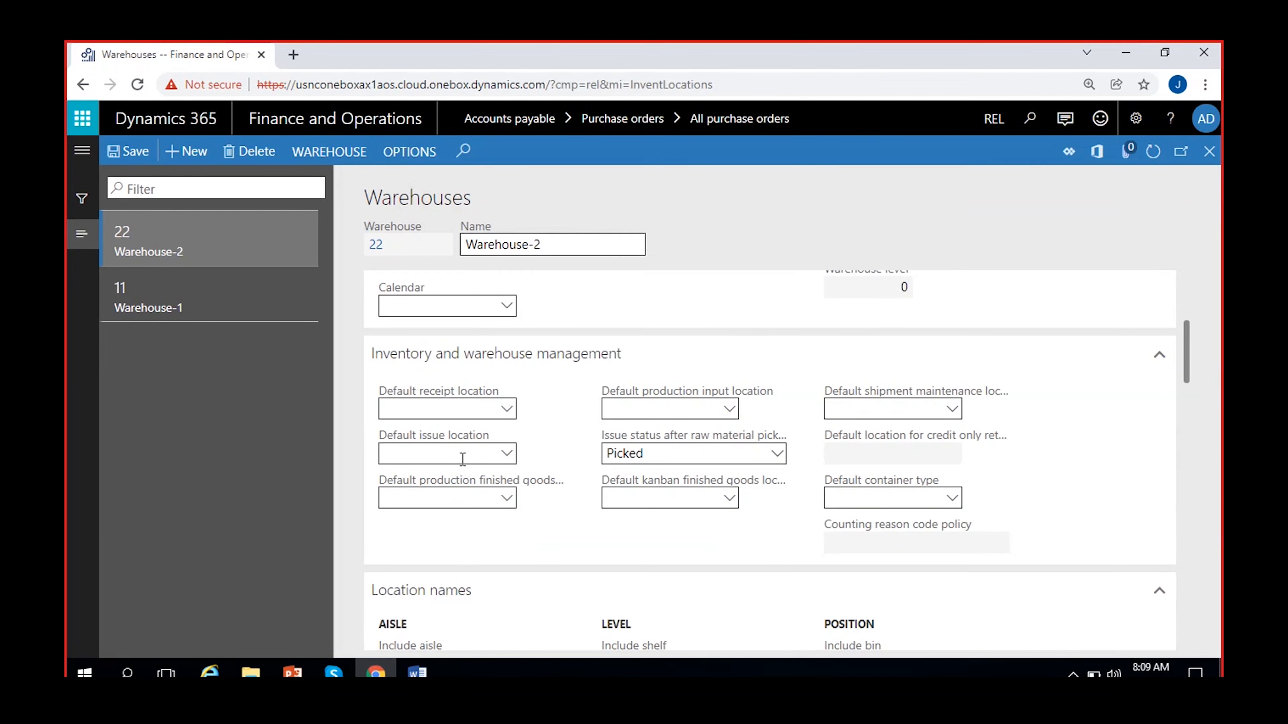
{"action": "scroll", "coordinate": [462, 467], "scroll_direction": "up", "scroll_amount": 5}
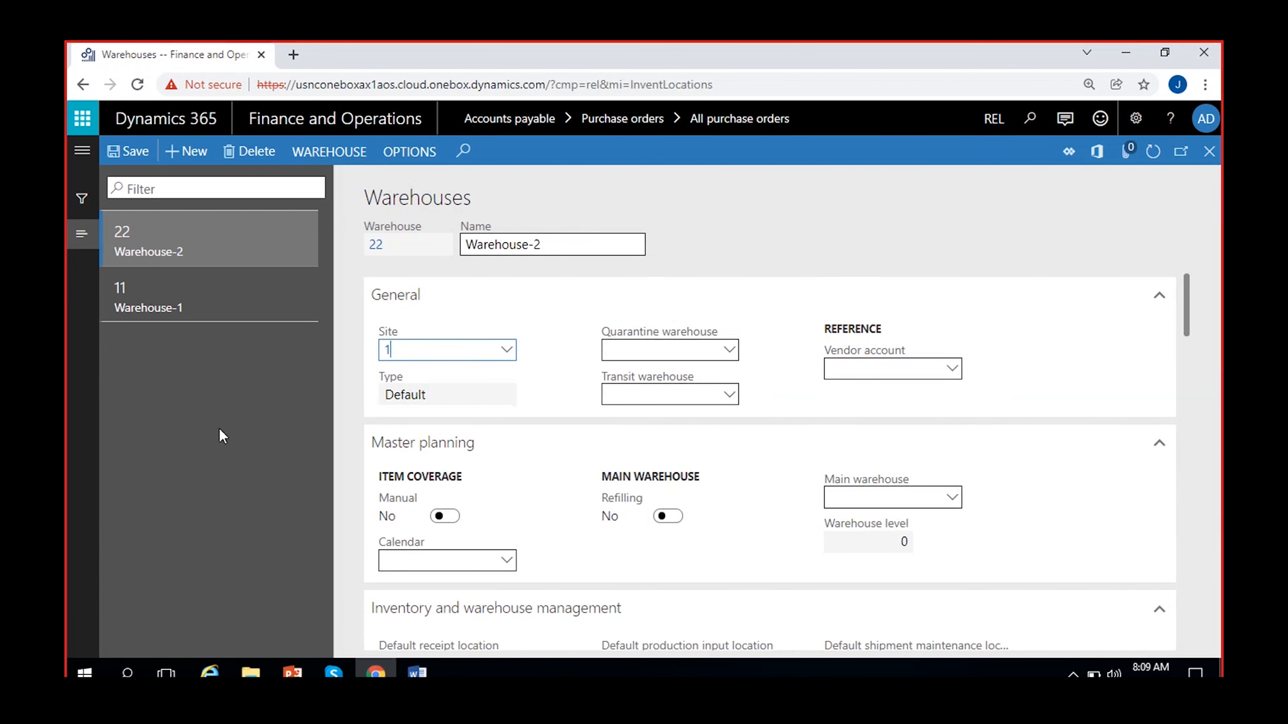
{"action": "scroll", "coordinate": [404, 482], "scroll_direction": "down", "scroll_amount": 5}
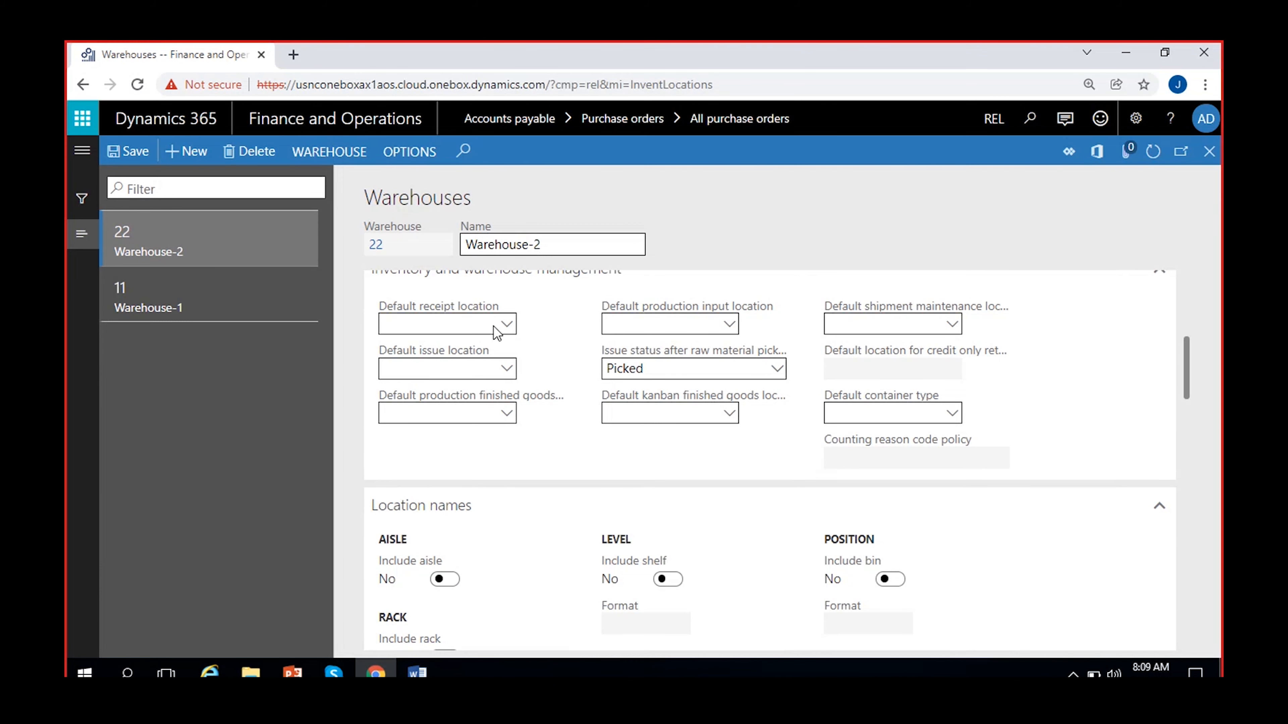
{"action": "scroll", "coordinate": [564, 530], "scroll_direction": "down", "scroll_amount": 3}
{"action": "scroll", "coordinate": [564, 531], "scroll_direction": "down", "scroll_amount": 5}
{"action": "scroll", "coordinate": [497, 528], "scroll_direction": "up", "scroll_amount": 5}
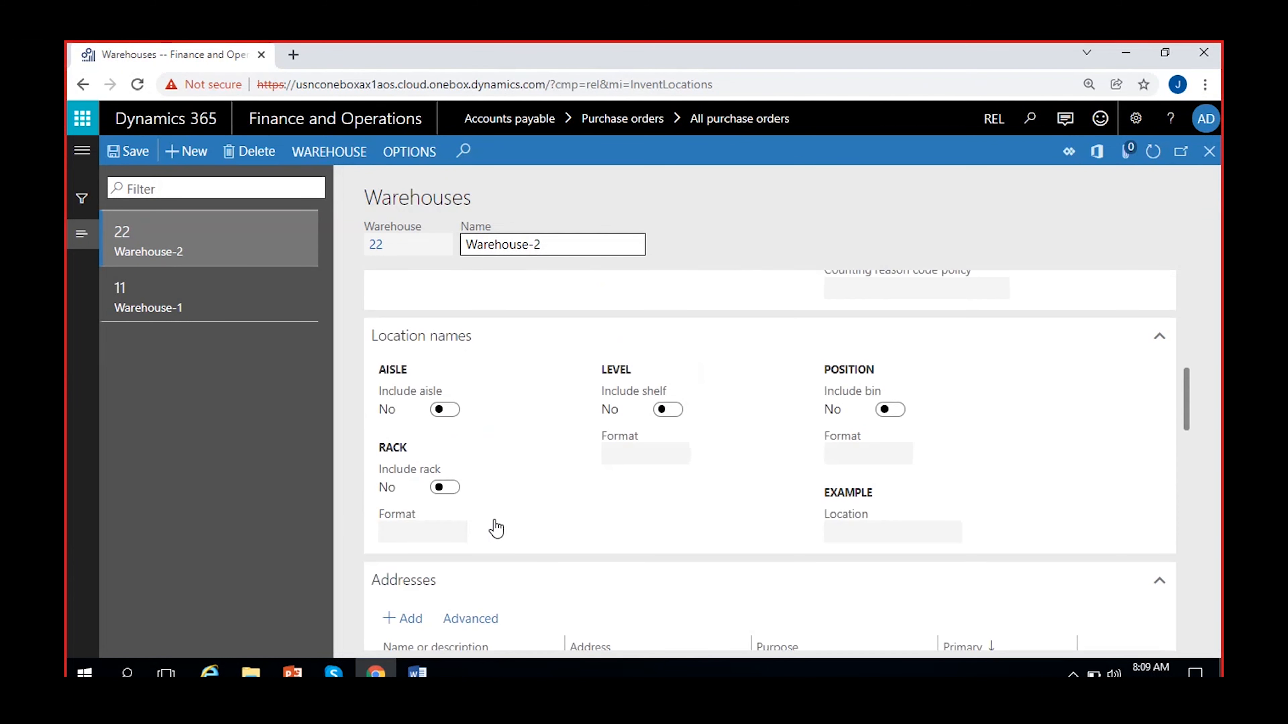
{"action": "scroll", "coordinate": [497, 528], "scroll_direction": "up", "scroll_amount": 5}
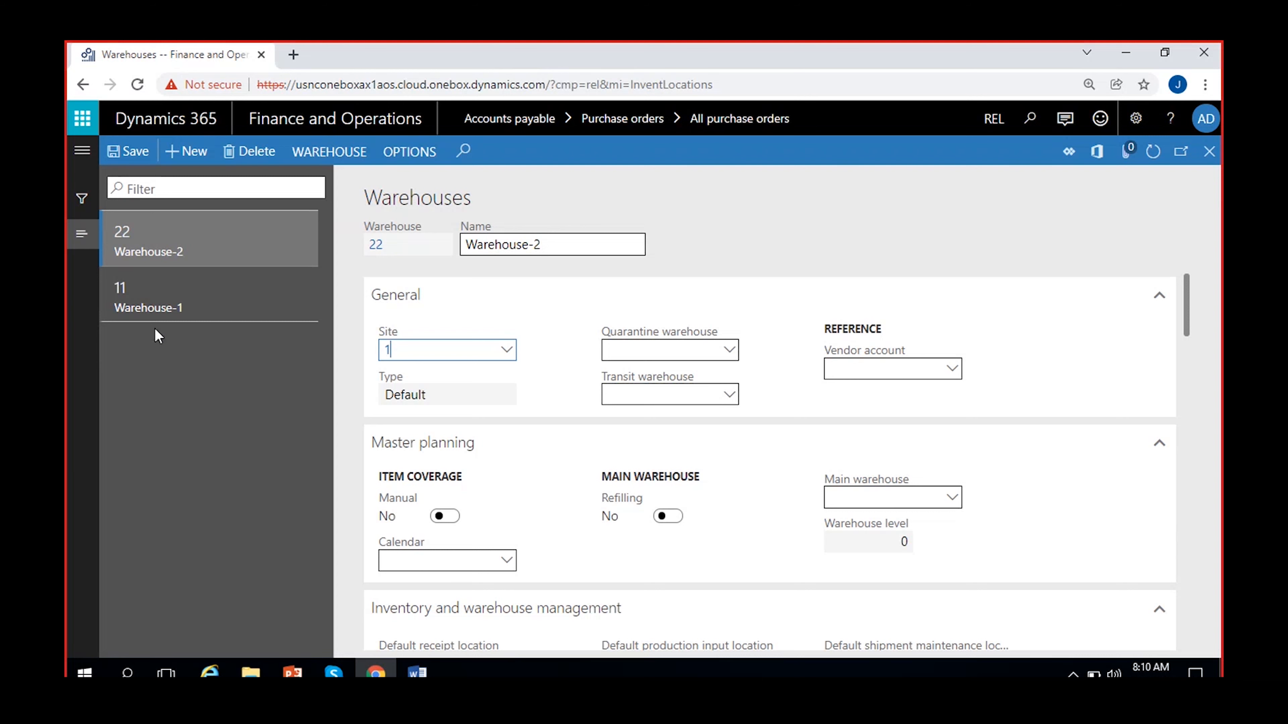
{"action": "left_click", "coordinate": [272, 369]}
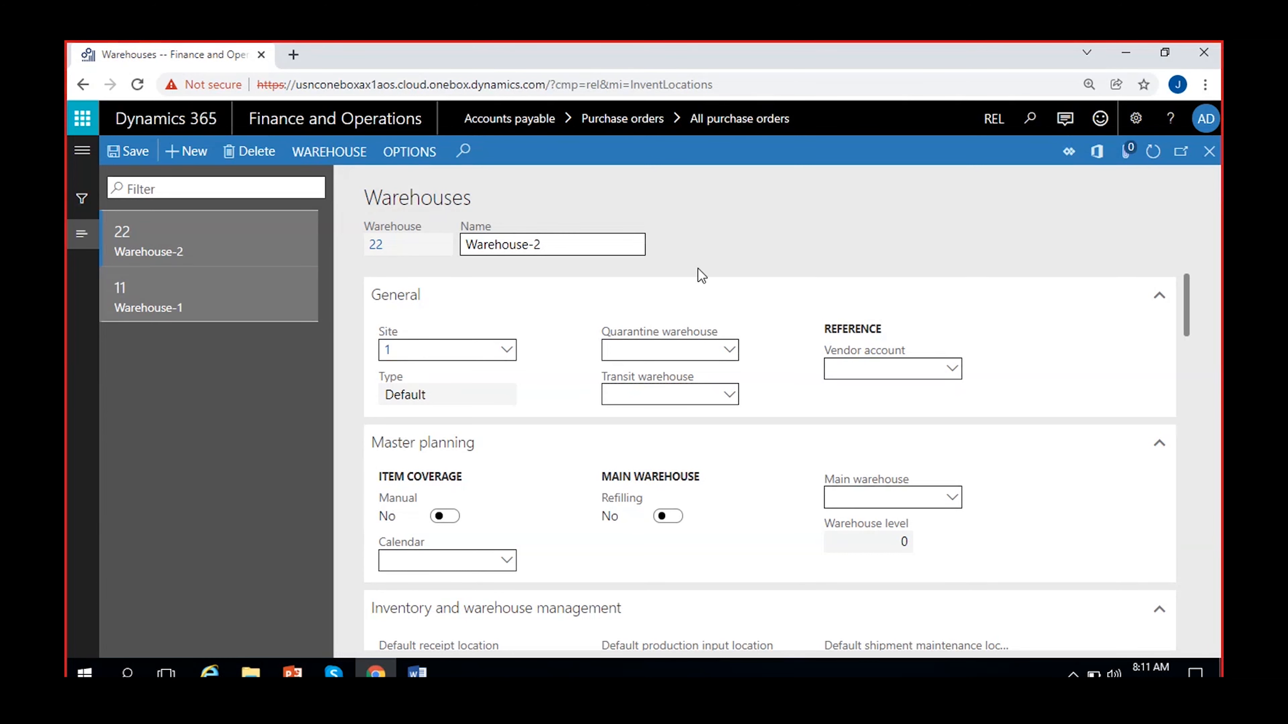
Step: Return to the new purchase order and set its storage dimensions to site 1 and warehouse 11
{"action": "left_click", "coordinate": [1209, 152]}
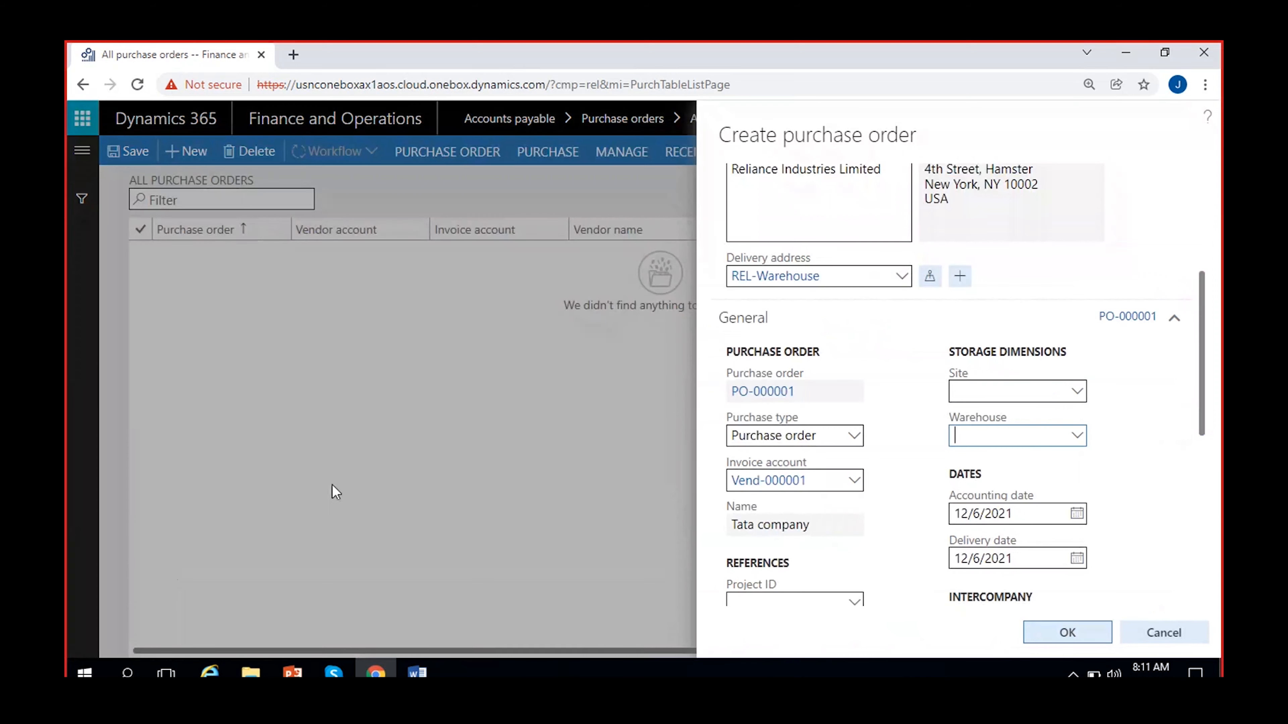
{"action": "left_click", "coordinate": [1075, 393]}
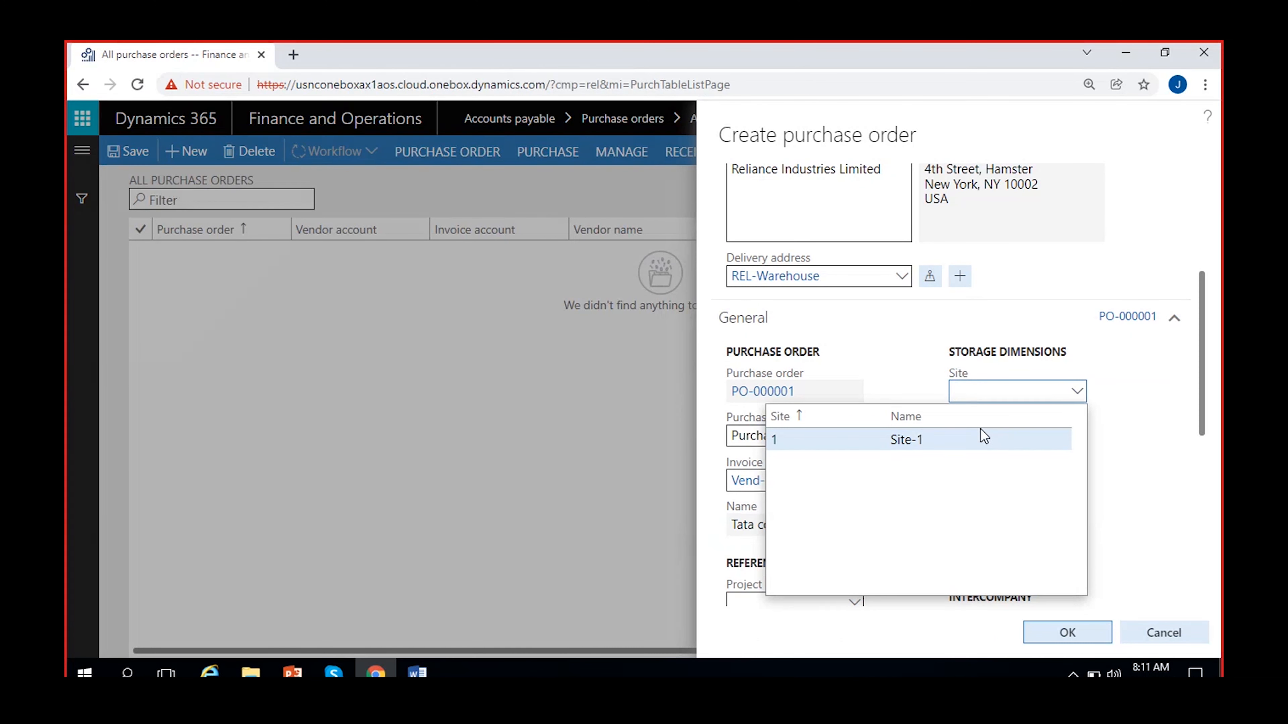
{"action": "left_click", "coordinate": [978, 439]}
{"action": "left_click", "coordinate": [1080, 433]}
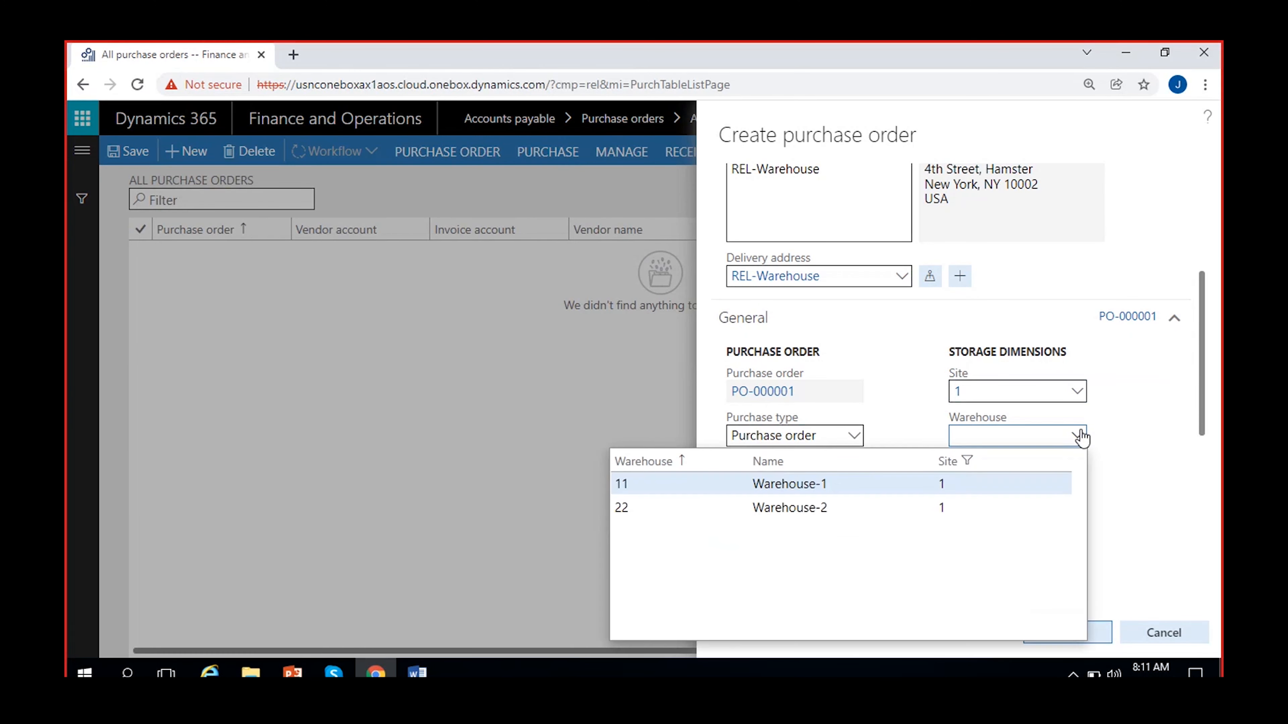
{"action": "left_click", "coordinate": [827, 484]}
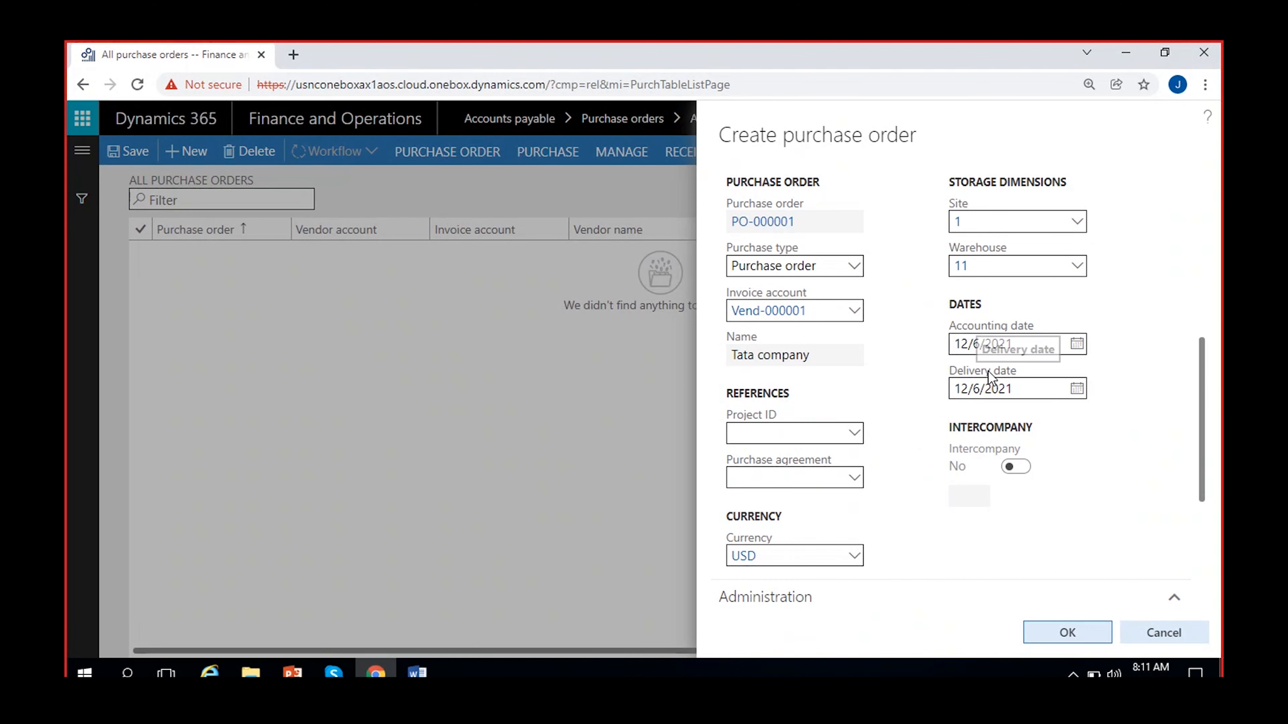
Step: Set the purchase order's delivery date to 12/10/2021
{"action": "left_click", "coordinate": [1077, 389]}
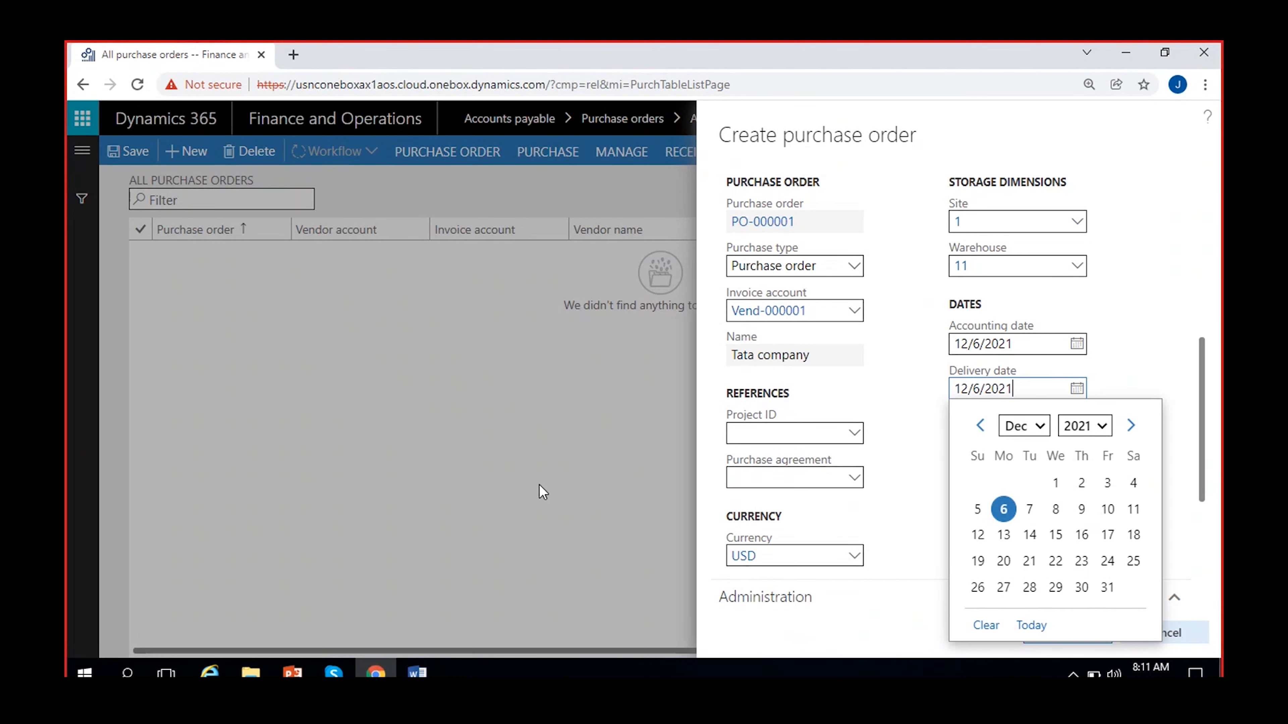
{"action": "left_click", "coordinate": [1107, 509]}
{"action": "left_click", "coordinate": [911, 415]}
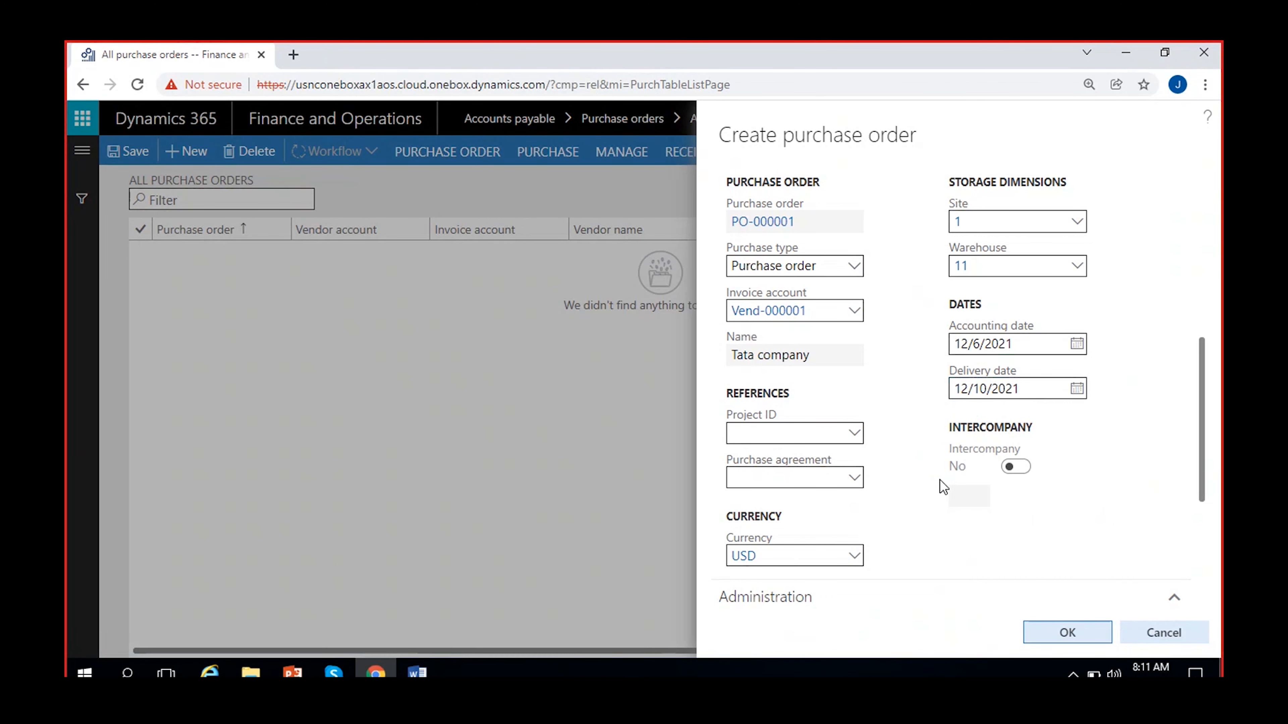
Step: Review the purchase order's vendor, delivery address, storage dimensions, dates, currency, administration and unplanned purchases fields
{"action": "scroll", "coordinate": [939, 480], "scroll_direction": "down", "scroll_amount": 5}
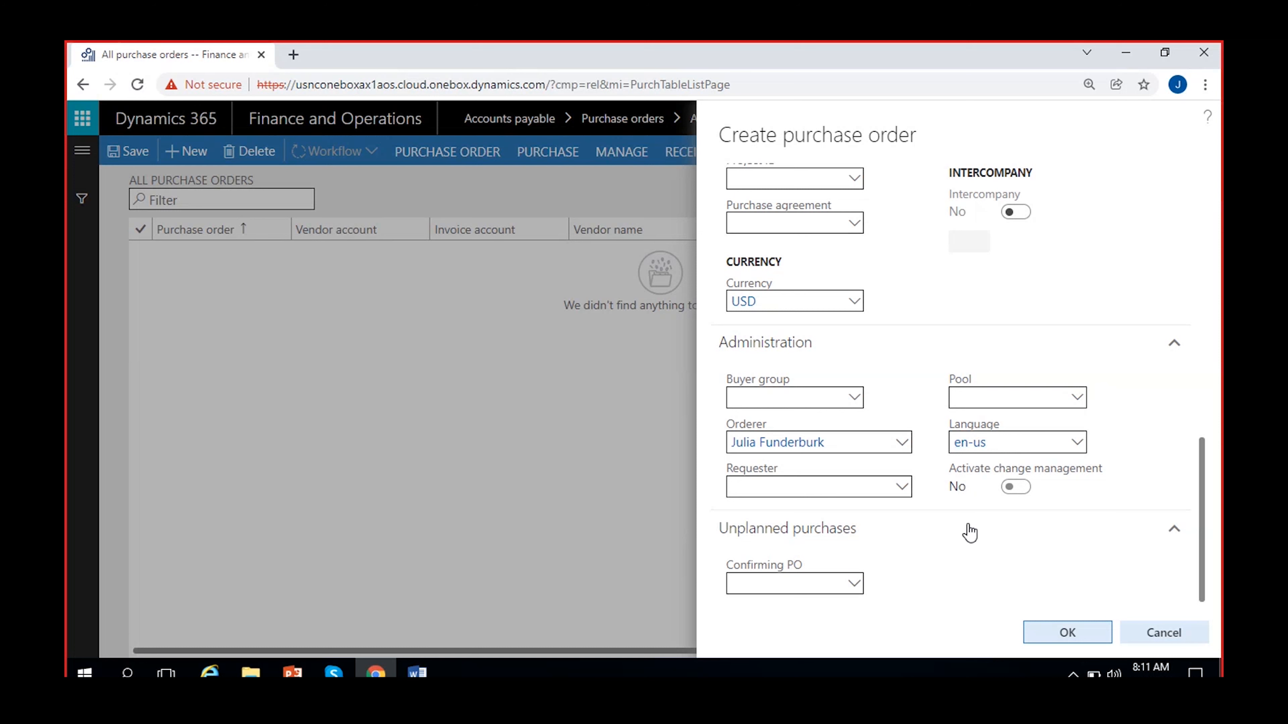
{"action": "scroll", "coordinate": [920, 478], "scroll_direction": "up", "scroll_amount": 5}
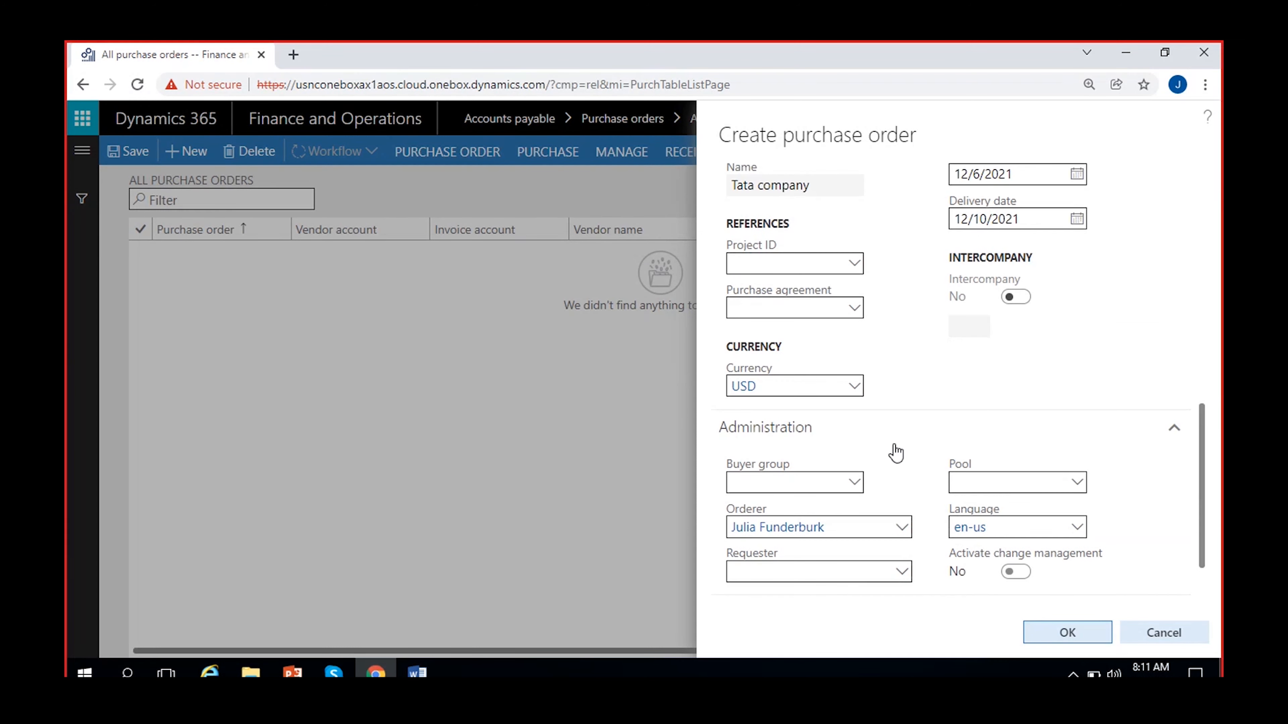
{"action": "scroll", "coordinate": [895, 420], "scroll_direction": "up", "scroll_amount": 5}
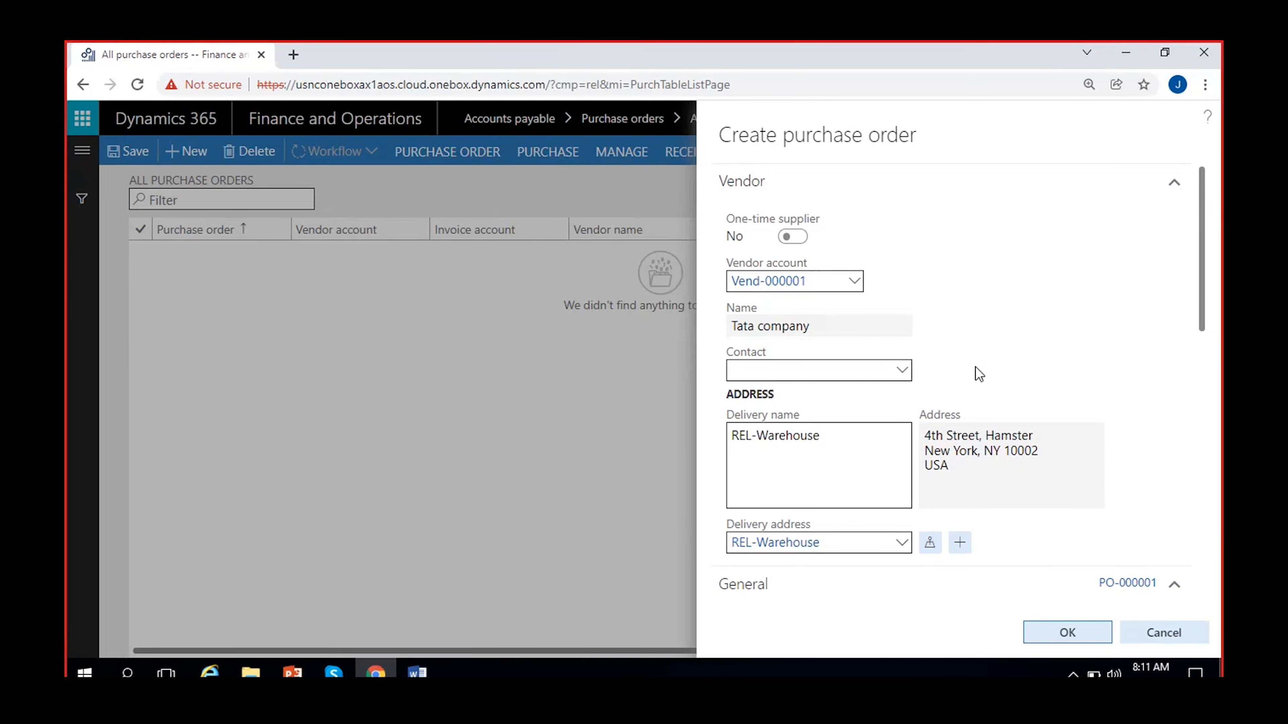
{"action": "scroll", "coordinate": [979, 374], "scroll_direction": "down", "scroll_amount": 3}
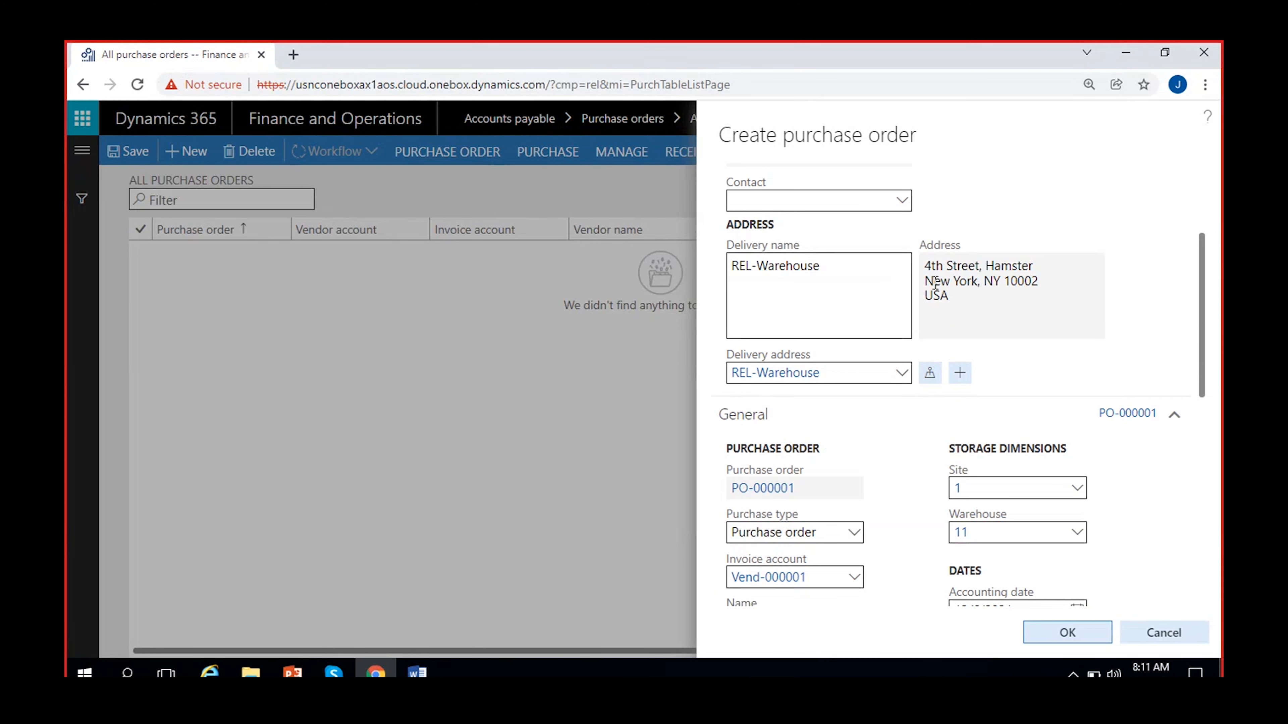
{"action": "scroll", "coordinate": [906, 461], "scroll_direction": "down", "scroll_amount": 3}
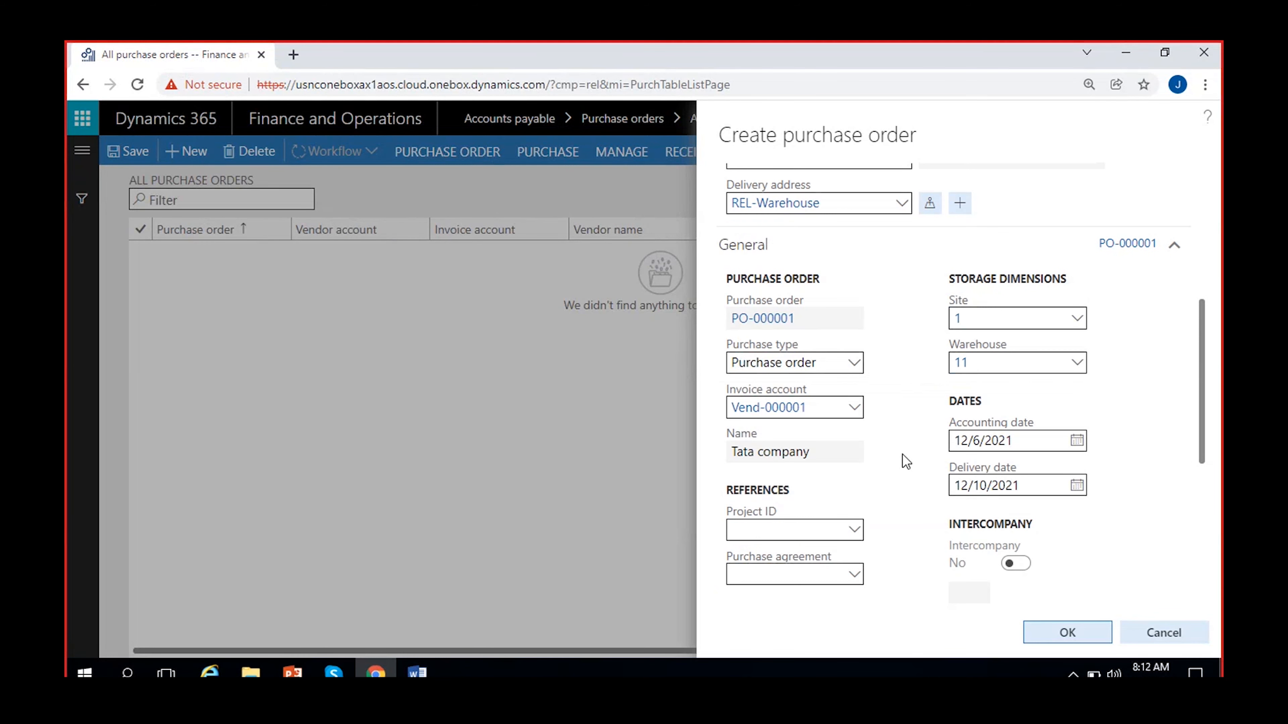
{"action": "scroll", "coordinate": [906, 461], "scroll_direction": "up", "scroll_amount": 3}
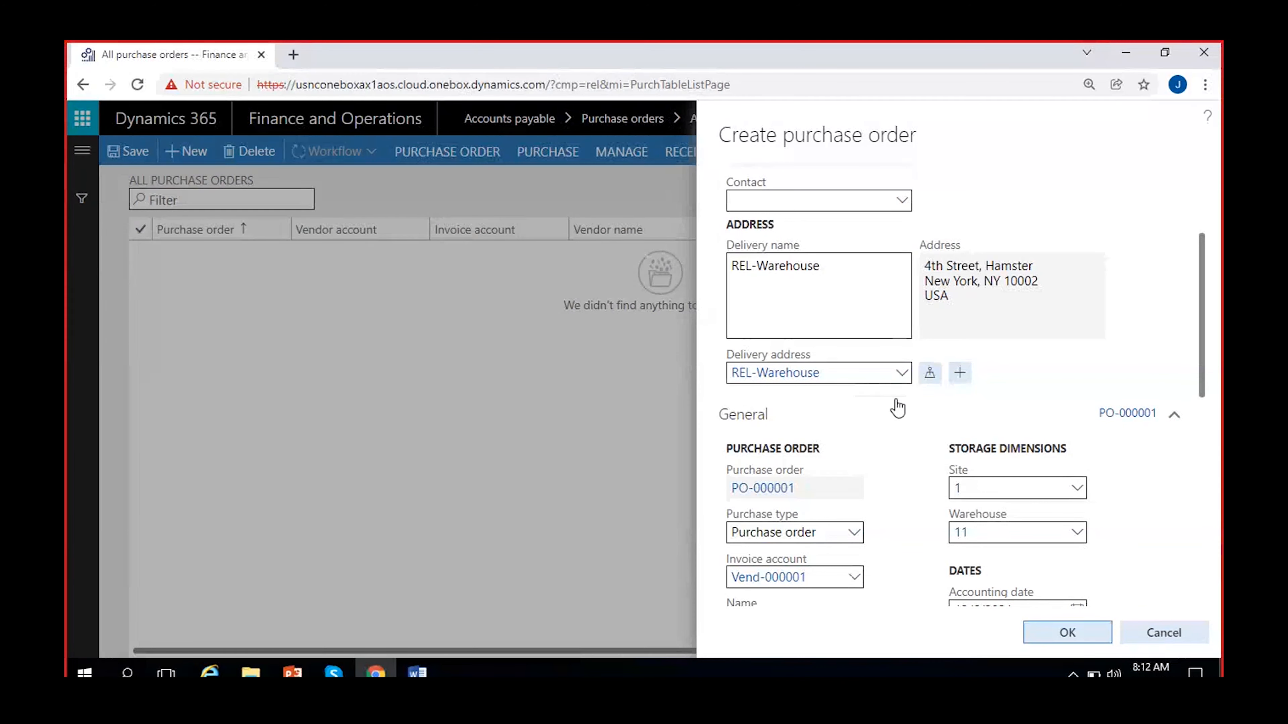
{"action": "scroll", "coordinate": [914, 524], "scroll_direction": "down", "scroll_amount": 3}
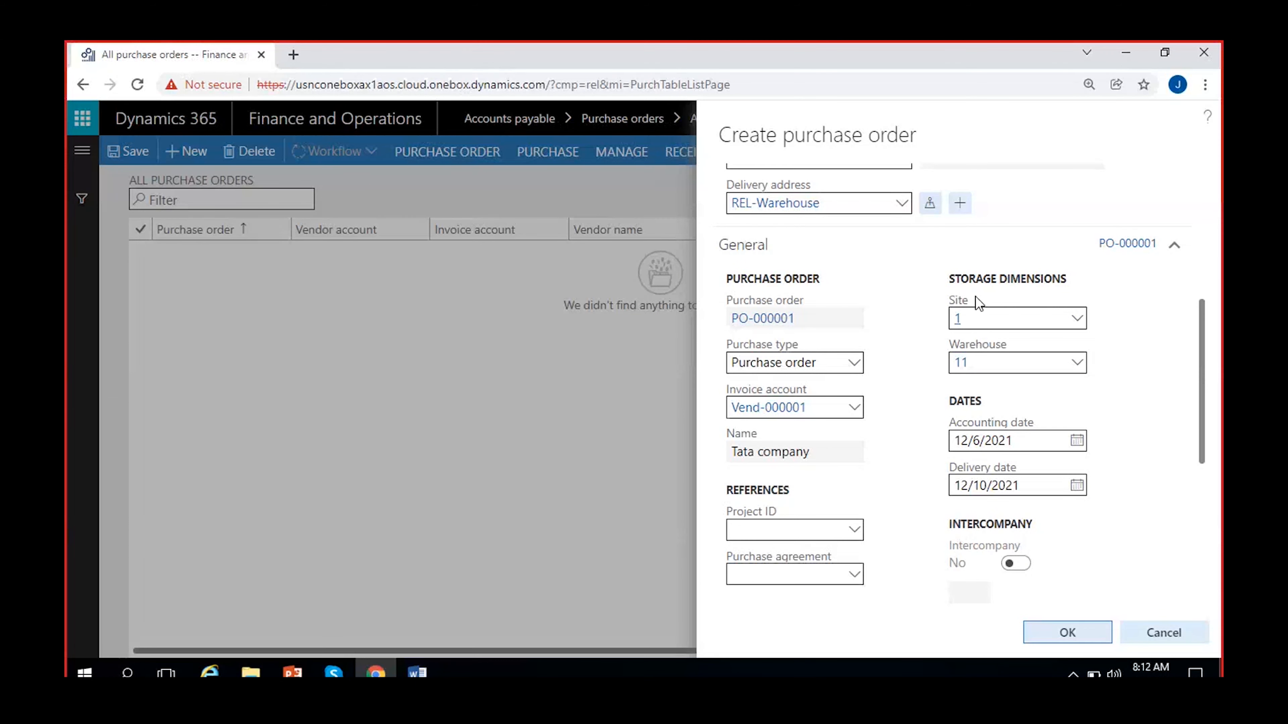
{"action": "scroll", "coordinate": [890, 441], "scroll_direction": "down", "scroll_amount": 2}
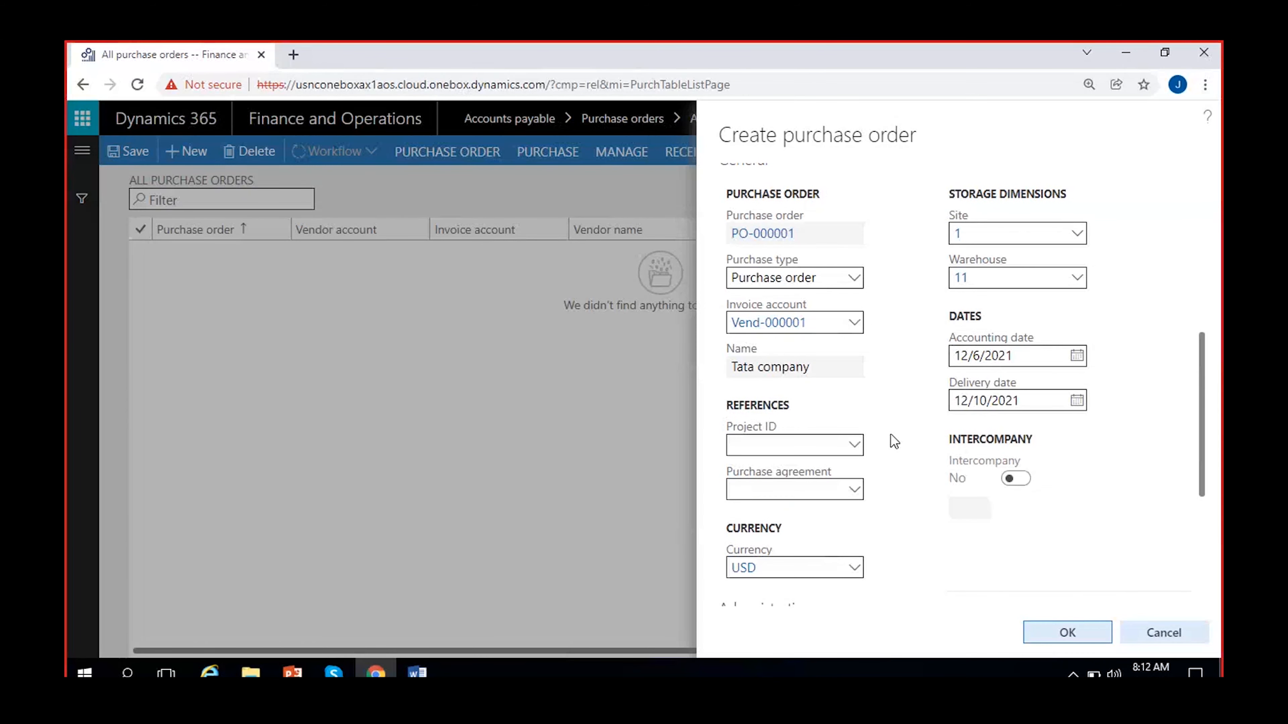
{"action": "scroll", "coordinate": [941, 454], "scroll_direction": "down", "scroll_amount": 6}
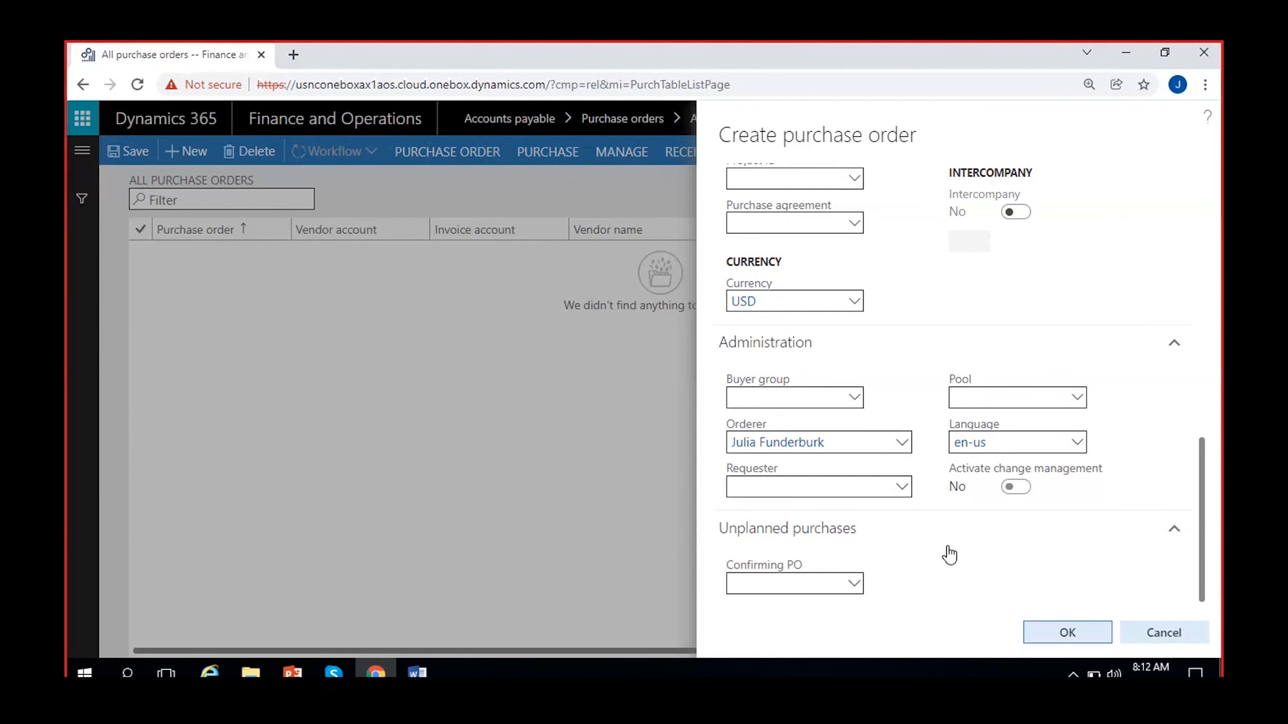
Step: Create the purchase order with the entered header details and look over its header, lines and line details
{"action": "left_click", "coordinate": [1059, 635]}
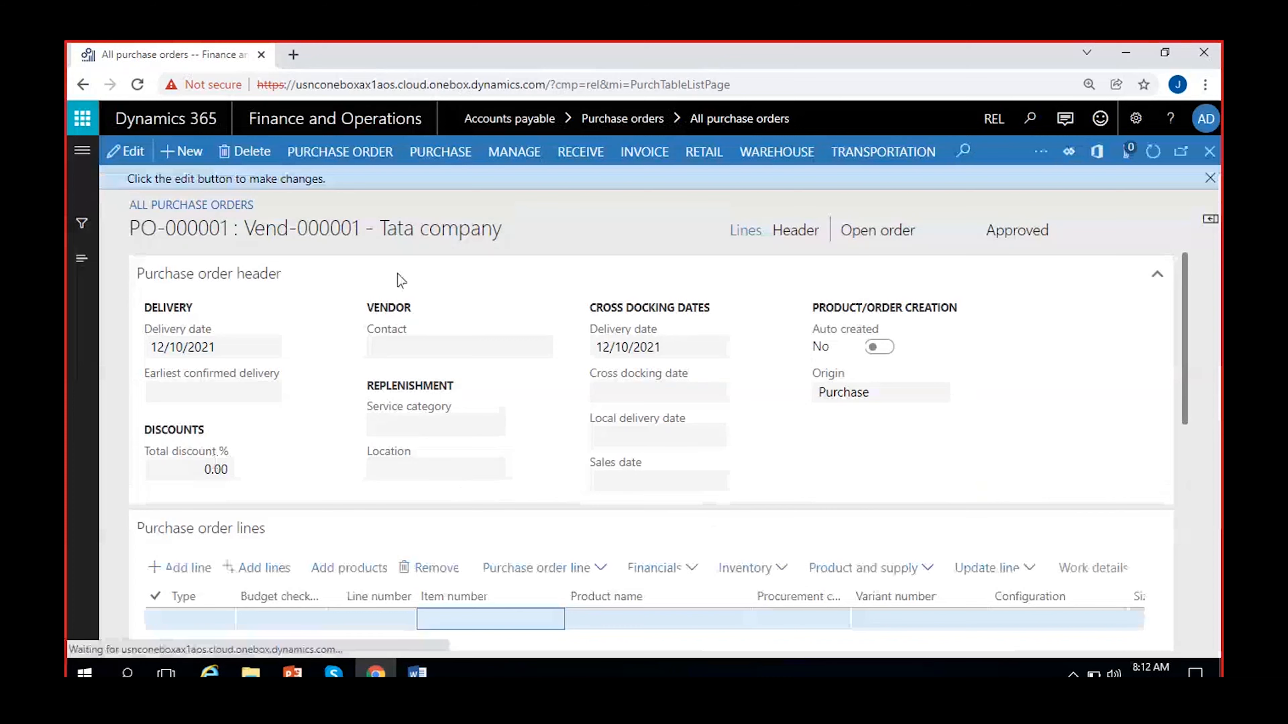
{"action": "left_click", "coordinate": [1210, 178]}
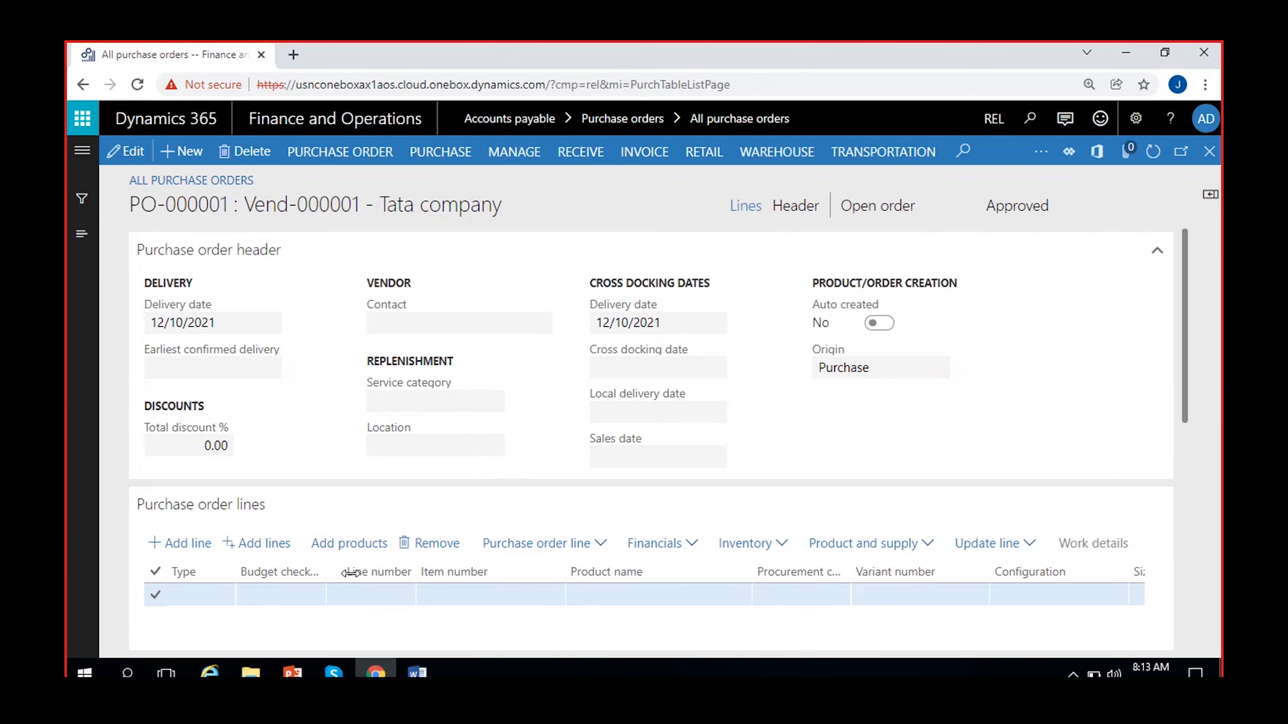
{"action": "left_click", "coordinate": [287, 592]}
{"action": "left_click_drag", "start_coordinate": [1188, 306], "coordinate": [1204, 396]}
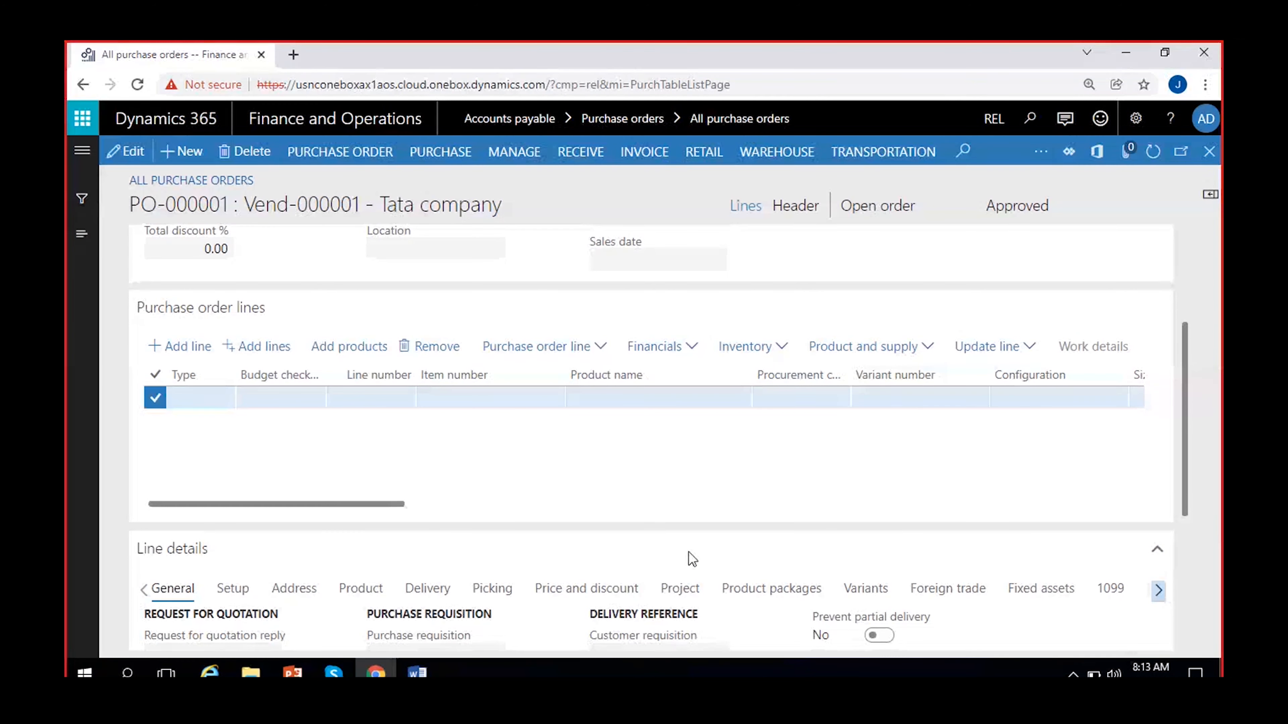
{"action": "left_click_drag", "start_coordinate": [1187, 402], "coordinate": [1191, 461]}
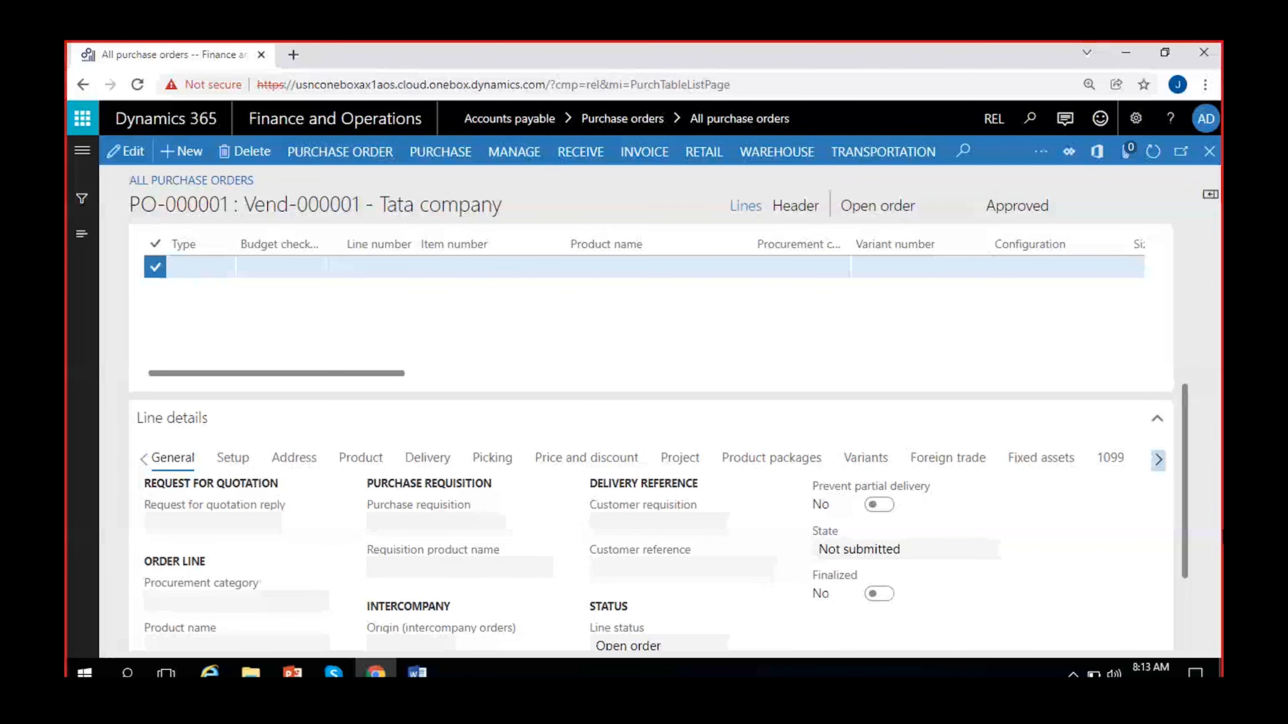
{"action": "scroll", "coordinate": [1189, 497], "scroll_direction": "up", "scroll_amount": 3}
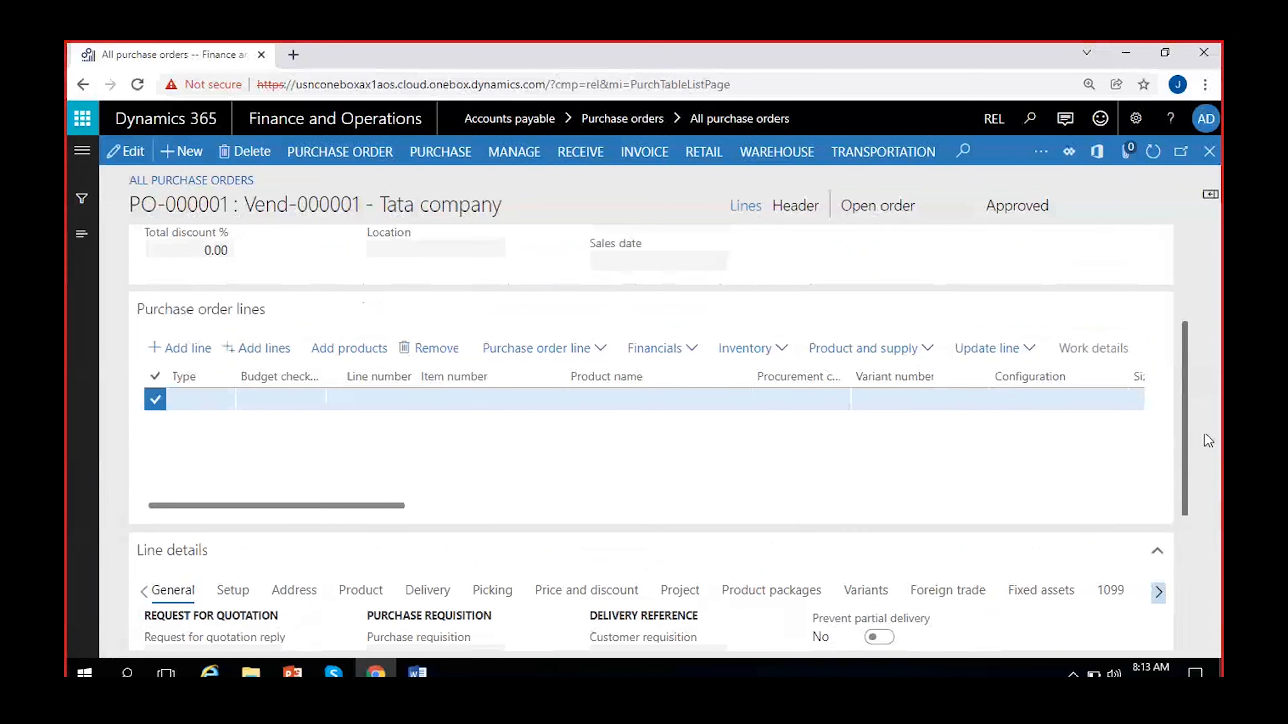
Step: Make the purchase order editable and select item 0060, Cricket Ball, for its first line
{"action": "left_click", "coordinate": [126, 152]}
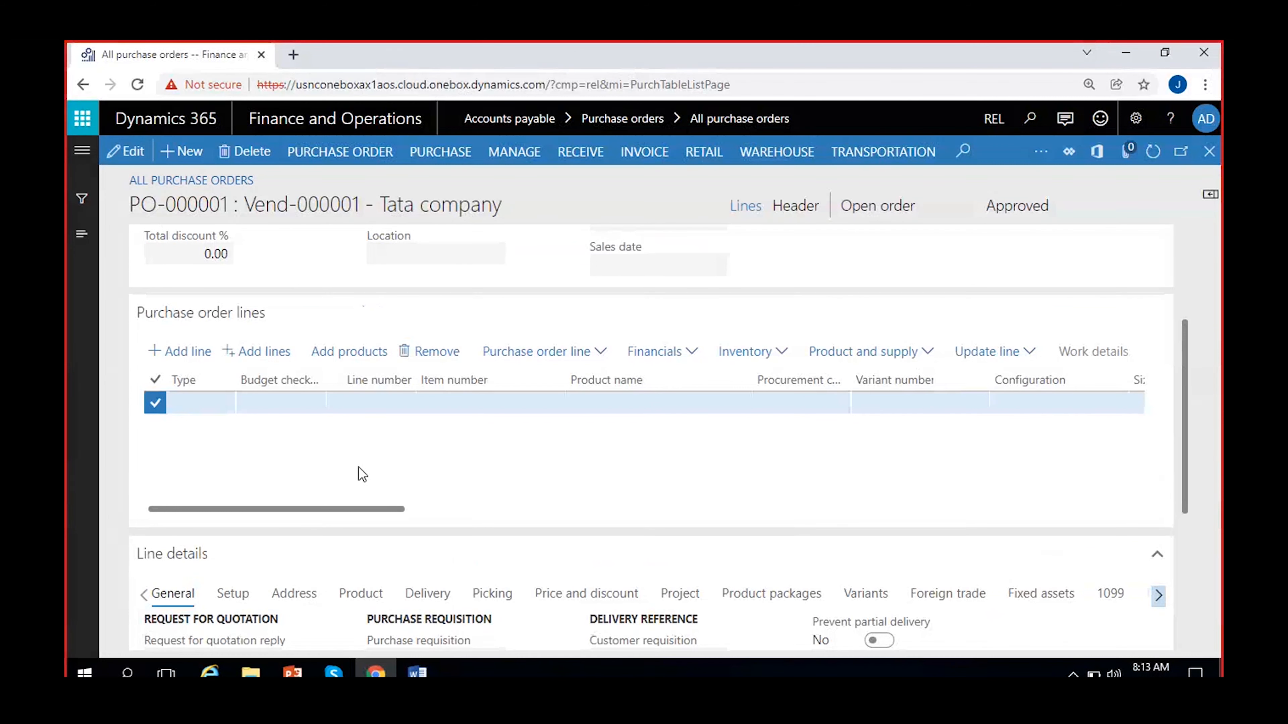
{"action": "scroll", "coordinate": [303, 408], "scroll_direction": "down", "scroll_amount": 3}
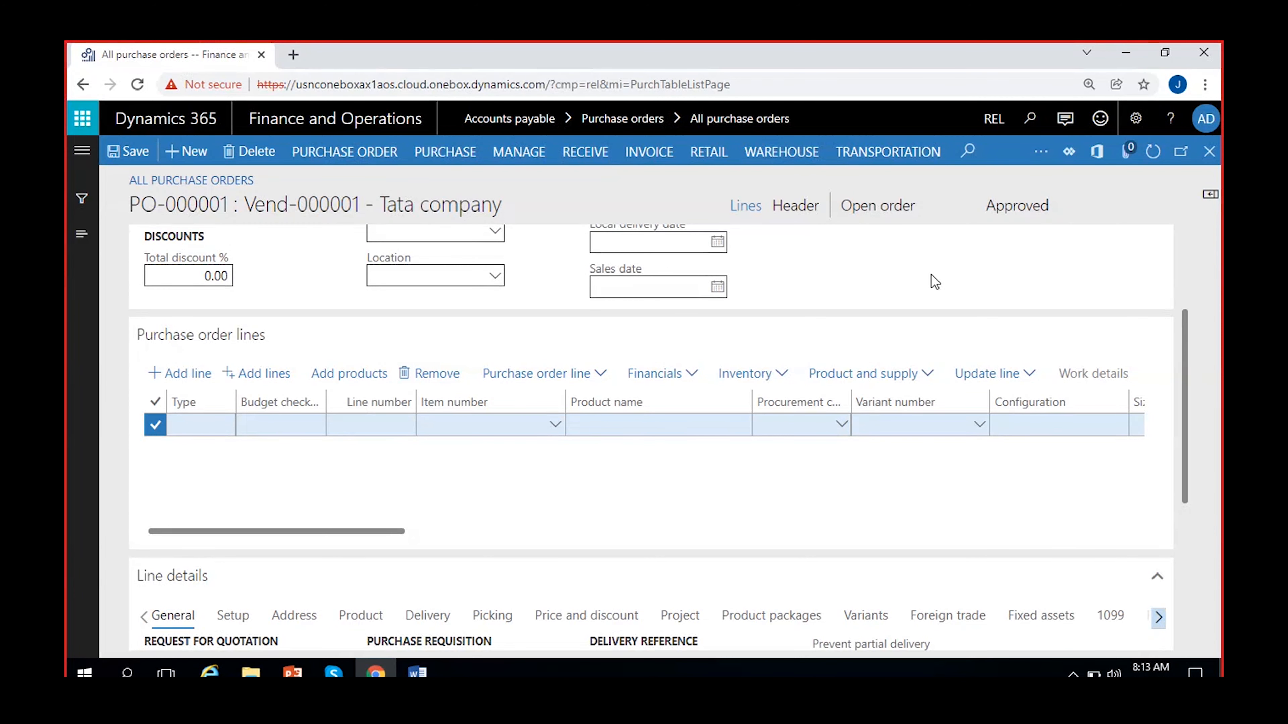
{"action": "scroll", "coordinate": [769, 316], "scroll_direction": "up", "scroll_amount": 3}
{"action": "scroll", "coordinate": [870, 395], "scroll_direction": "down", "scroll_amount": 3}
{"action": "left_click", "coordinate": [478, 424]}
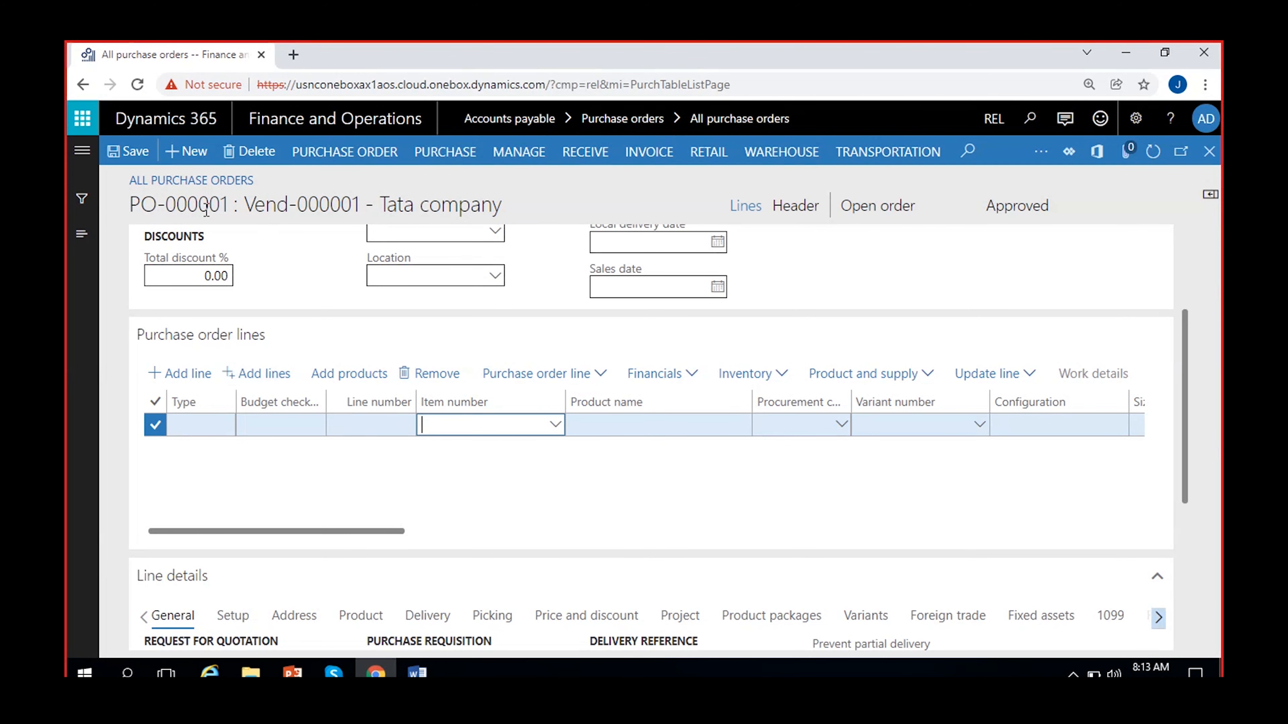
{"action": "left_click", "coordinate": [556, 426]}
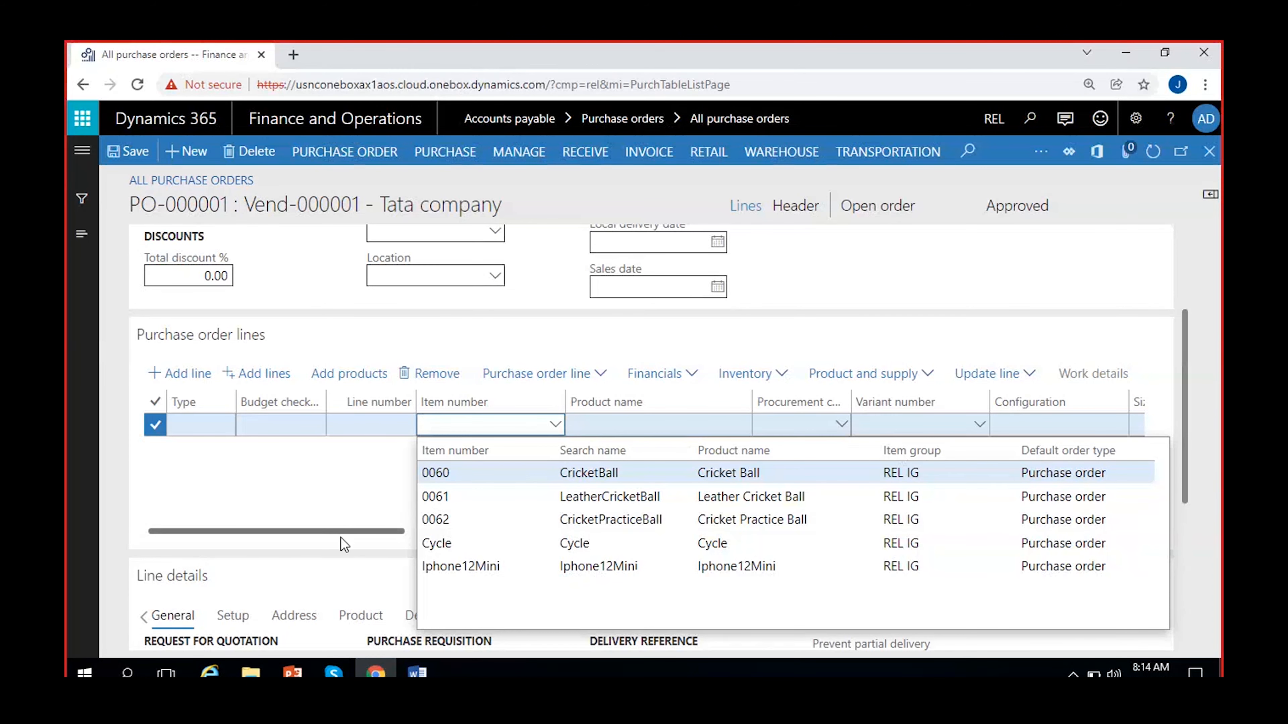
{"action": "left_click", "coordinate": [498, 479]}
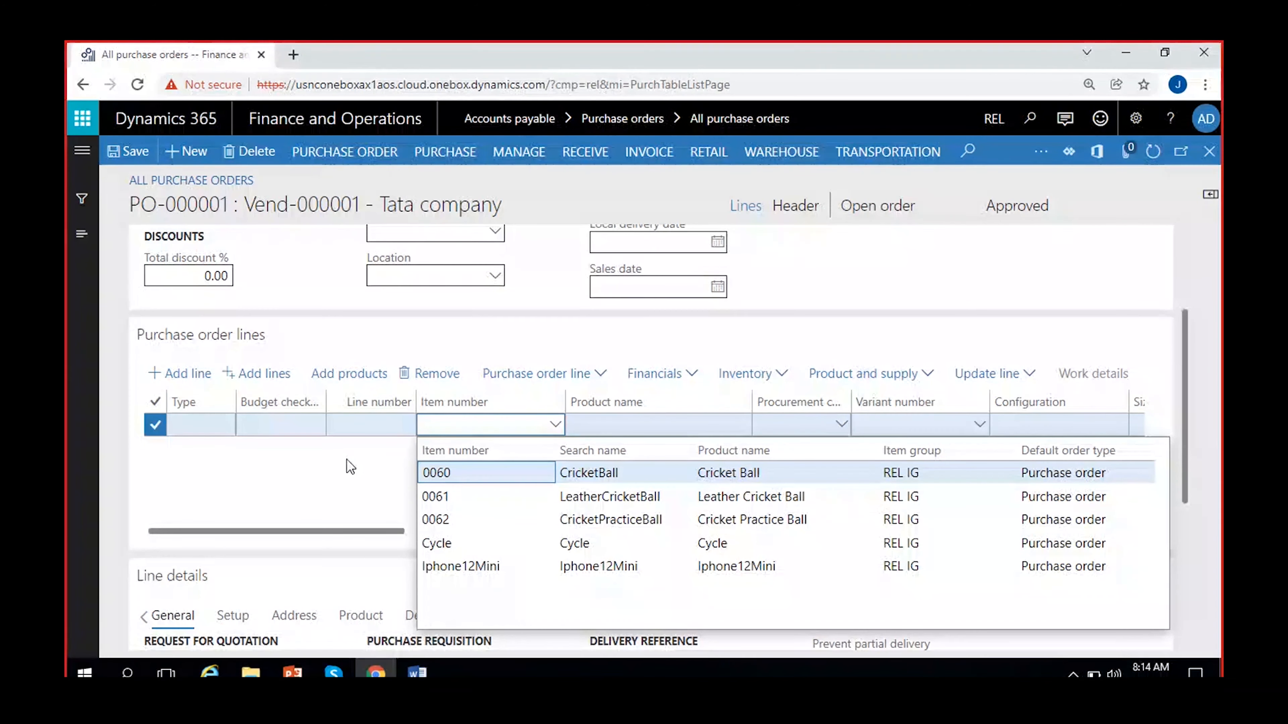
{"action": "left_click", "coordinate": [607, 472]}
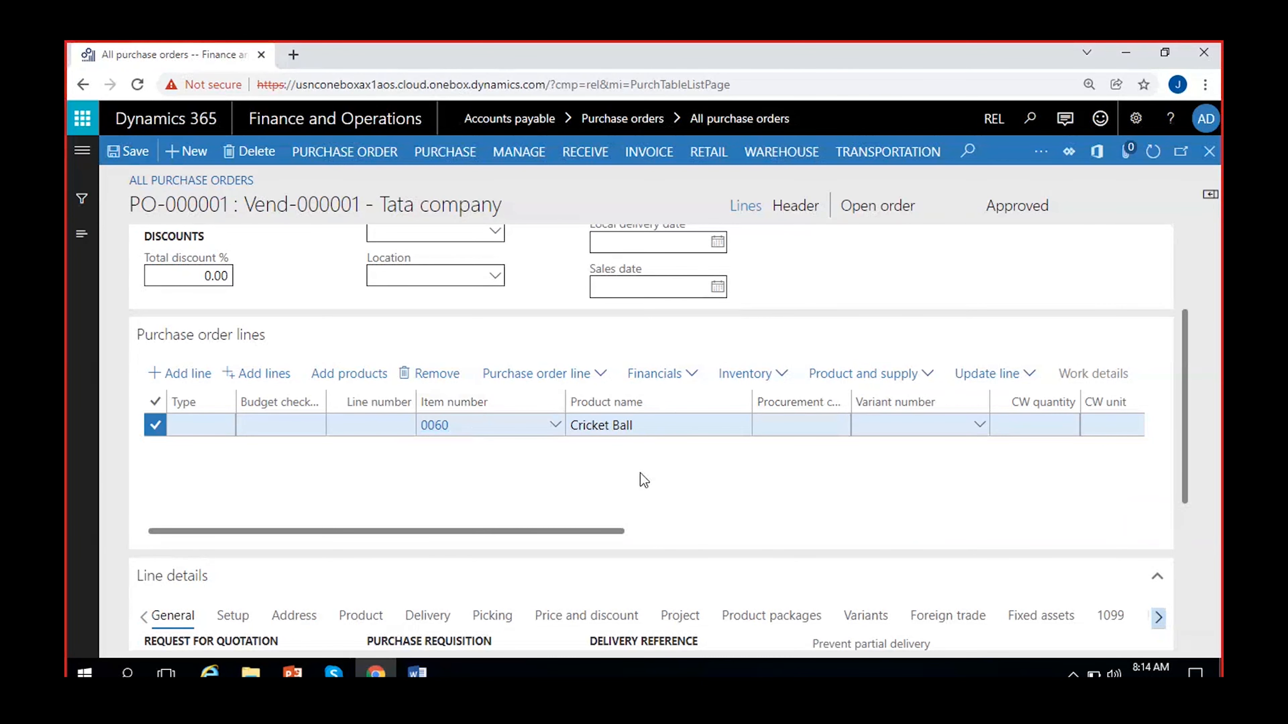
Step: Set the Cricket Ball line's quantity to 10 and check its unit, unit price and item number
{"action": "scroll", "coordinate": [640, 473], "scroll_direction": "right", "scroll_amount": 5}
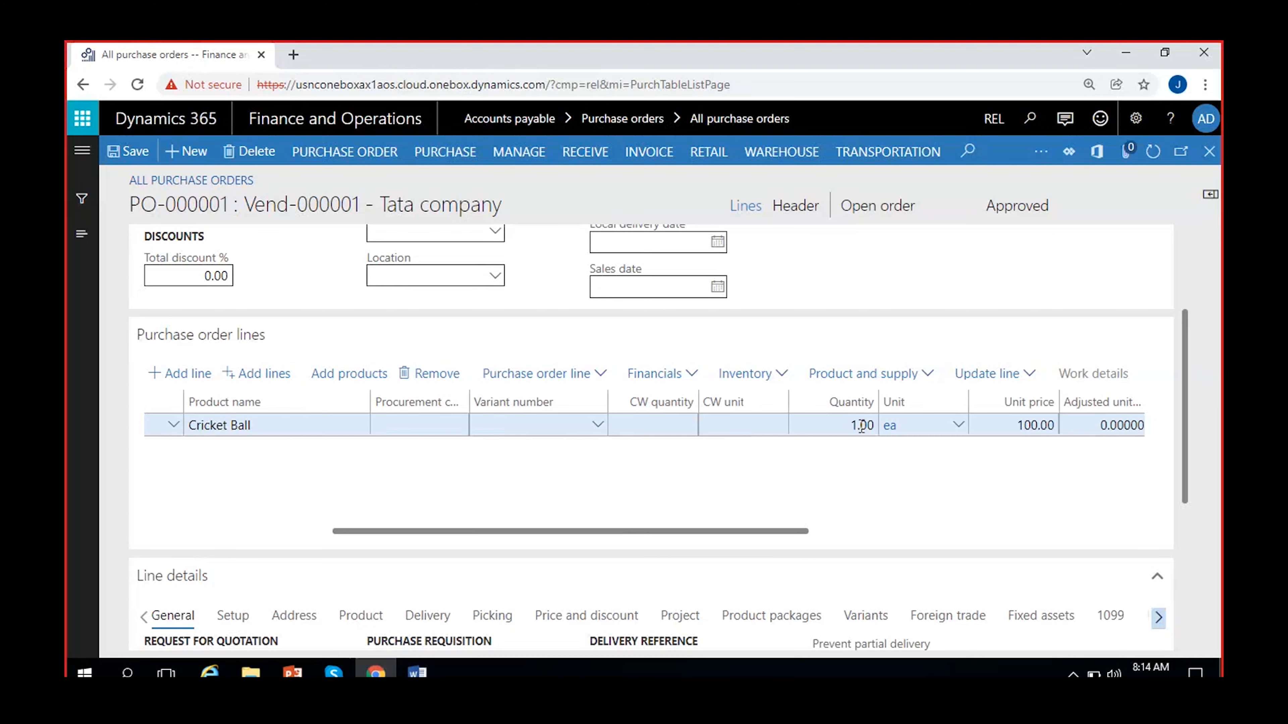
{"action": "left_click", "coordinate": [844, 425]}
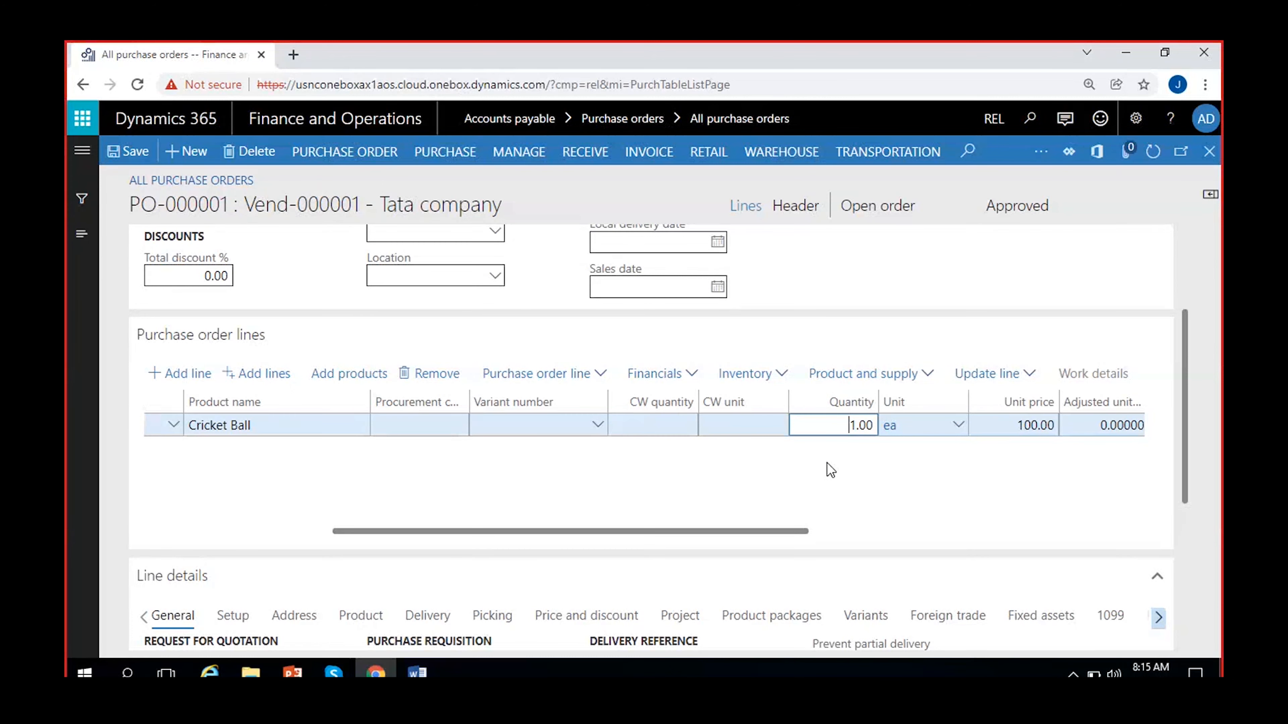
{"action": "key", "text": "Right"}
{"action": "type", "text": "0"}
{"action": "scroll", "coordinate": [830, 471], "scroll_direction": "right", "scroll_amount": 3}
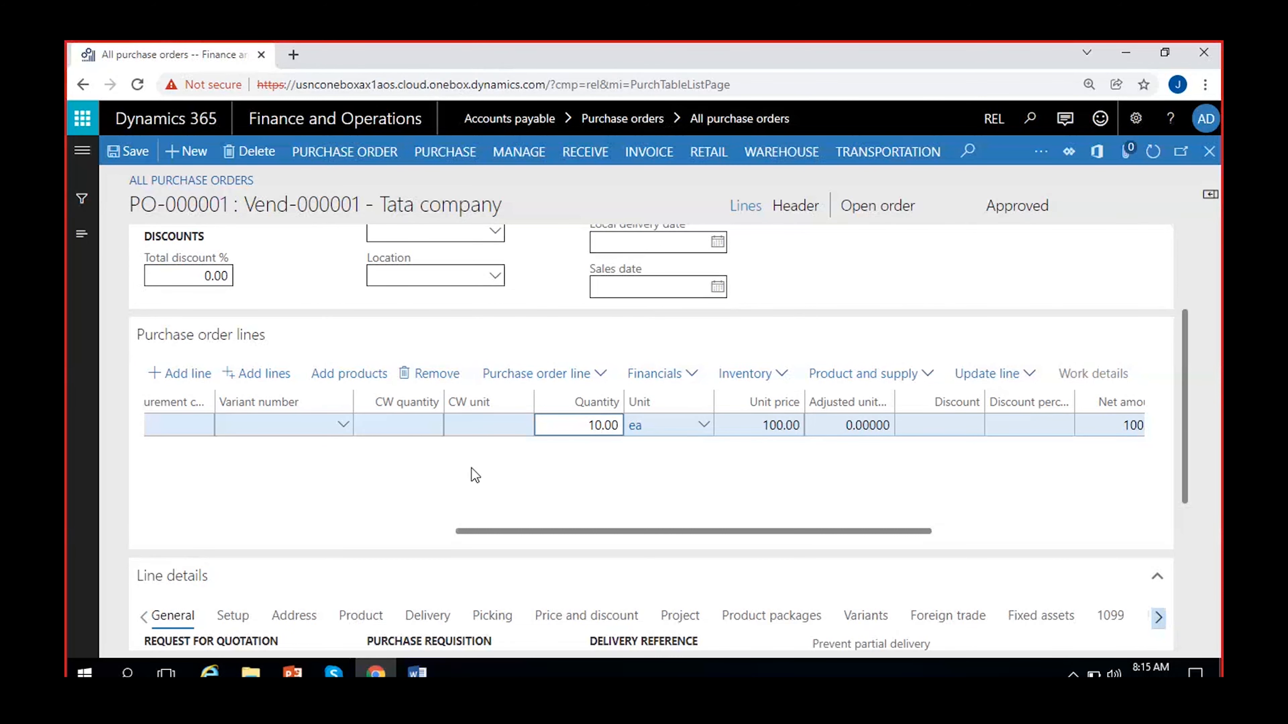
{"action": "scroll", "coordinate": [432, 482], "scroll_direction": "left", "scroll_amount": 5}
{"action": "scroll", "coordinate": [596, 500], "scroll_direction": "right", "scroll_amount": 4}
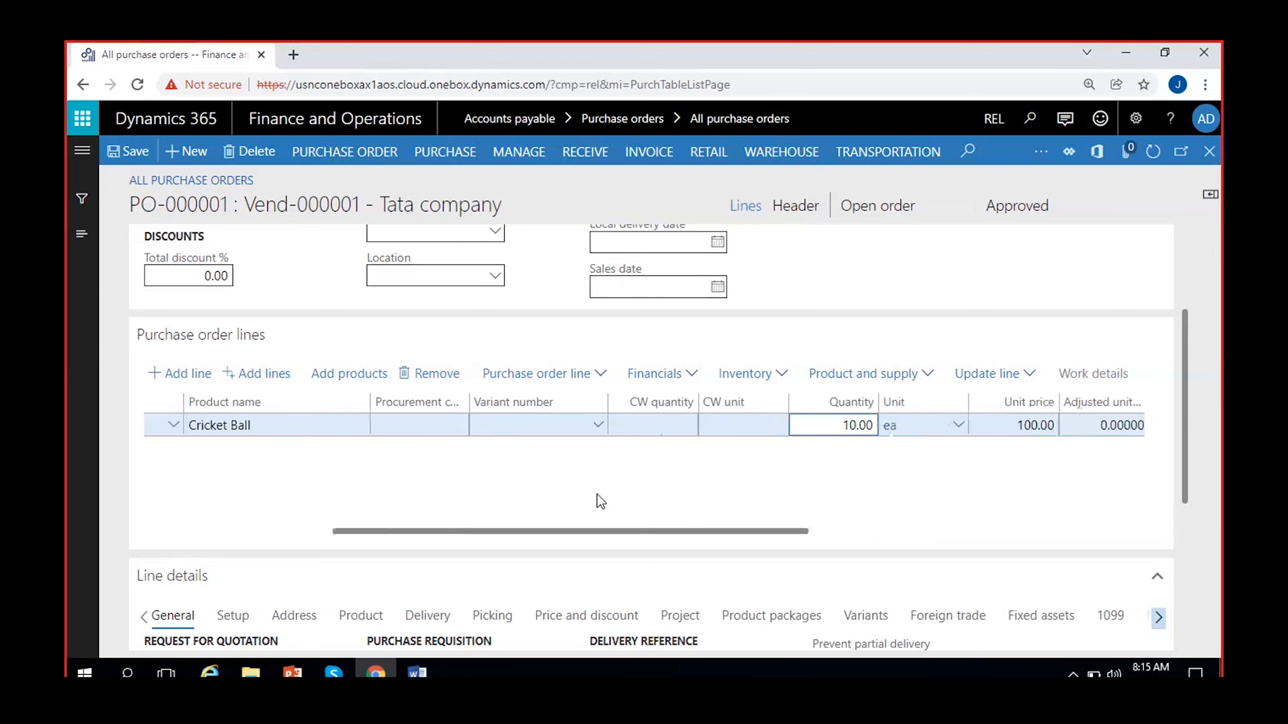
{"action": "left_click", "coordinate": [923, 464]}
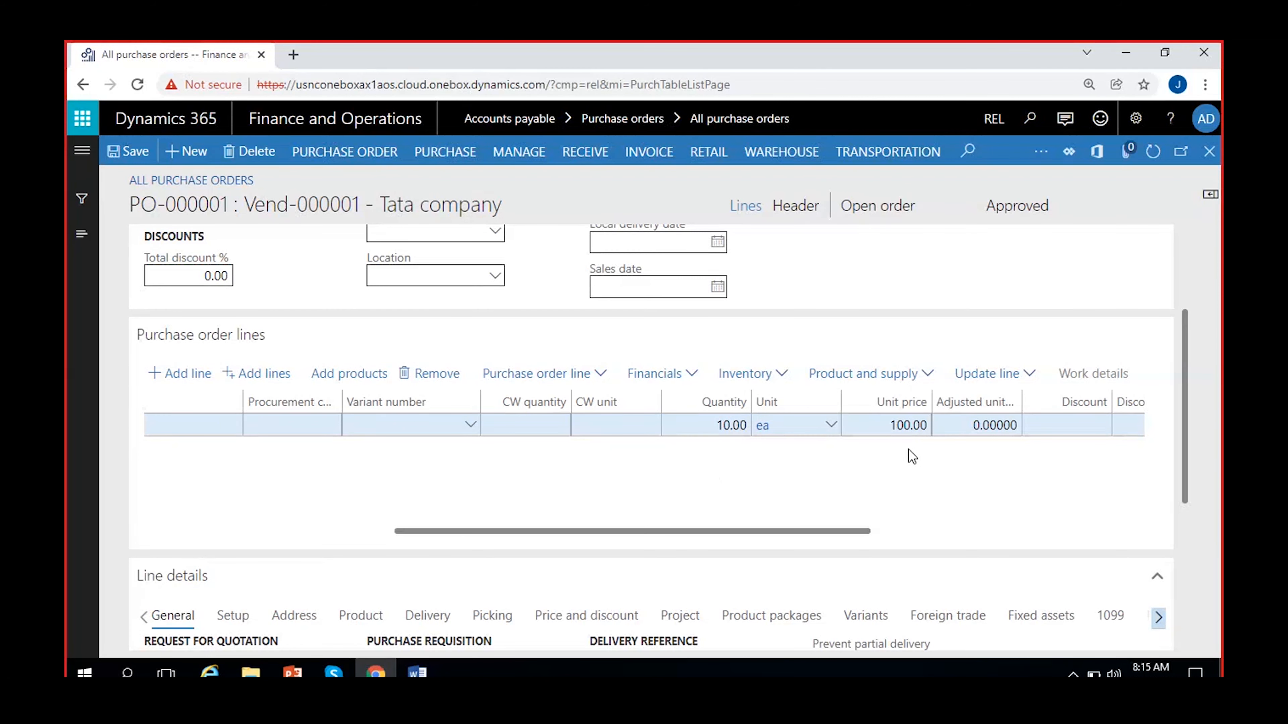
{"action": "scroll", "coordinate": [325, 487], "scroll_direction": "left", "scroll_amount": 5}
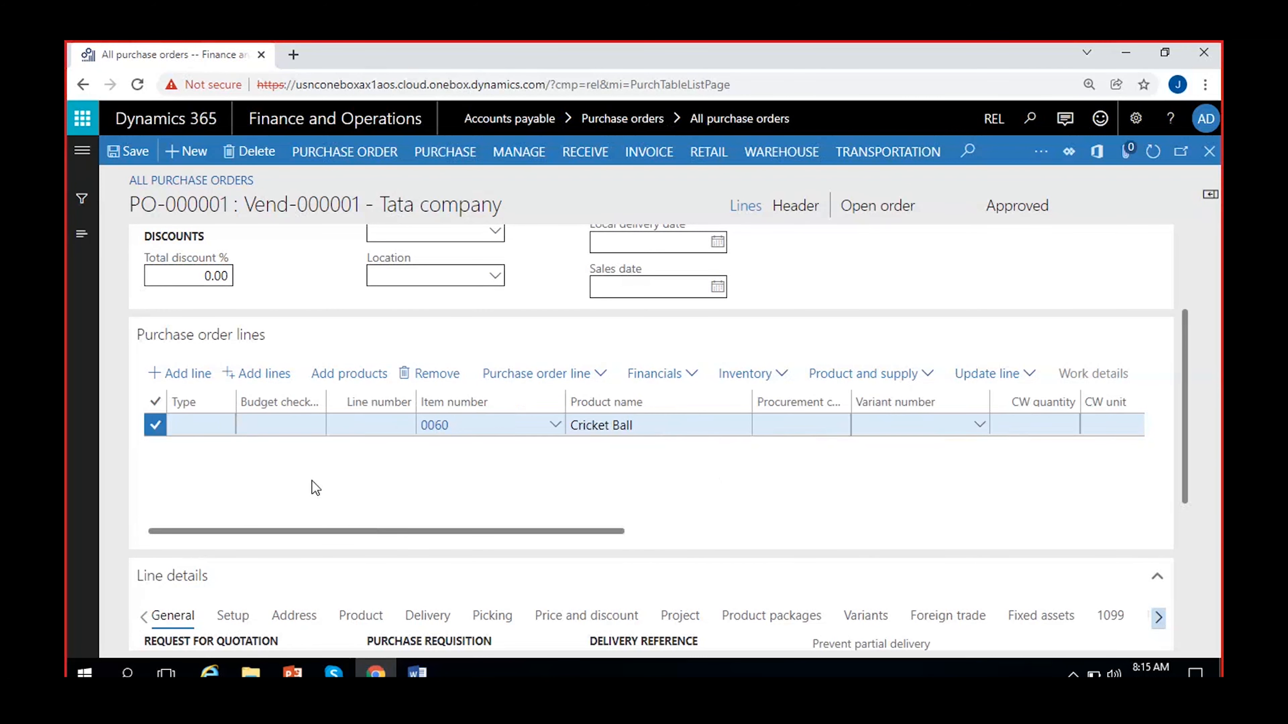
Step: Open the released product details of item 0060 from the order line and examine its purchase price and price quantity
{"action": "left_click", "coordinate": [440, 428]}
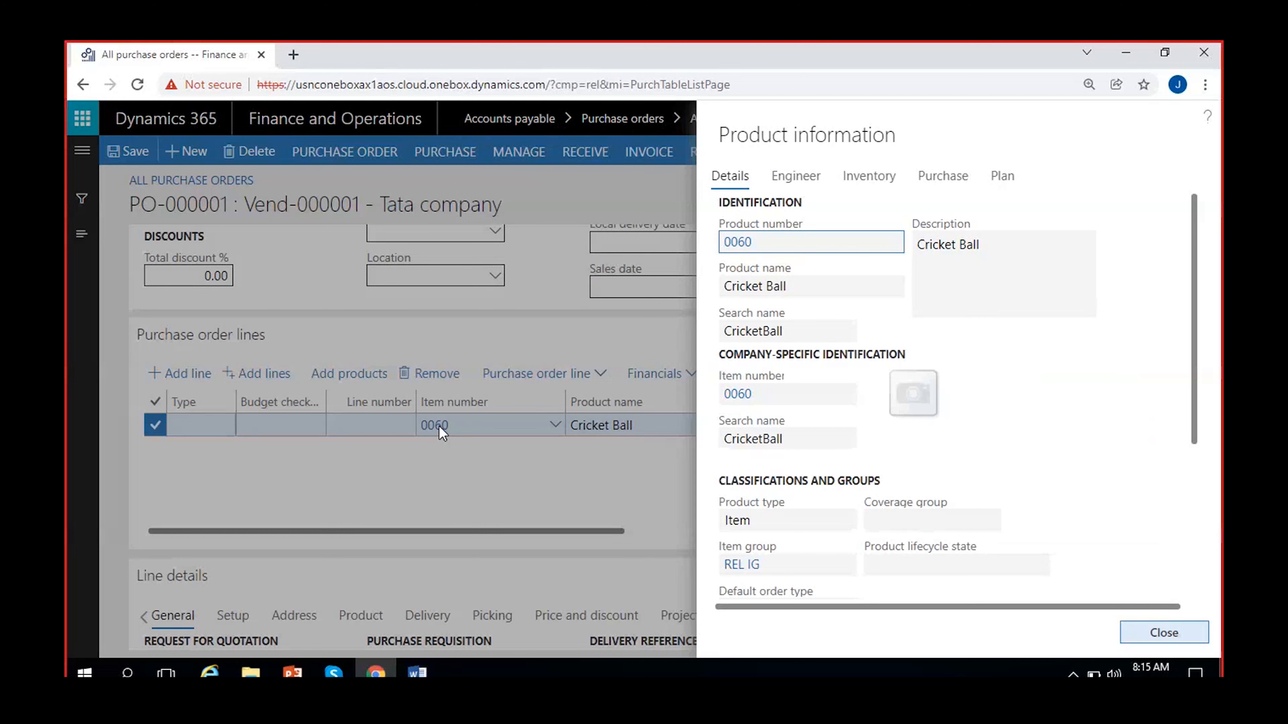
{"action": "left_click", "coordinate": [735, 395]}
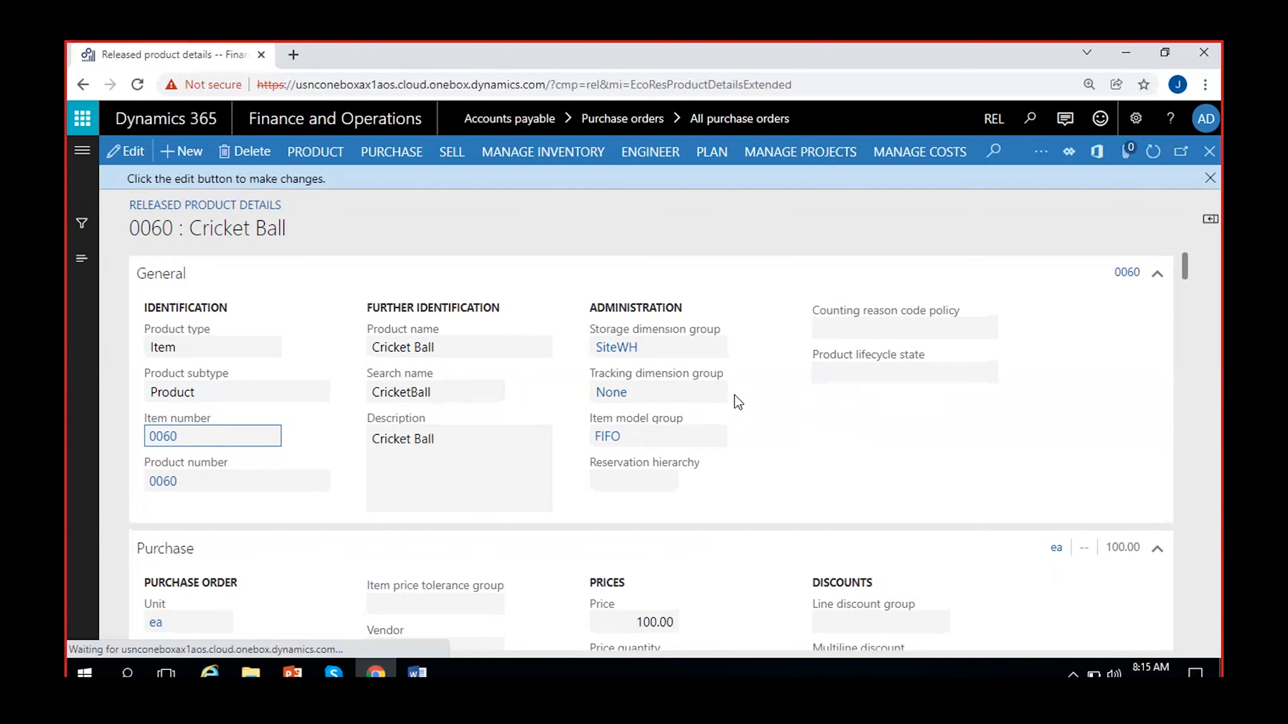
{"action": "scroll", "coordinate": [375, 386], "scroll_direction": "down", "scroll_amount": 2}
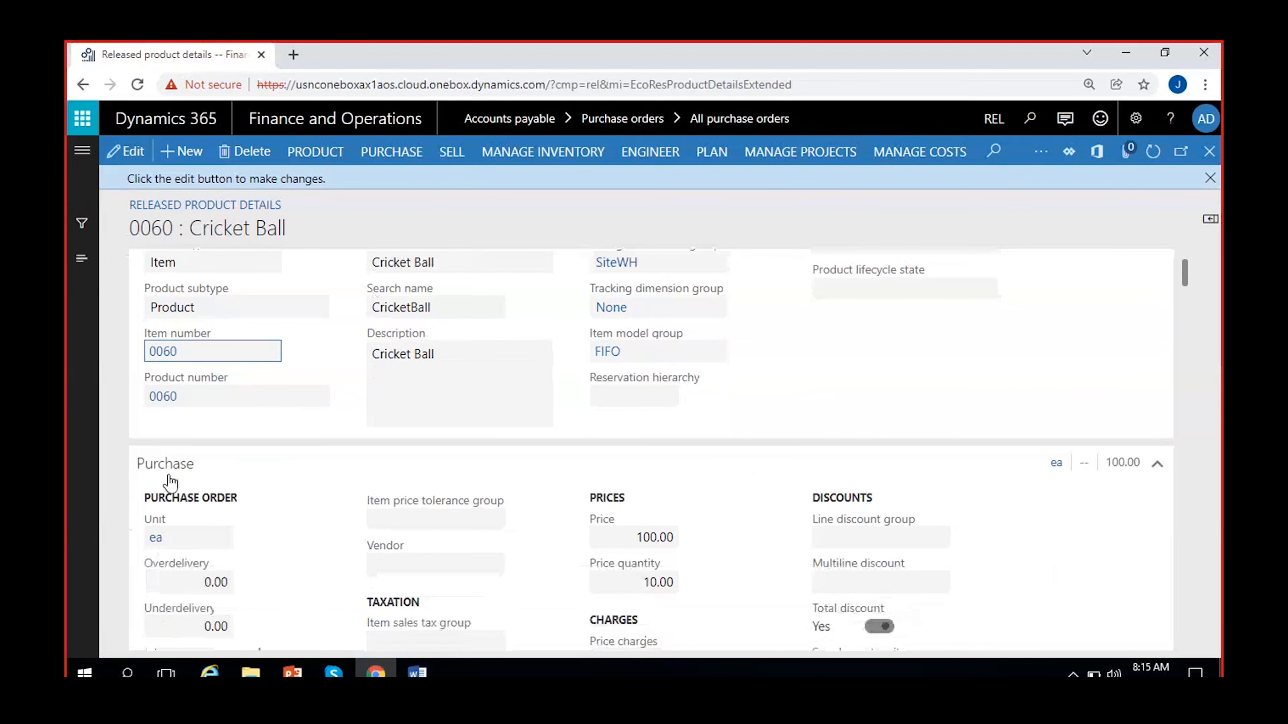
{"action": "left_click", "coordinate": [637, 537]}
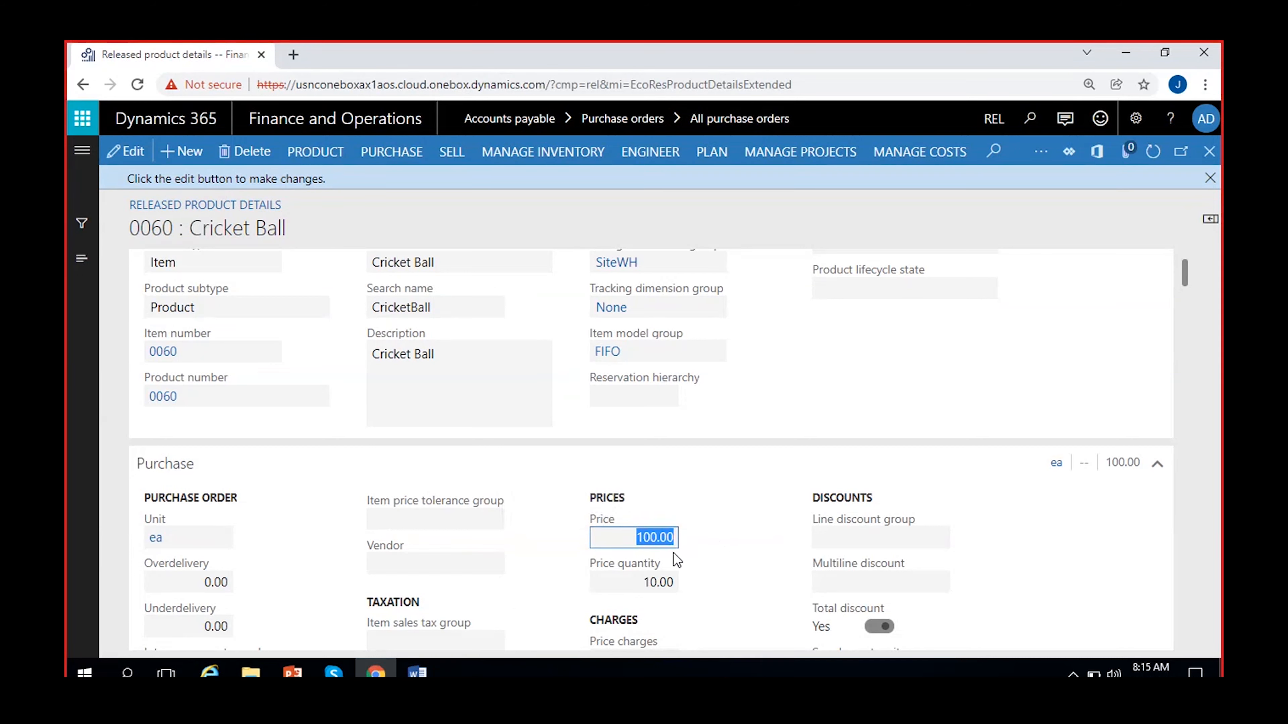
{"action": "scroll", "coordinate": [418, 589], "scroll_direction": "up", "scroll_amount": 2}
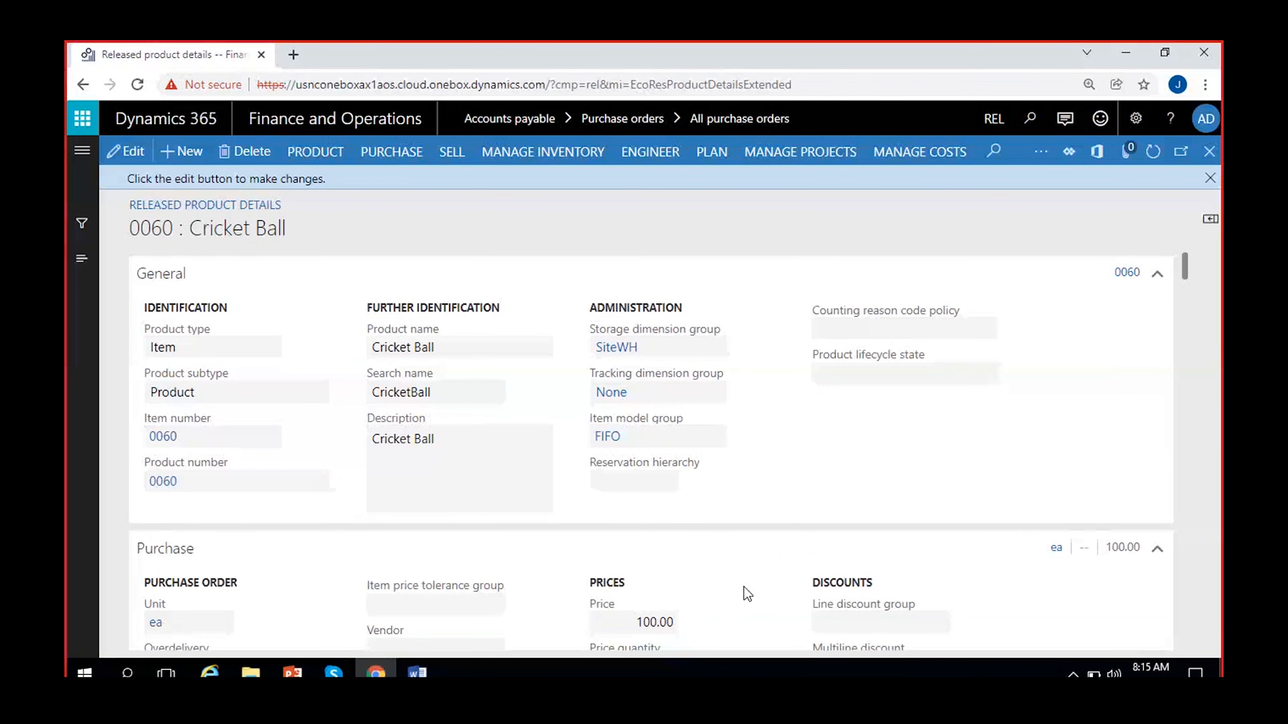
{"action": "left_click", "coordinate": [1209, 178]}
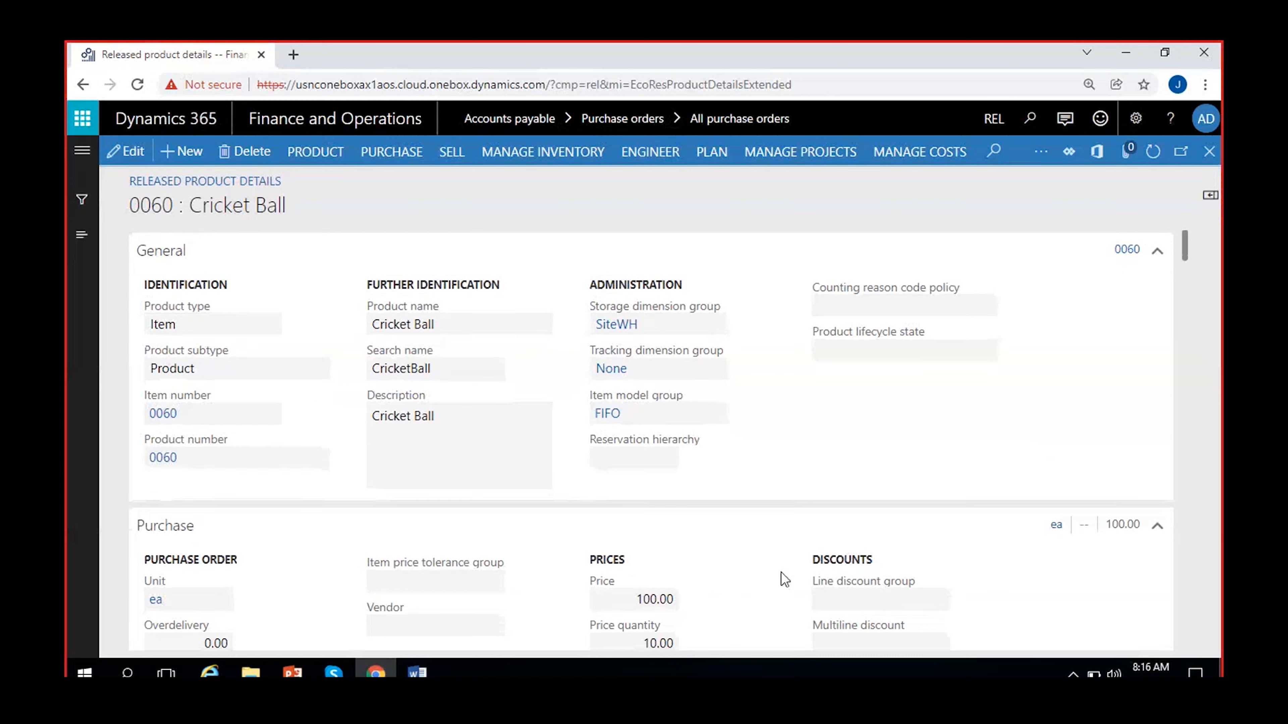
Step: View Cricket Ball's approved vendor list by item with only current entries, and return to the product details
{"action": "left_click", "coordinate": [384, 159]}
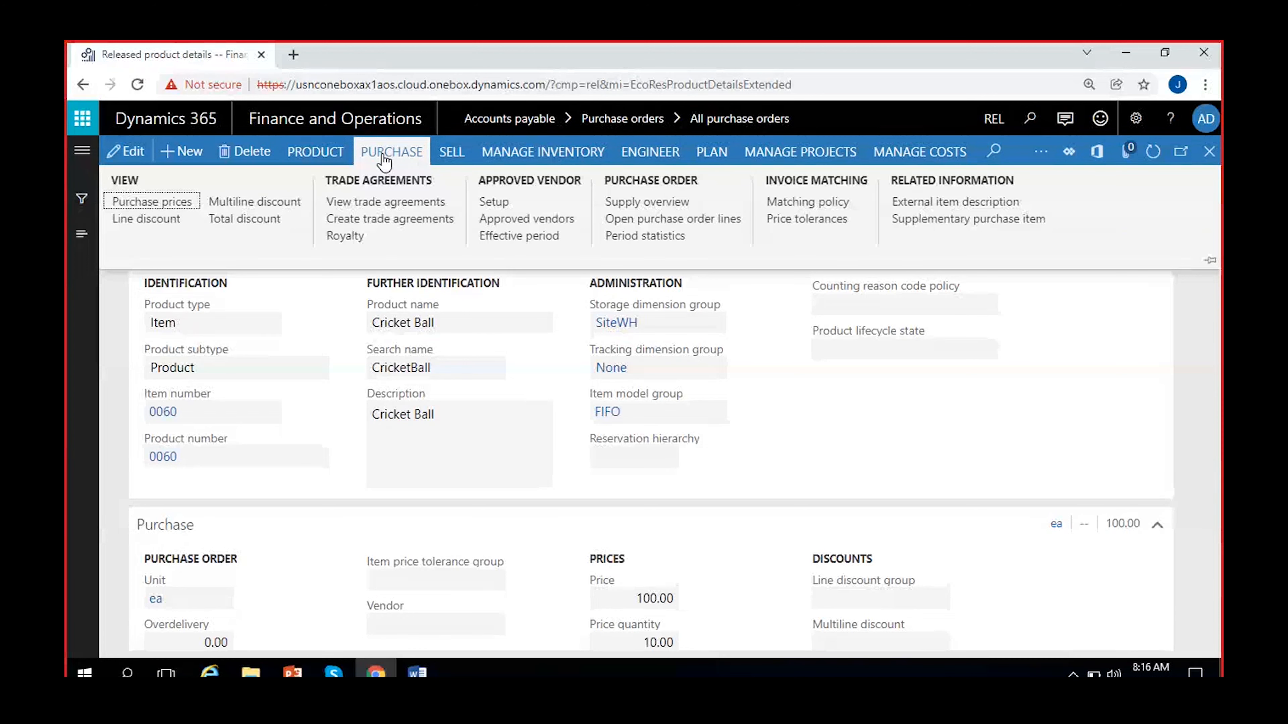
{"action": "left_click", "coordinate": [545, 218]}
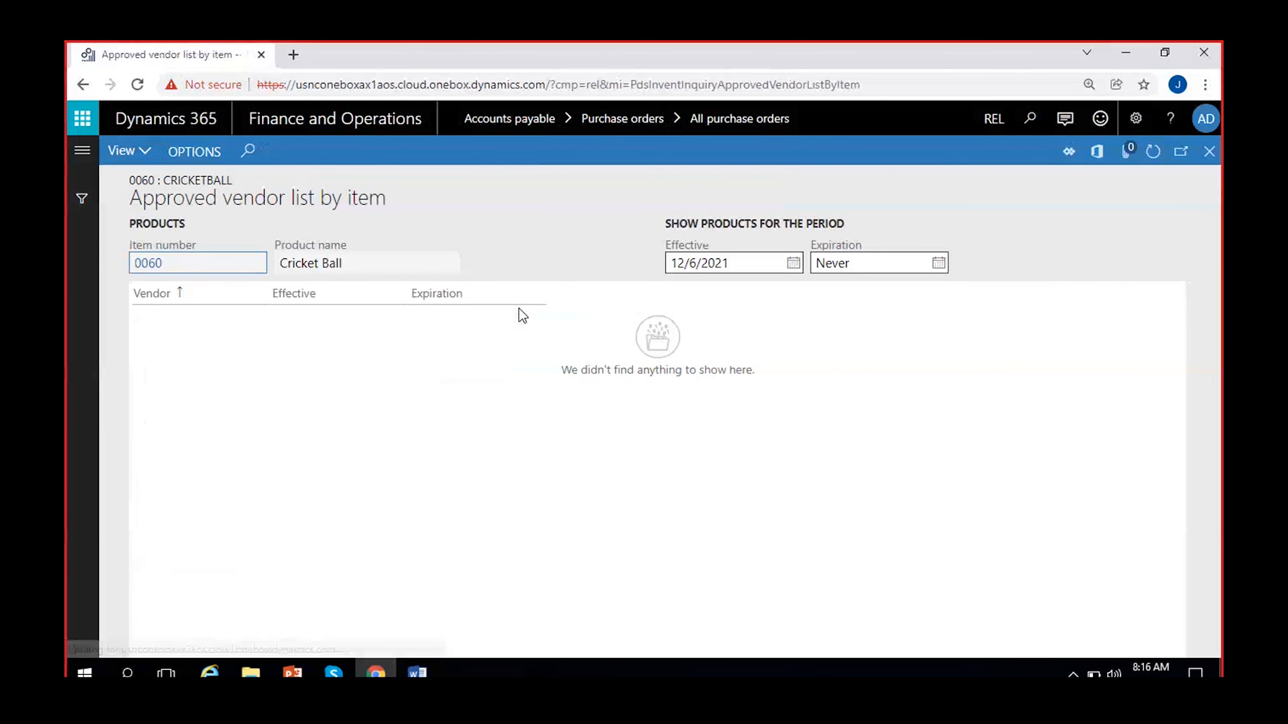
{"action": "left_click", "coordinate": [133, 160]}
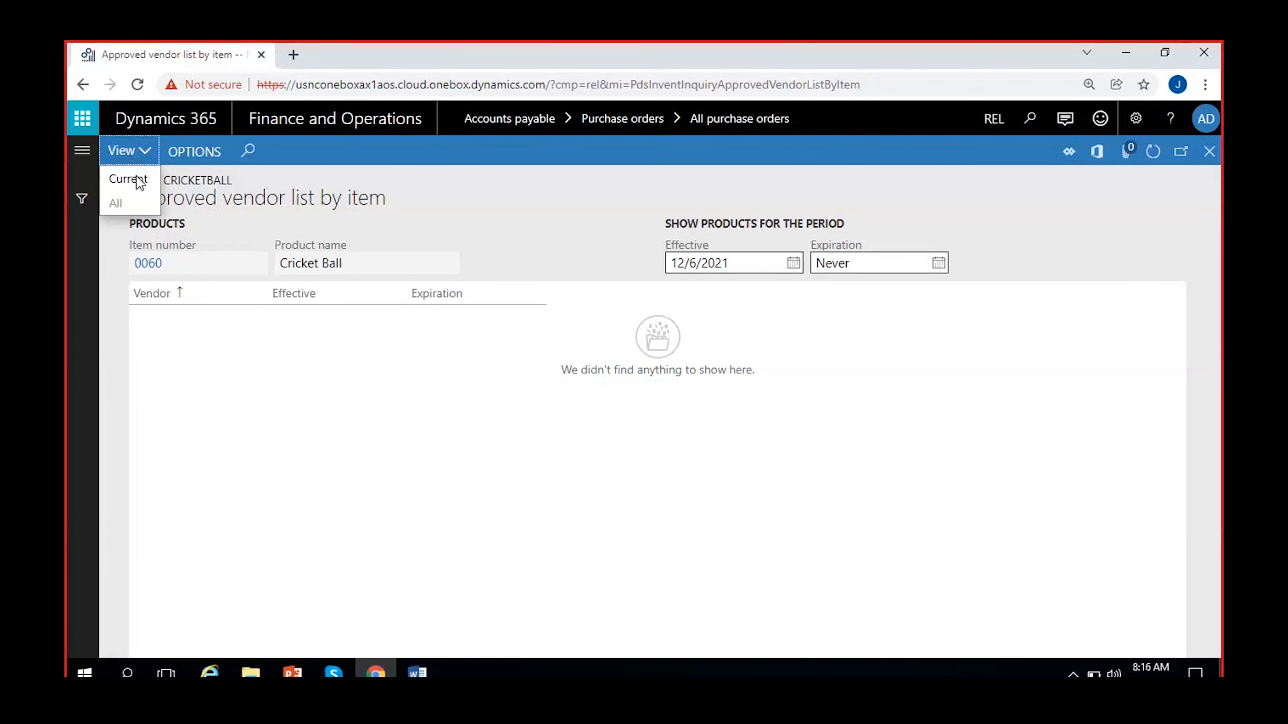
{"action": "left_click", "coordinate": [139, 183]}
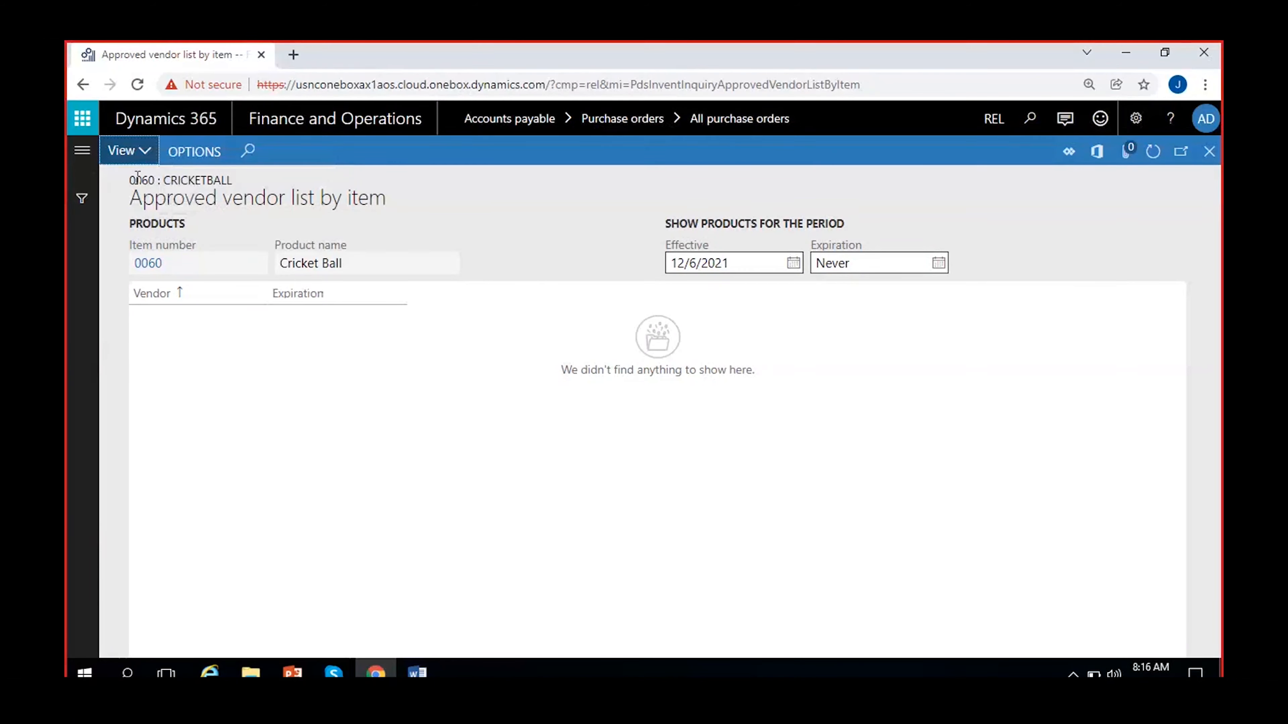
{"action": "left_click", "coordinate": [137, 150]}
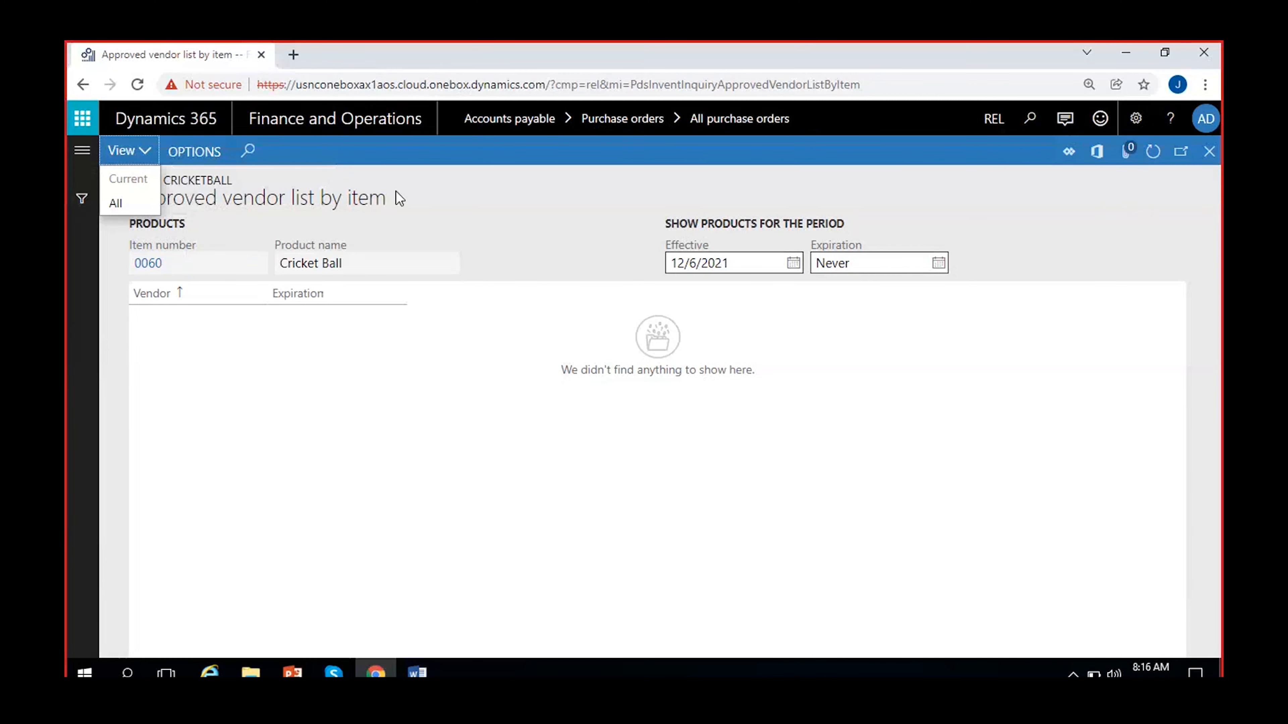
{"action": "left_click", "coordinate": [1210, 153]}
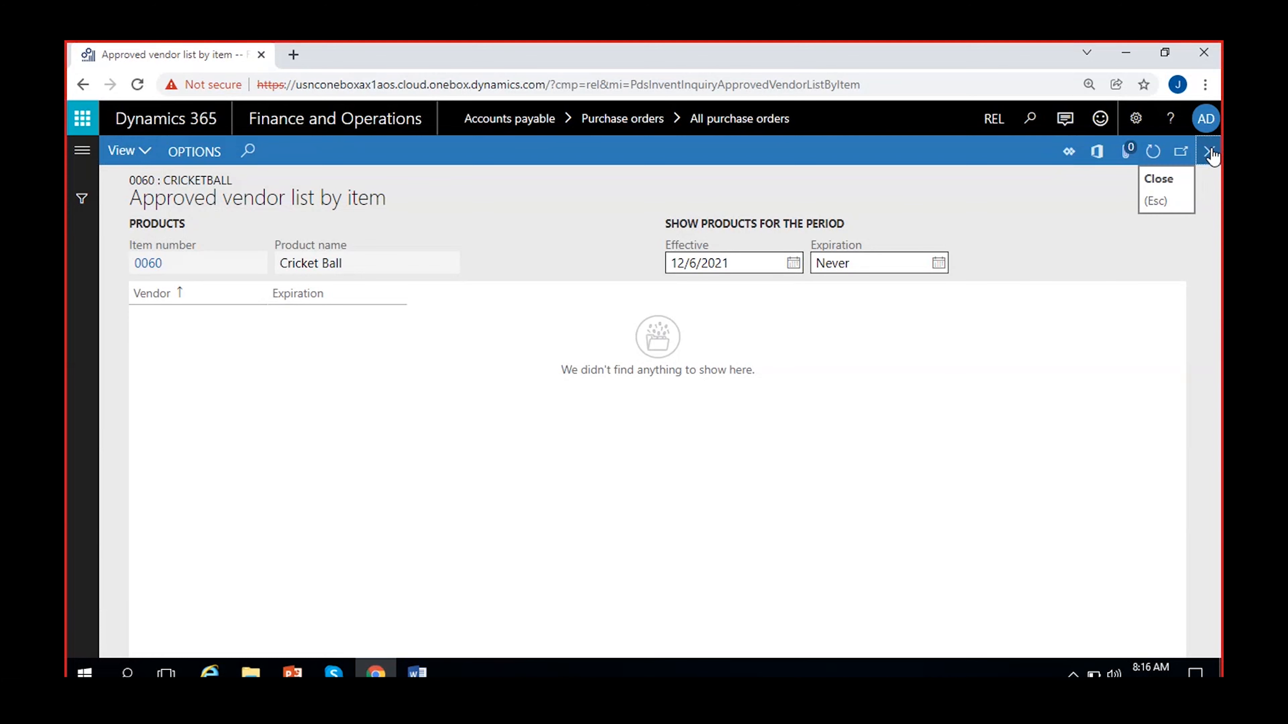
{"action": "left_click", "coordinate": [1211, 154]}
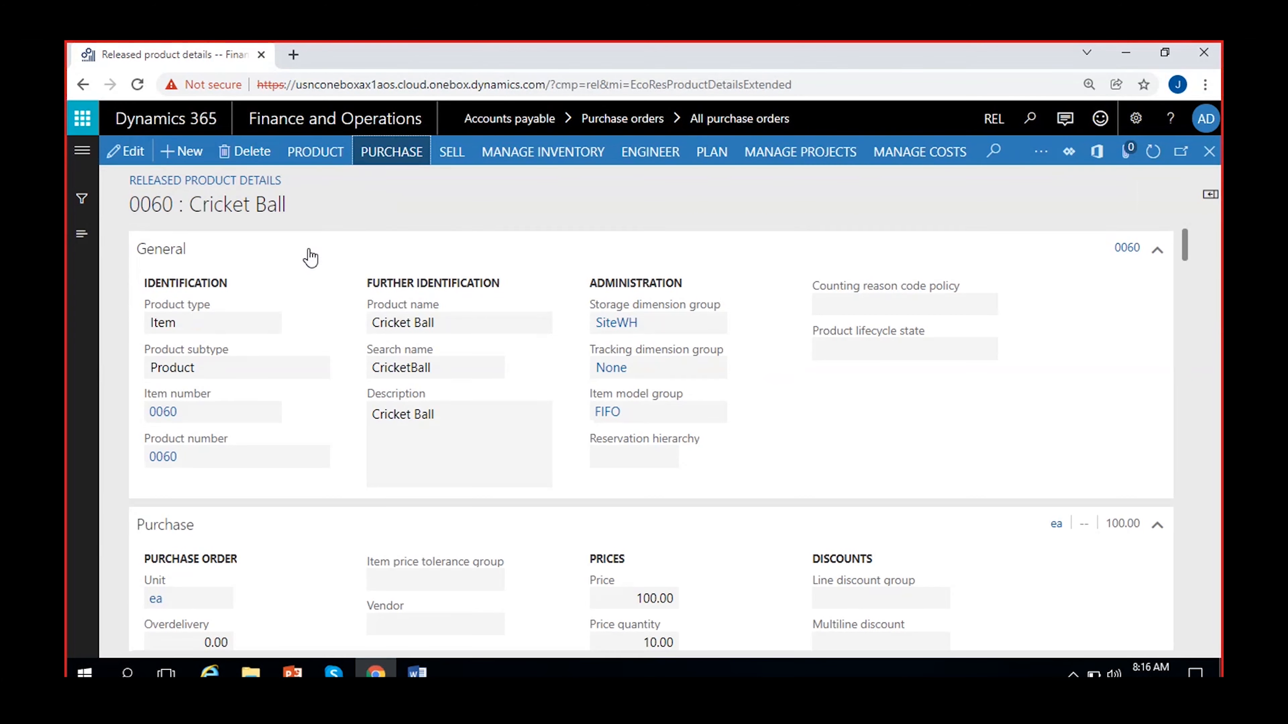
Step: Open the approved vendor setup for Cricket Ball and add Tata company as an approved vendor
{"action": "left_click", "coordinate": [390, 152]}
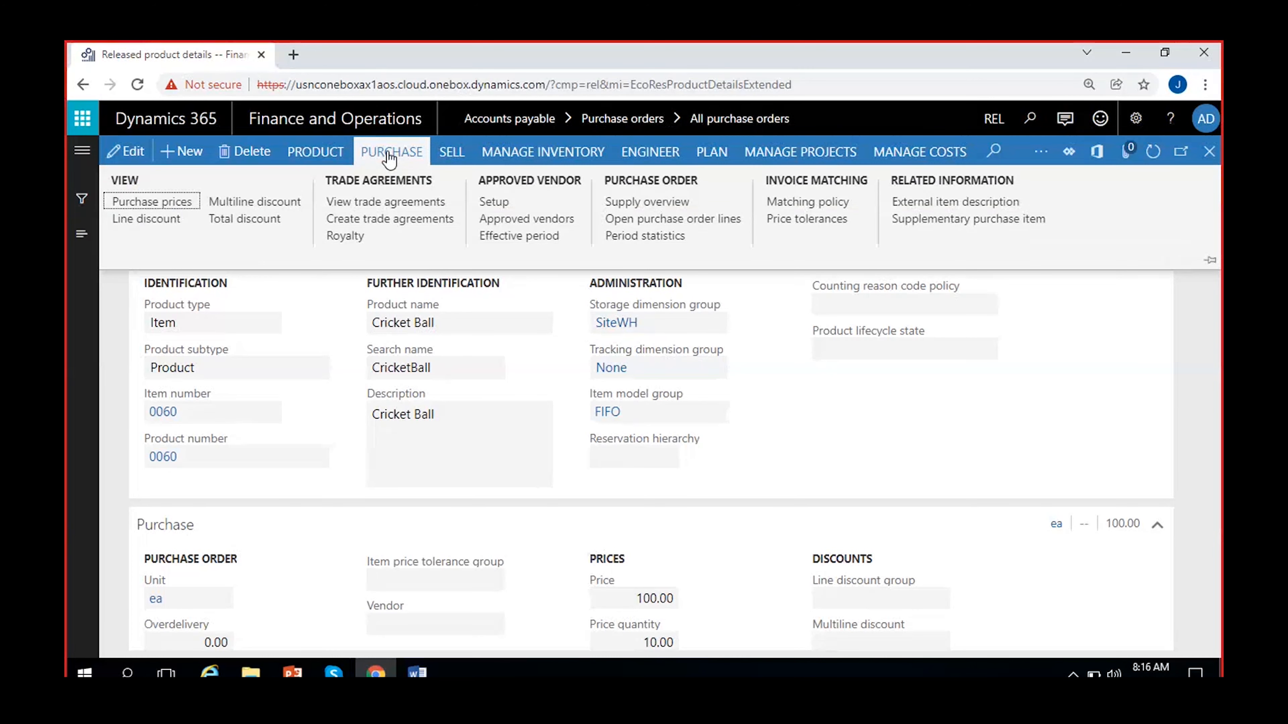
{"action": "left_click", "coordinate": [509, 205]}
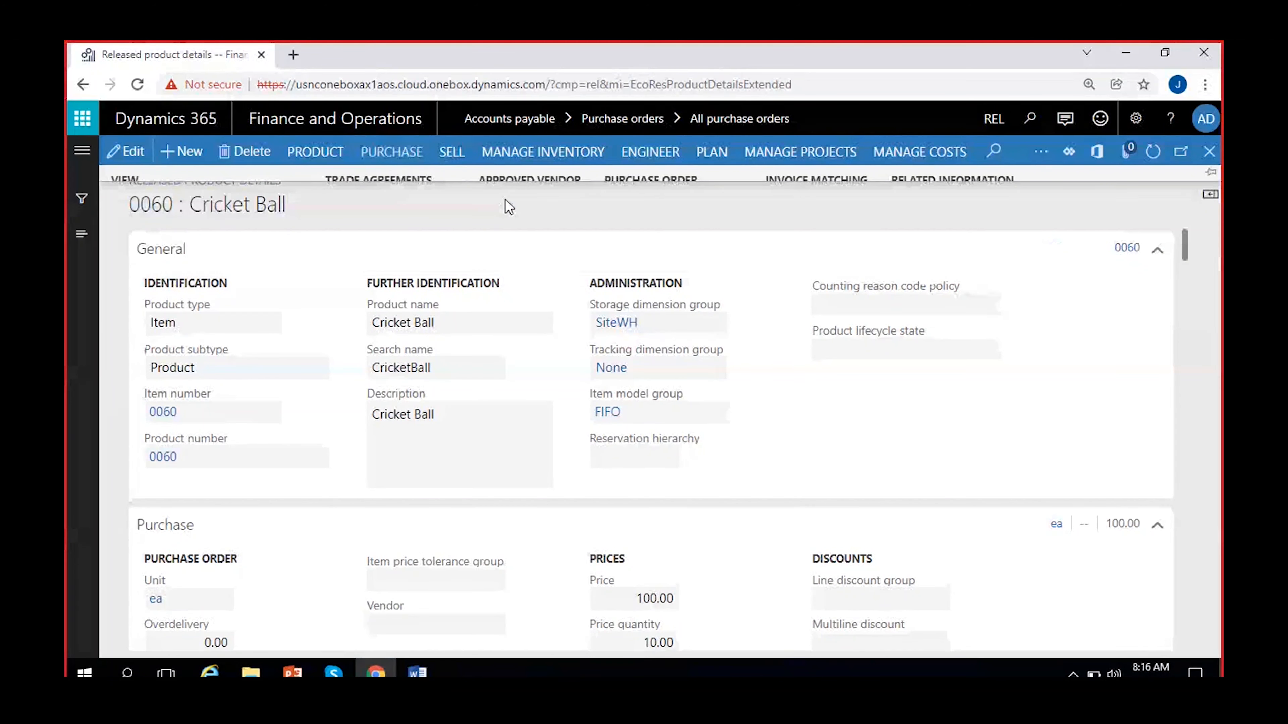
{"action": "left_click", "coordinate": [182, 152]}
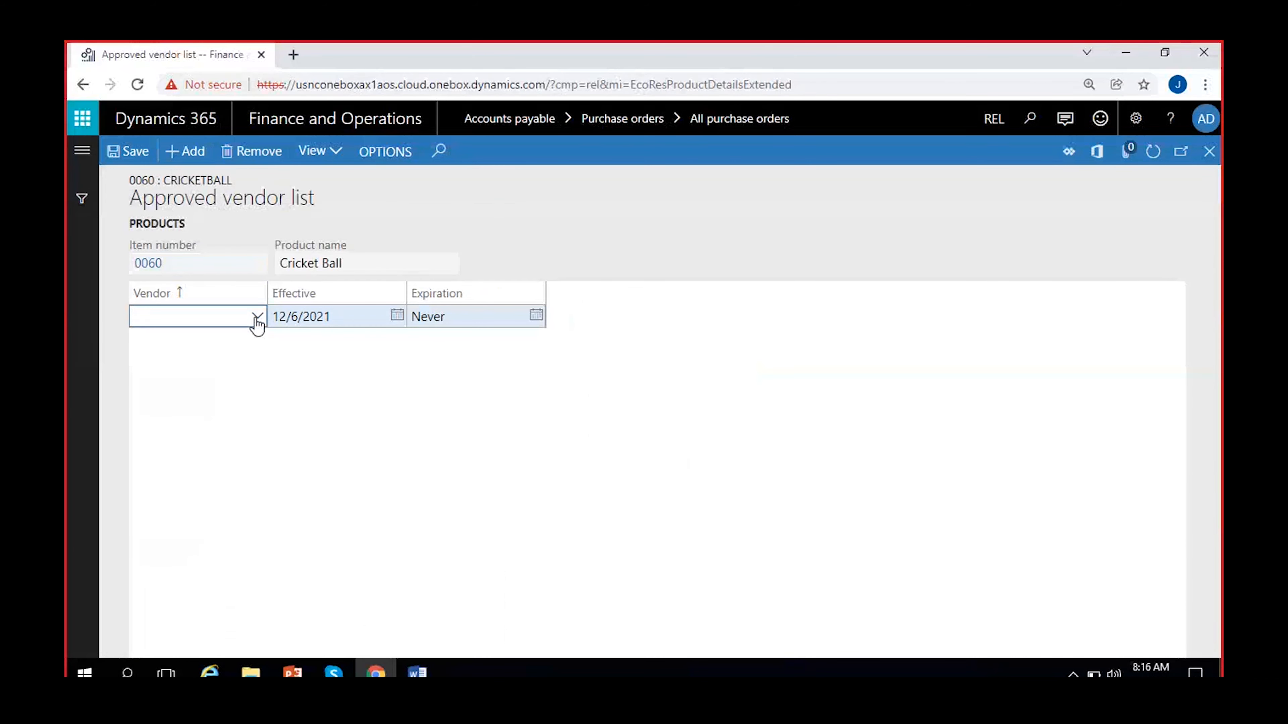
{"action": "left_click", "coordinate": [256, 319]}
{"action": "left_click", "coordinate": [225, 366]}
Step: Add General electric and Nykaa products as approved vendors for Cricket Ball and save the approved vendor list
{"action": "left_click", "coordinate": [178, 151]}
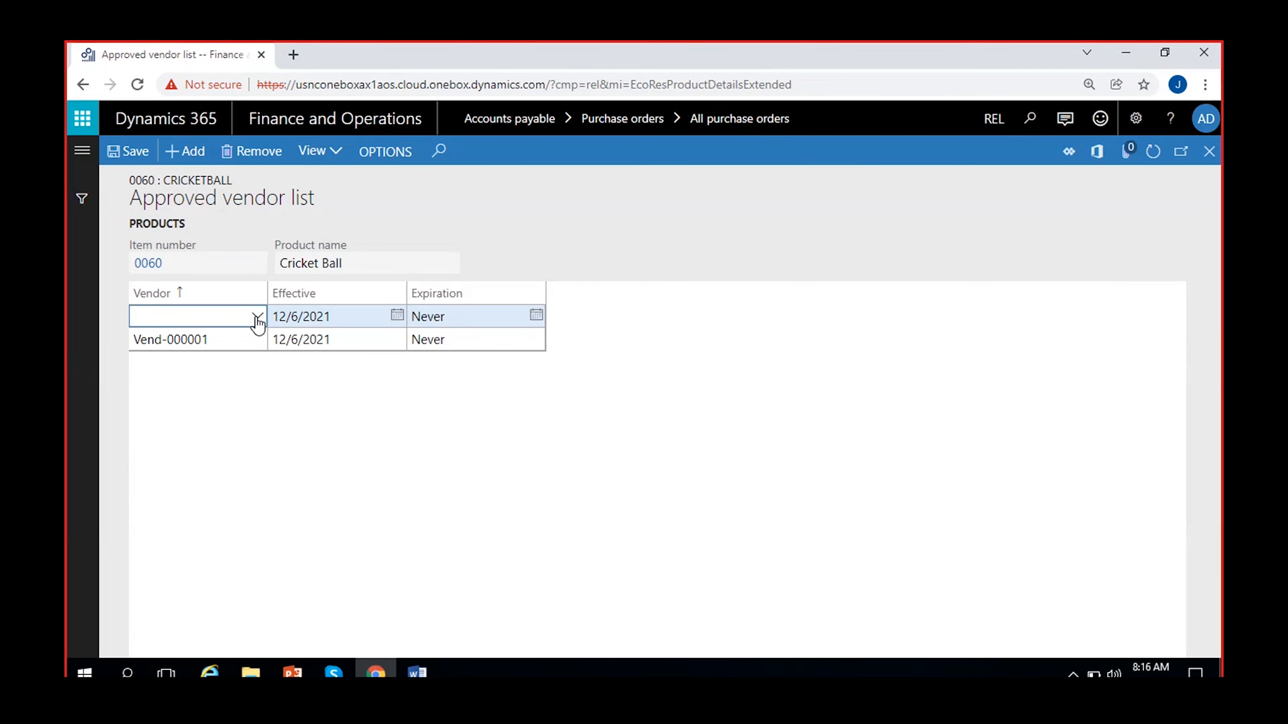
{"action": "left_click", "coordinate": [257, 319]}
{"action": "left_click", "coordinate": [261, 384]}
{"action": "left_click", "coordinate": [182, 152]}
{"action": "left_click", "coordinate": [257, 317]}
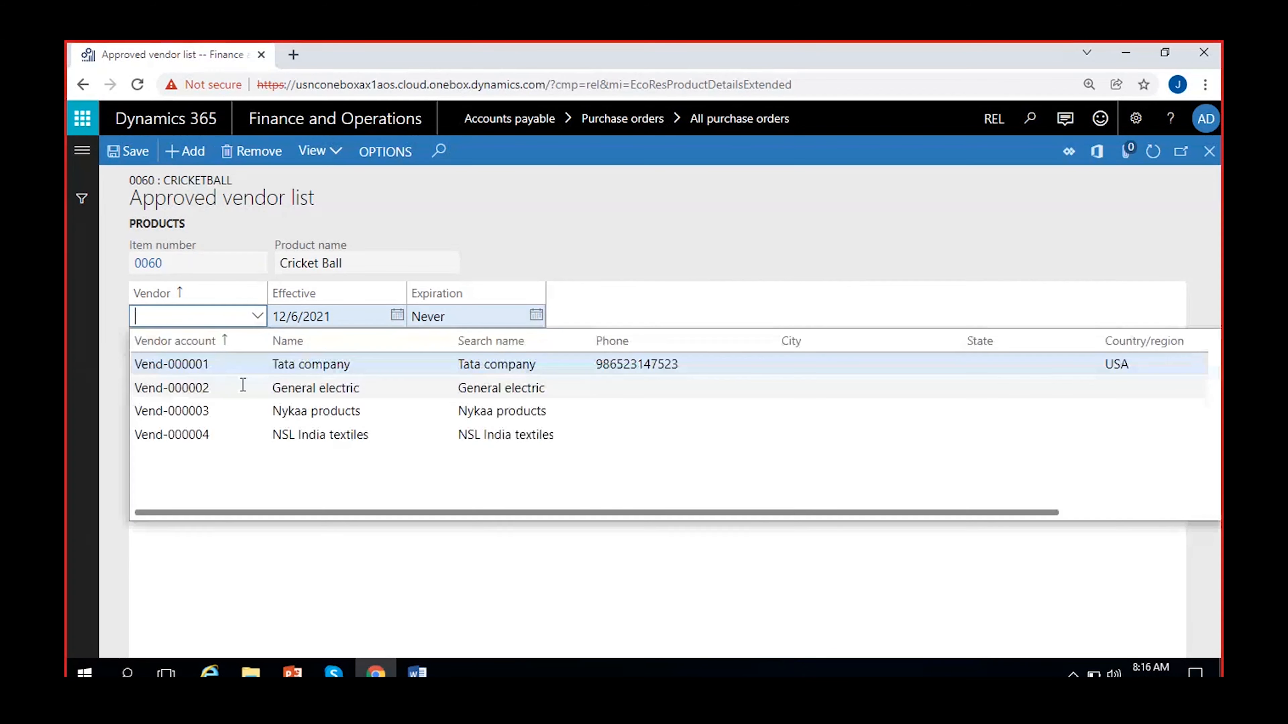
{"action": "left_click", "coordinate": [219, 408]}
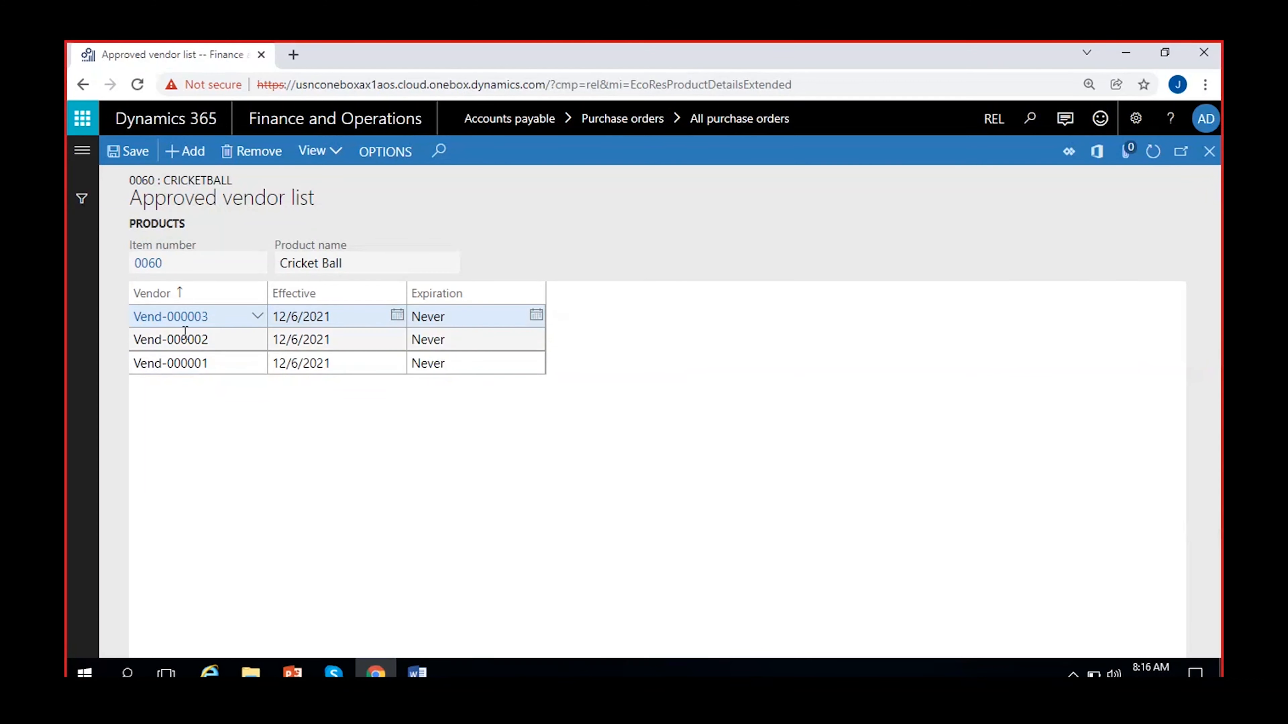
{"action": "left_click", "coordinate": [124, 151]}
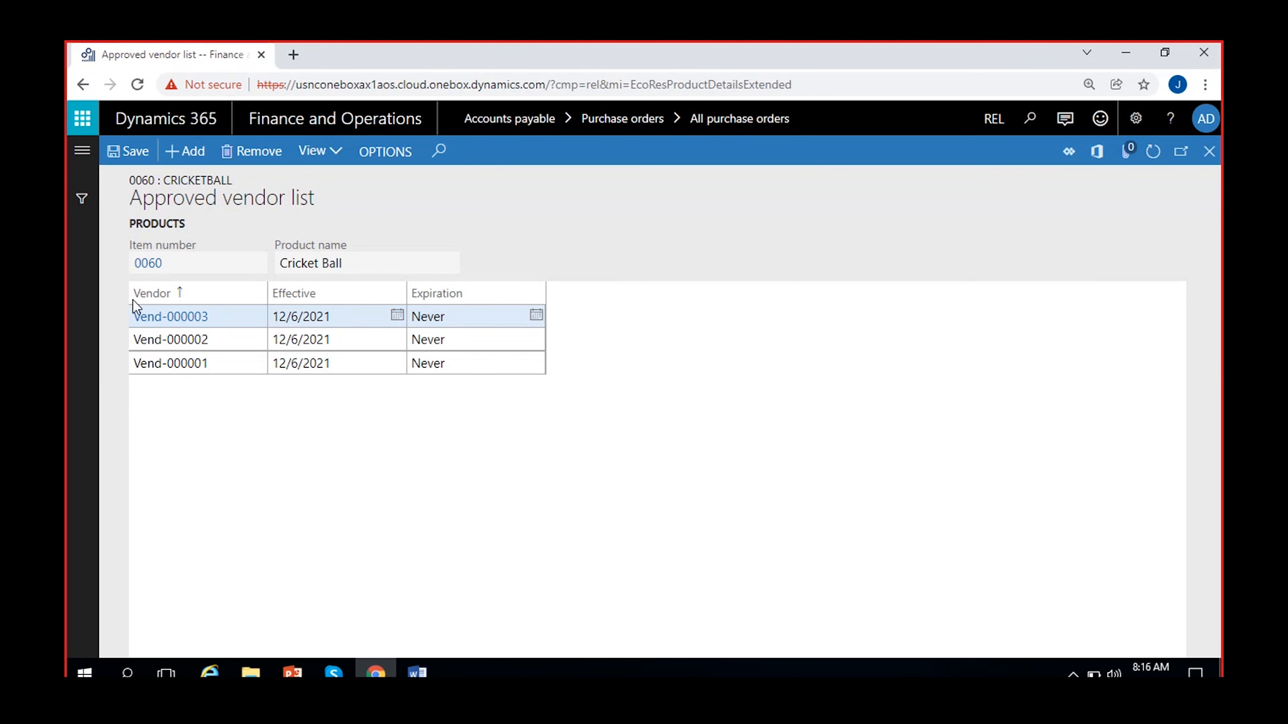
{"action": "left_click", "coordinate": [130, 155]}
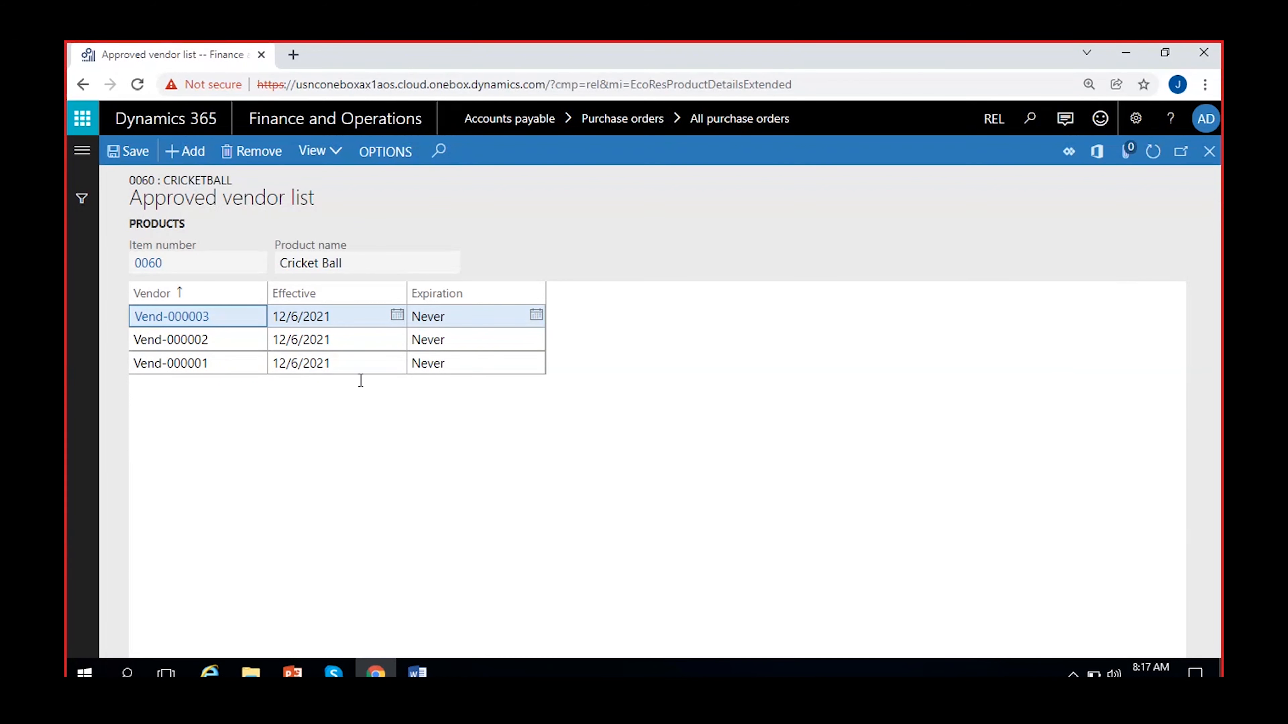
{"action": "left_click", "coordinate": [331, 446]}
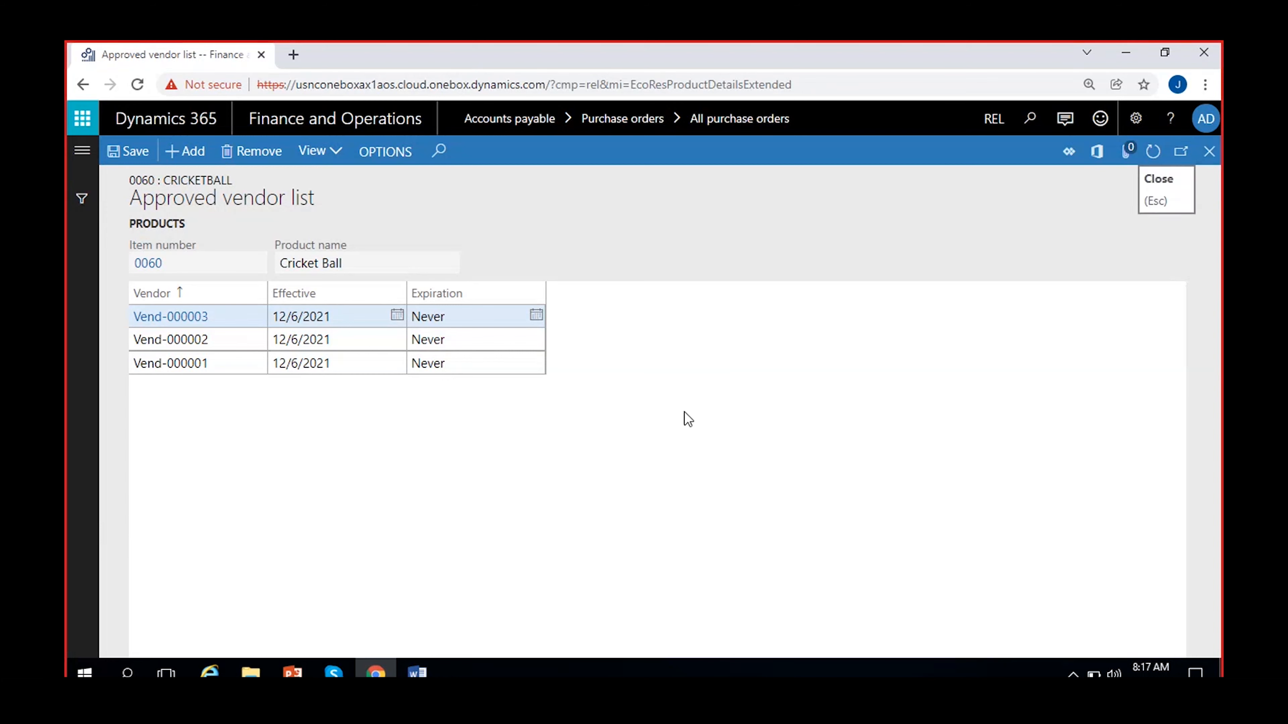
Step: Return to the Tata company purchase order and check the Cricket Ball line's quantity, unit price and net amount
{"action": "left_click", "coordinate": [1210, 152]}
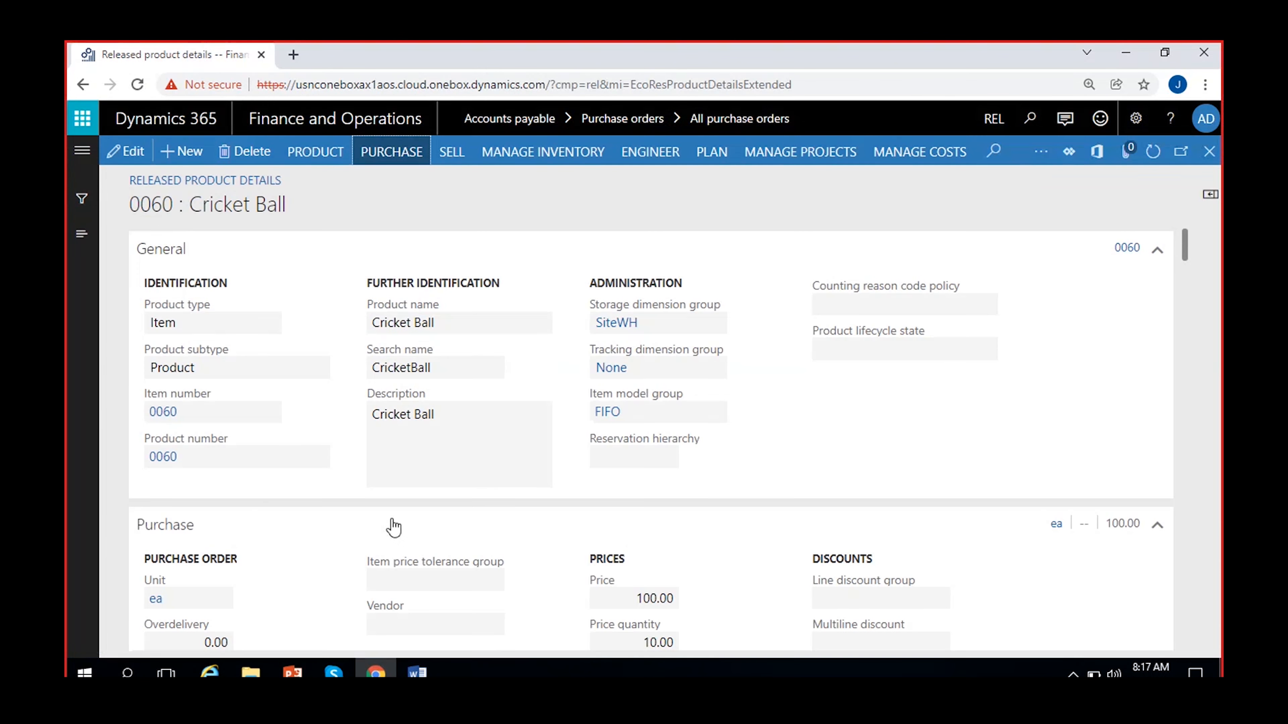
{"action": "left_click", "coordinate": [1212, 153]}
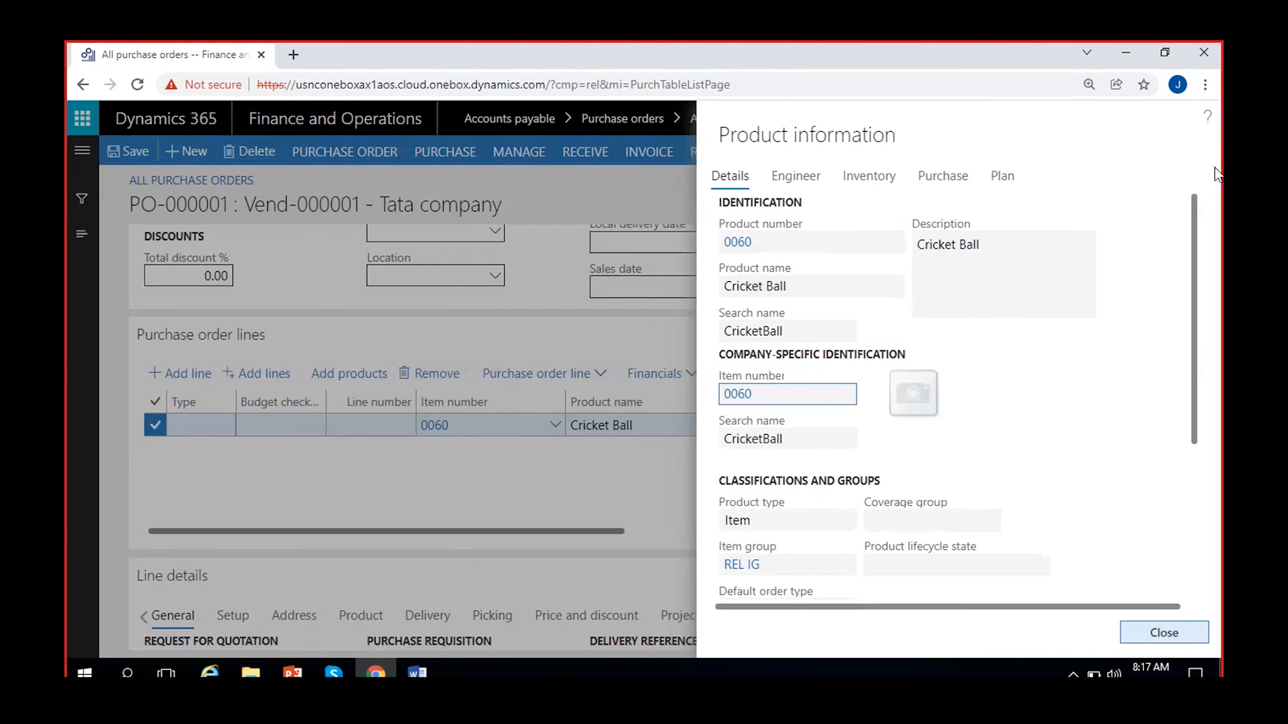
{"action": "left_click", "coordinate": [1156, 629]}
{"action": "scroll", "coordinate": [564, 466], "scroll_direction": "right", "scroll_amount": 10}
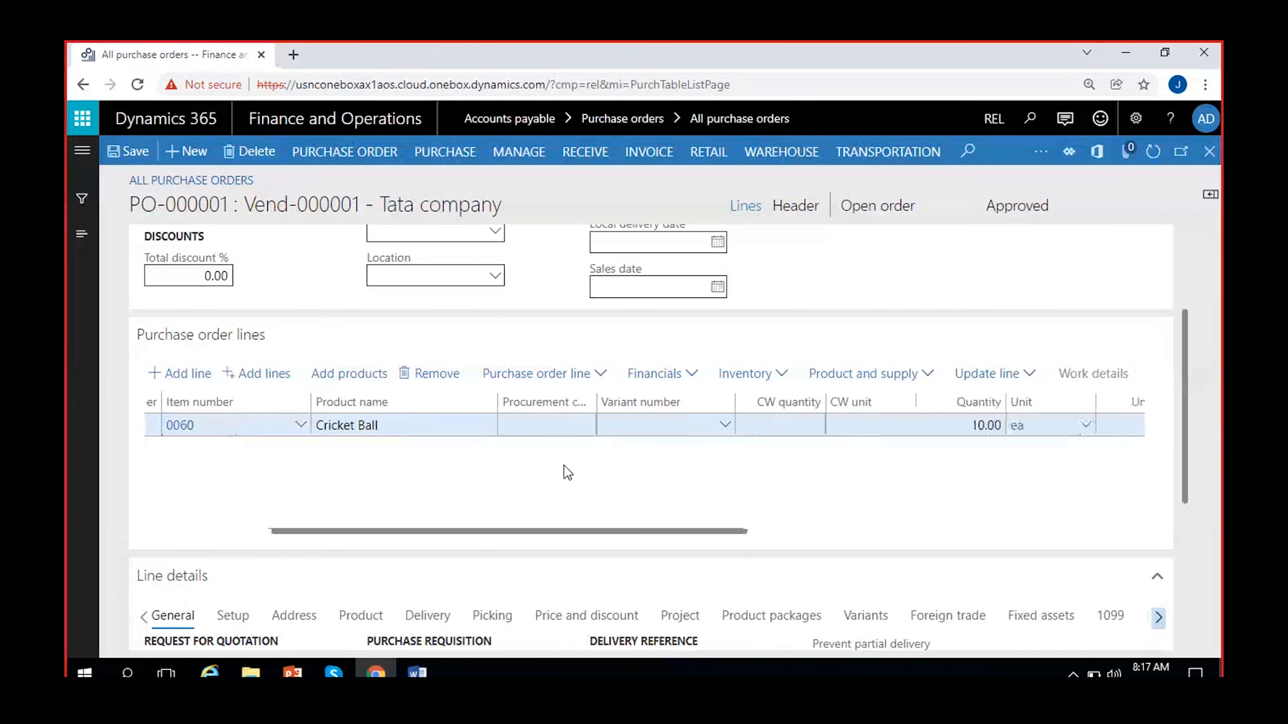
{"action": "scroll", "coordinate": [662, 470], "scroll_direction": "right", "scroll_amount": 5}
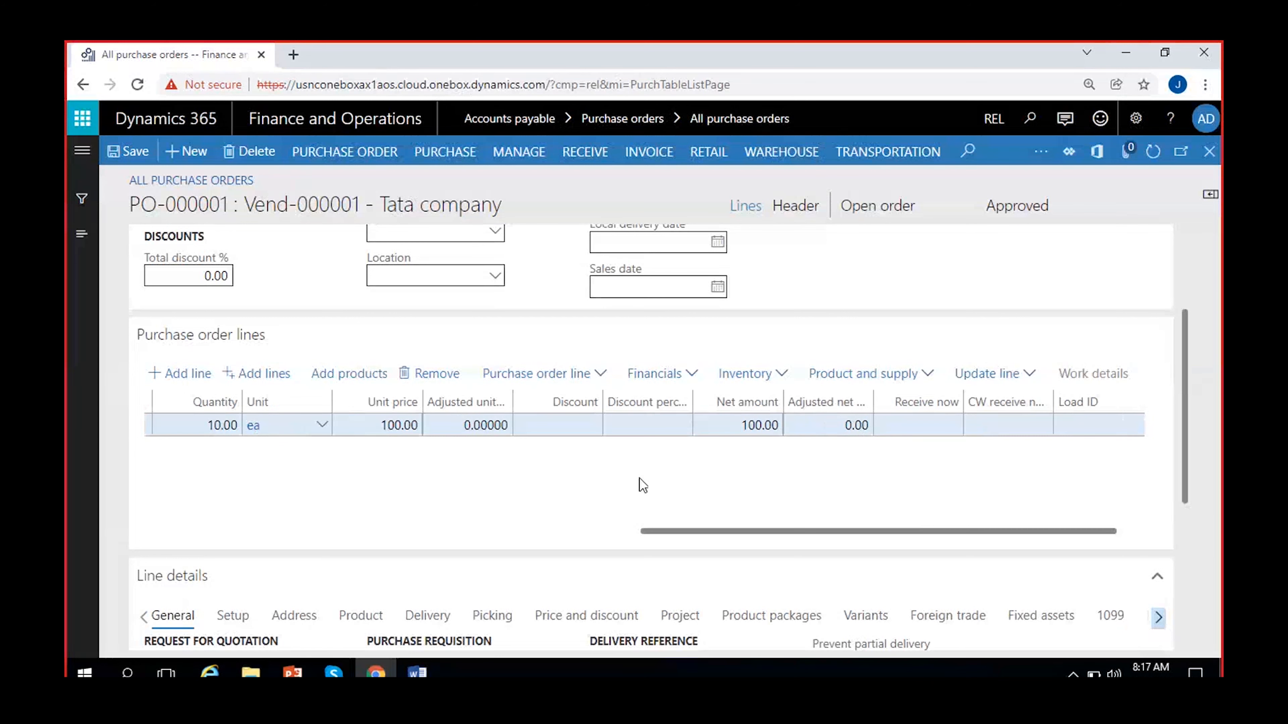
{"action": "scroll", "coordinate": [697, 480], "scroll_direction": "right", "scroll_amount": 2}
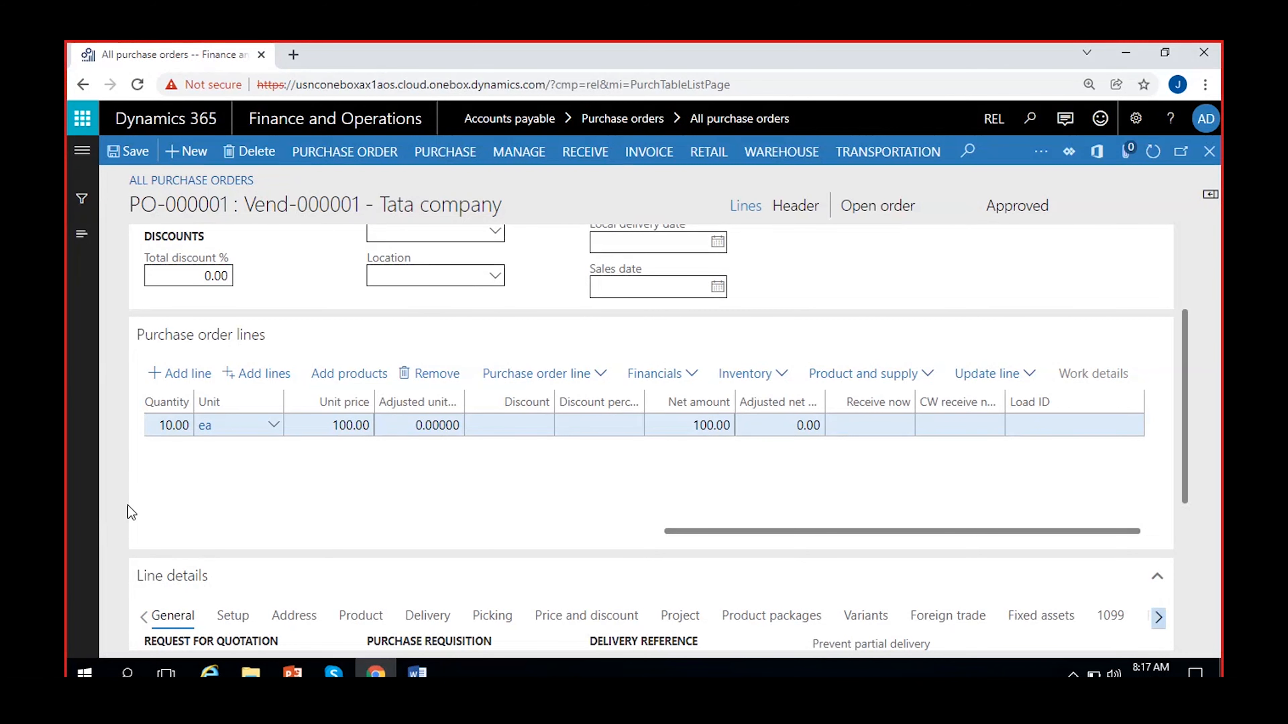
{"action": "scroll", "coordinate": [266, 430], "scroll_direction": "left", "scroll_amount": 2}
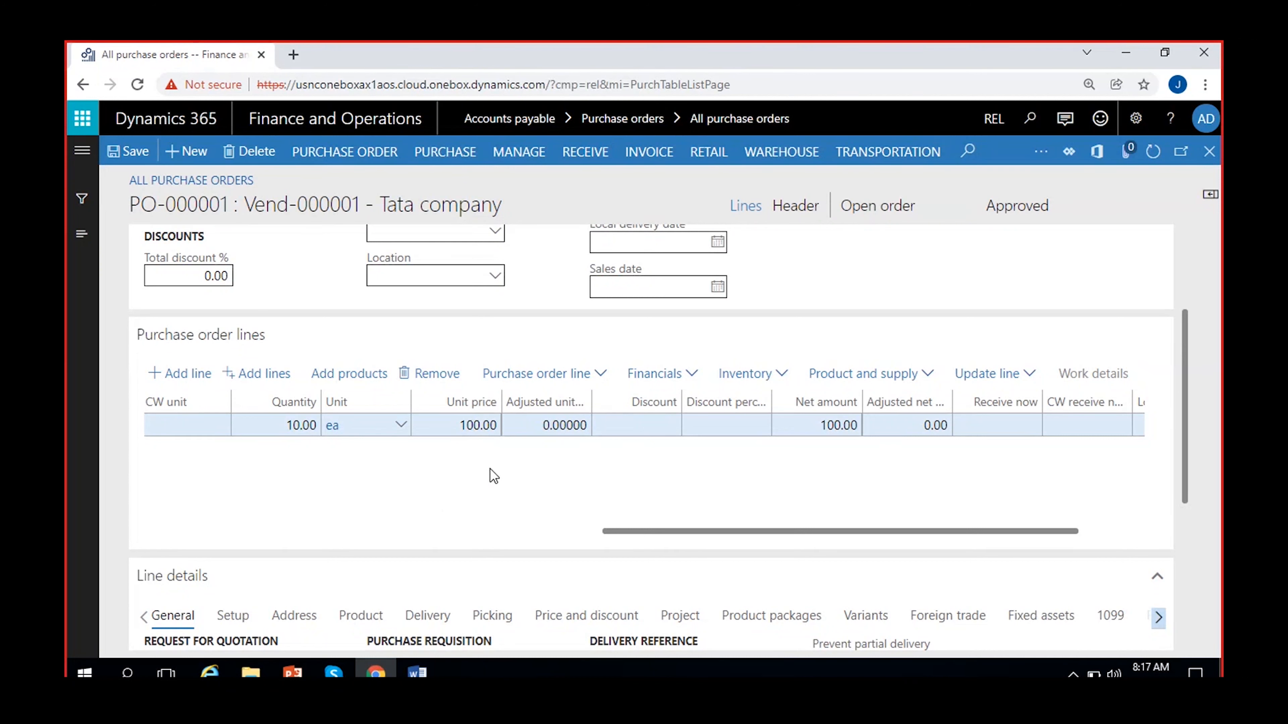
{"action": "left_click", "coordinate": [282, 424]}
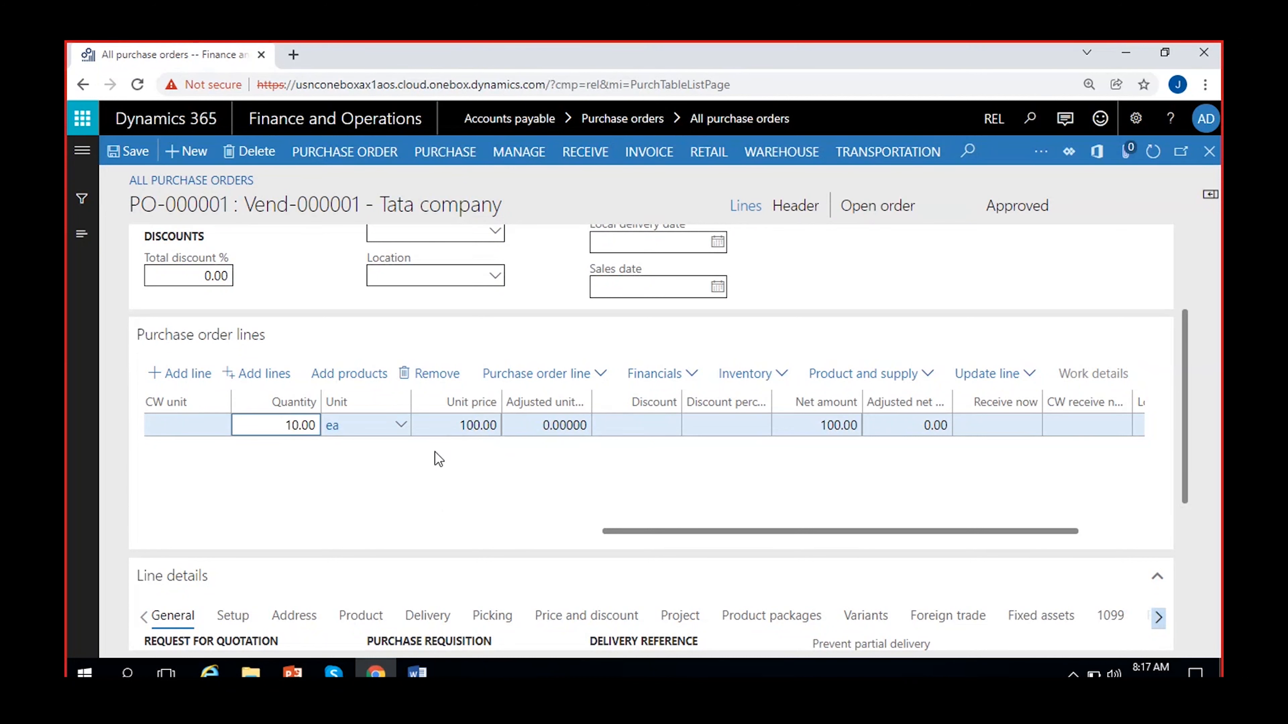
{"action": "left_click", "coordinate": [446, 428]}
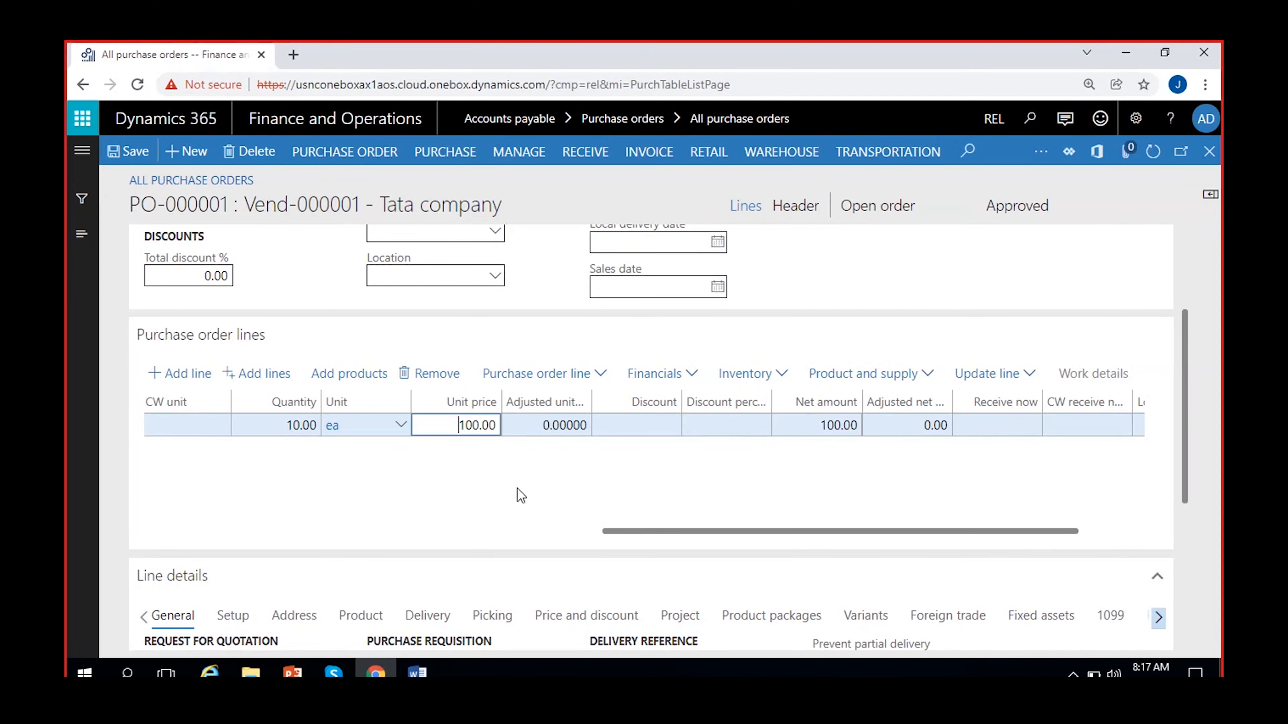
{"action": "scroll", "coordinate": [368, 489], "scroll_direction": "left", "scroll_amount": 5}
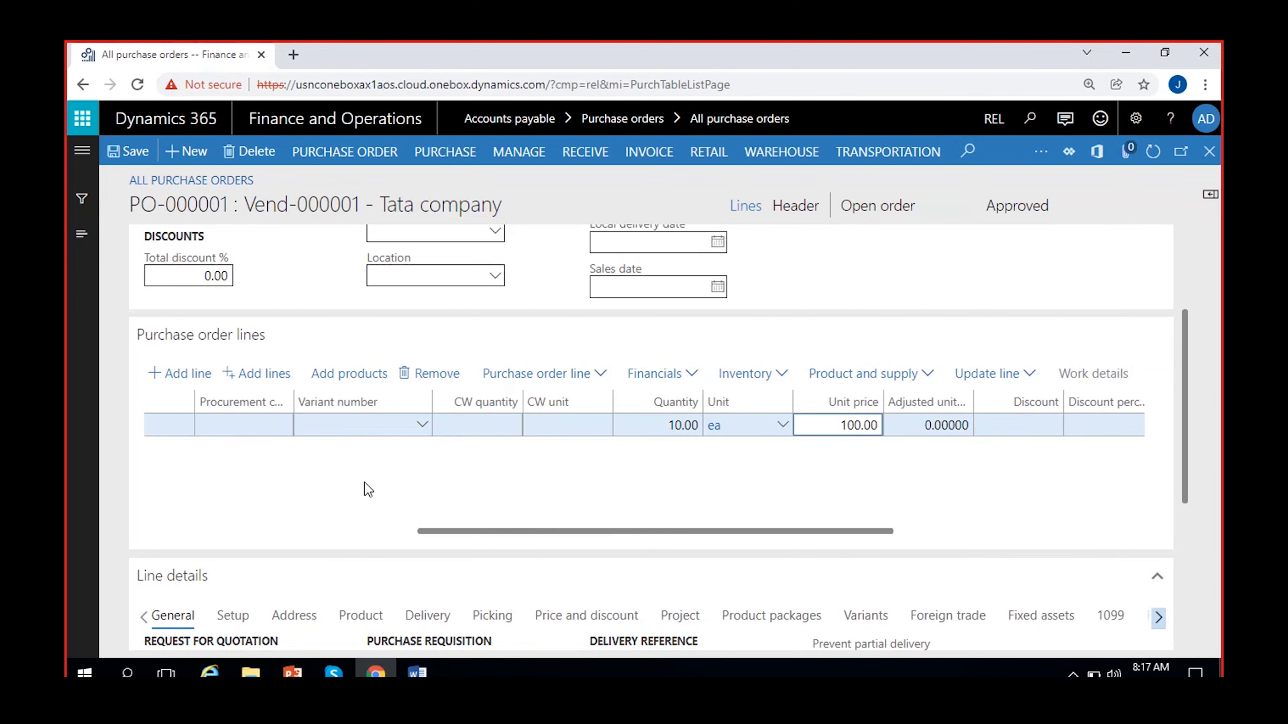
{"action": "left_click", "coordinate": [829, 467]}
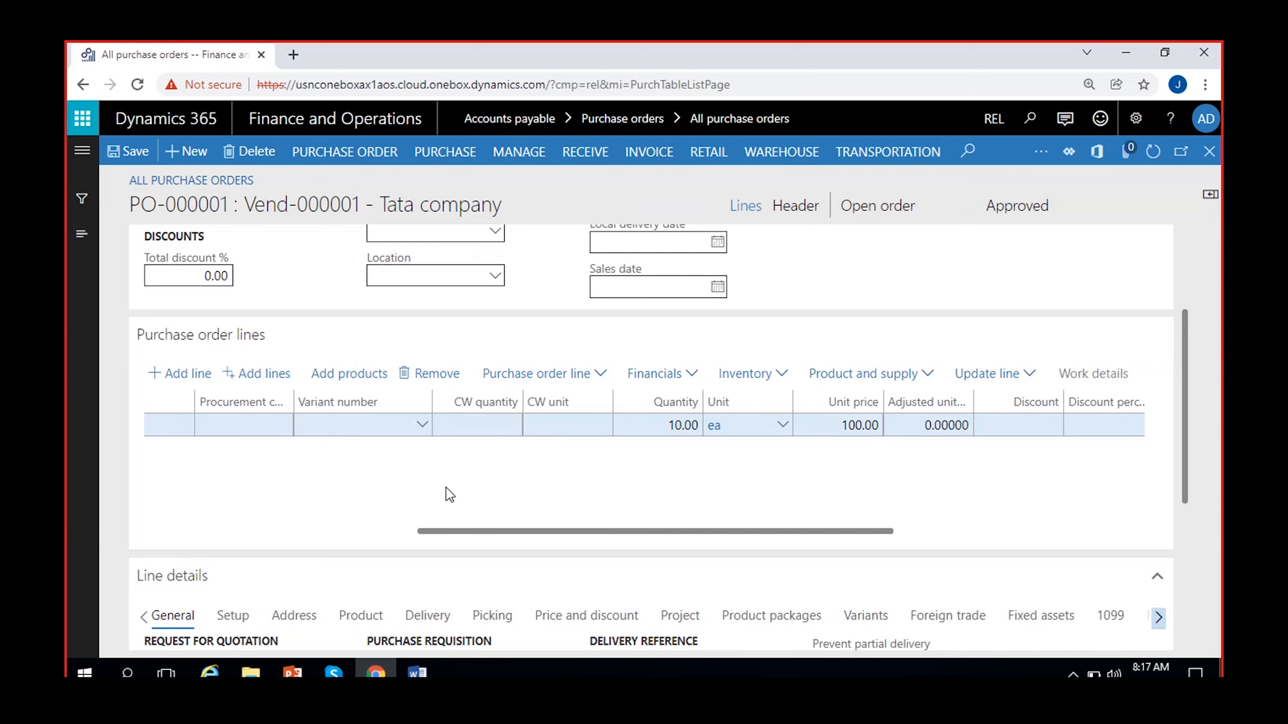
Step: Open the released product details of item 0060 from the order line, set its purchase price quantity to 1 and save
{"action": "scroll", "coordinate": [446, 487], "scroll_direction": "left", "scroll_amount": 5}
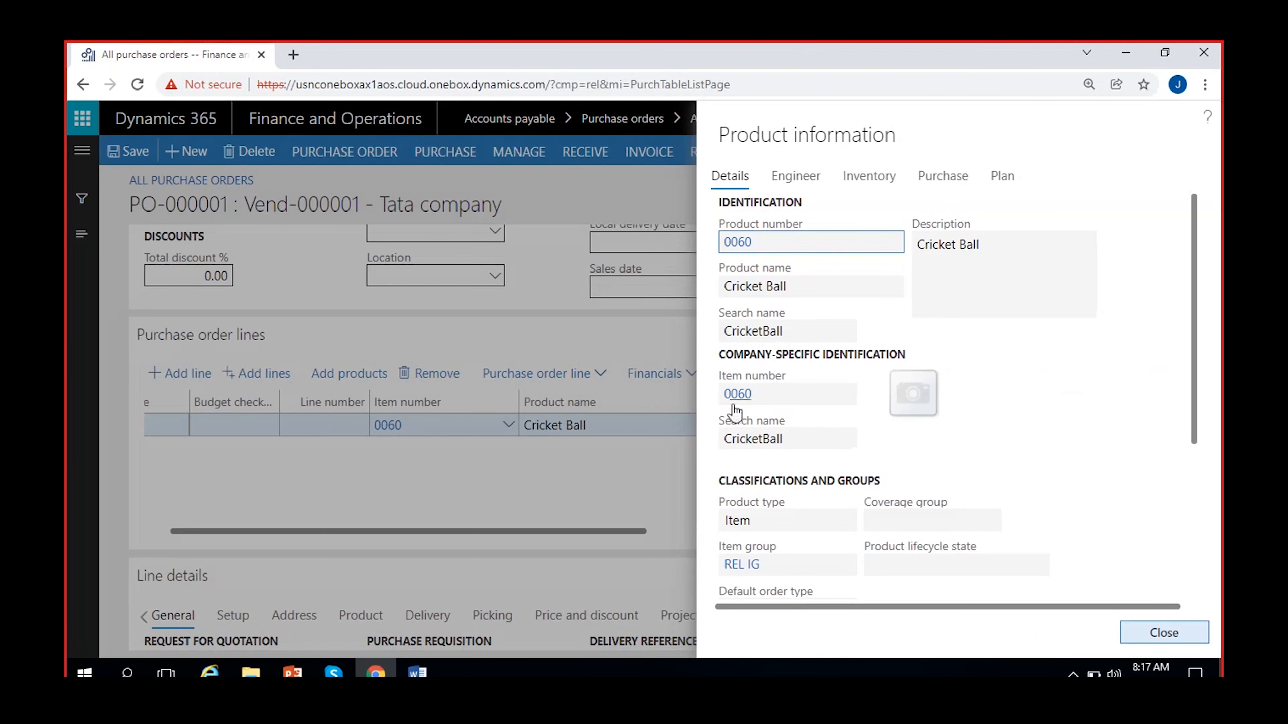
{"action": "left_click", "coordinate": [735, 398]}
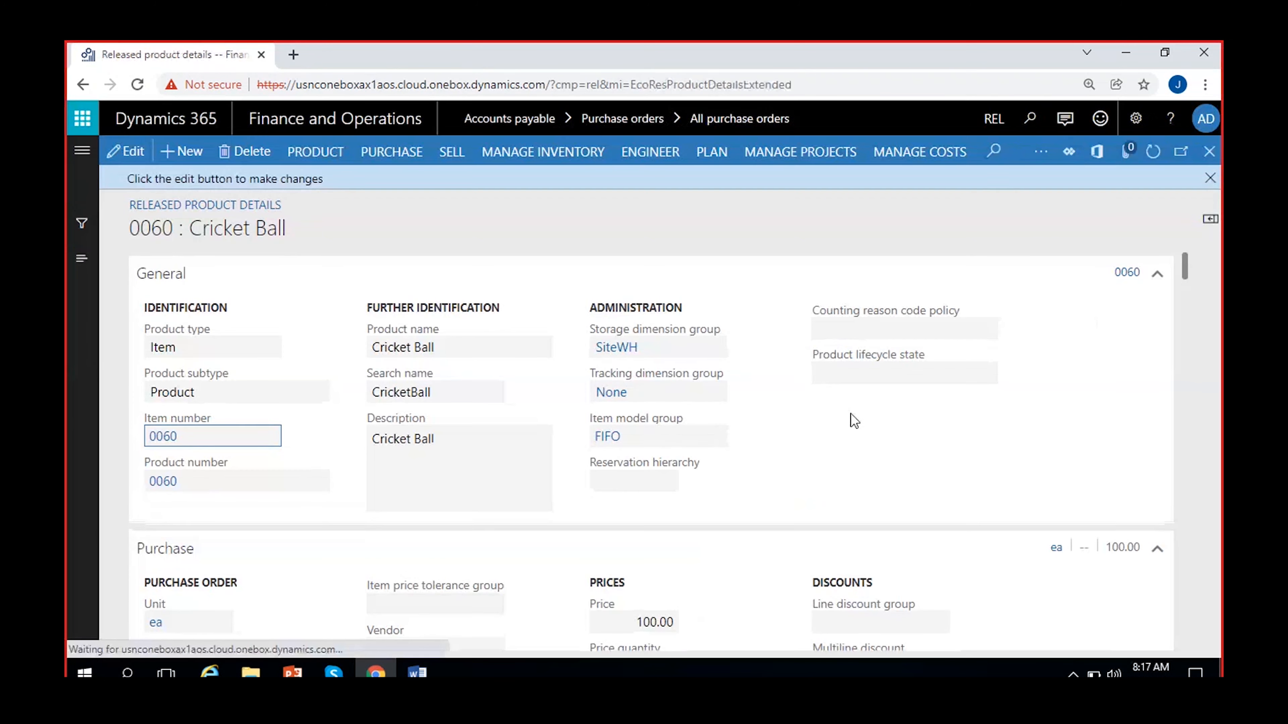
{"action": "scroll", "coordinate": [857, 416], "scroll_direction": "down", "scroll_amount": 5}
{"action": "left_click", "coordinate": [652, 412]}
{"action": "left_click", "coordinate": [634, 367]}
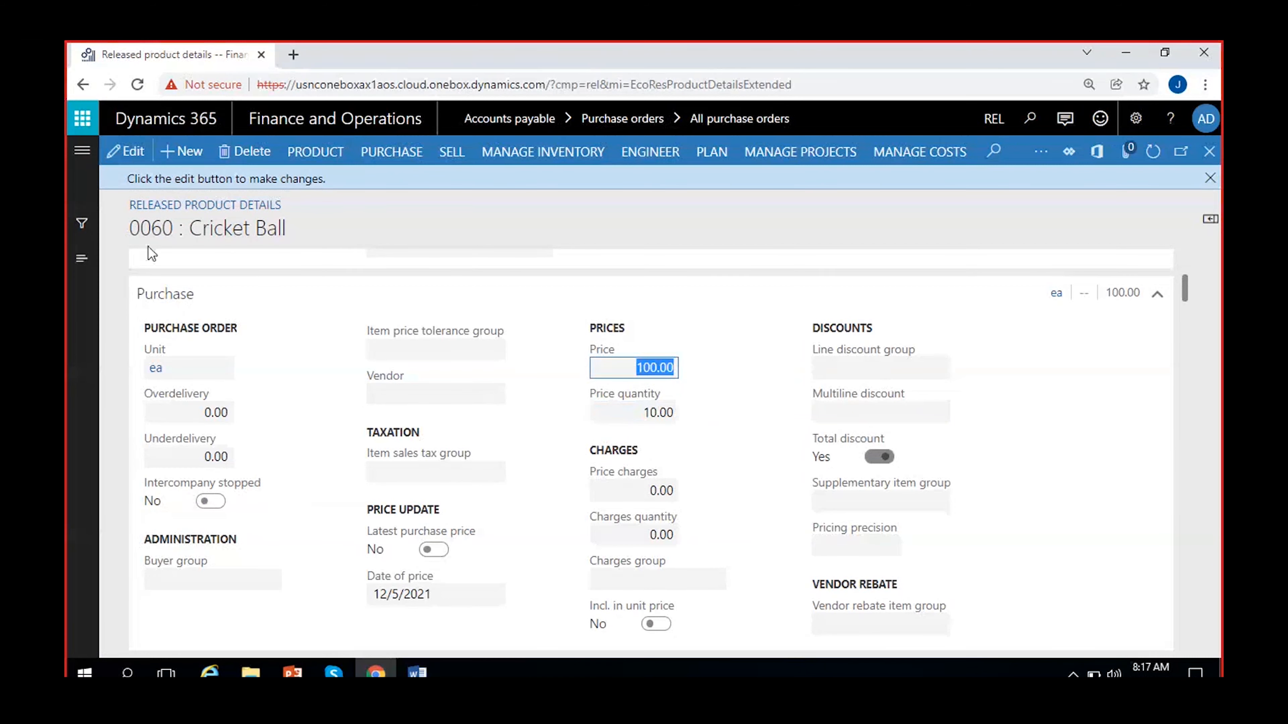
{"action": "left_click", "coordinate": [584, 361]}
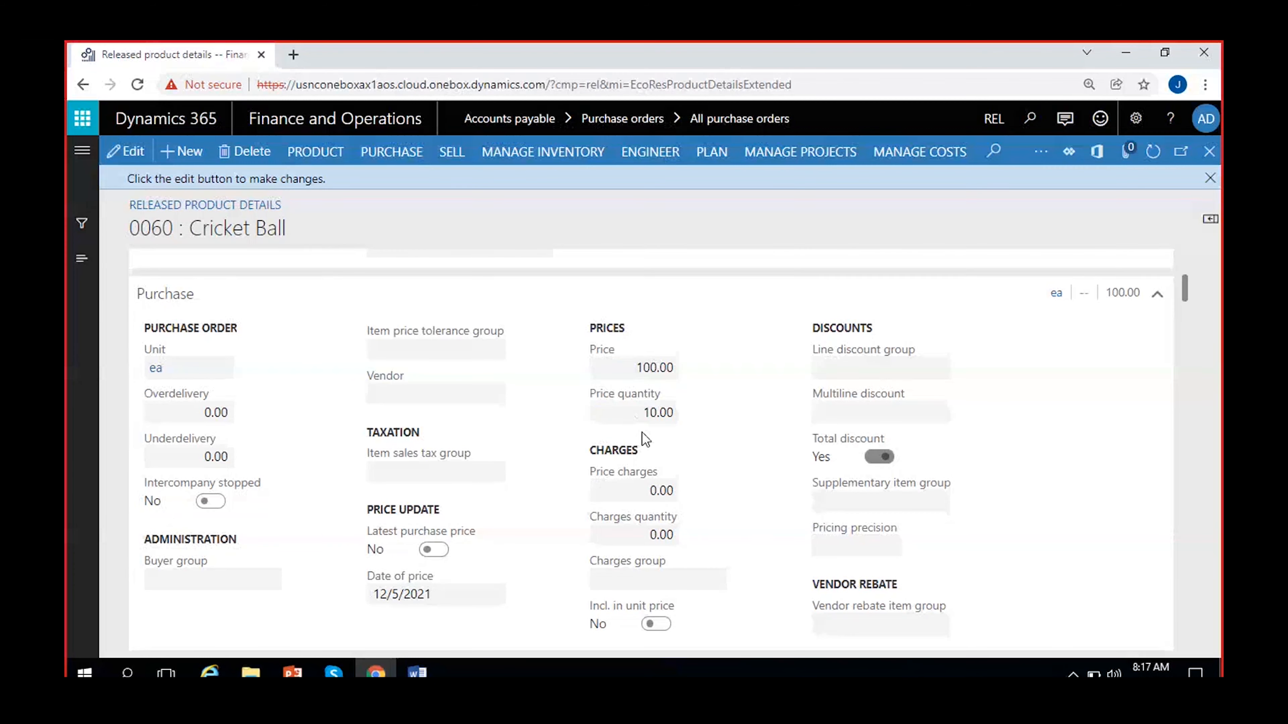
{"action": "key", "text": "F2"}
{"action": "scroll", "coordinate": [637, 421], "scroll_direction": "down", "scroll_amount": 3}
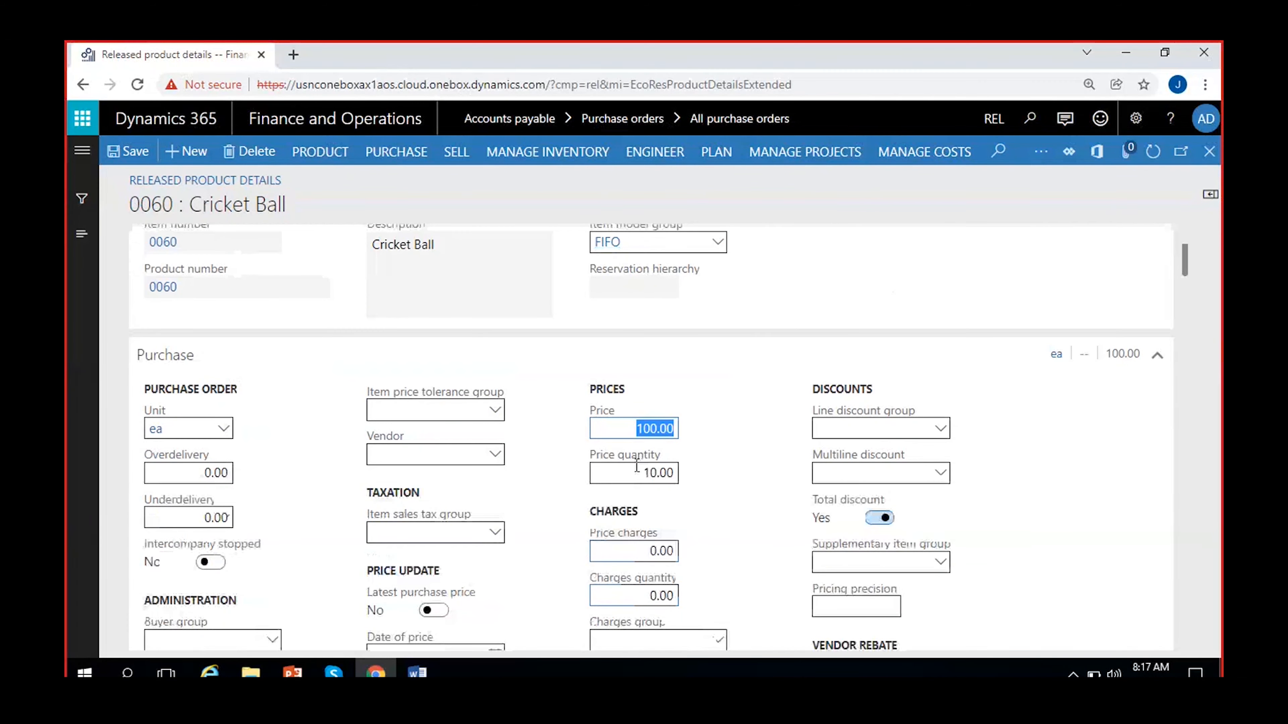
{"action": "key", "text": "Tab"}
{"action": "type", "text": "1"}
{"action": "left_click", "coordinate": [731, 494]}
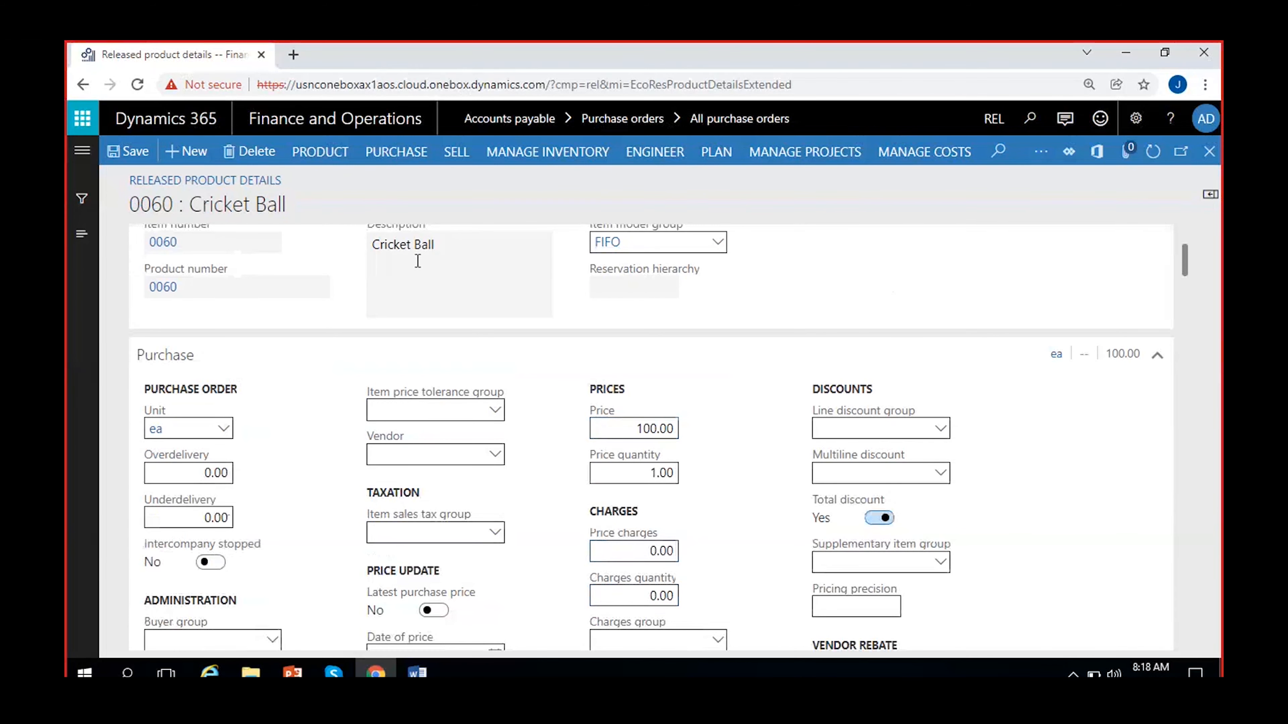
{"action": "left_click", "coordinate": [133, 153]}
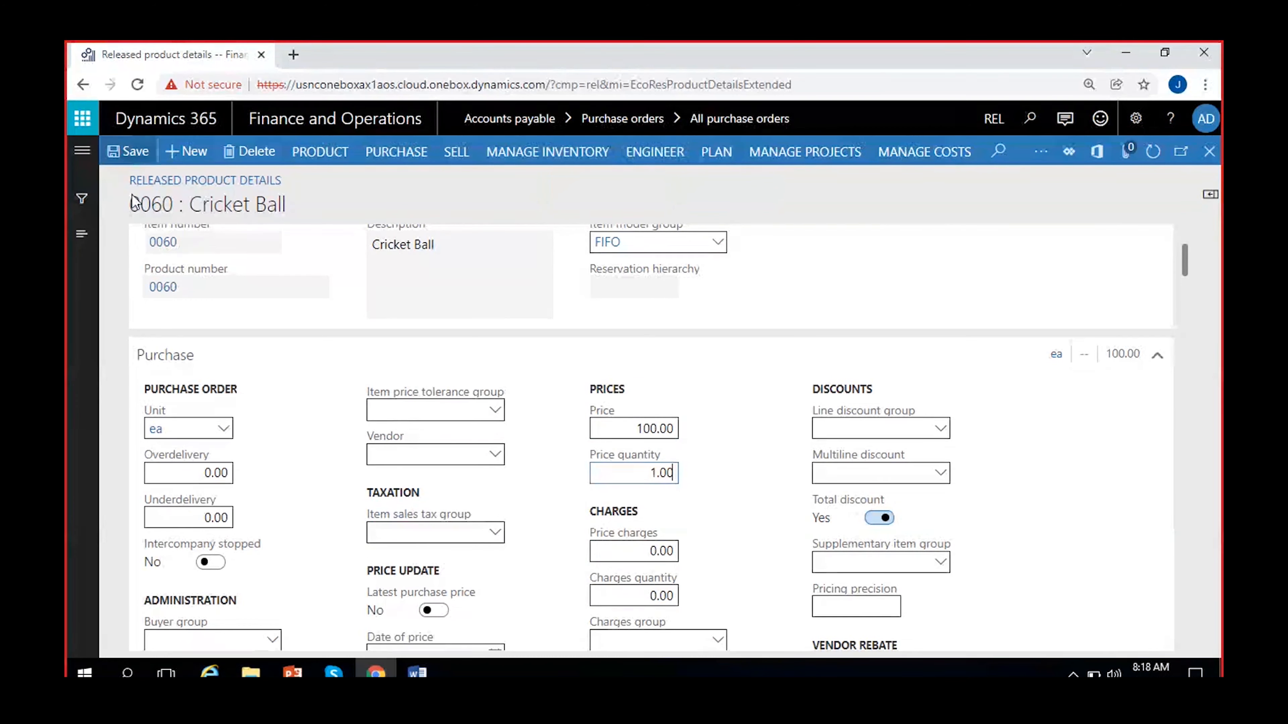
Step: Review Cricket Ball's sales settings, save the released product and return to the purchase order
{"action": "scroll", "coordinate": [417, 398], "scroll_direction": "down", "scroll_amount": 15}
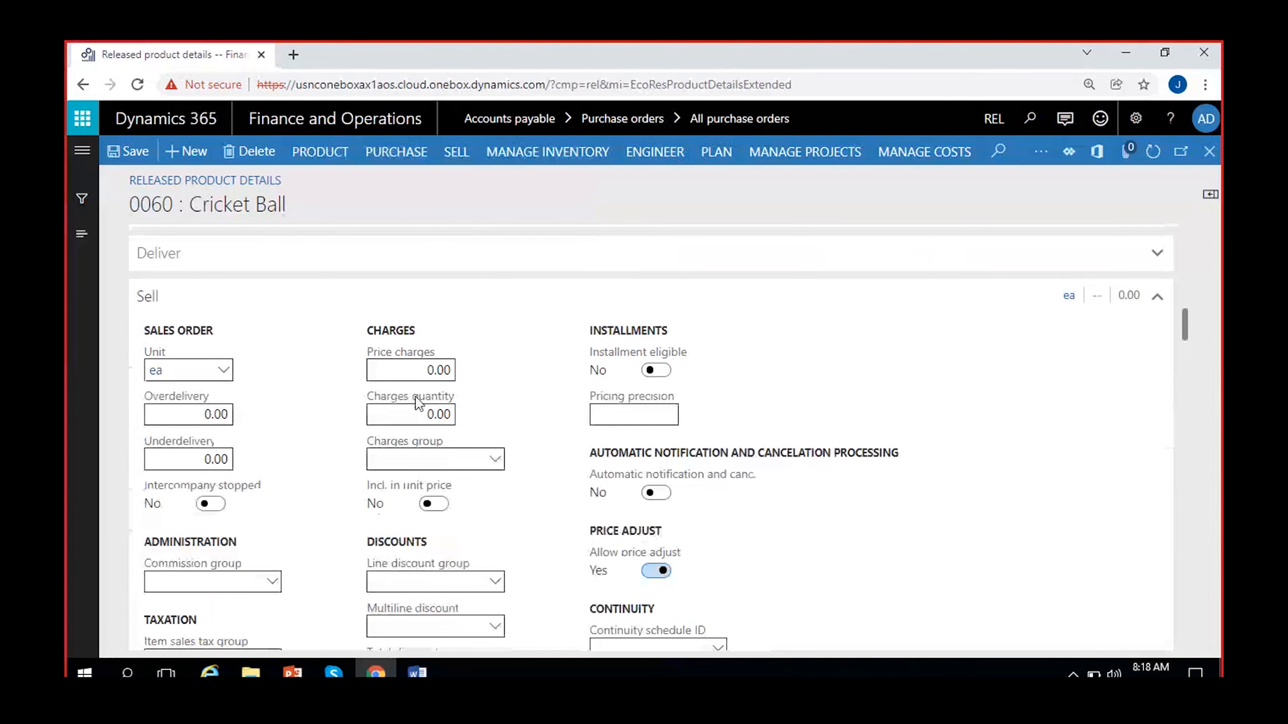
{"action": "scroll", "coordinate": [415, 396], "scroll_direction": "down", "scroll_amount": 5}
{"action": "scroll", "coordinate": [416, 396], "scroll_direction": "down", "scroll_amount": 2}
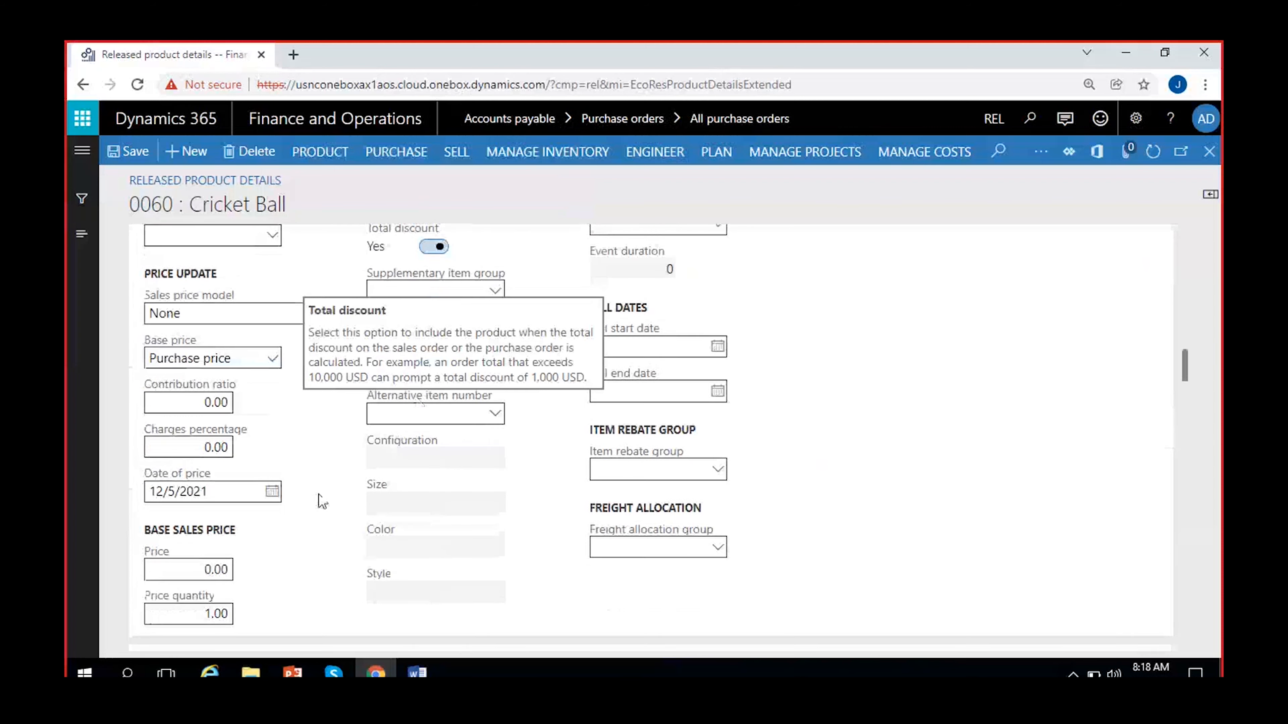
{"action": "scroll", "coordinate": [329, 502], "scroll_direction": "up", "scroll_amount": 15}
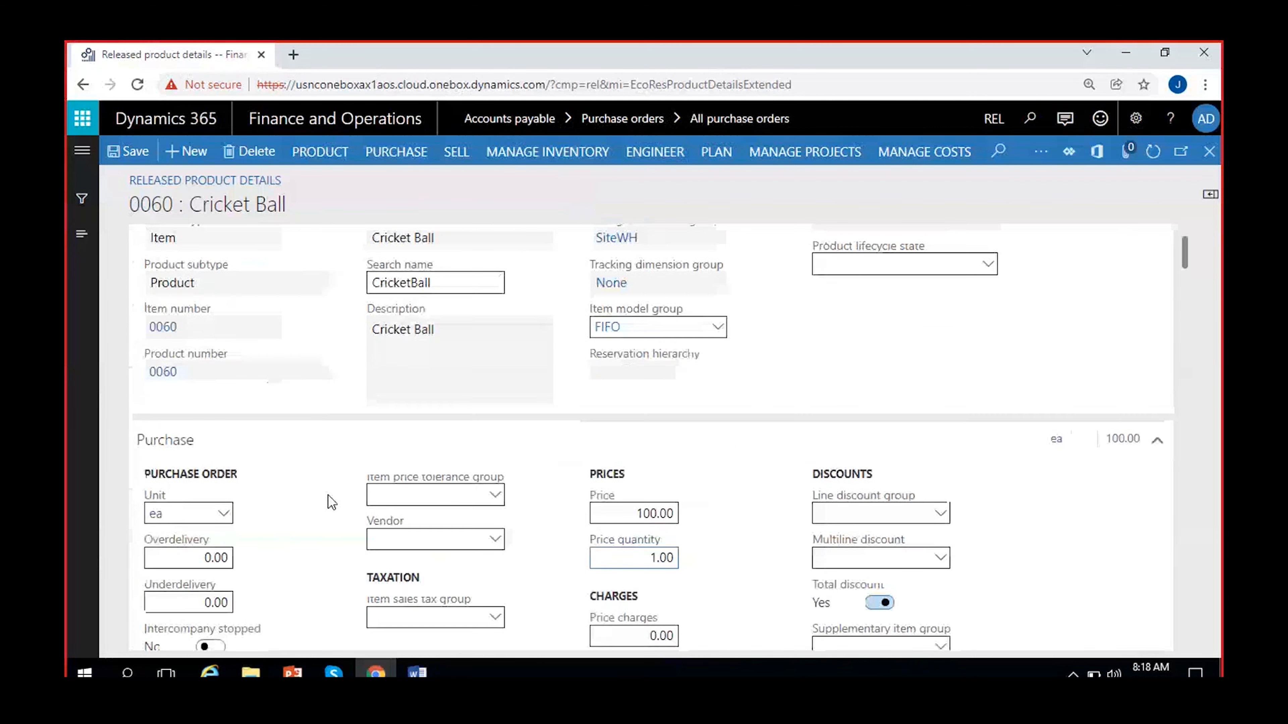
{"action": "left_click", "coordinate": [128, 151]}
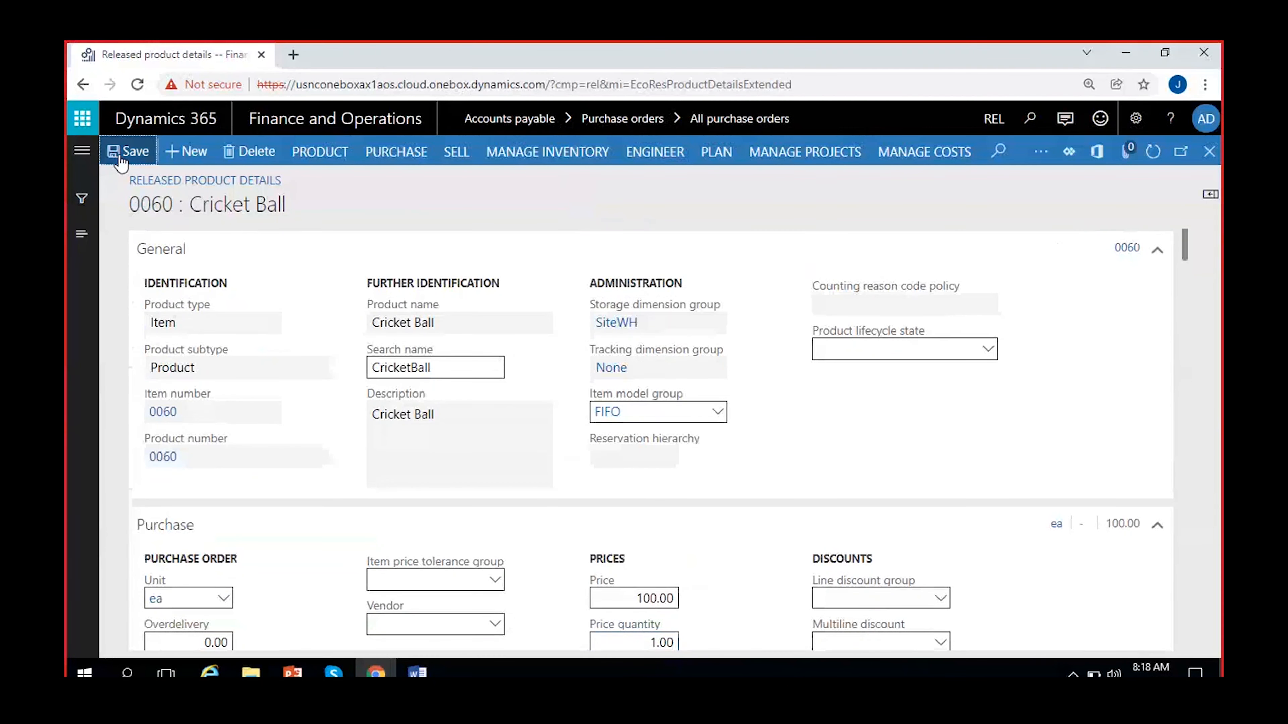
{"action": "left_click", "coordinate": [1209, 154]}
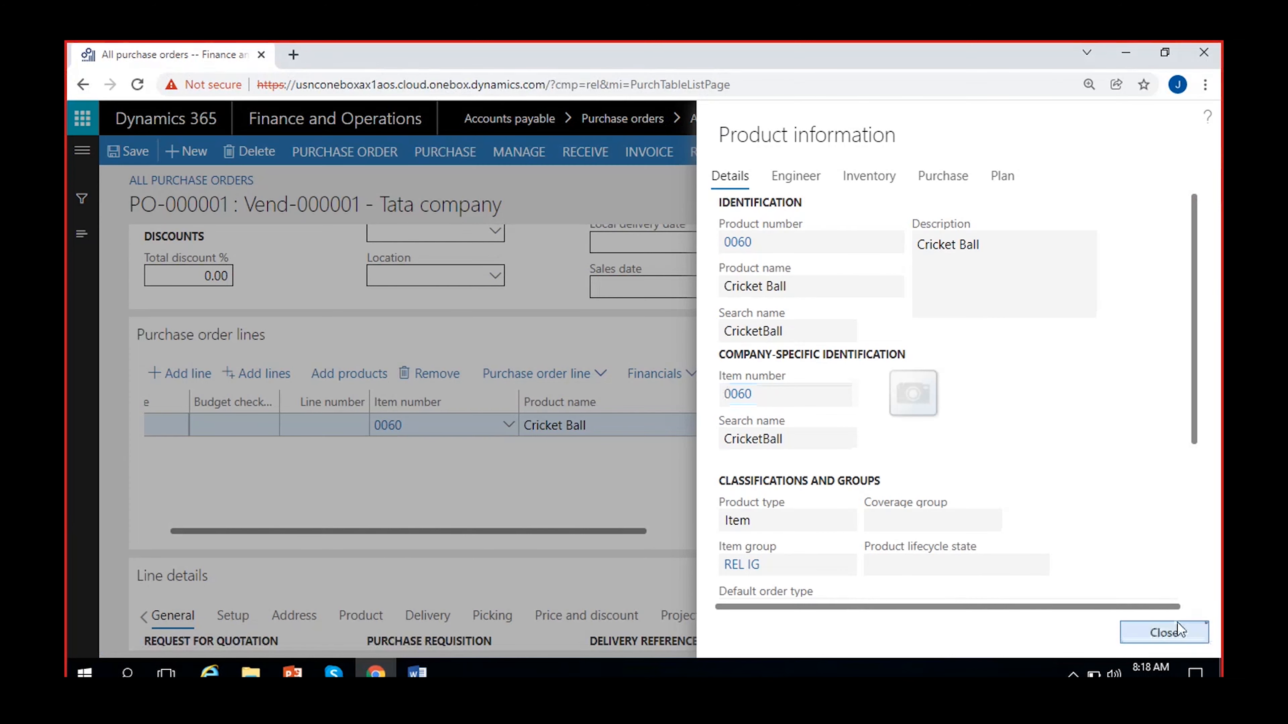
{"action": "left_click", "coordinate": [1176, 631]}
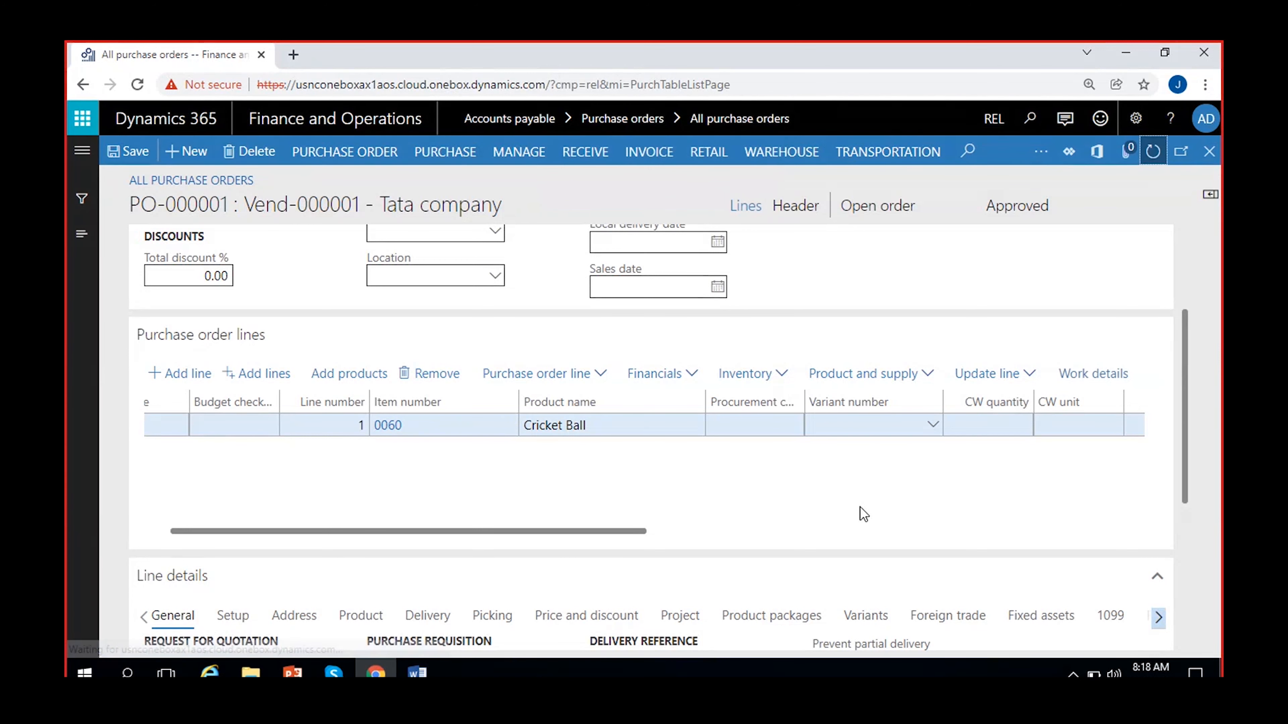
Step: Check the Cricket Ball line's price and net amount, and delete that line from the purchase order
{"action": "scroll", "coordinate": [663, 487], "scroll_direction": "right", "scroll_amount": 8}
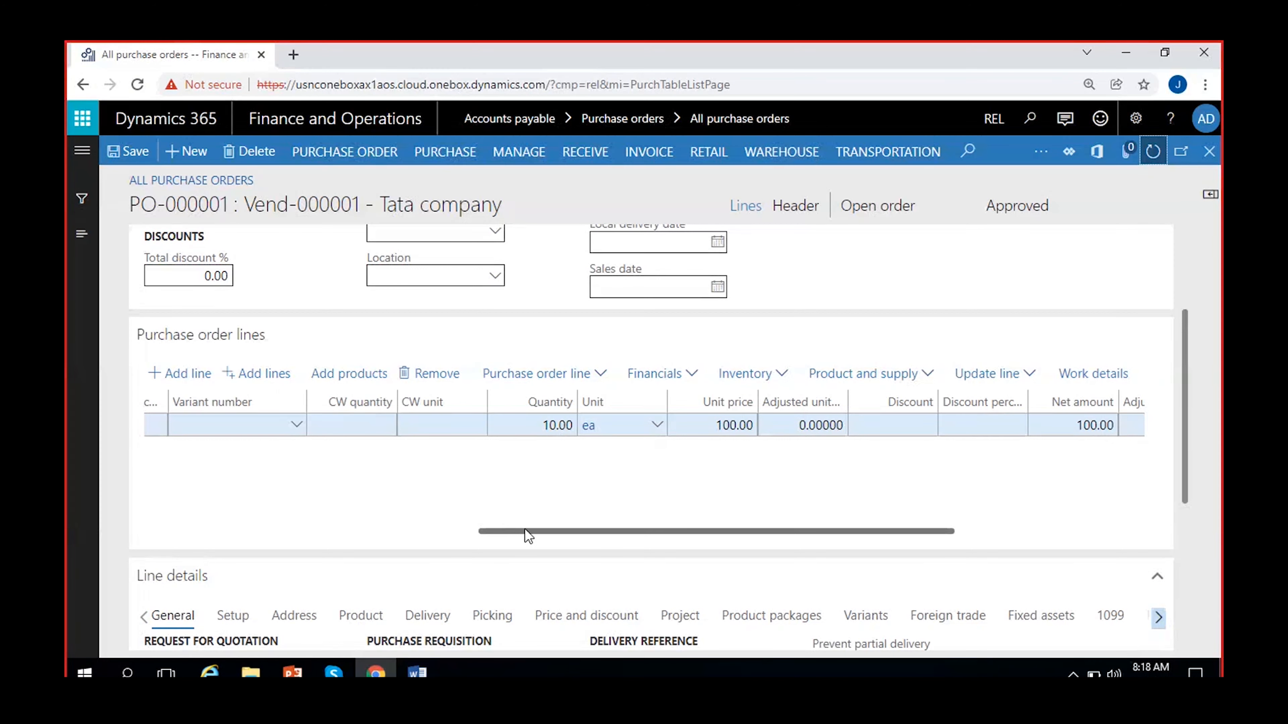
{"action": "left_click_drag", "start_coordinate": [520, 533], "coordinate": [178, 451]}
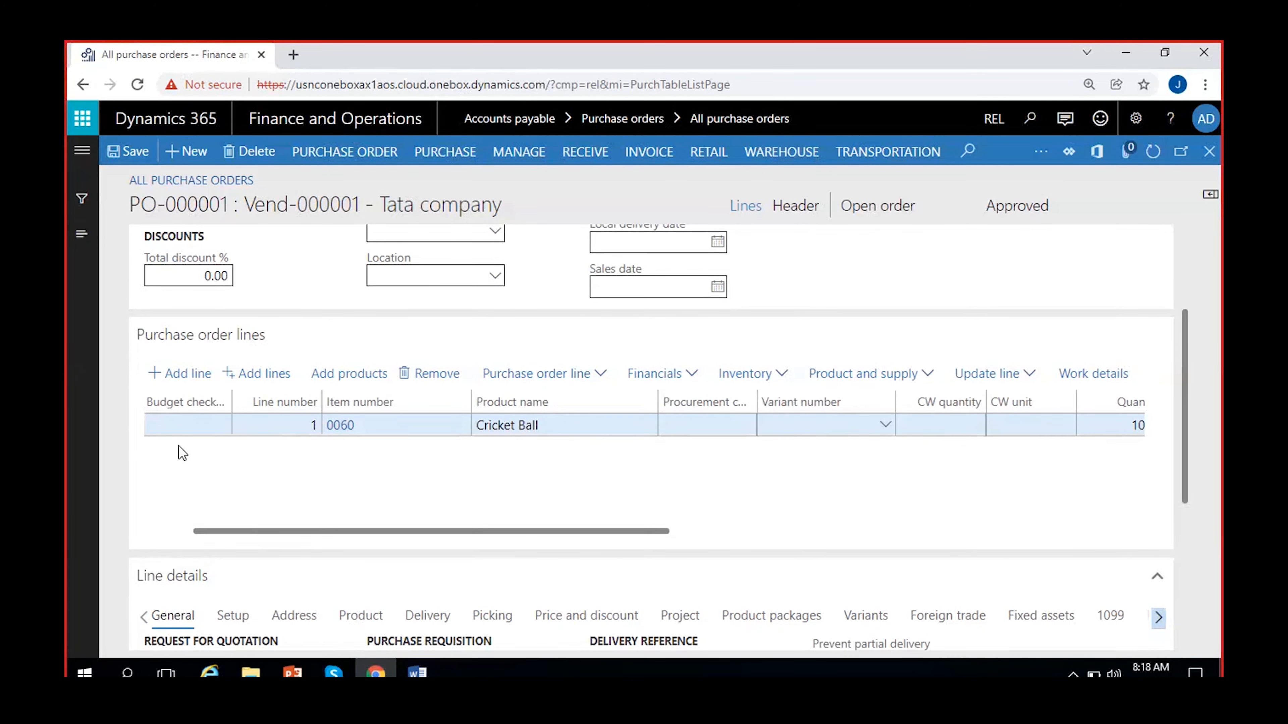
{"action": "left_click_drag", "start_coordinate": [246, 530], "coordinate": [198, 529]}
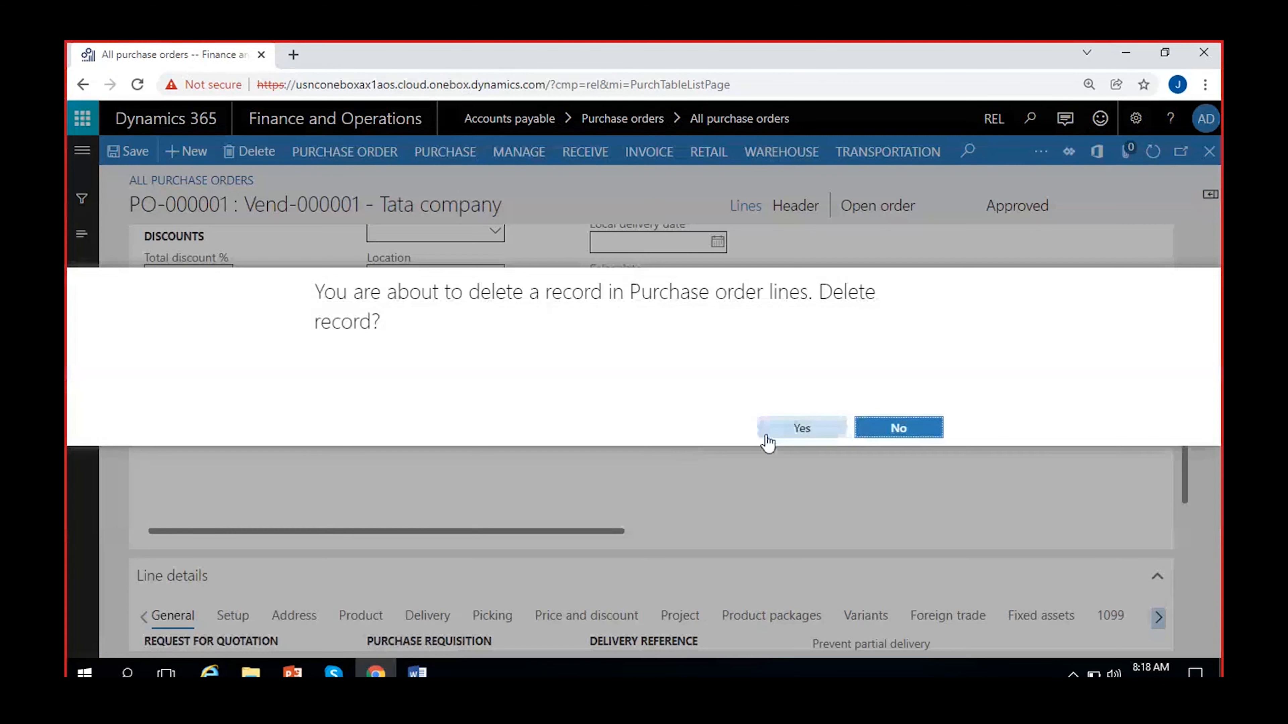
{"action": "left_click", "coordinate": [781, 434]}
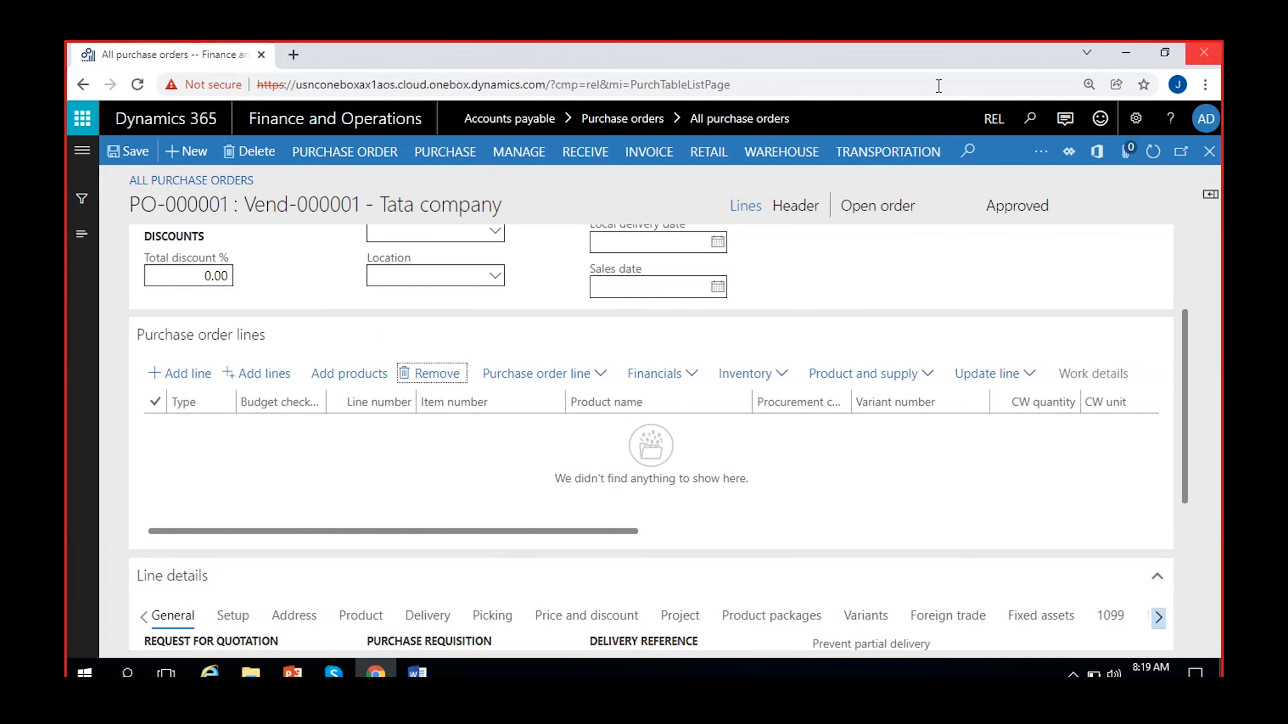
Step: Add a purchase order line for Cricket Ball, item 0060, with a quantity of 10
{"action": "left_click", "coordinate": [177, 381]}
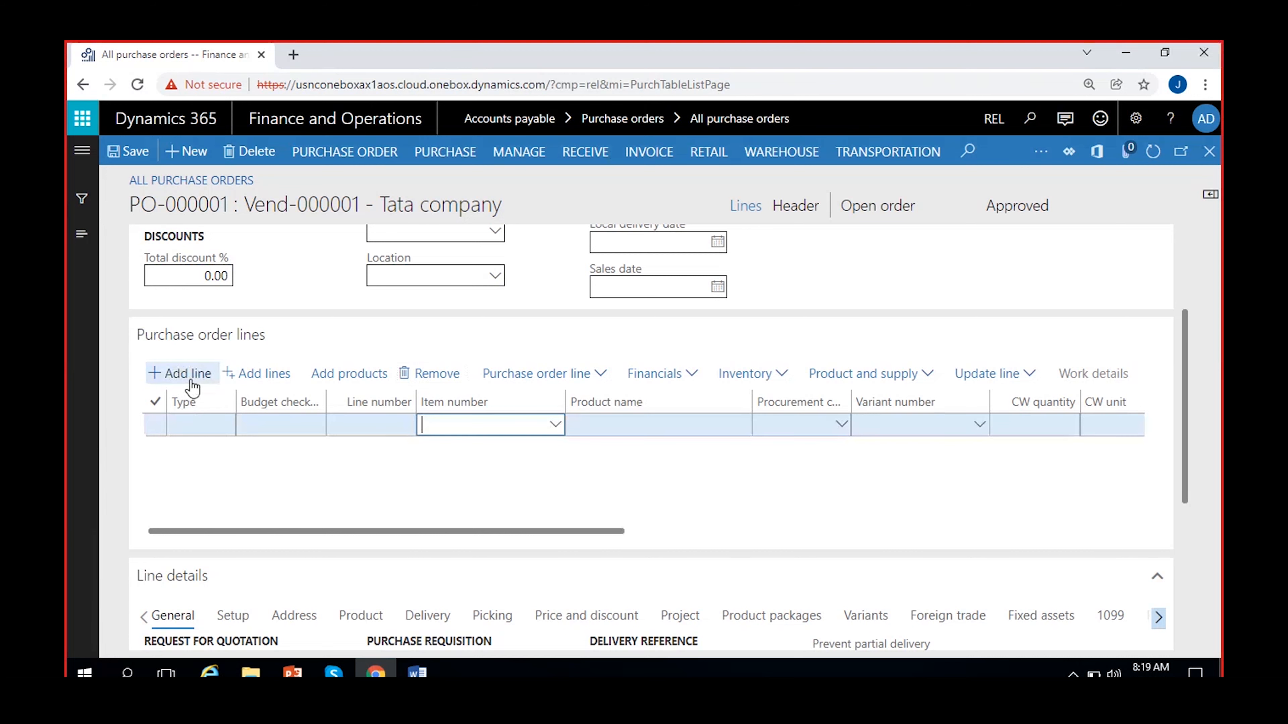
{"action": "left_click", "coordinate": [558, 427]}
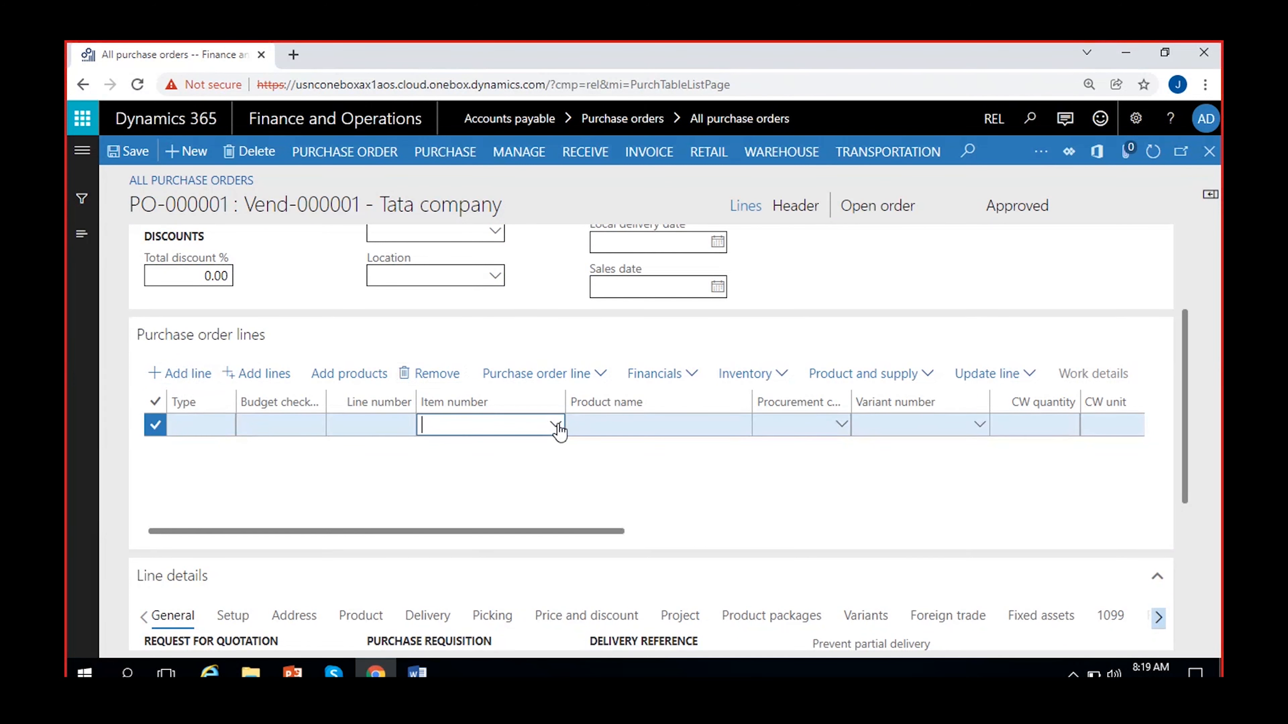
{"action": "left_click", "coordinate": [591, 474]}
{"action": "scroll", "coordinate": [516, 471], "scroll_direction": "right", "scroll_amount": 5}
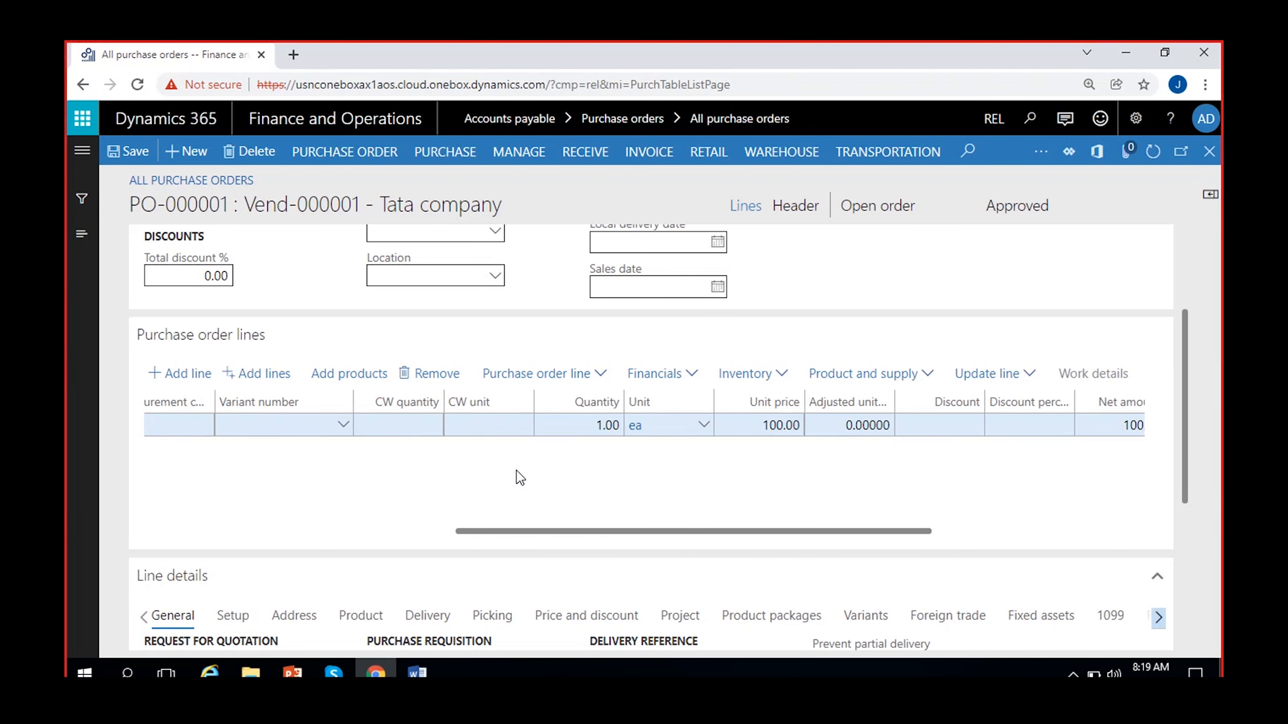
{"action": "left_click", "coordinate": [604, 426]}
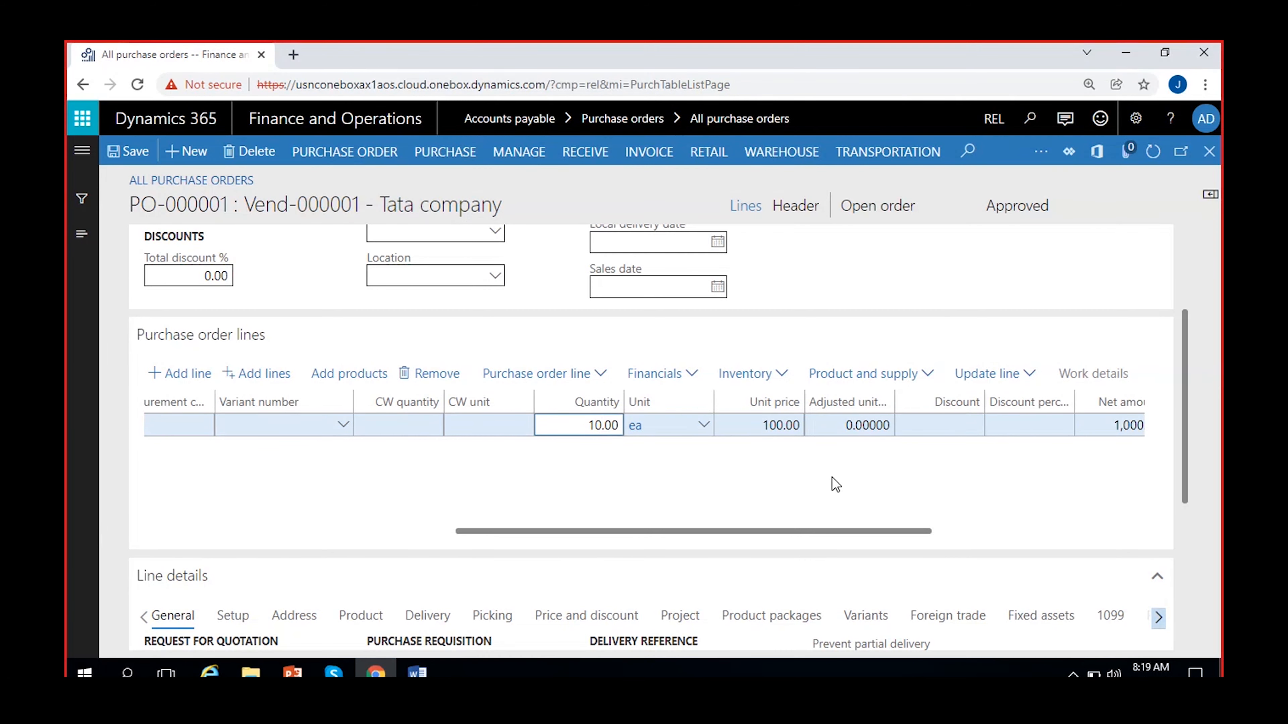
{"action": "scroll", "coordinate": [650, 403], "scroll_direction": "right", "scroll_amount": 2}
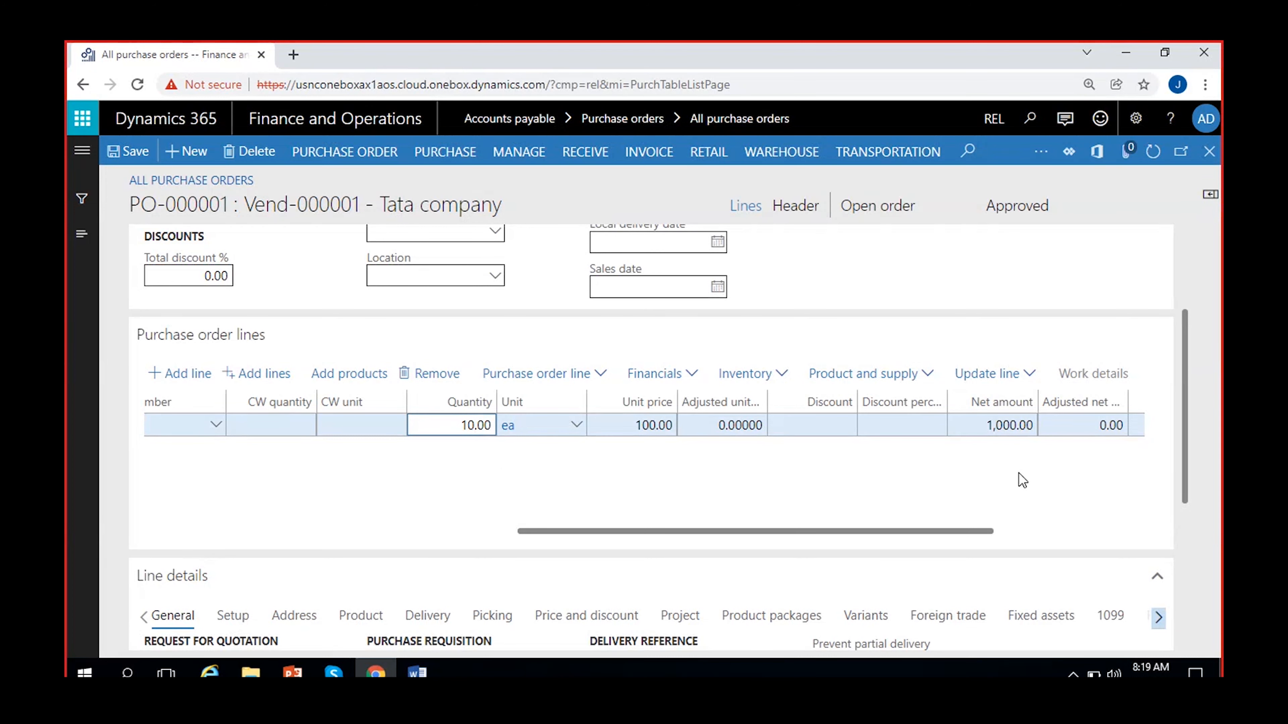
{"action": "left_click", "coordinate": [503, 431]}
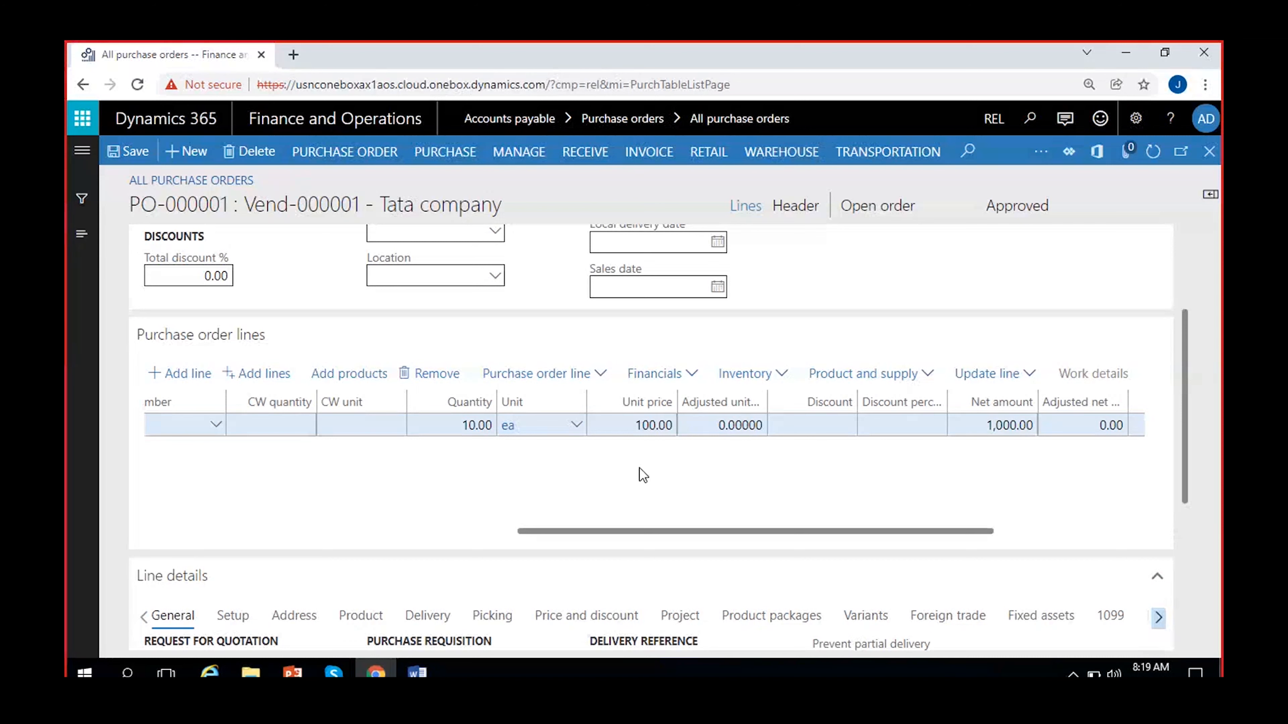
Step: Set the Cricket Ball line's unit price to 120 and check its net amount
{"action": "left_click", "coordinate": [654, 425]}
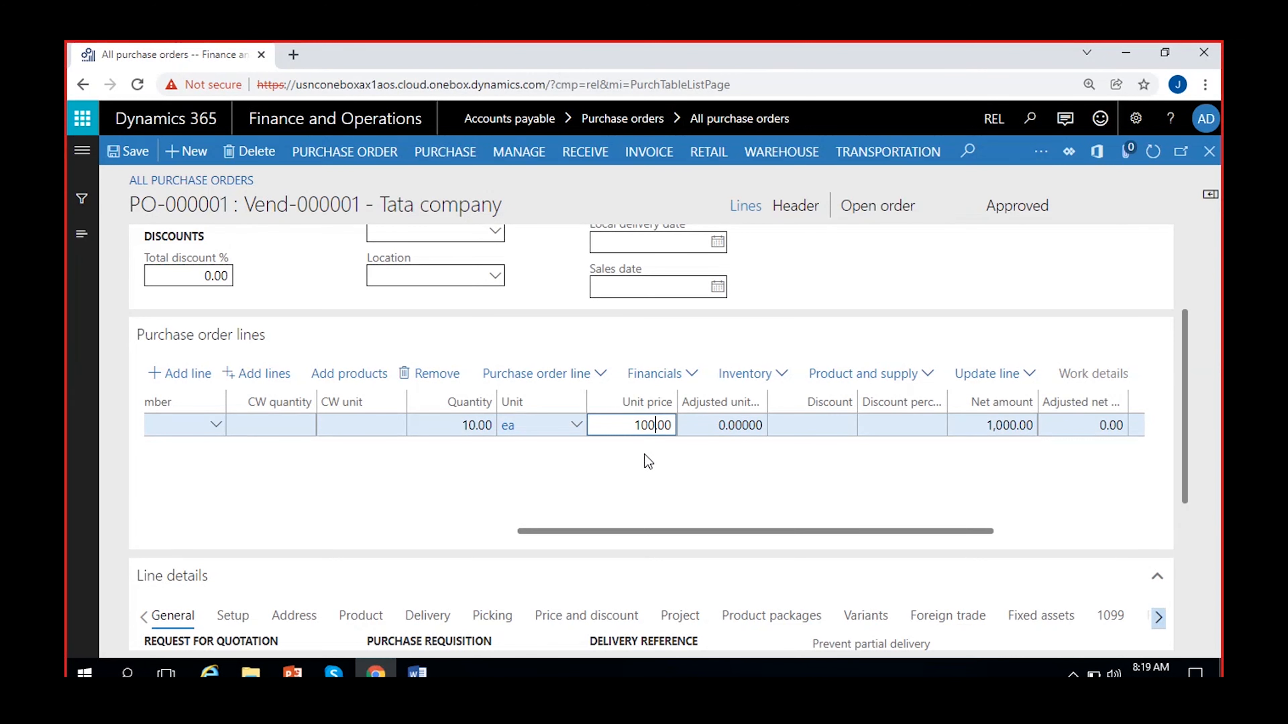
{"action": "key", "text": "Left"}
{"action": "key", "text": "BackSpace"}
{"action": "type", "text": "2"}
{"action": "scroll", "coordinate": [1014, 477], "scroll_direction": "right", "scroll_amount": 5}
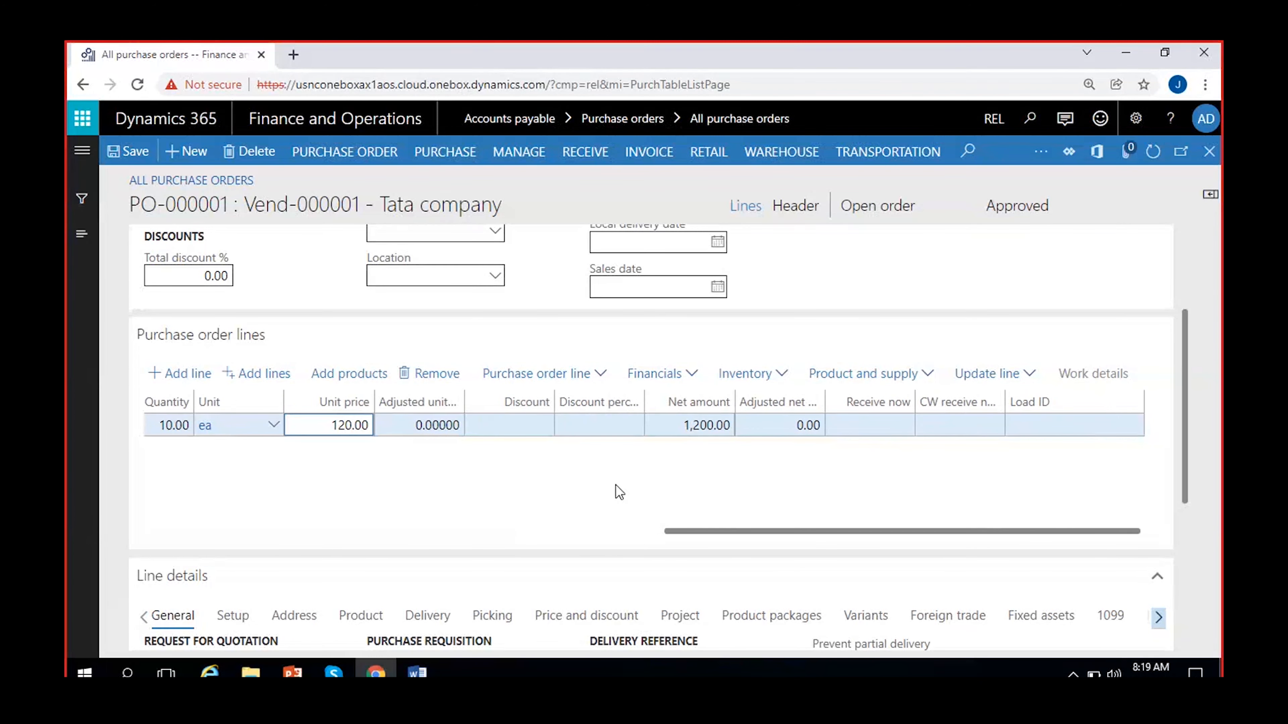
Step: Set the Cricket Ball line's unit price back to 100 and save the purchase order
{"action": "scroll", "coordinate": [607, 481], "scroll_direction": "left", "scroll_amount": 5}
{"action": "key", "text": "BackSpace"}
{"action": "type", "text": "0"}
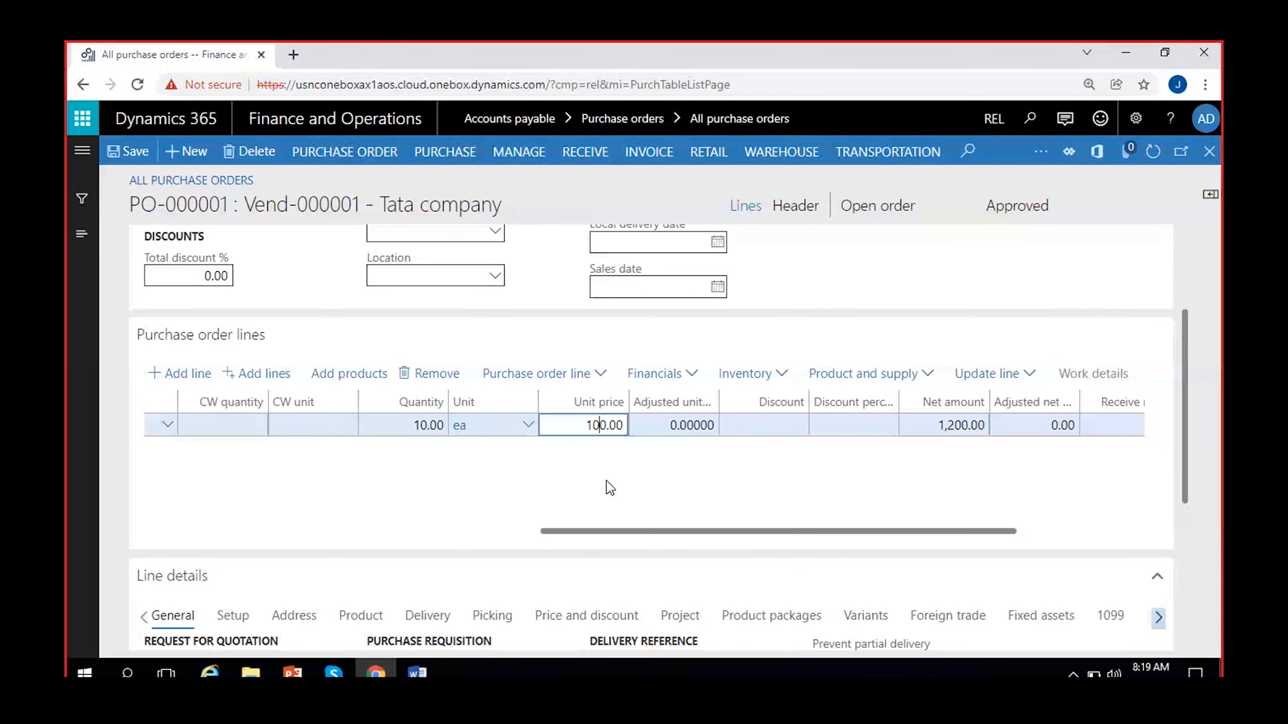
{"action": "left_click", "coordinate": [127, 152]}
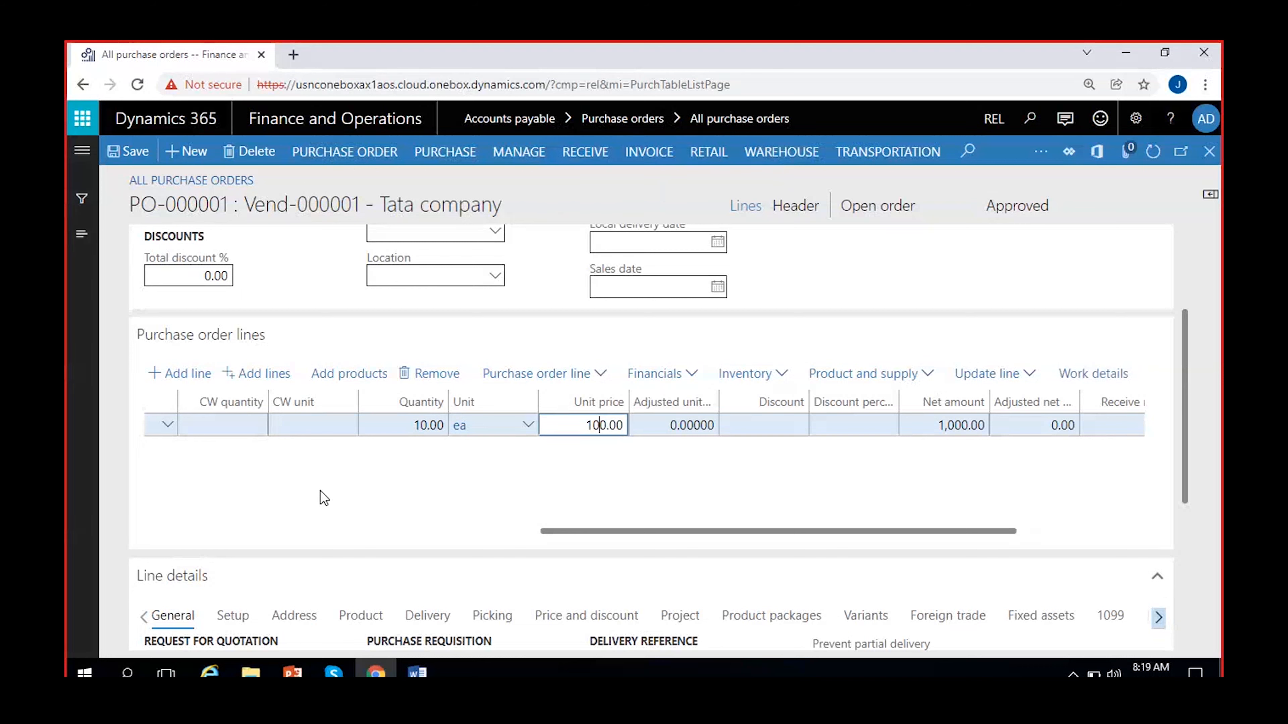
Step: Add a second purchase order line for Leather Cricket Ball, item 0061, with a quantity of 5
{"action": "left_click", "coordinate": [177, 376]}
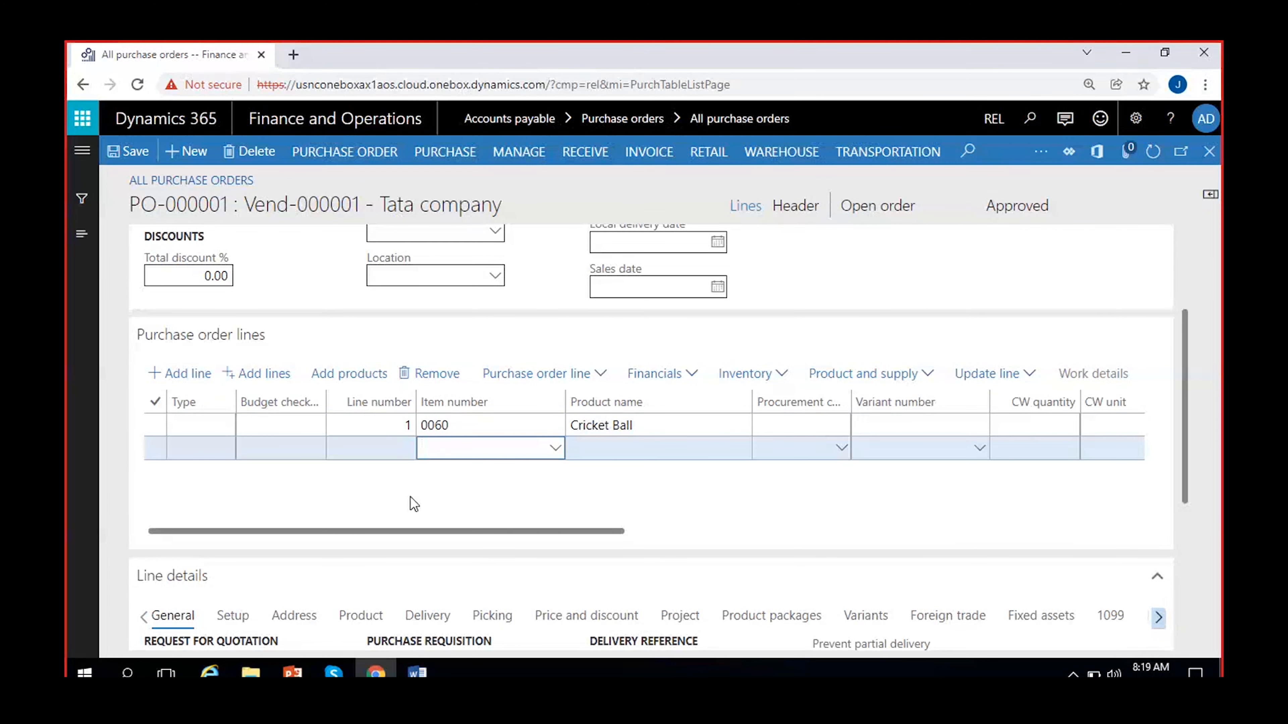
{"action": "left_click", "coordinate": [556, 449]}
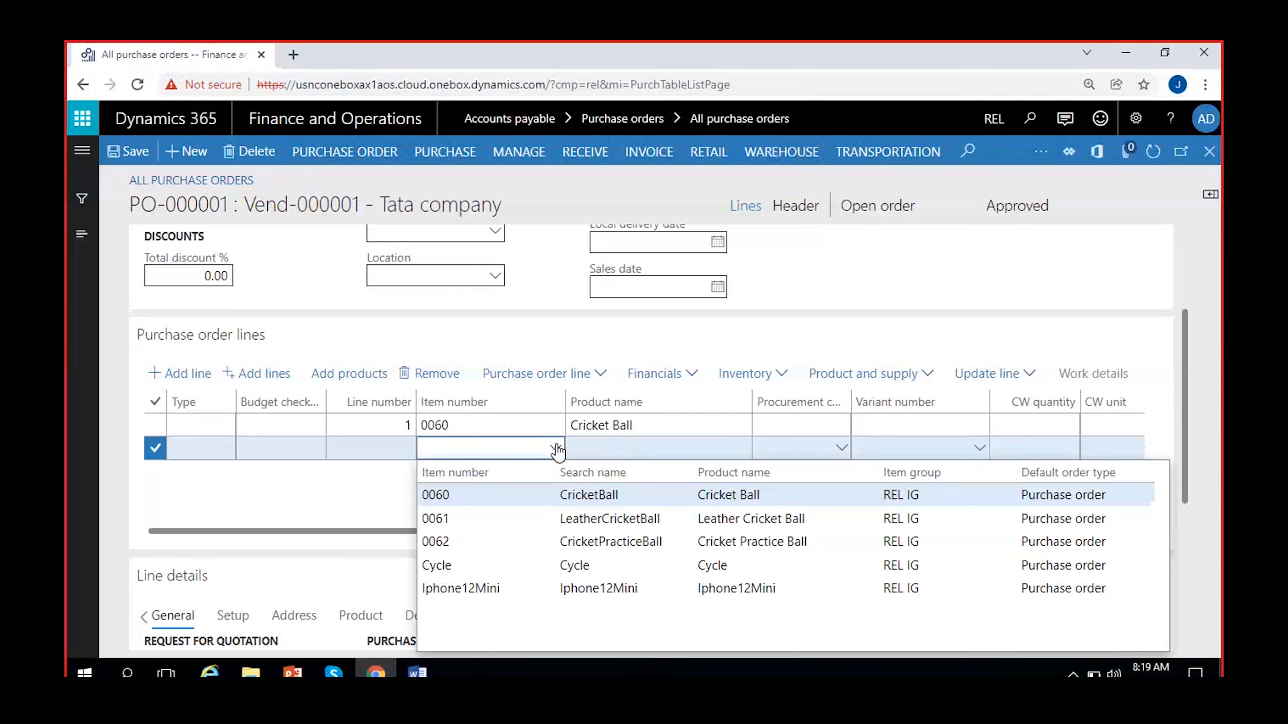
{"action": "left_click", "coordinate": [630, 520]}
{"action": "left_click", "coordinate": [630, 521]}
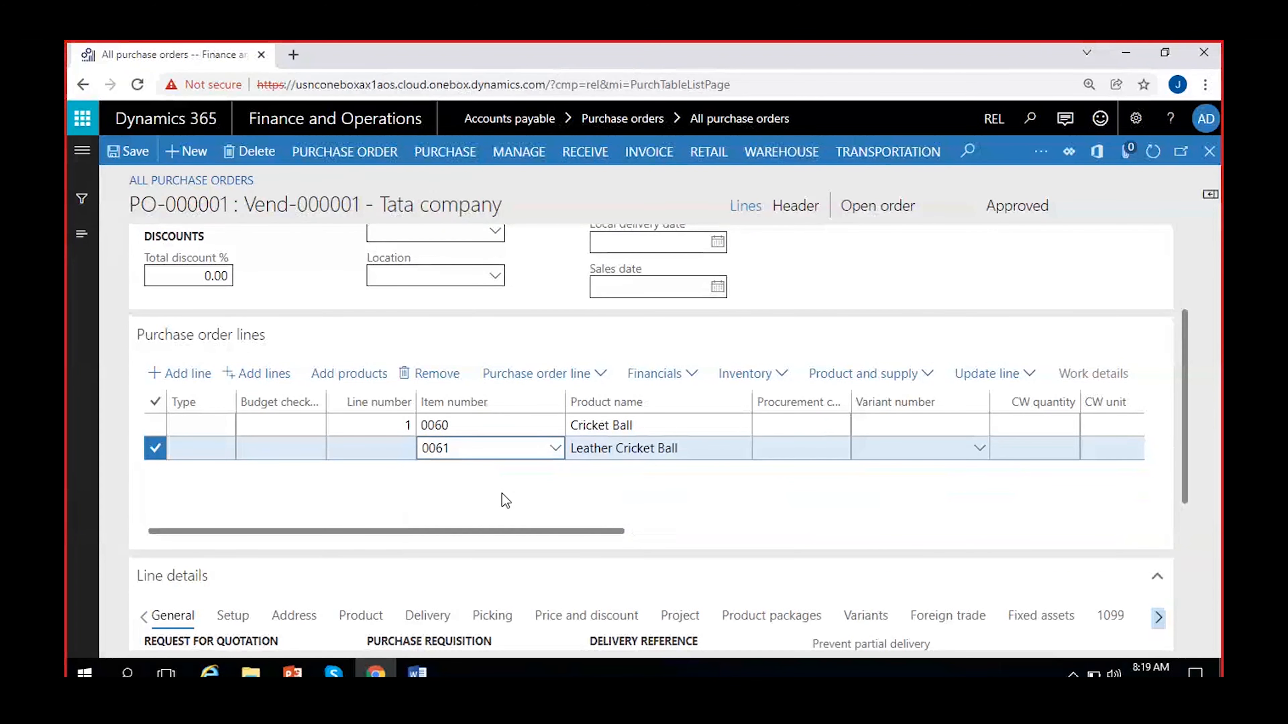
{"action": "scroll", "coordinate": [502, 493], "scroll_direction": "right", "scroll_amount": 10}
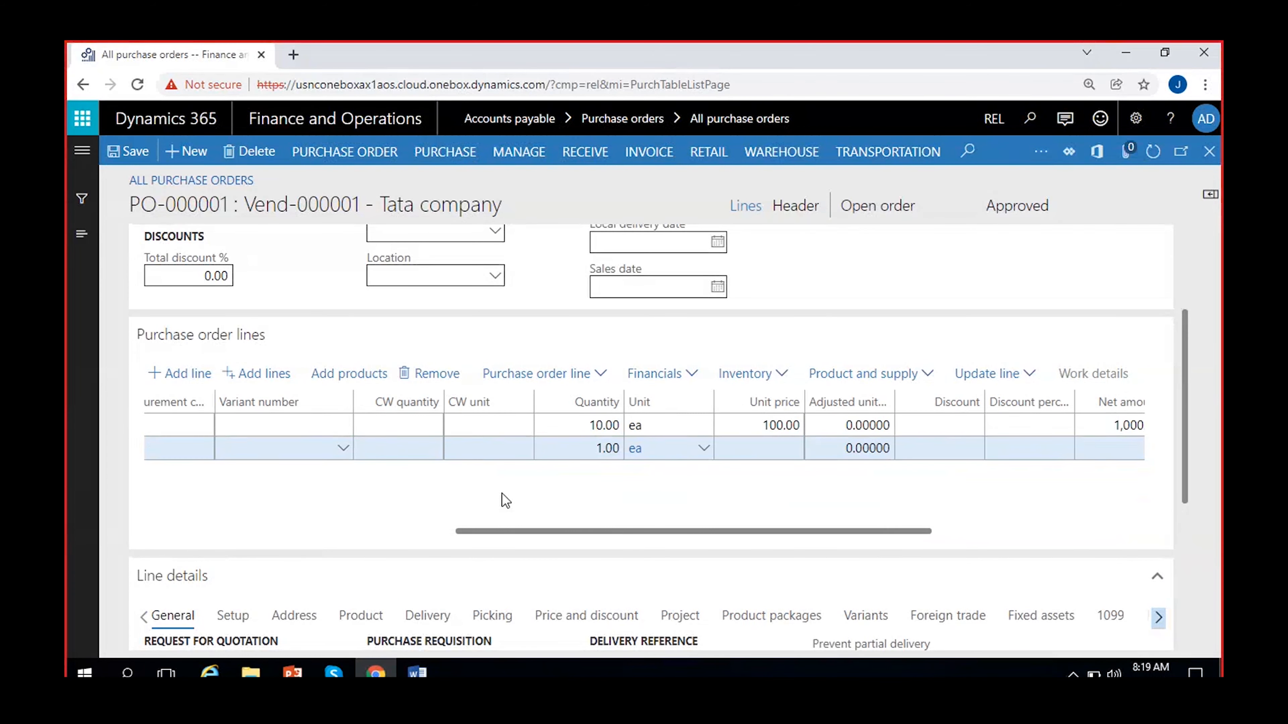
{"action": "left_click", "coordinate": [604, 448]}
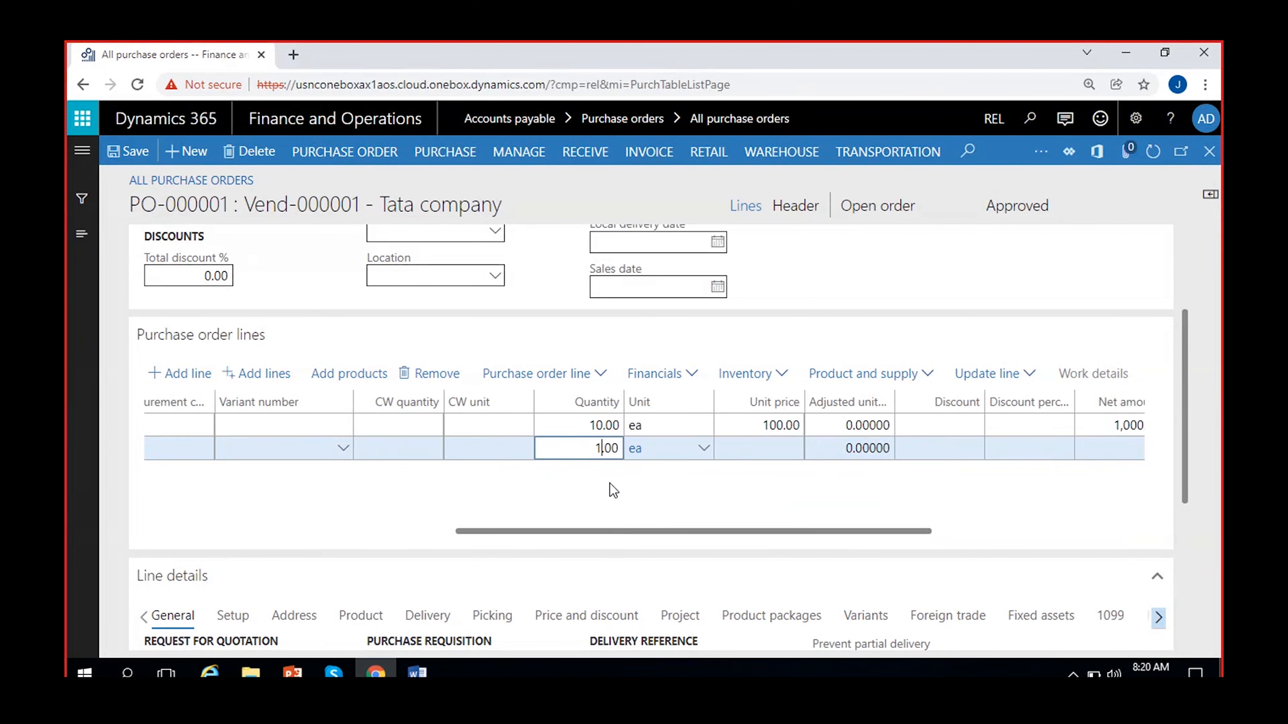
{"action": "type", "text": "5"}
Step: Set the Leather Cricket Ball line's unit price to 150 and save the purchase order
{"action": "left_click", "coordinate": [747, 448]}
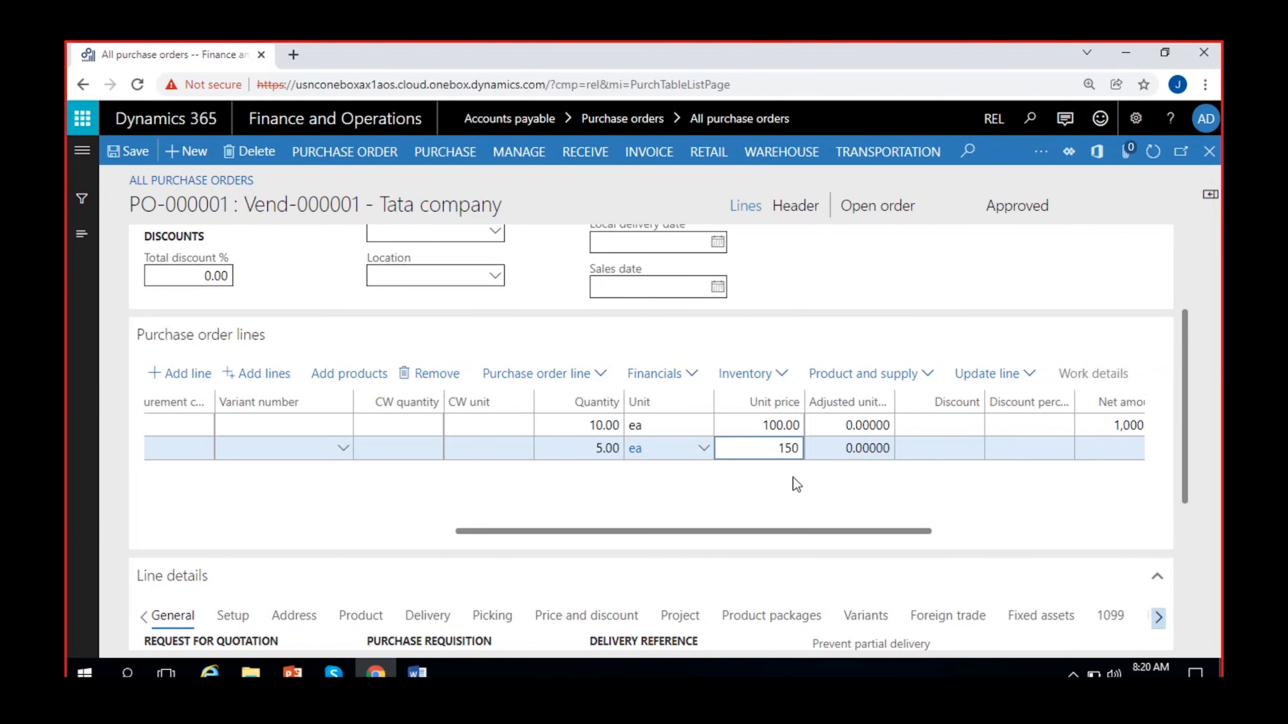
{"action": "left_click", "coordinate": [829, 486]}
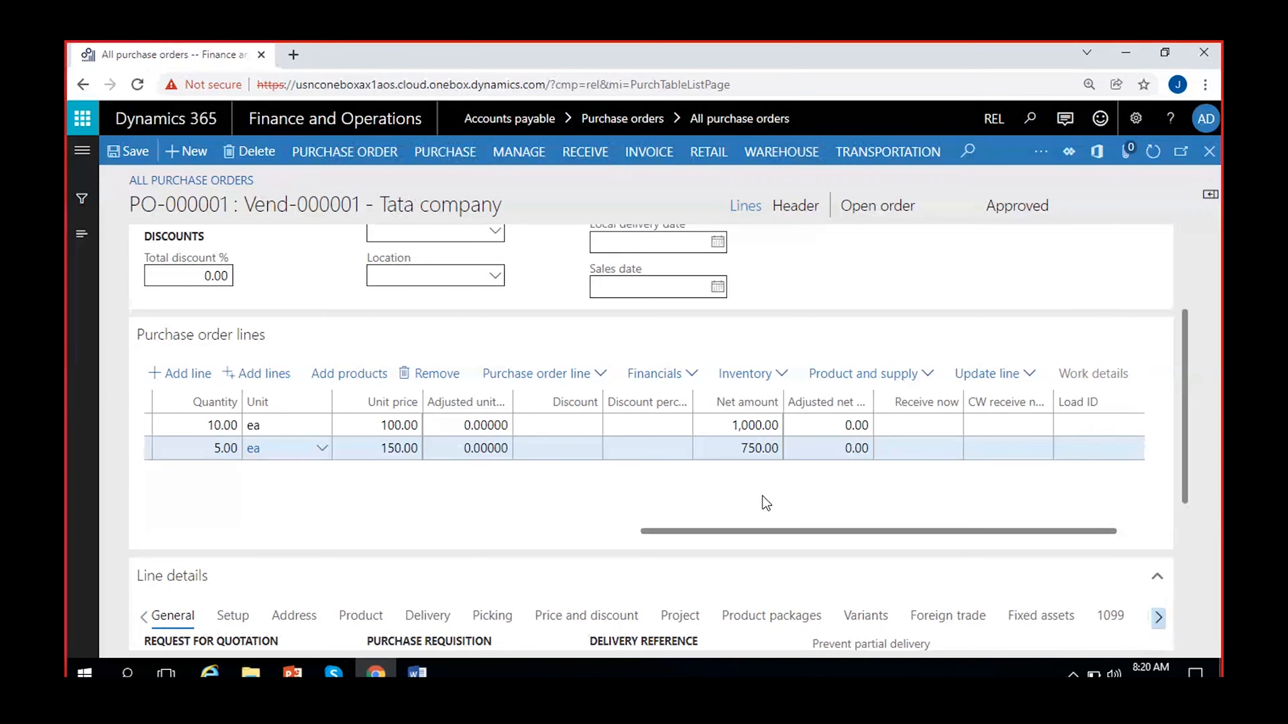
{"action": "scroll", "coordinate": [646, 491], "scroll_direction": "left", "scroll_amount": 10}
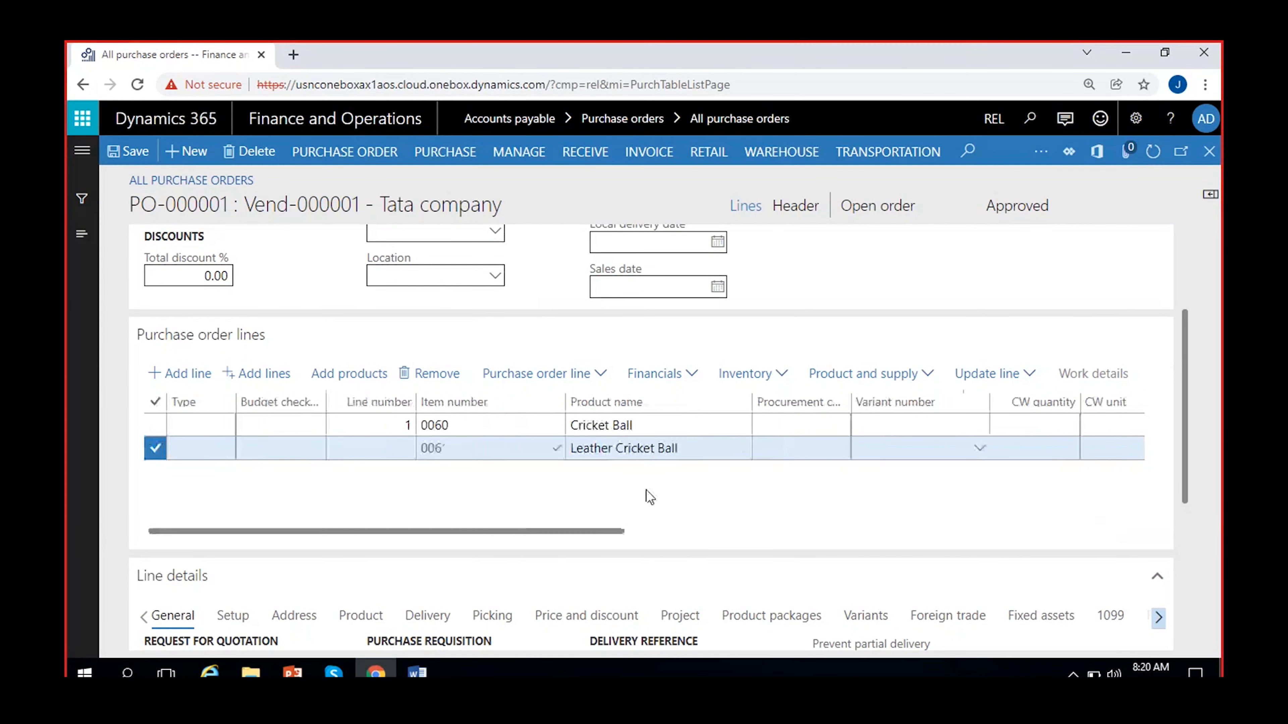
{"action": "left_click", "coordinate": [130, 150]}
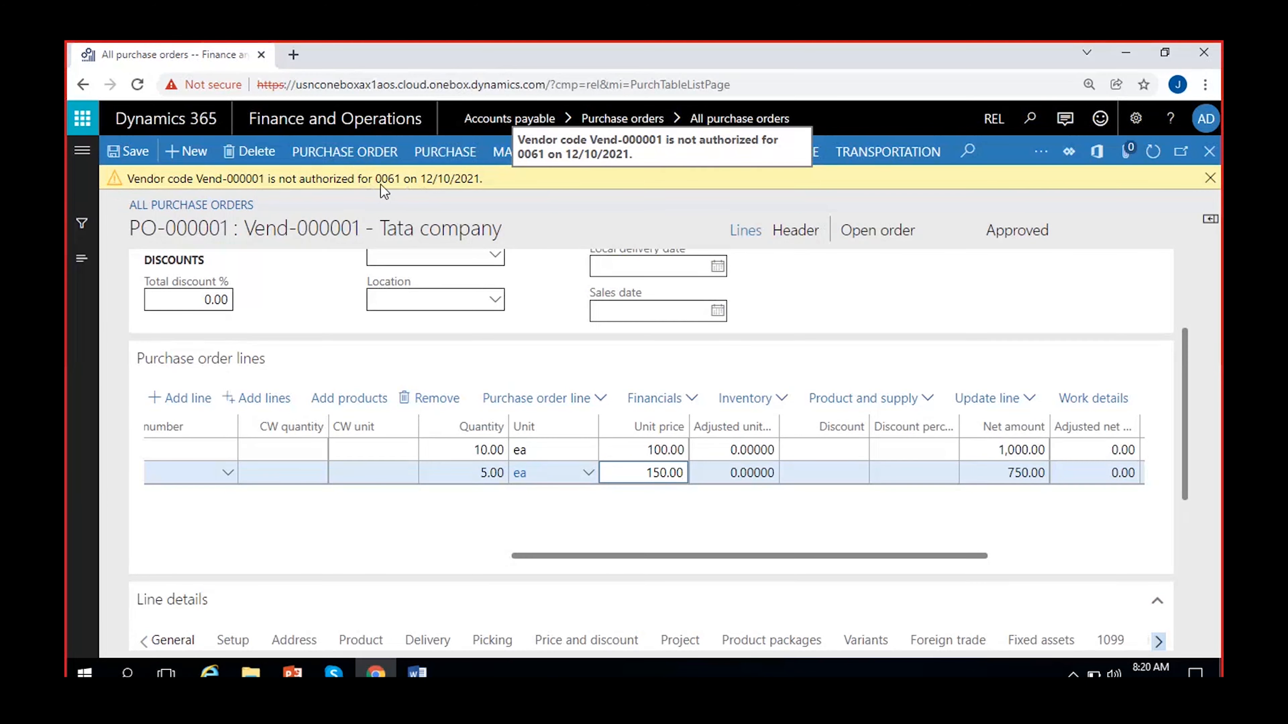
Step: Dismiss the message bar and delete the Leather Cricket Ball line, item 0061, from the purchase order
{"action": "left_click_drag", "start_coordinate": [566, 556], "coordinate": [223, 558]}
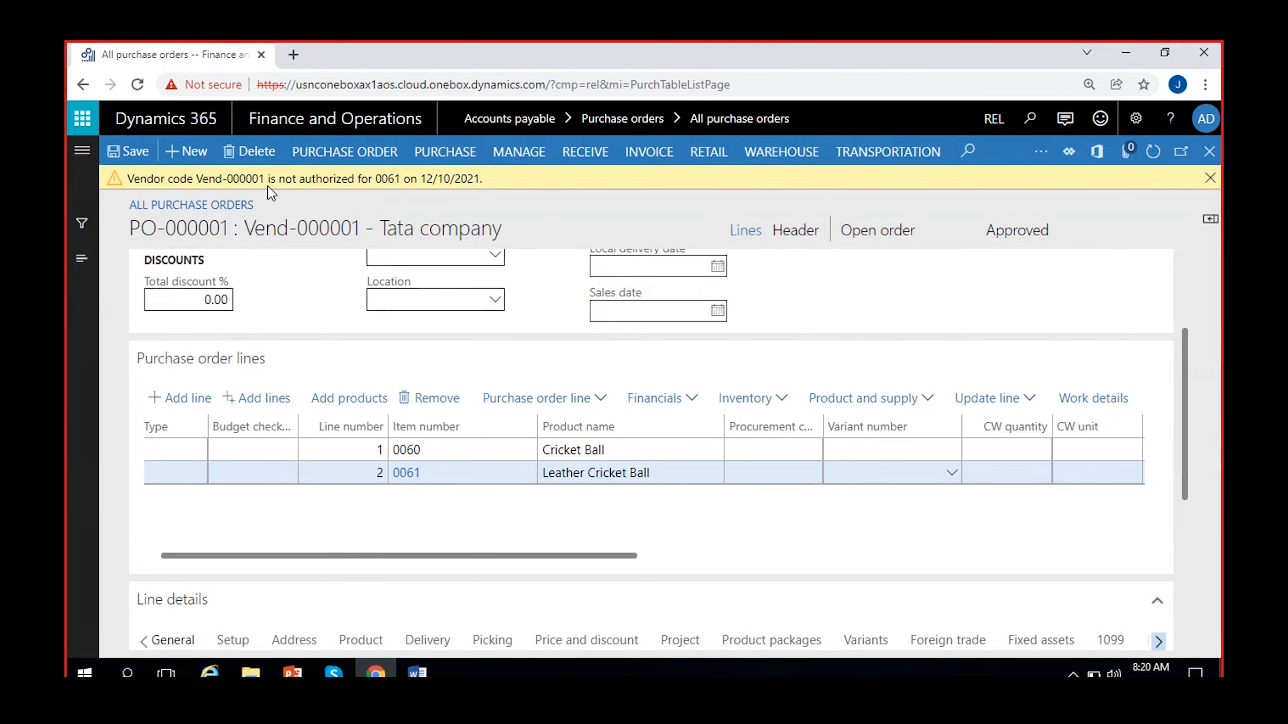
{"action": "left_click", "coordinate": [469, 448]}
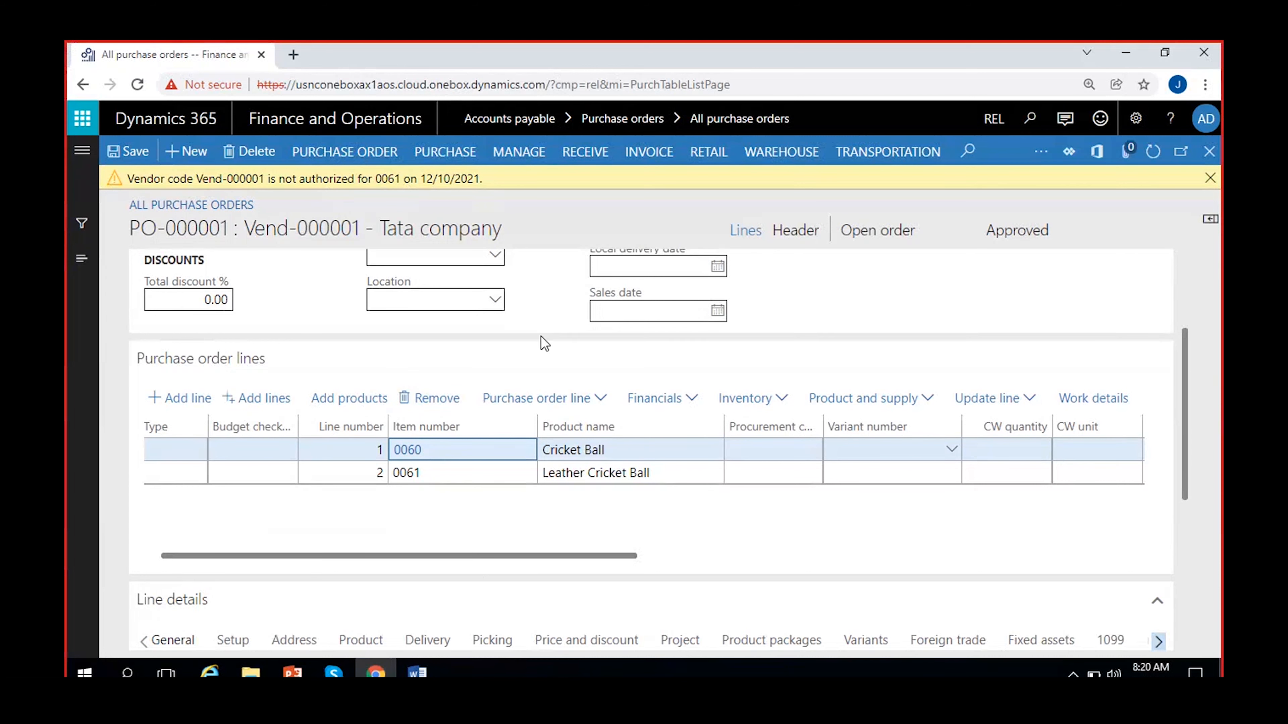
{"action": "left_click", "coordinate": [465, 476]}
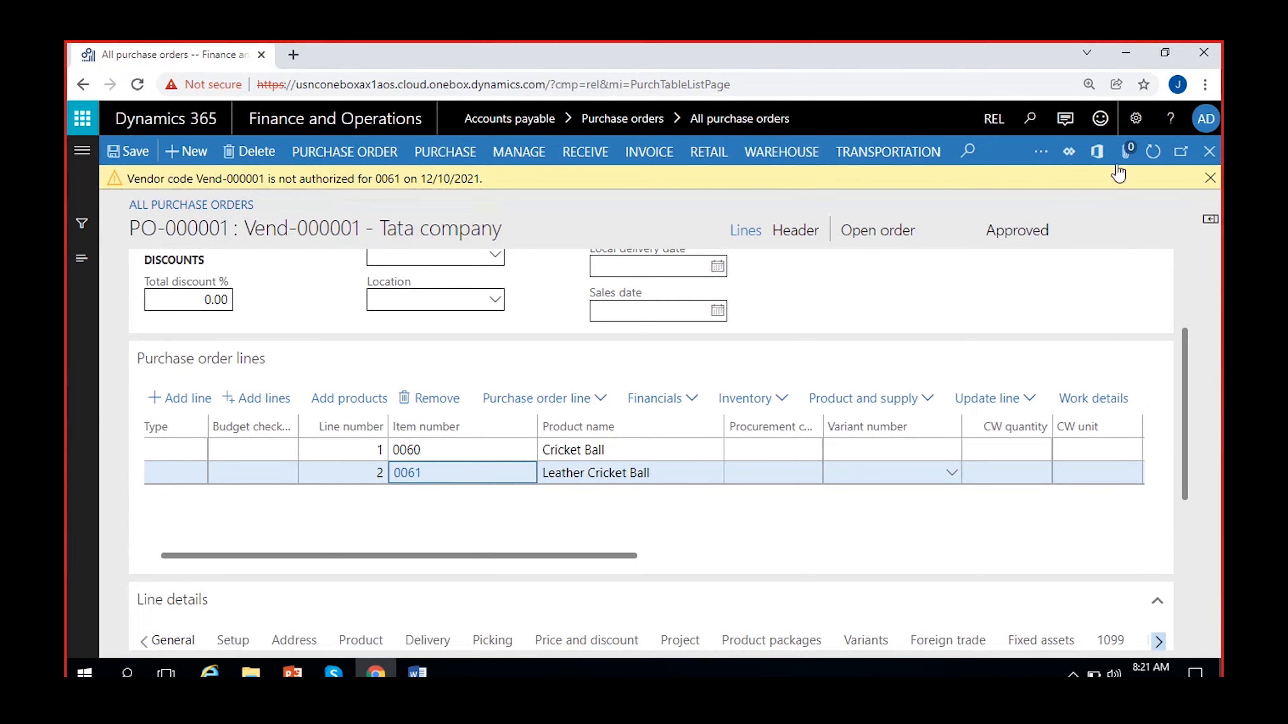
{"action": "left_click", "coordinate": [1210, 178]}
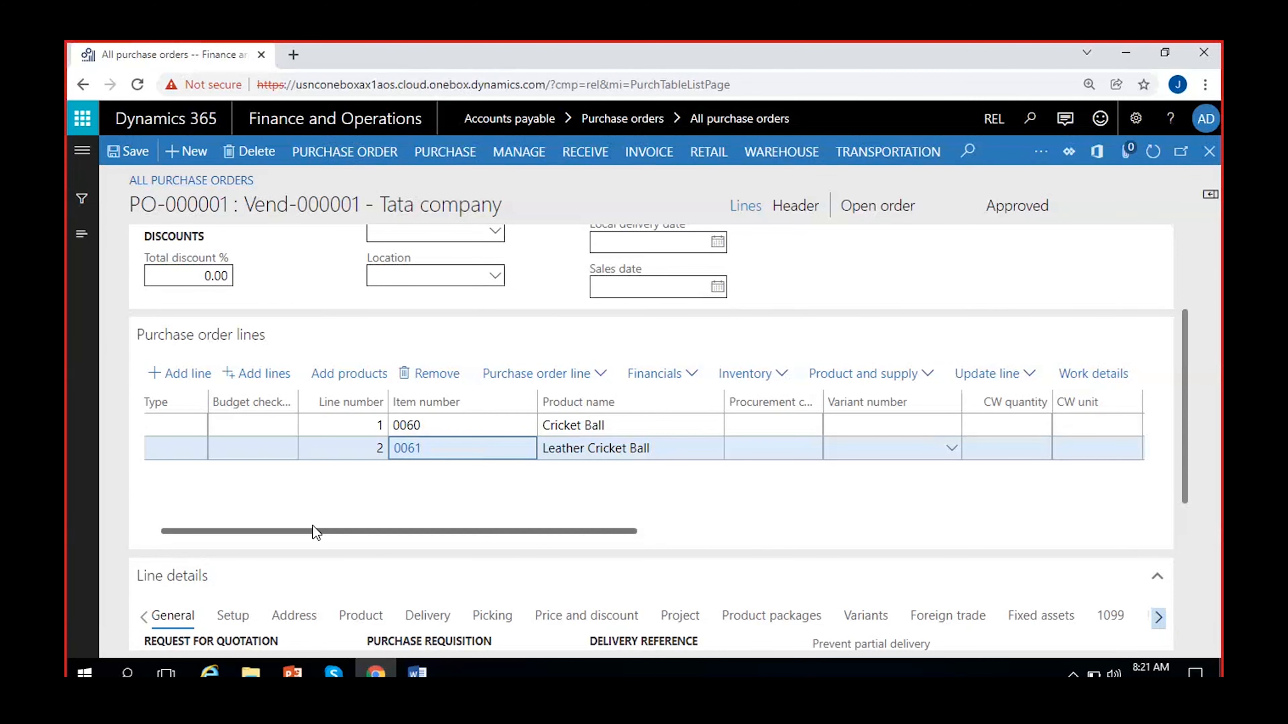
{"action": "left_click_drag", "start_coordinate": [313, 532], "coordinate": [198, 546]}
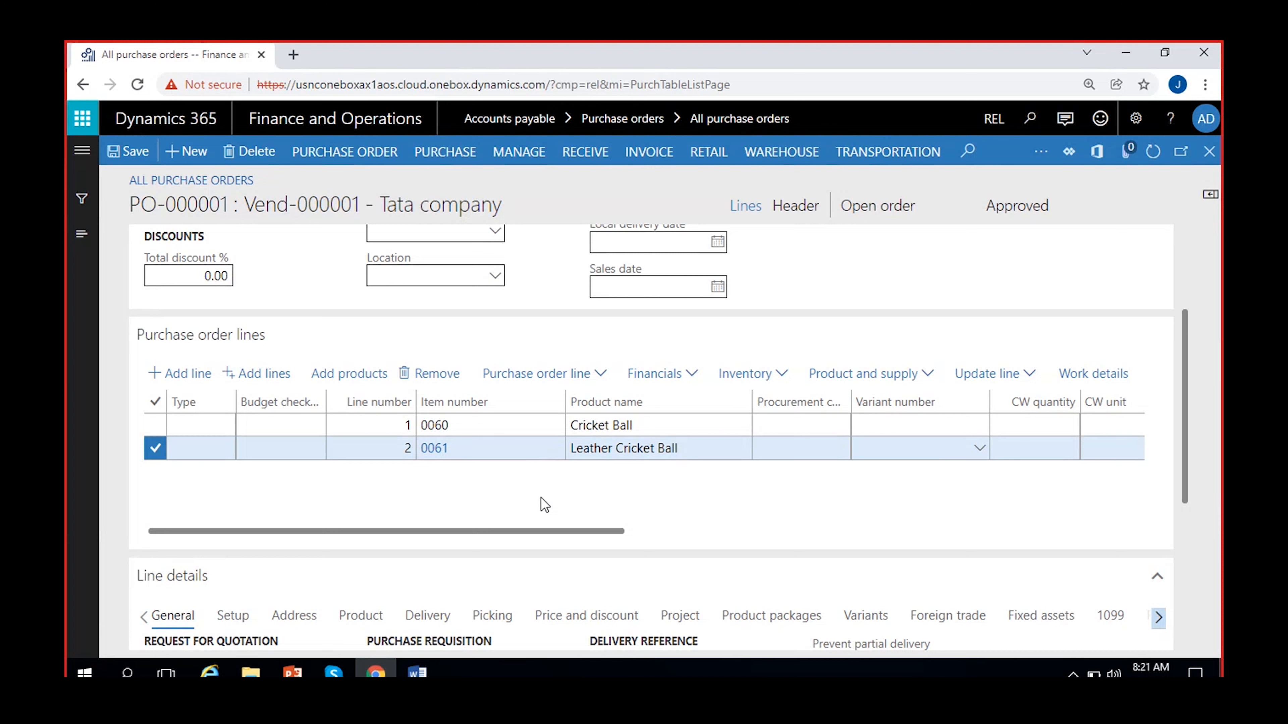
{"action": "left_click", "coordinate": [422, 382]}
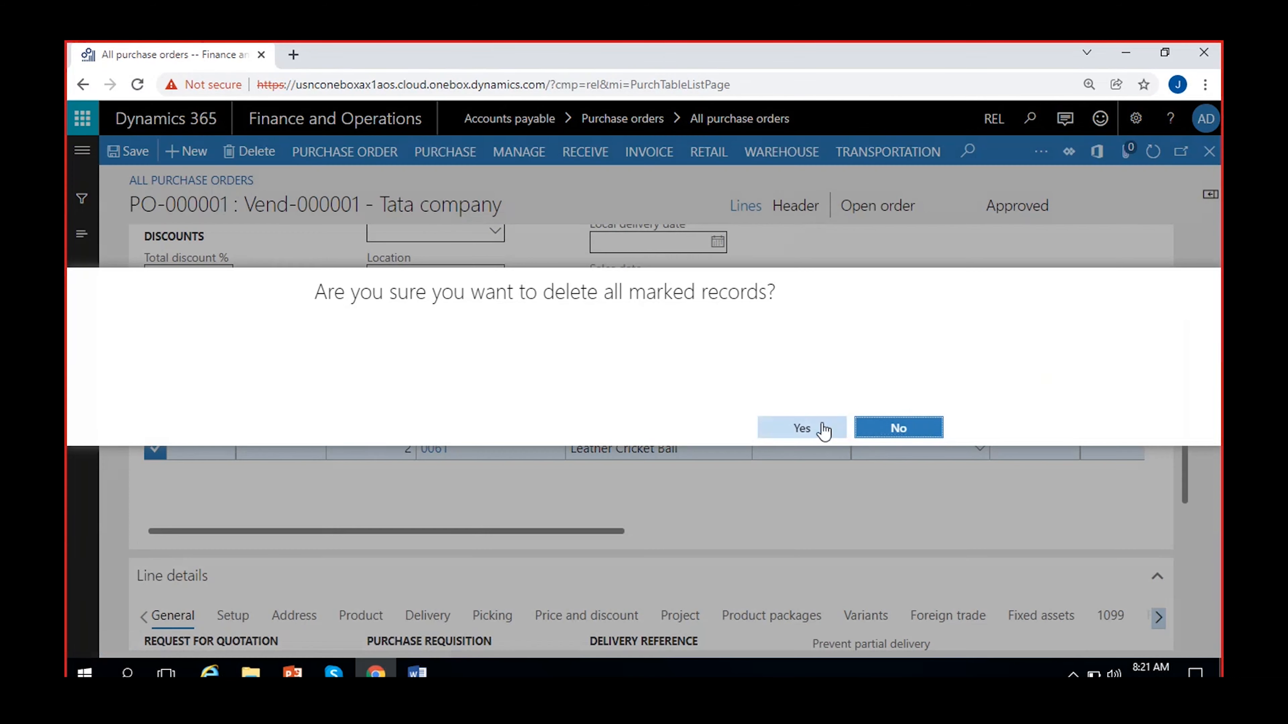
{"action": "left_click", "coordinate": [818, 417]}
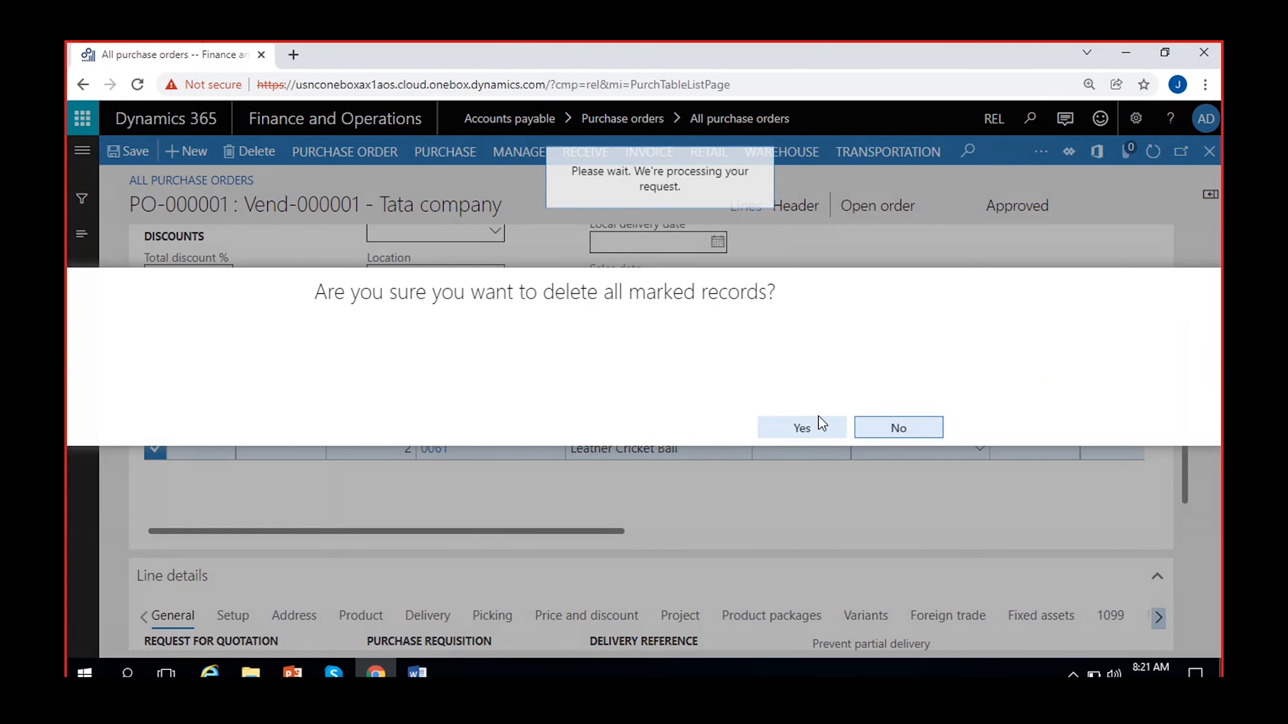
Step: Review the remaining Cricket Ball line's item number, quantity, unit price and net amount
{"action": "scroll", "coordinate": [525, 505], "scroll_direction": "right", "scroll_amount": 5}
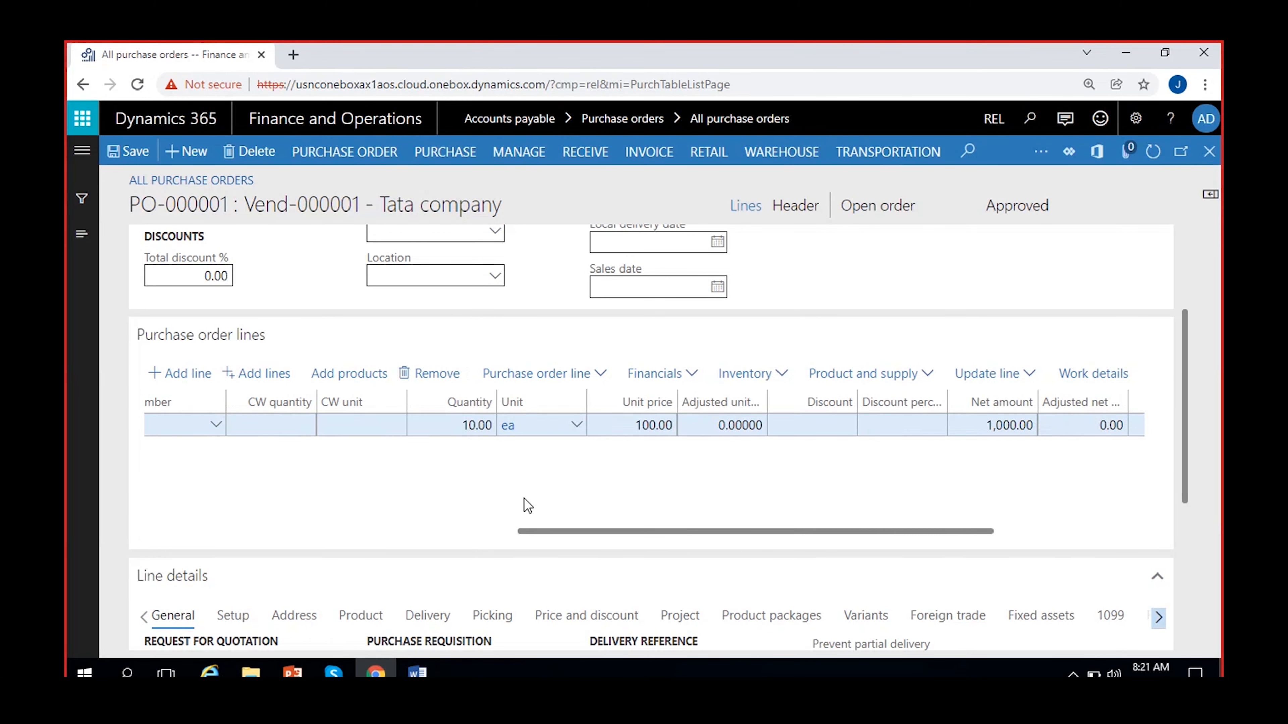
{"action": "scroll", "coordinate": [527, 505], "scroll_direction": "left", "scroll_amount": 5}
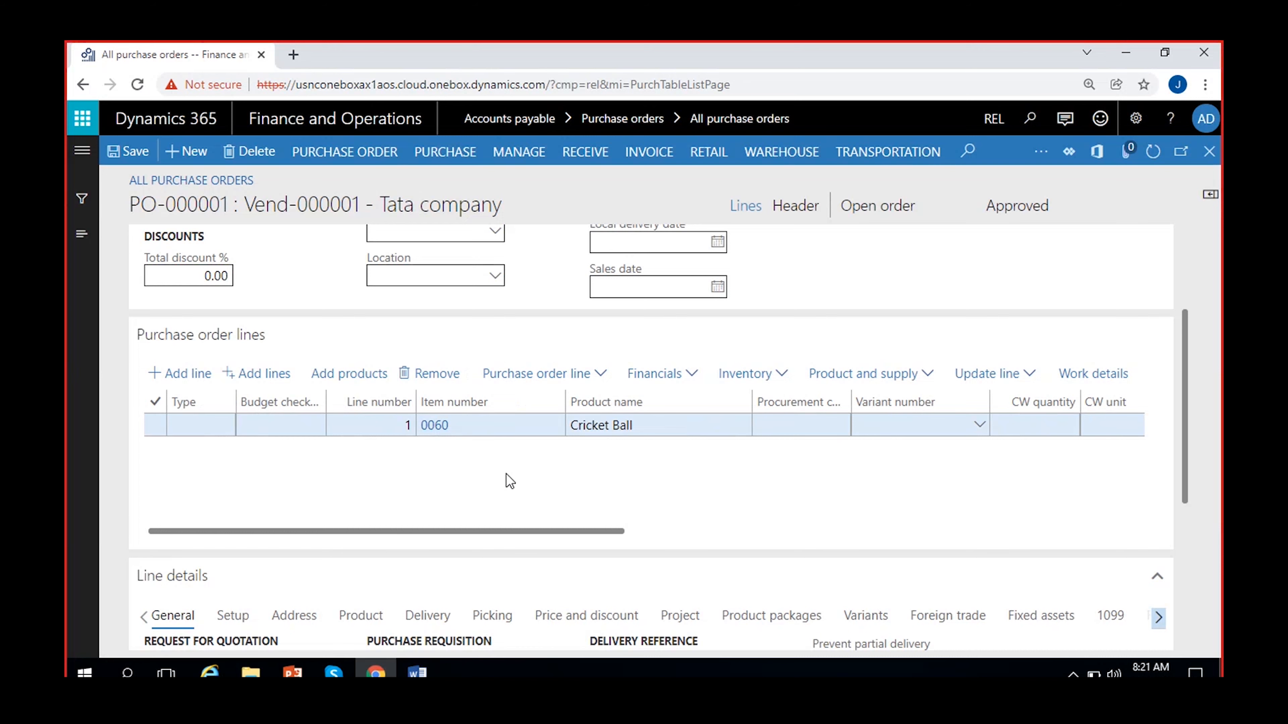
{"action": "scroll", "coordinate": [510, 481], "scroll_direction": "right", "scroll_amount": 5}
{"action": "scroll", "coordinate": [330, 467], "scroll_direction": "left", "scroll_amount": 5}
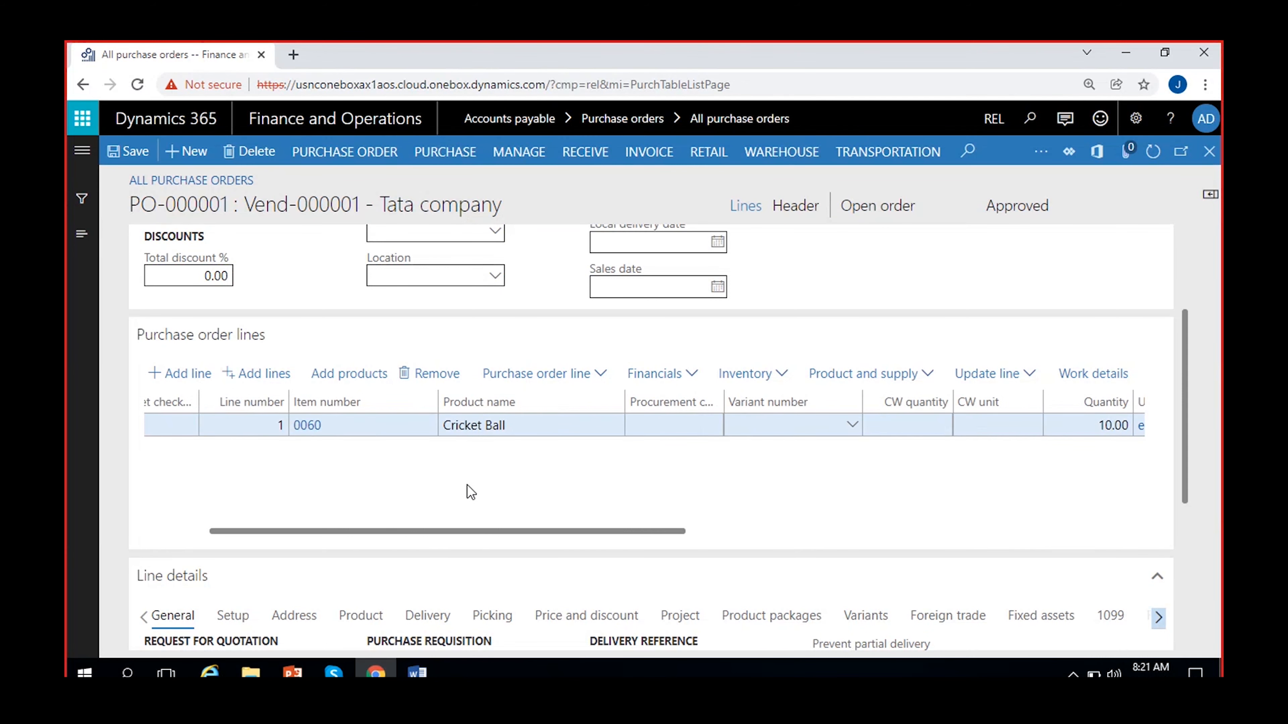
{"action": "scroll", "coordinate": [451, 483], "scroll_direction": "right", "scroll_amount": 5}
{"action": "scroll", "coordinate": [456, 472], "scroll_direction": "left", "scroll_amount": 5}
{"action": "scroll", "coordinate": [507, 456], "scroll_direction": "right", "scroll_amount": 2}
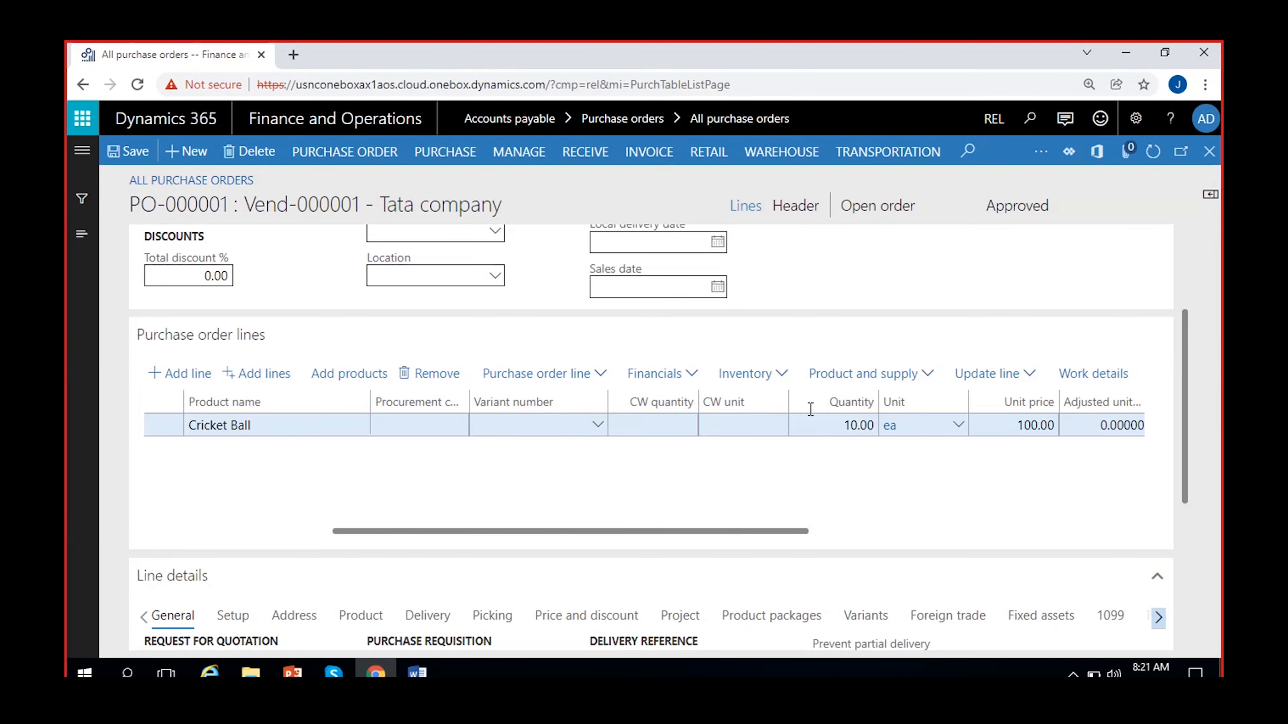
{"action": "scroll", "coordinate": [865, 477], "scroll_direction": "right", "scroll_amount": 3}
{"action": "scroll", "coordinate": [867, 484], "scroll_direction": "right", "scroll_amount": 2}
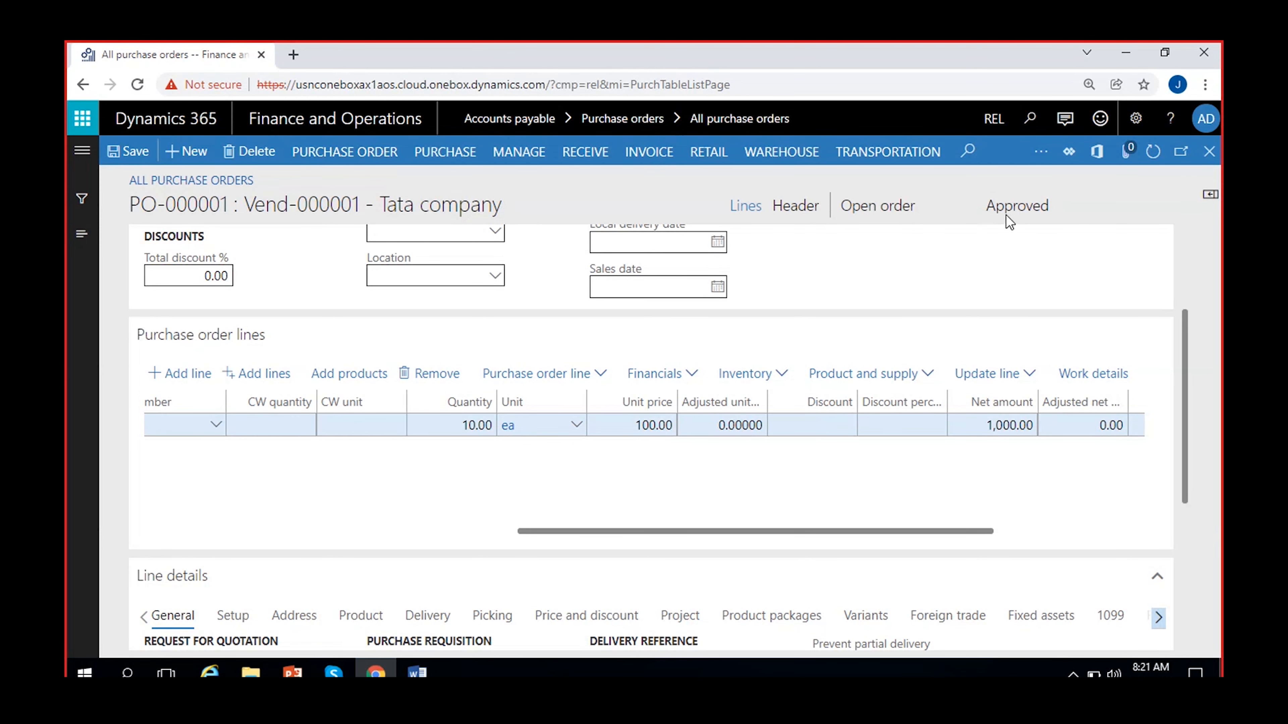
Step: Confirm the Tata company purchase order
{"action": "left_click_drag", "start_coordinate": [1186, 344], "coordinate": [1201, 228]}
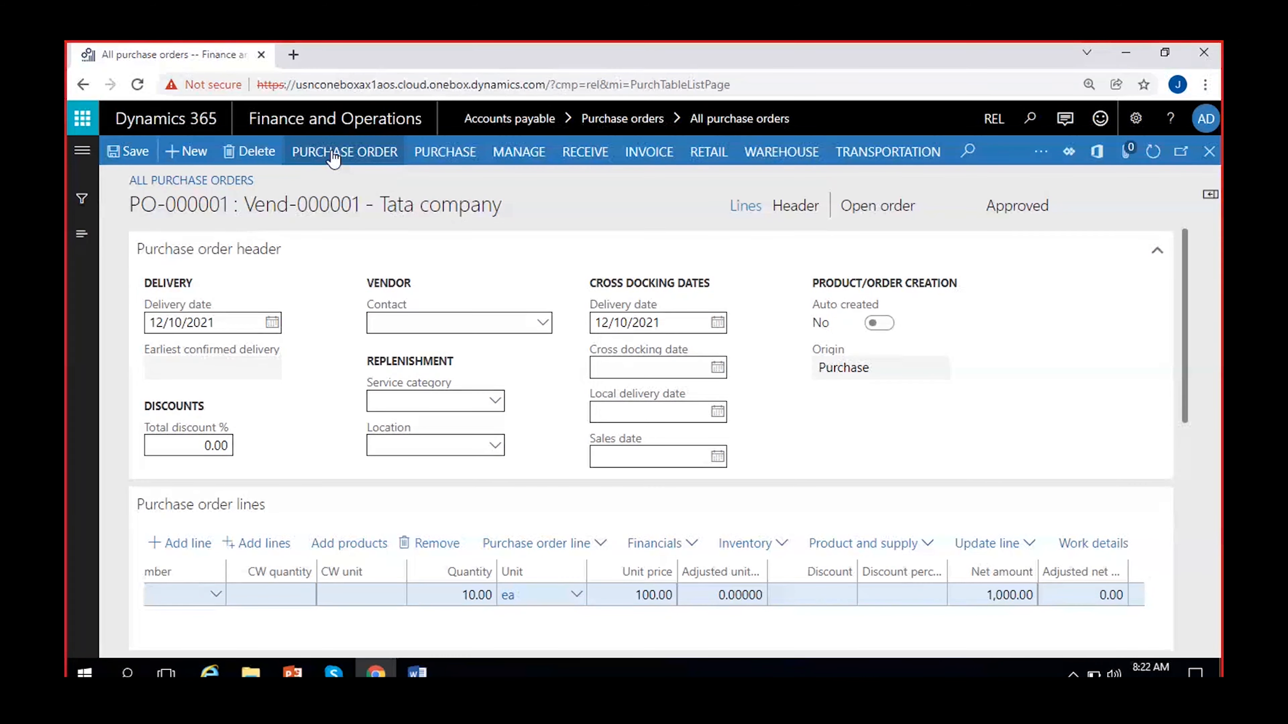
{"action": "left_click", "coordinate": [439, 154]}
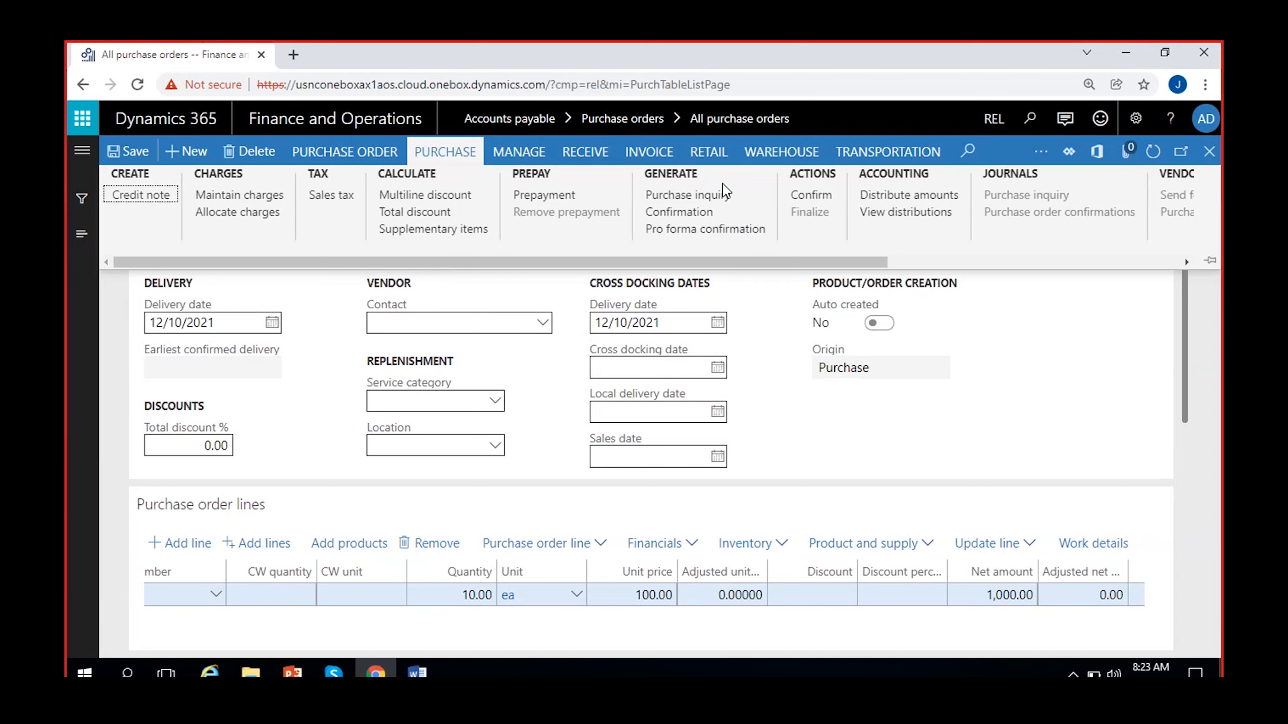
{"action": "left_click", "coordinate": [820, 198]}
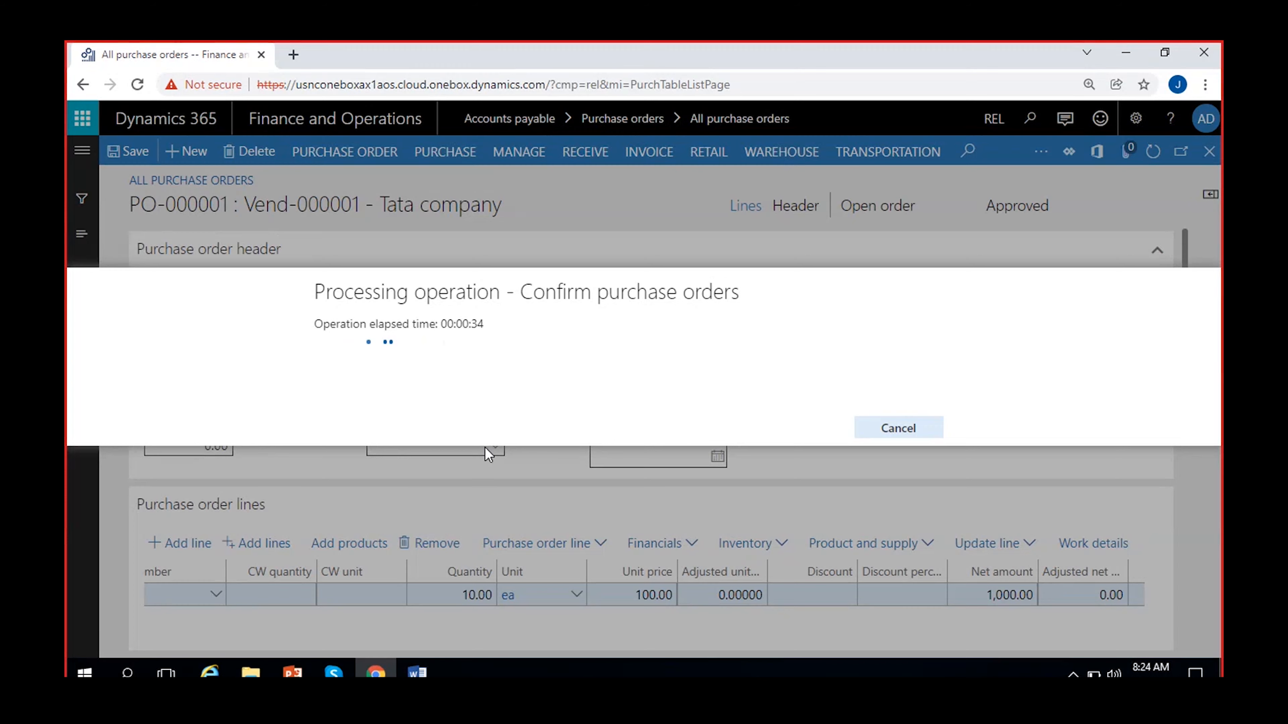
Step: Switch to the Word notes and add "Create a PO ( Select vendor, item, quantity, price)" under the Purchase orders heading
{"action": "left_click", "coordinate": [417, 673]}
{"action": "left_click", "coordinate": [526, 435]}
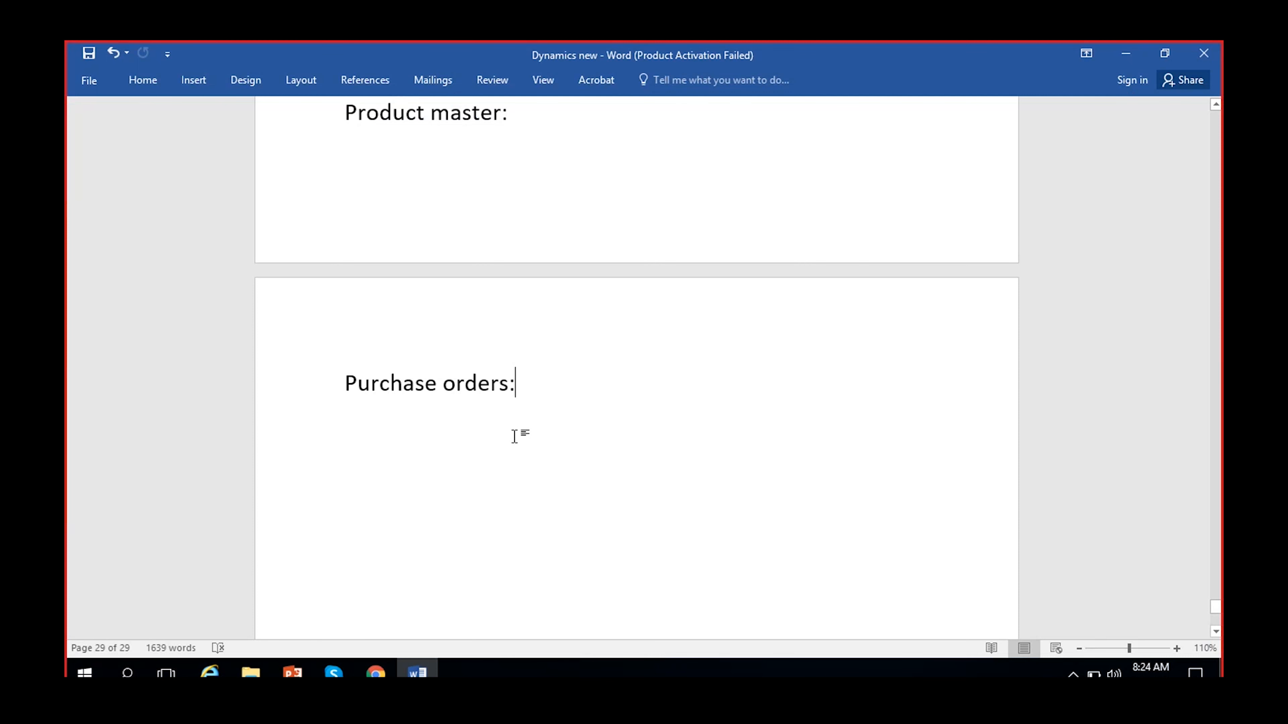
{"action": "key", "text": "Return"}
{"action": "type", "text": "Create a "}
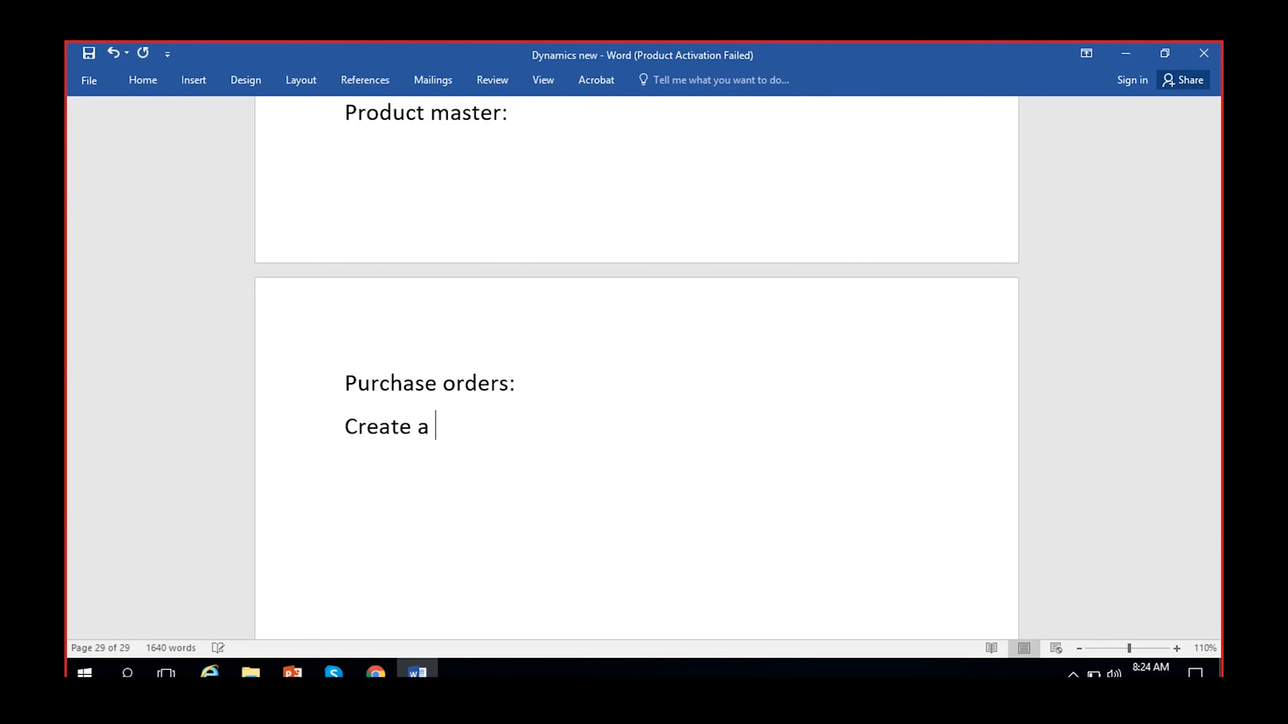
{"action": "type", "text": "PO ( Selet"}
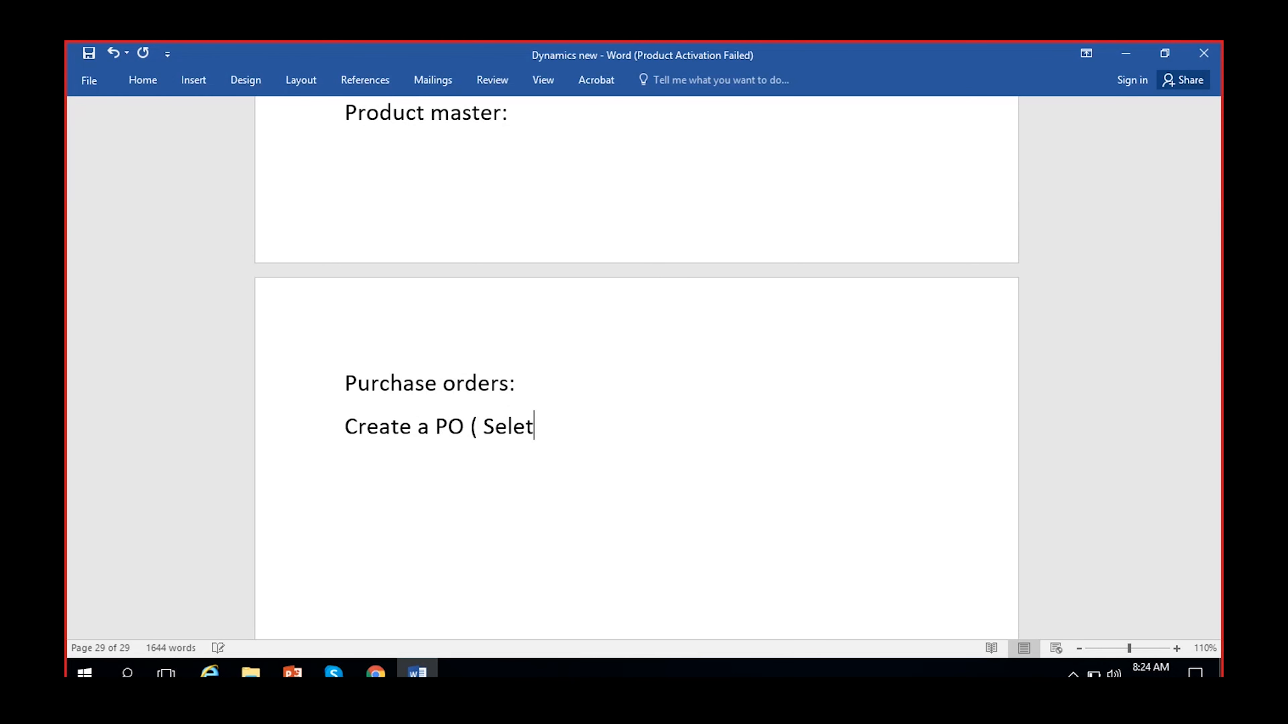
{"action": "key", "text": "BackSpace"}
{"action": "type", "text": "ct vendor,"}
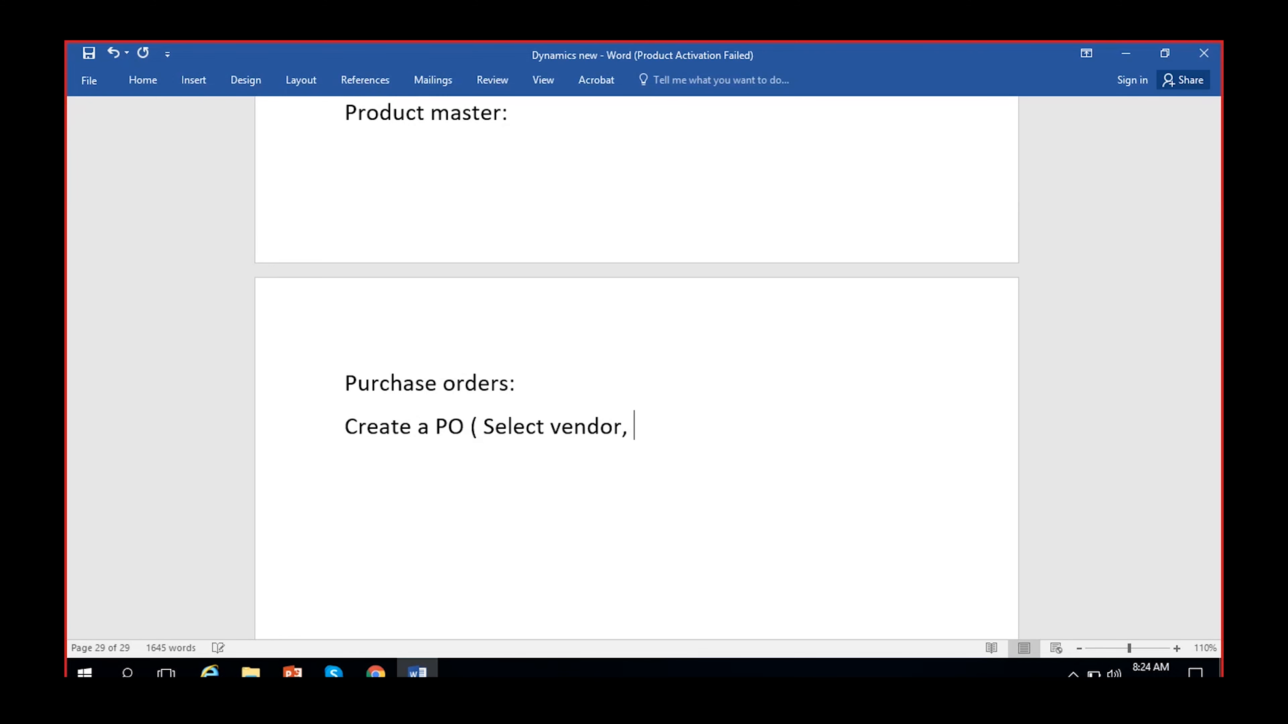
{"action": "type", "text": " item, quant"}
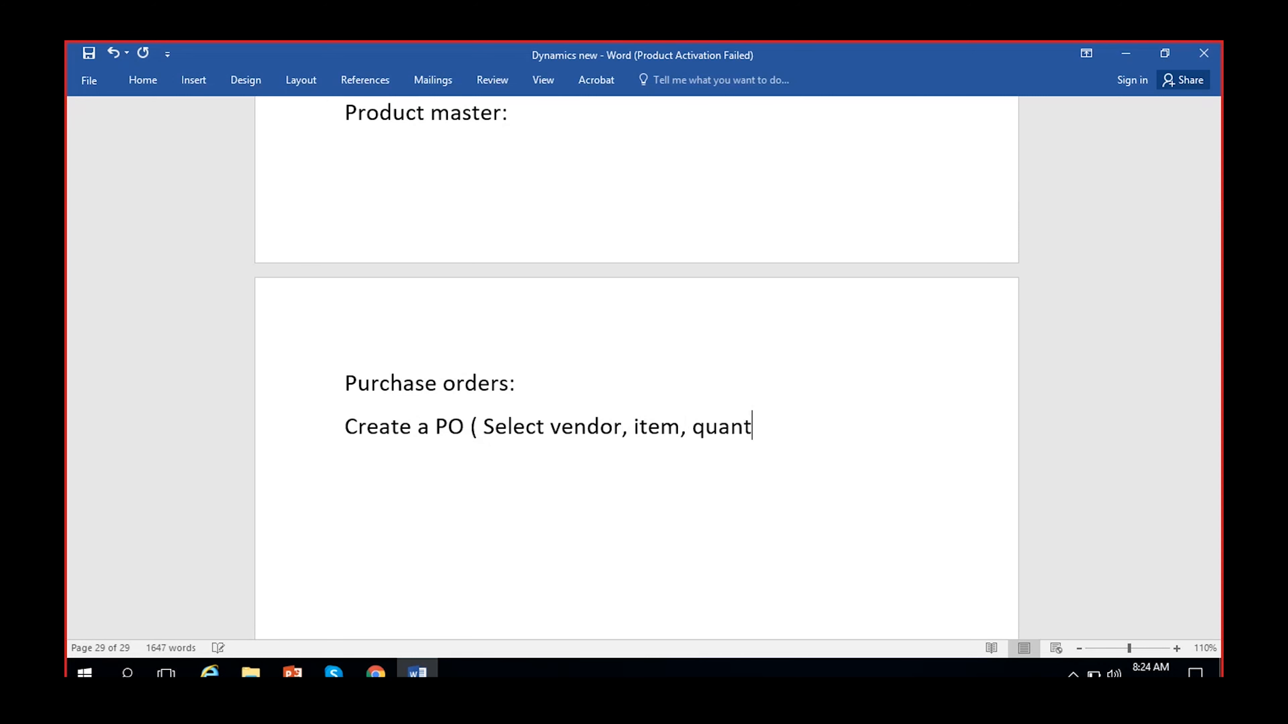
{"action": "type", "text": "ity, price)"}
Step: Add the line "Confirm the PO (Purchase > Confirm)" and remove the extra space before "Select" in the line above
{"action": "key", "text": "Return"}
{"action": "type", "text": "Confirm t"}
{"action": "key", "text": "BackSpace"}
{"action": "type", "text": "the "}
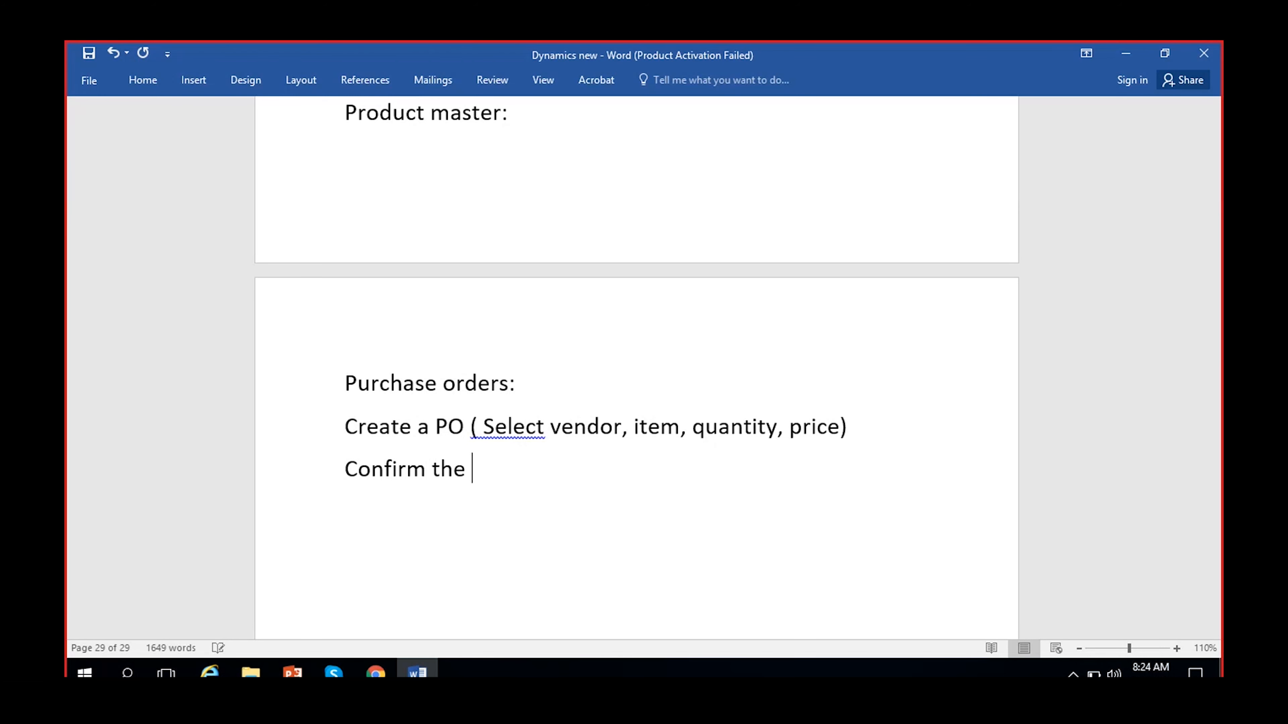
{"action": "type", "text": "PO (Pur"}
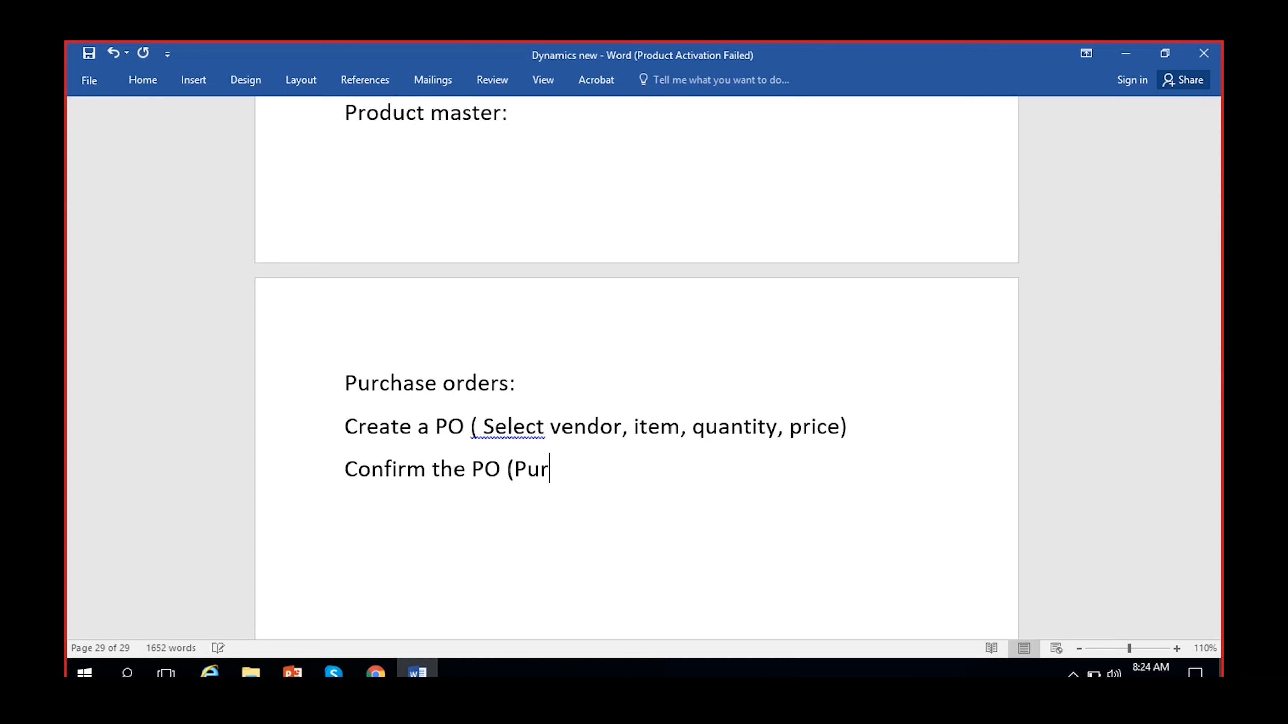
{"action": "type", "text": "chase > Confirm)"}
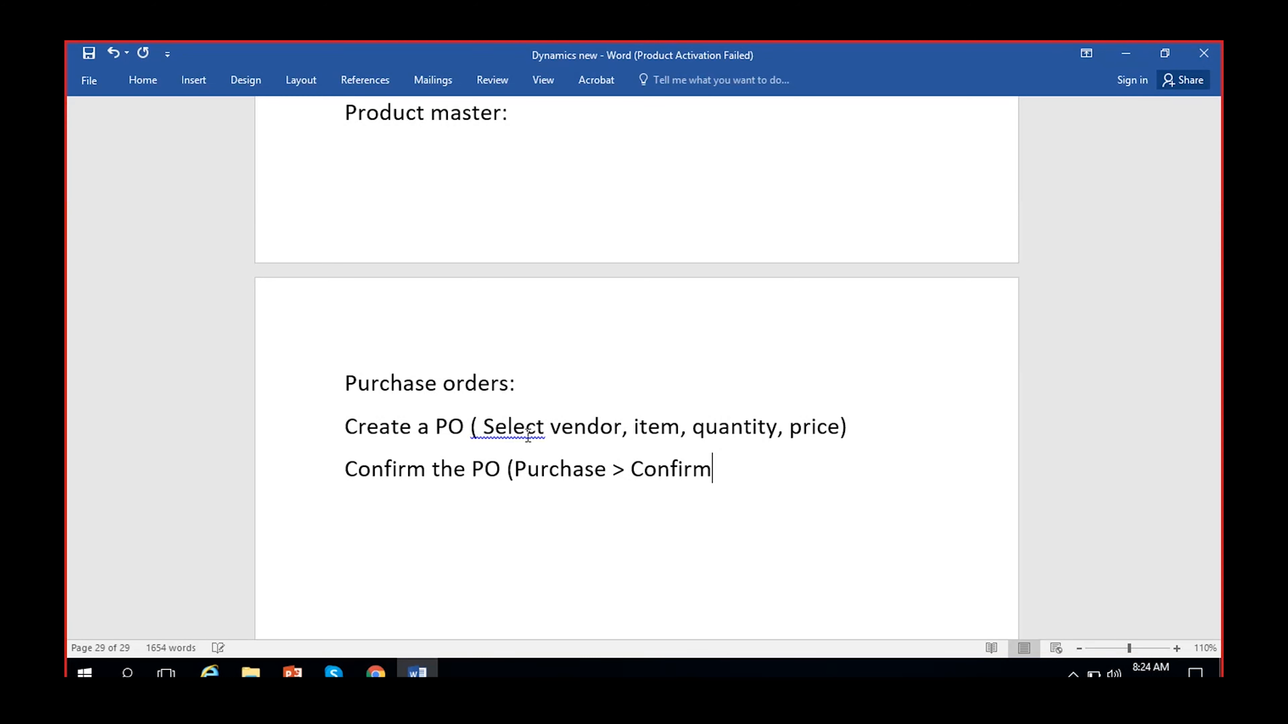
{"action": "left_click", "coordinate": [481, 426]}
{"action": "key", "text": "BackSpace"}
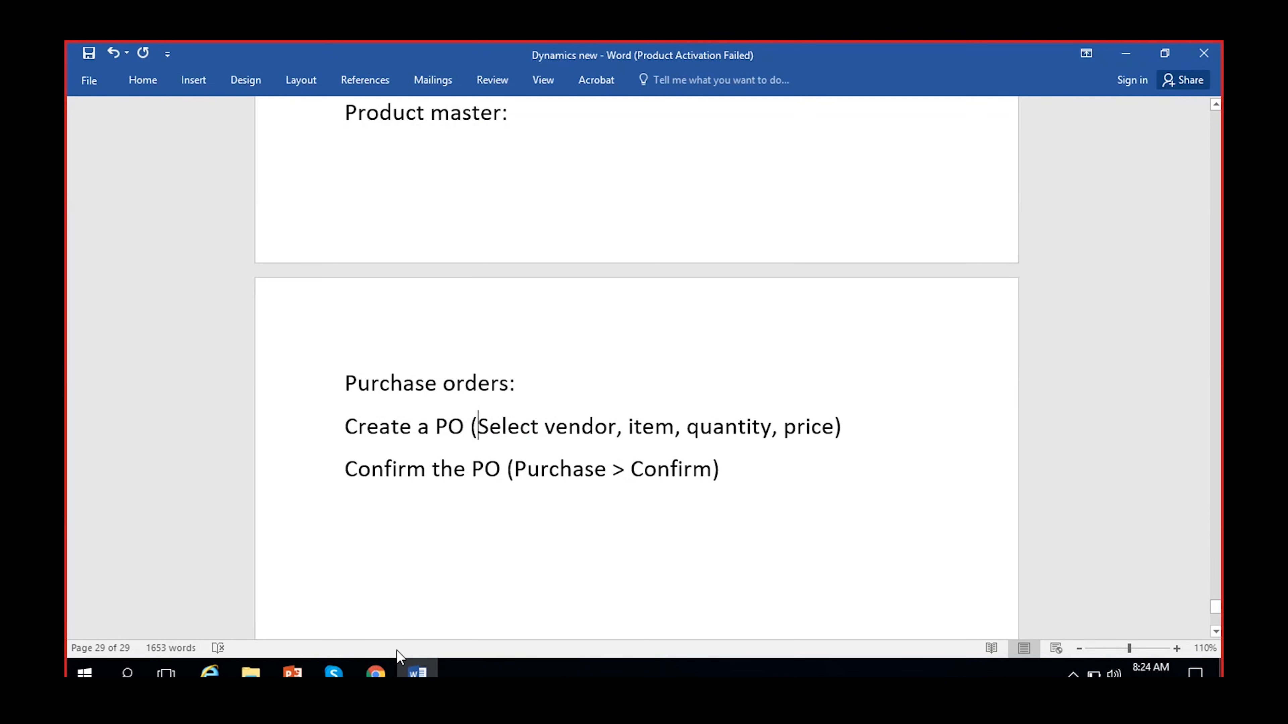
Step: Switch back to Dynamics 365, check the Tata company purchase order's approval status and dismiss the message bar
{"action": "left_click", "coordinate": [375, 672]}
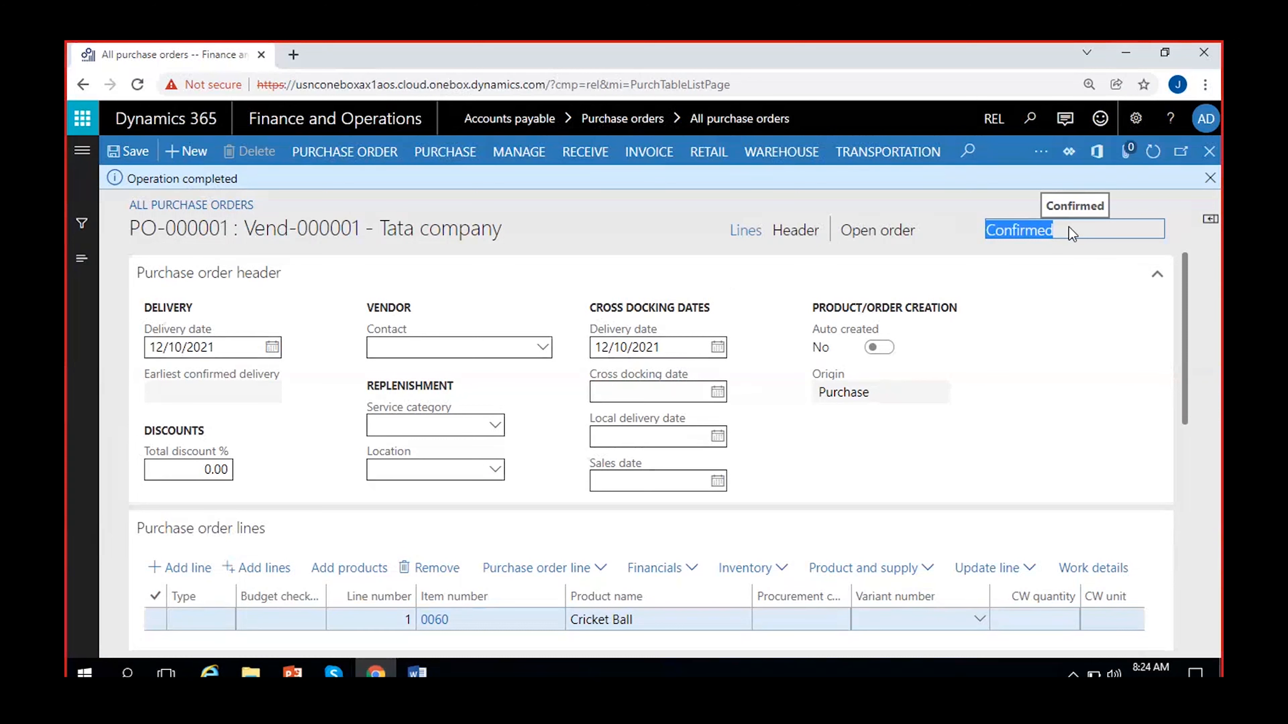
{"action": "left_click", "coordinate": [989, 230]}
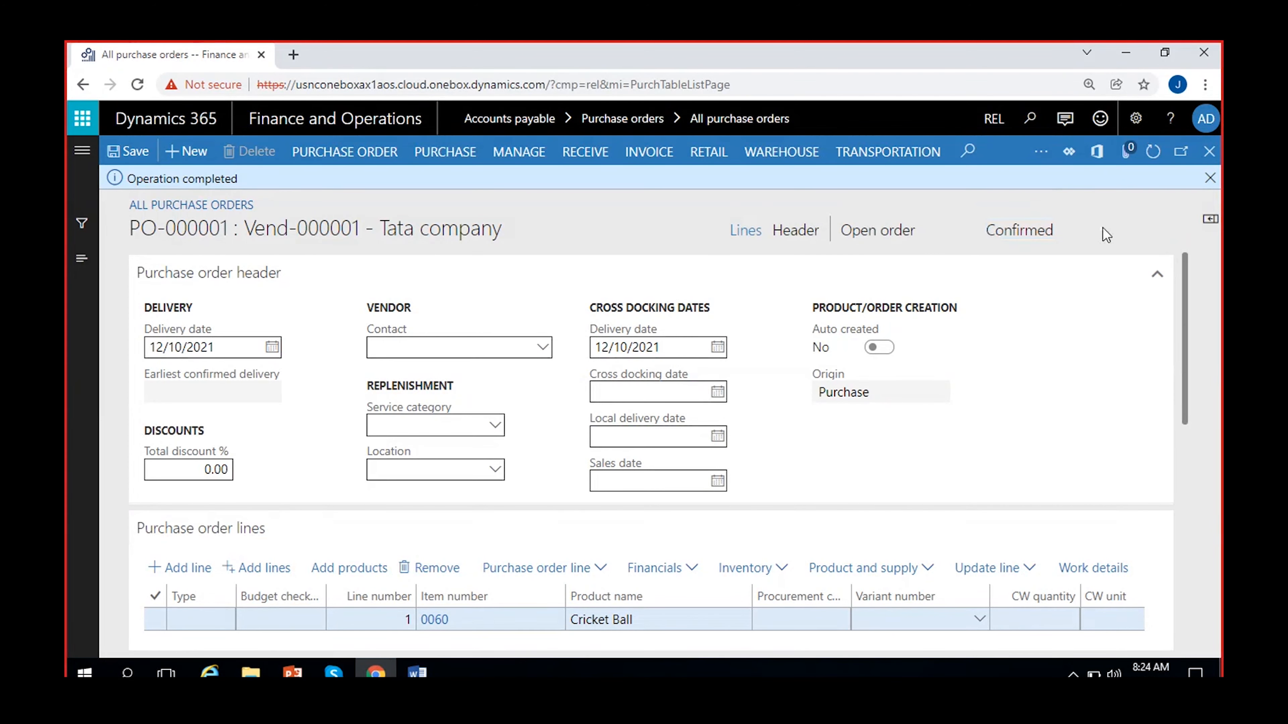
{"action": "left_click", "coordinate": [1210, 178]}
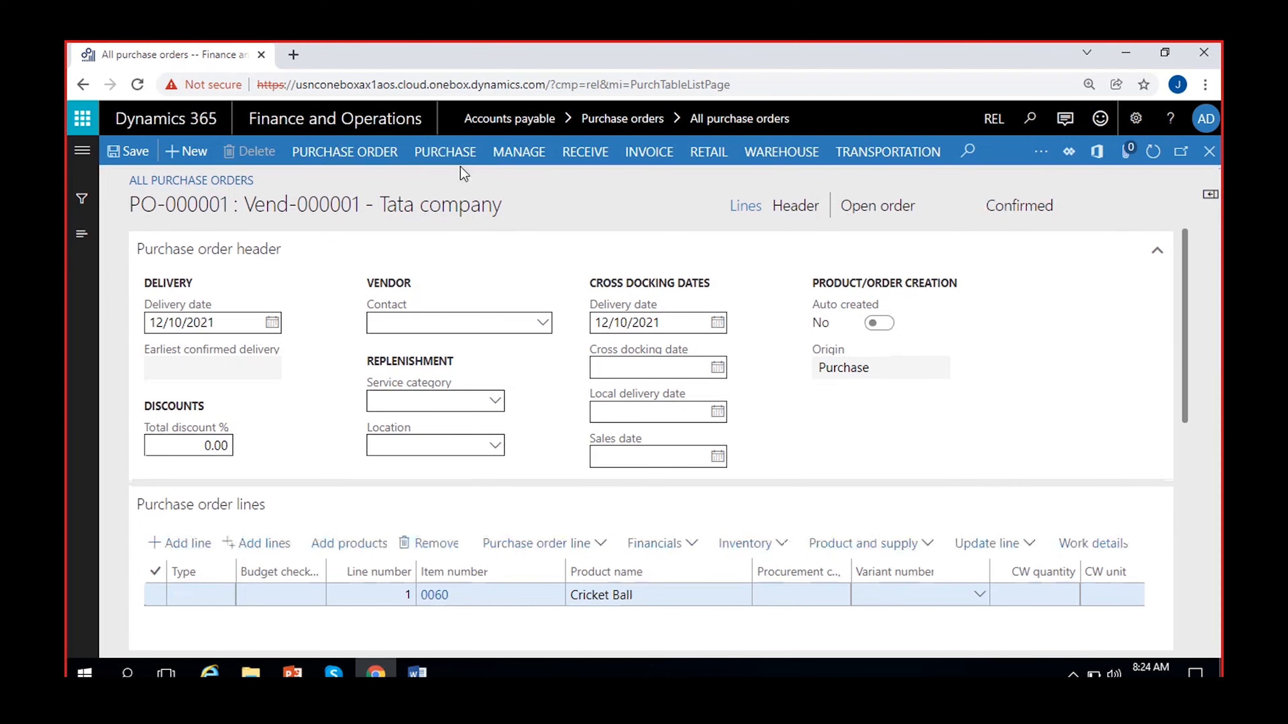
{"action": "left_click", "coordinate": [452, 166]}
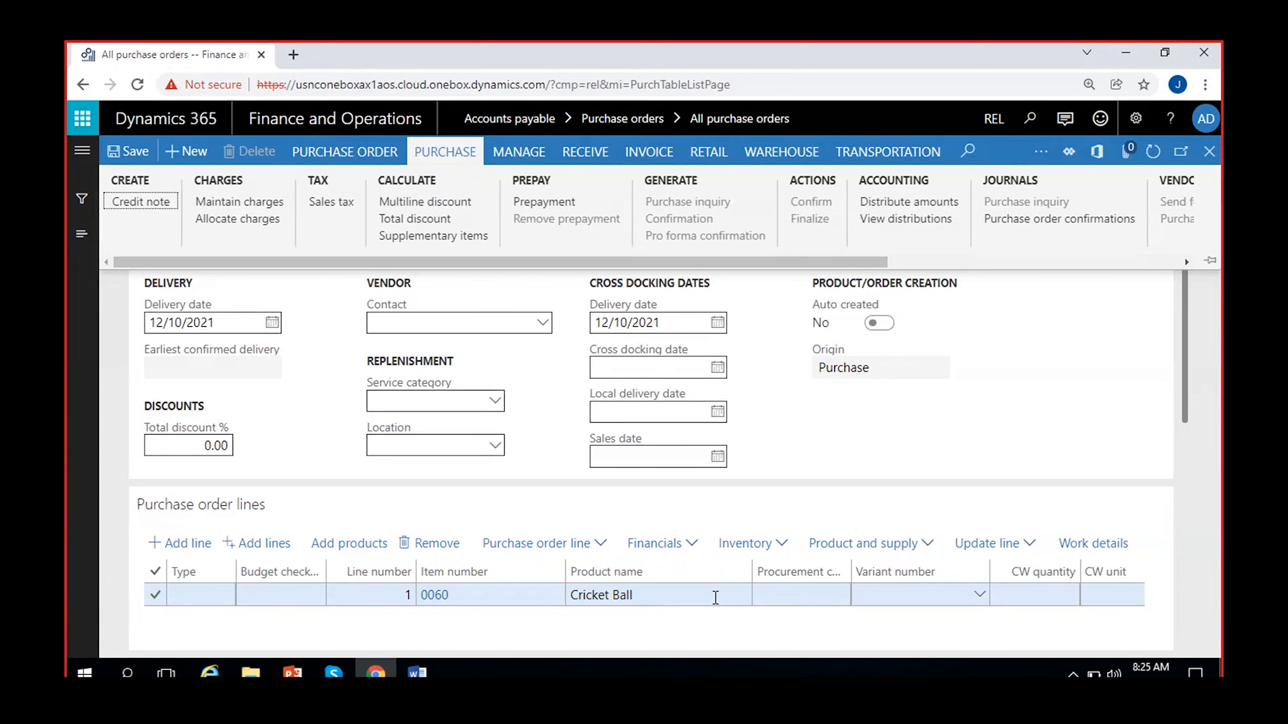
Step: Set the Cricket Ball line's quantity to 12, save the order and accept overwriting the unit price with standard prices
{"action": "scroll", "coordinate": [823, 607], "scroll_direction": "right", "scroll_amount": 5}
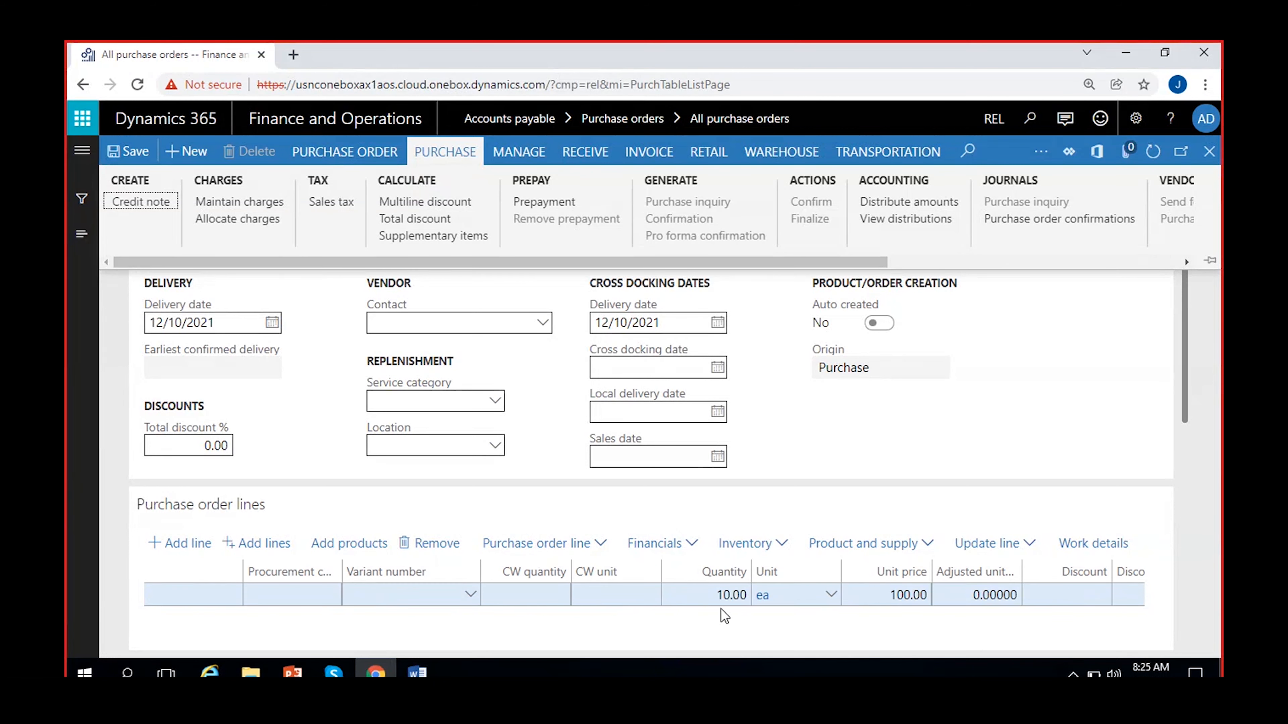
{"action": "left_click", "coordinate": [720, 597]}
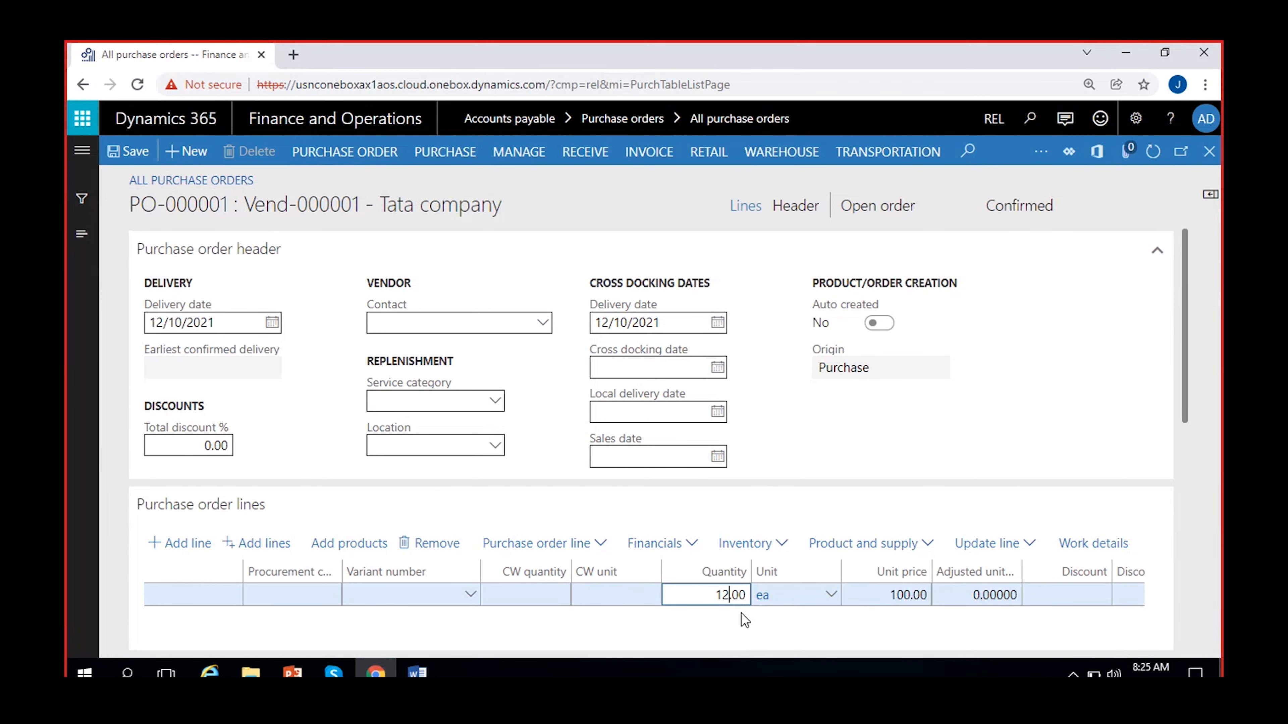
{"action": "left_click", "coordinate": [741, 612]}
{"action": "left_click", "coordinate": [121, 160]}
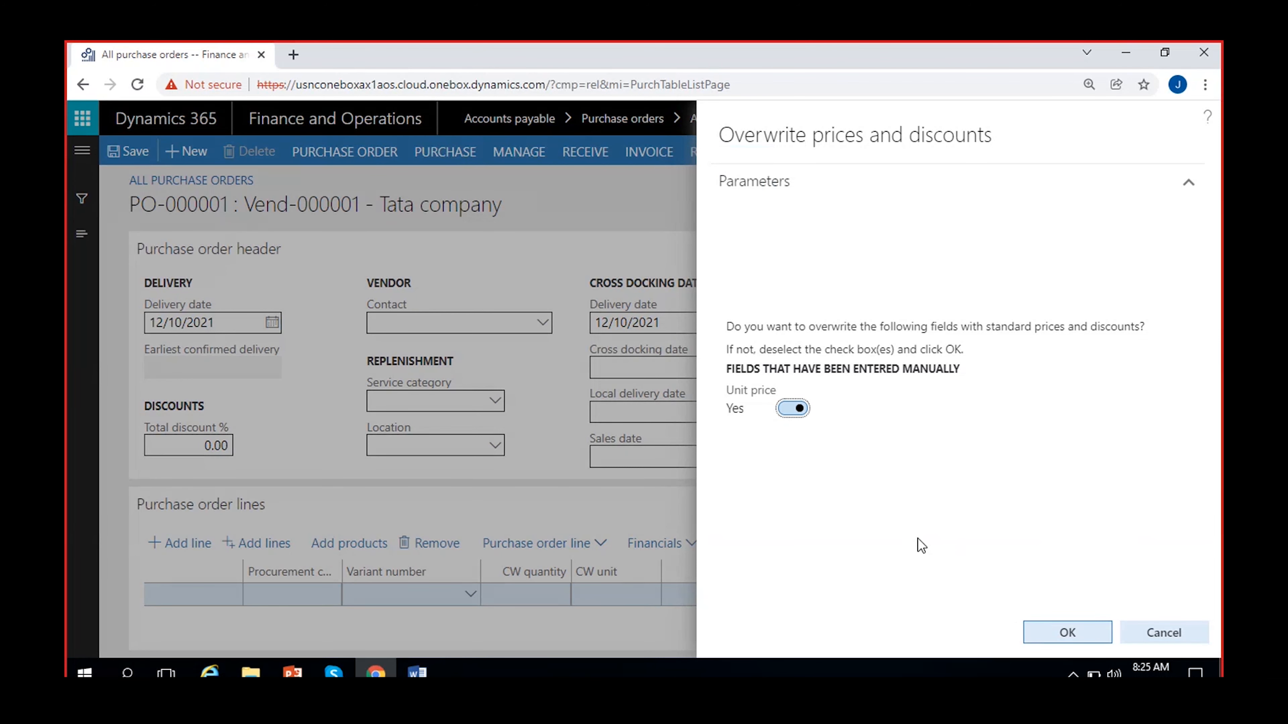
{"action": "left_click", "coordinate": [1094, 638]}
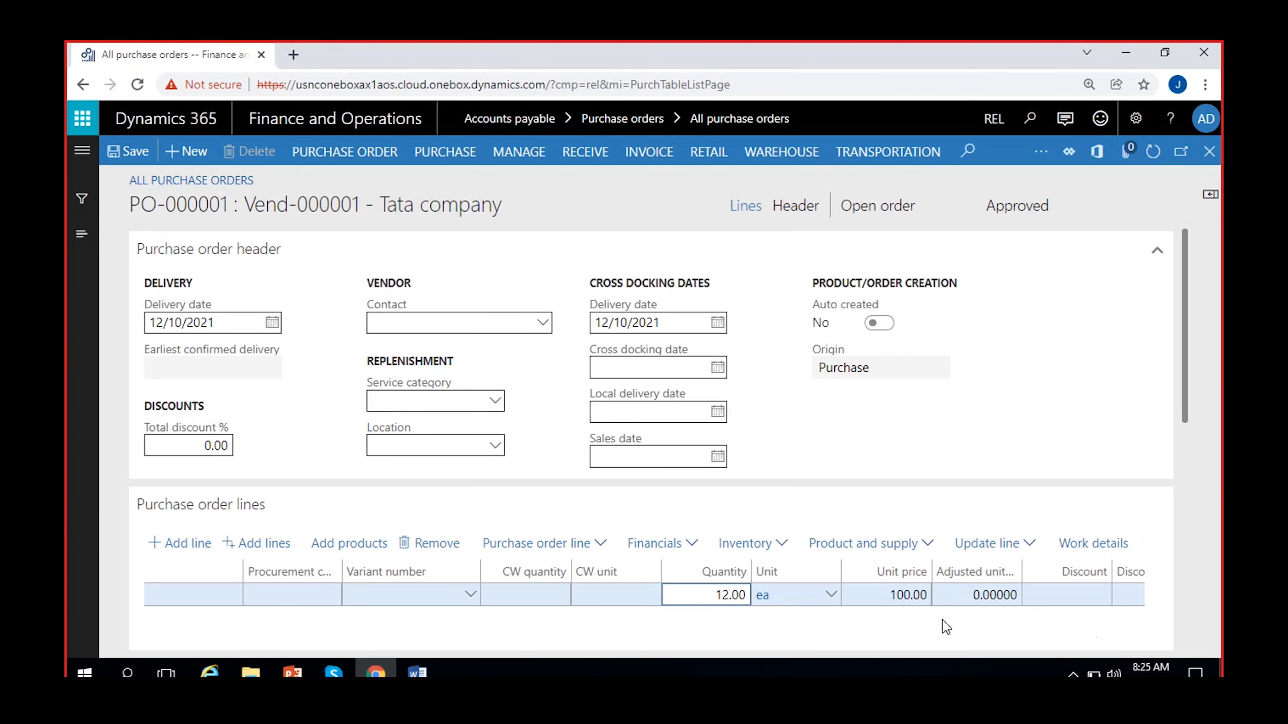
Step: Review the Cricket Ball line's quantity and net amount and the purchase order's approval status
{"action": "left_click", "coordinate": [768, 620]}
{"action": "scroll", "coordinate": [727, 623], "scroll_direction": "right", "scroll_amount": 4}
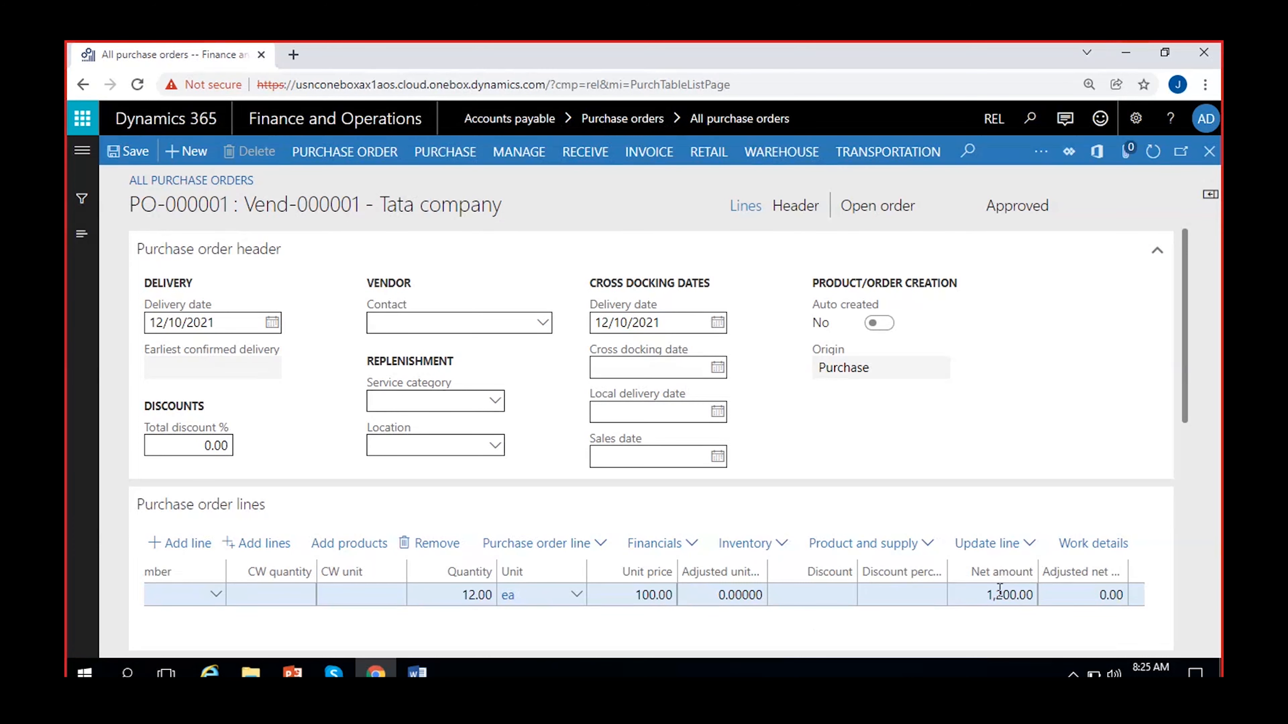
{"action": "scroll", "coordinate": [539, 630], "scroll_direction": "left", "scroll_amount": 4}
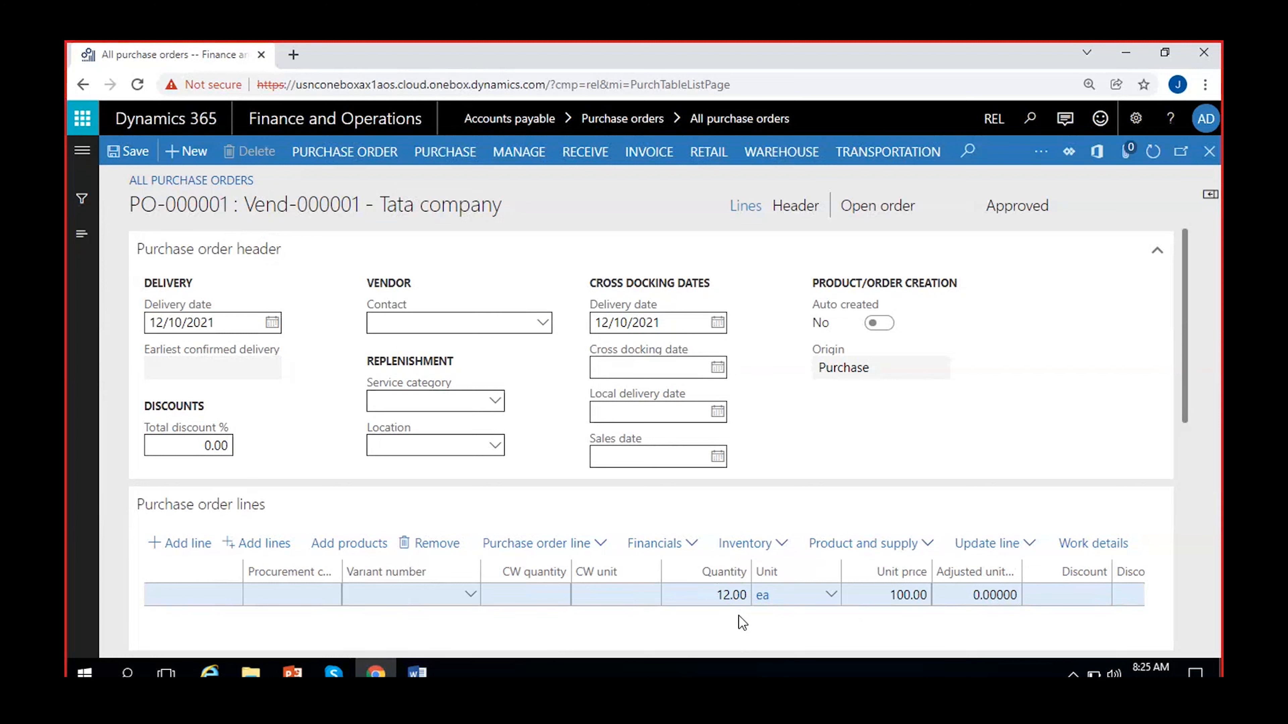
{"action": "left_click_drag", "start_coordinate": [992, 203], "coordinate": [1089, 201]}
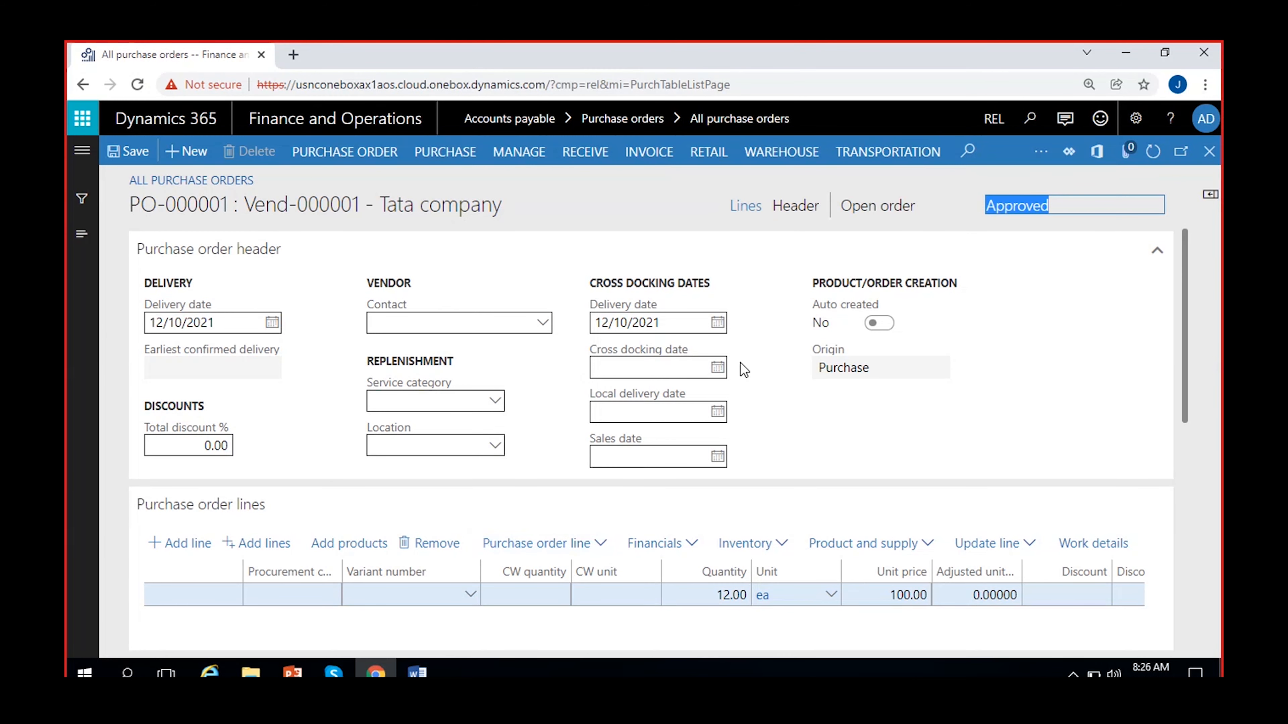
{"action": "left_click", "coordinate": [987, 209]}
Step: Open the purchase order's Confirmation settings, examine the printer setup options and selection query, and leave the query unchanged
{"action": "left_click", "coordinate": [445, 152]}
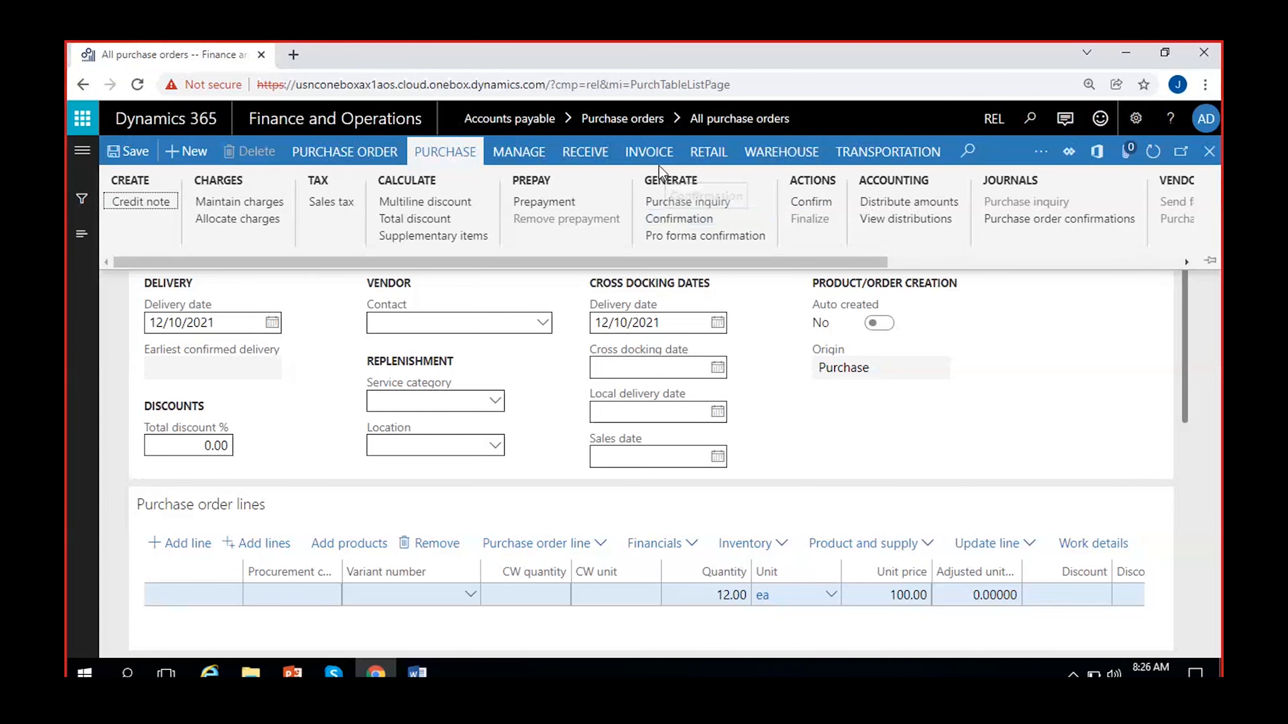
{"action": "left_click", "coordinate": [668, 223]}
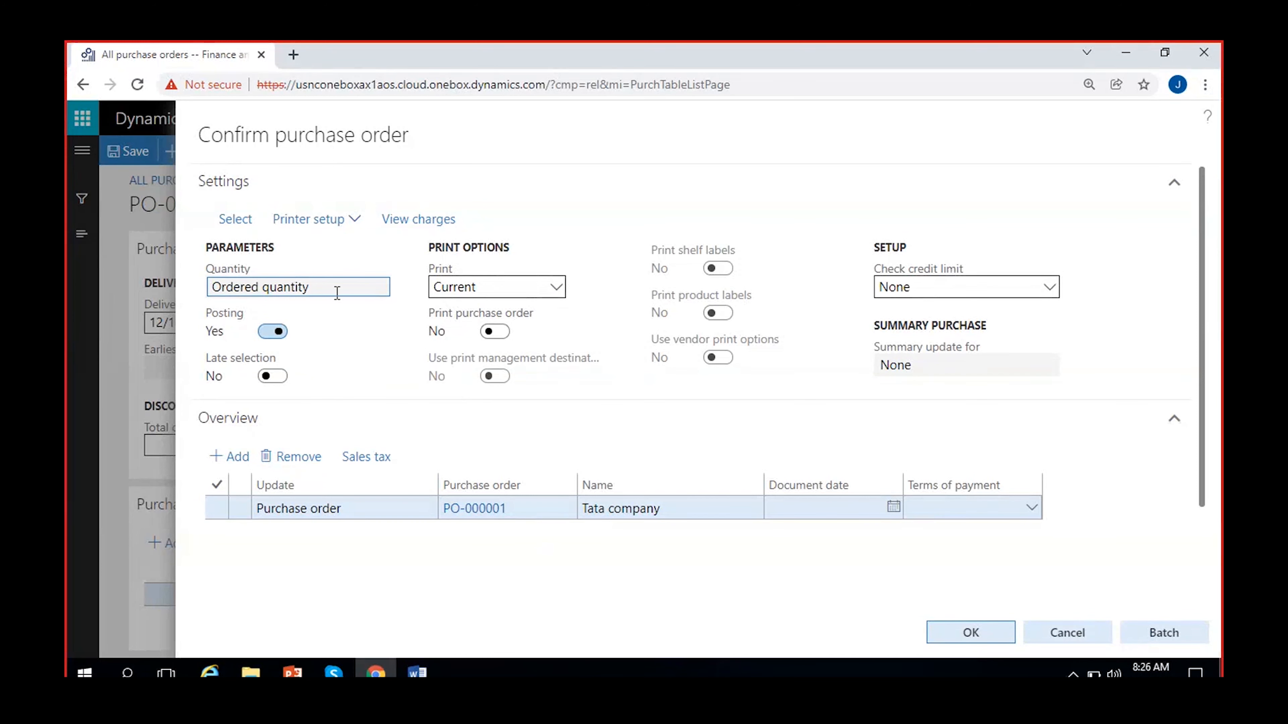
{"action": "left_click", "coordinate": [300, 220]}
{"action": "left_click", "coordinate": [299, 220]}
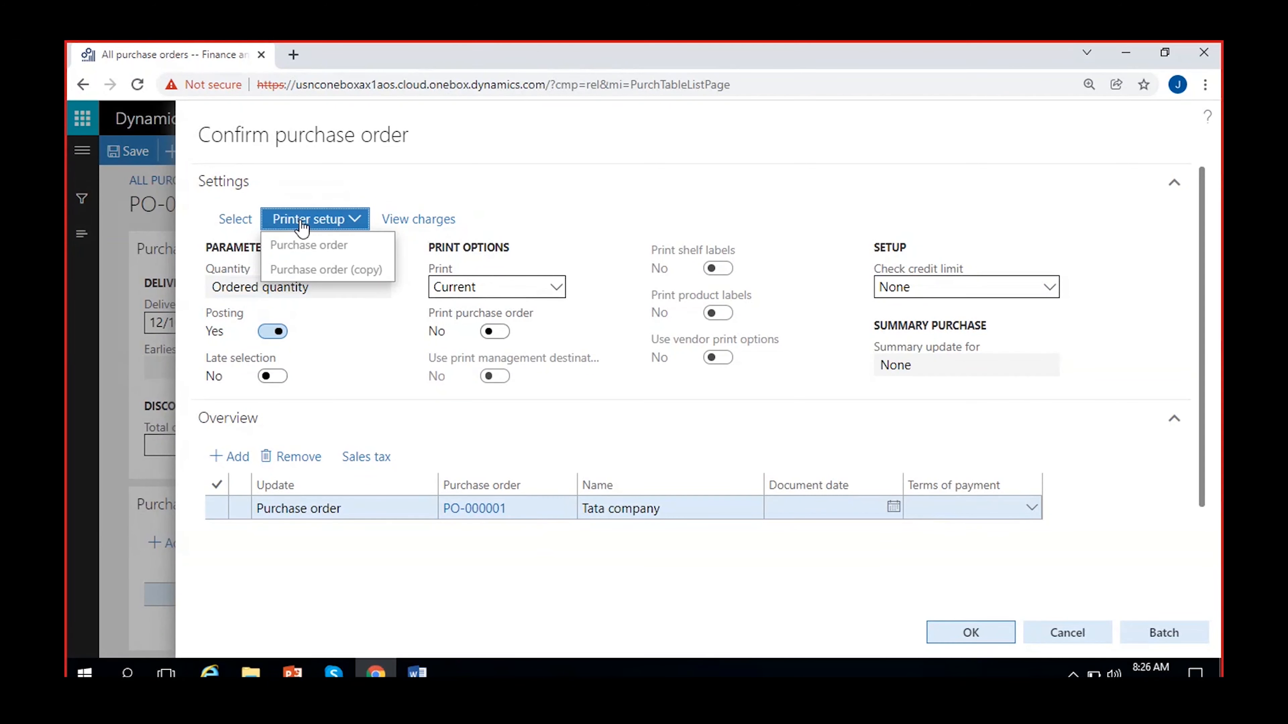
{"action": "left_click", "coordinate": [238, 221]}
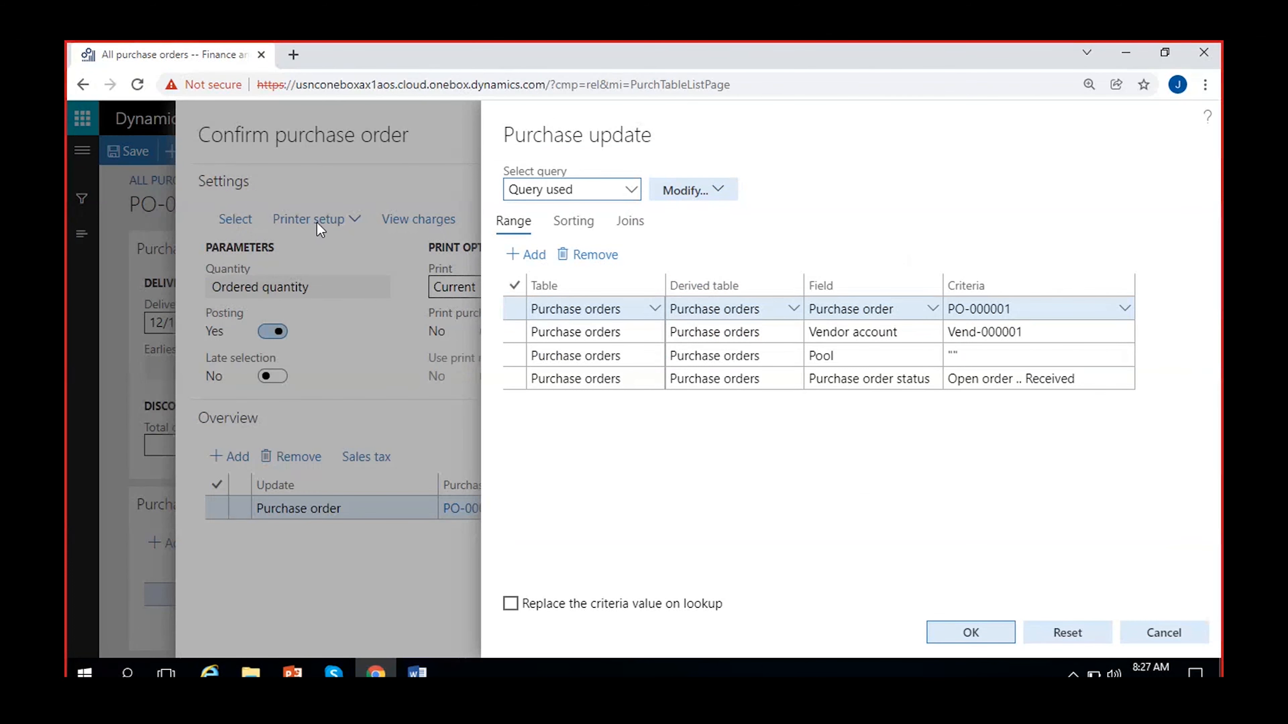
{"action": "left_click", "coordinate": [1154, 634]}
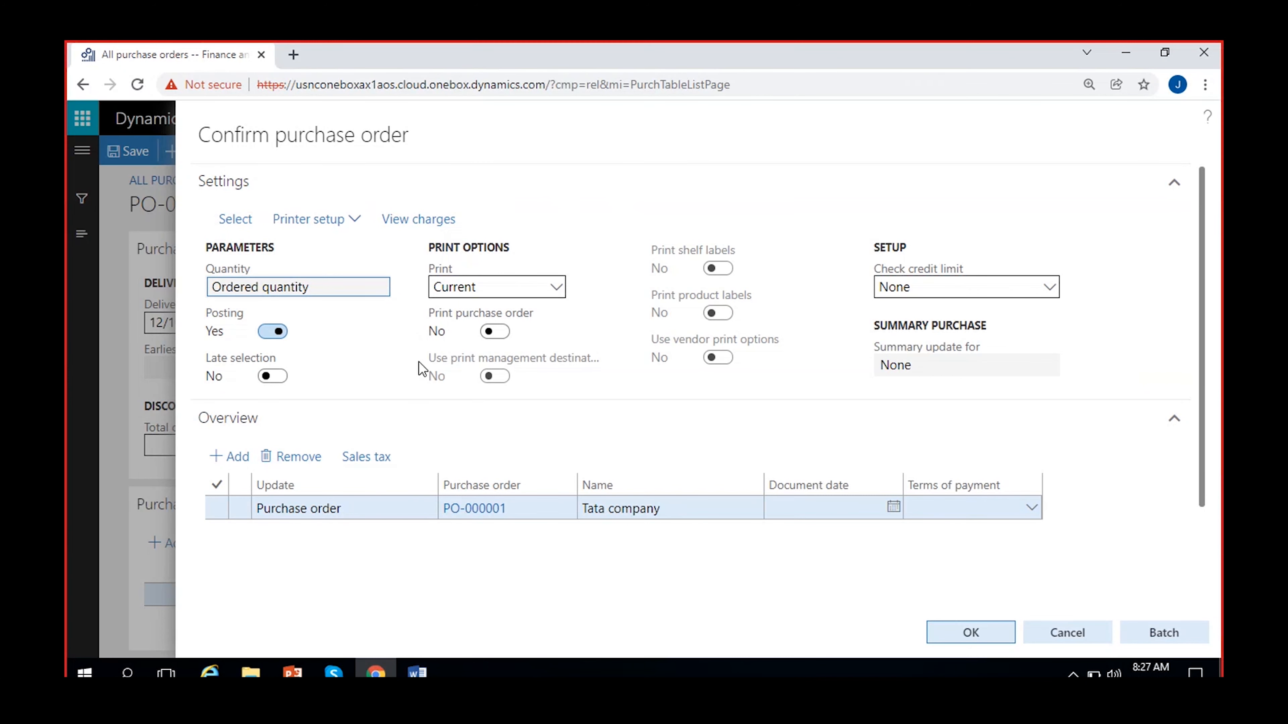
Step: Set Print to After, enable Print purchase order and choose Screen as the purchase order's print destination
{"action": "left_click", "coordinate": [556, 287]}
{"action": "left_click", "coordinate": [575, 313]}
{"action": "left_click", "coordinate": [497, 332]}
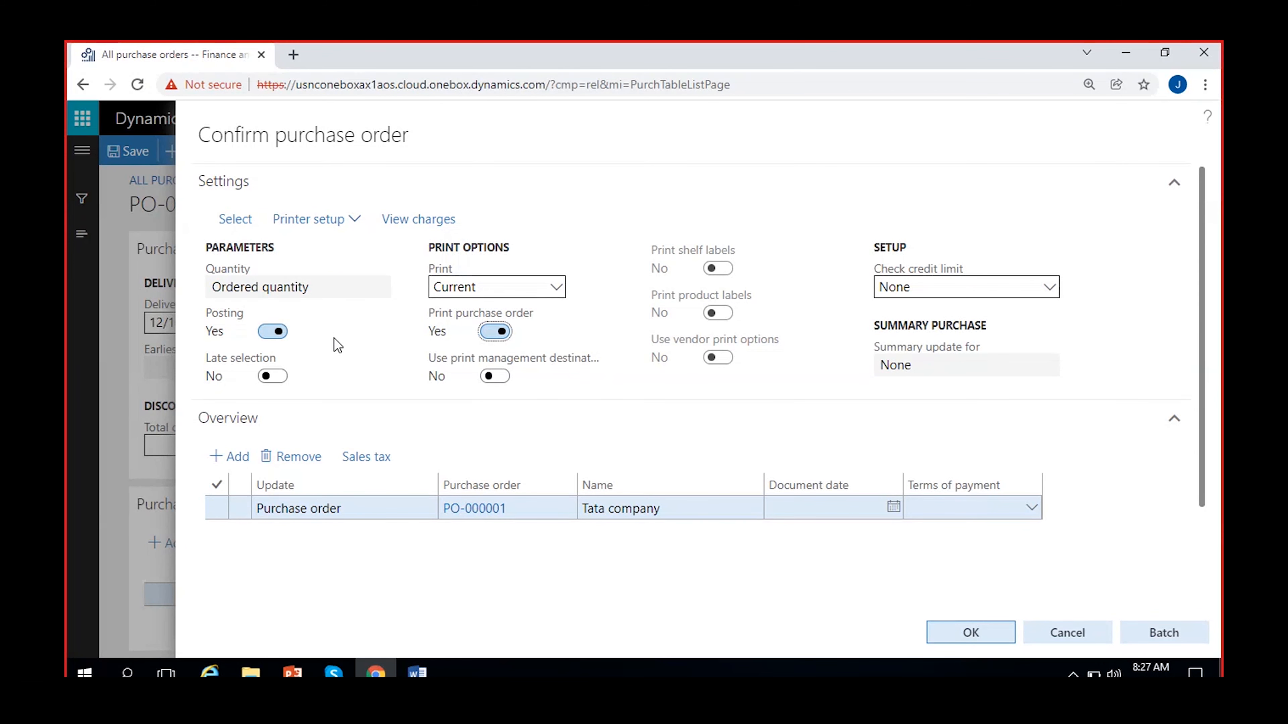
{"action": "left_click", "coordinate": [332, 221]}
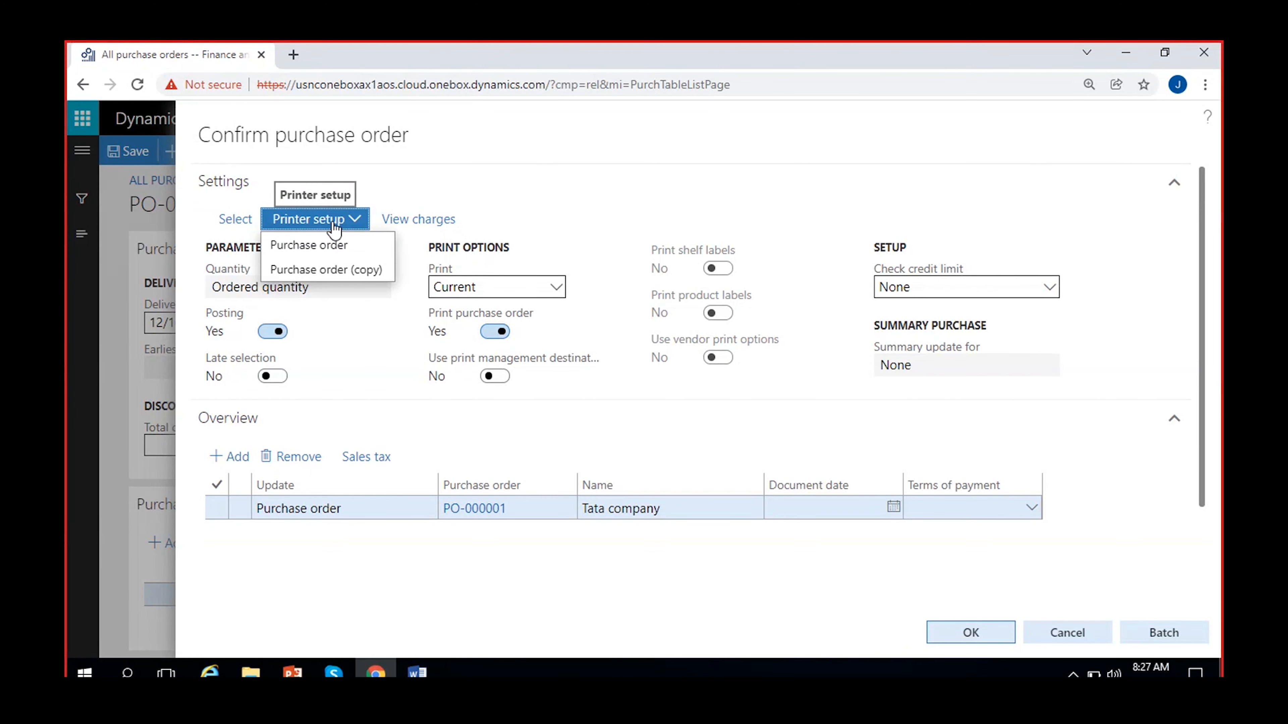
{"action": "left_click", "coordinate": [340, 246]}
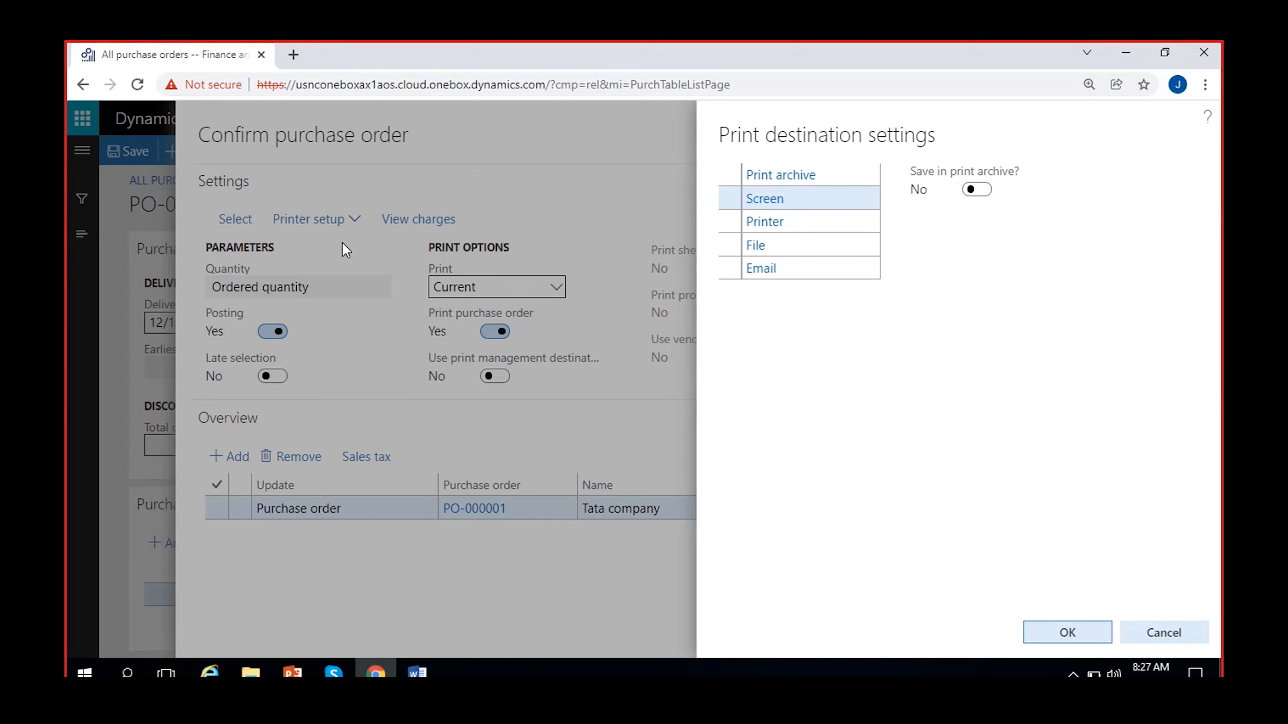
{"action": "left_click", "coordinate": [824, 200]}
{"action": "left_click", "coordinate": [1066, 634]}
Step: Leave the order's terms of payment blank and run the purchase order confirmation
{"action": "scroll", "coordinate": [678, 603], "scroll_direction": "down", "scroll_amount": 2}
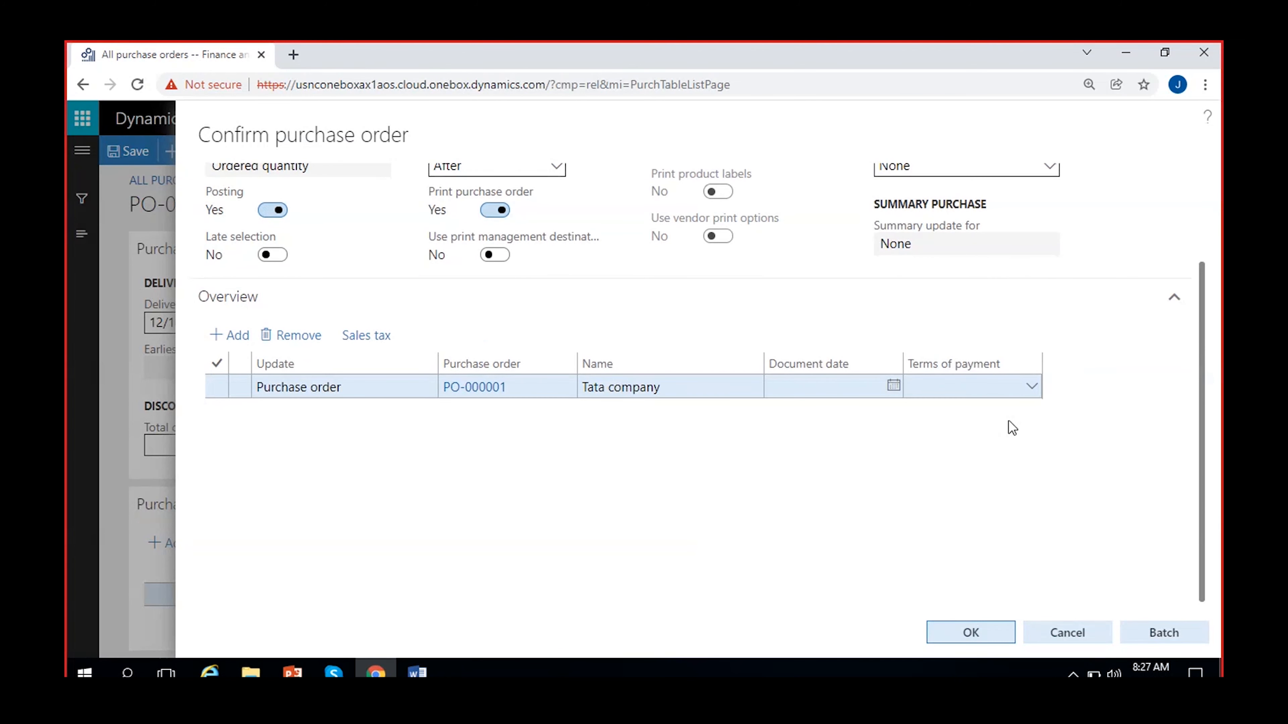
{"action": "left_click", "coordinate": [1032, 388]}
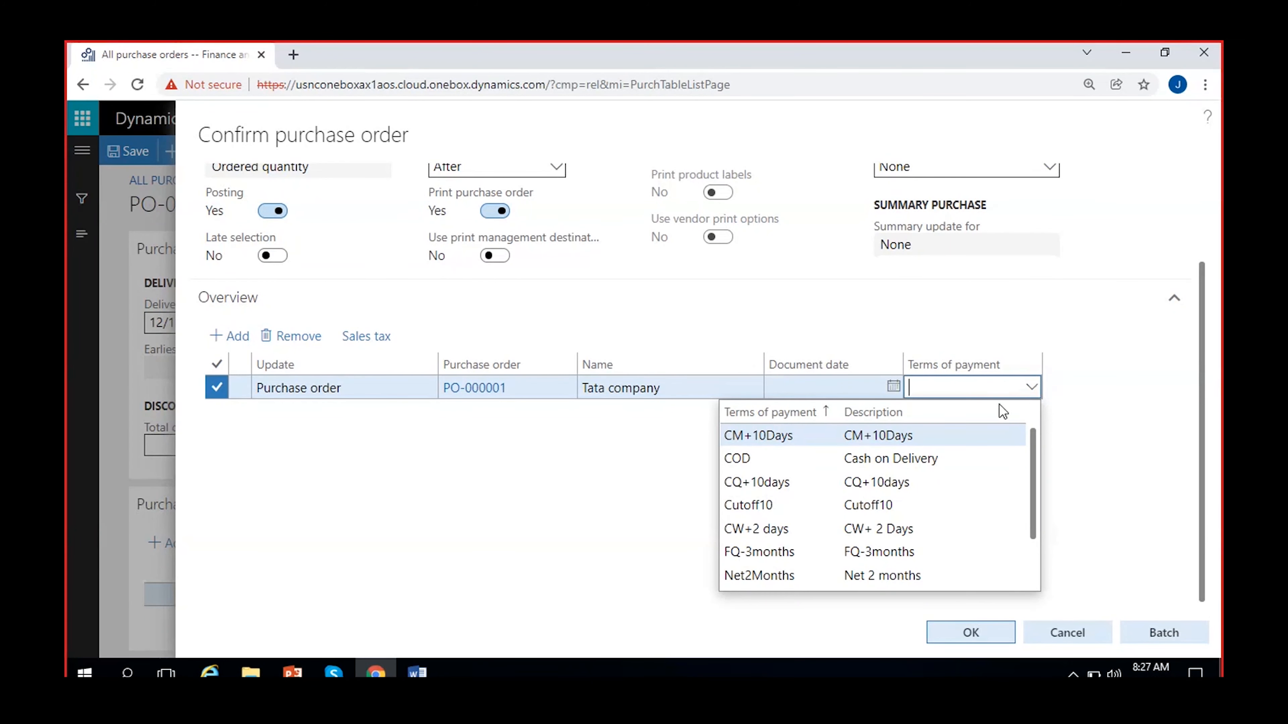
{"action": "left_click", "coordinate": [1089, 445]}
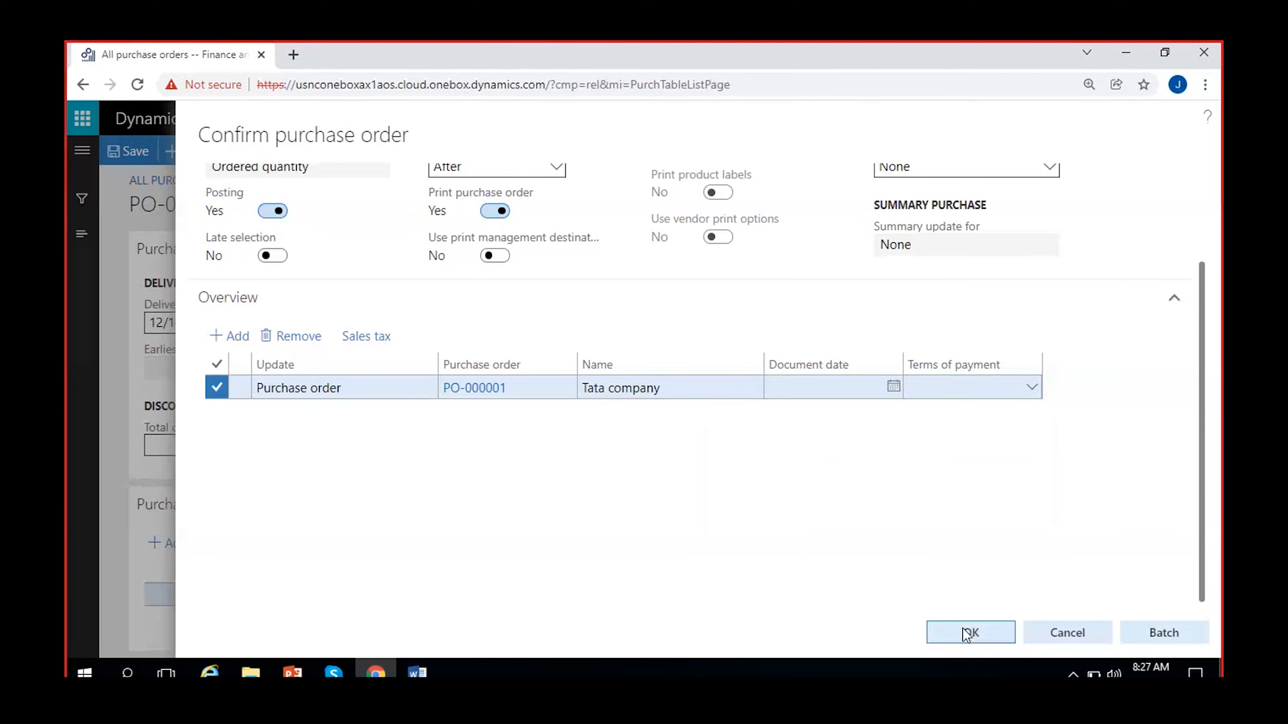
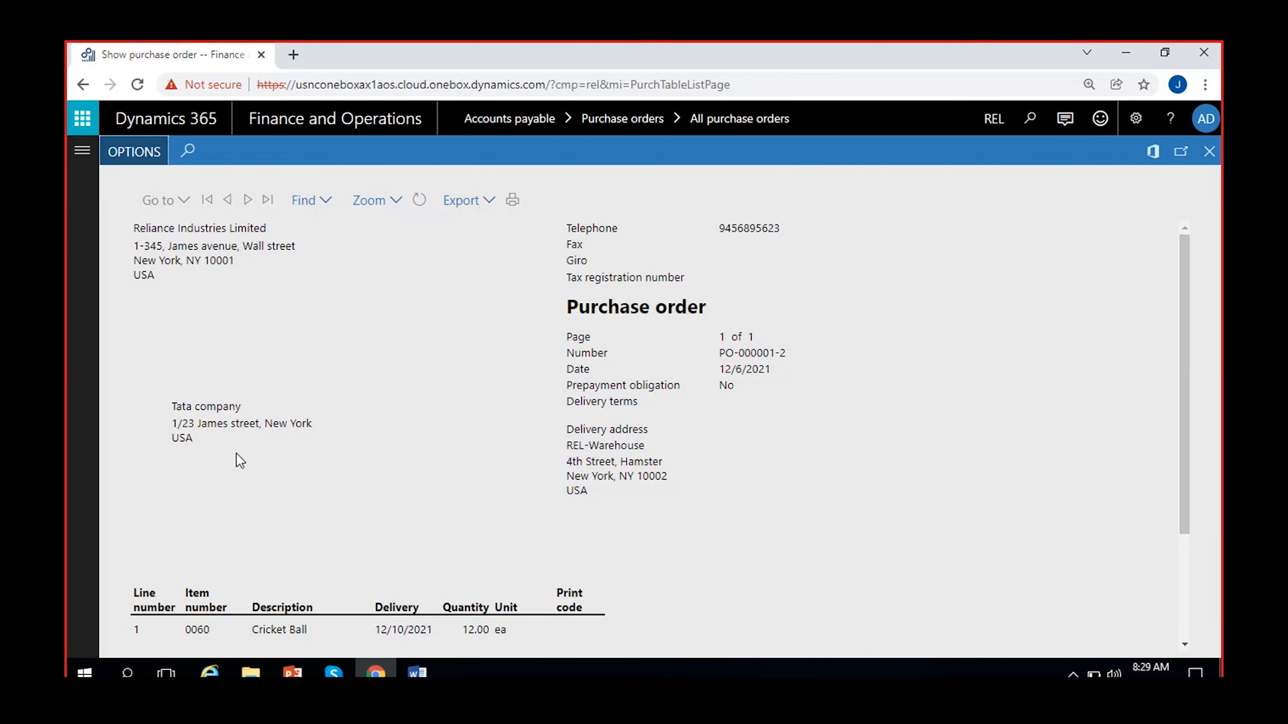
Step: Review the printed purchase order's Cricket Ball line, quantity and order details
{"action": "scroll", "coordinate": [294, 415], "scroll_direction": "down", "scroll_amount": 3}
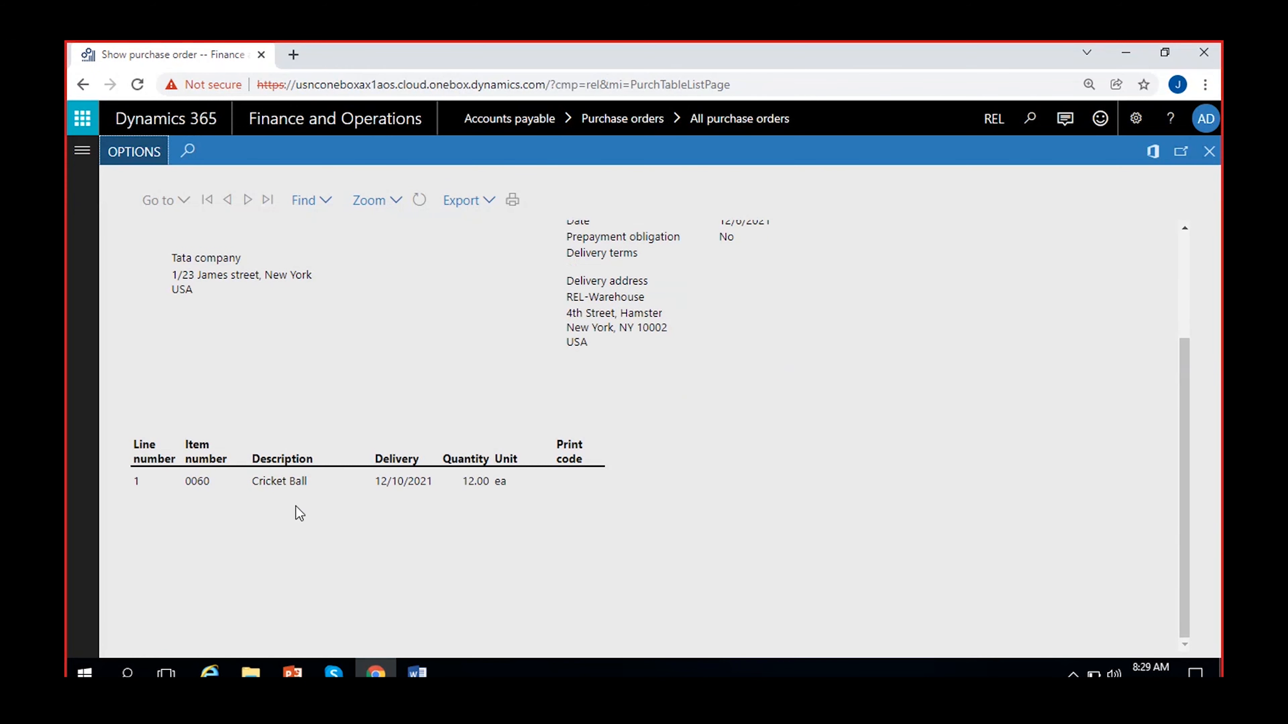
{"action": "double_click", "coordinate": [272, 481]}
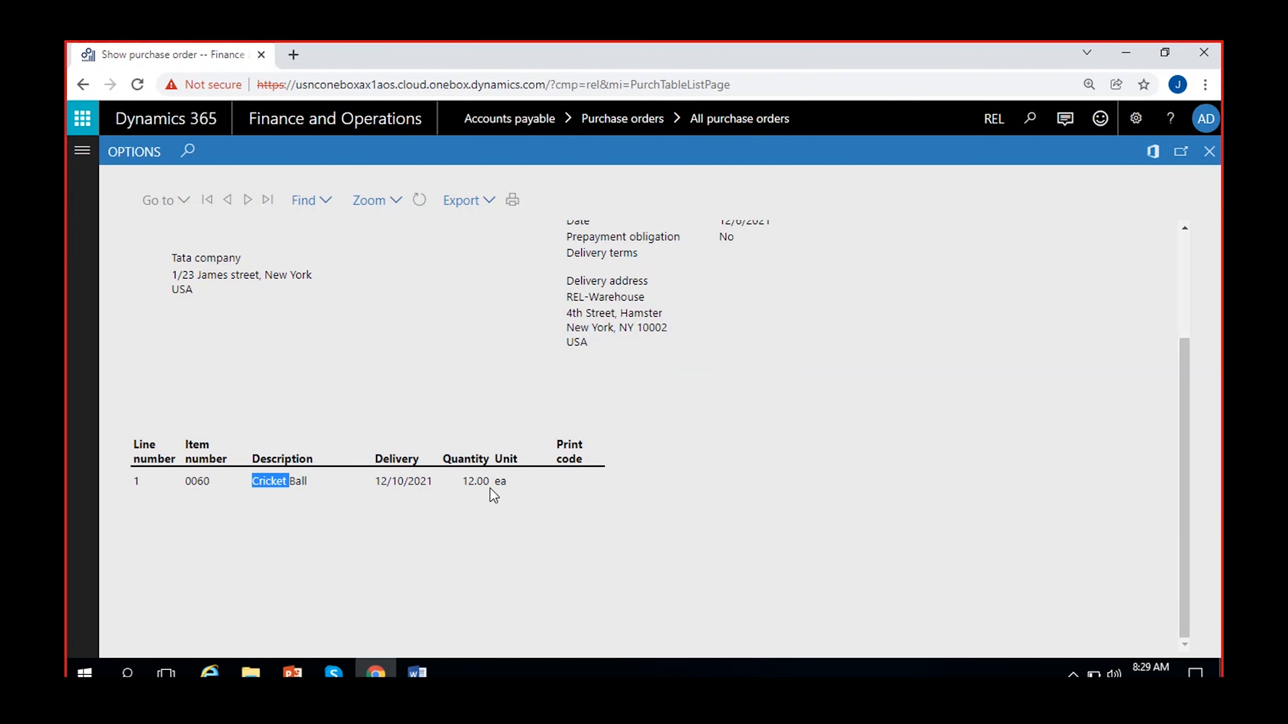
{"action": "double_click", "coordinate": [475, 481]}
{"action": "scroll", "coordinate": [377, 520], "scroll_direction": "up", "scroll_amount": 2}
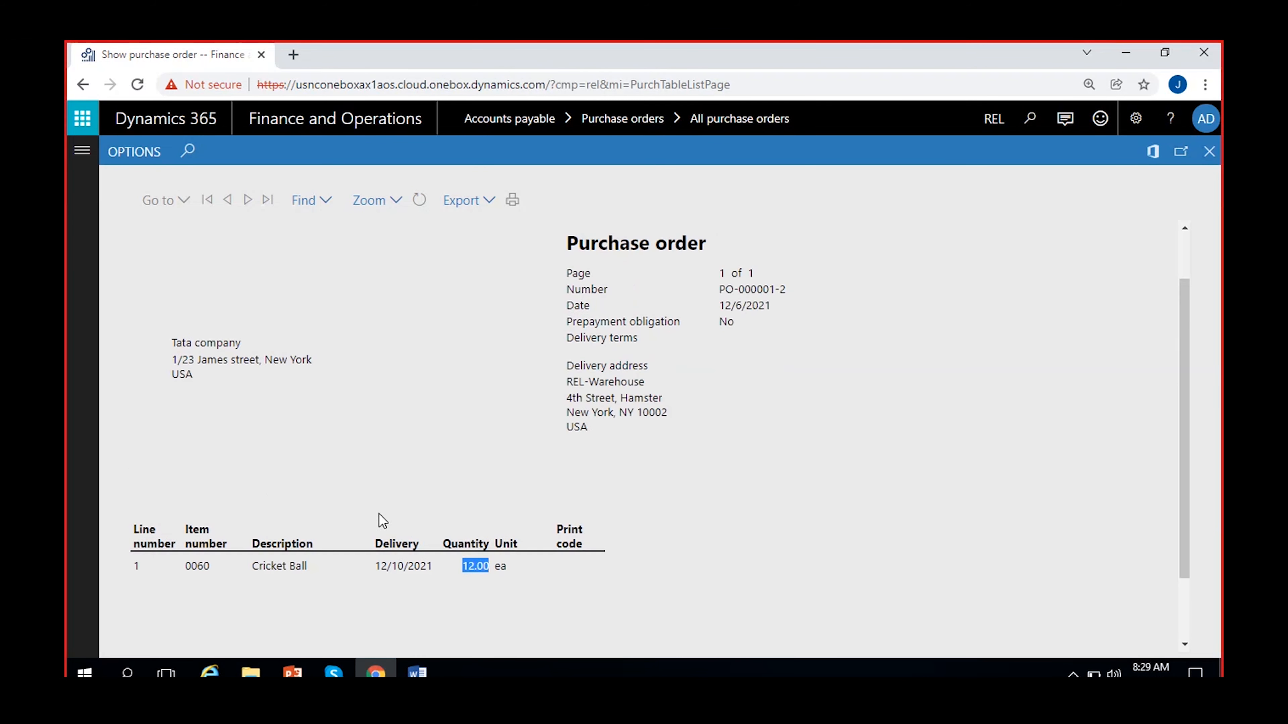
Step: Examine the printed purchase order's export formats, delivery address and the Cricket Ball line's delivery date
{"action": "scroll", "coordinate": [312, 501], "scroll_direction": "up", "scroll_amount": 1}
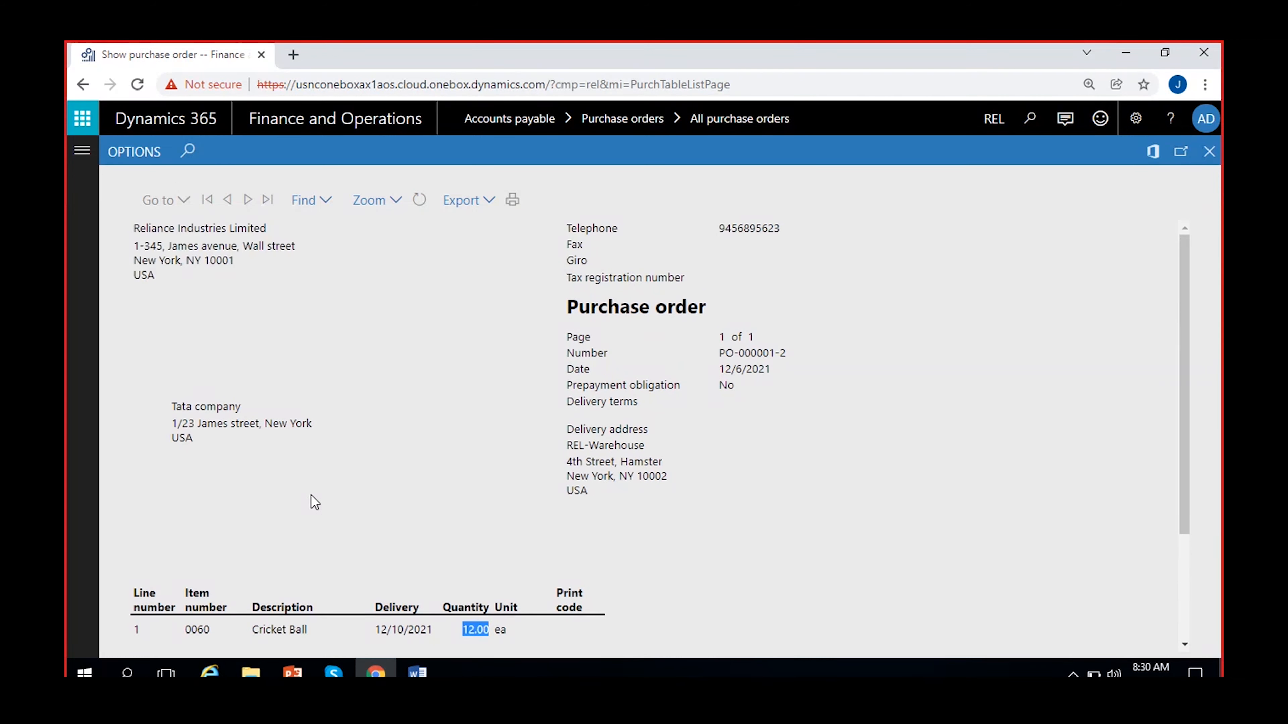
{"action": "left_click", "coordinate": [484, 206]}
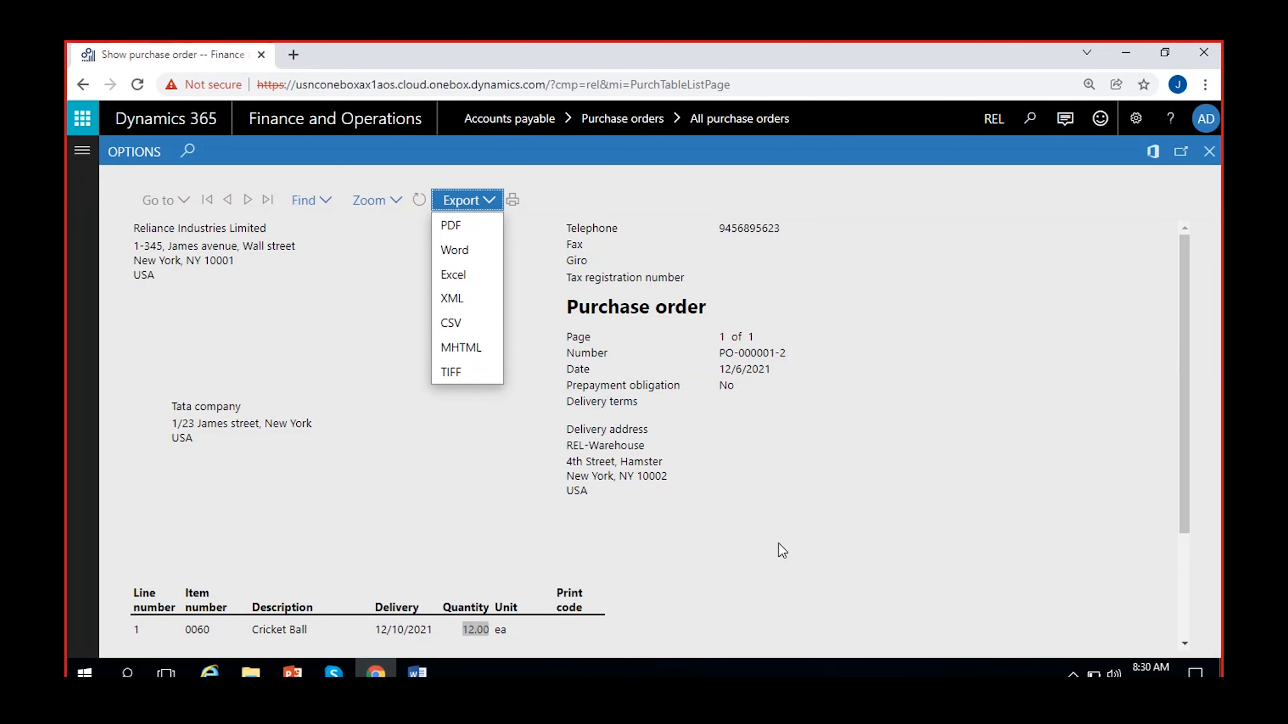
{"action": "left_click", "coordinate": [482, 203]}
{"action": "left_click_drag", "start_coordinate": [589, 496], "coordinate": [539, 508]}
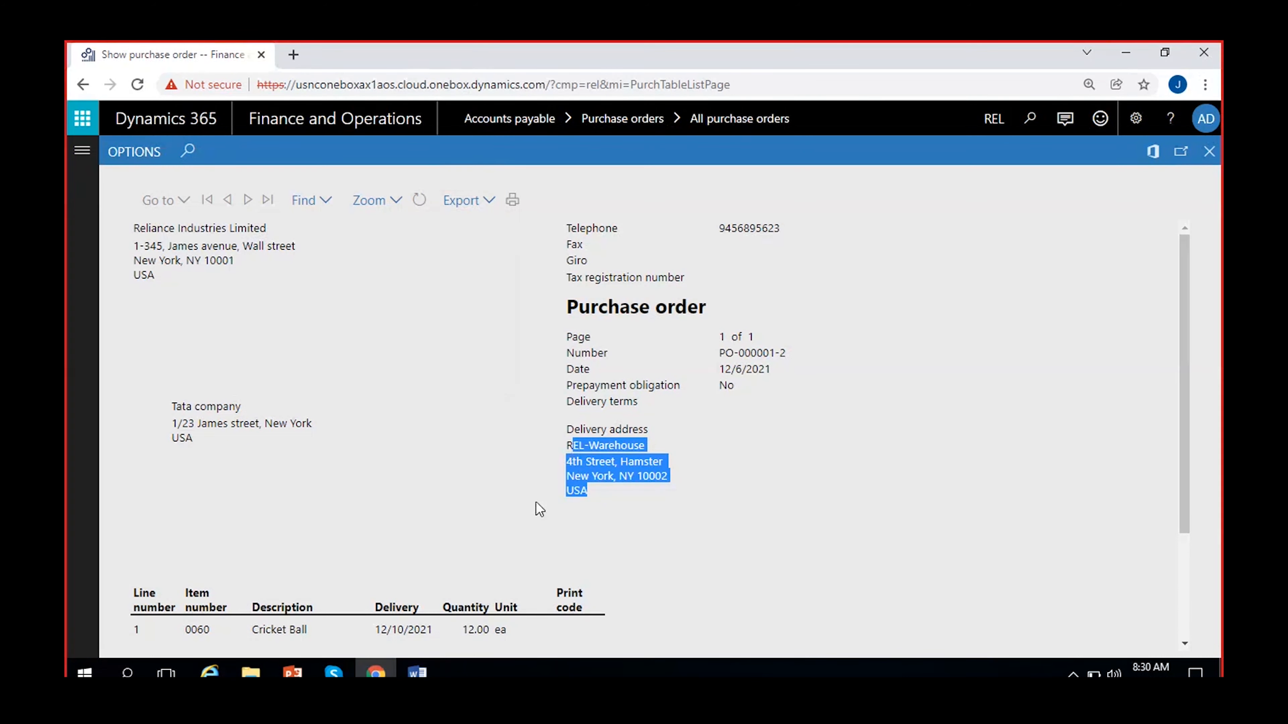
{"action": "left_click", "coordinate": [539, 509]}
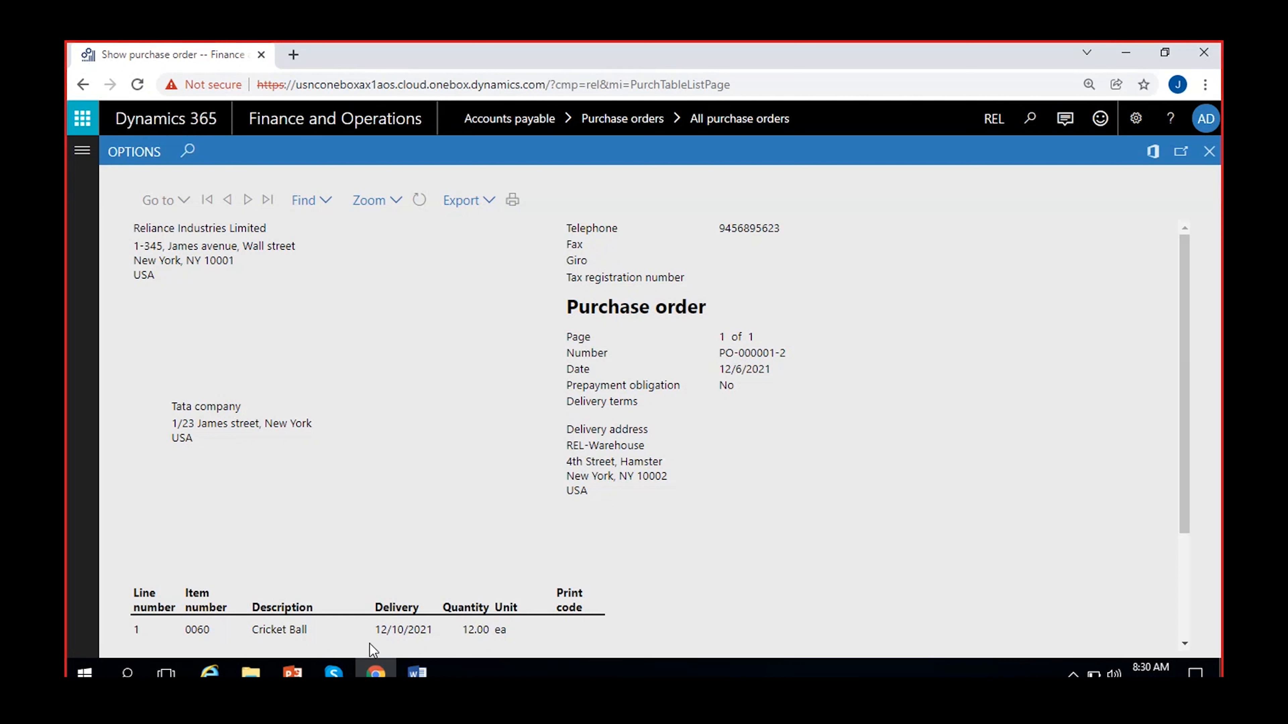
{"action": "double_click", "coordinate": [416, 628]}
{"action": "left_click_drag", "start_coordinate": [369, 629], "coordinate": [457, 633]}
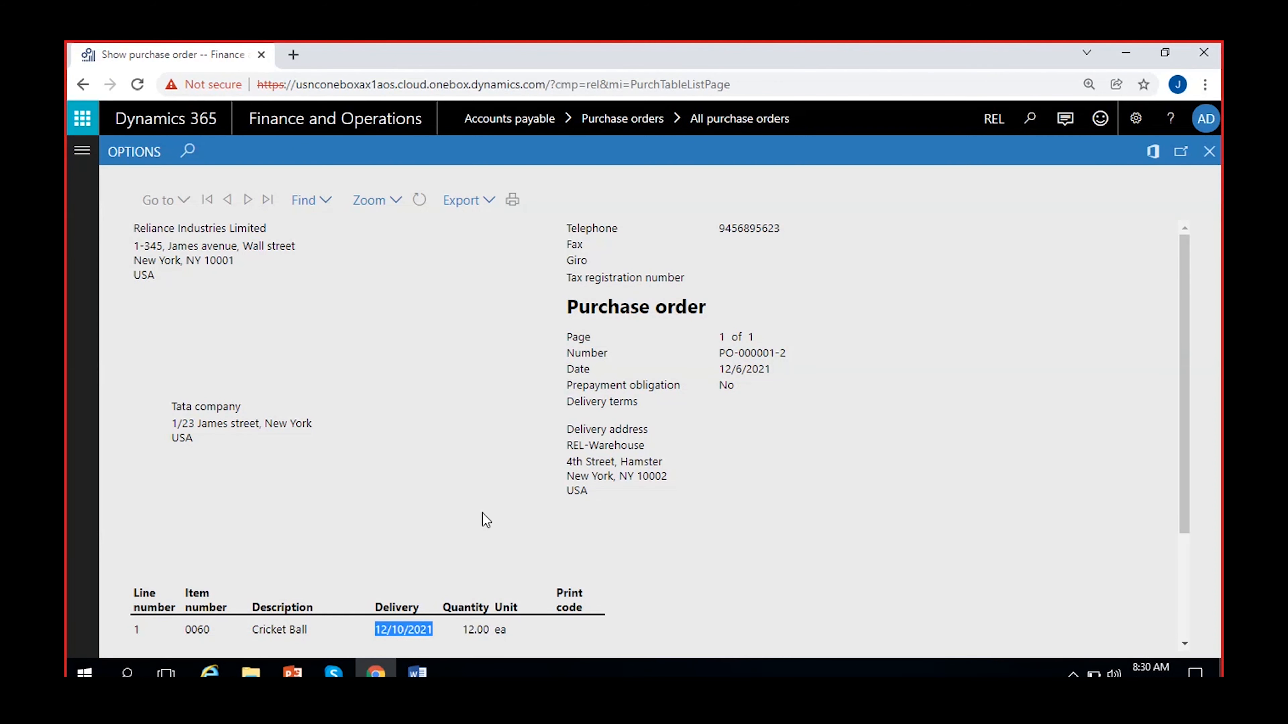
{"action": "left_click", "coordinate": [769, 514]}
{"action": "scroll", "coordinate": [768, 513], "scroll_direction": "down", "scroll_amount": 3}
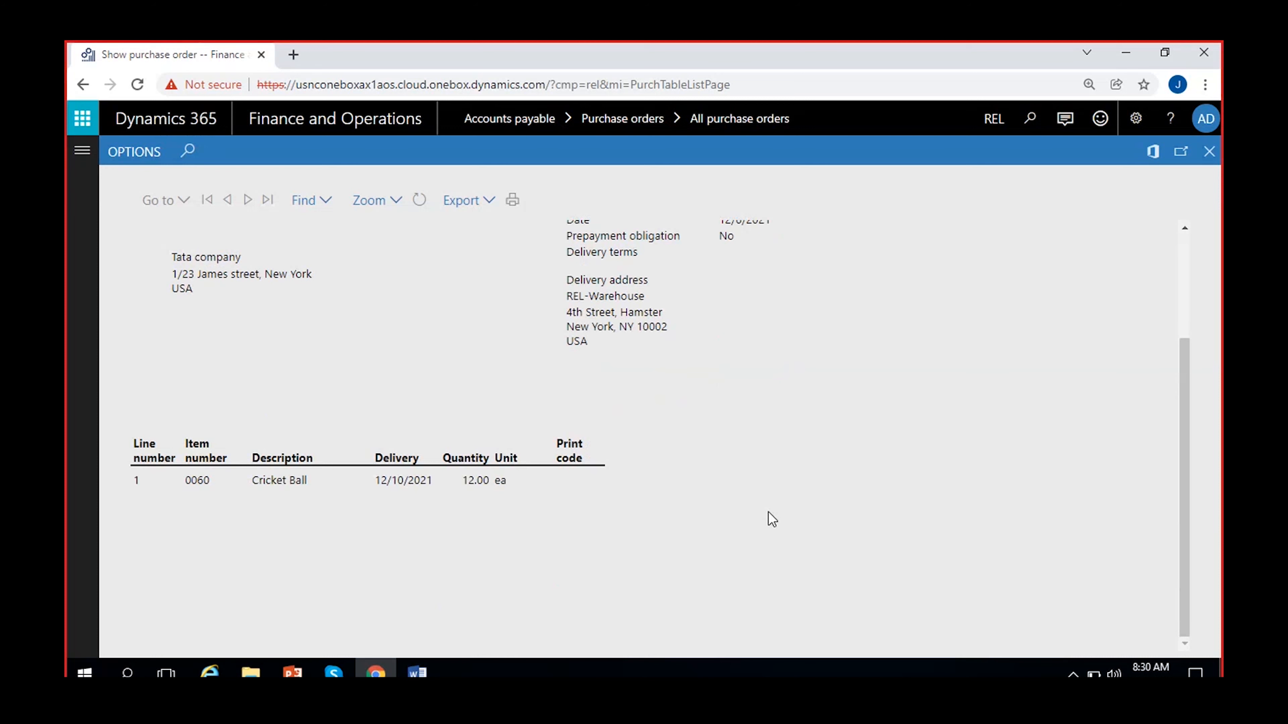
{"action": "scroll", "coordinate": [767, 512], "scroll_direction": "up", "scroll_amount": 3}
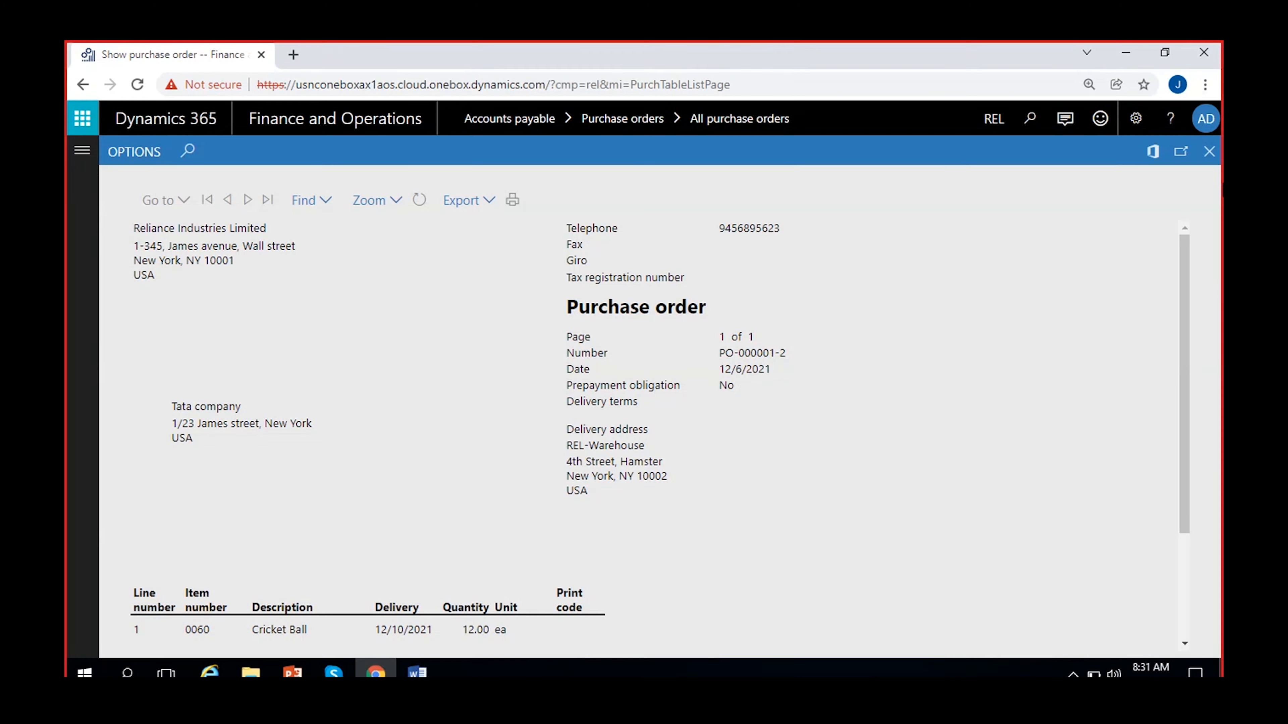
Step: Close the printed purchase order report and check the order's approval status
{"action": "left_click", "coordinate": [1208, 153]}
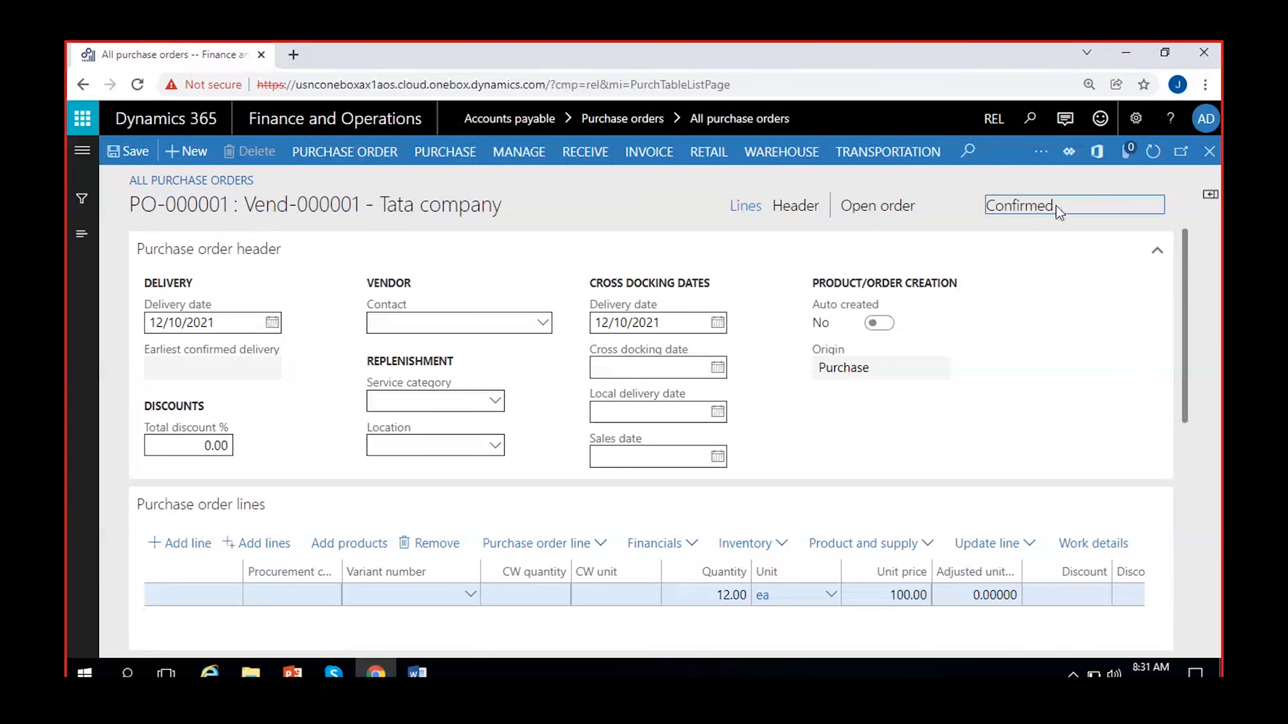
{"action": "double_click", "coordinate": [1028, 208]}
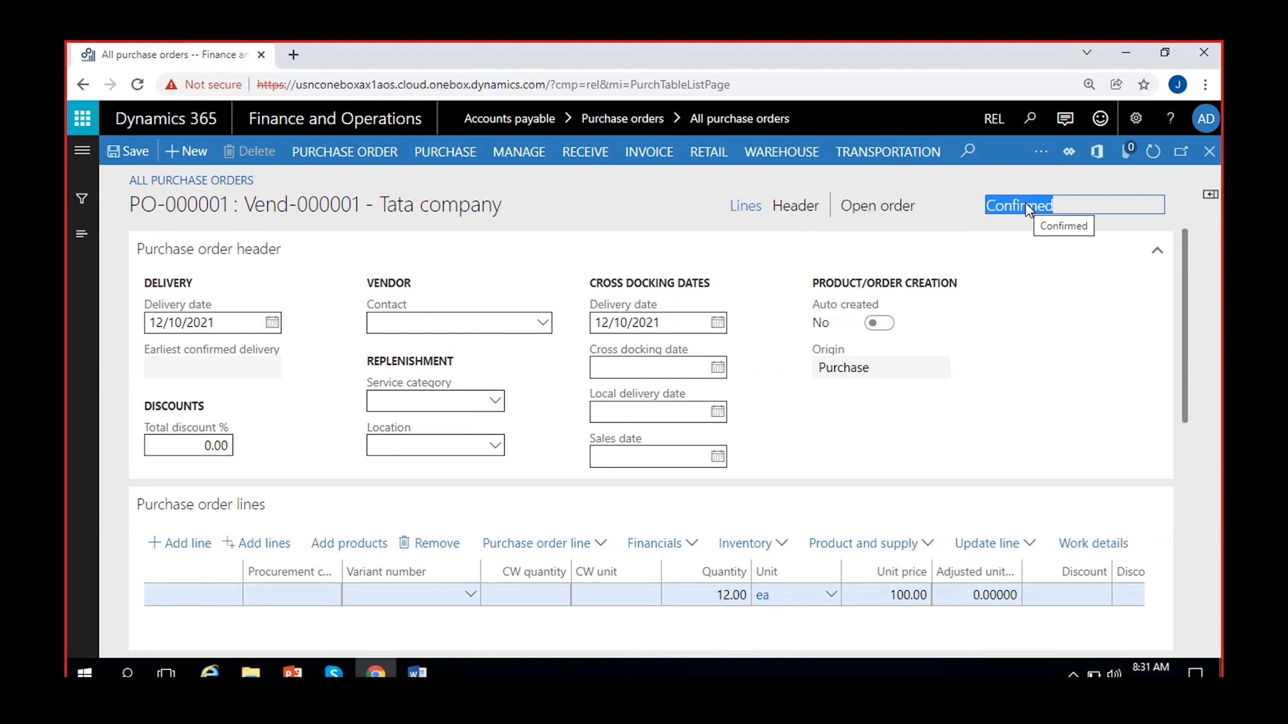
{"action": "left_click", "coordinate": [539, 214]}
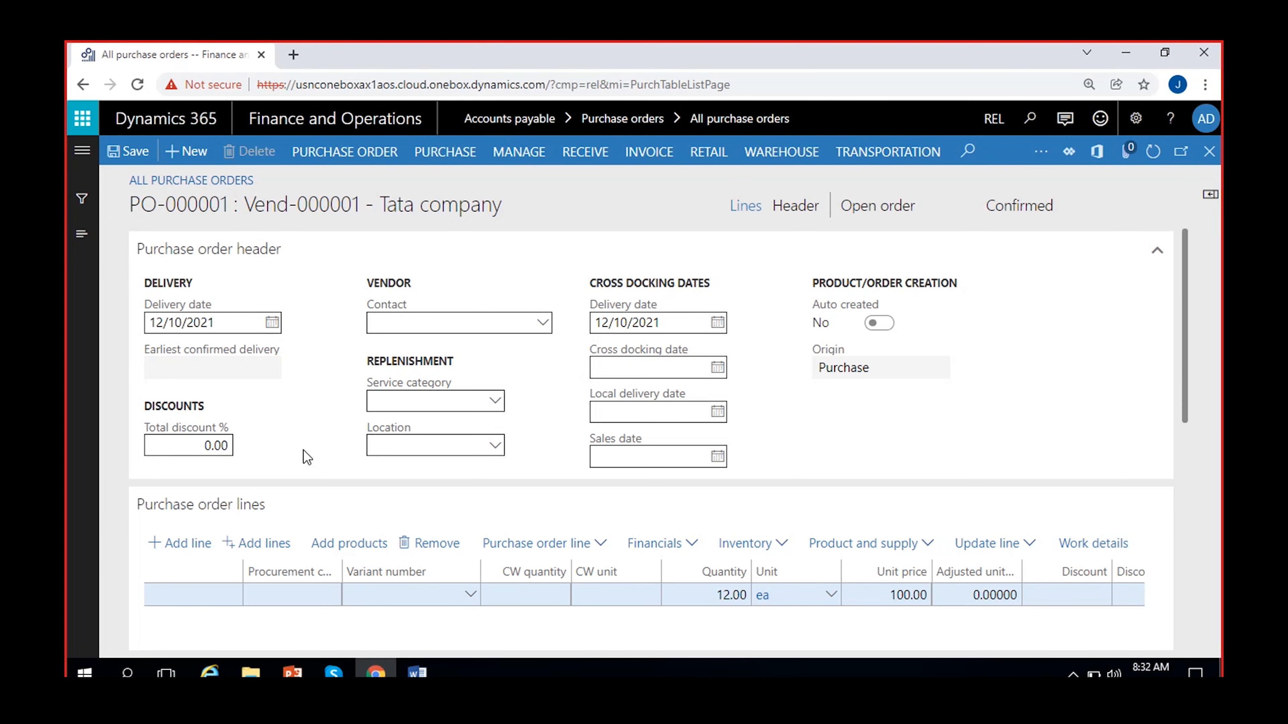
Step: Start generating a product receipt for the Tata company purchase order
{"action": "left_click", "coordinate": [446, 160]}
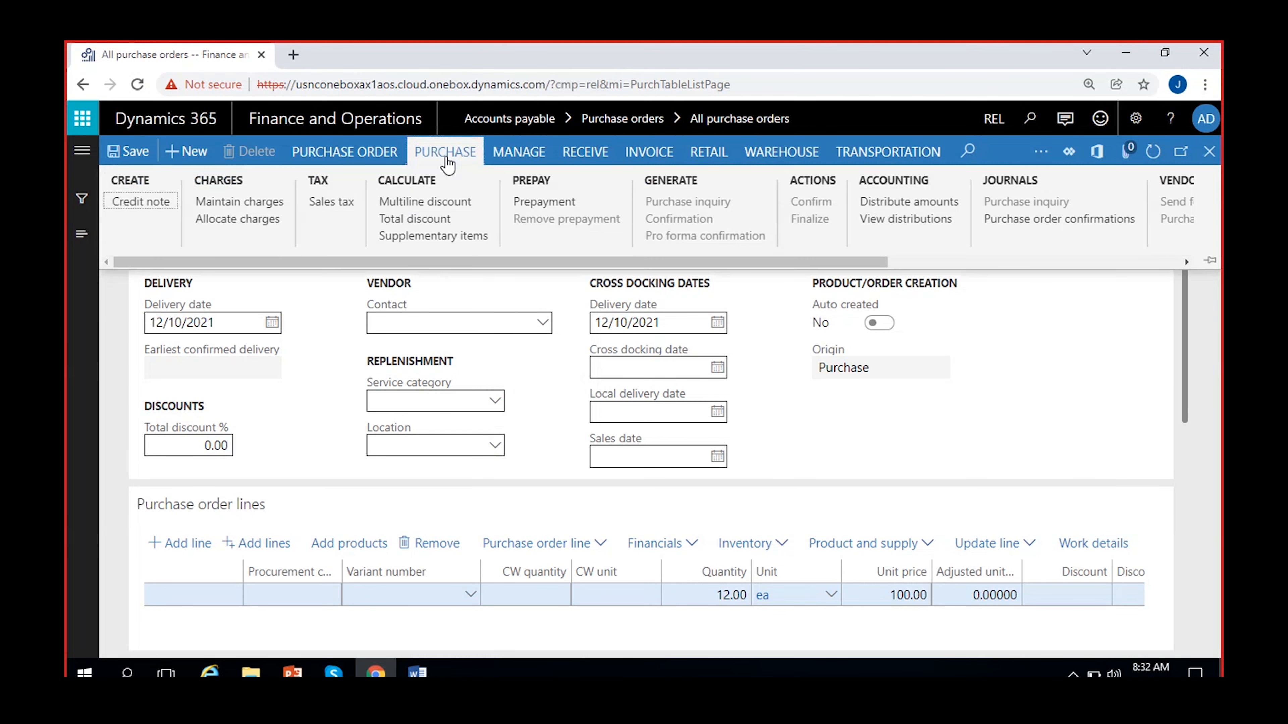
{"action": "left_click", "coordinate": [584, 160]}
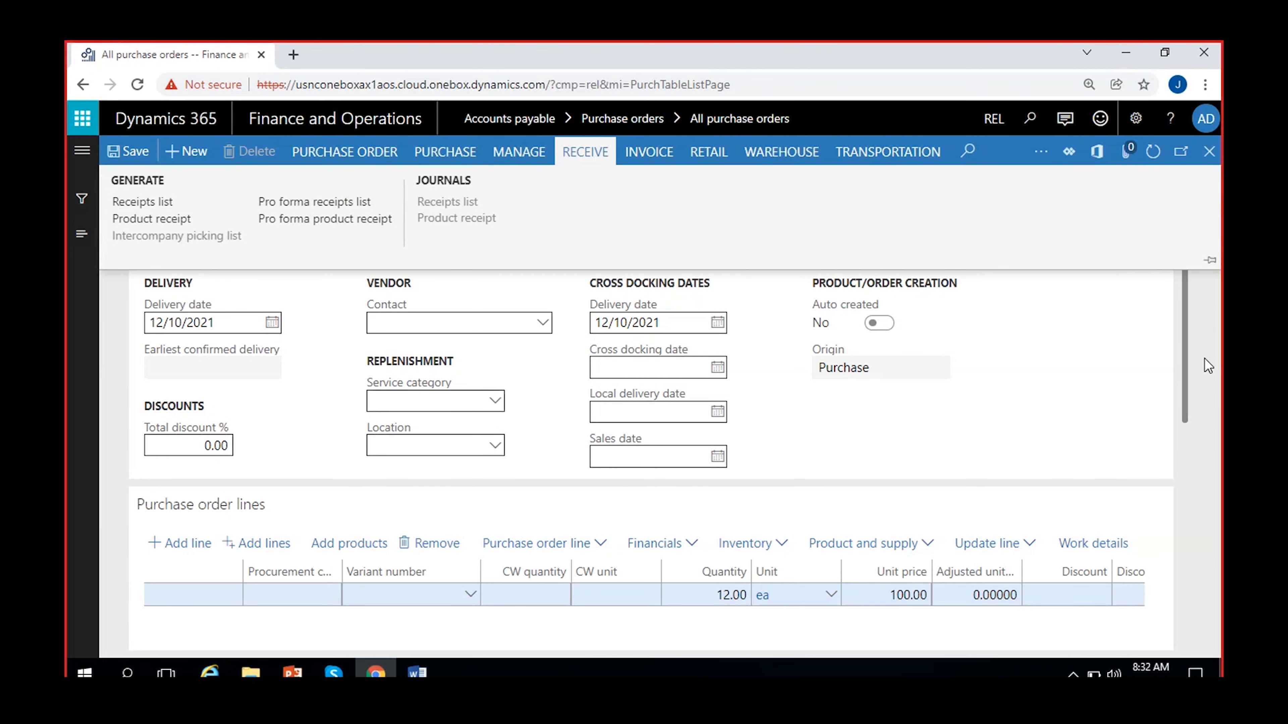
{"action": "left_click", "coordinate": [585, 157]}
{"action": "left_click", "coordinate": [584, 155]}
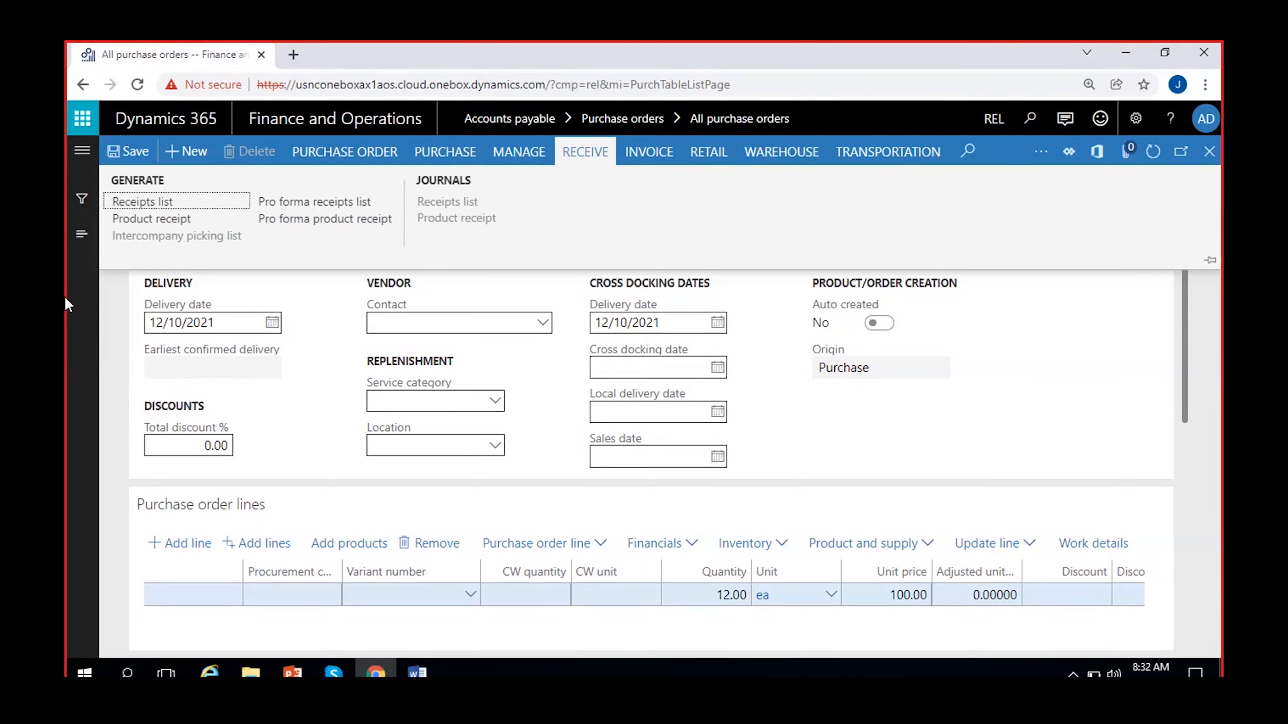
{"action": "left_click", "coordinate": [168, 218]}
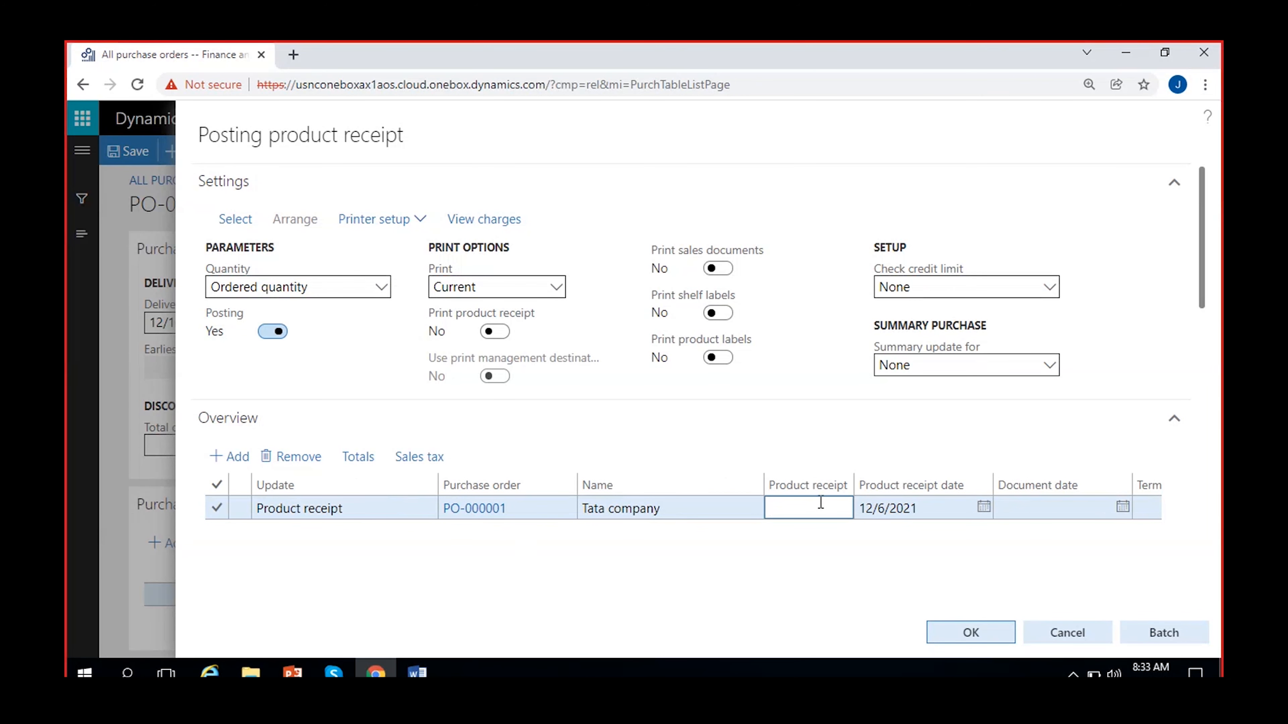
Step: Enter PRN-1 as the product receipt number for the purchase order
{"action": "type", "text": "PRN-"}
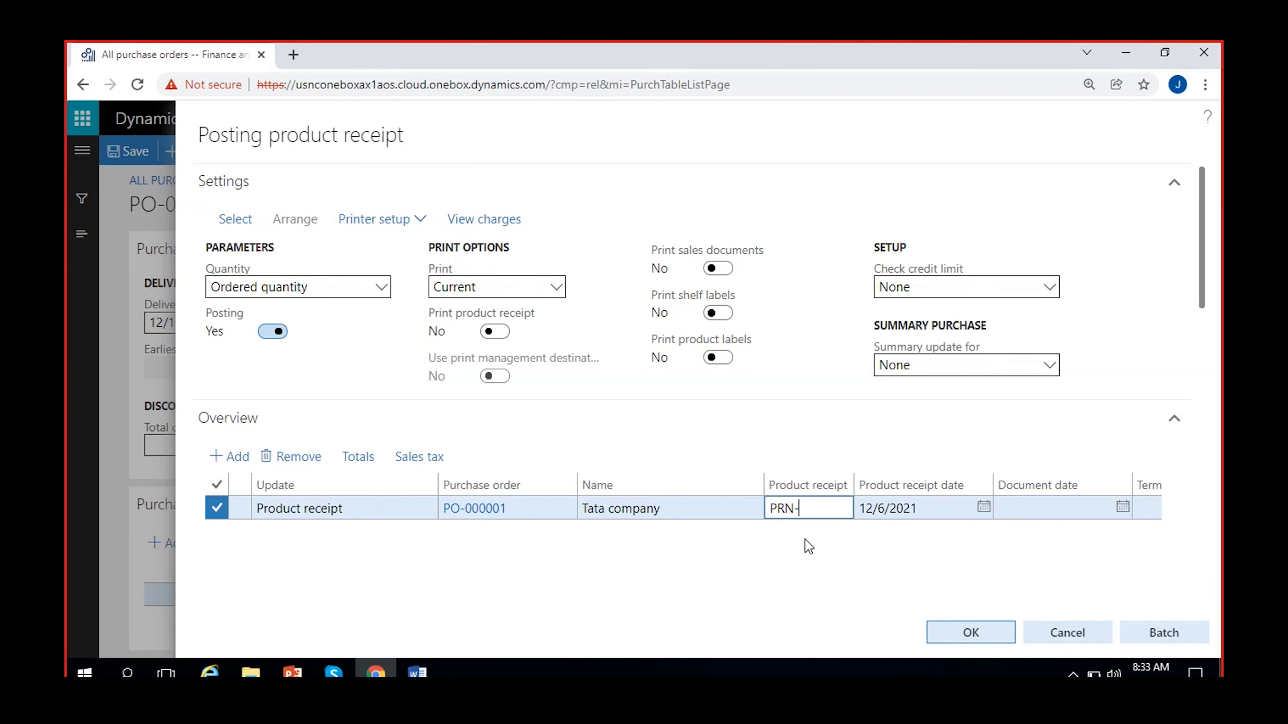
{"action": "type", "text": "1"}
{"action": "left_click", "coordinate": [803, 533]}
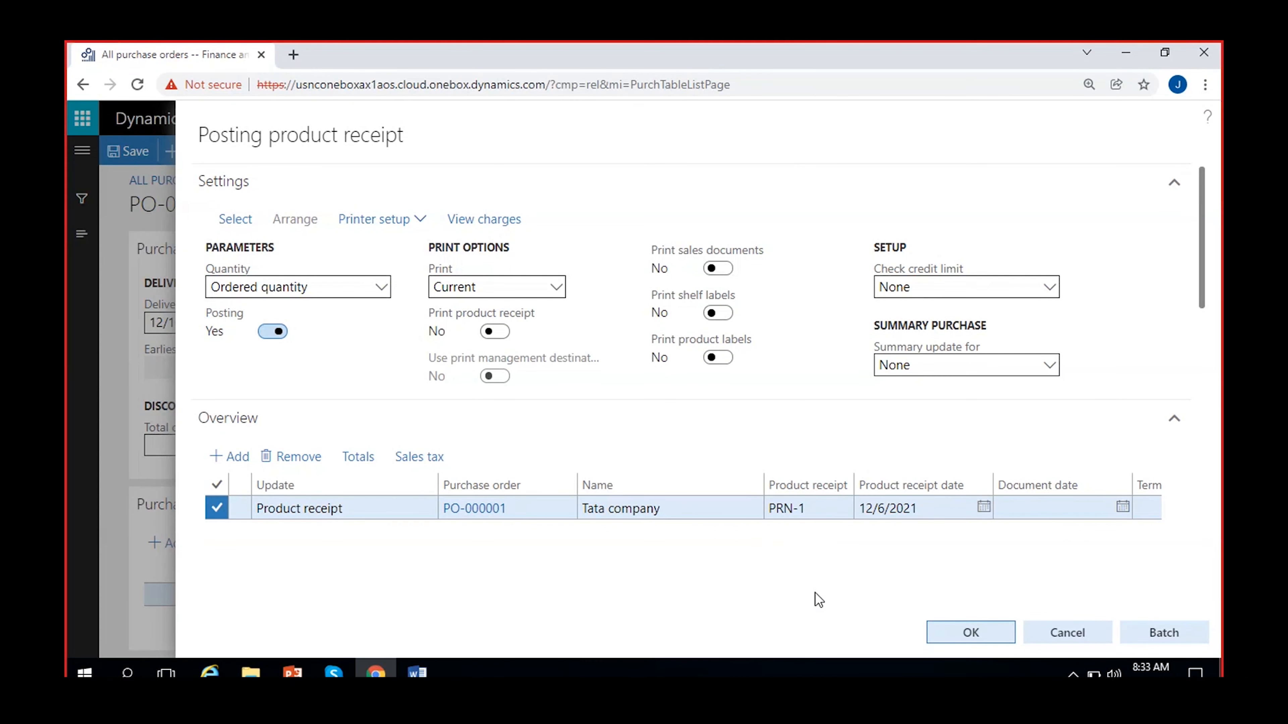
{"action": "left_click", "coordinate": [818, 506]}
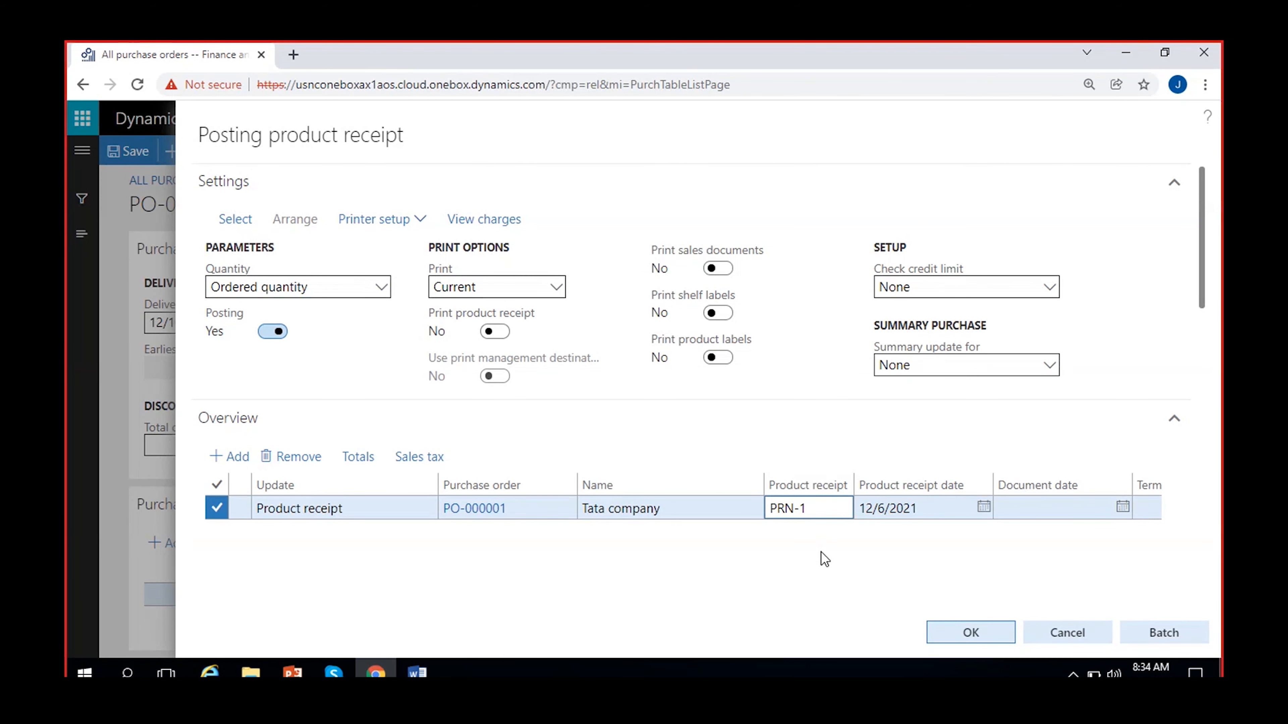
Step: Review the product receipt's overview and the Cricket Ball line's quantity, unit price and net amount
{"action": "scroll", "coordinate": [821, 552], "scroll_direction": "right", "scroll_amount": 2}
{"action": "scroll", "coordinate": [821, 553], "scroll_direction": "left", "scroll_amount": 2}
{"action": "left_click_drag", "start_coordinate": [1201, 230], "coordinate": [1208, 361]}
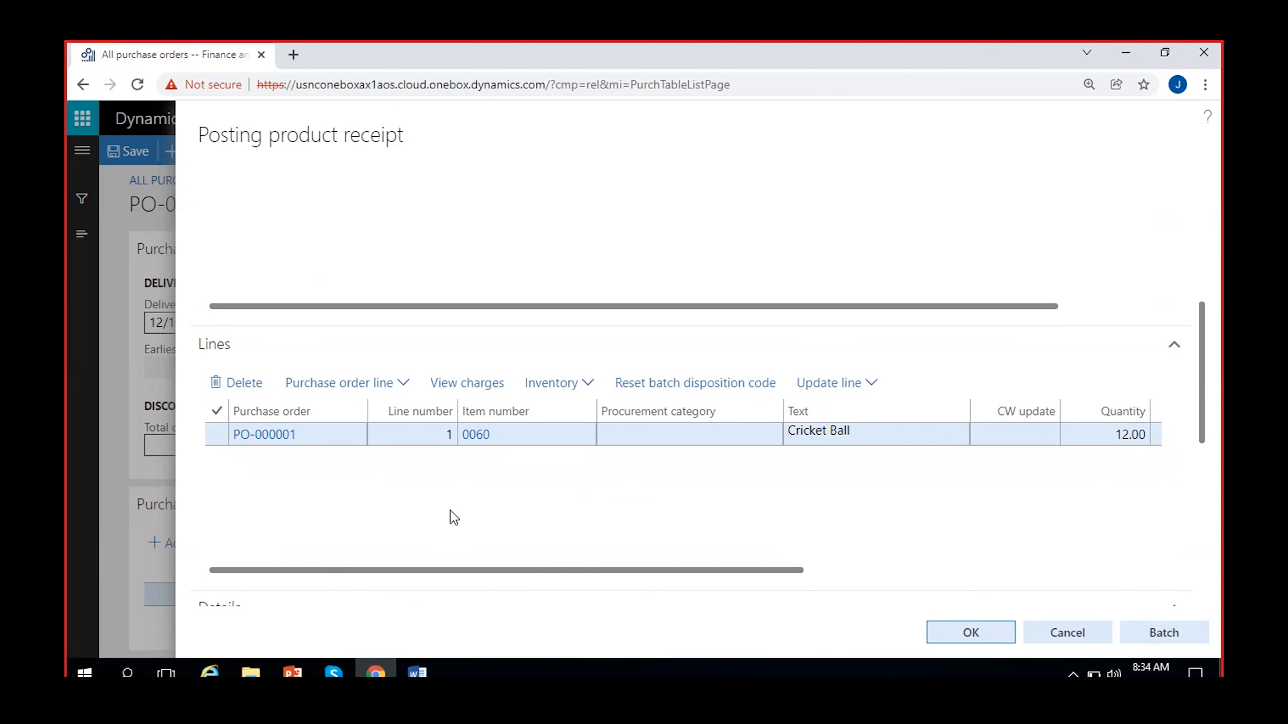
{"action": "scroll", "coordinate": [399, 523], "scroll_direction": "right", "scroll_amount": 5}
{"action": "scroll", "coordinate": [322, 503], "scroll_direction": "left", "scroll_amount": 5}
{"action": "scroll", "coordinate": [602, 492], "scroll_direction": "right", "scroll_amount": 5}
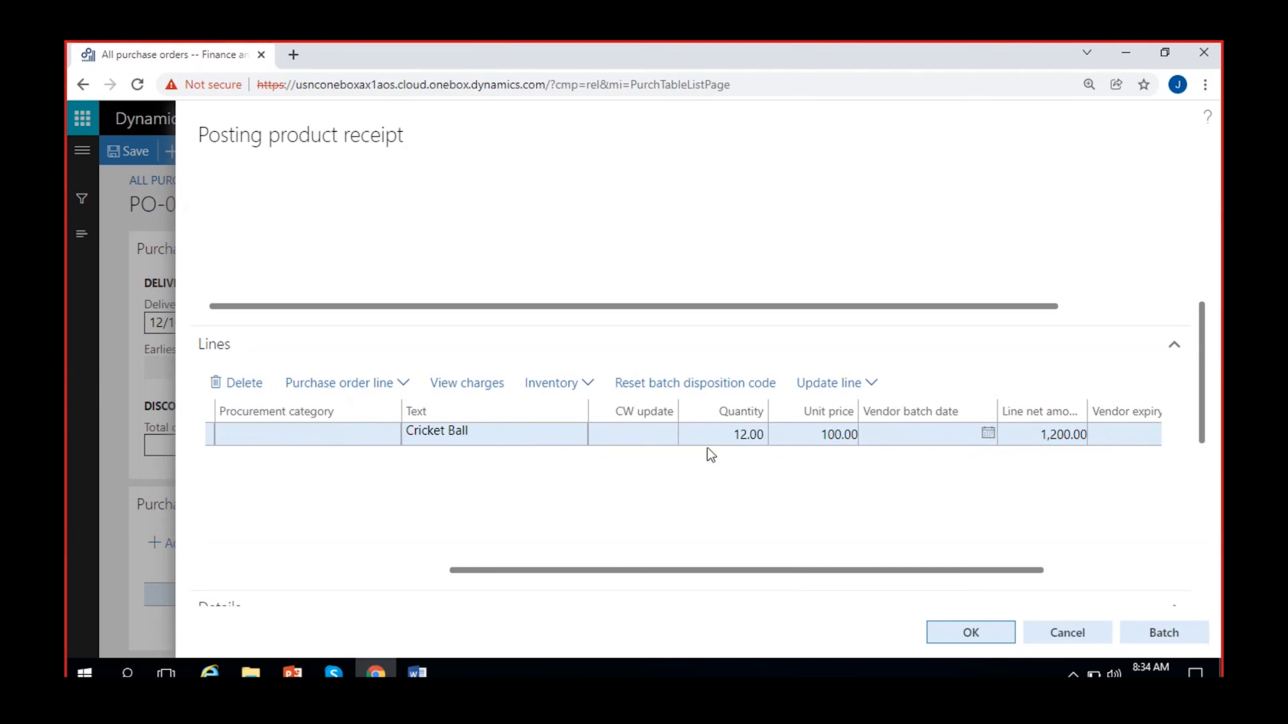
{"action": "scroll", "coordinate": [776, 512], "scroll_direction": "right", "scroll_amount": 3}
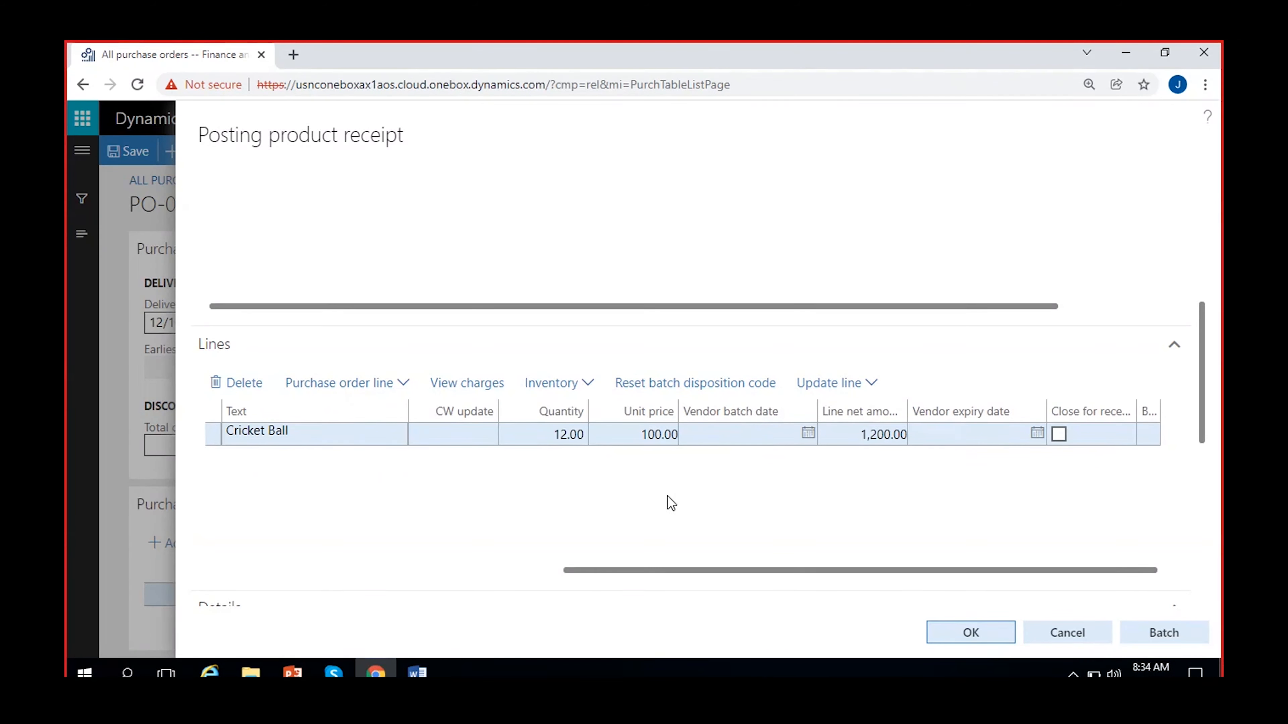
Step: Review the Cricket Ball line and the receipt settings, then post product receipt PRN-1 for the purchase order
{"action": "left_click", "coordinate": [573, 431]}
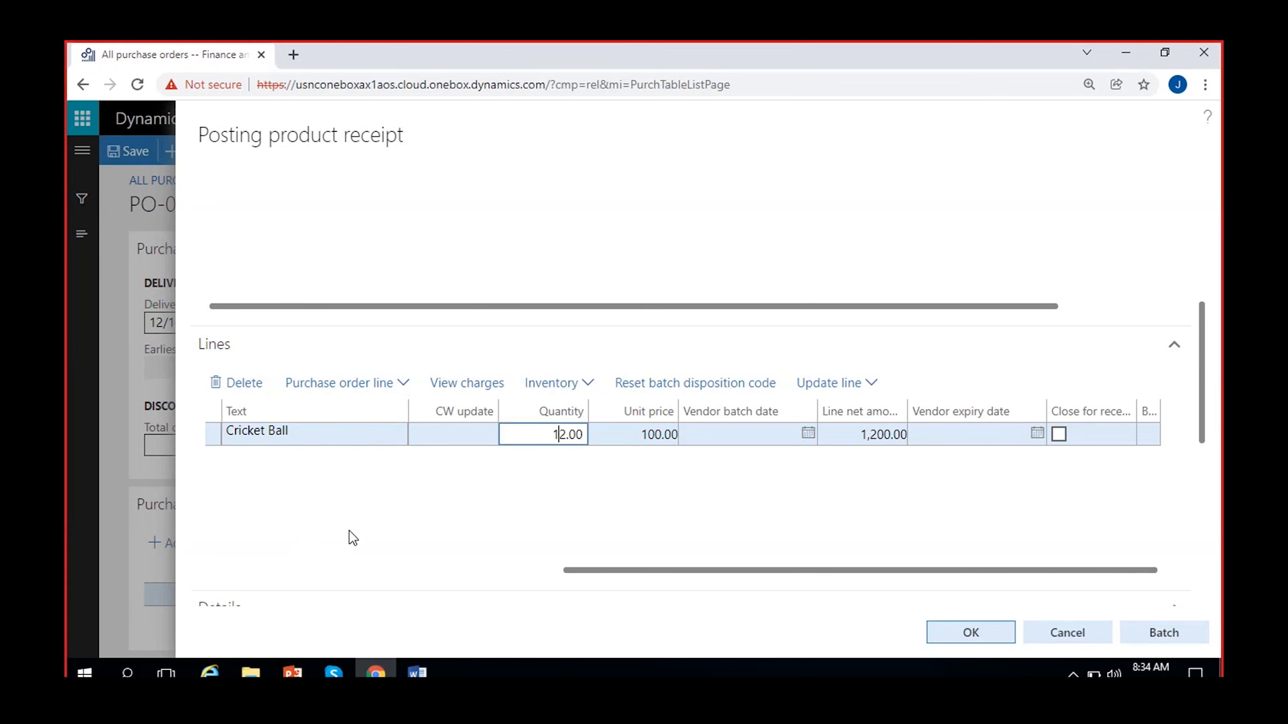
{"action": "left_click", "coordinate": [646, 500]}
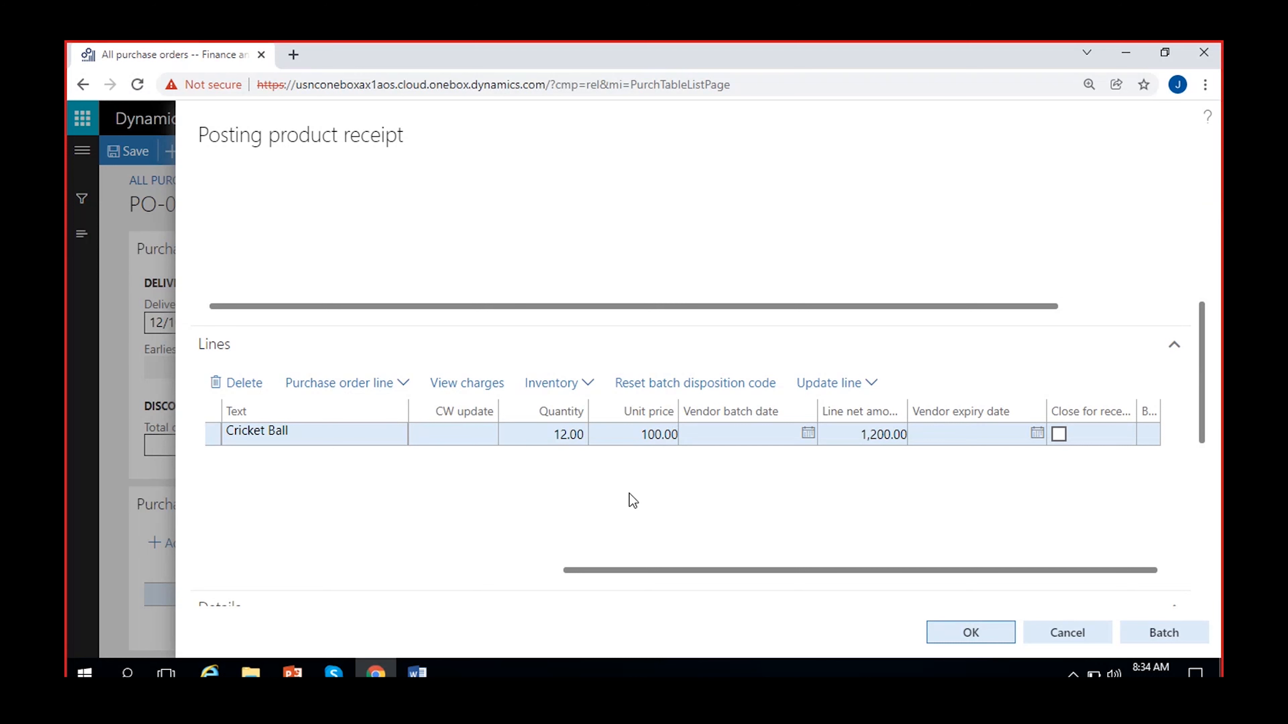
{"action": "scroll", "coordinate": [604, 493], "scroll_direction": "left", "scroll_amount": 10}
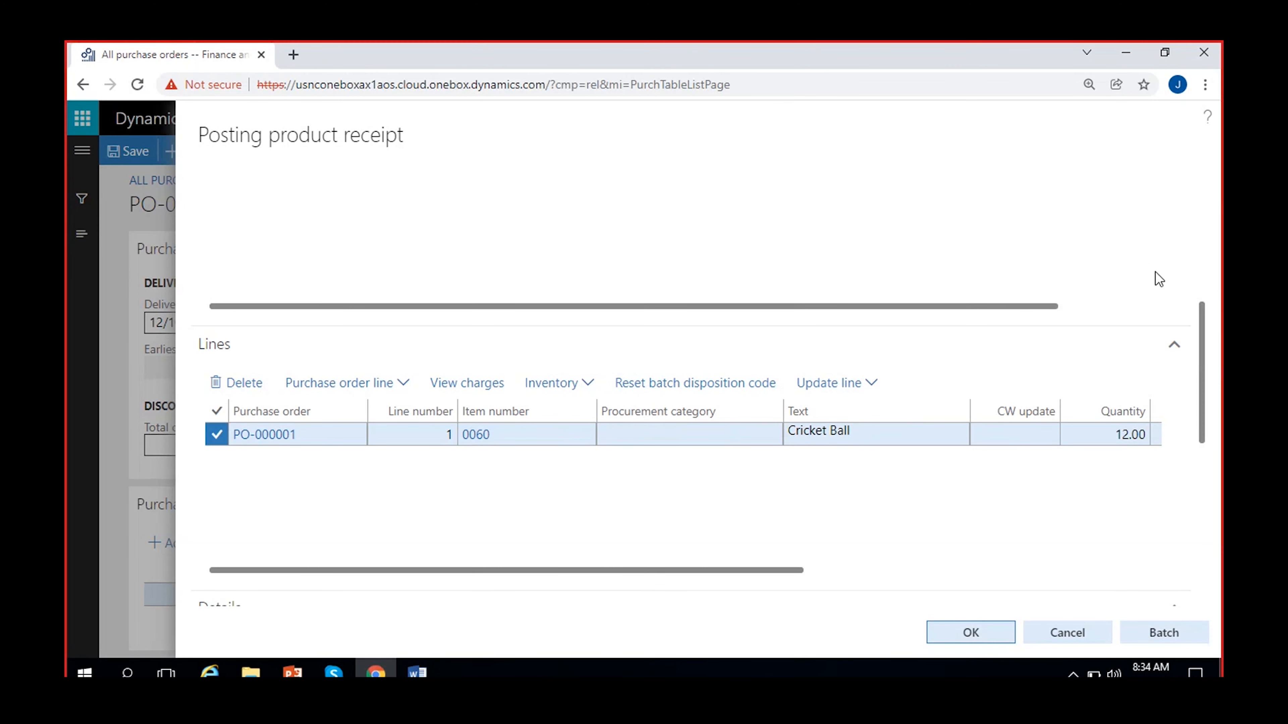
{"action": "scroll", "coordinate": [1207, 320], "scroll_direction": "up", "scroll_amount": 10}
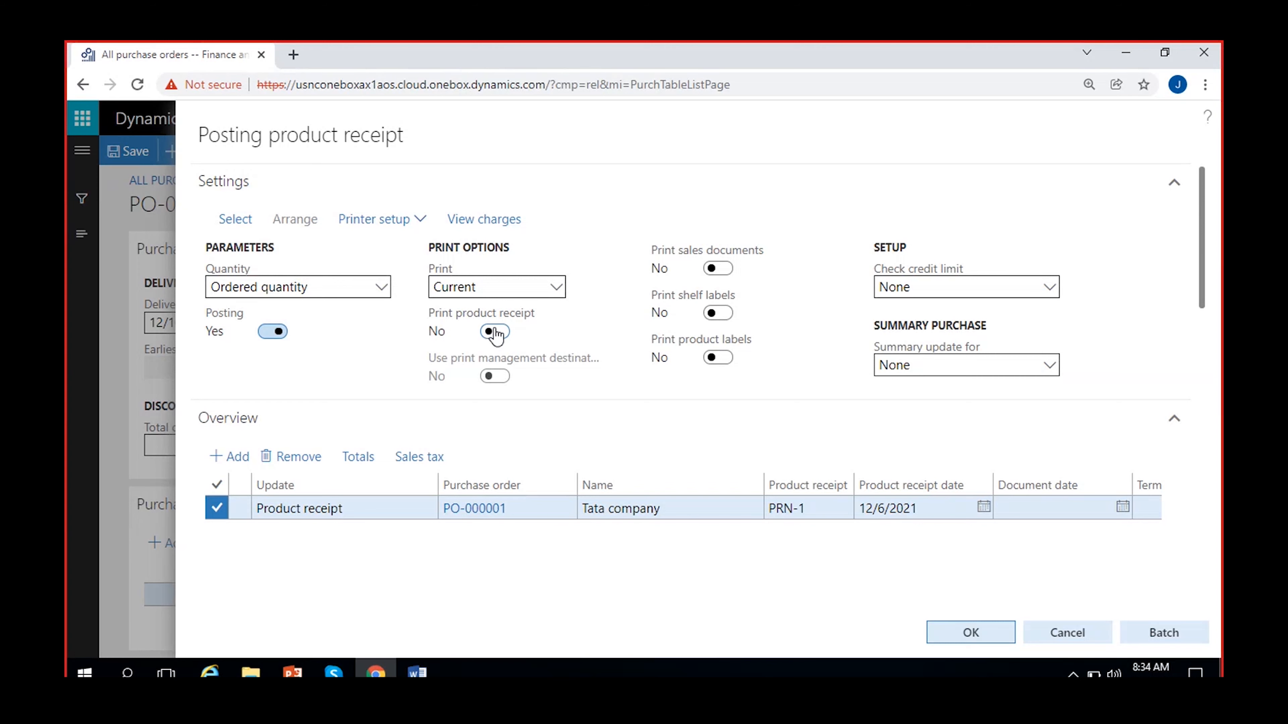
{"action": "left_click", "coordinate": [982, 631]}
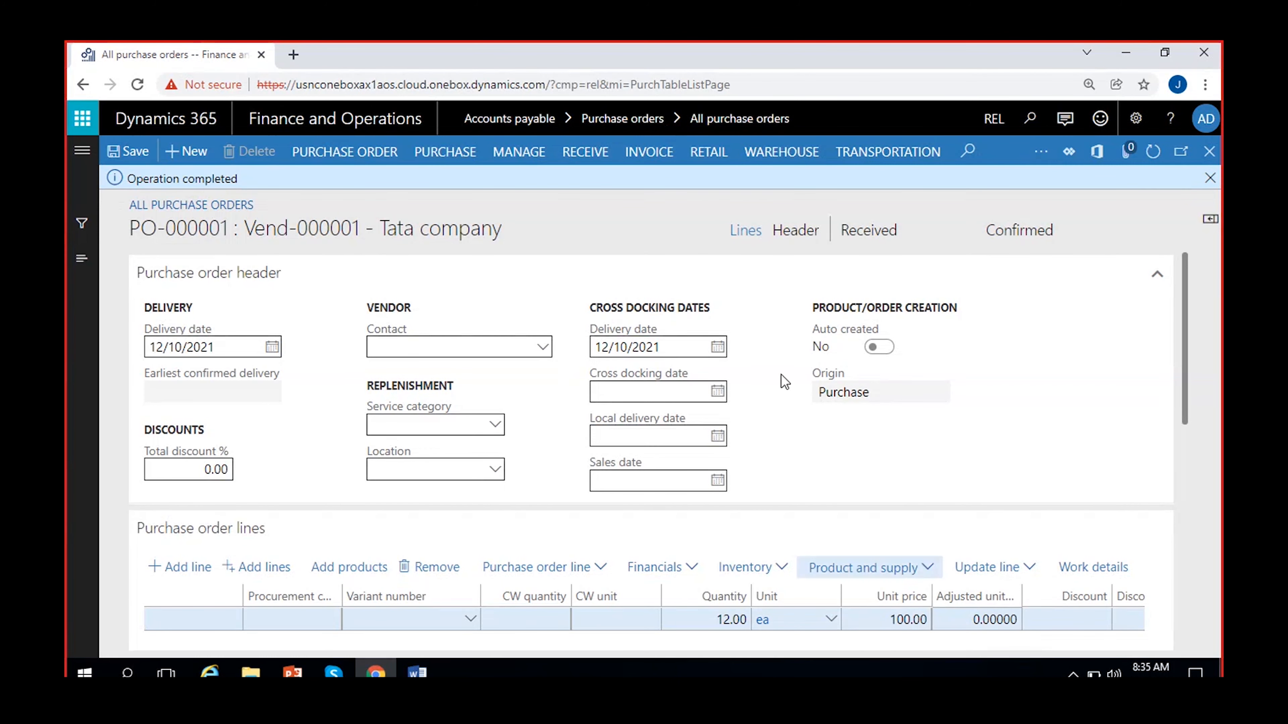
Step: Open the product receipt journal of the Tata company purchase order
{"action": "left_click", "coordinate": [593, 152]}
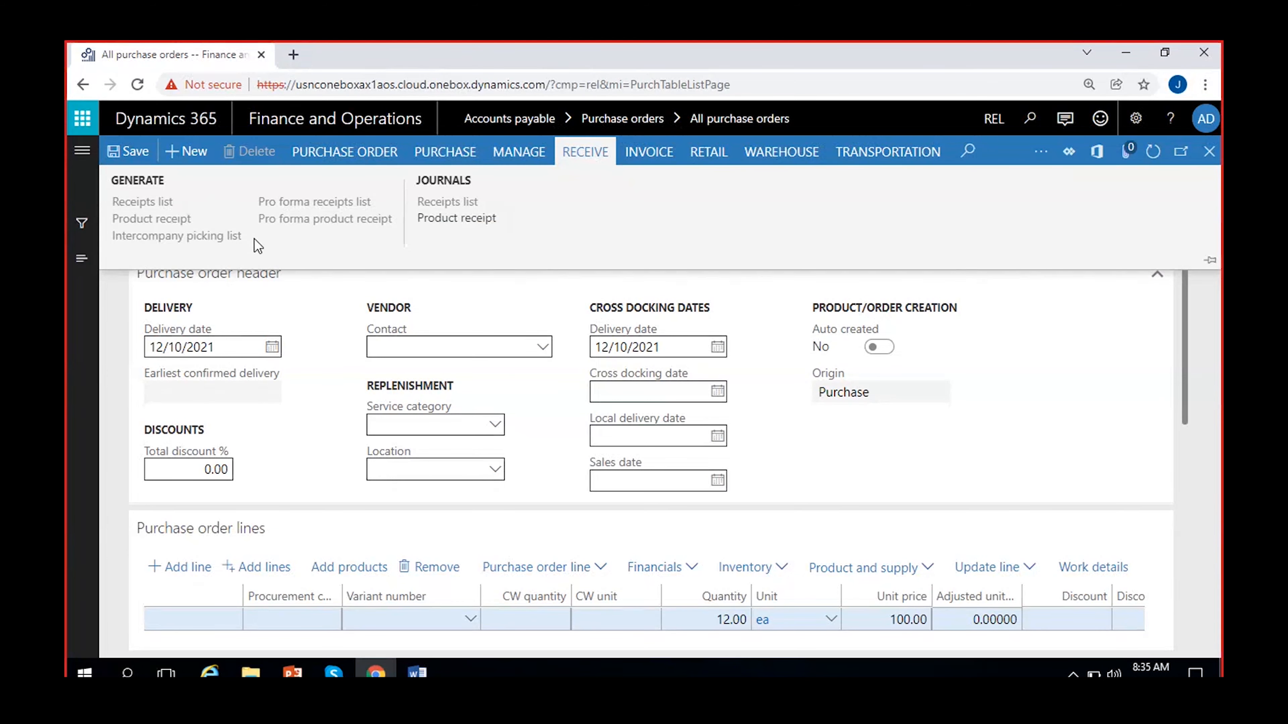
{"action": "left_click", "coordinate": [457, 218]}
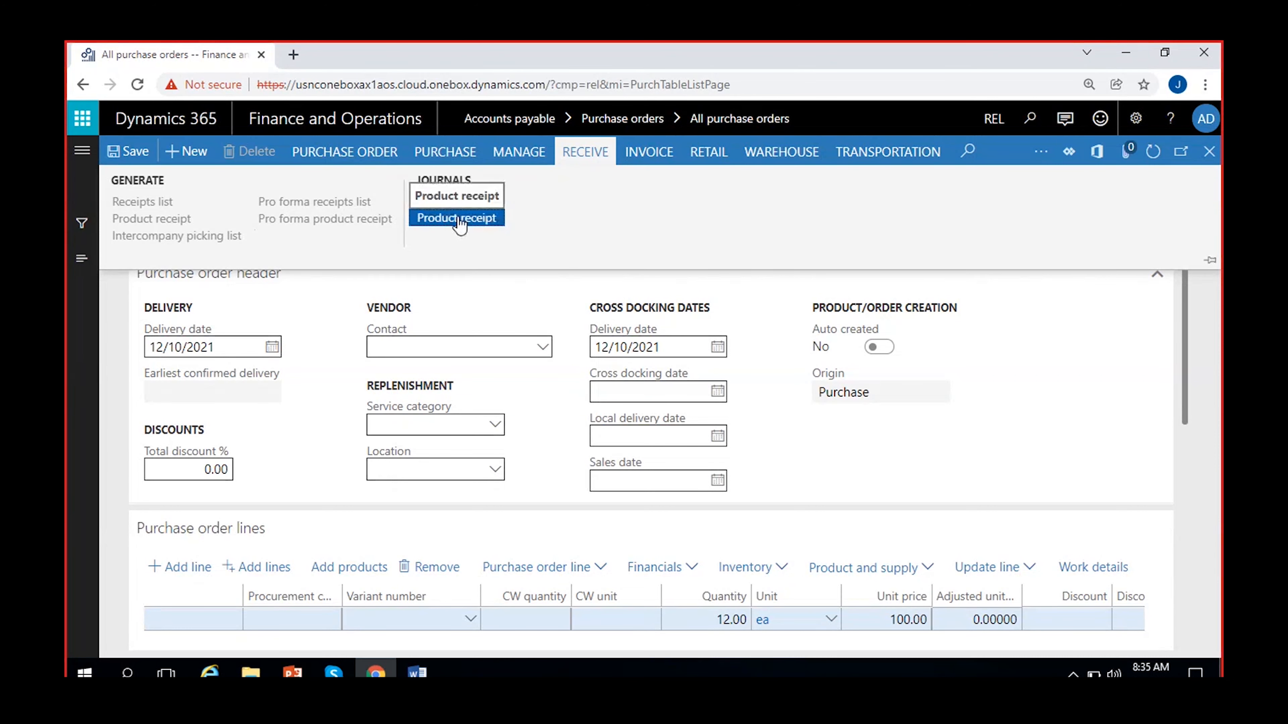
{"action": "left_click", "coordinate": [456, 219]}
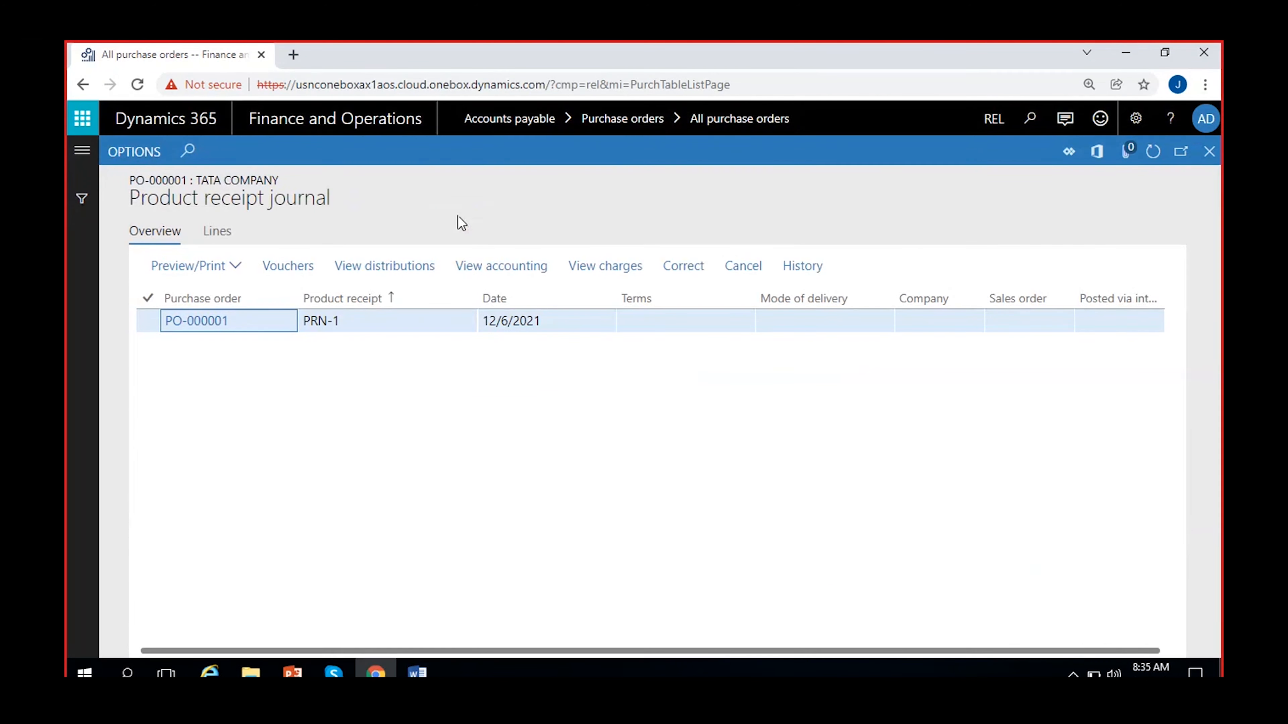
Step: Review the PRN-1 entry's purchase order, receipt number and date, check its voucher transactions and return to the journal
{"action": "left_click", "coordinate": [406, 323]}
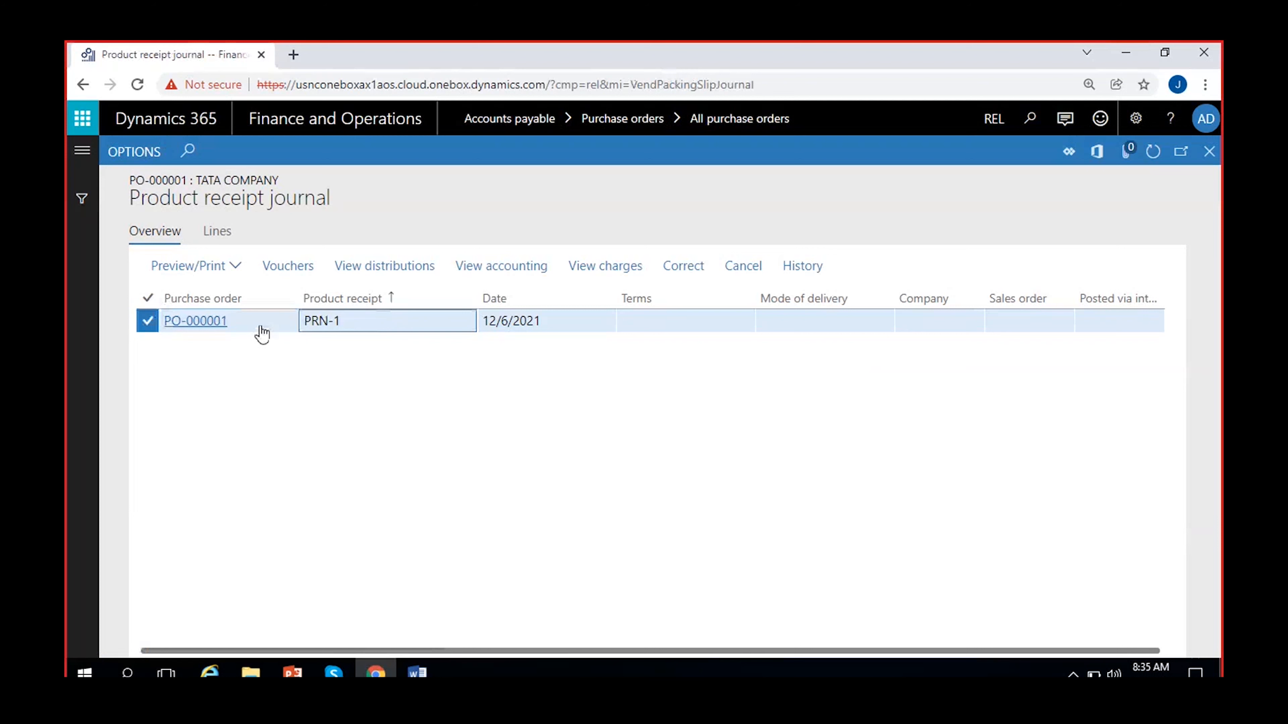
{"action": "left_click_drag", "start_coordinate": [360, 323], "coordinate": [273, 336]}
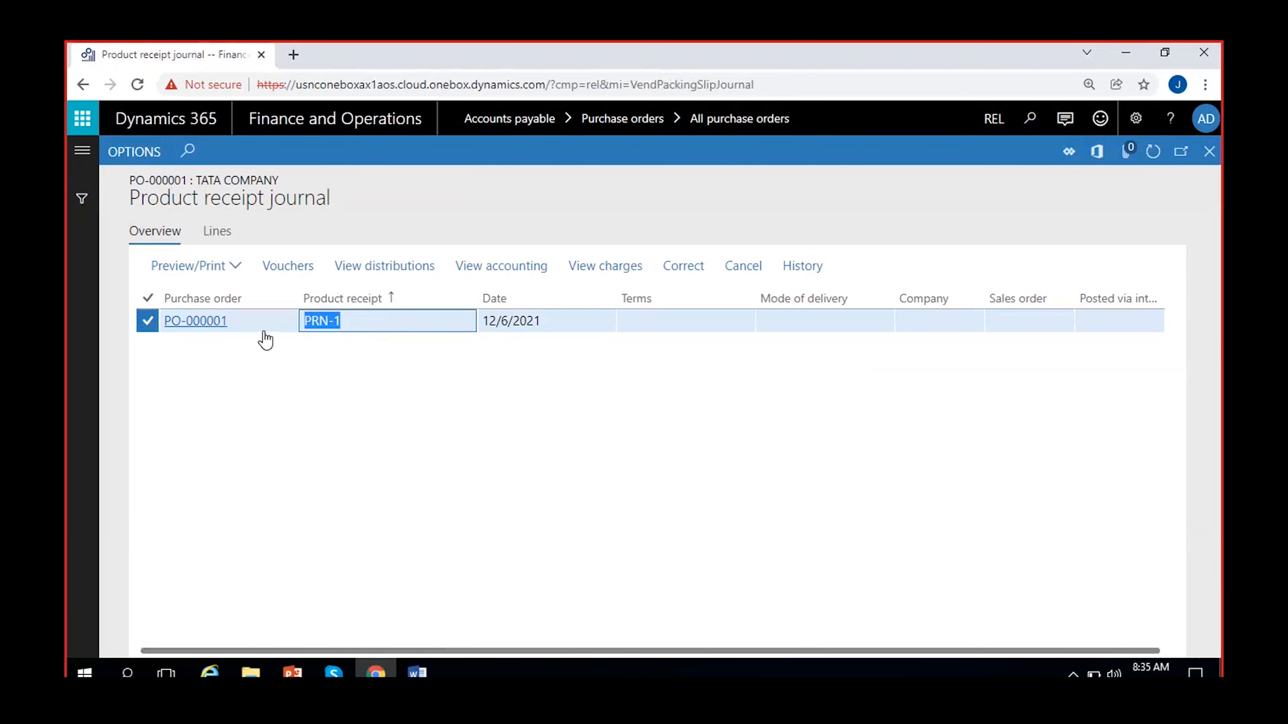
{"action": "left_click", "coordinate": [370, 325]}
{"action": "left_click", "coordinate": [251, 330]}
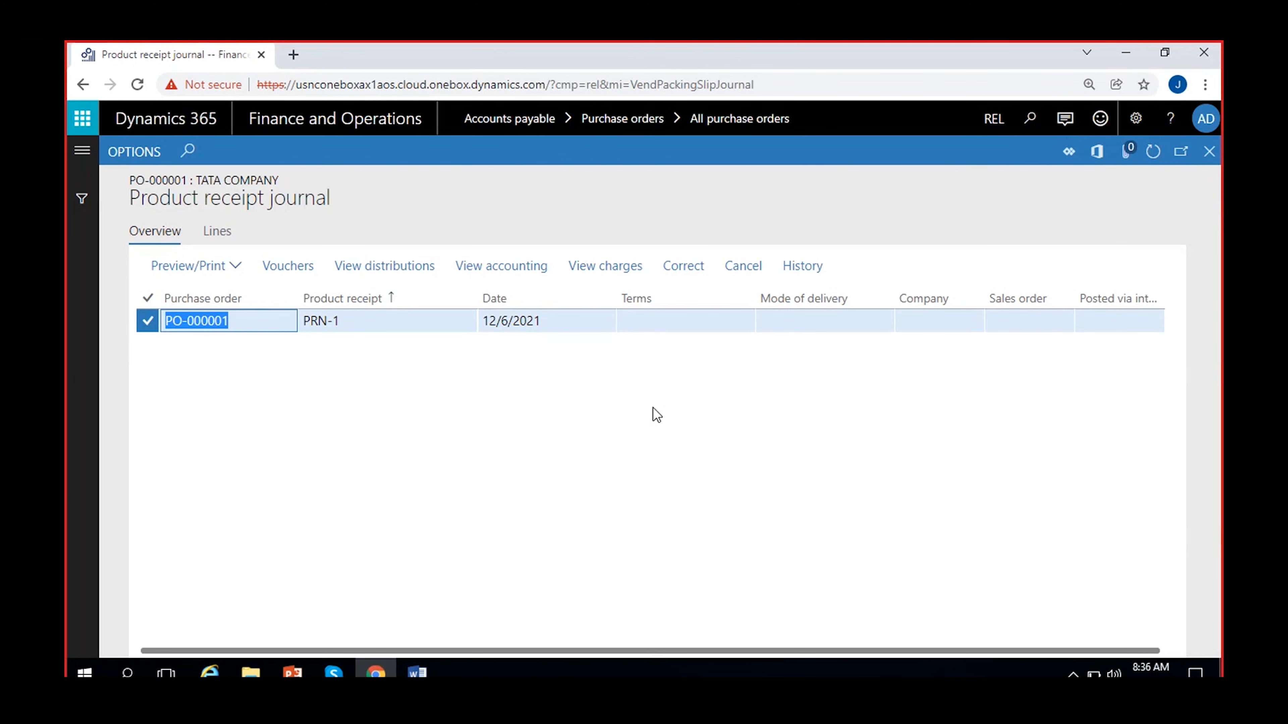
{"action": "left_click", "coordinate": [558, 319]}
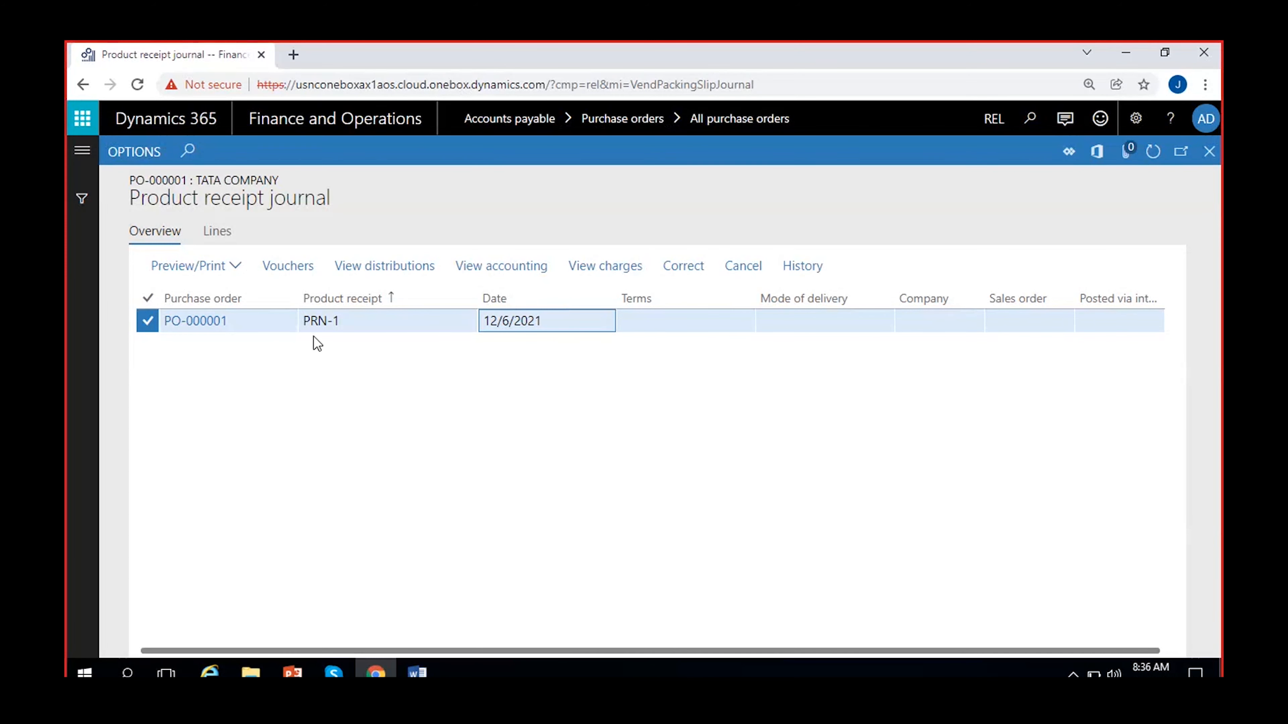
{"action": "left_click", "coordinate": [291, 266]}
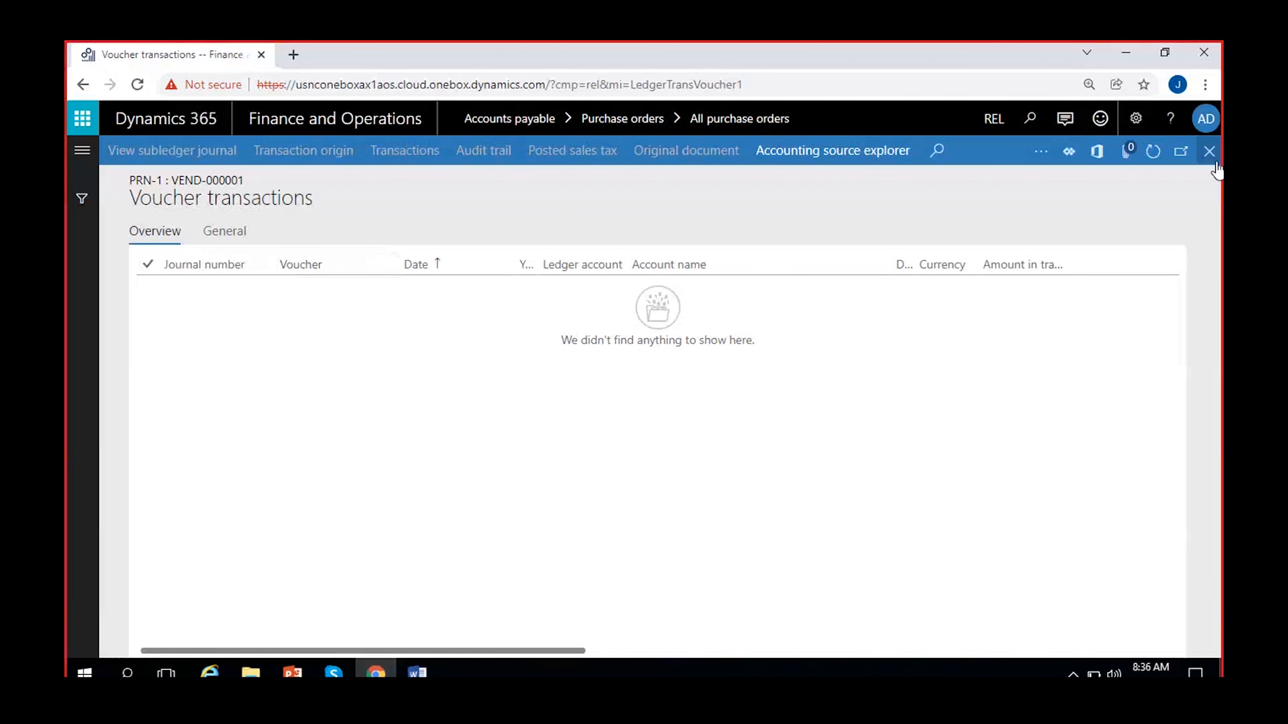
{"action": "left_click", "coordinate": [1209, 151]}
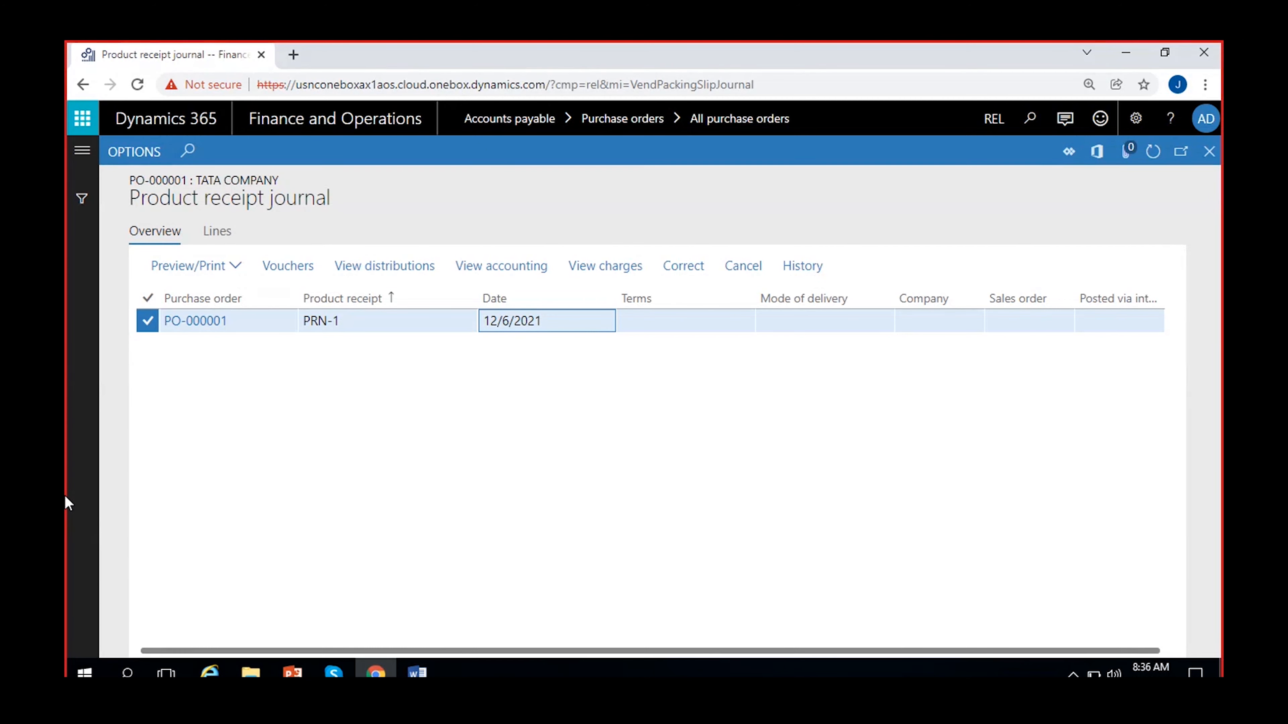
Step: Cancel product receipt PRN-1, dismiss the notification and refresh the product receipt journal
{"action": "left_click", "coordinate": [753, 268]}
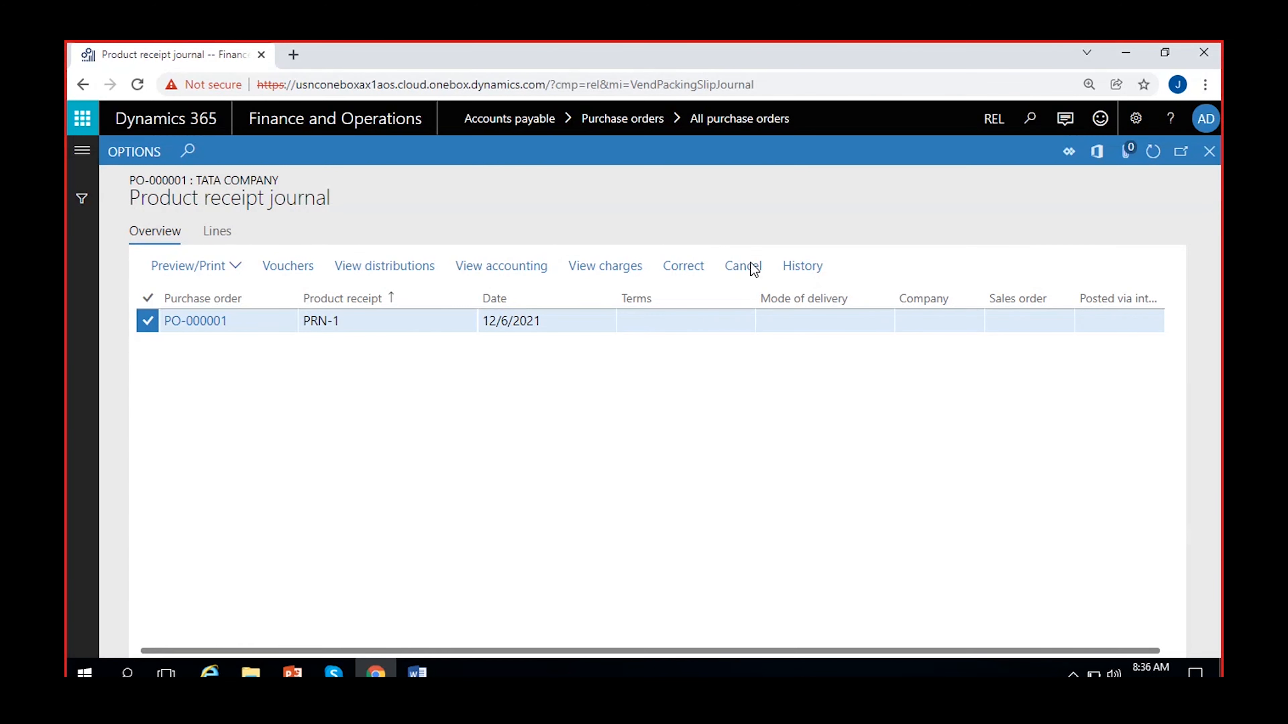
{"action": "left_click", "coordinate": [781, 431]}
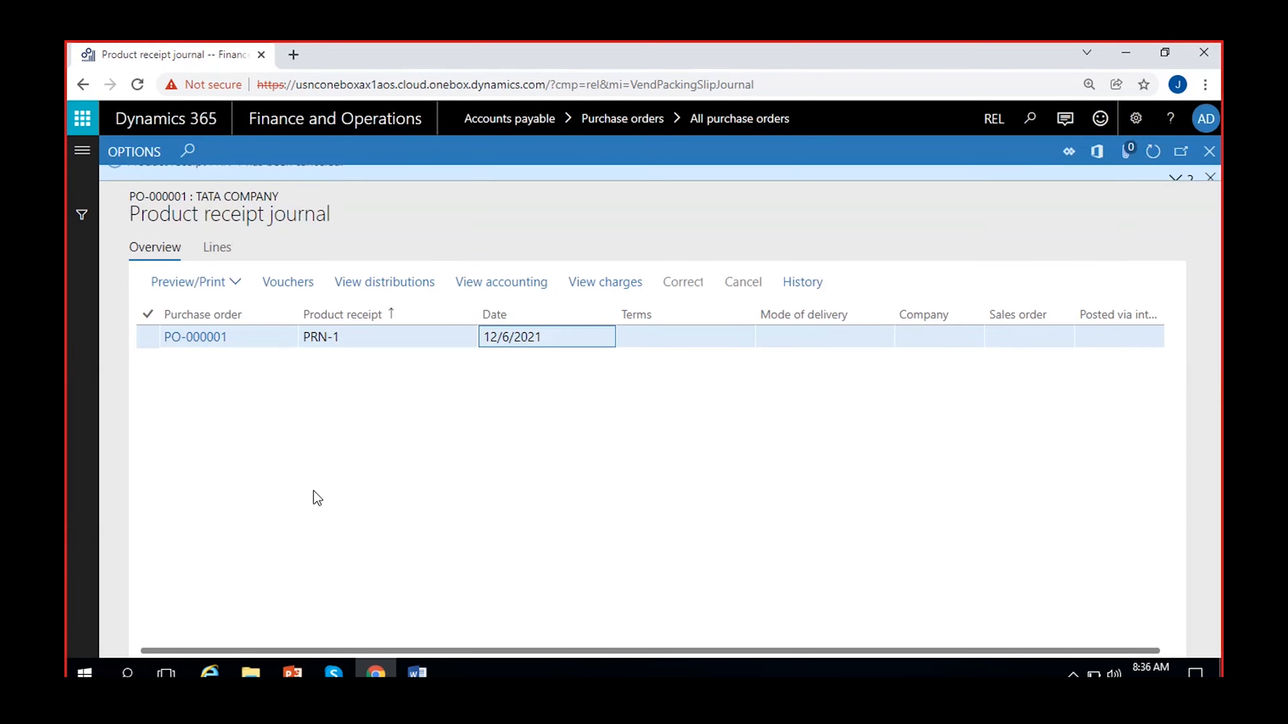
{"action": "left_click", "coordinate": [1210, 178]}
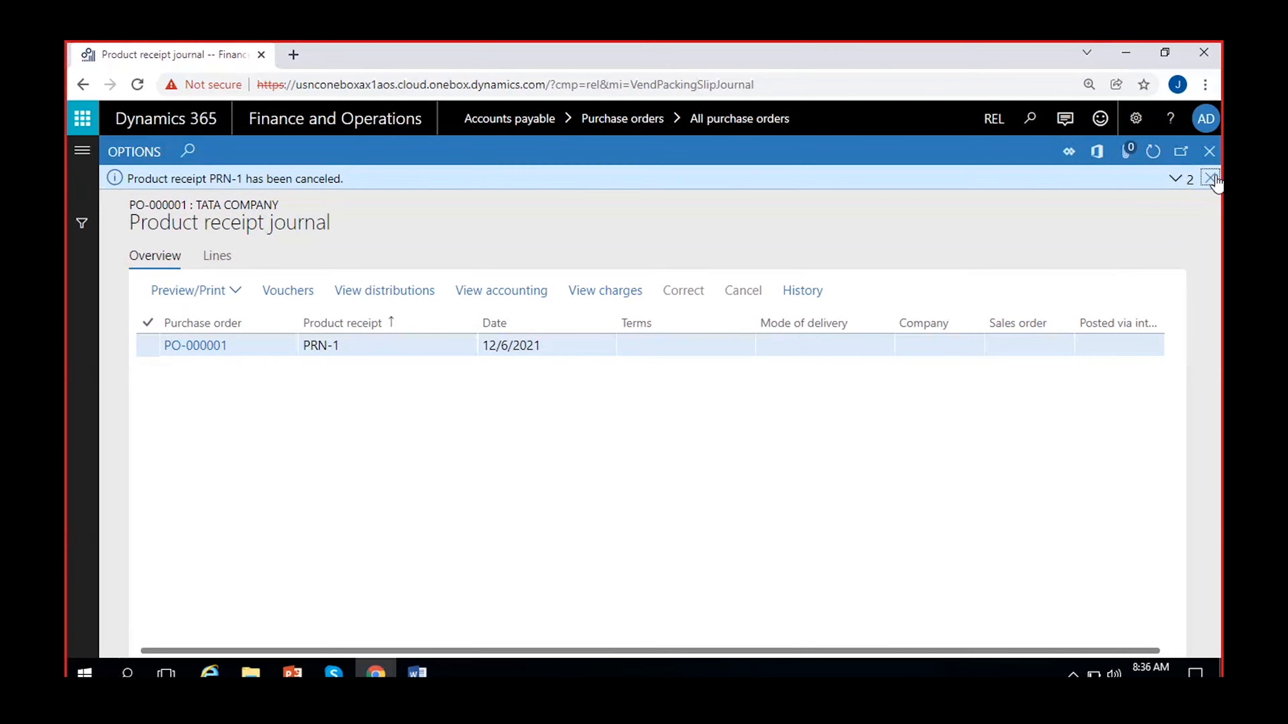
{"action": "left_click", "coordinate": [1152, 155]}
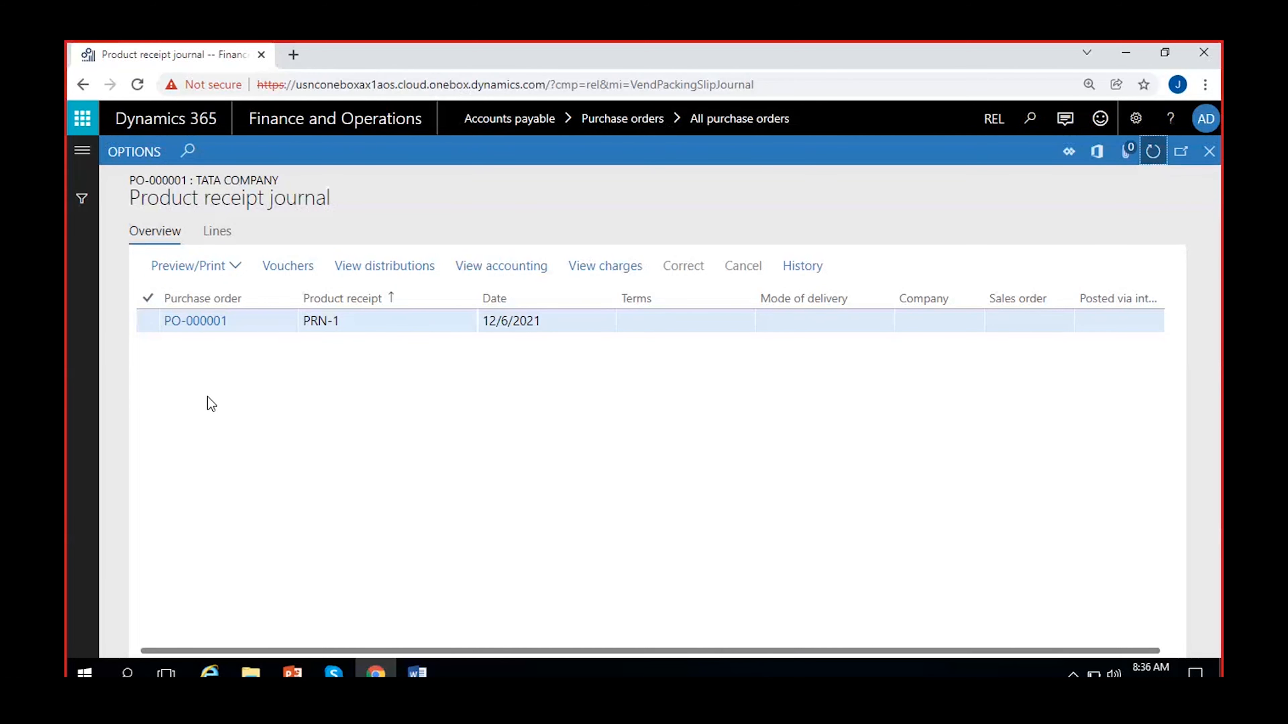
Step: In a duplicated browser tab, enable Post product receipt in ledger in the Accounts payable parameters and save
{"action": "right_click", "coordinate": [156, 63]}
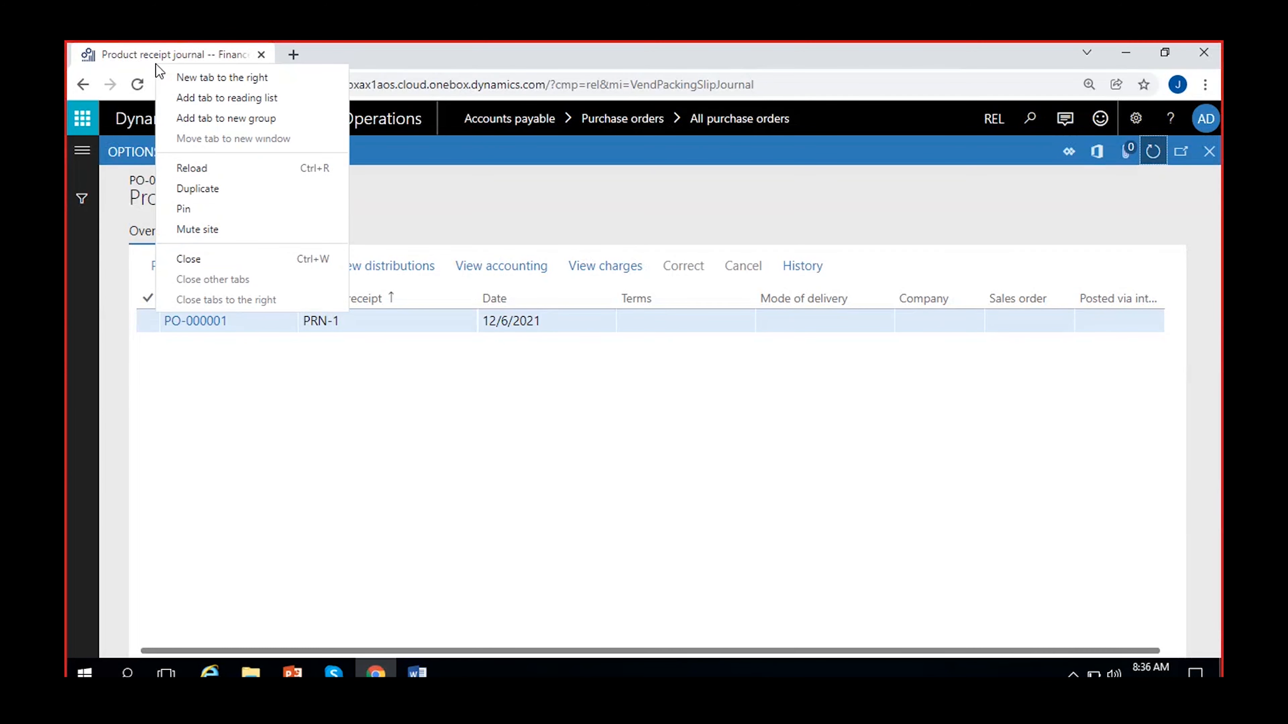
{"action": "left_click", "coordinate": [210, 183]}
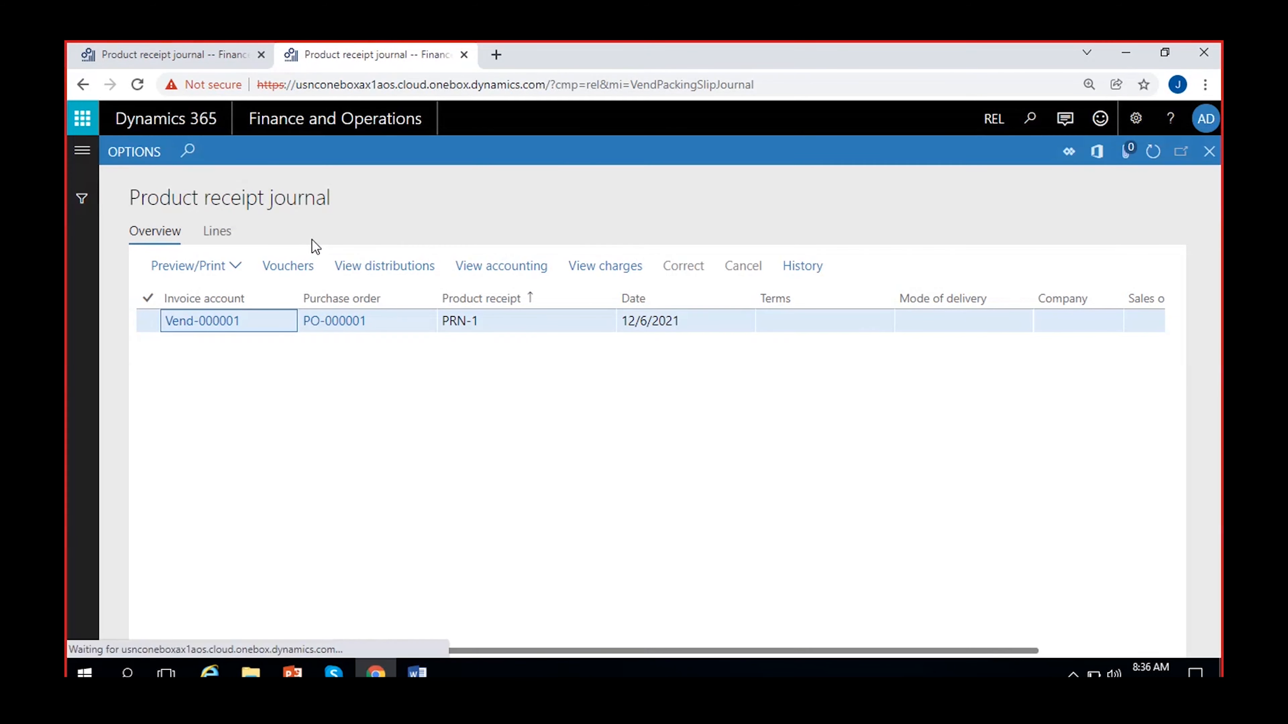
{"action": "left_click", "coordinate": [81, 158]}
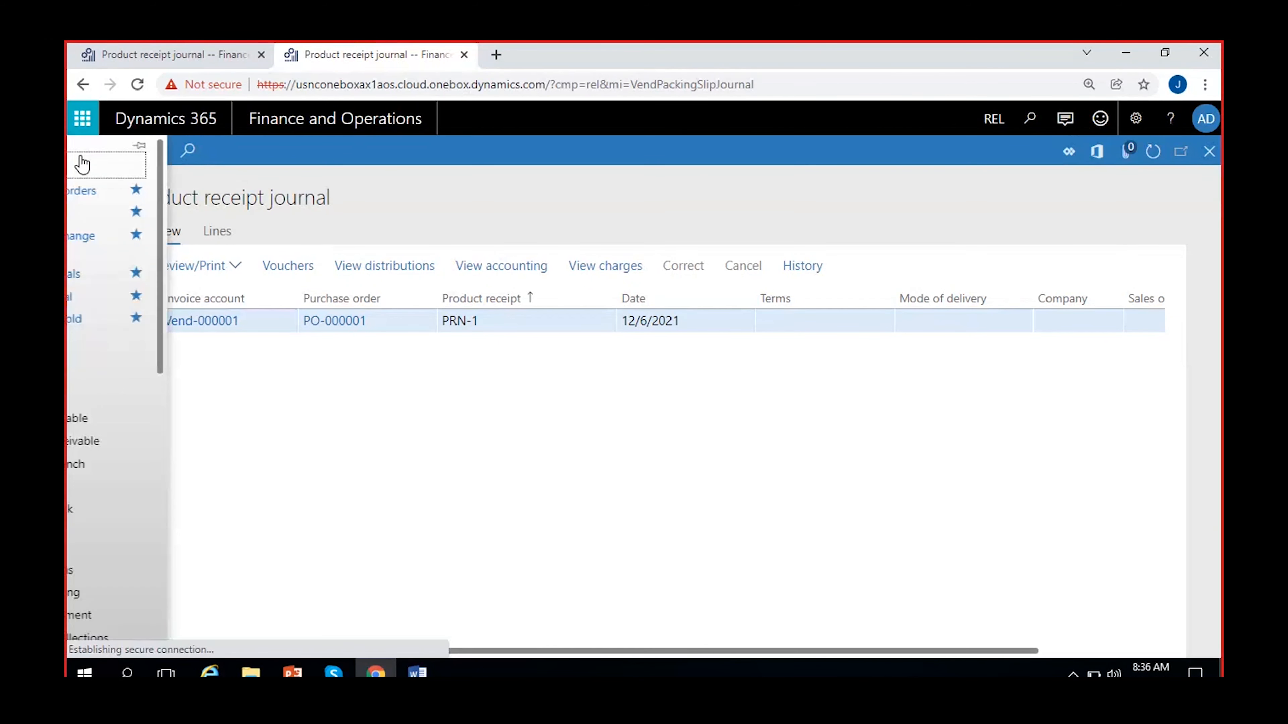
{"action": "left_click", "coordinate": [131, 418]}
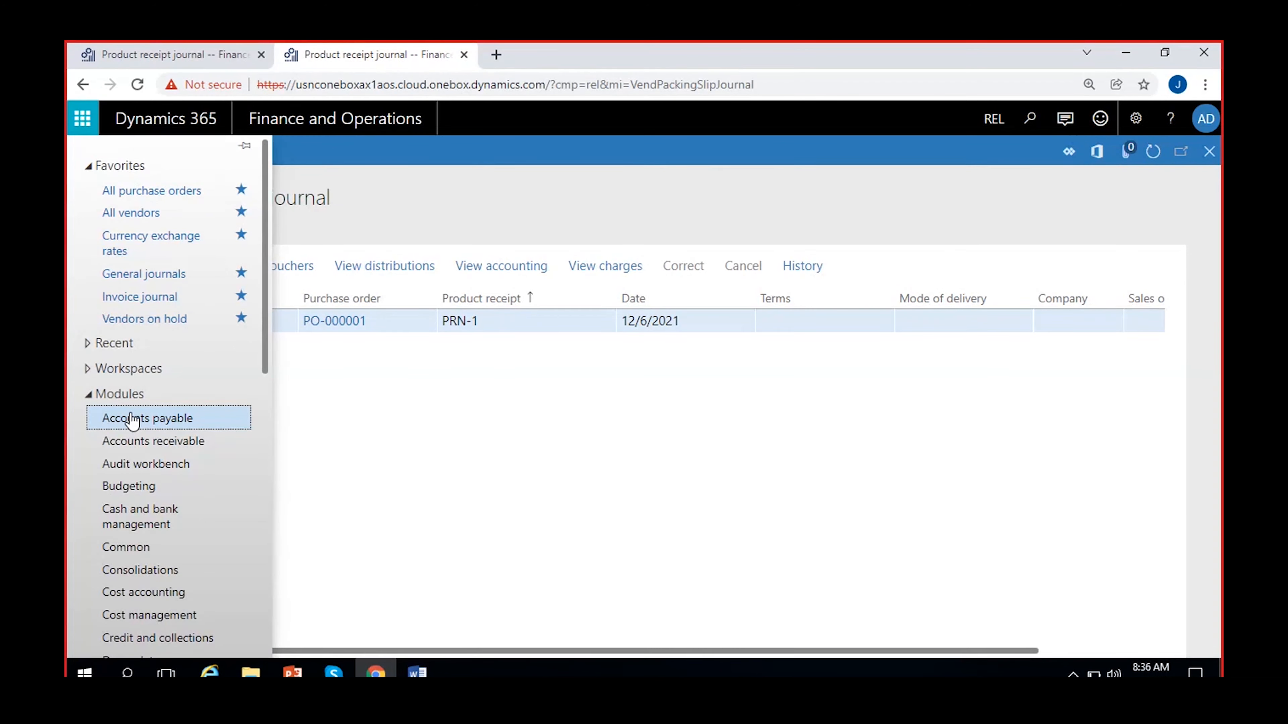
{"action": "left_click_drag", "start_coordinate": [769, 643], "coordinate": [1090, 651]}
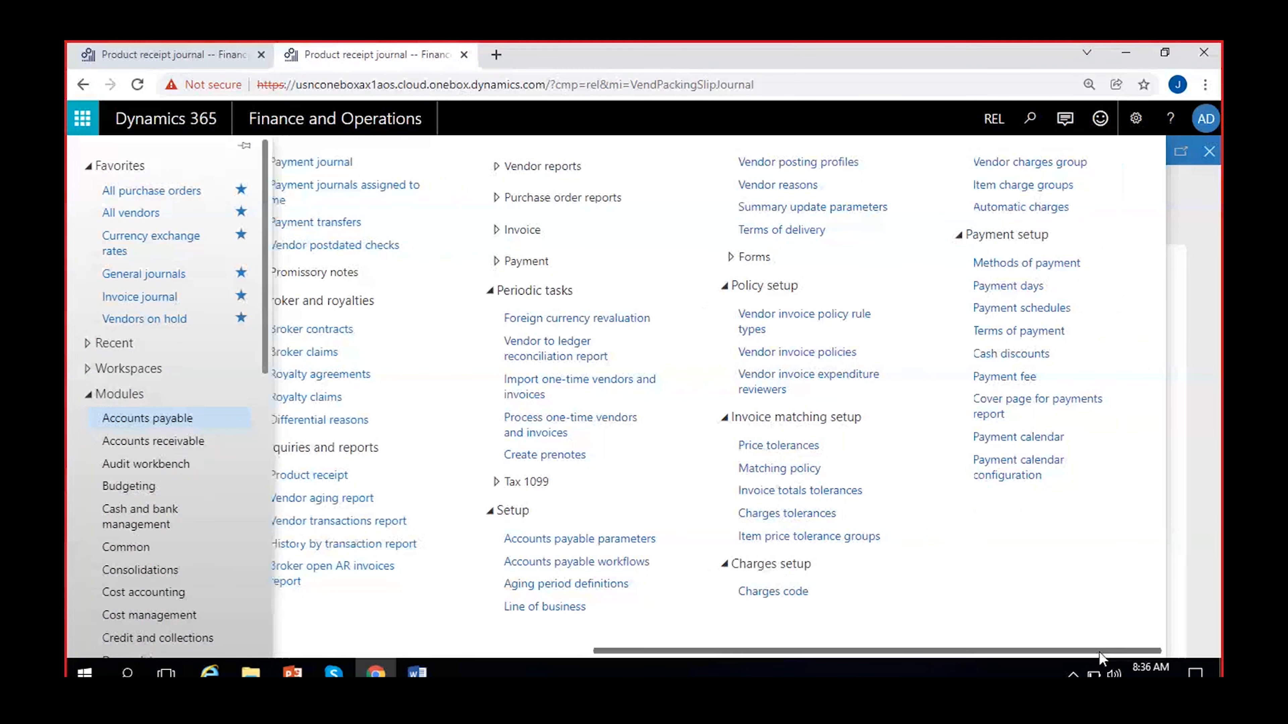
{"action": "left_click", "coordinate": [569, 538]}
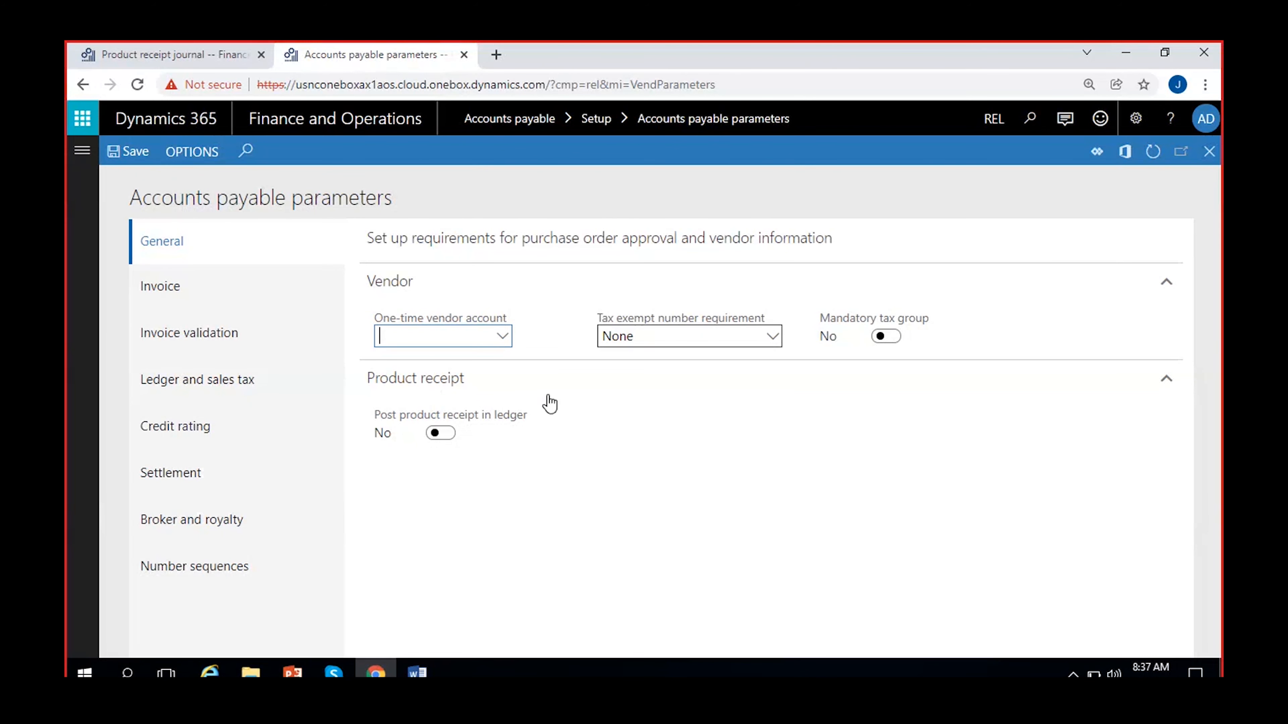
{"action": "left_click", "coordinate": [445, 433]}
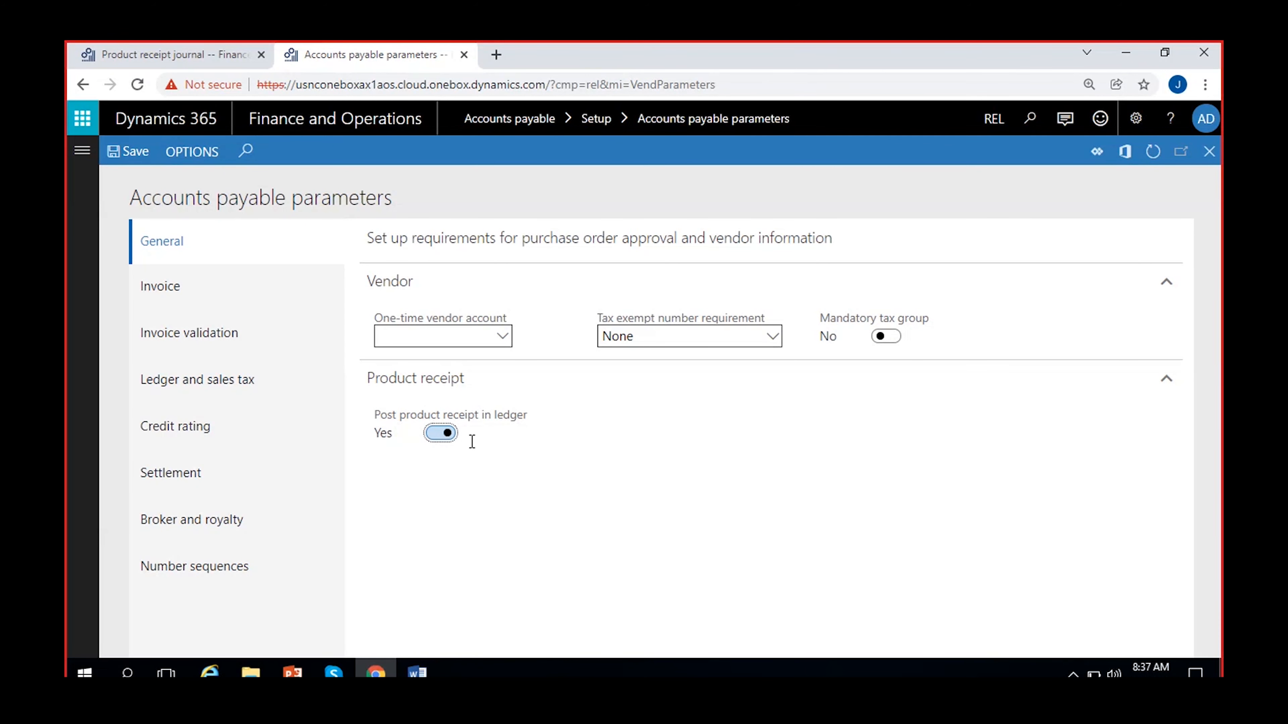
{"action": "left_click", "coordinate": [130, 155]}
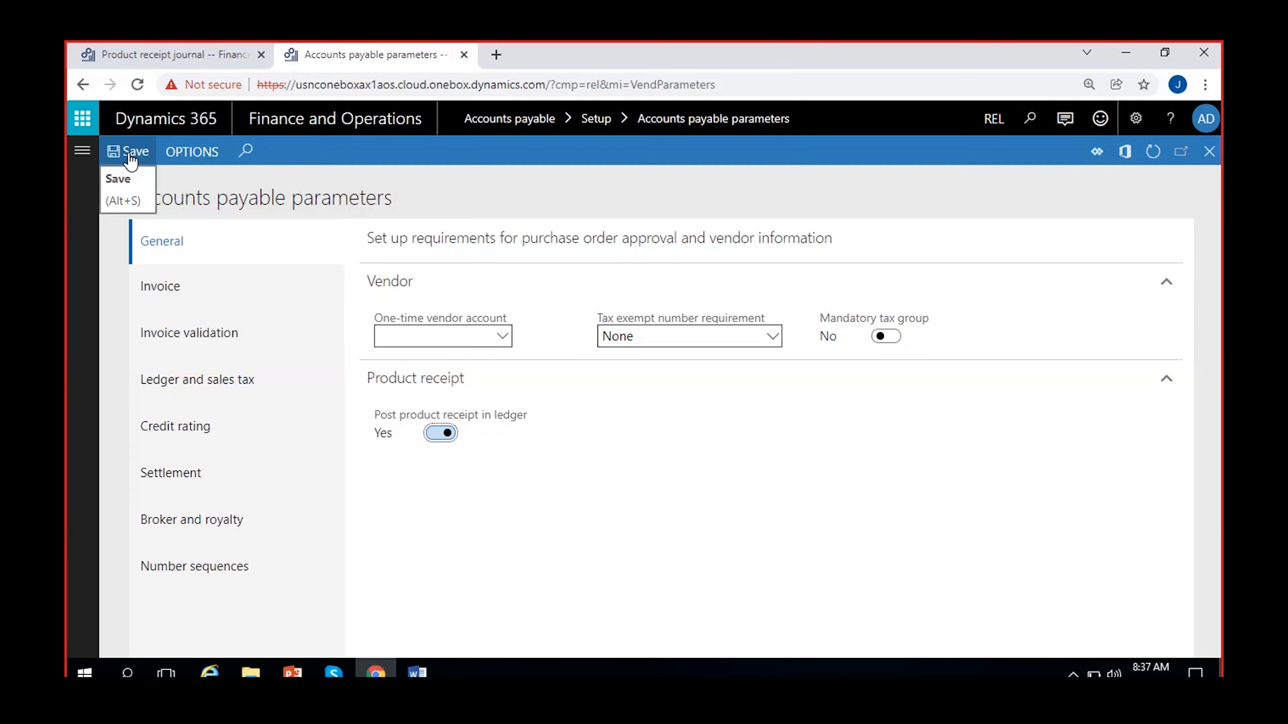
Step: Return from the product receipt journal in the first browser tab to the purchase order and check its status
{"action": "left_click", "coordinate": [137, 54]}
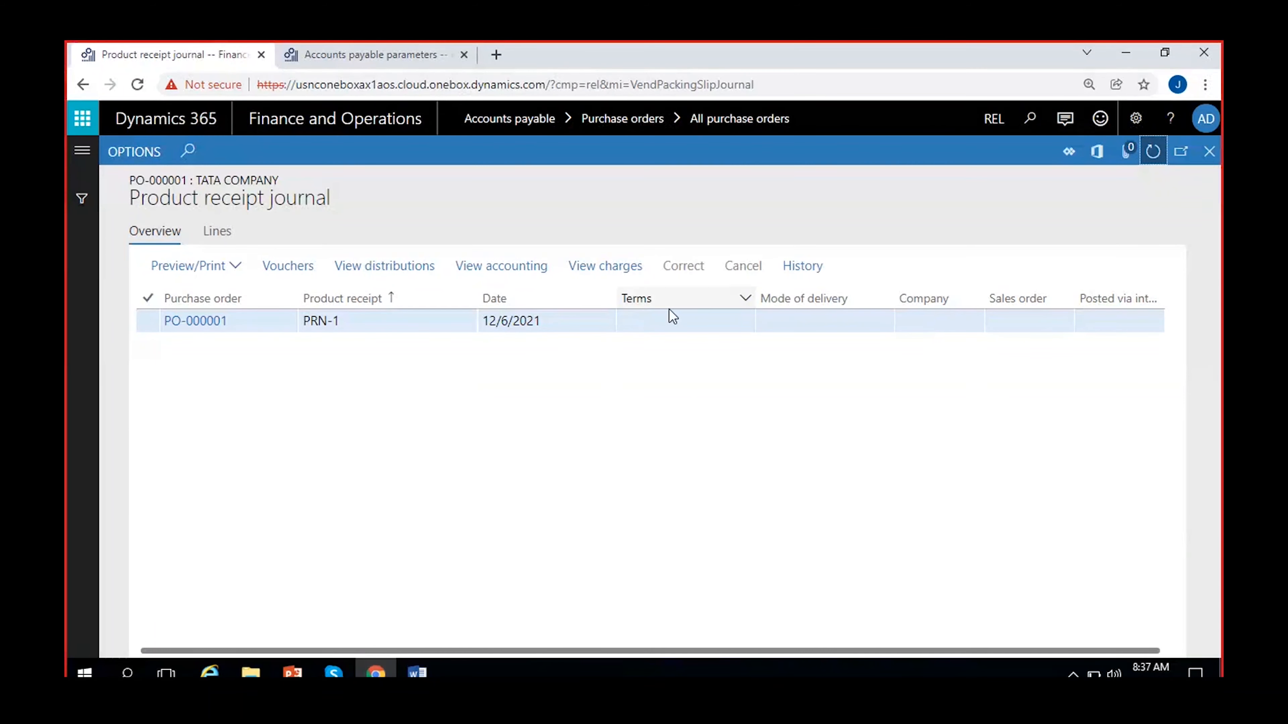
{"action": "left_click", "coordinate": [1209, 151]}
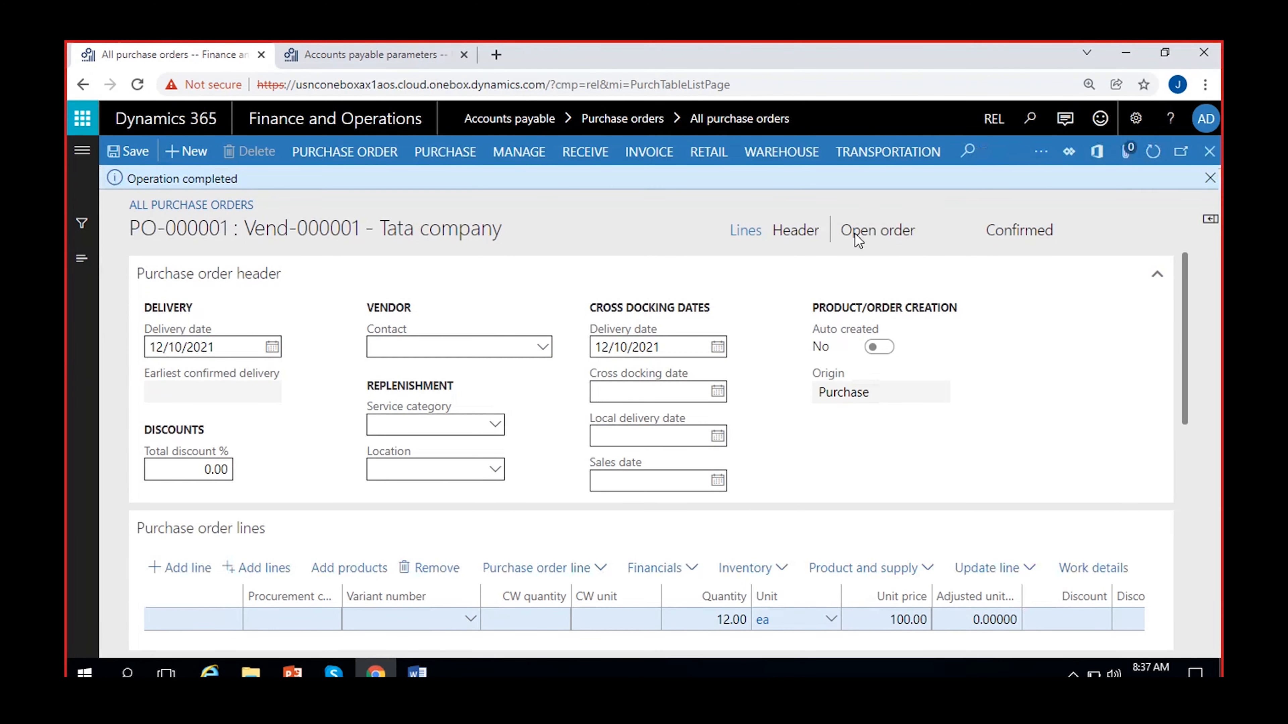
{"action": "left_click", "coordinate": [922, 238]}
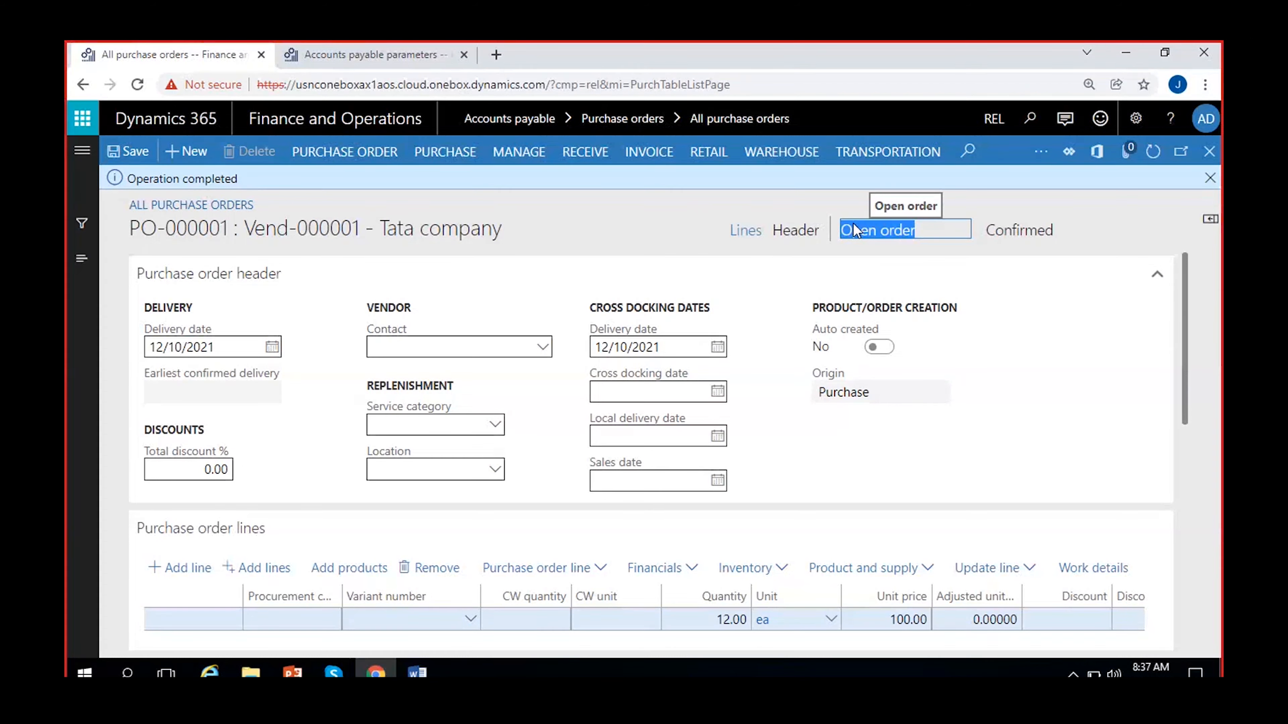
{"action": "left_click", "coordinate": [1210, 178]}
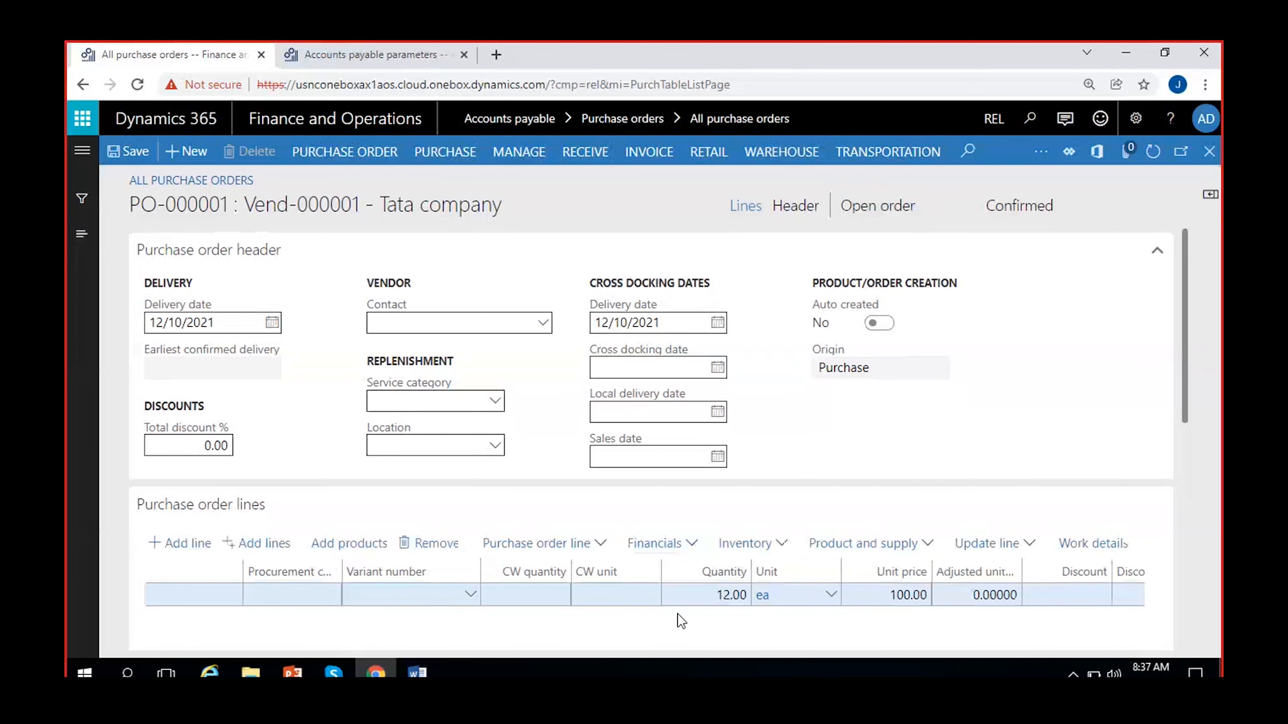
Step: Start a new product receipt posting for the purchase order and enter PRN-1.2 as the product receipt number
{"action": "left_click", "coordinate": [572, 153]}
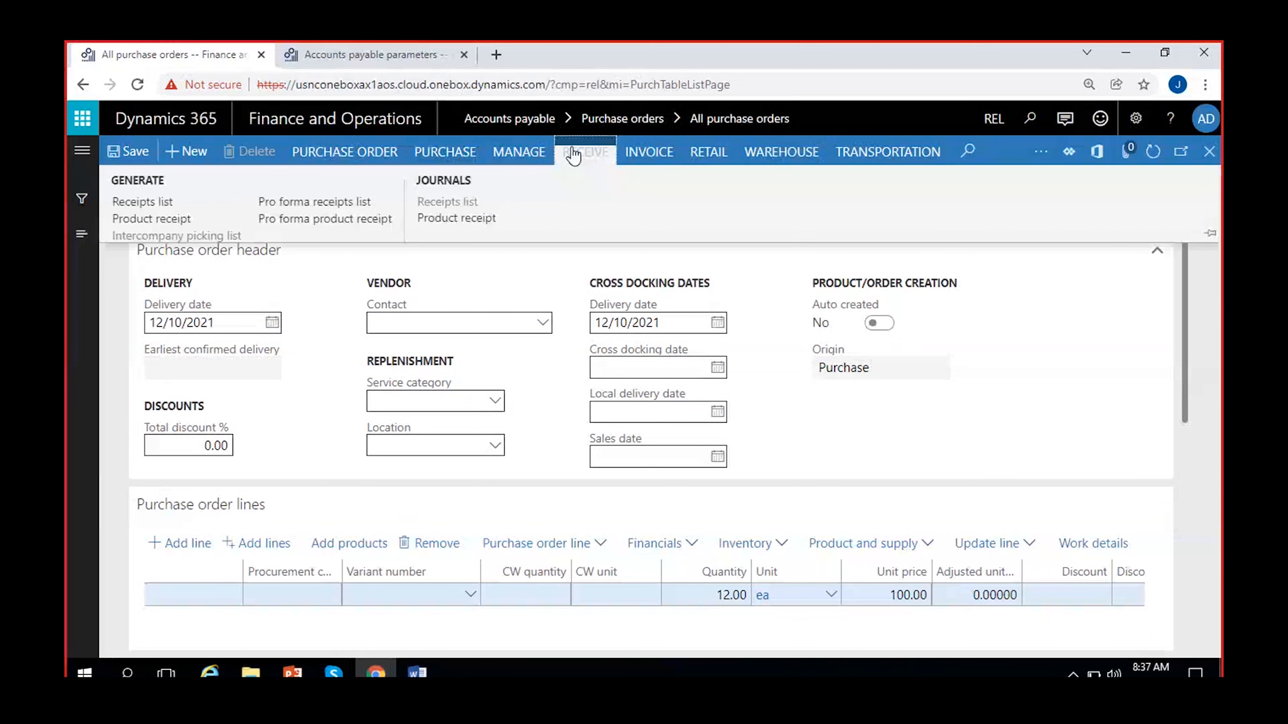
{"action": "left_click", "coordinate": [155, 221]}
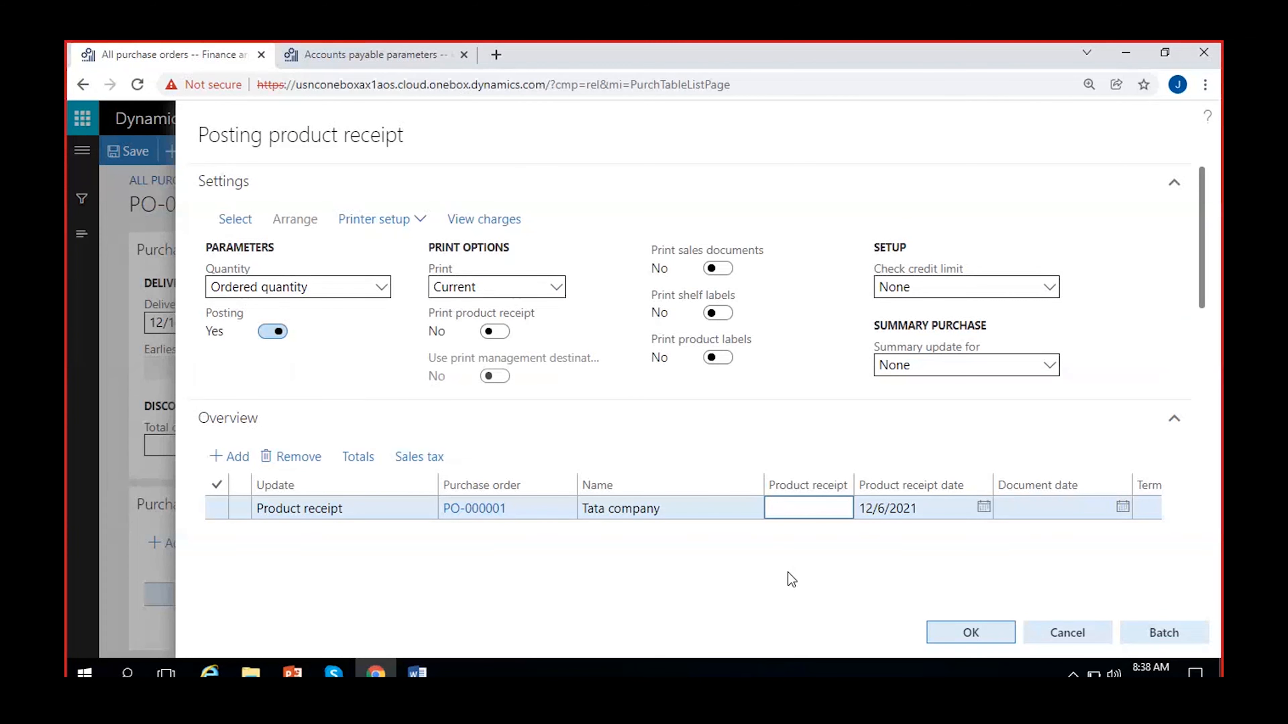
{"action": "type", "text": "PRN-1.1"}
{"action": "key", "text": "BackSpace"}
{"action": "type", "text": "2"}
Step: Set the product receipt date for PRN-1.2 to 12/8/2021
{"action": "left_click", "coordinate": [983, 507]}
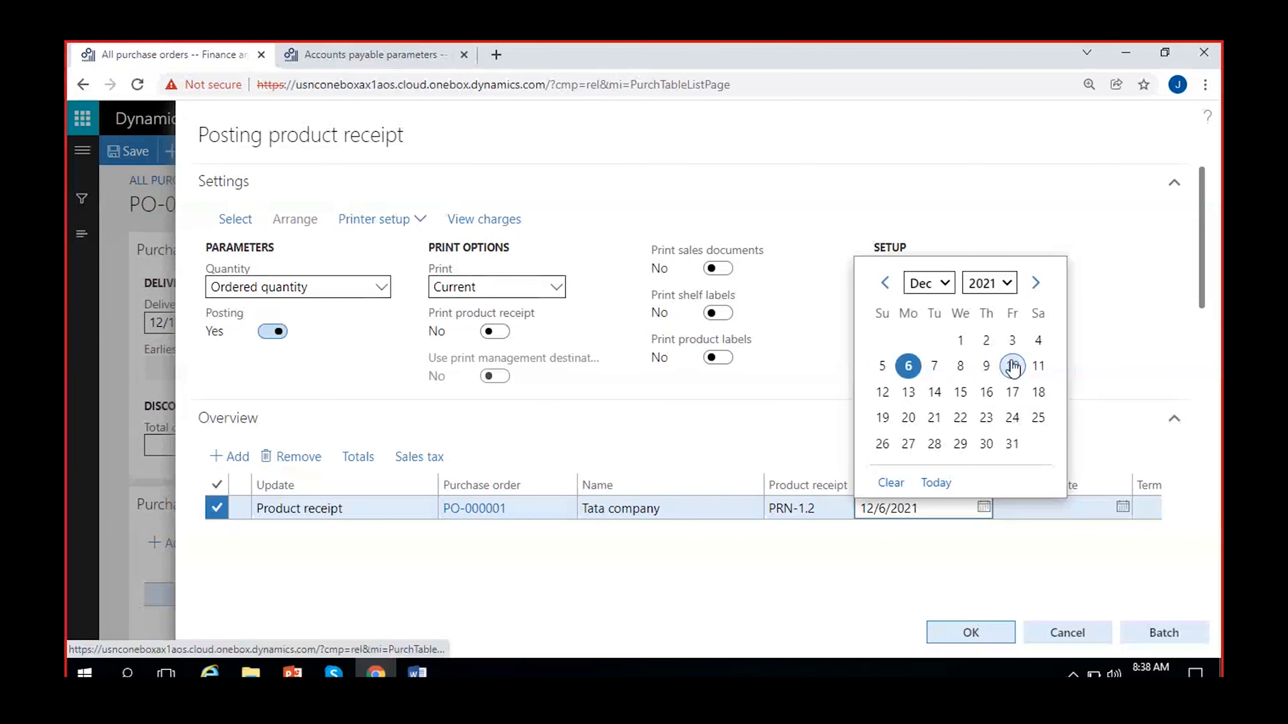
{"action": "left_click", "coordinate": [931, 586]}
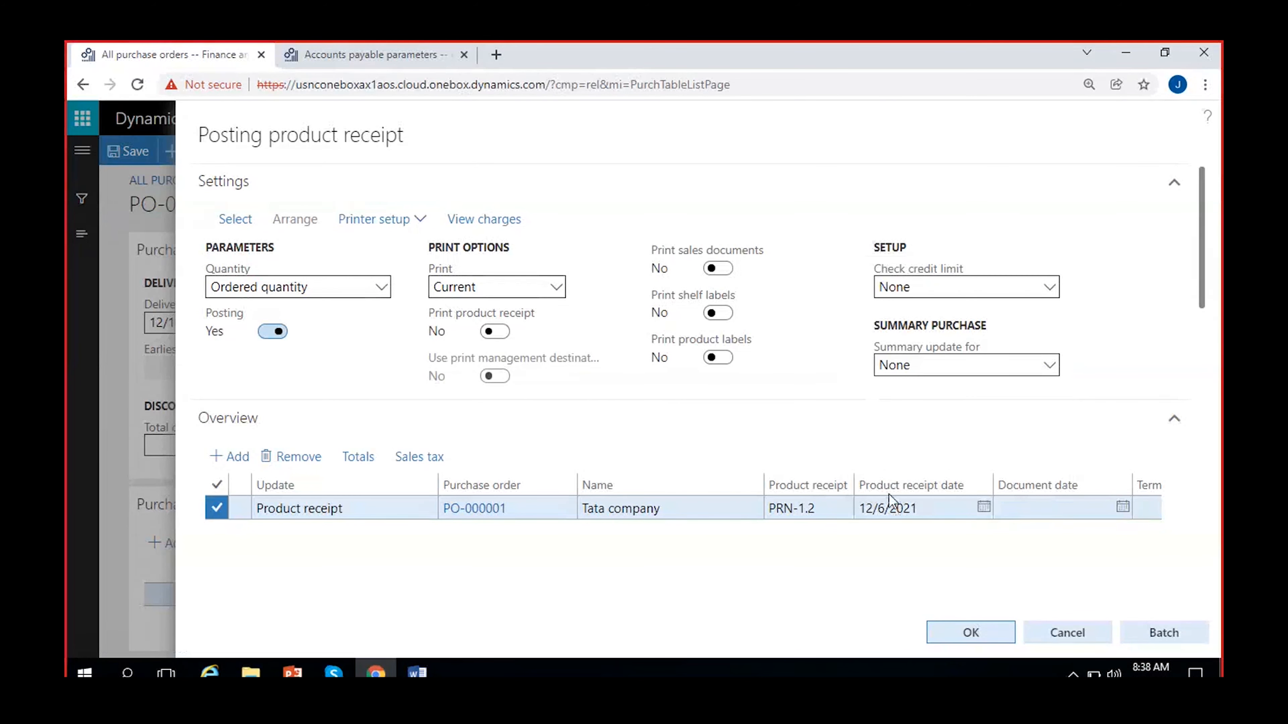
{"action": "left_click", "coordinate": [986, 512]}
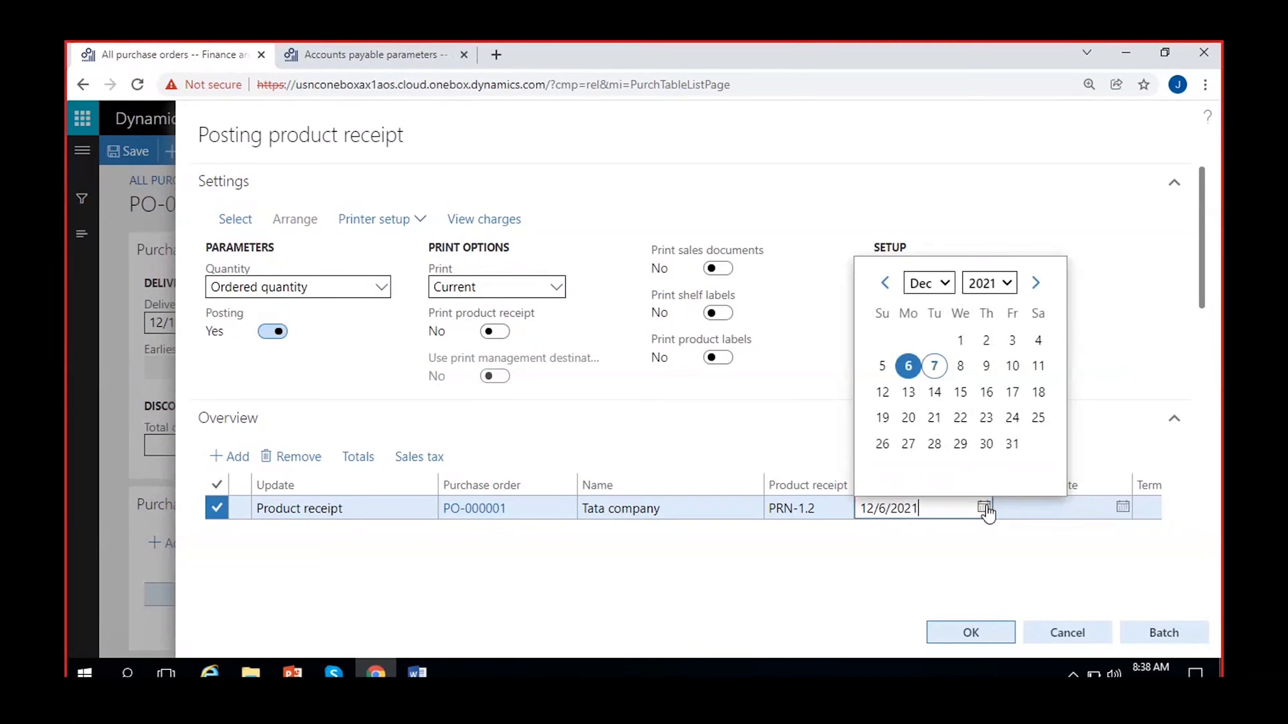
{"action": "left_click", "coordinate": [960, 368]}
{"action": "left_click", "coordinate": [900, 548]}
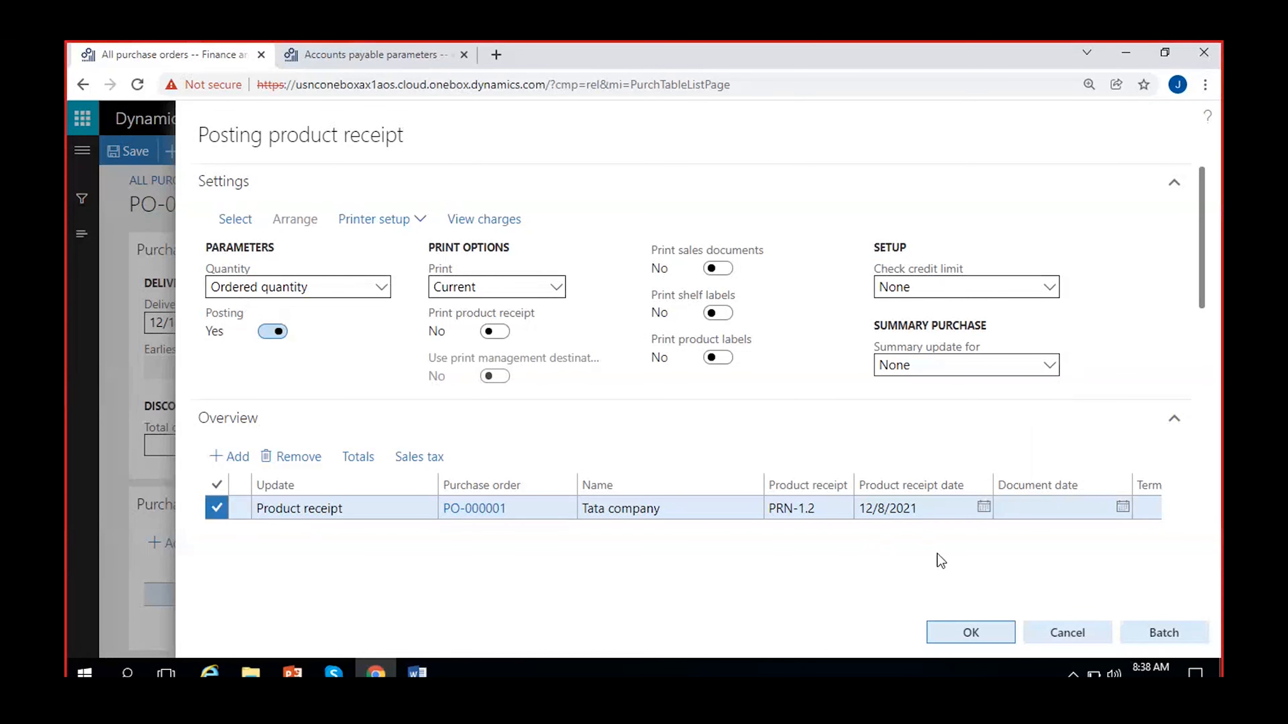
Step: Review the Cricket Ball line, post the product receipt and check the purchase order's status
{"action": "scroll", "coordinate": [1121, 365], "scroll_direction": "down", "scroll_amount": 5}
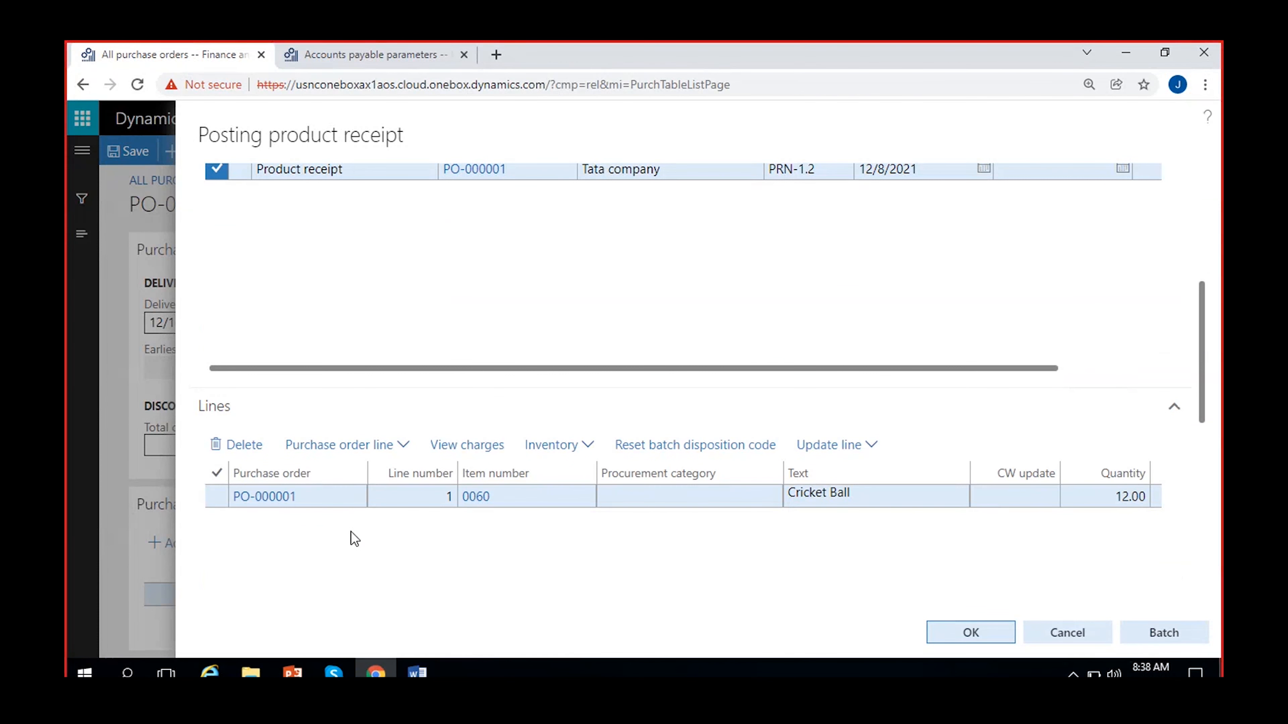
{"action": "scroll", "coordinate": [352, 539], "scroll_direction": "right", "scroll_amount": 5}
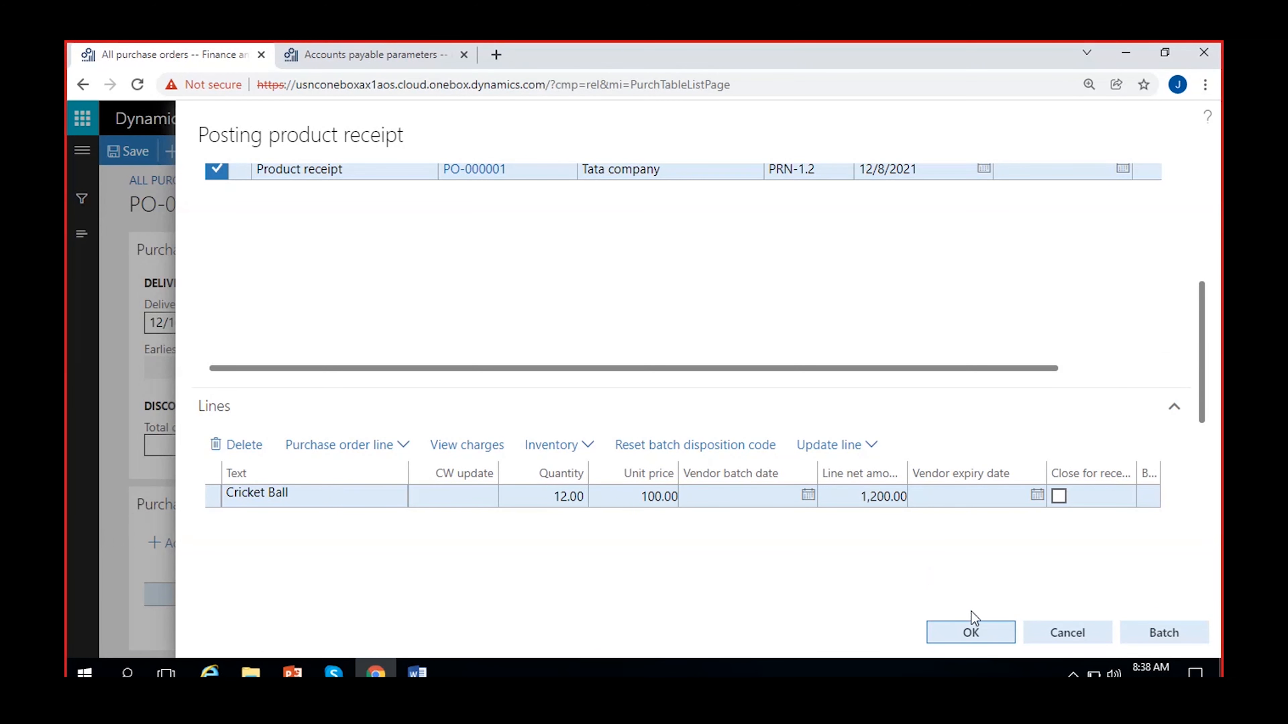
{"action": "left_click", "coordinate": [971, 634]}
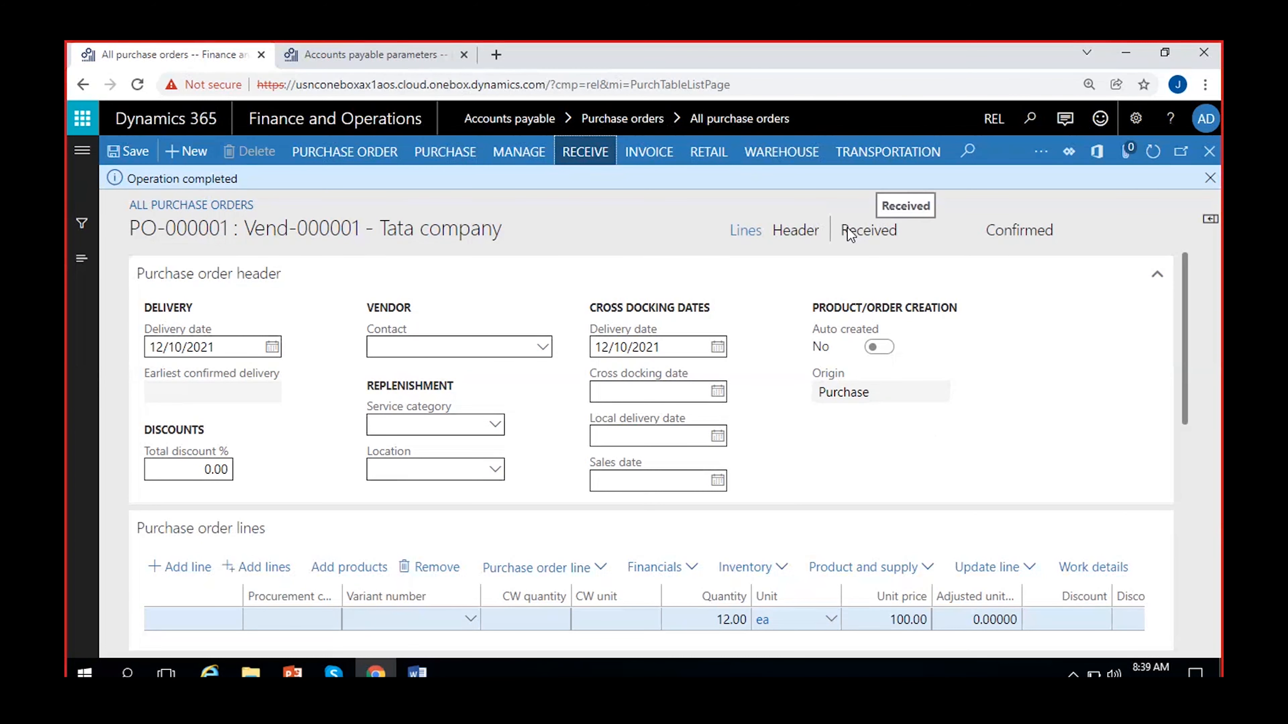
{"action": "left_click_drag", "start_coordinate": [843, 231], "coordinate": [912, 234]}
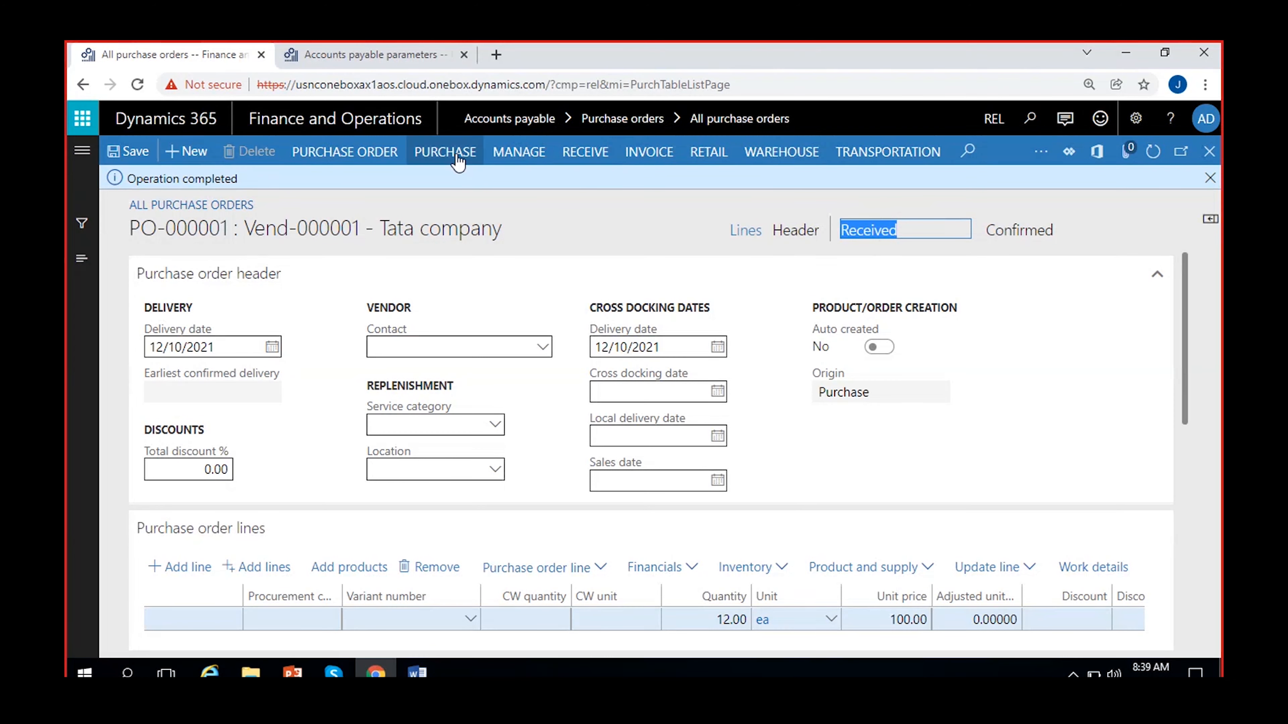
Step: Open the voucher transactions of product receipt PRN-1.2 from the purchase order's product receipt journal
{"action": "left_click", "coordinate": [584, 154]}
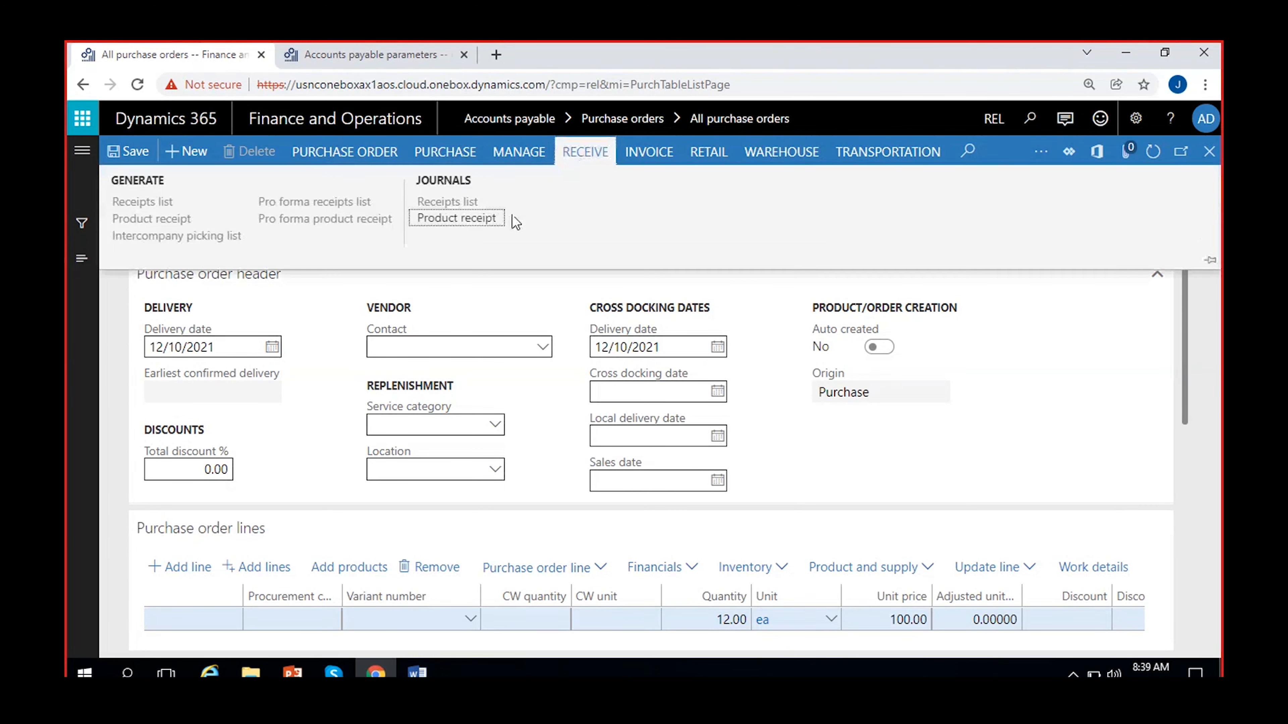
{"action": "left_click", "coordinate": [472, 219]}
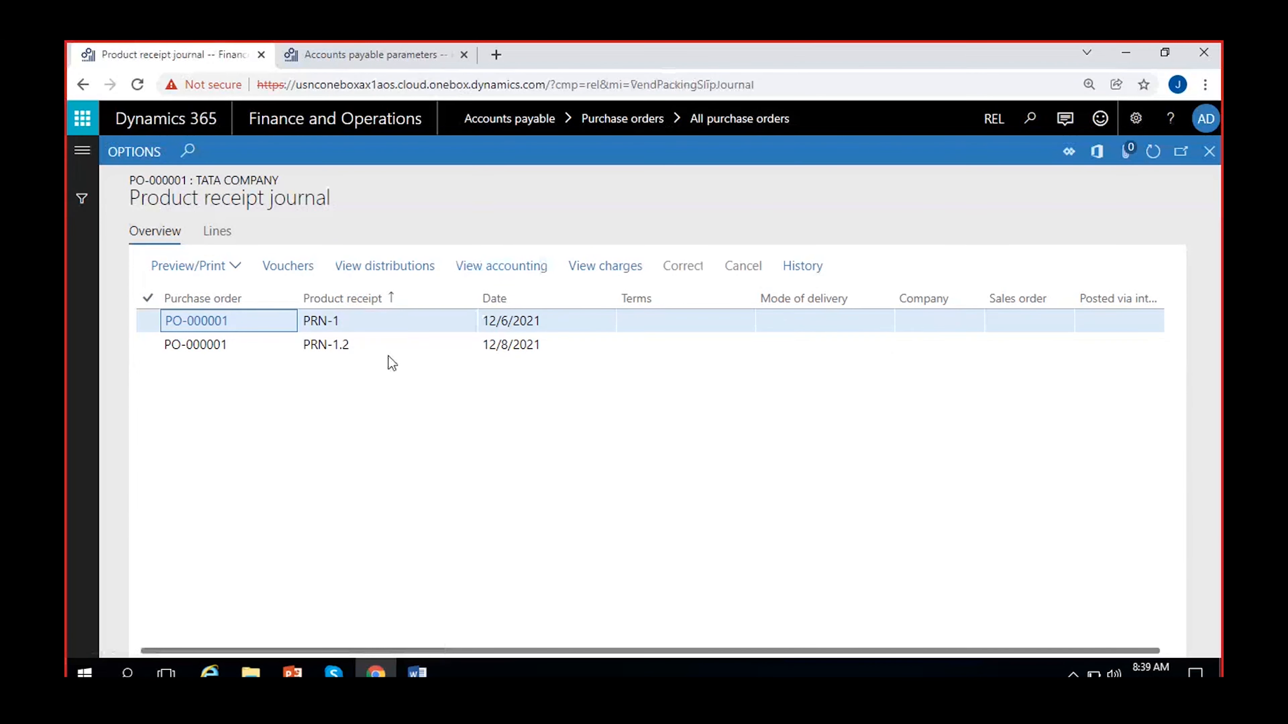
{"action": "left_click", "coordinate": [392, 343]}
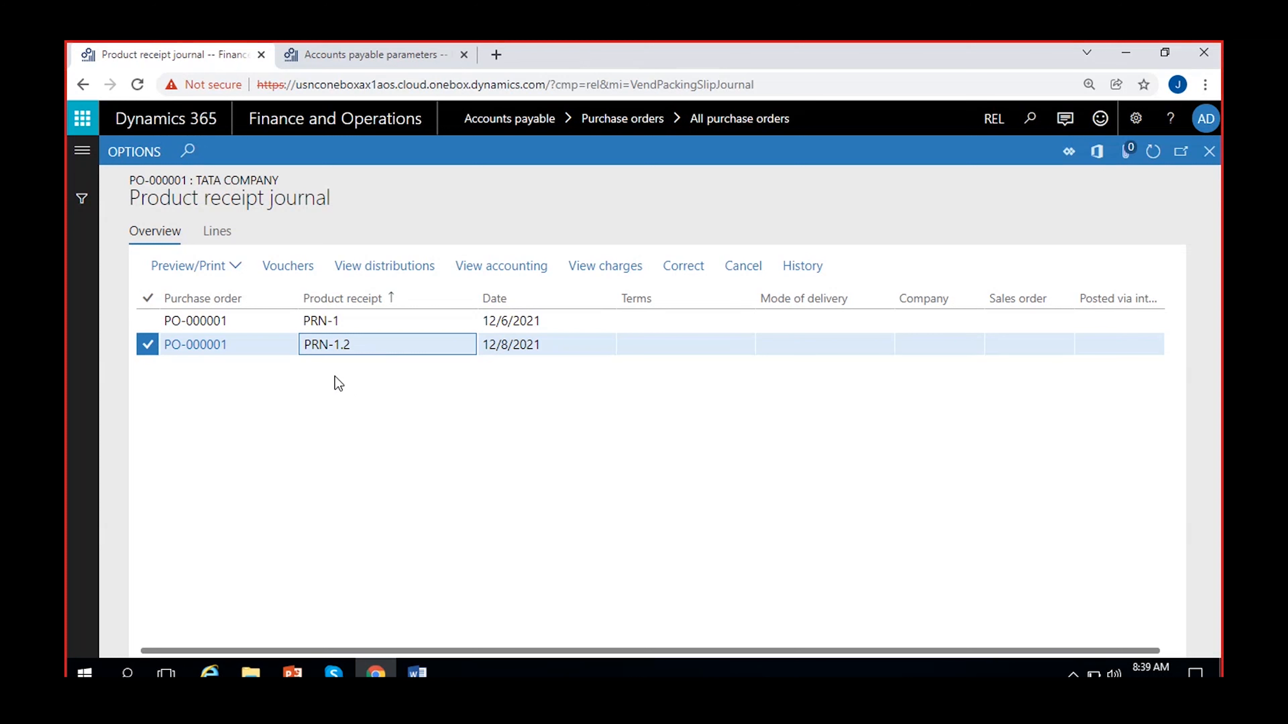
{"action": "left_click", "coordinate": [294, 275]}
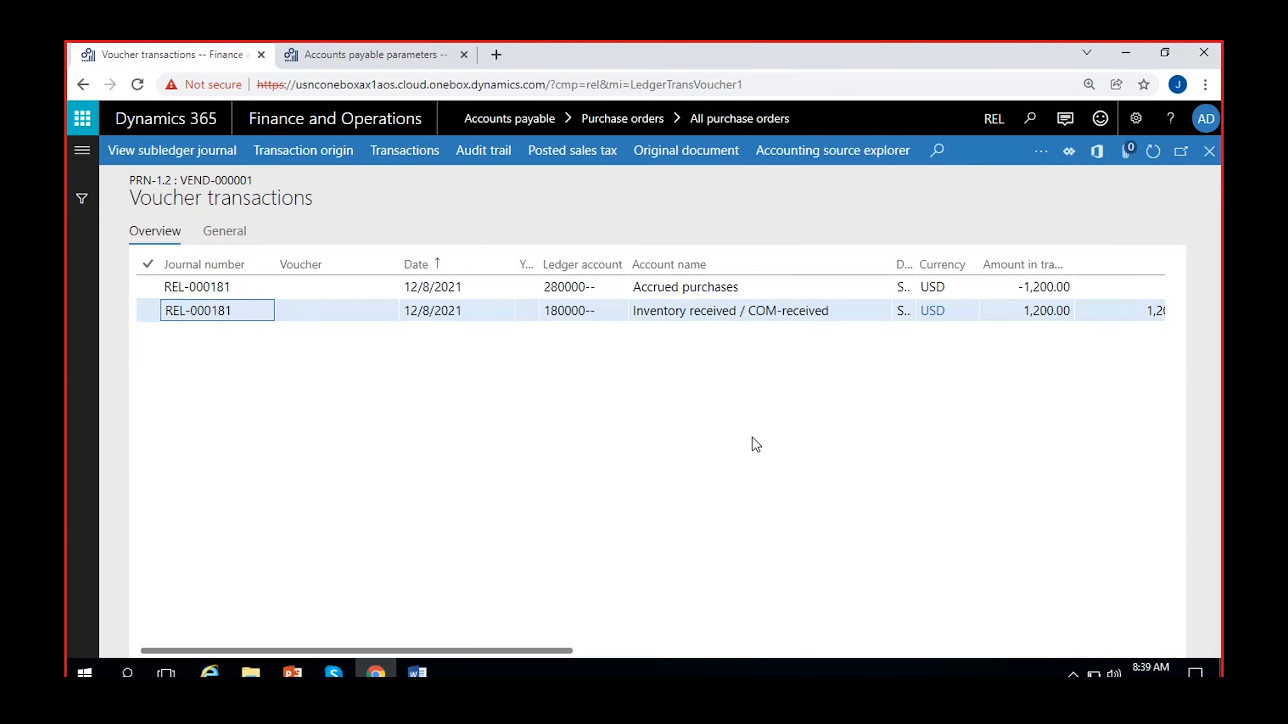
Step: Examine the accounts and amounts of the Accrued purchases and Inventory received / COM-received voucher lines
{"action": "left_click", "coordinate": [747, 293]}
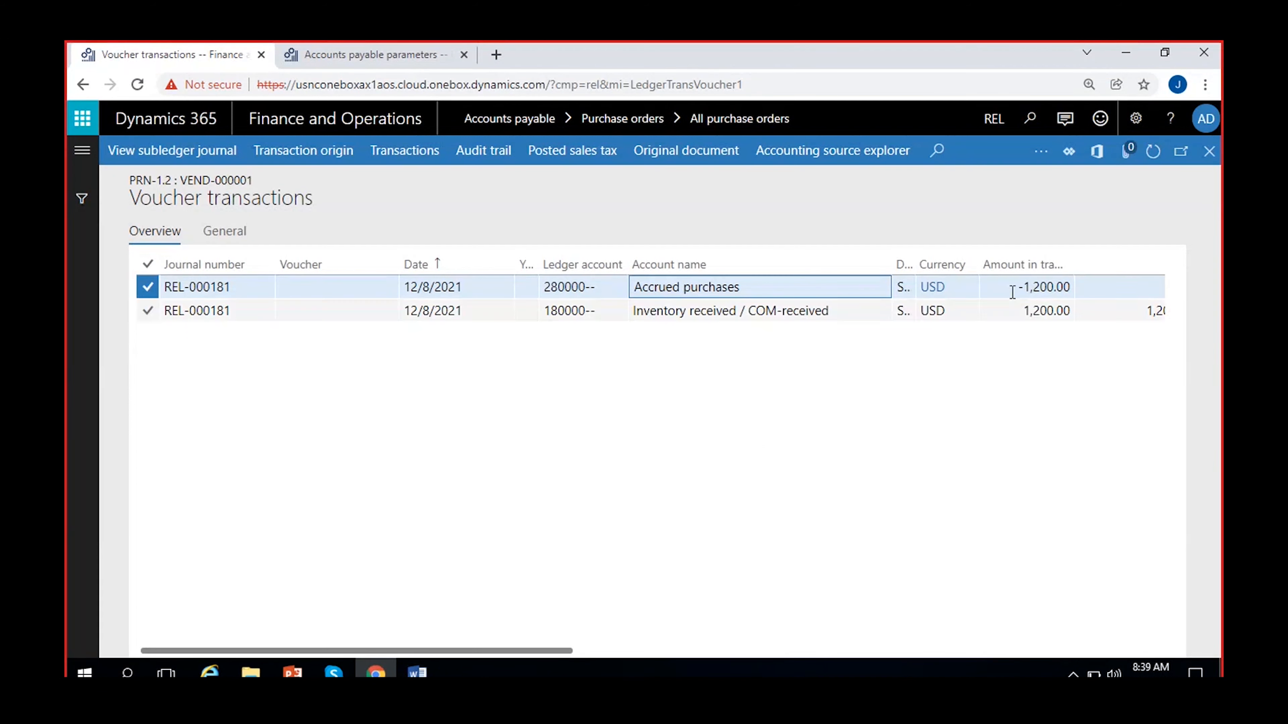
{"action": "left_click", "coordinate": [1055, 287]}
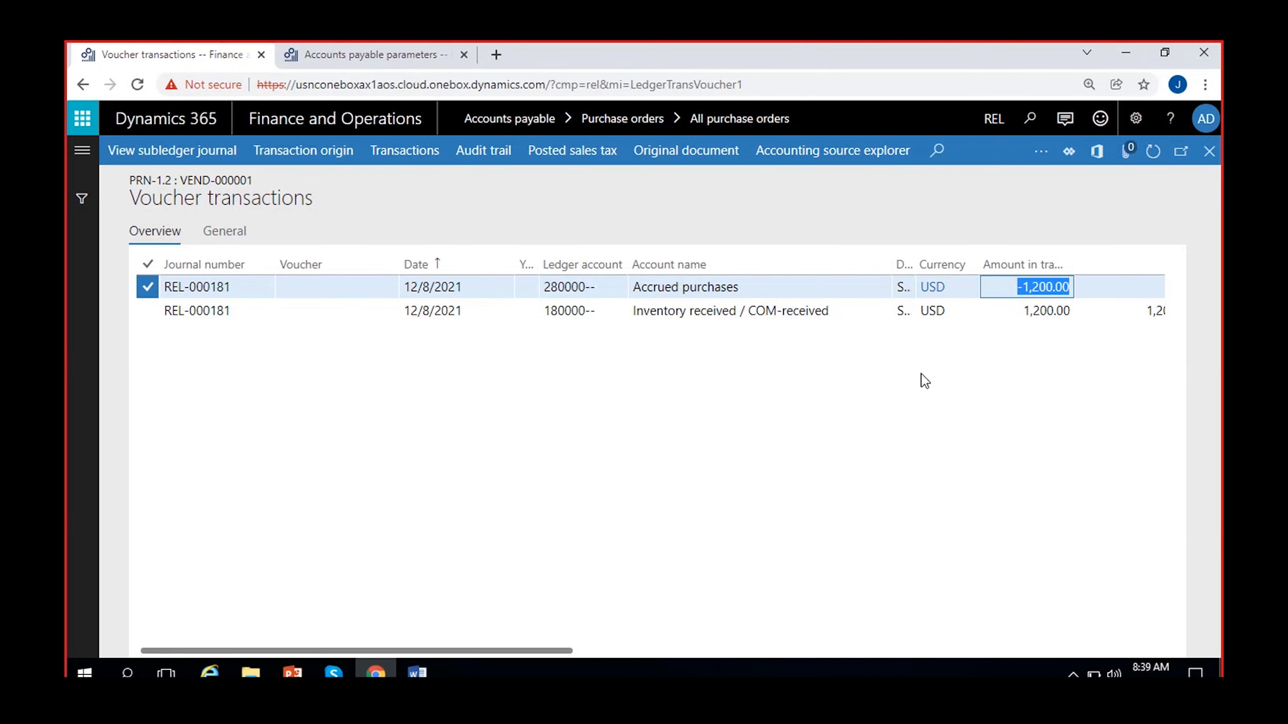
{"action": "left_click", "coordinate": [1012, 313]}
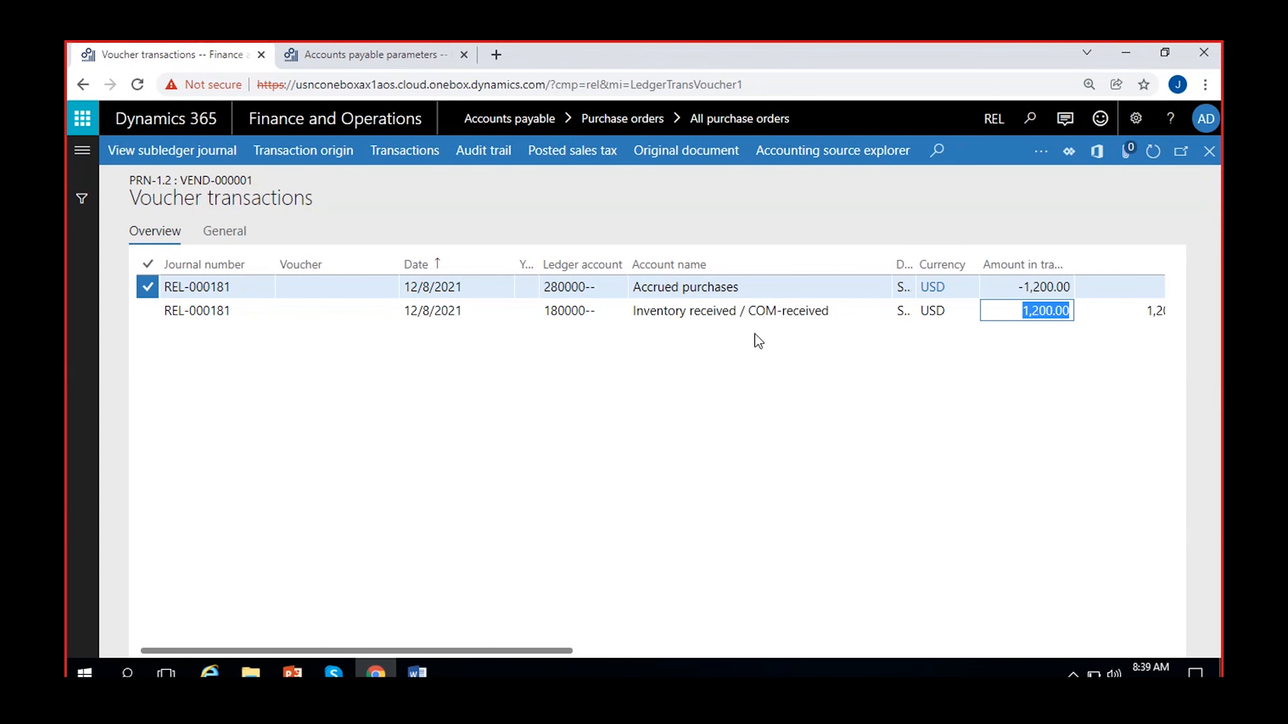
{"action": "left_click", "coordinate": [754, 317]}
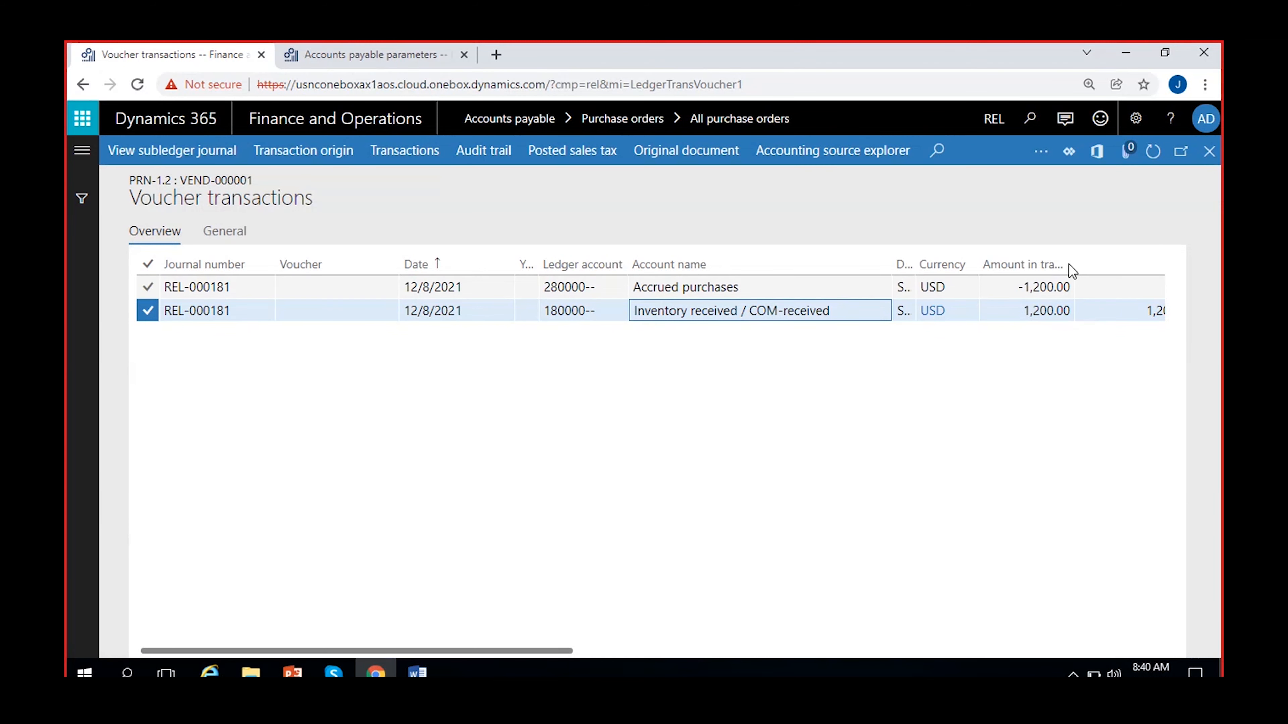
{"action": "left_click", "coordinate": [1019, 285]}
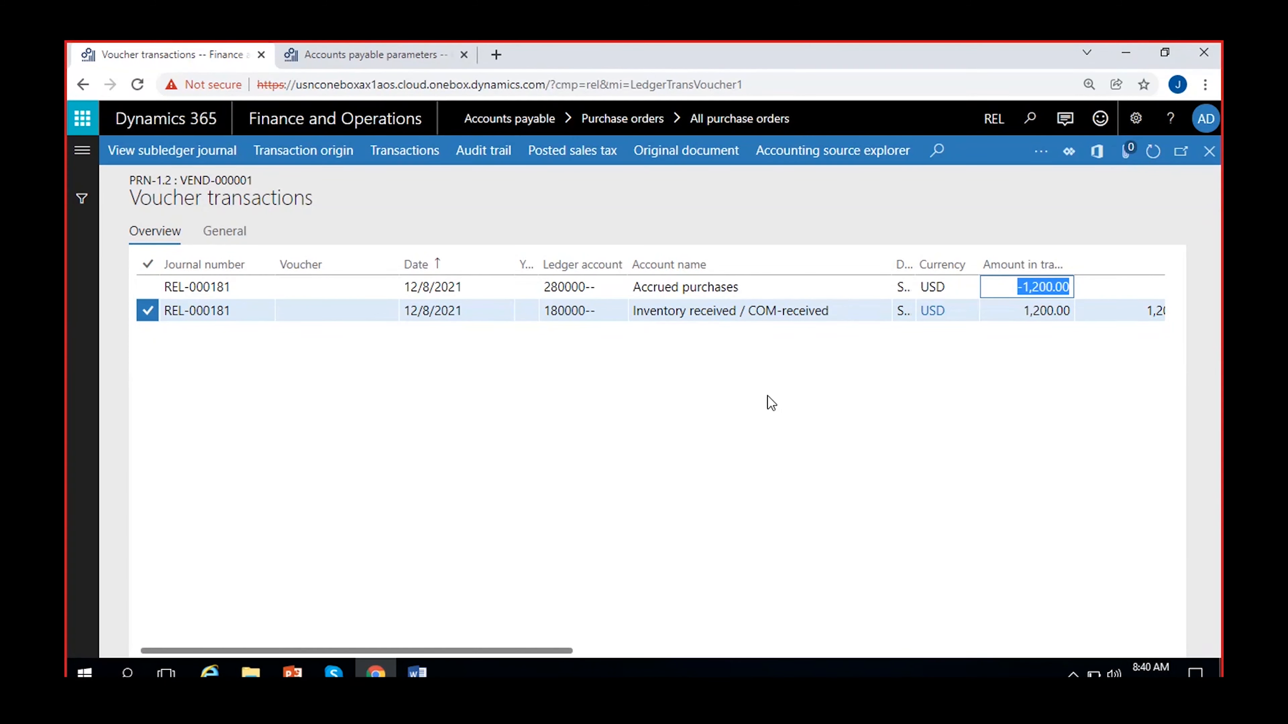
{"action": "left_click", "coordinate": [654, 386]}
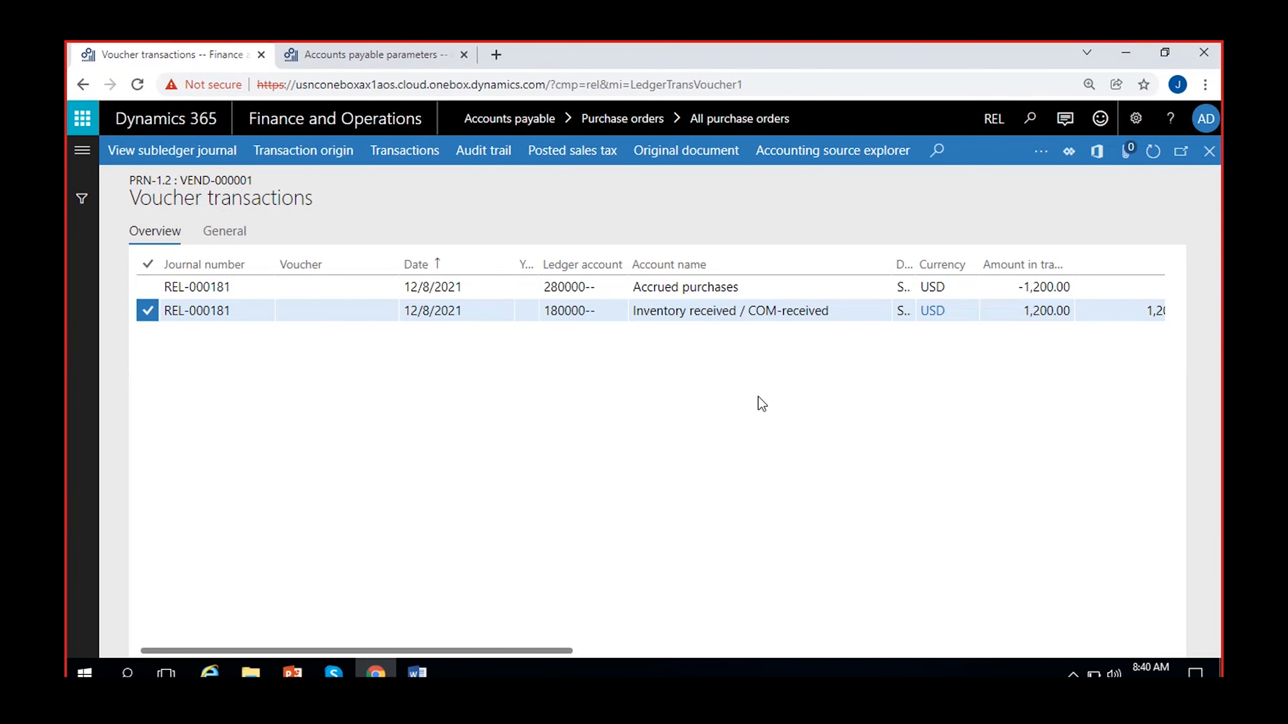
{"action": "scroll", "coordinate": [757, 397], "scroll_direction": "right", "scroll_amount": 3}
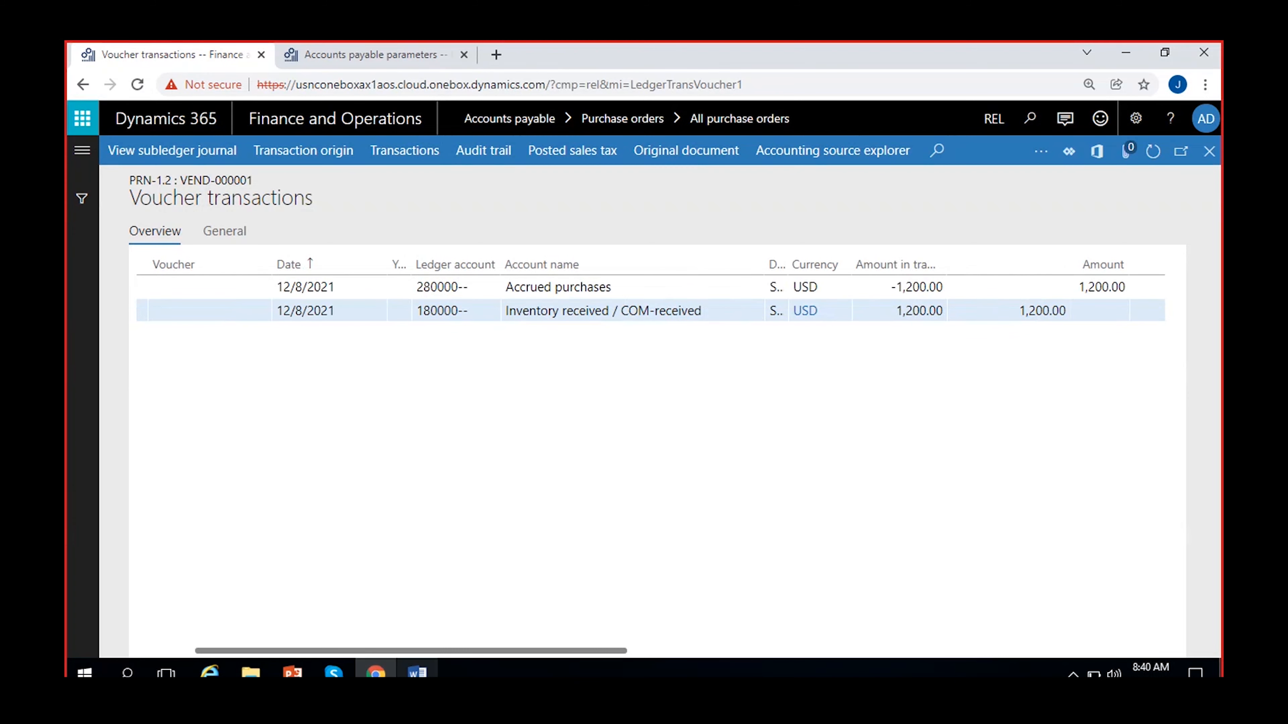
Step: Switch to the Dynamics new document in Word and add the heading "Product receipt:" after a blank line below the purchase order notes
{"action": "left_click", "coordinate": [417, 673]}
{"action": "left_click", "coordinate": [749, 488]}
{"action": "key", "text": "Return"}
{"action": "key", "text": "Return"}
{"action": "type", "text": "Prody"}
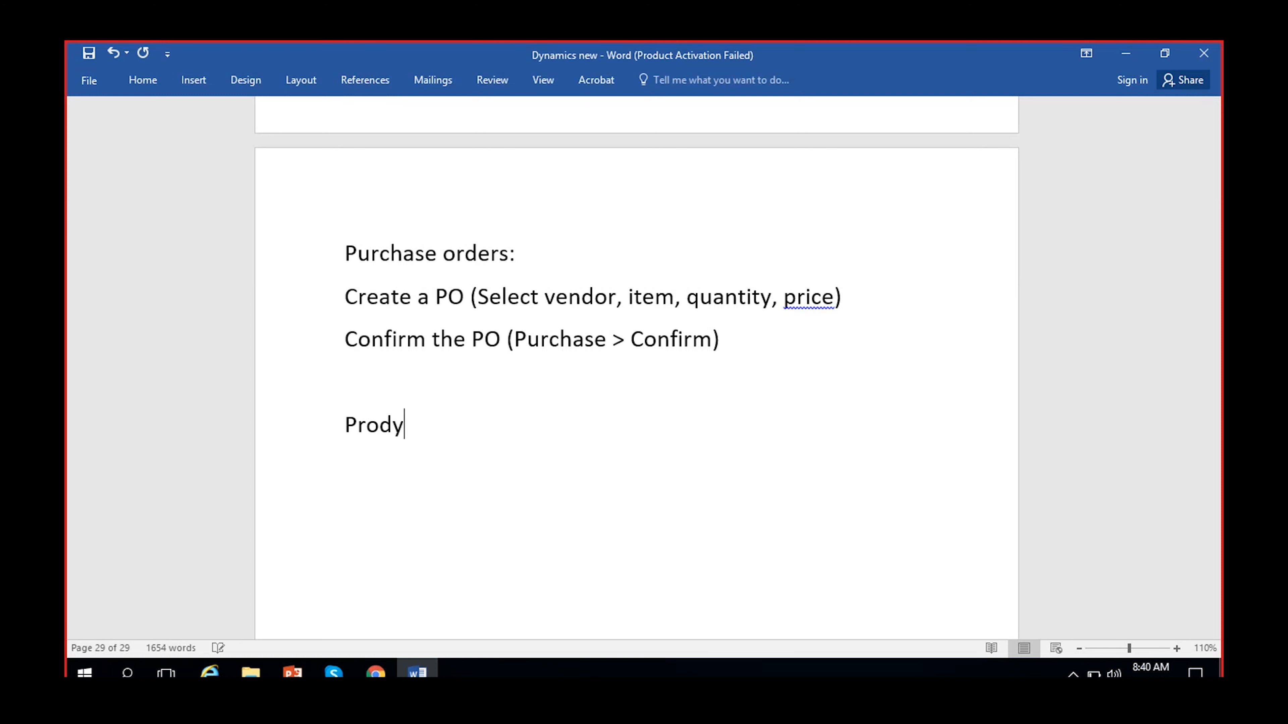
{"action": "key", "text": "BackSpace"}
{"action": "type", "text": "uct receipt:"}
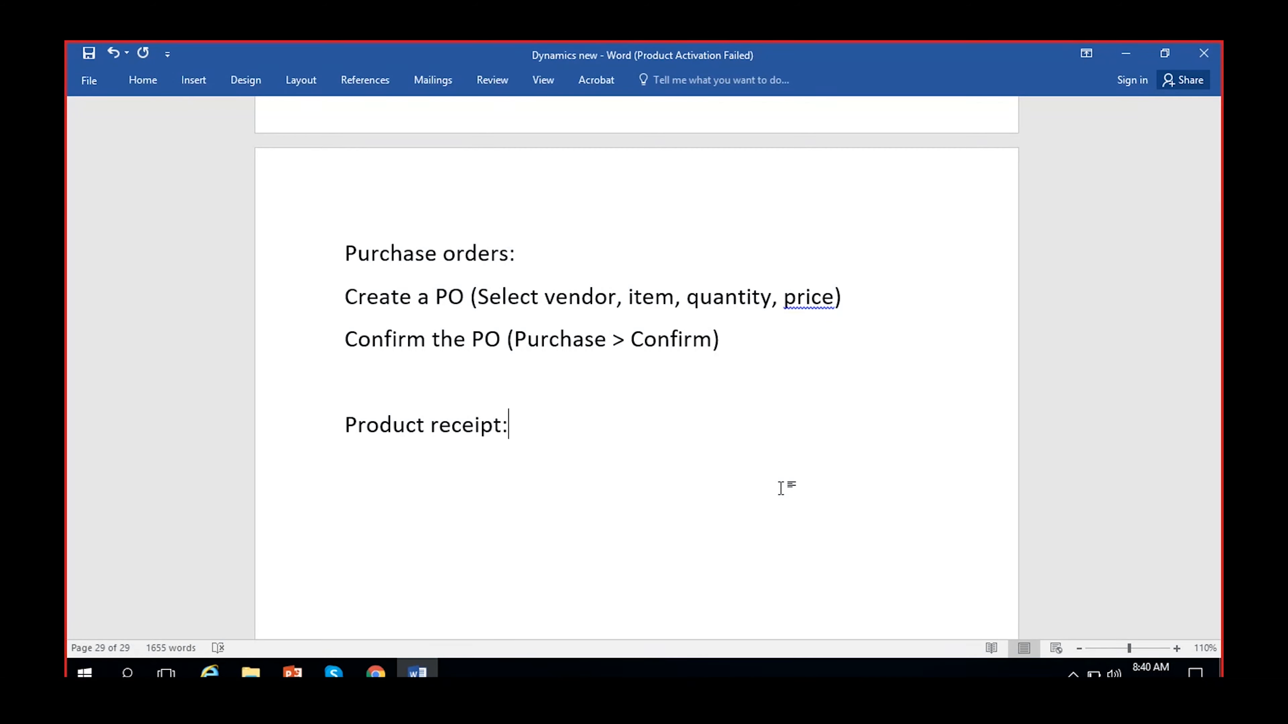
Step: Add the line "Accrued purchase / Purchase accrual CR" under the Product receipt heading
{"action": "key", "text": "Return"}
{"action": "type", "text": "P"}
{"action": "key", "text": "BackSpace"}
{"action": "type", "text": "Accrued purchase ? Purchase accrual"}
{"action": "left_click", "coordinate": [542, 467]}
{"action": "key", "text": "BackSpace"}
{"action": "type", "text": "/"}
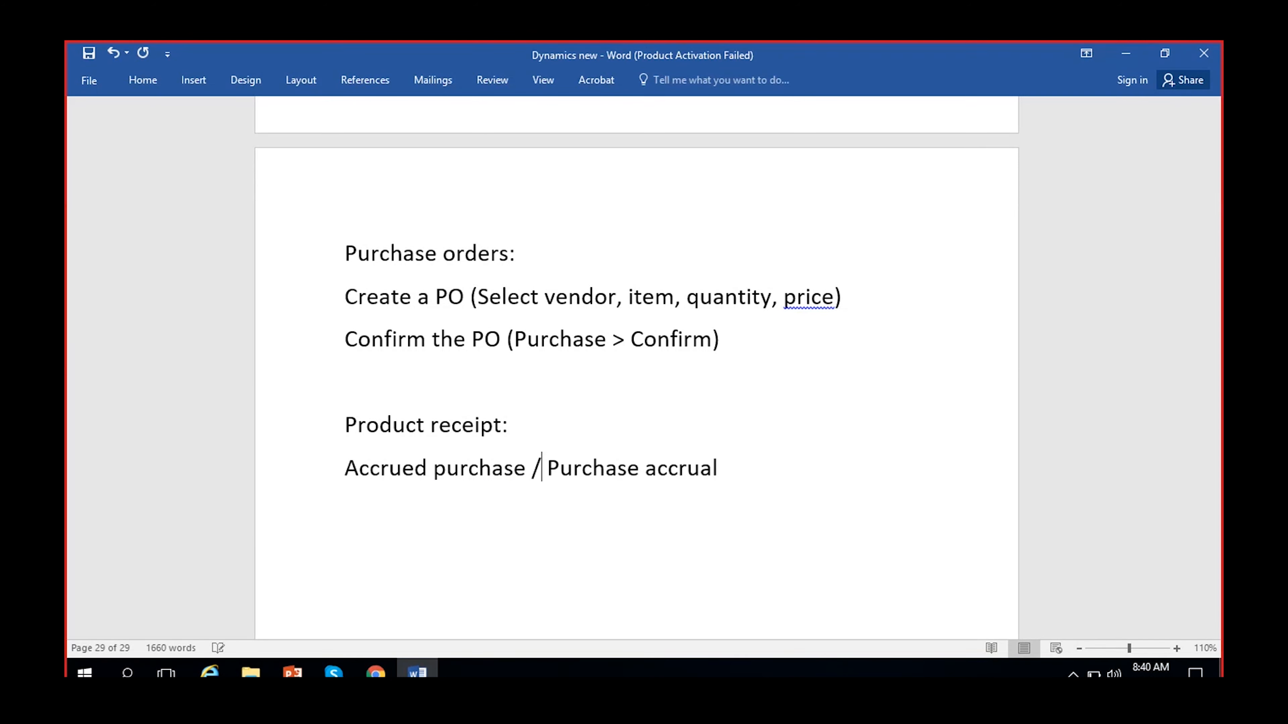
{"action": "left_click", "coordinate": [750, 467]}
{"action": "type", "text": "CR"}
Step: Add the line "Inventory received / COM received DR" below the purchase accrual line
{"action": "key", "text": "Return"}
{"action": "type", "text": "Invent"}
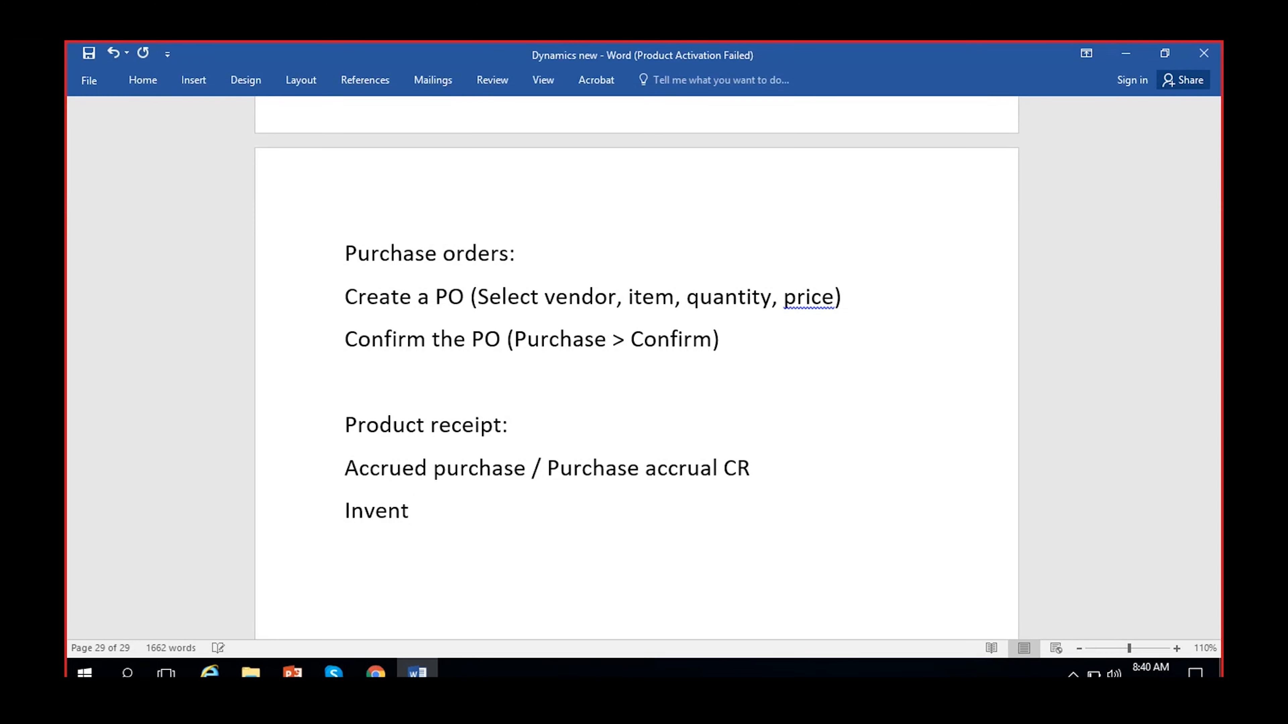
{"action": "type", "text": "ory received ?"}
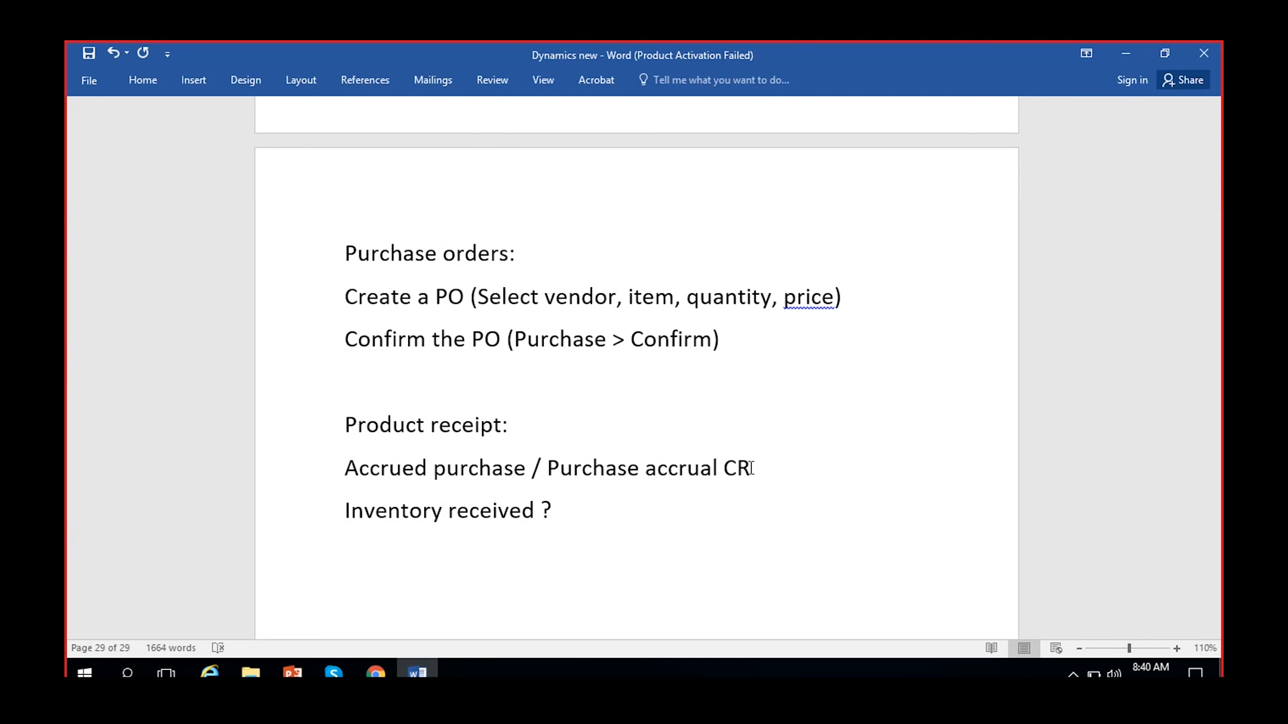
{"action": "key", "text": "BackSpace"}
{"action": "type", "text": "/ COM received DR"}
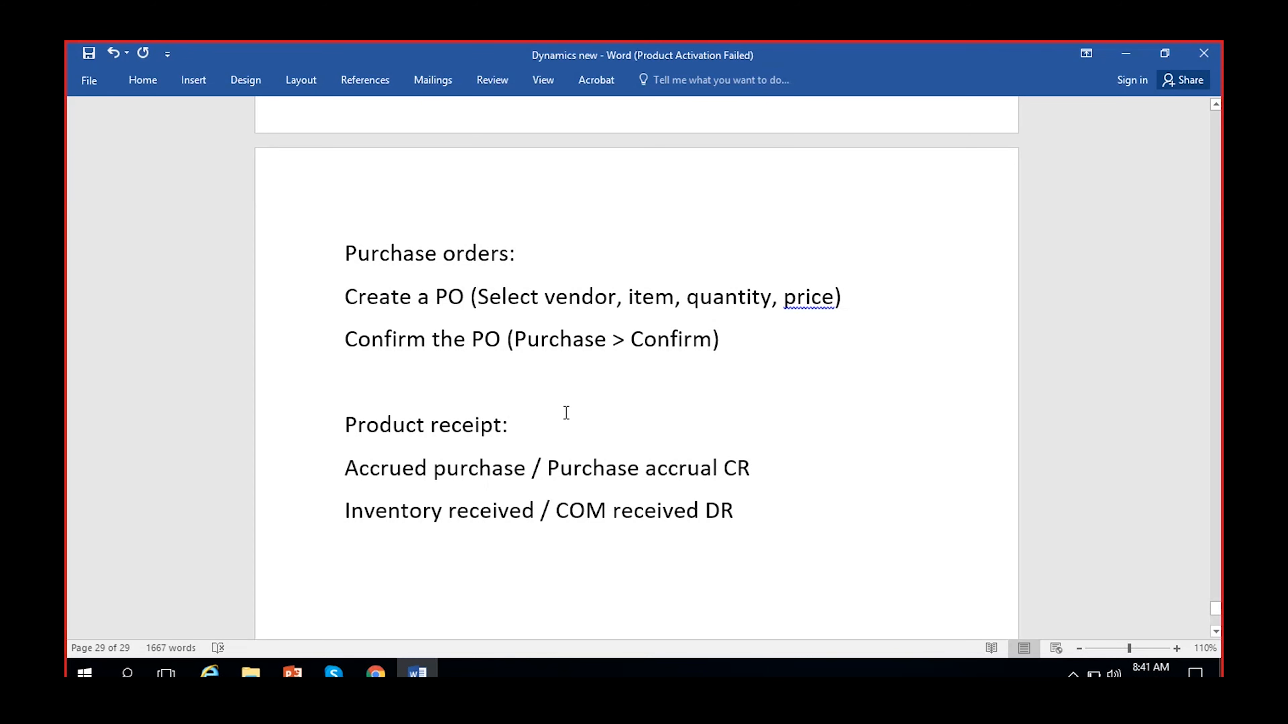
Step: Return to the voucher transactions in Chrome and examine the Accrued purchases line and its amounts
{"action": "left_click", "coordinate": [376, 674]}
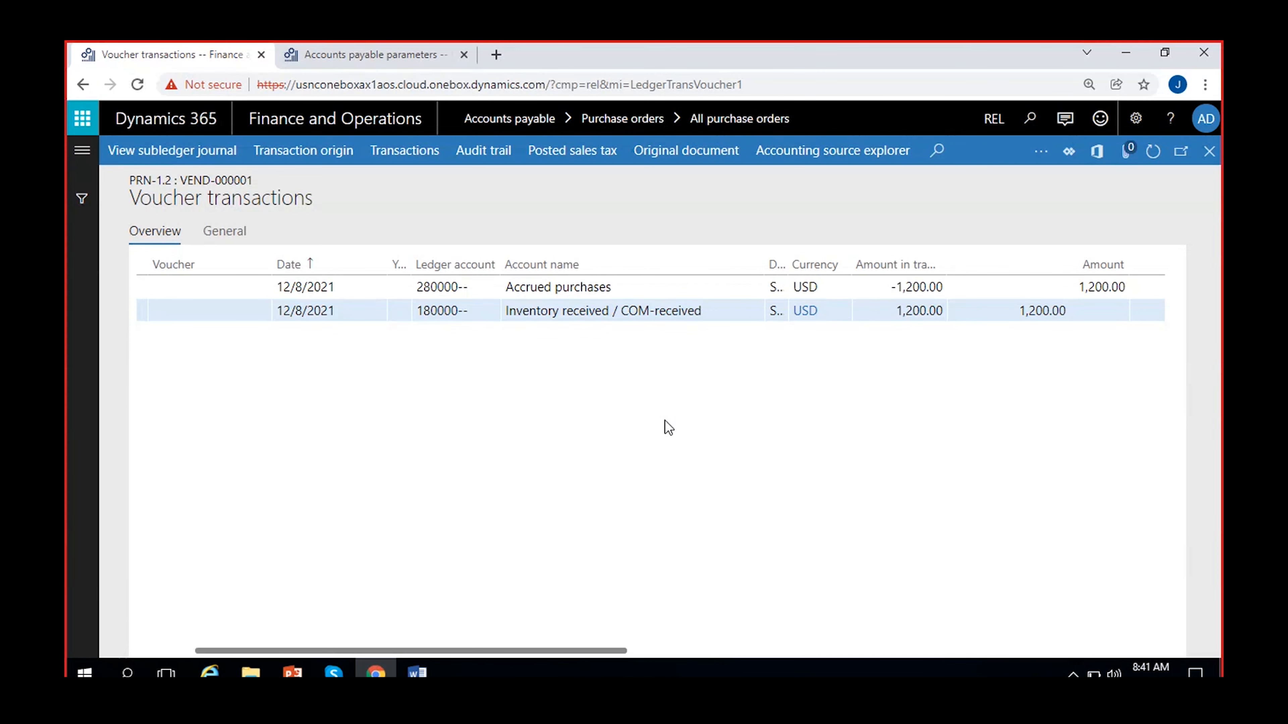
{"action": "left_click", "coordinate": [565, 294]}
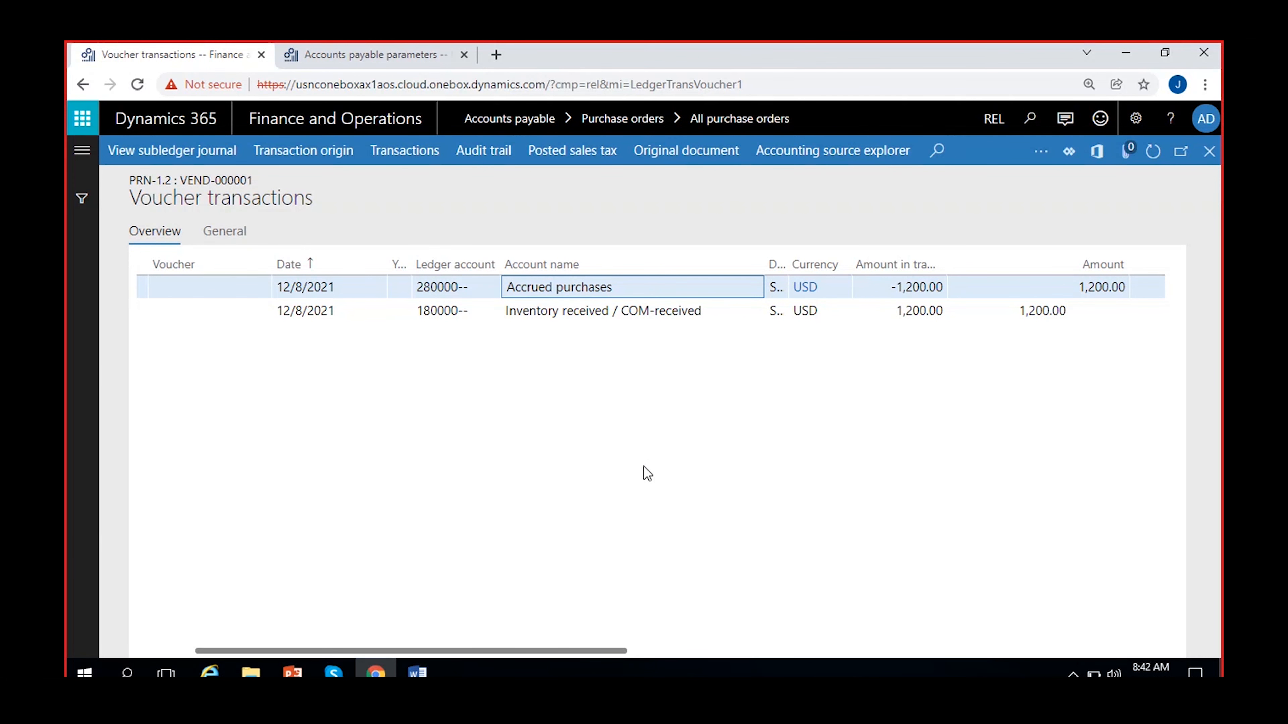
{"action": "scroll", "coordinate": [648, 473], "scroll_direction": "right", "scroll_amount": 3}
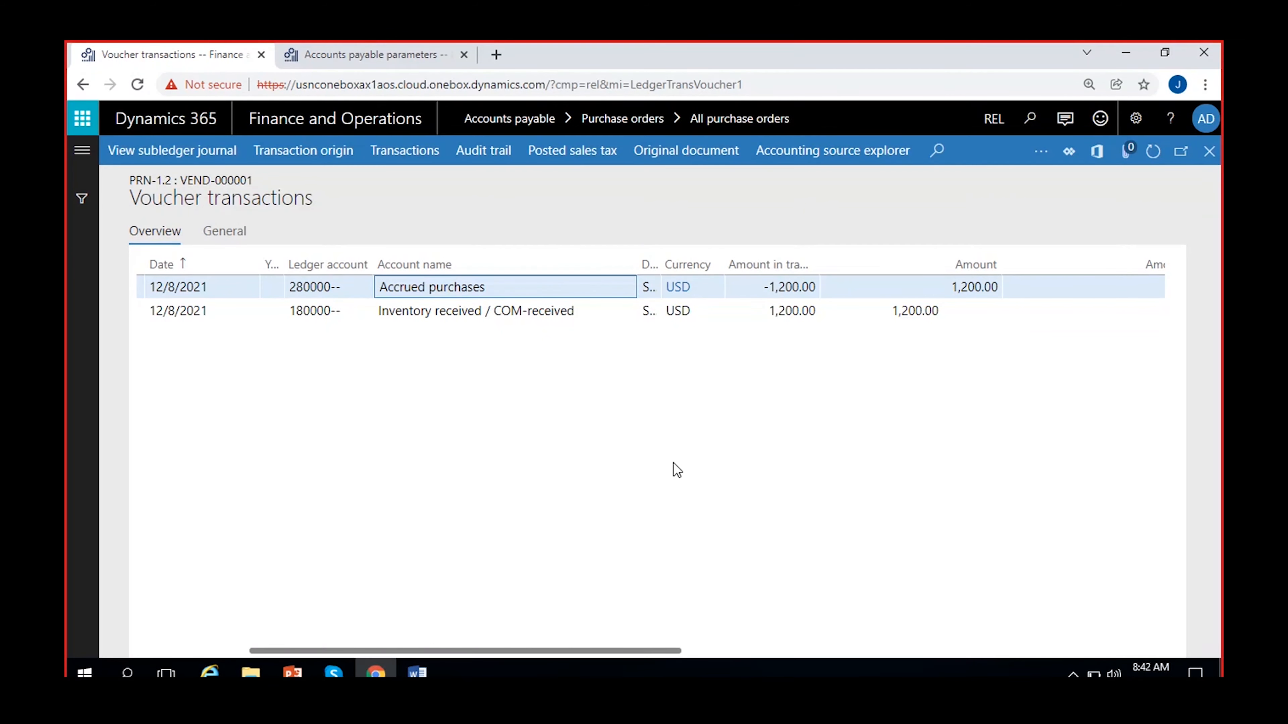
Step: Switch to the browser tab with the Accounts payable parameters and open the Item groups page from the Inventory management setup
{"action": "left_click", "coordinate": [400, 54]}
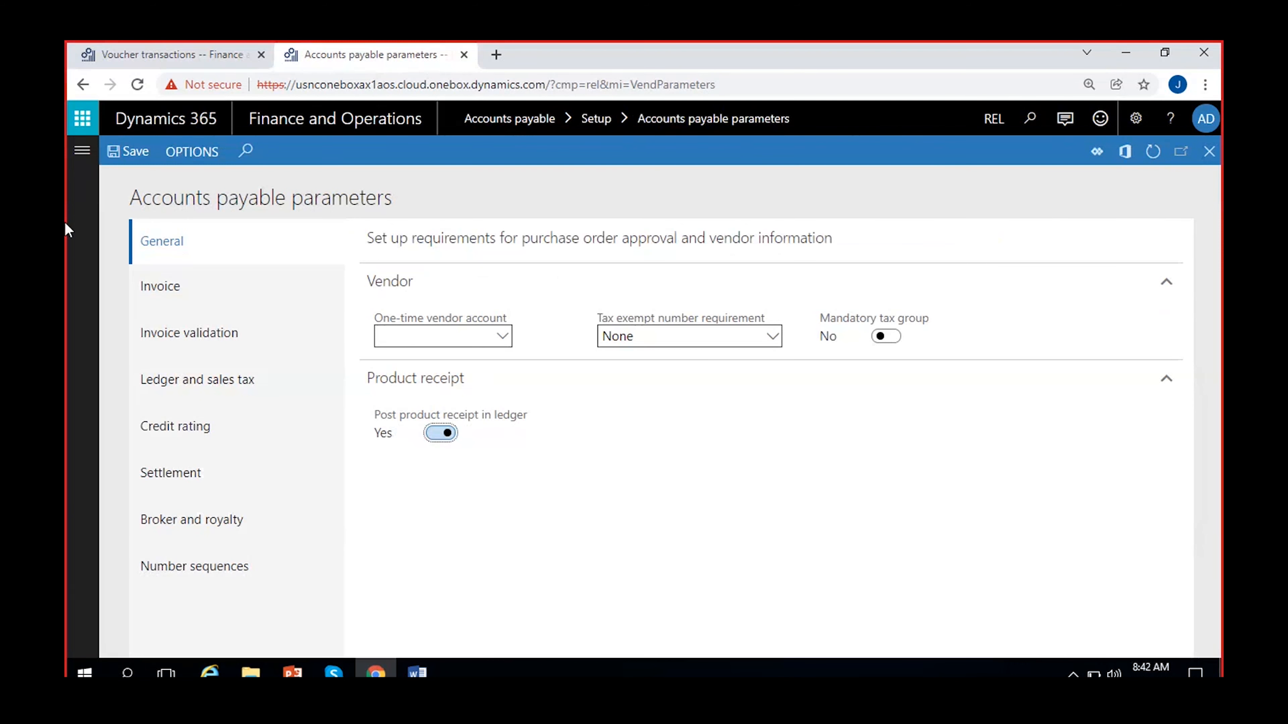
{"action": "left_click", "coordinate": [85, 155]}
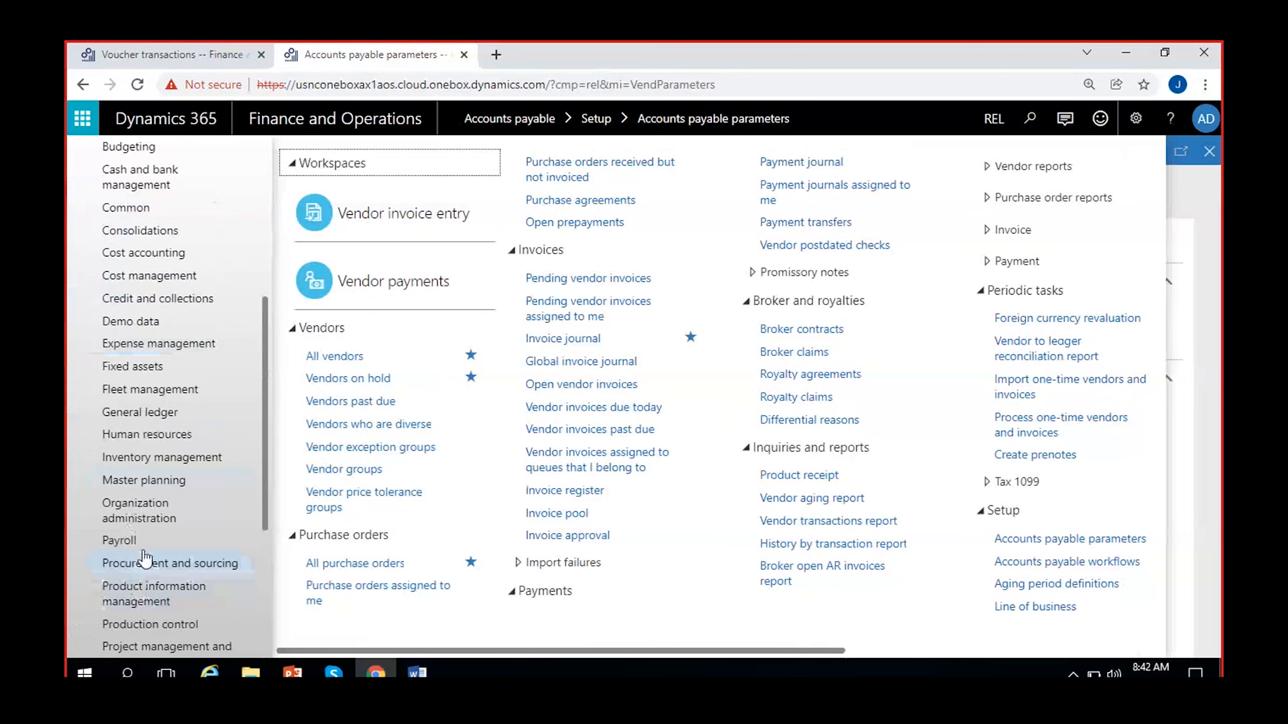
{"action": "left_click", "coordinate": [148, 414]}
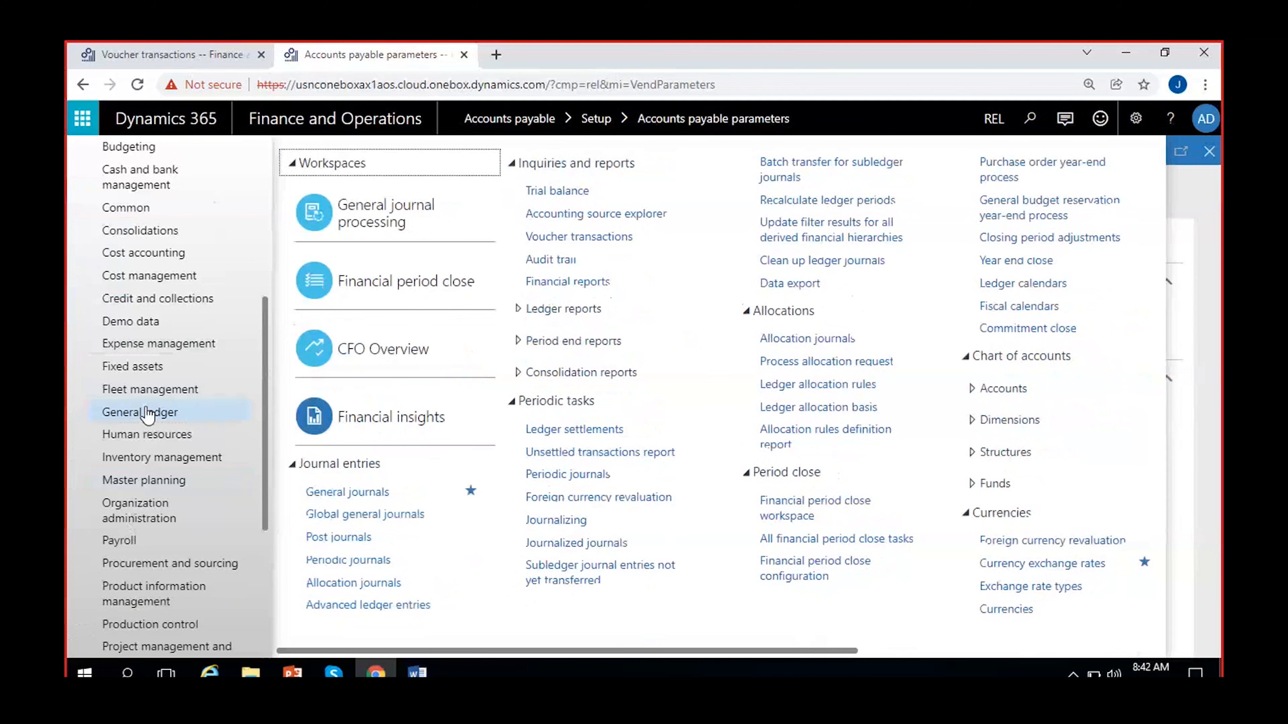
{"action": "scroll", "coordinate": [144, 436], "scroll_direction": "down", "scroll_amount": 5}
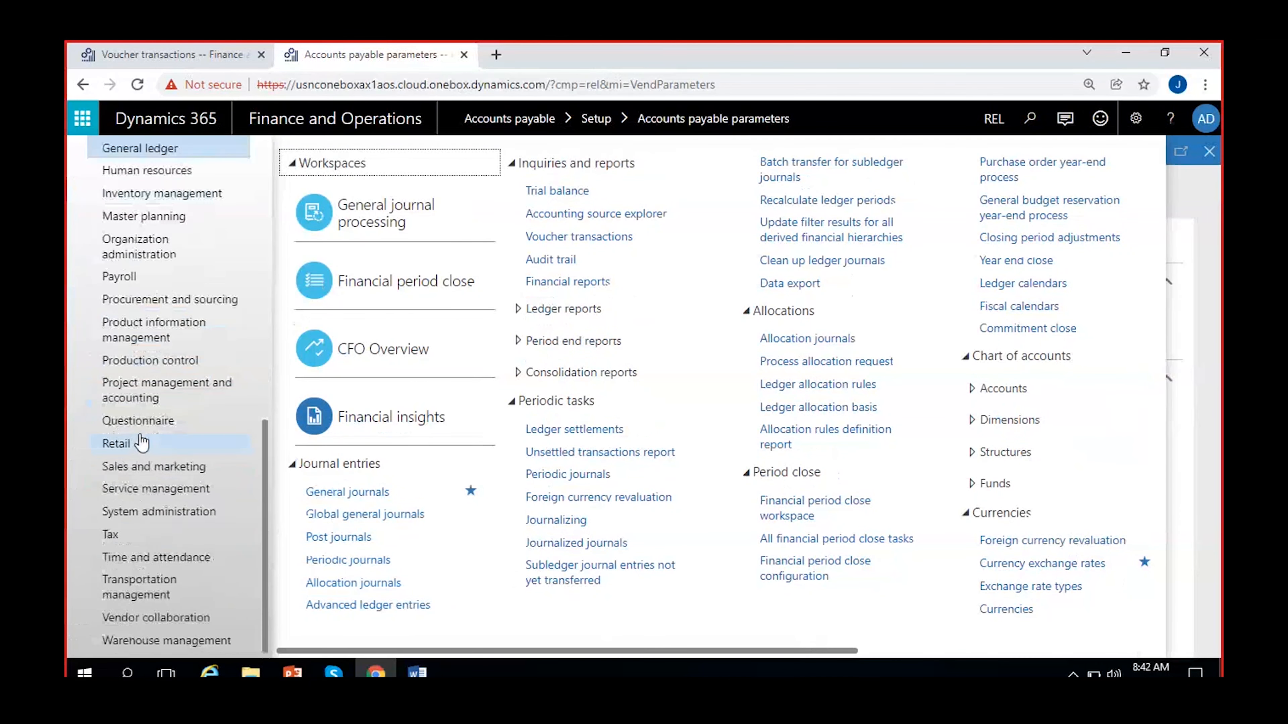
{"action": "scroll", "coordinate": [143, 487], "scroll_direction": "up", "scroll_amount": 5}
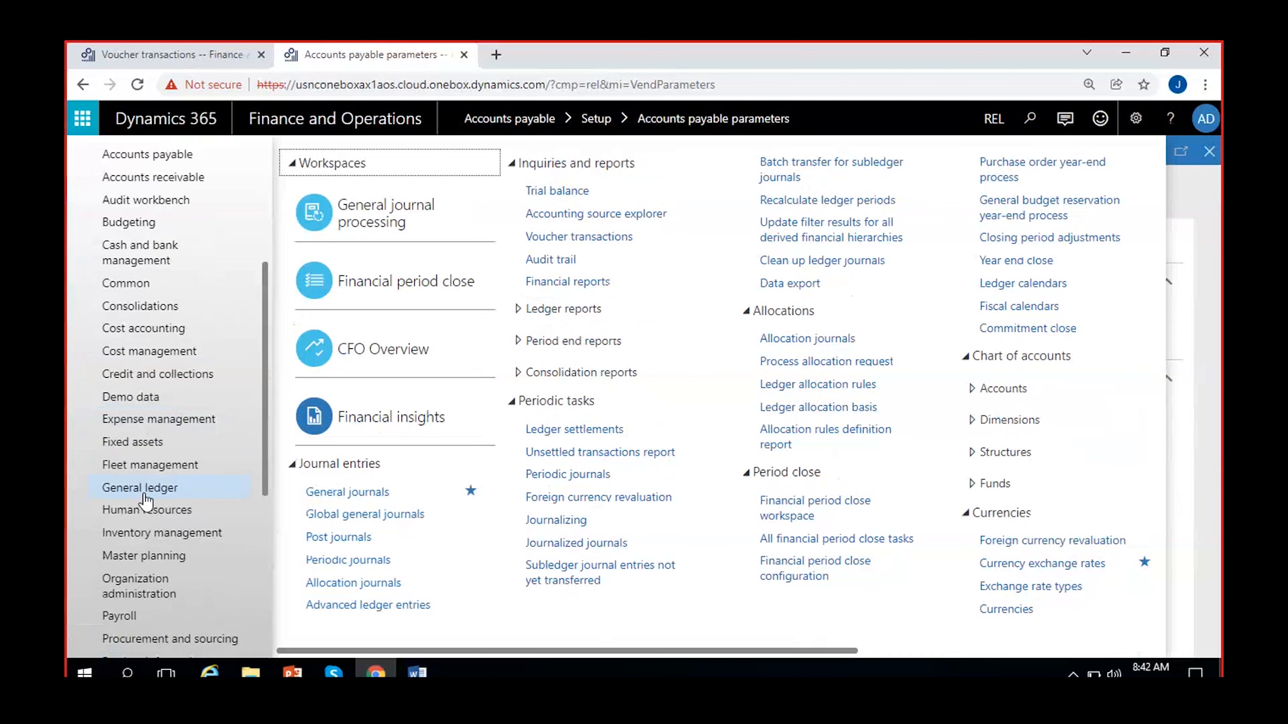
{"action": "left_click", "coordinate": [138, 532]}
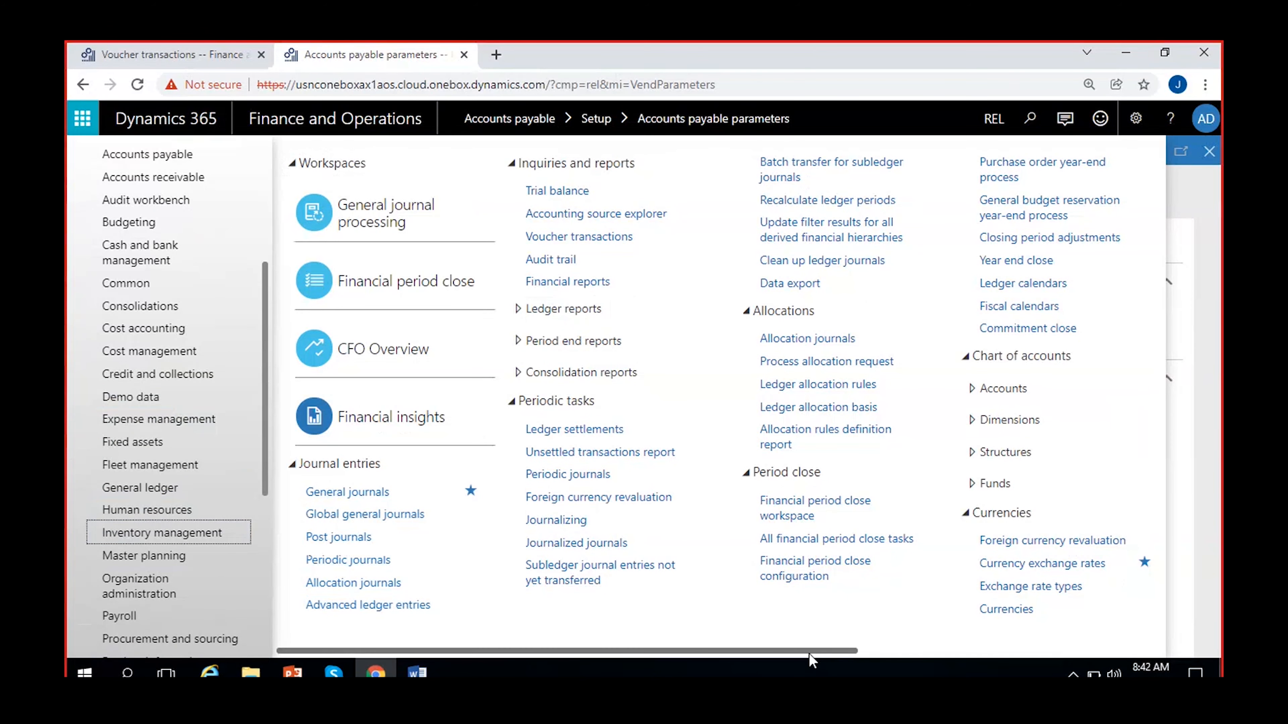
{"action": "scroll", "coordinate": [831, 584], "scroll_direction": "right", "scroll_amount": 5}
{"action": "left_click", "coordinate": [791, 365]}
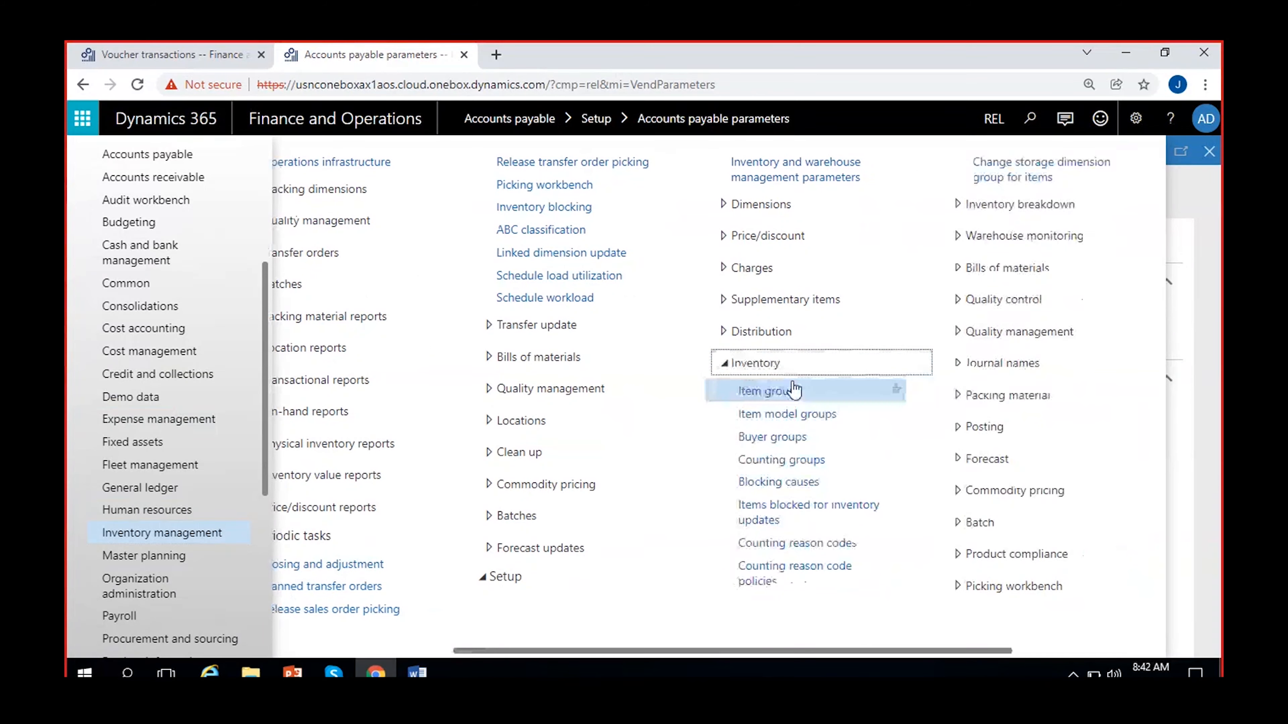
{"action": "left_click", "coordinate": [793, 391]}
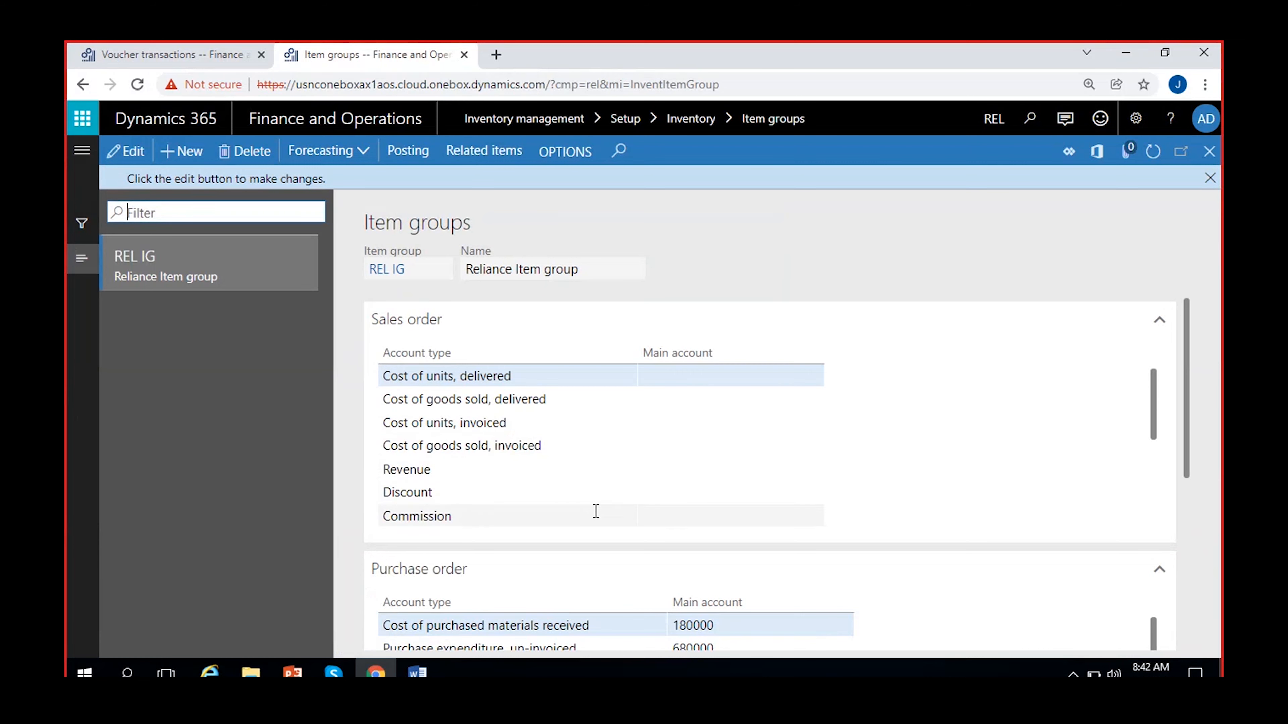
Step: Compare the item group's main account for Cost of purchased materials received with the voucher's ledger account for Inventory received / COM-received
{"action": "scroll", "coordinate": [1146, 401], "scroll_direction": "down", "scroll_amount": 5}
{"action": "left_click_drag", "start_coordinate": [1187, 365], "coordinate": [1198, 476]}
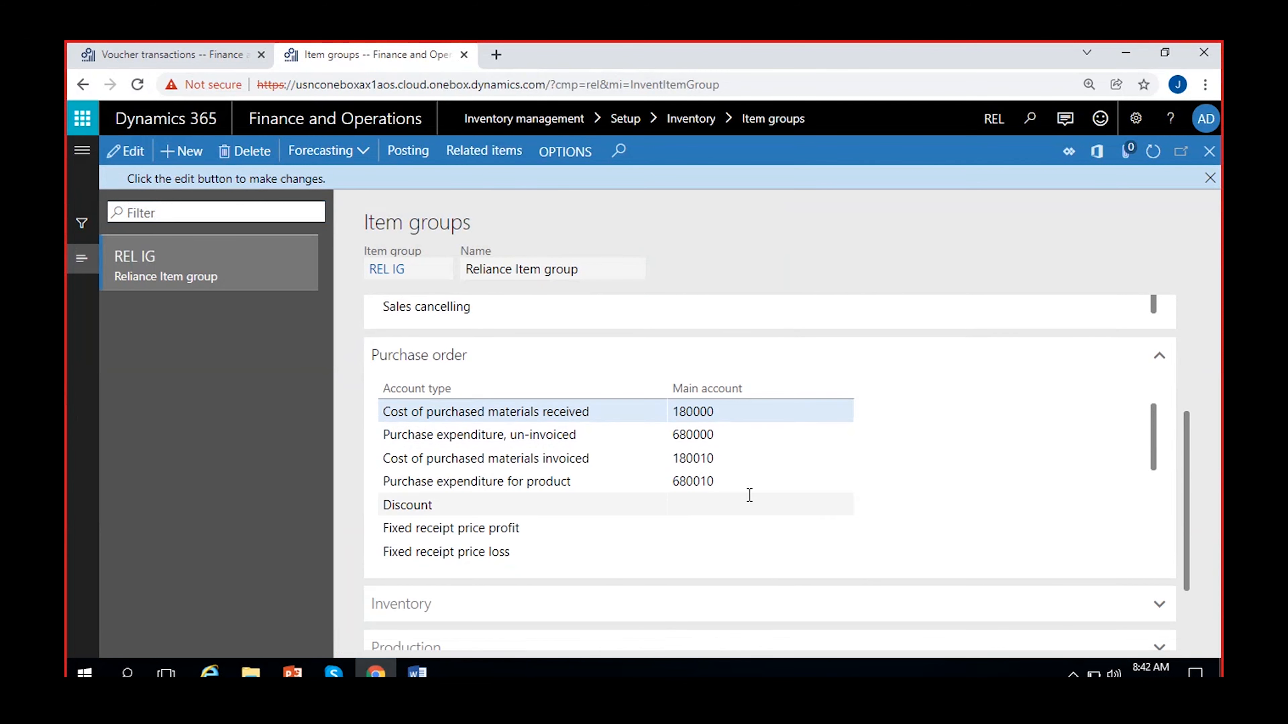
{"action": "left_click", "coordinate": [590, 412]}
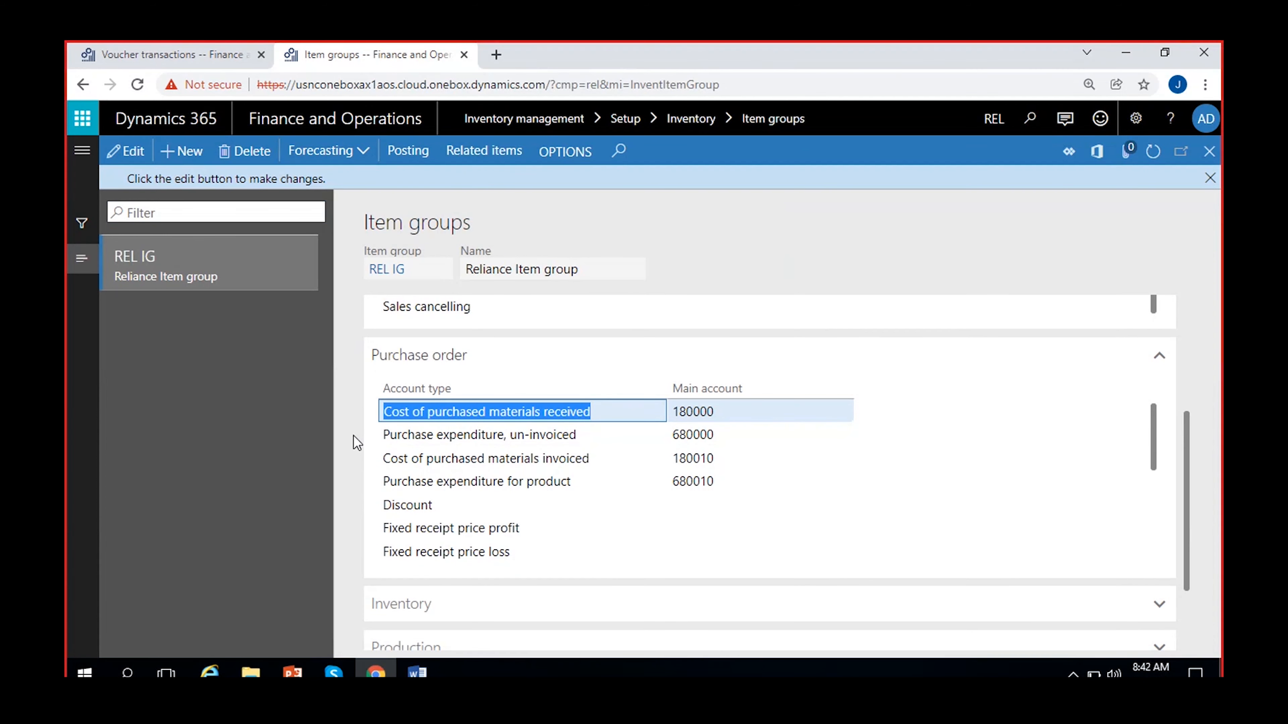
{"action": "left_click", "coordinate": [674, 412]}
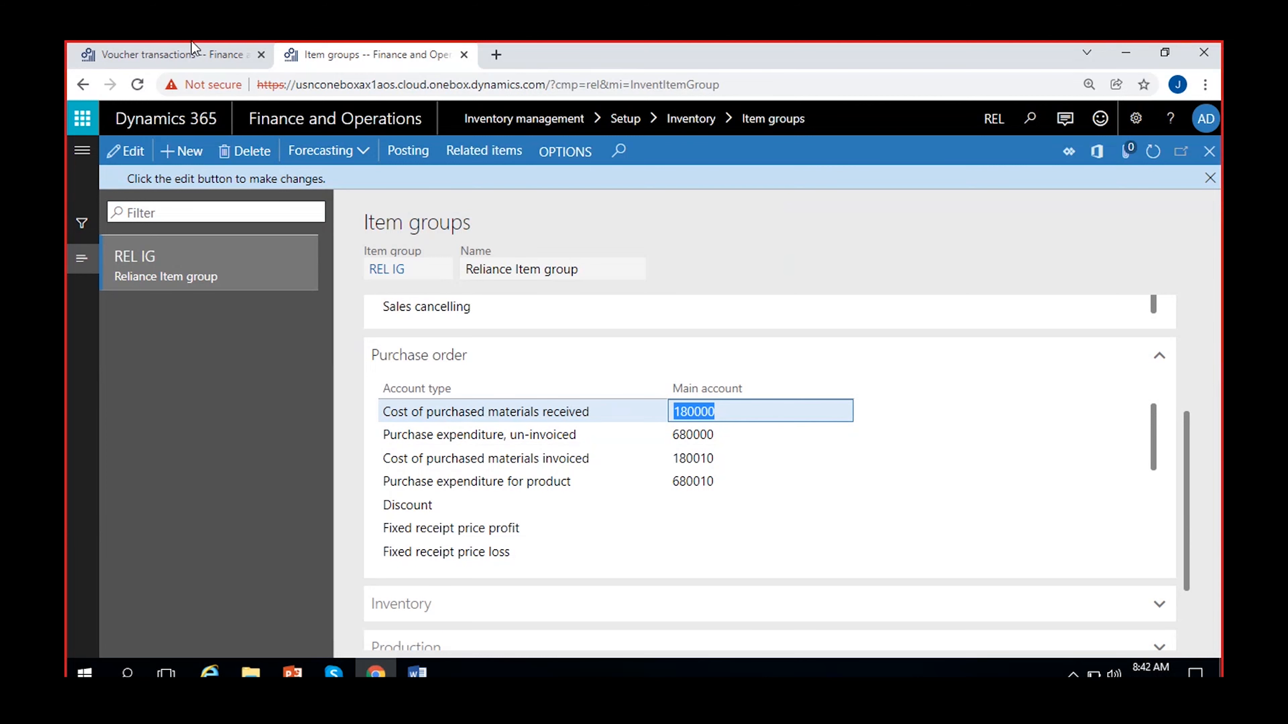
{"action": "left_click", "coordinate": [195, 51]}
{"action": "left_click", "coordinate": [461, 310]}
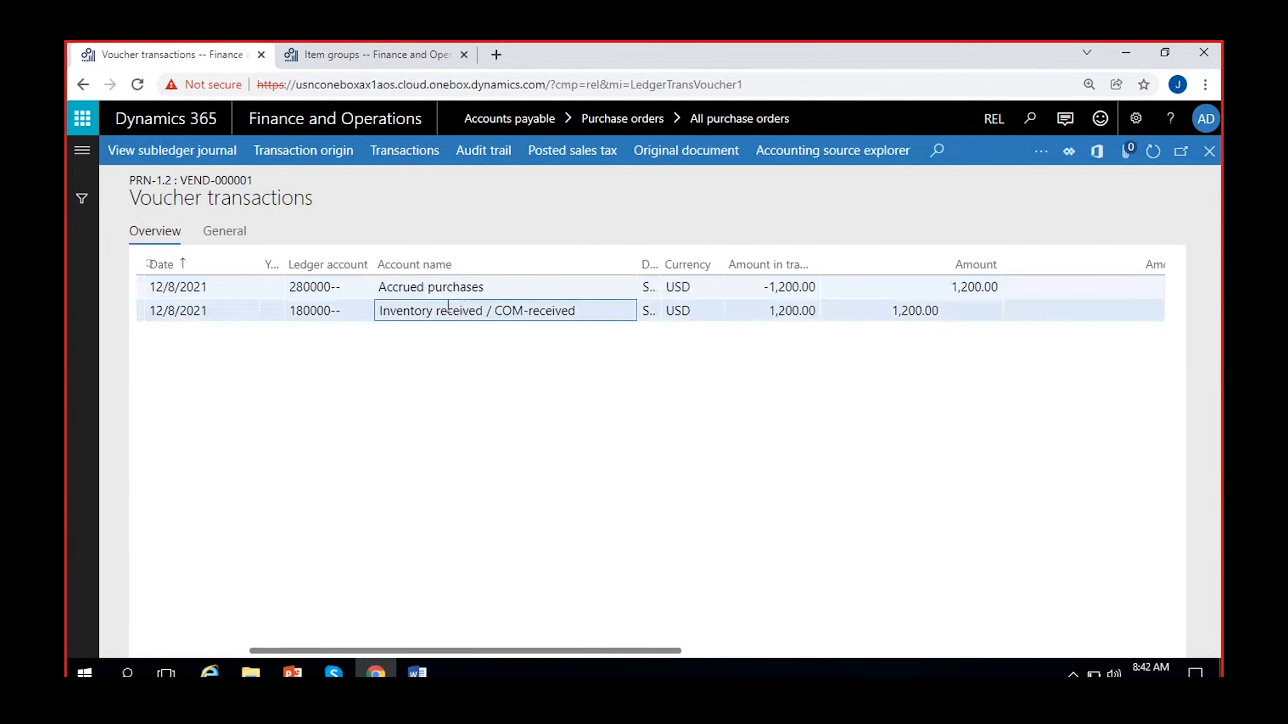
{"action": "left_click", "coordinate": [351, 311]}
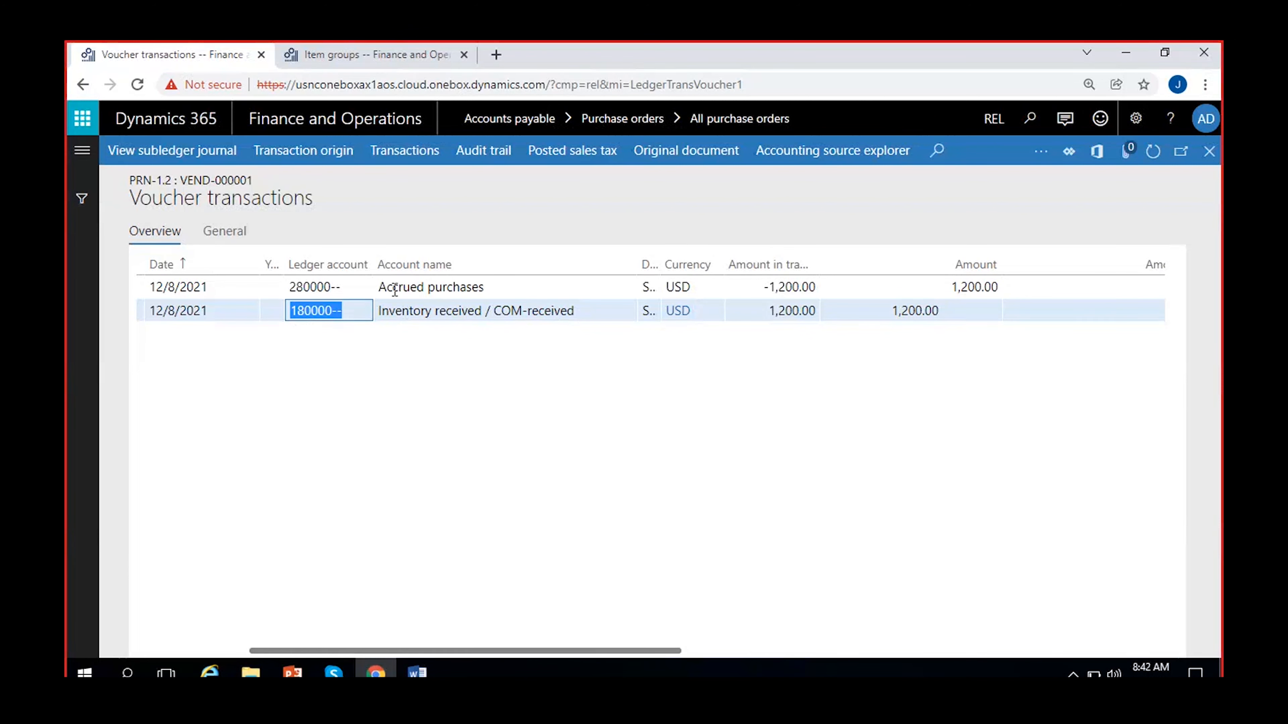
Step: Compare the item group's Purchase, accrual main account with the ledger account of the voucher's Accrued purchases line
{"action": "left_click", "coordinate": [325, 46]}
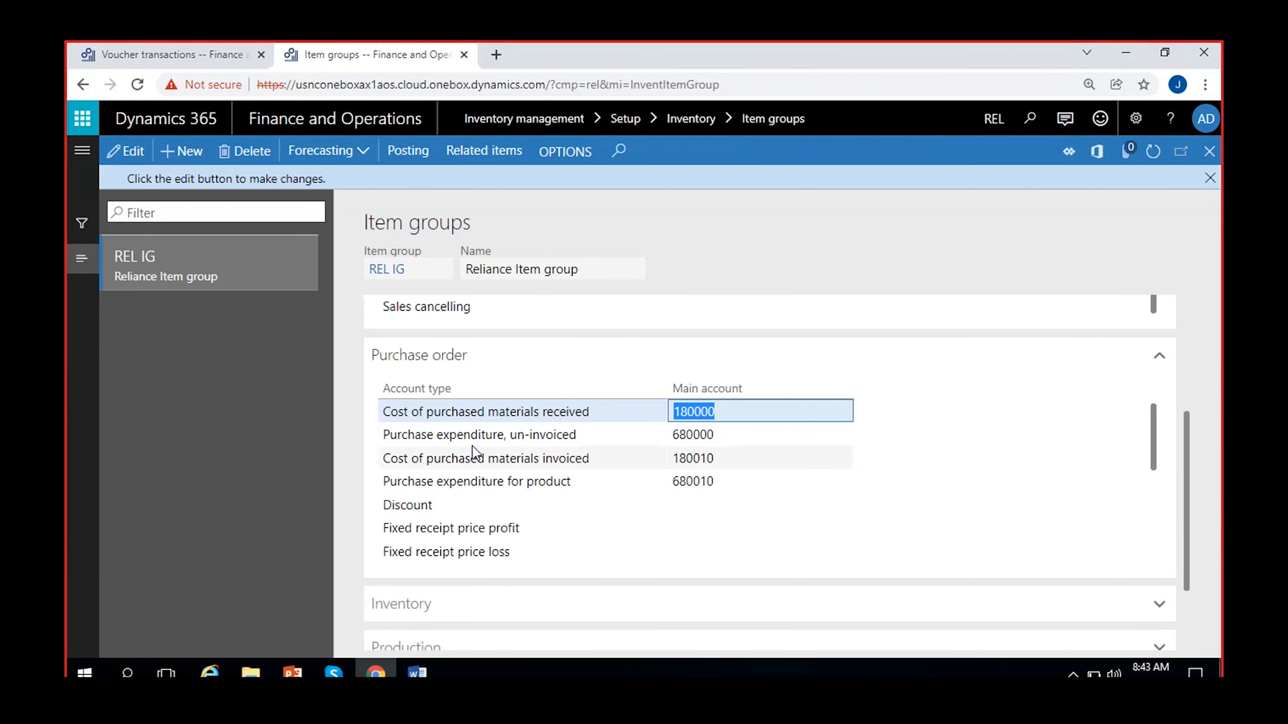
{"action": "scroll", "coordinate": [387, 473], "scroll_direction": "down", "scroll_amount": 3}
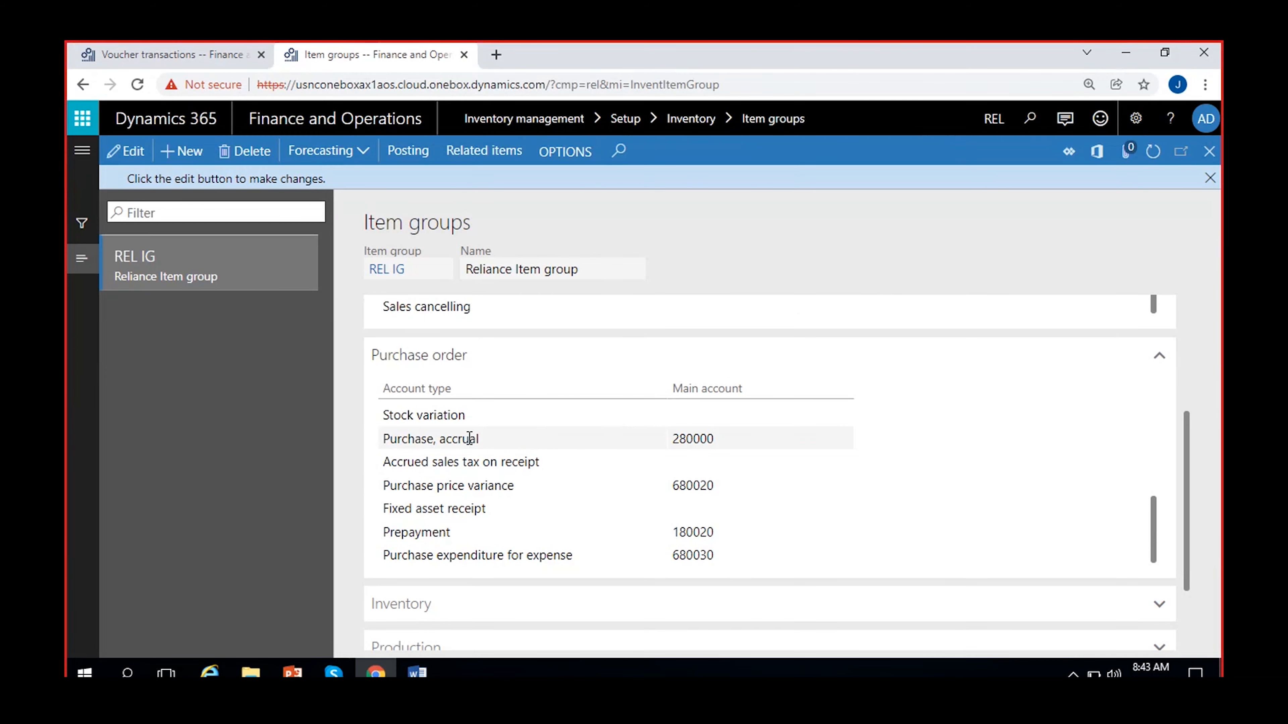
{"action": "left_click", "coordinate": [404, 438]}
{"action": "left_click", "coordinate": [727, 440]}
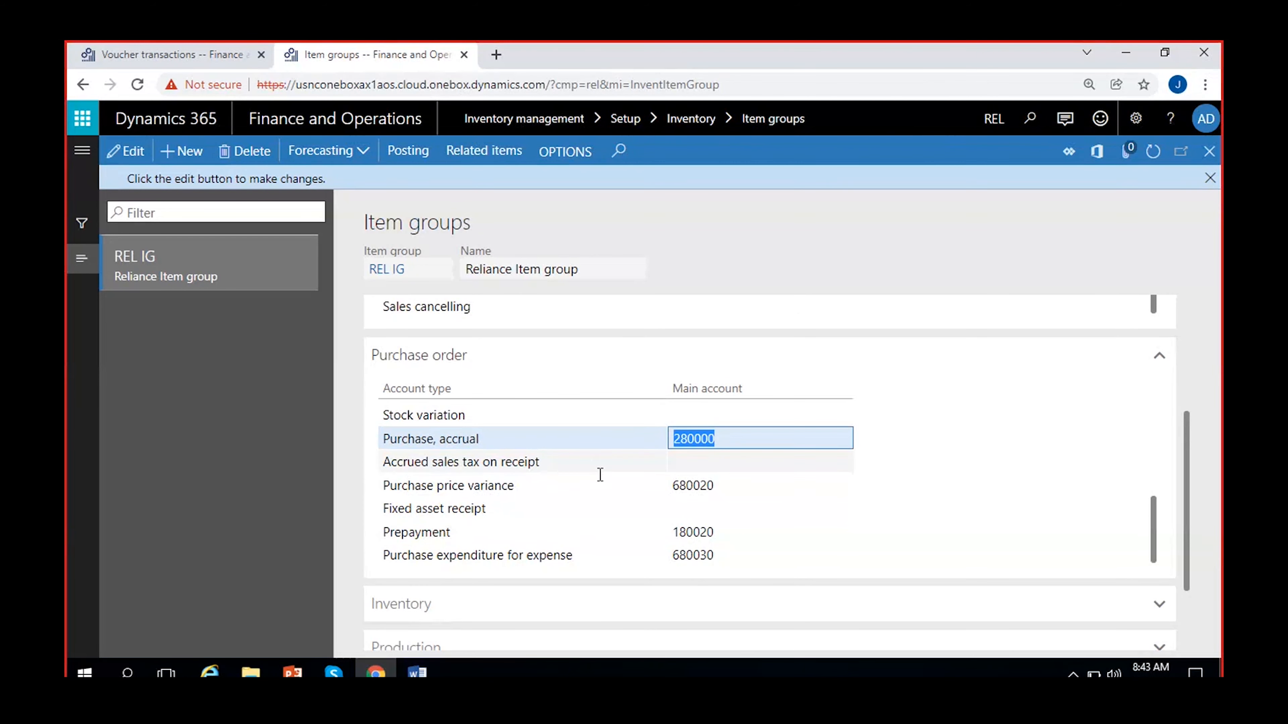
{"action": "left_click", "coordinate": [167, 54]}
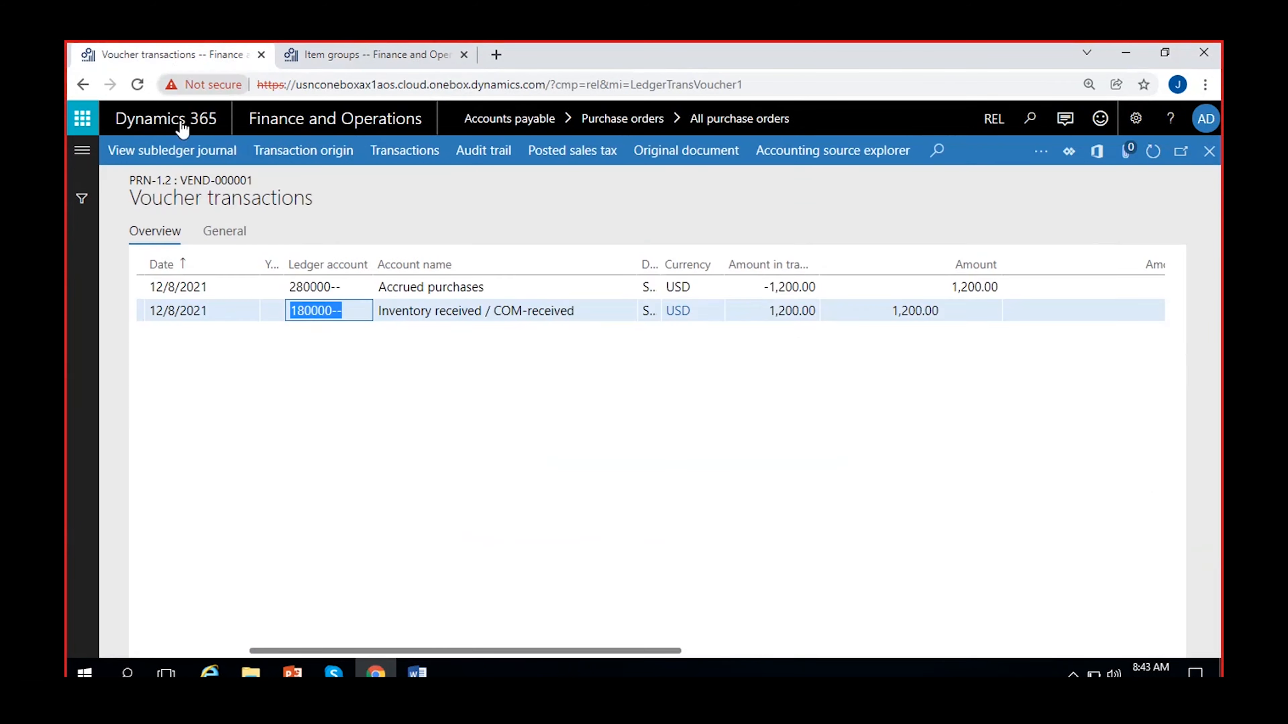
{"action": "left_click", "coordinate": [337, 285]}
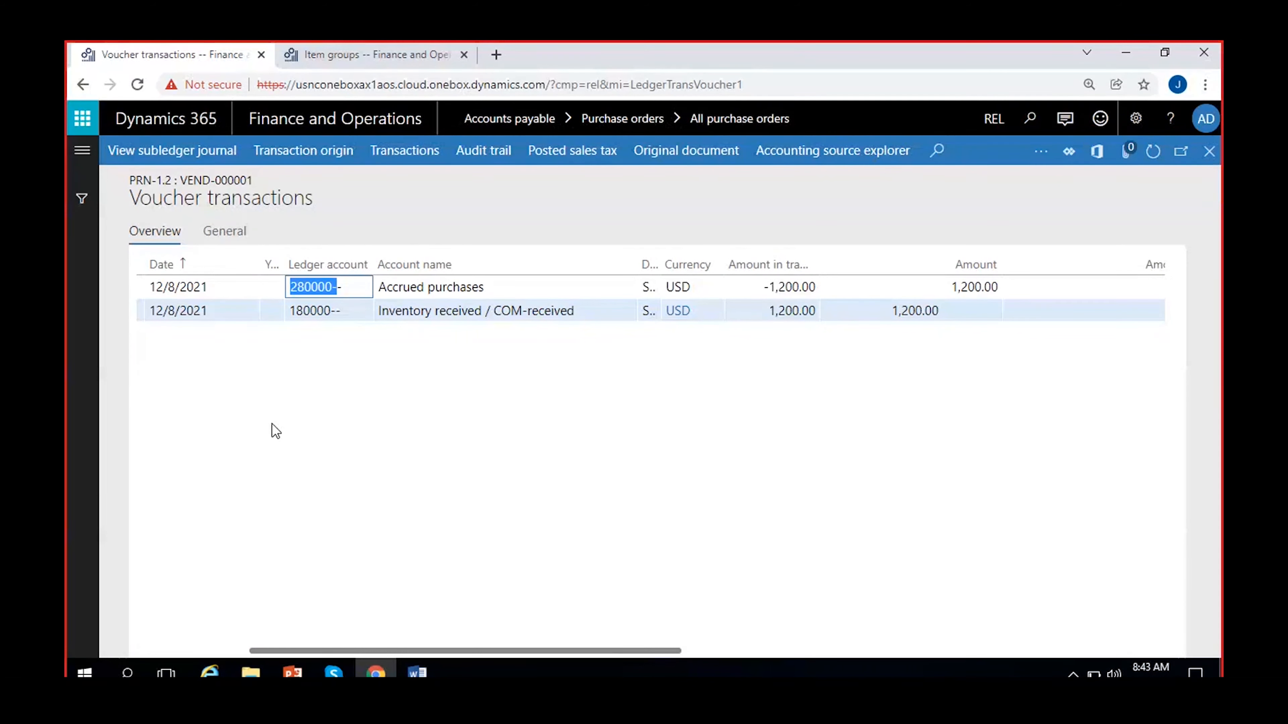
Step: Check the posting types of both voucher lines and match Cost of purchased materials received against the item group's purchase order accounts
{"action": "scroll", "coordinate": [412, 405], "scroll_direction": "right", "scroll_amount": 5}
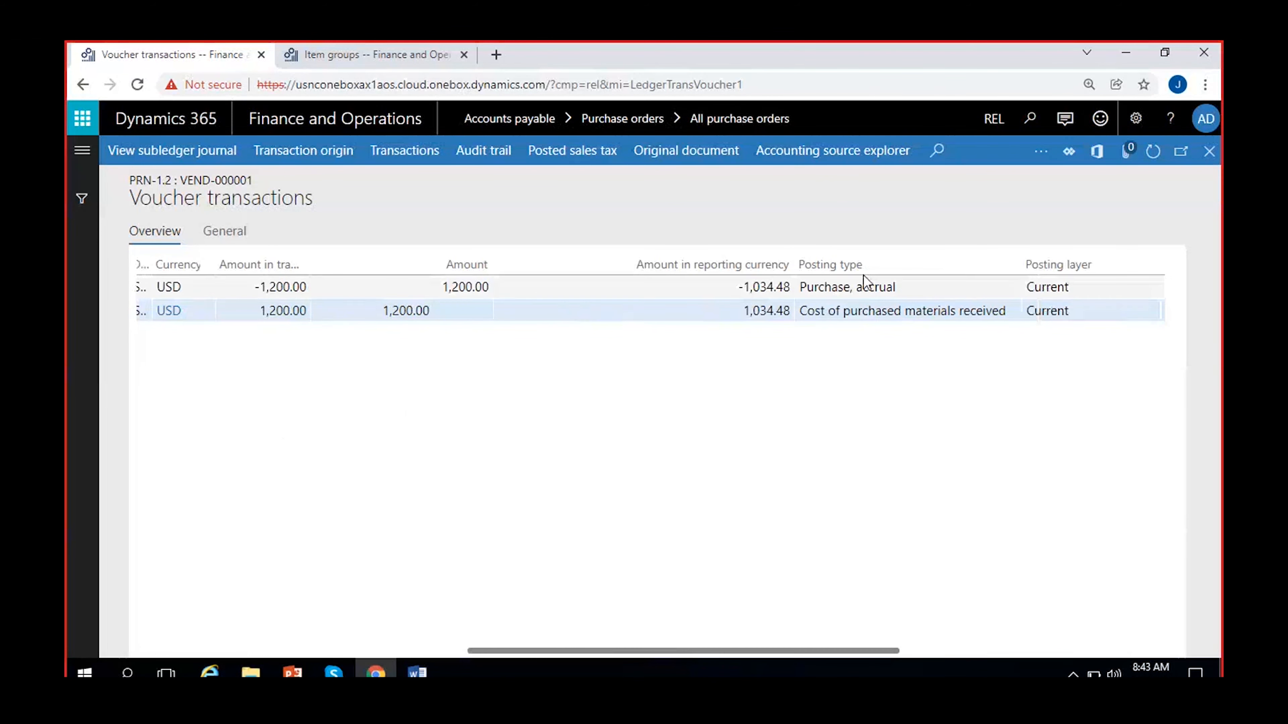
{"action": "left_click_drag", "start_coordinate": [908, 282], "coordinate": [884, 285]}
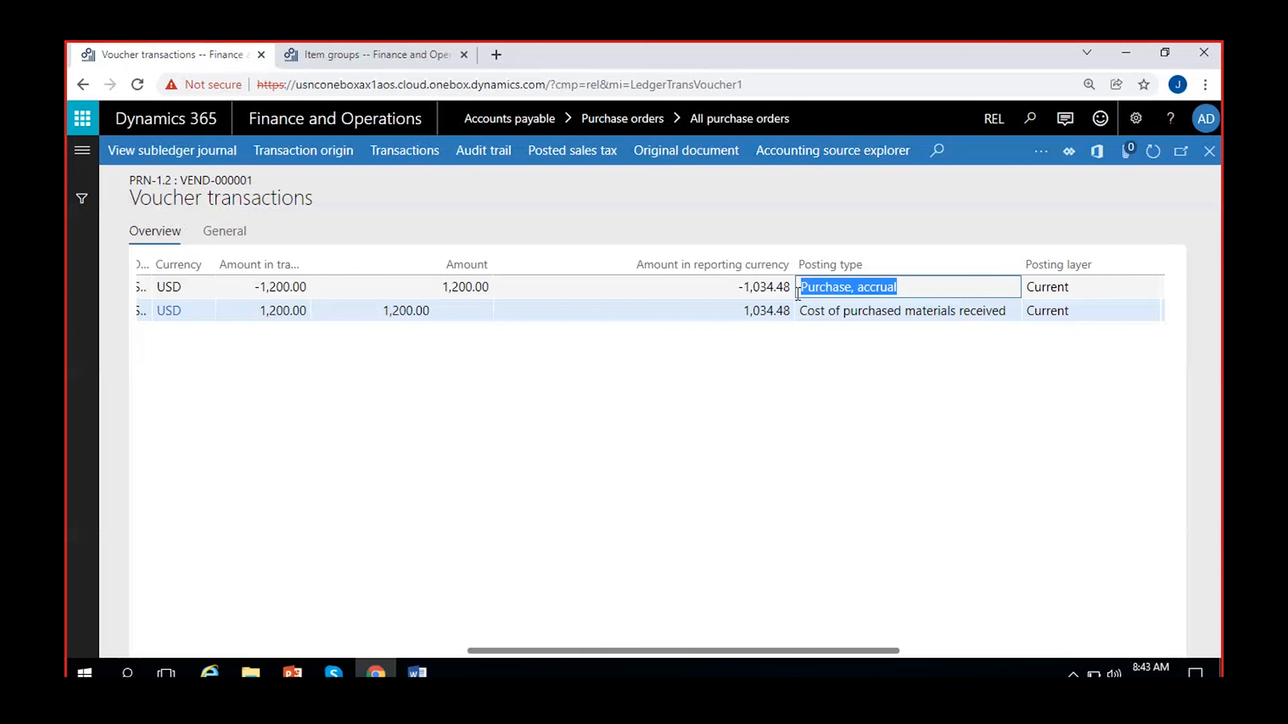
{"action": "left_click", "coordinate": [818, 320]}
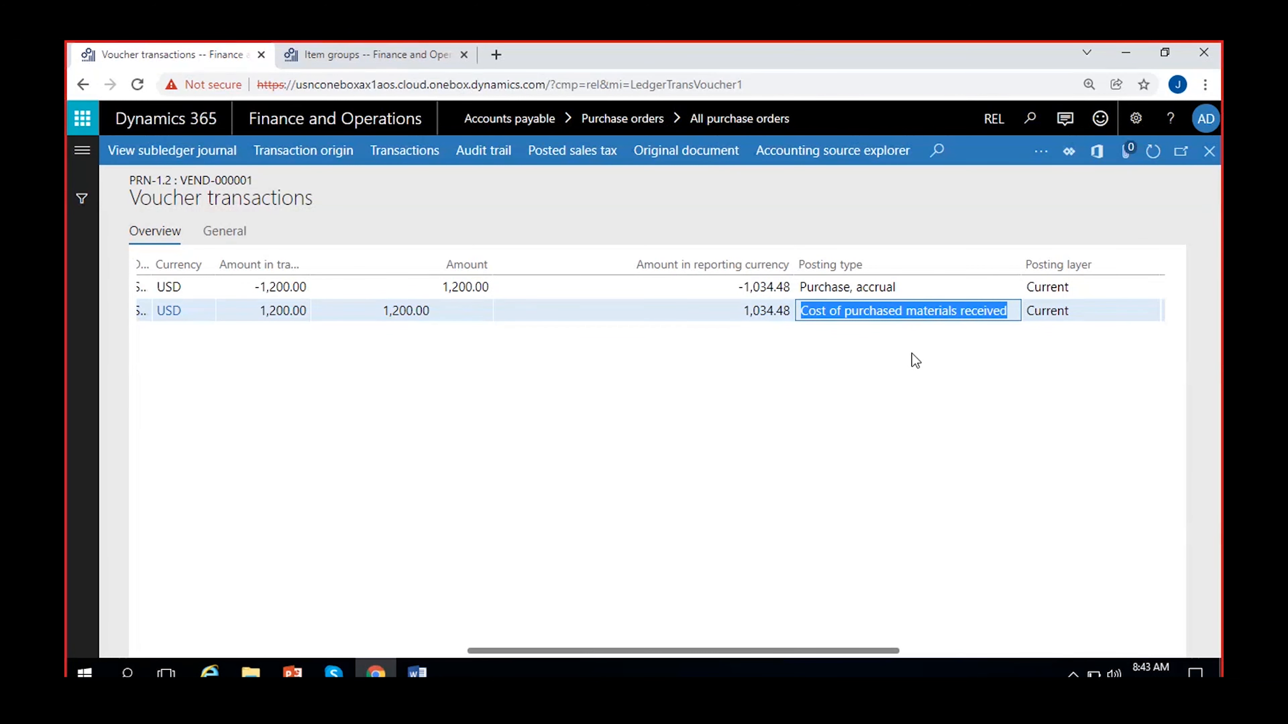
{"action": "left_click", "coordinate": [307, 48]}
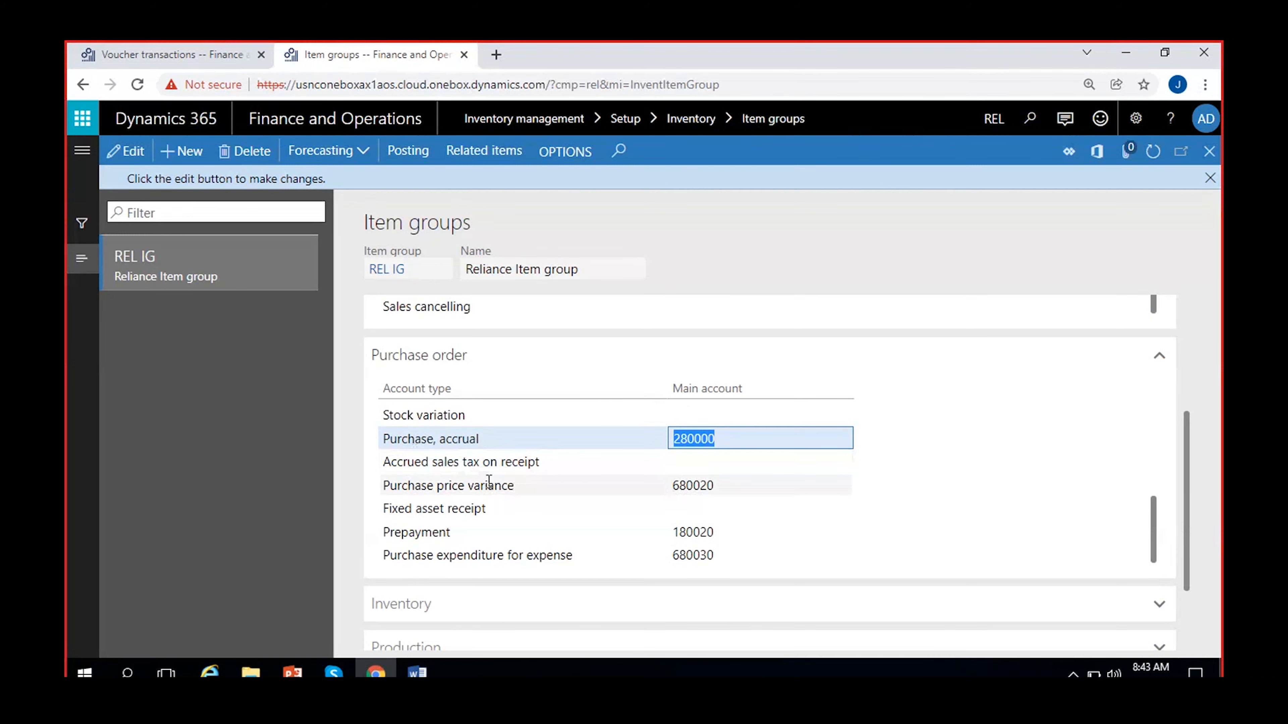
{"action": "scroll", "coordinate": [487, 474], "scroll_direction": "up", "scroll_amount": 3}
{"action": "left_click", "coordinate": [612, 410]}
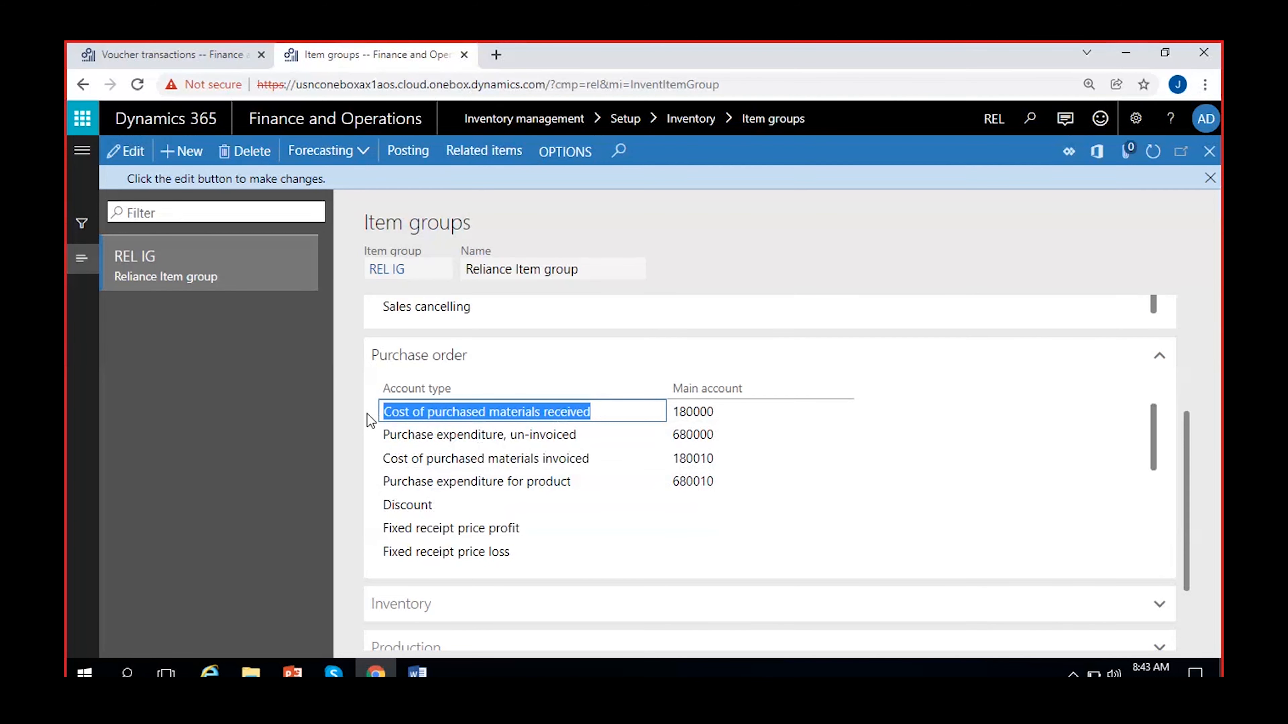
Step: Return to the voucher transactions and review the ledger accounts, amounts and posting types across both lines
{"action": "left_click", "coordinate": [169, 49]}
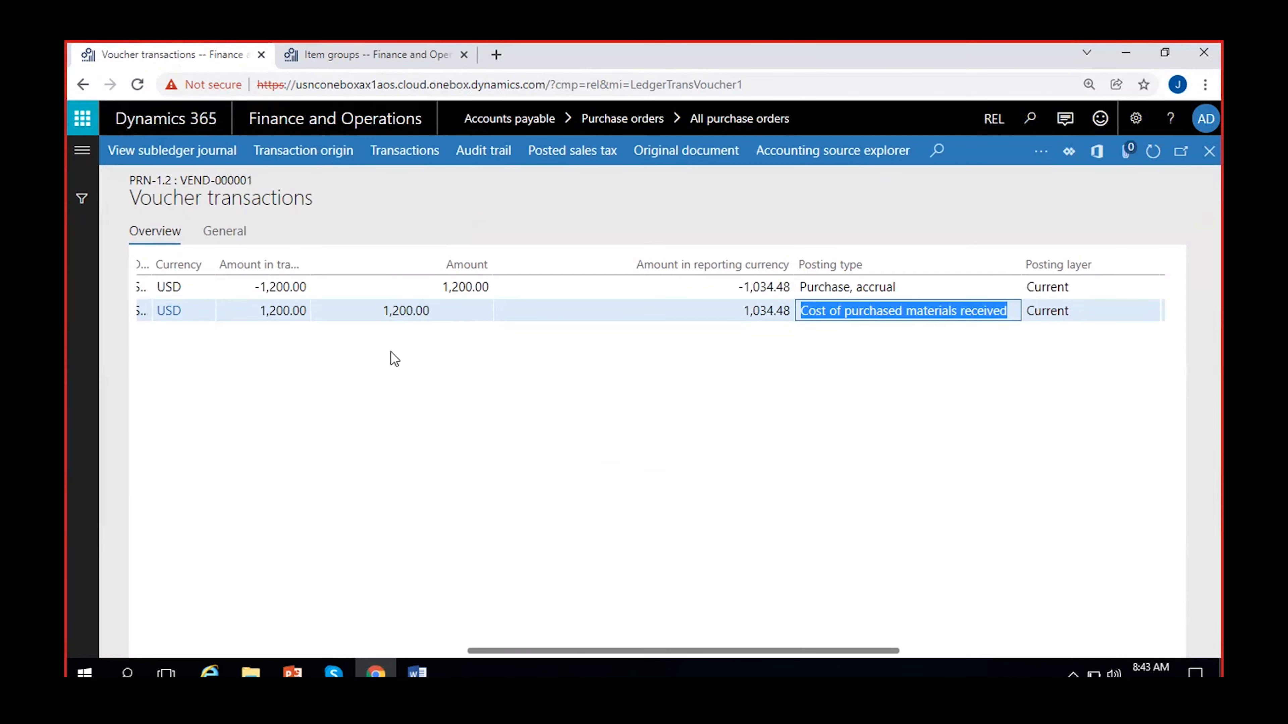
{"action": "scroll", "coordinate": [172, 359], "scroll_direction": "left", "scroll_amount": 3}
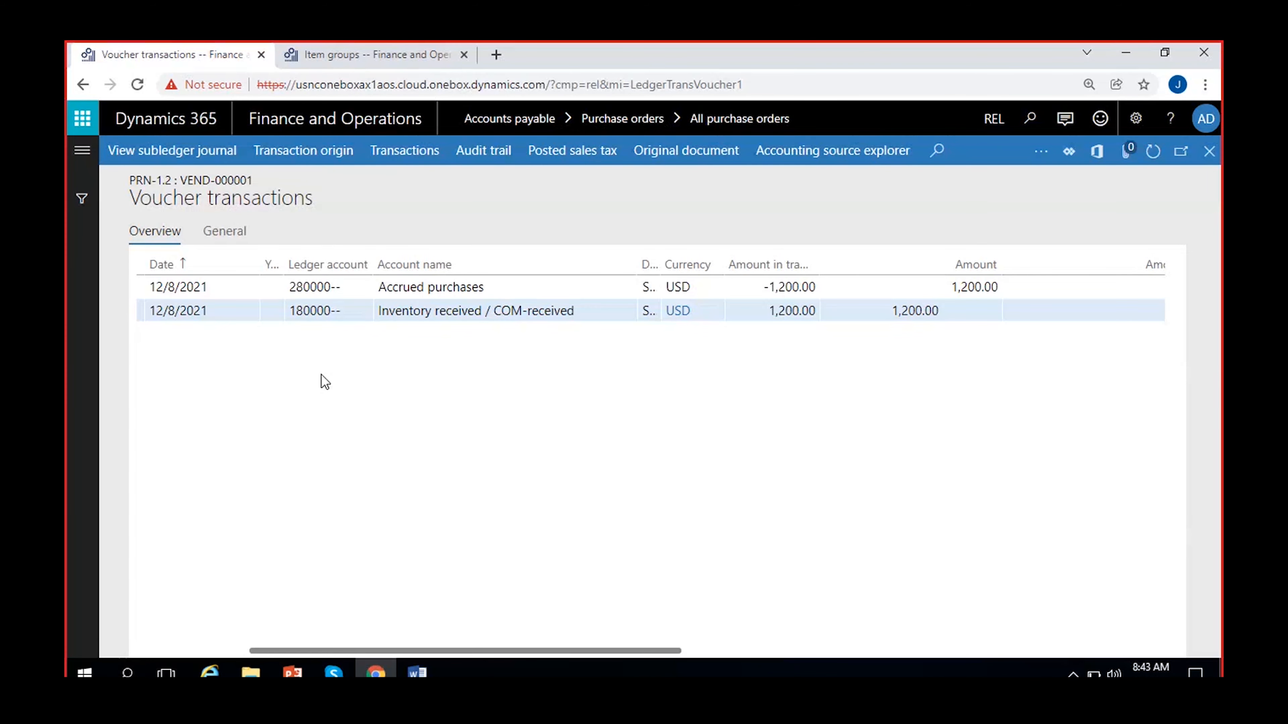
{"action": "scroll", "coordinate": [400, 368], "scroll_direction": "right", "scroll_amount": 3}
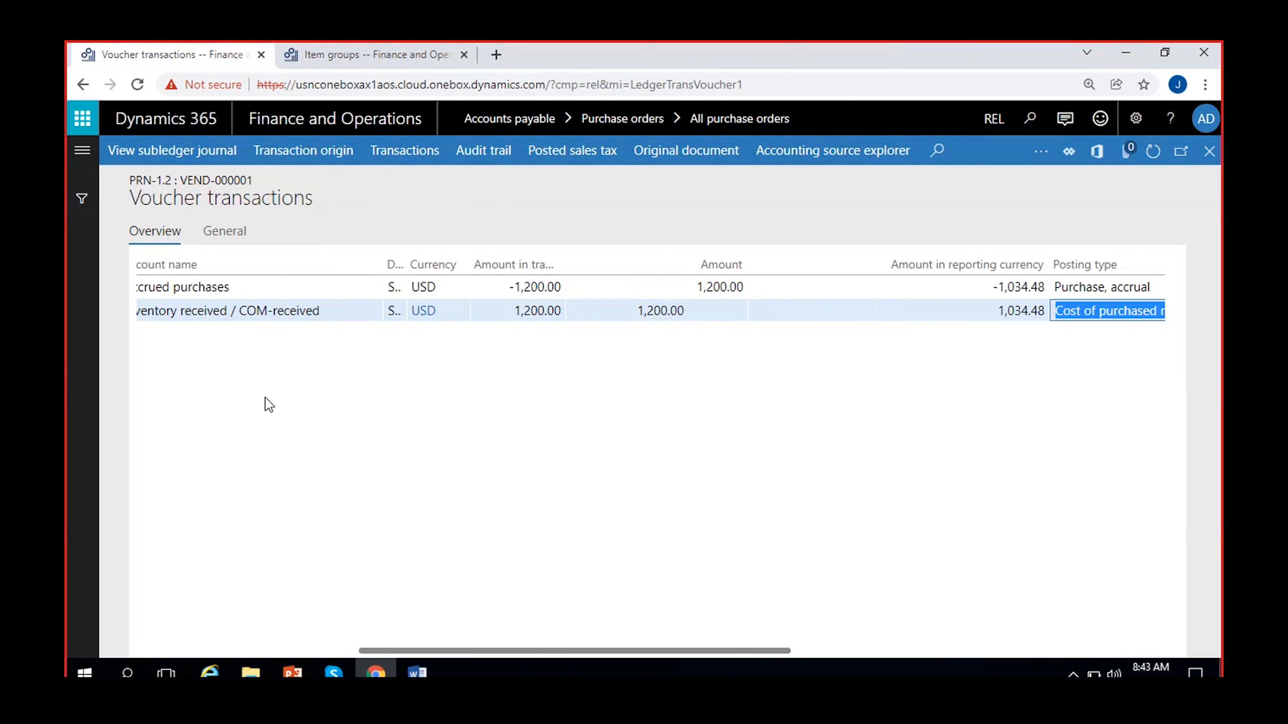
{"action": "scroll", "coordinate": [264, 398], "scroll_direction": "left", "scroll_amount": 3}
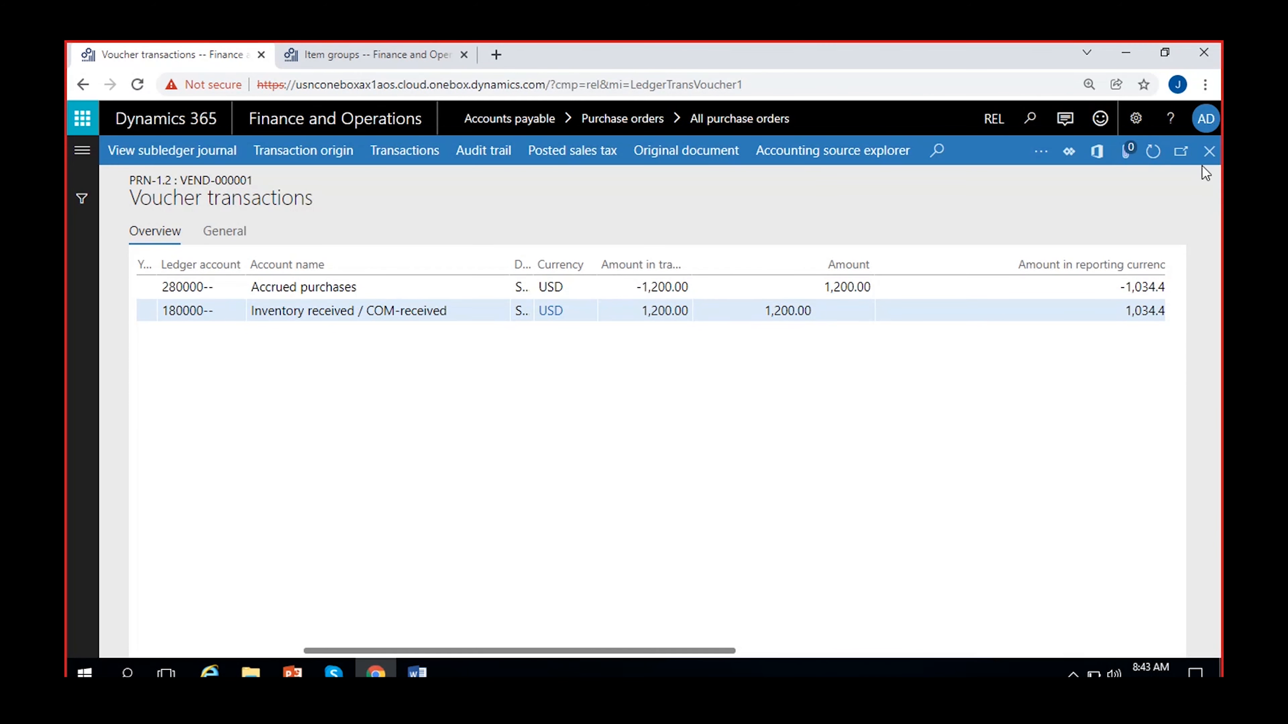
Step: Close the voucher transactions back to the Tata company purchase order and generate a vendor invoice from it
{"action": "left_click", "coordinate": [1208, 153]}
{"action": "left_click", "coordinate": [1208, 157]}
{"action": "left_click", "coordinate": [1210, 177]}
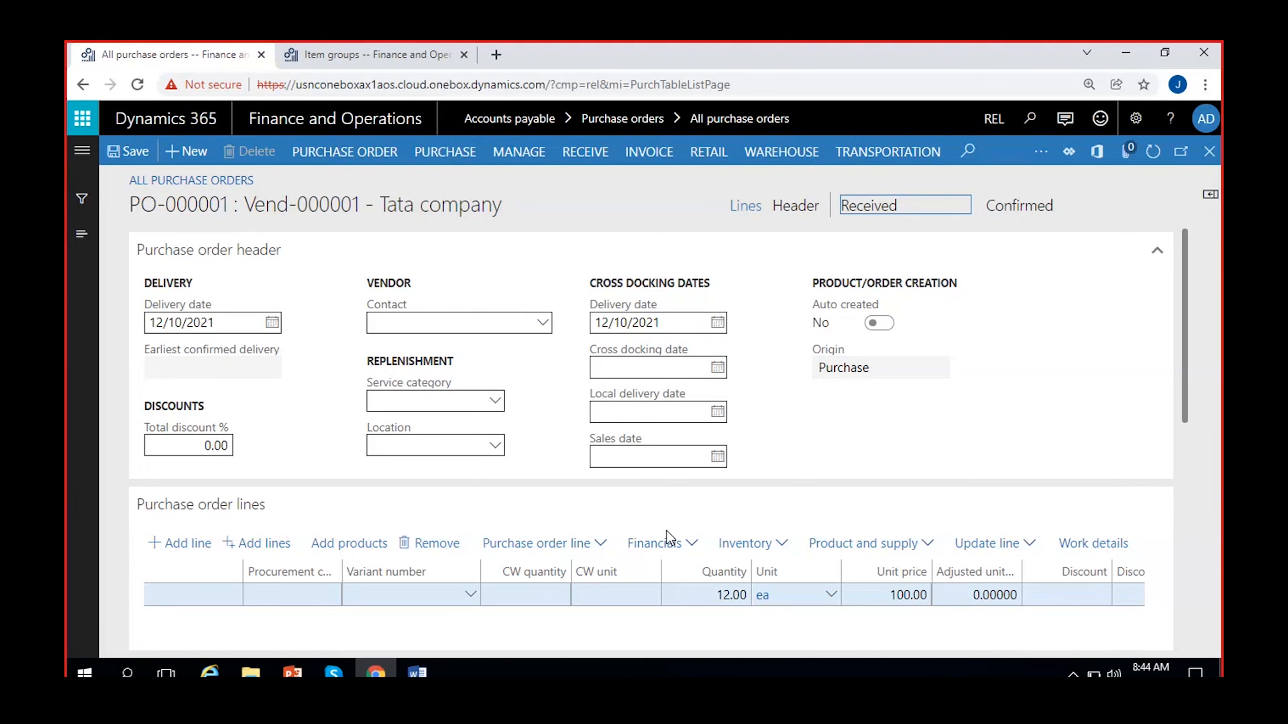
{"action": "left_click", "coordinate": [643, 160]}
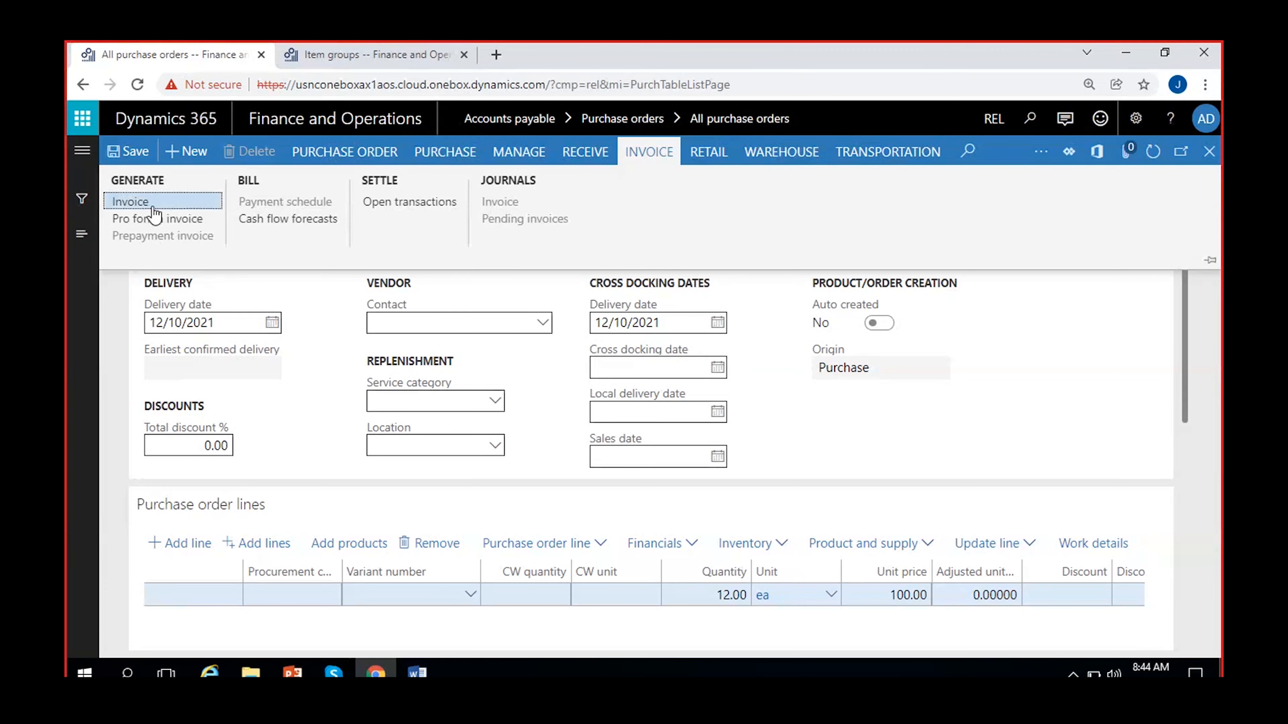
{"action": "left_click", "coordinate": [127, 203]}
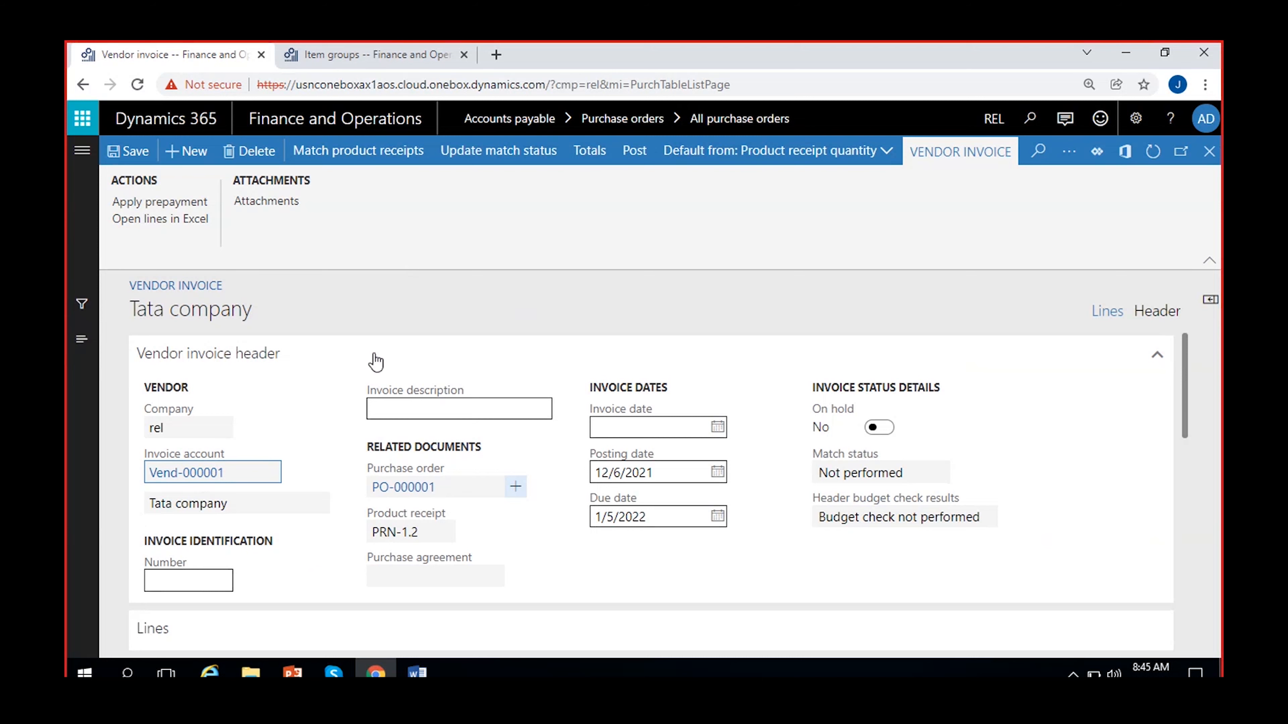
Step: Set the vendor invoice's identification number to TATA-POINV-1
{"action": "left_click", "coordinate": [168, 585]}
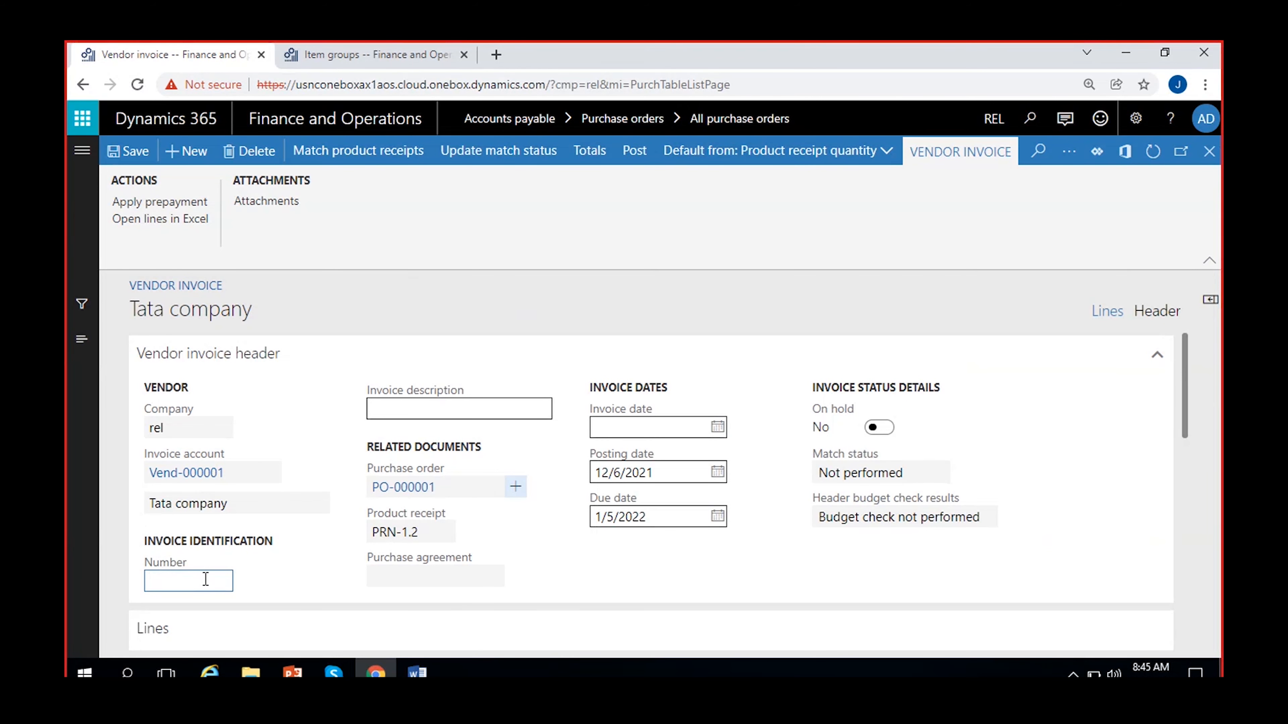
{"action": "left_click", "coordinate": [263, 568]}
{"action": "left_click", "coordinate": [195, 585]}
{"action": "type", "text": "TATA-POINV-1"}
{"action": "left_click", "coordinate": [250, 577]}
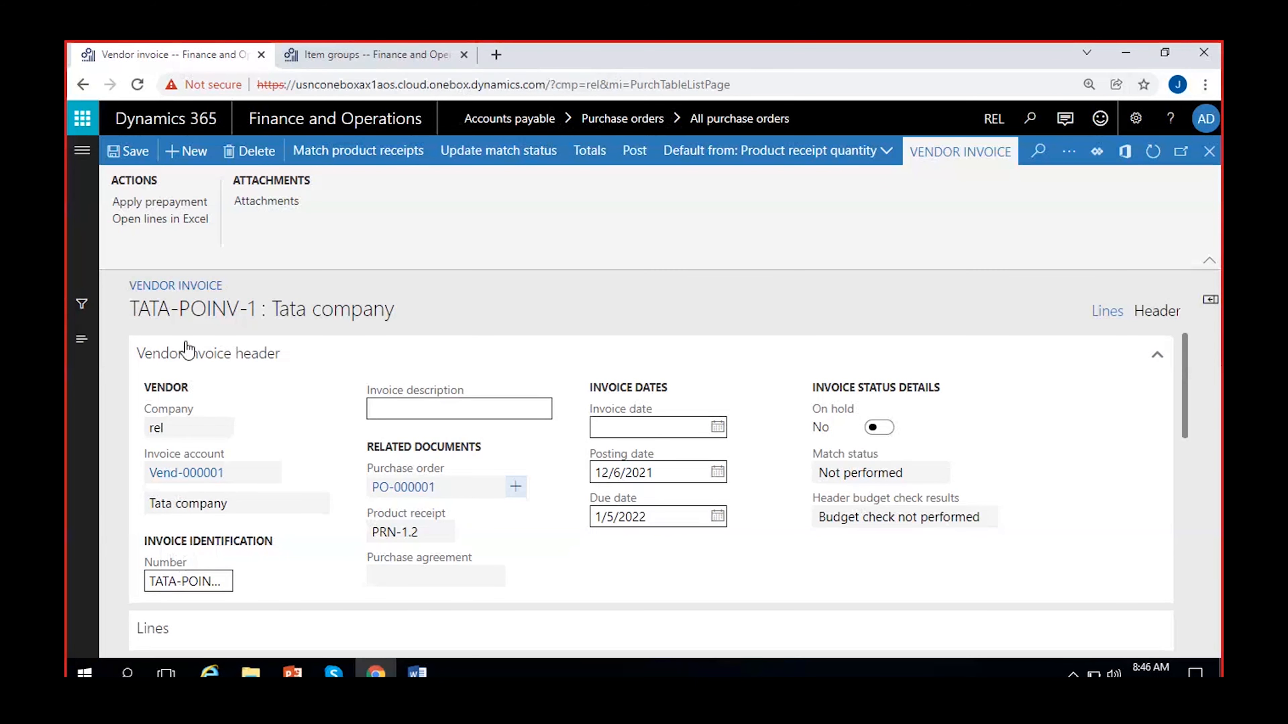
{"action": "left_click_drag", "start_coordinate": [134, 308], "coordinate": [254, 308]}
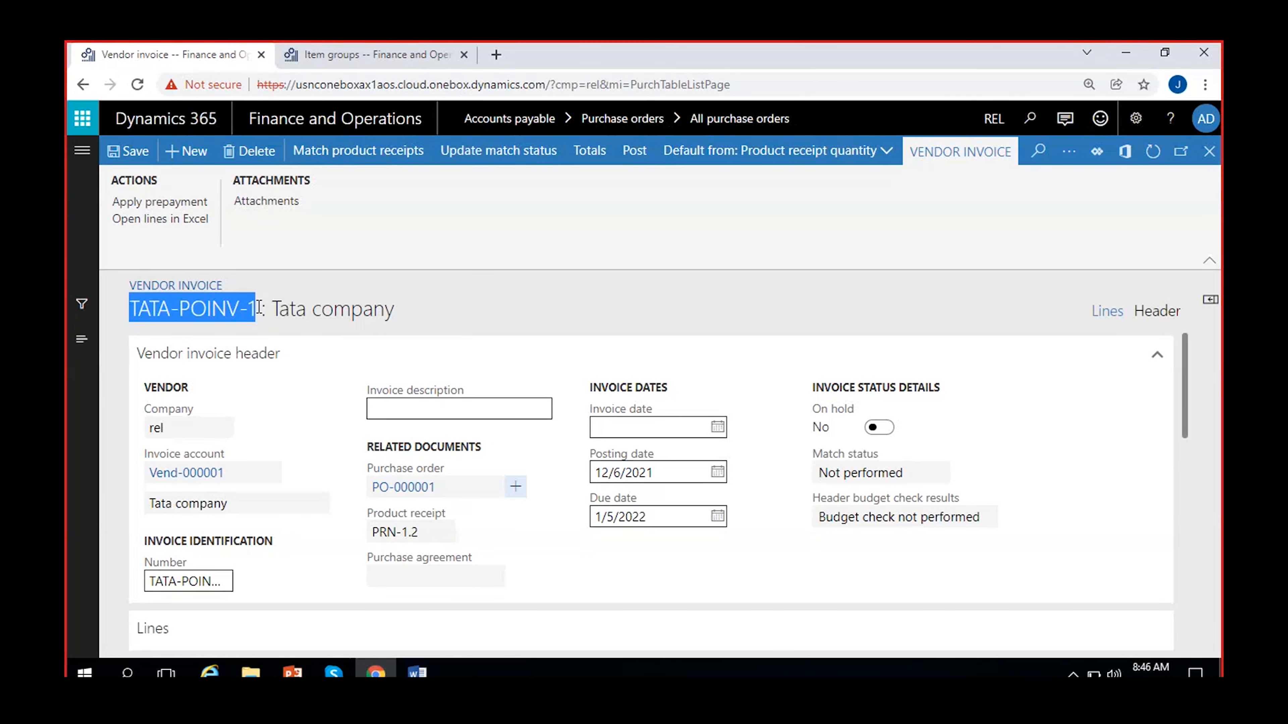
{"action": "left_click", "coordinate": [506, 293]}
{"action": "left_click", "coordinate": [467, 406]}
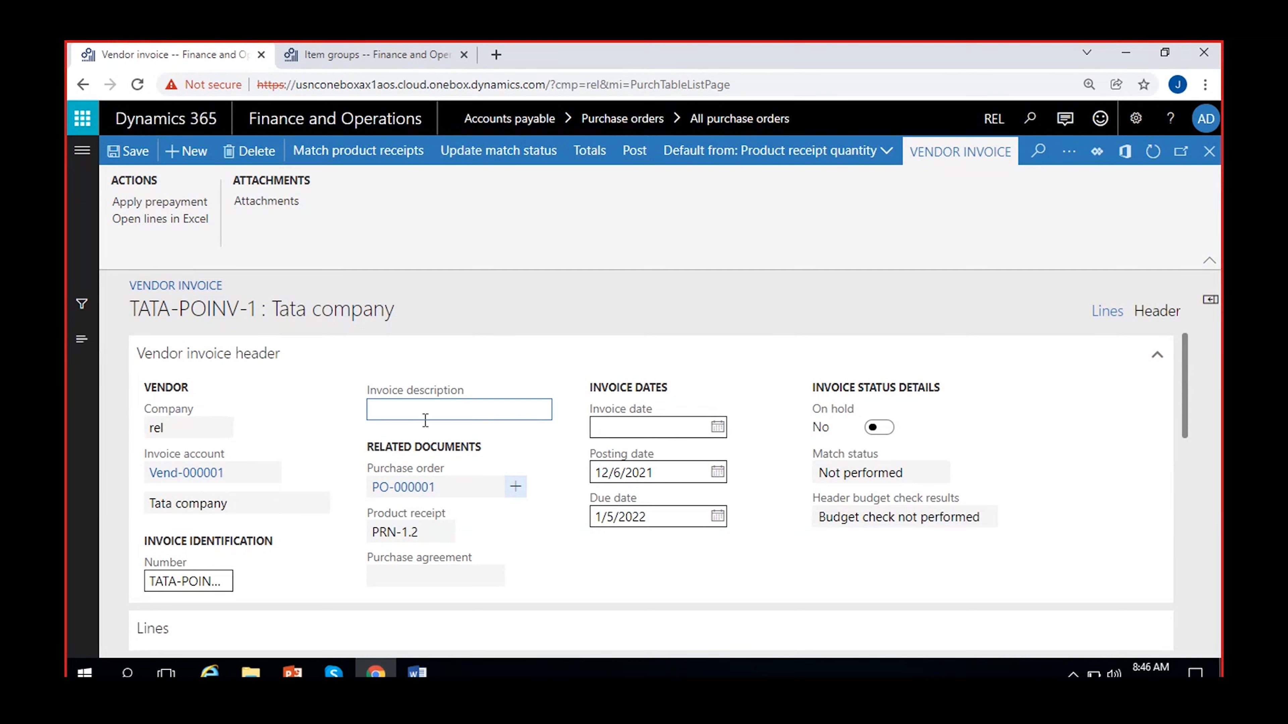
{"action": "left_click", "coordinate": [561, 415]}
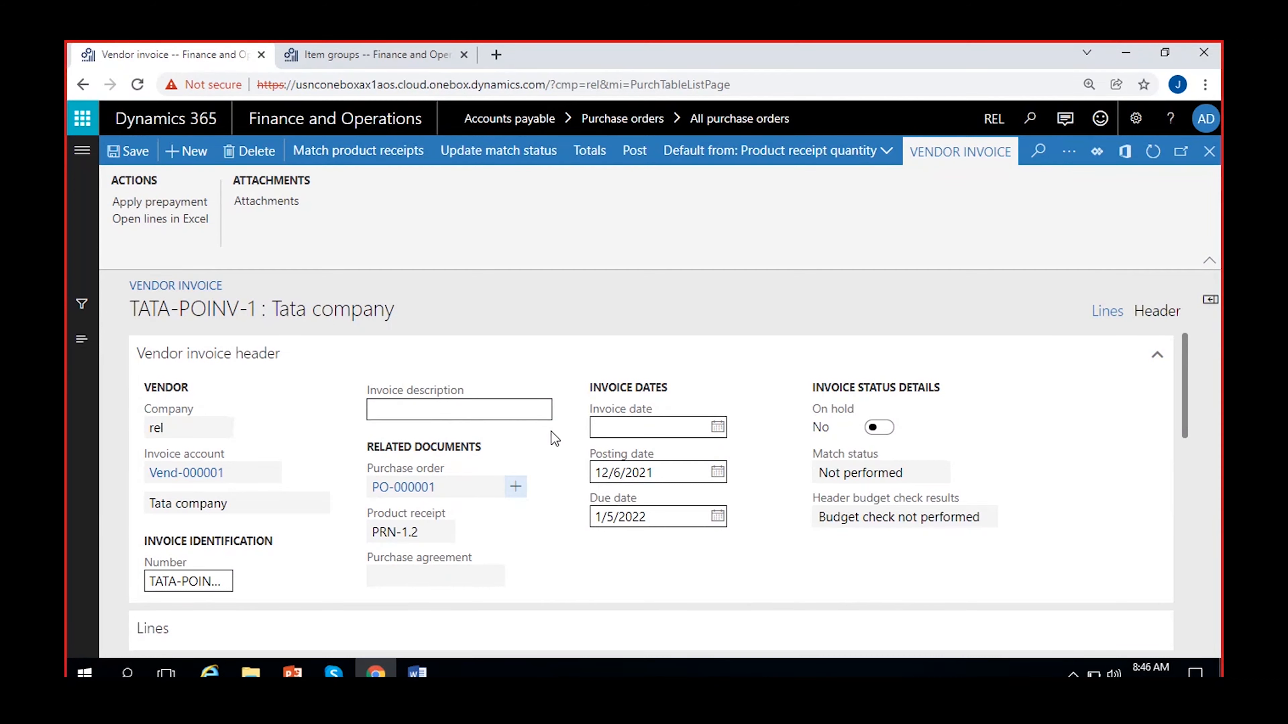
Step: Check the related product receipt in the vendor invoice header and set the invoice date to 12/10/2021
{"action": "left_click", "coordinate": [447, 494]}
{"action": "left_click_drag", "start_coordinate": [436, 533], "coordinate": [297, 560]}
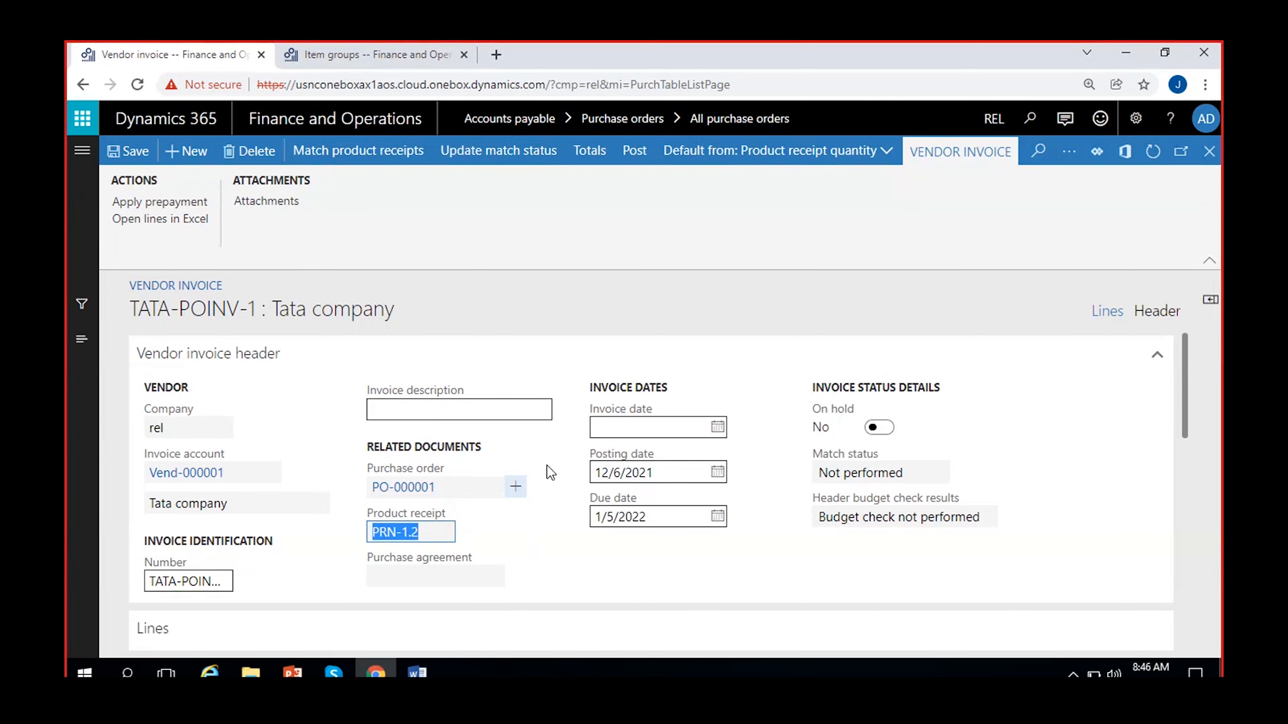
{"action": "left_click", "coordinate": [764, 428]}
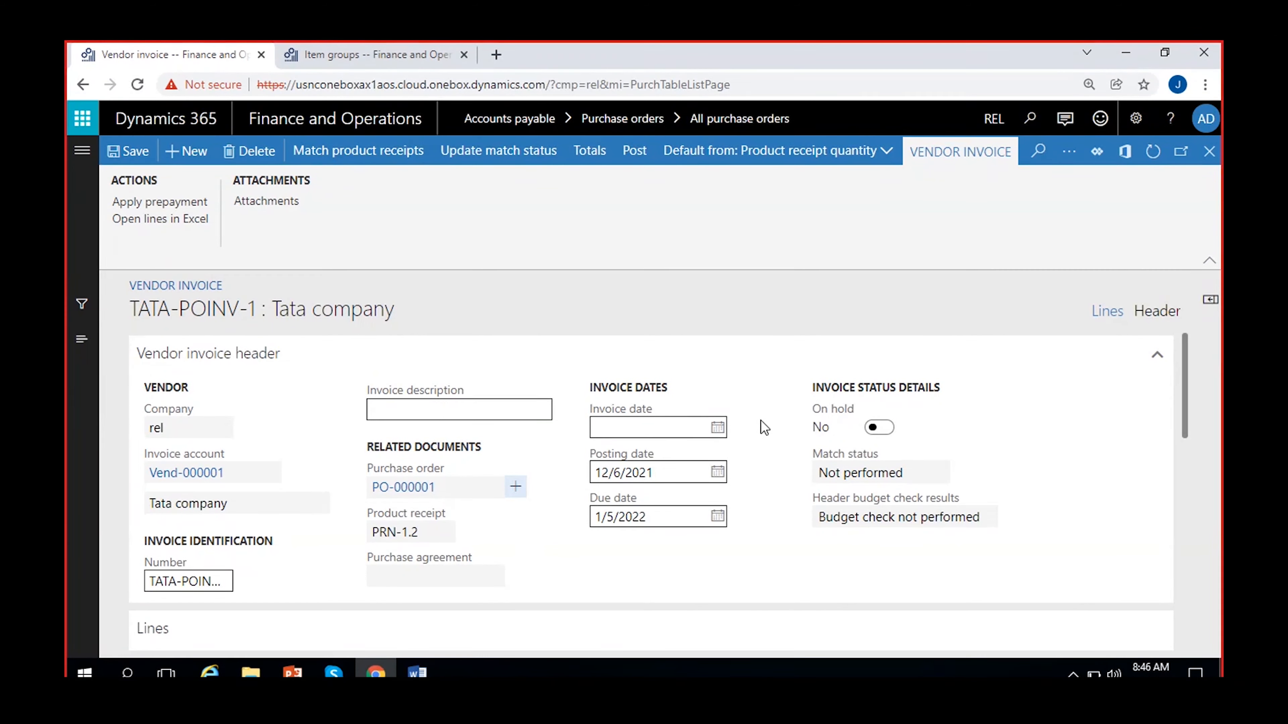
{"action": "left_click", "coordinate": [717, 428]}
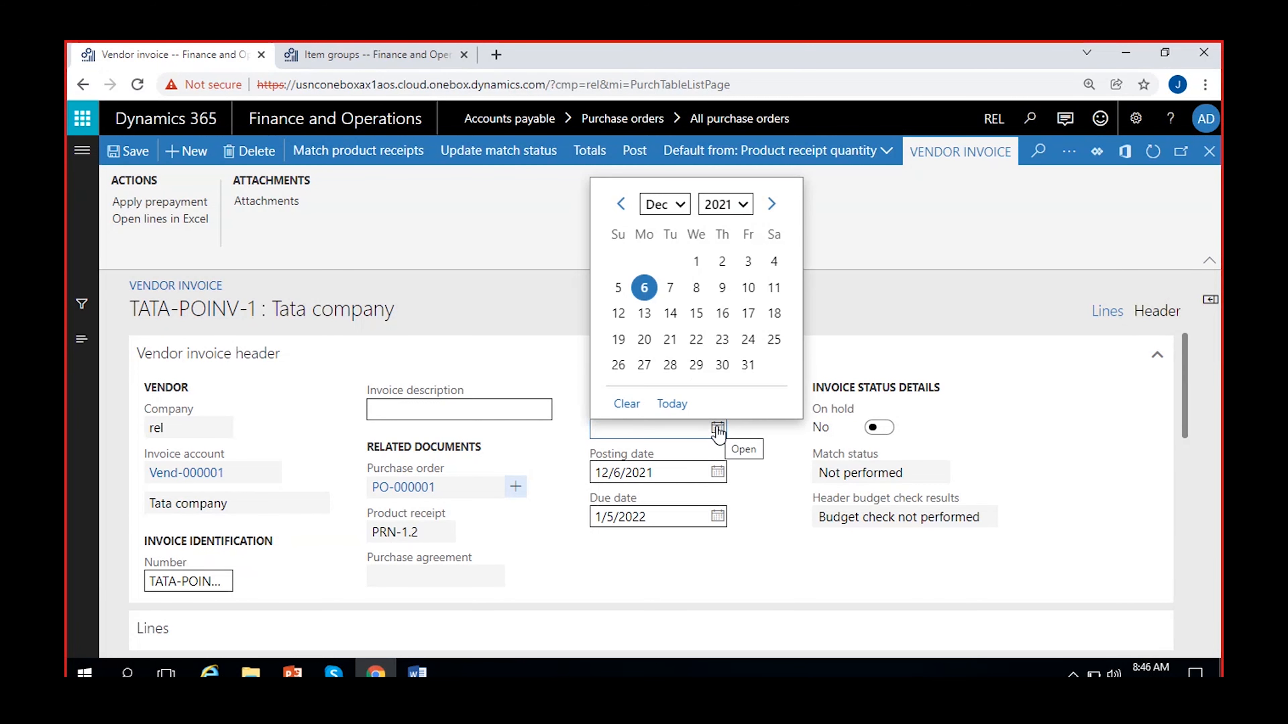
{"action": "left_click", "coordinate": [748, 288]}
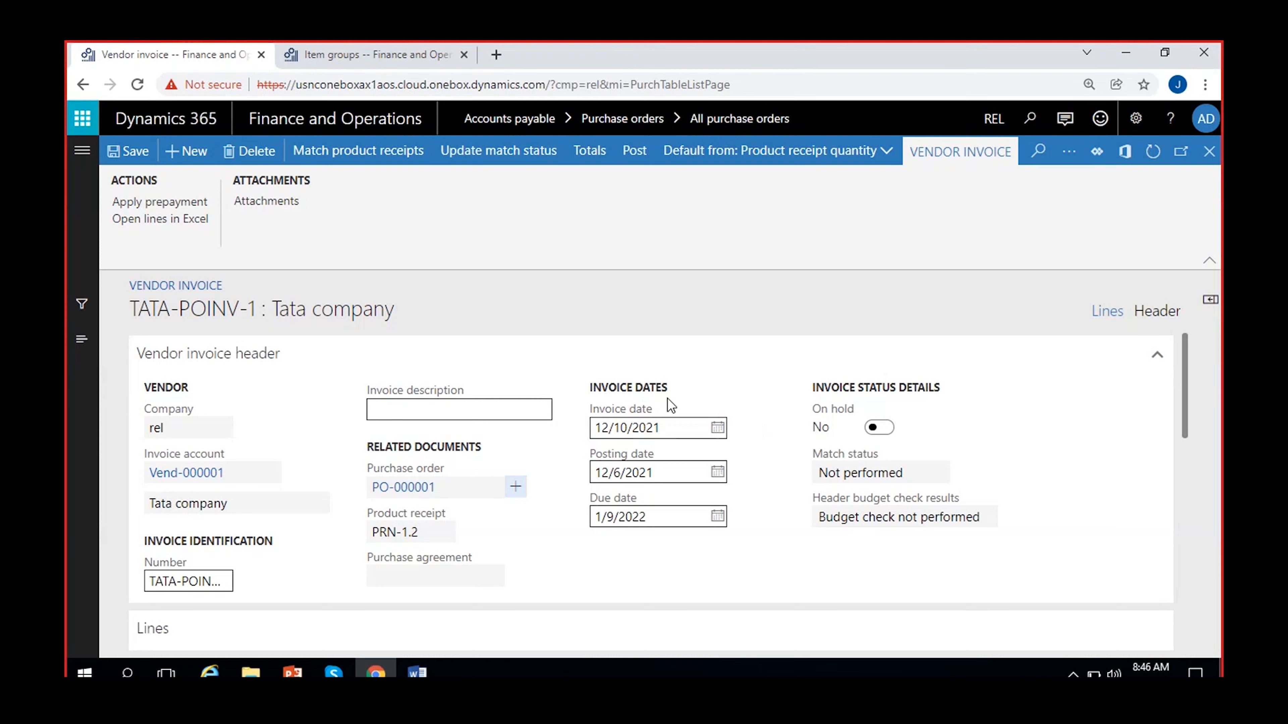
Step: Set the vendor invoice's posting date to 12/15/2021
{"action": "left_click", "coordinate": [718, 475]}
{"action": "left_click", "coordinate": [749, 331]}
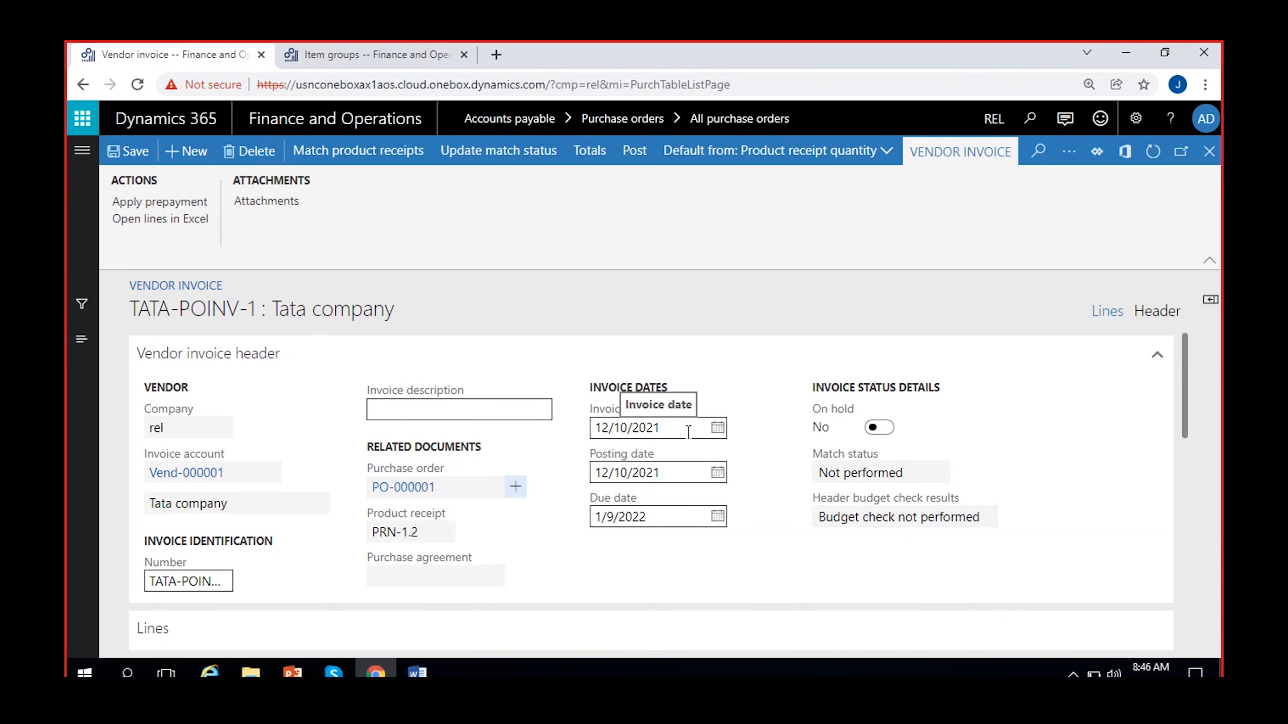
{"action": "left_click", "coordinate": [718, 472]}
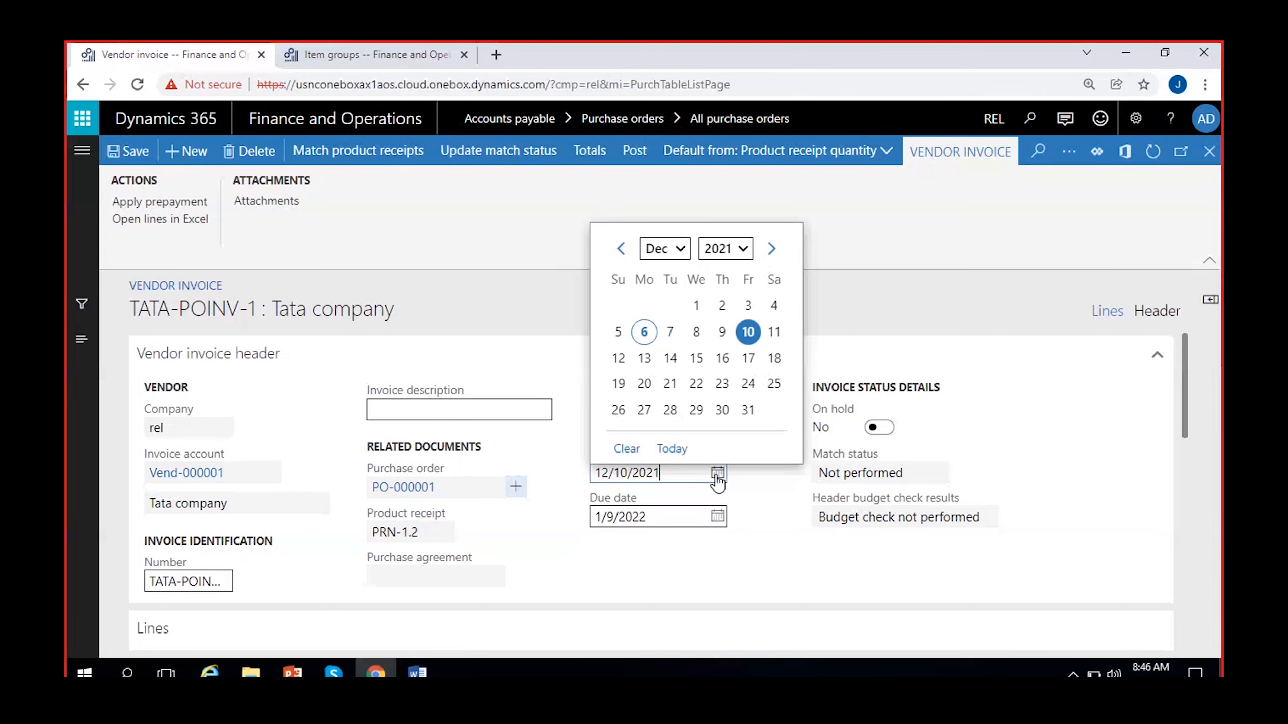
{"action": "left_click", "coordinate": [696, 358]}
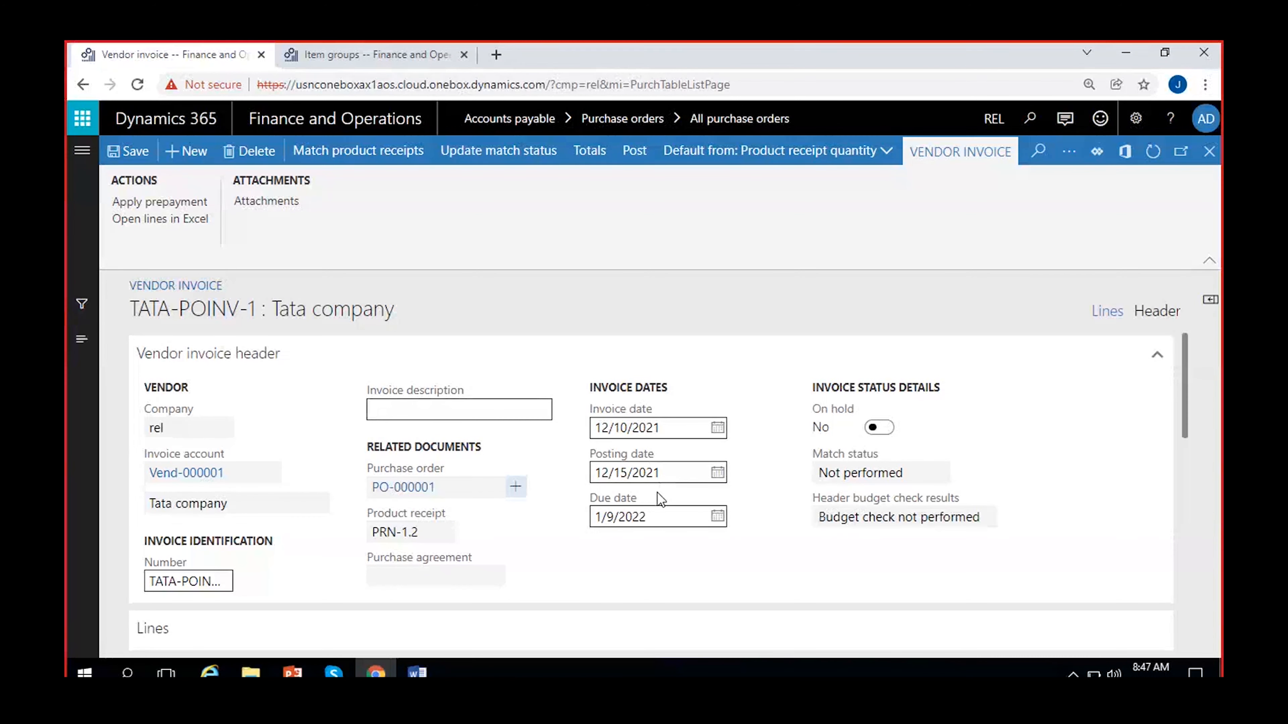
Step: Examine the full invoice header details for the cash discount, discount percentage, posting profile, terms of payment and payment due date
{"action": "mouse_move", "coordinate": [657, 493]}
{"action": "left_click", "coordinate": [1149, 320]}
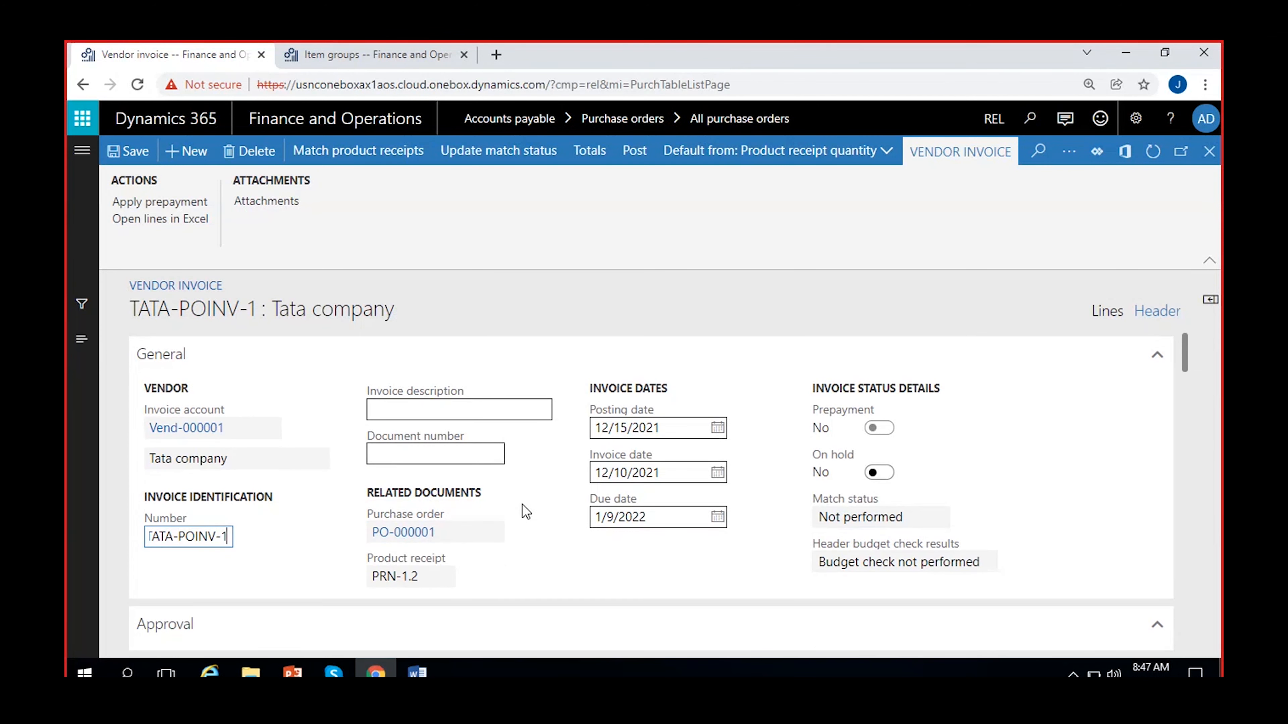
{"action": "scroll", "coordinate": [522, 511], "scroll_direction": "down", "scroll_amount": 5}
{"action": "scroll", "coordinate": [524, 513], "scroll_direction": "down", "scroll_amount": 3}
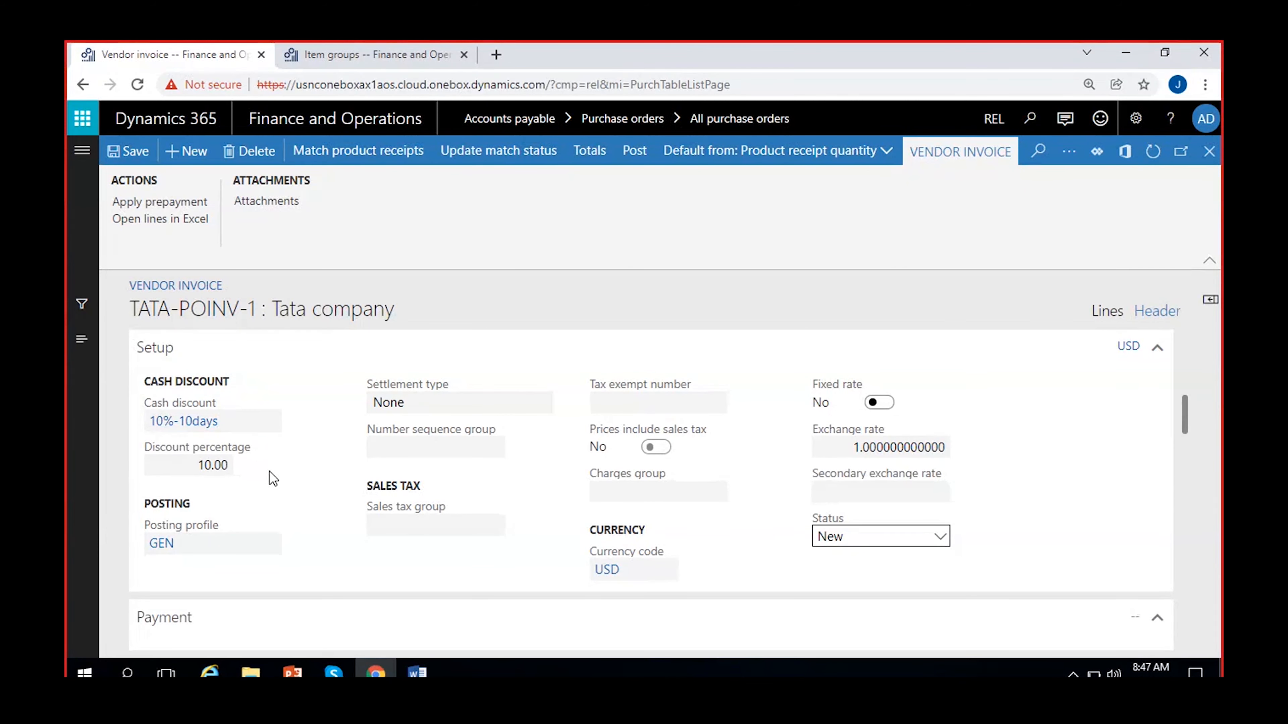
{"action": "scroll", "coordinate": [274, 479], "scroll_direction": "down", "scroll_amount": 4}
{"action": "left_click", "coordinate": [228, 453]}
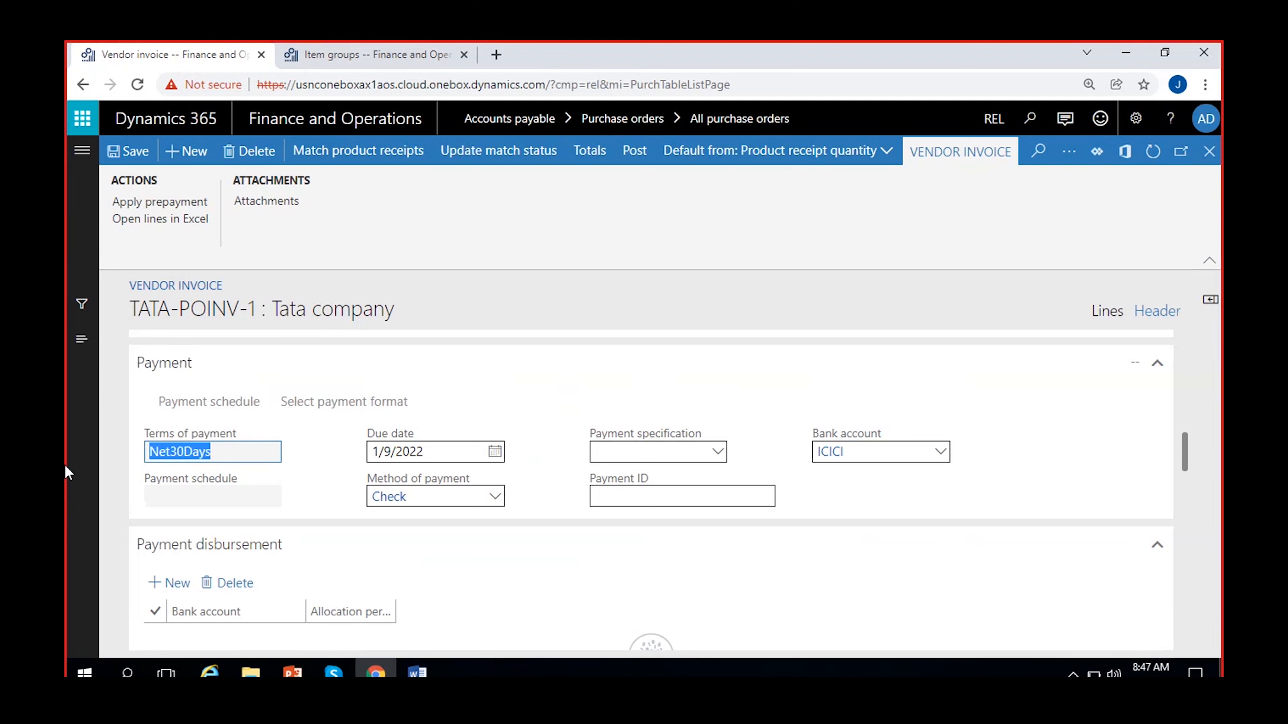
{"action": "left_click", "coordinate": [319, 464]}
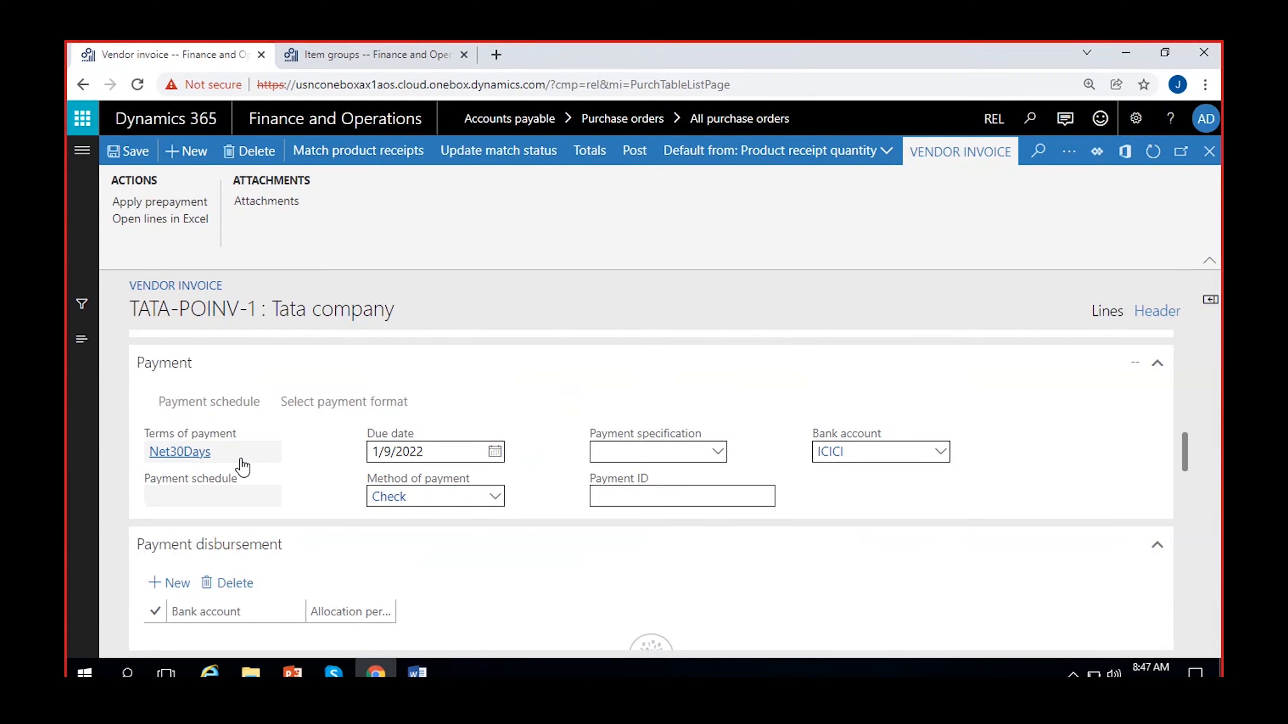
{"action": "left_click", "coordinate": [218, 459]}
{"action": "left_click", "coordinate": [301, 456]}
{"action": "scroll", "coordinate": [302, 472], "scroll_direction": "up", "scroll_amount": 5}
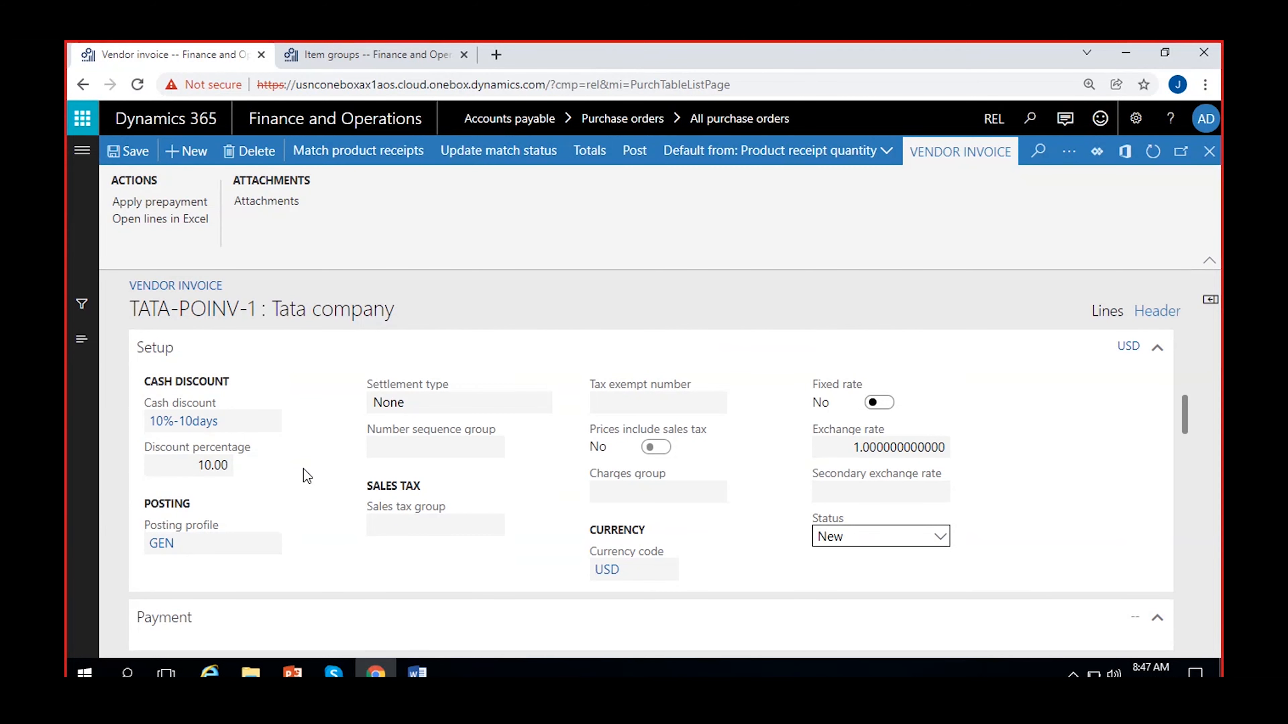
{"action": "scroll", "coordinate": [304, 474], "scroll_direction": "down", "scroll_amount": 3}
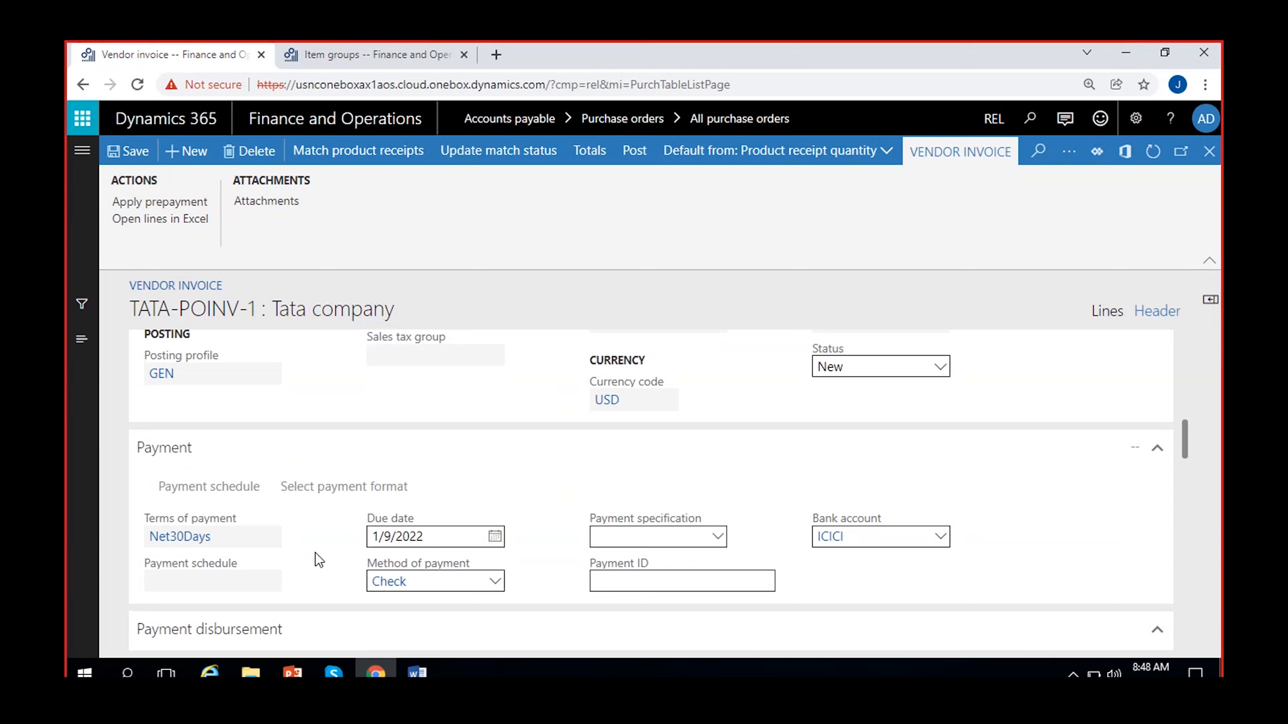
{"action": "scroll", "coordinate": [314, 558], "scroll_direction": "down", "scroll_amount": 2}
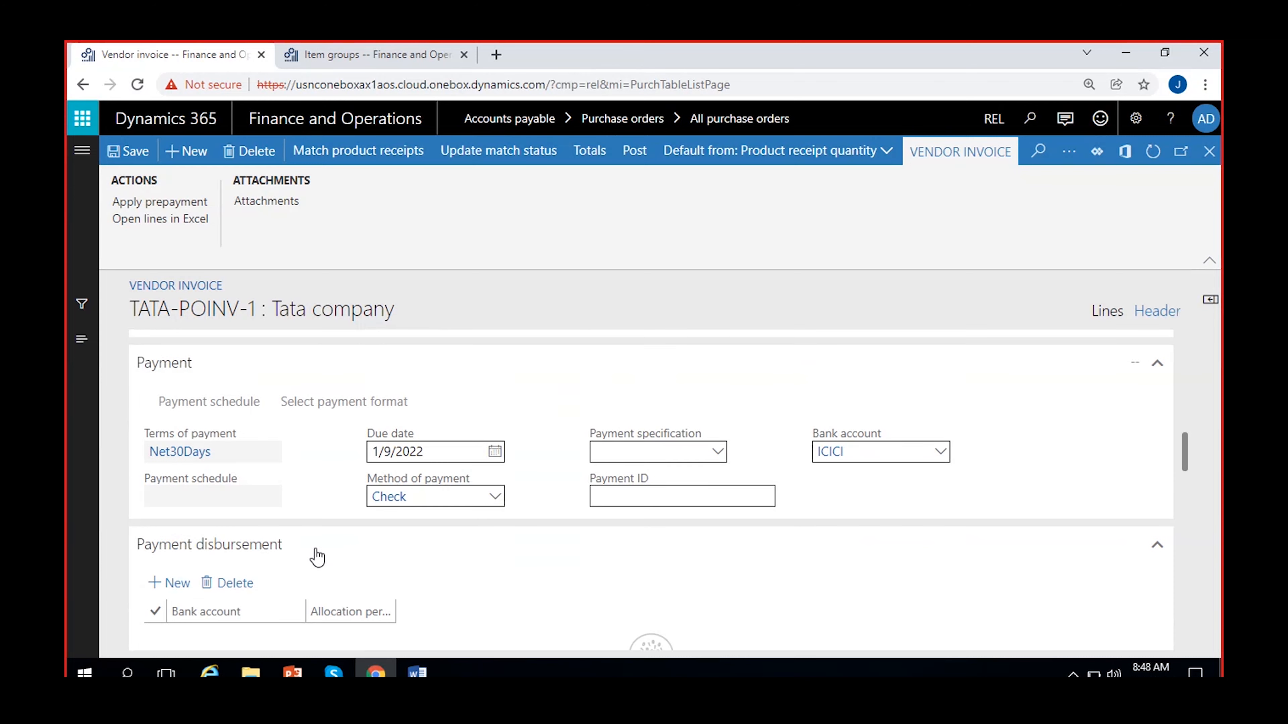
Step: Return to the invoice's lines view and review the Cricket Ball line's quantity, unit price, net amount, match results and product receipt
{"action": "left_click", "coordinate": [1104, 317]}
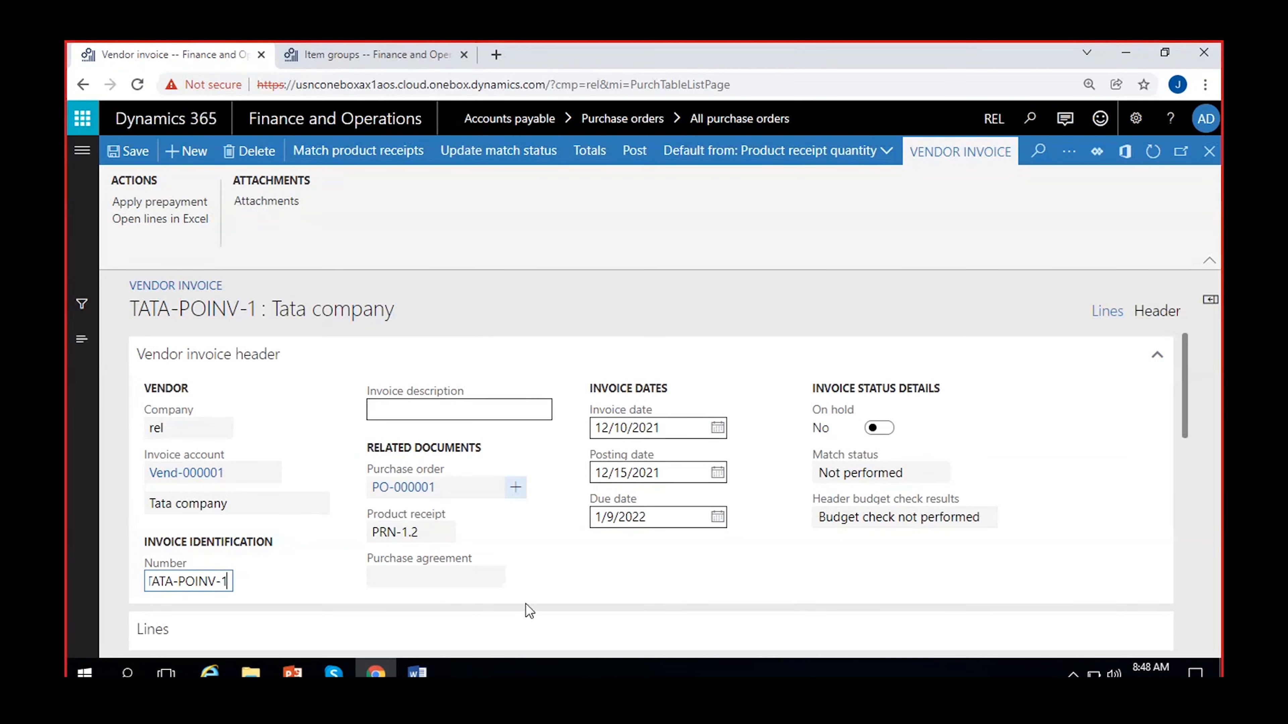
{"action": "left_click", "coordinate": [253, 576]}
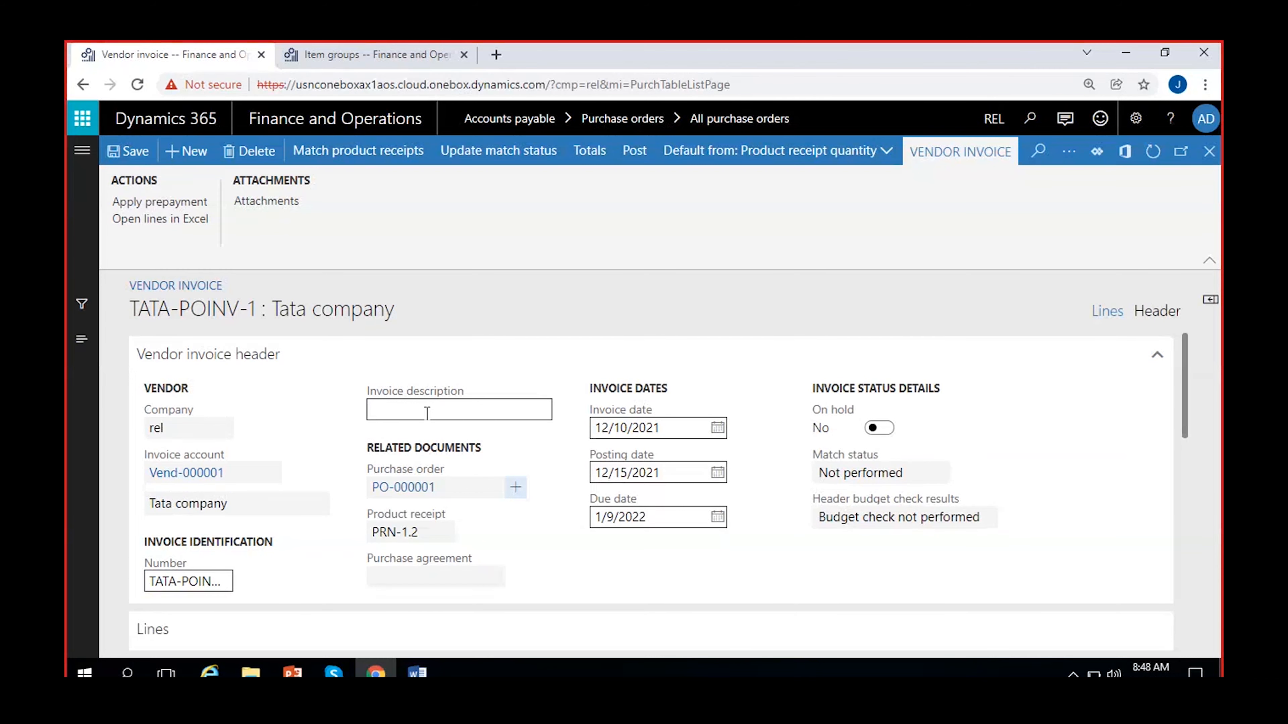
{"action": "left_click", "coordinate": [548, 418]}
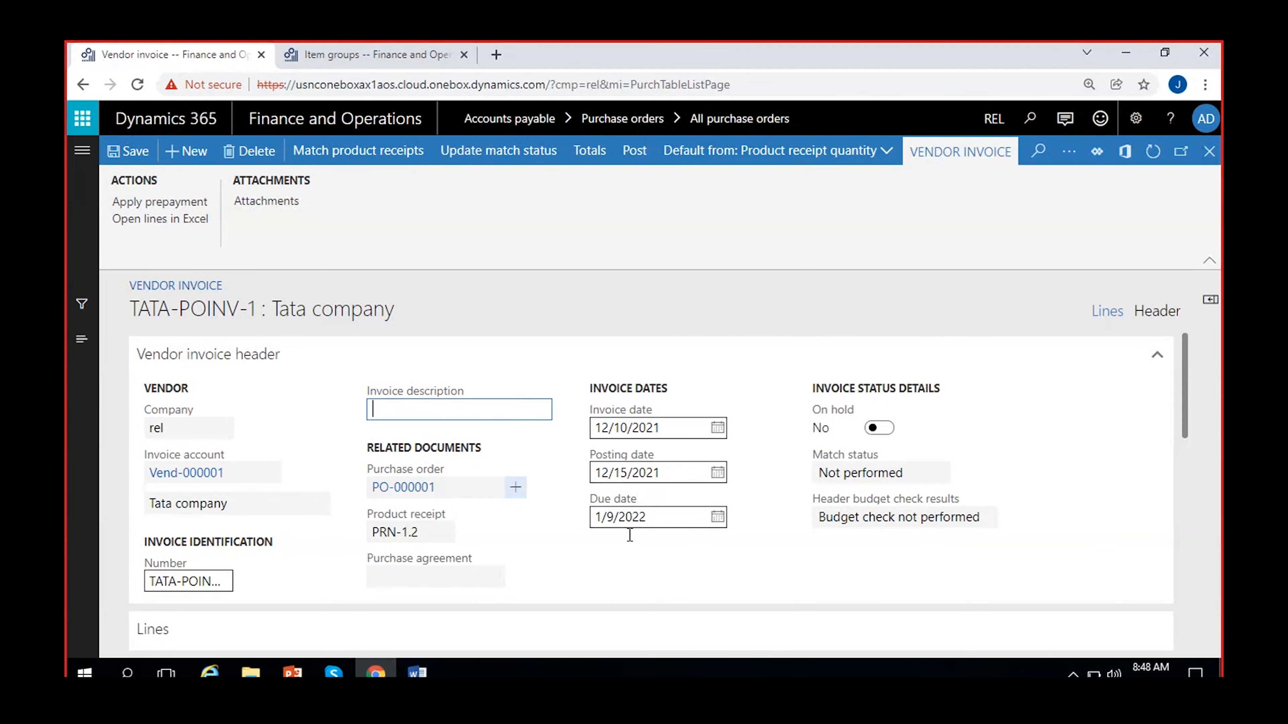
{"action": "scroll", "coordinate": [311, 509], "scroll_direction": "down", "scroll_amount": 5}
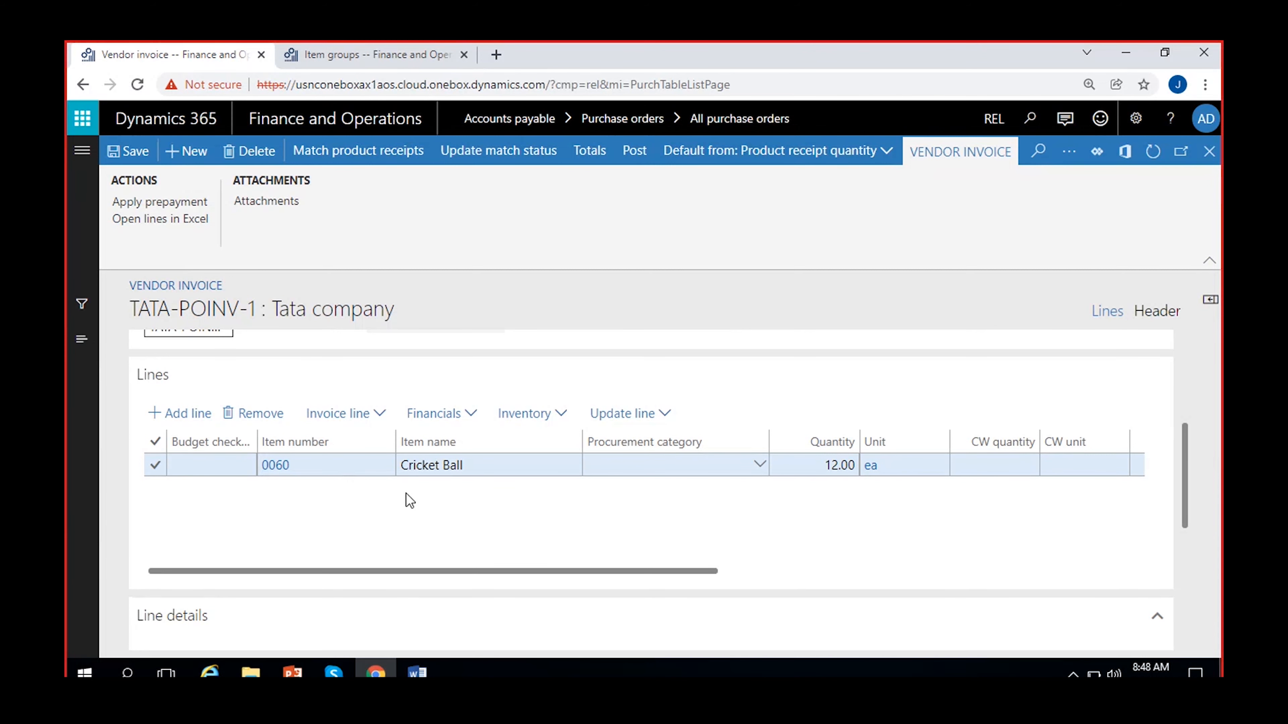
{"action": "scroll", "coordinate": [414, 513], "scroll_direction": "right", "scroll_amount": 5}
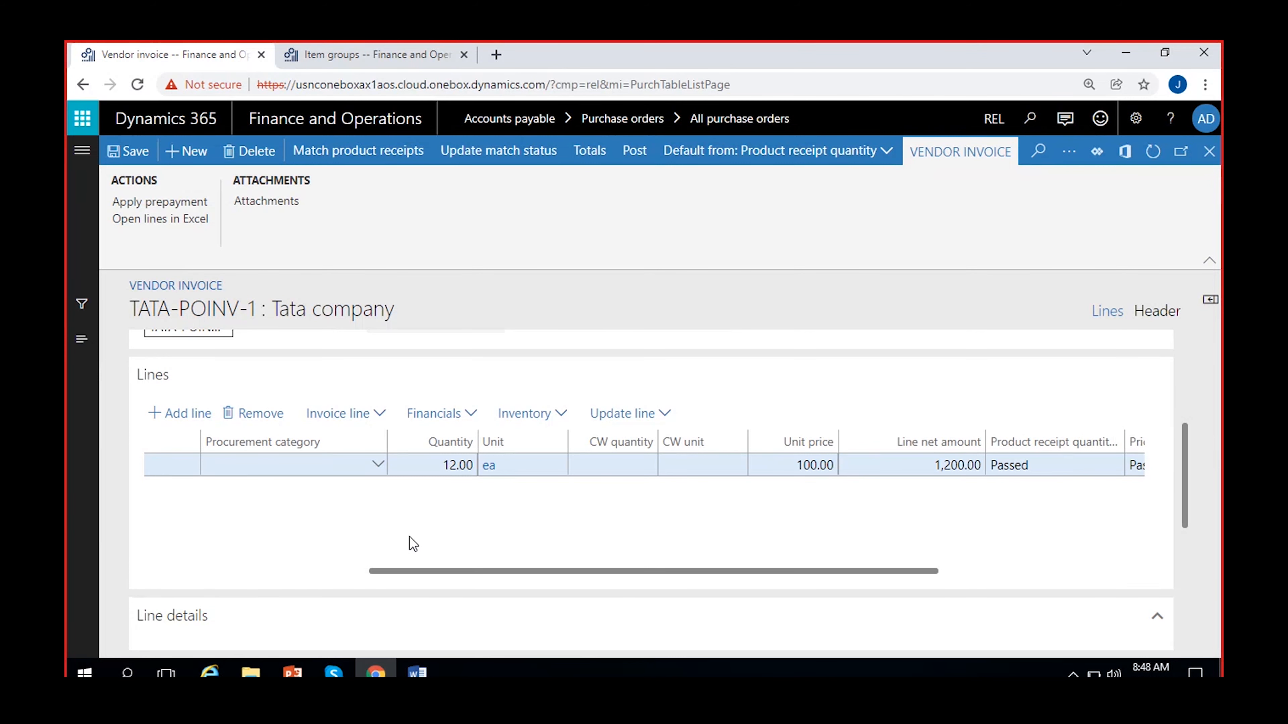
{"action": "scroll", "coordinate": [507, 523], "scroll_direction": "right", "scroll_amount": 3}
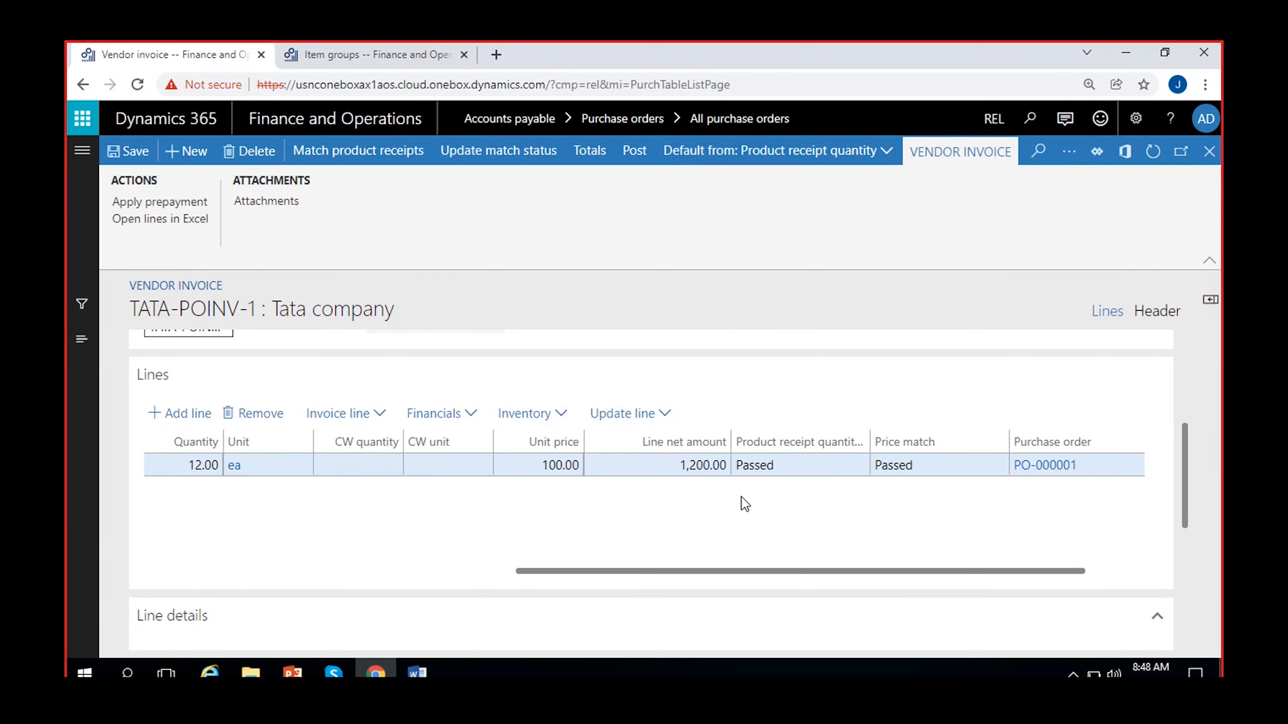
{"action": "scroll", "coordinate": [725, 513], "scroll_direction": "right", "scroll_amount": 2}
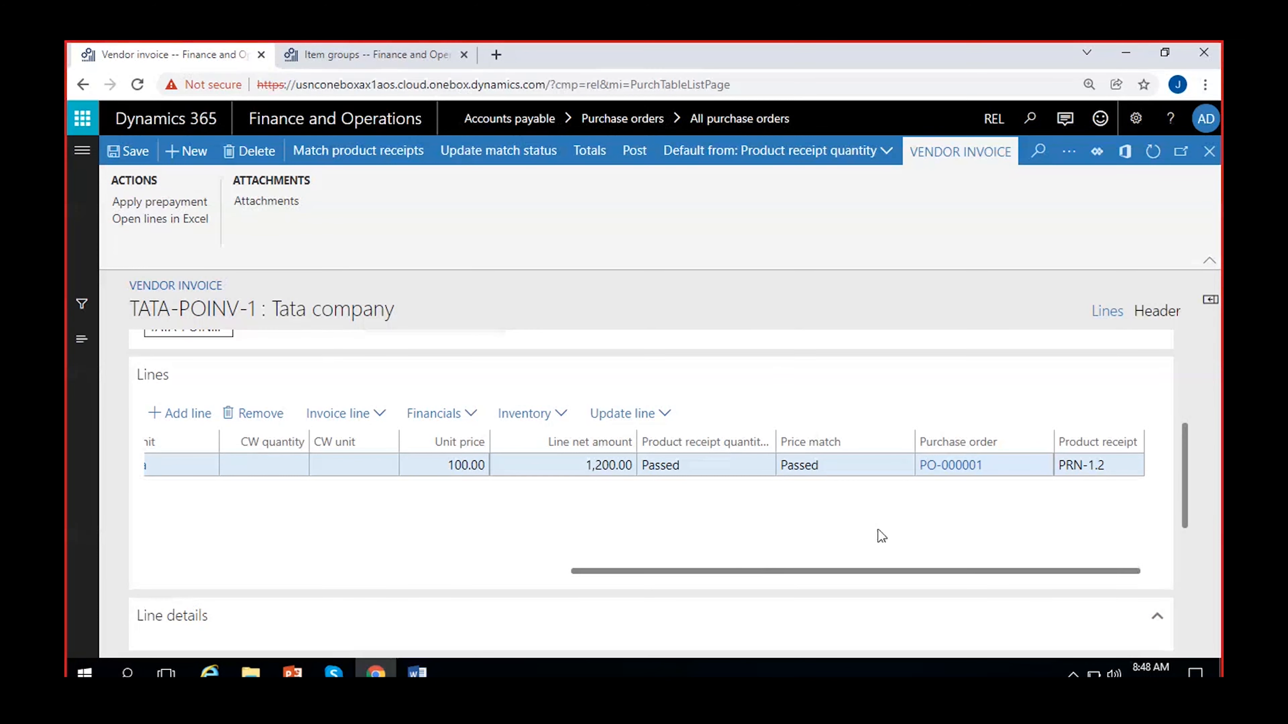
Step: Update the vendor invoice's match status, then post the invoice and dismiss the posting notification
{"action": "scroll", "coordinate": [1148, 454], "scroll_direction": "up", "scroll_amount": 5}
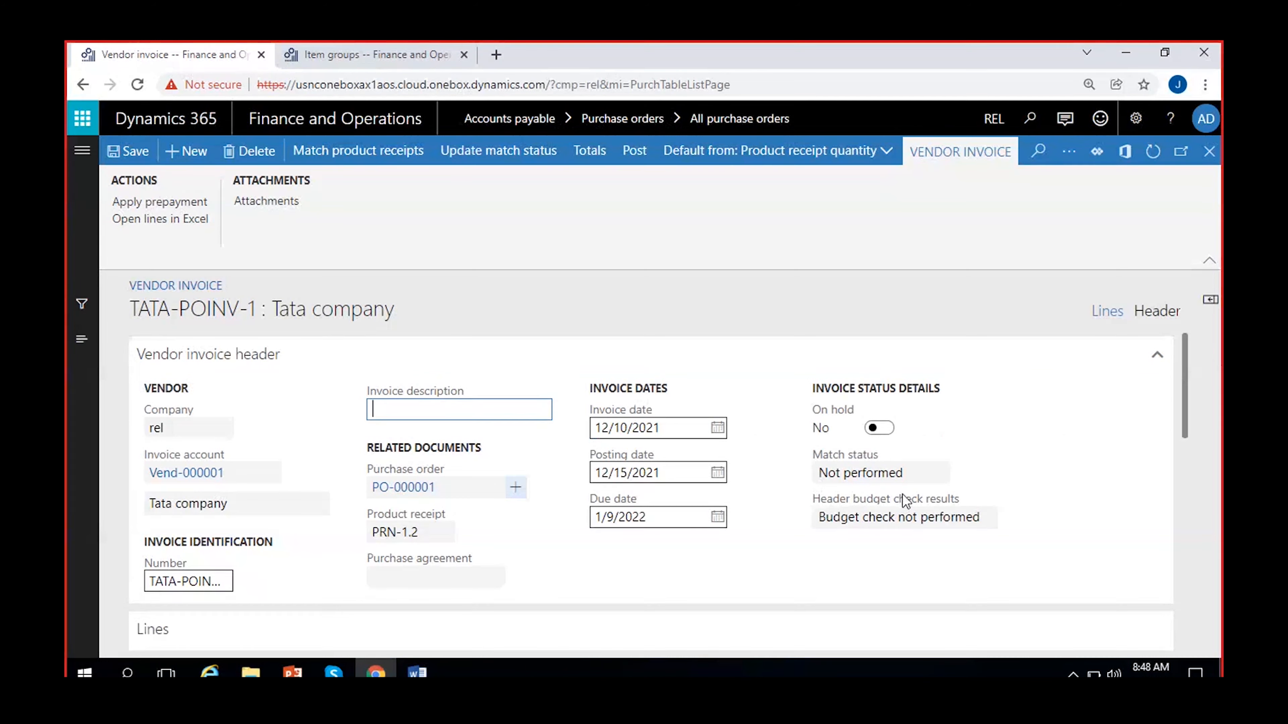
{"action": "left_click", "coordinate": [892, 473]}
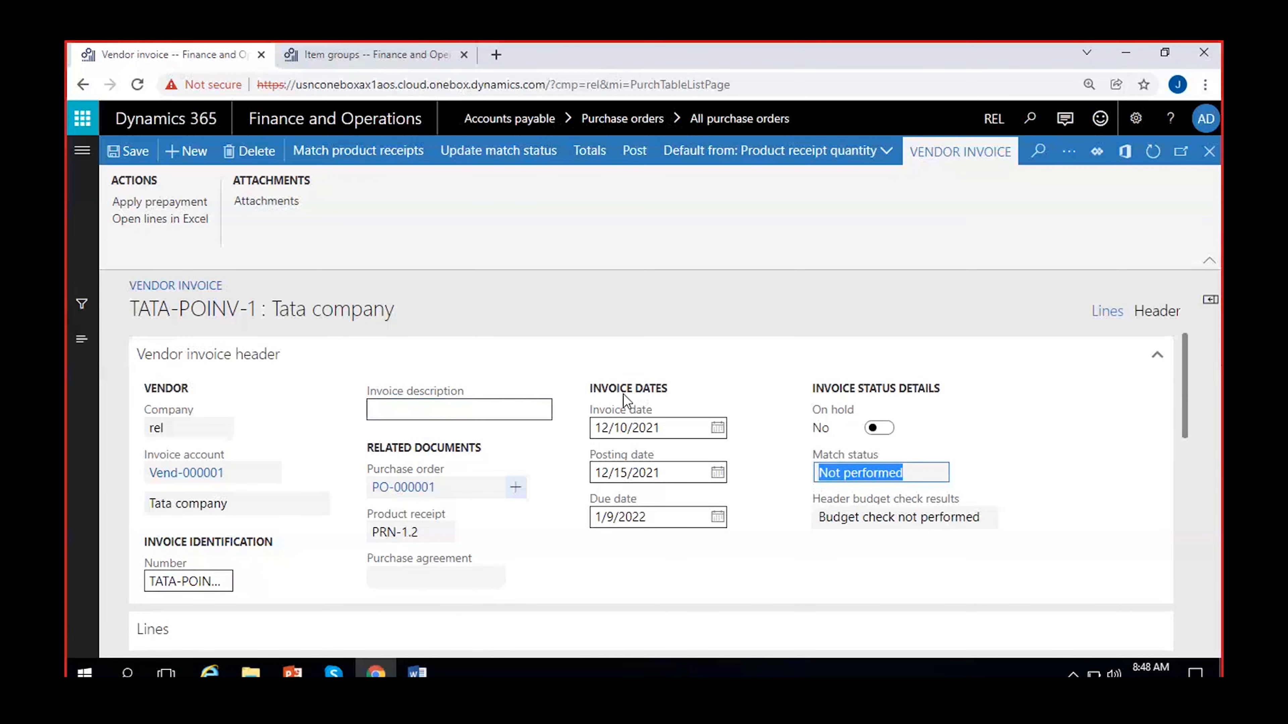
{"action": "left_click", "coordinate": [495, 161]}
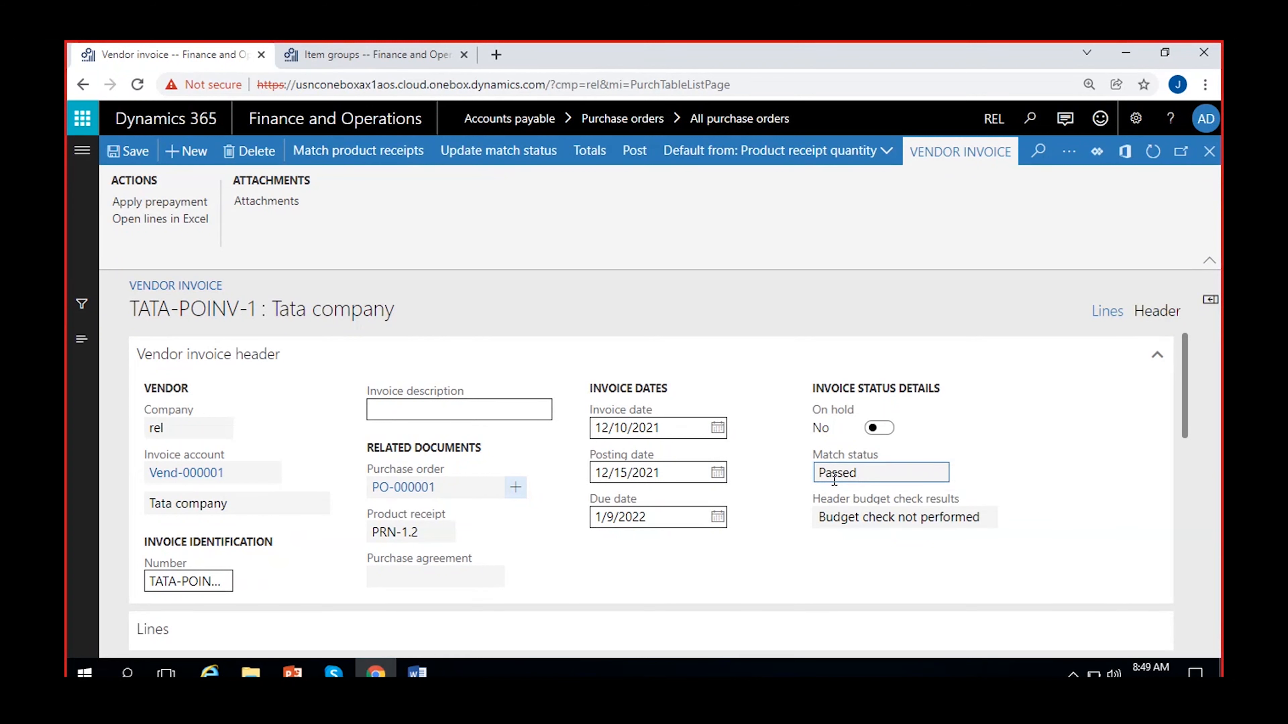
{"action": "left_click", "coordinate": [631, 162]}
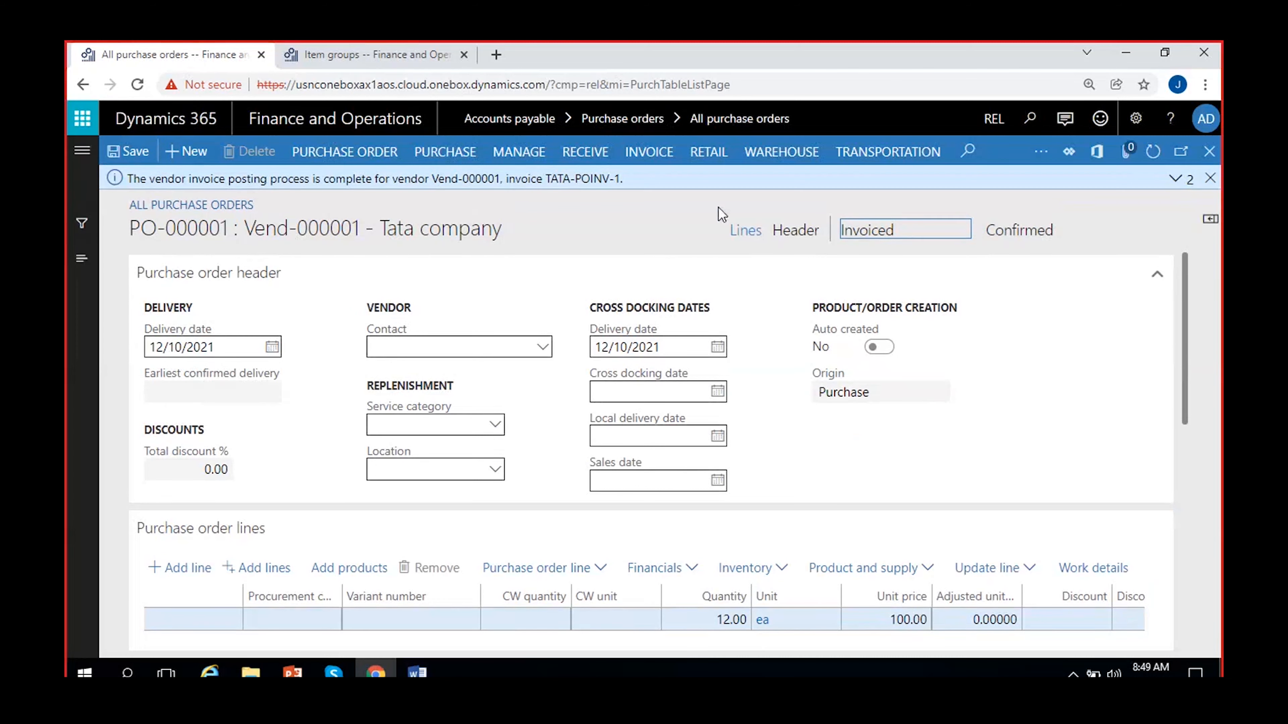
{"action": "left_click", "coordinate": [1209, 179]}
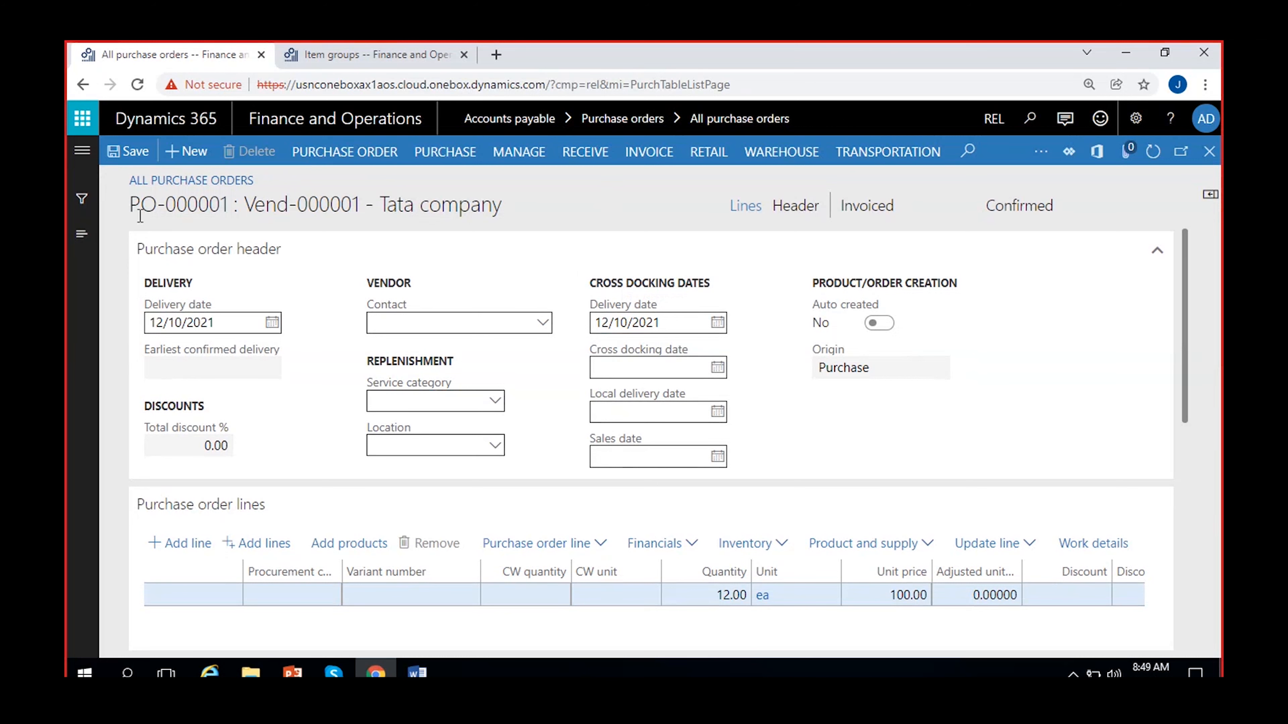
Step: Check the Tata company purchase order's number and its document status in the order heading
{"action": "left_click_drag", "start_coordinate": [130, 206], "coordinate": [229, 209]}
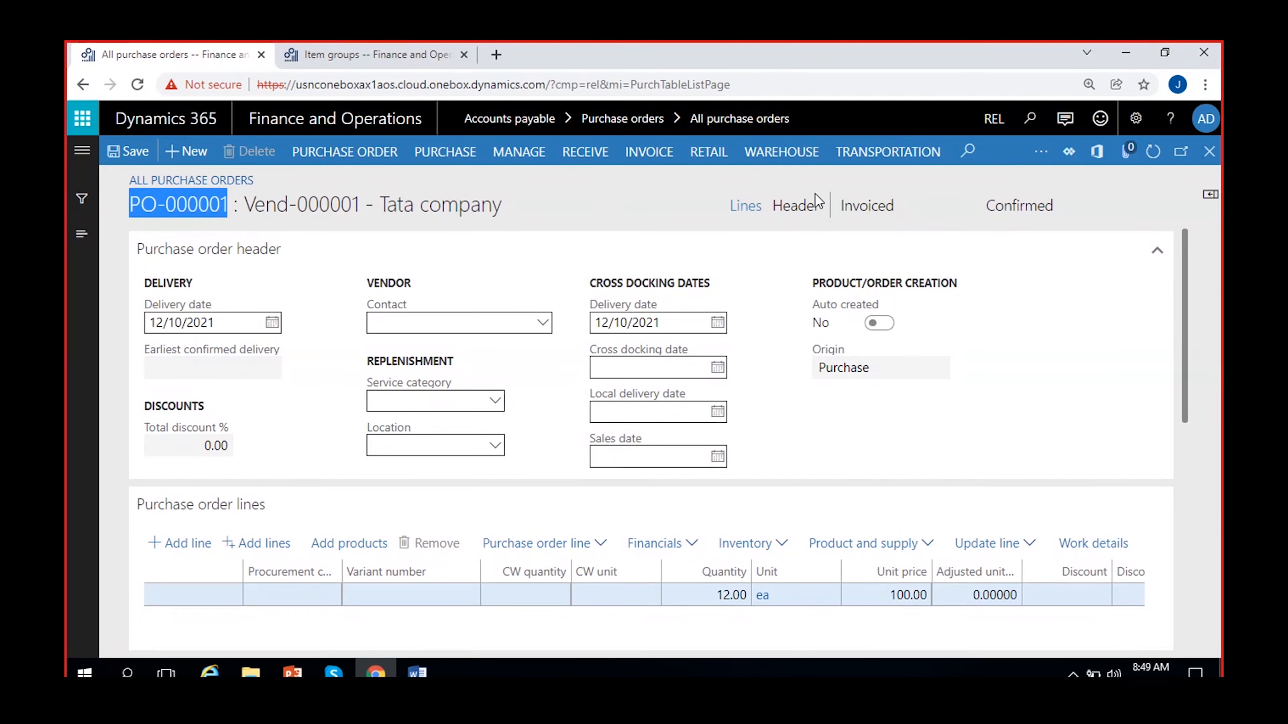
{"action": "left_click", "coordinate": [845, 212]}
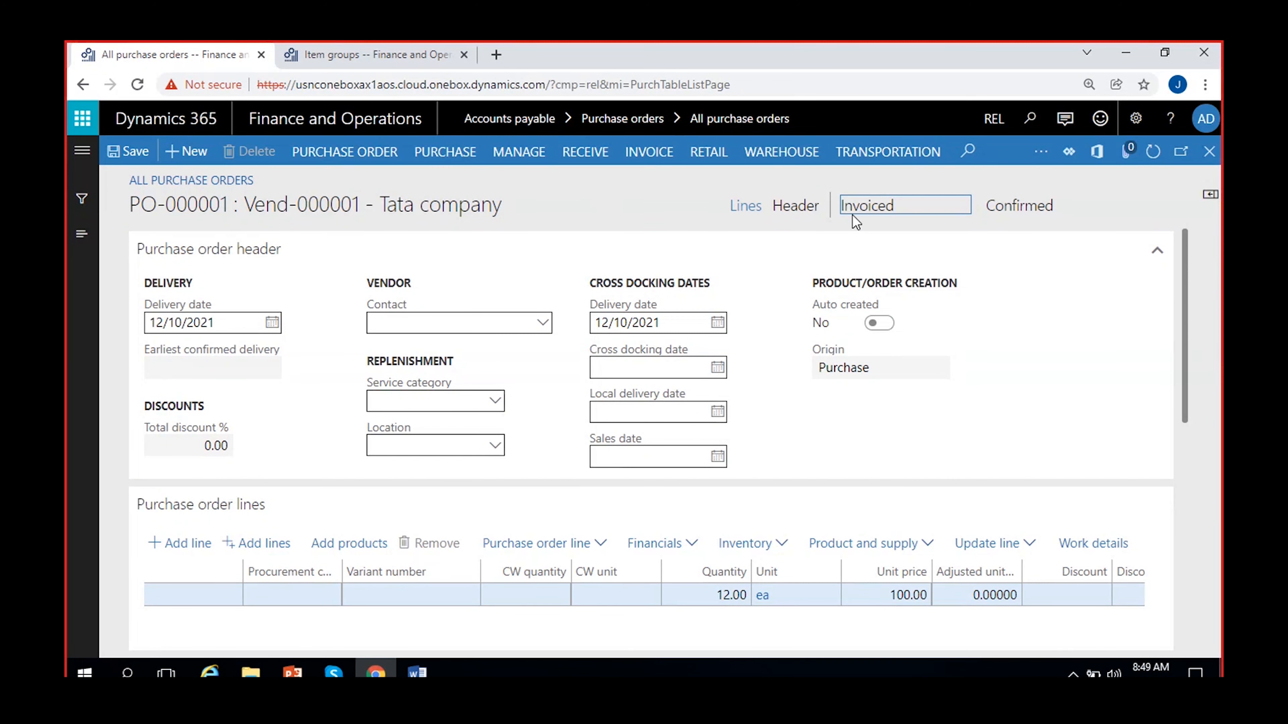
{"action": "left_click", "coordinate": [838, 204]}
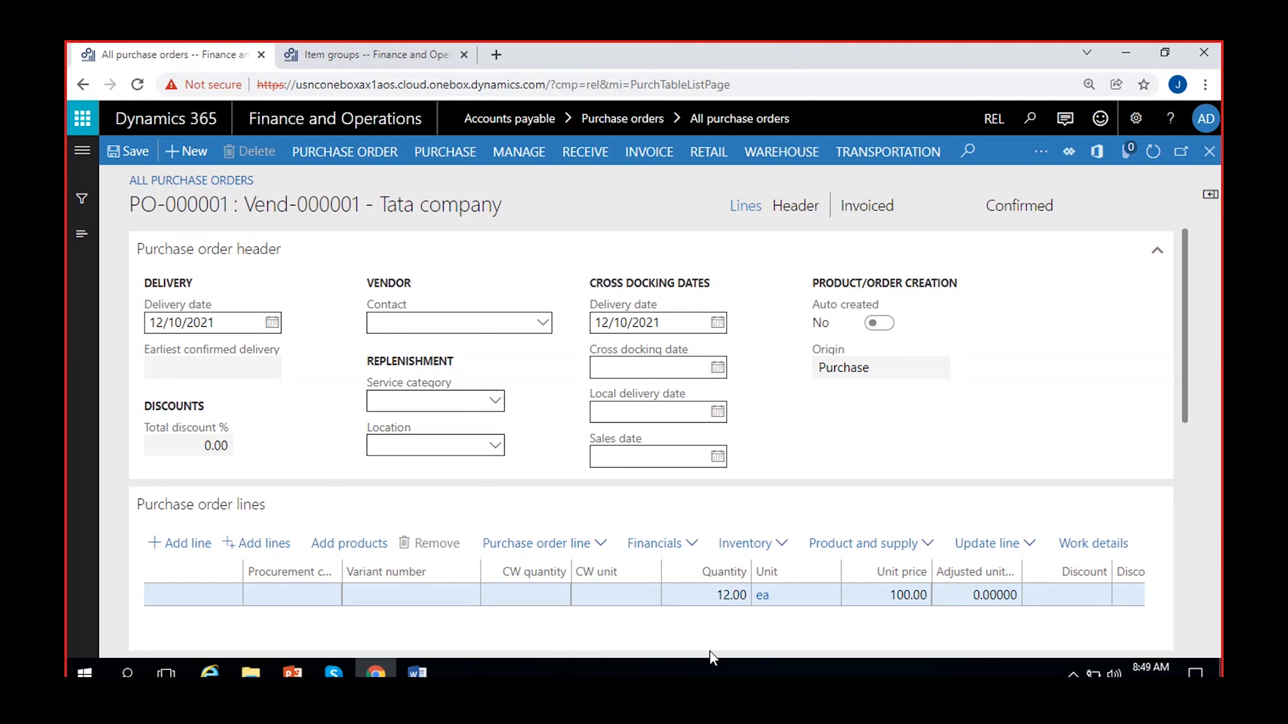
{"action": "left_click", "coordinate": [897, 209]}
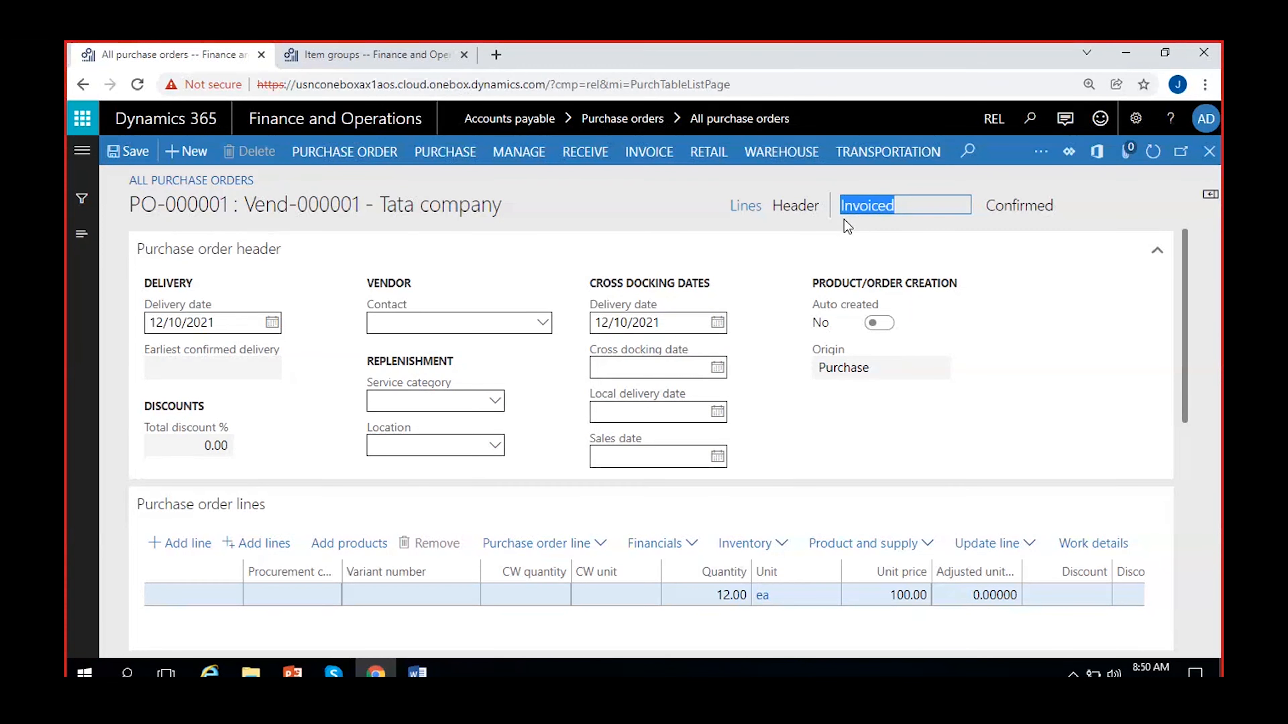
{"action": "left_click", "coordinate": [847, 220]}
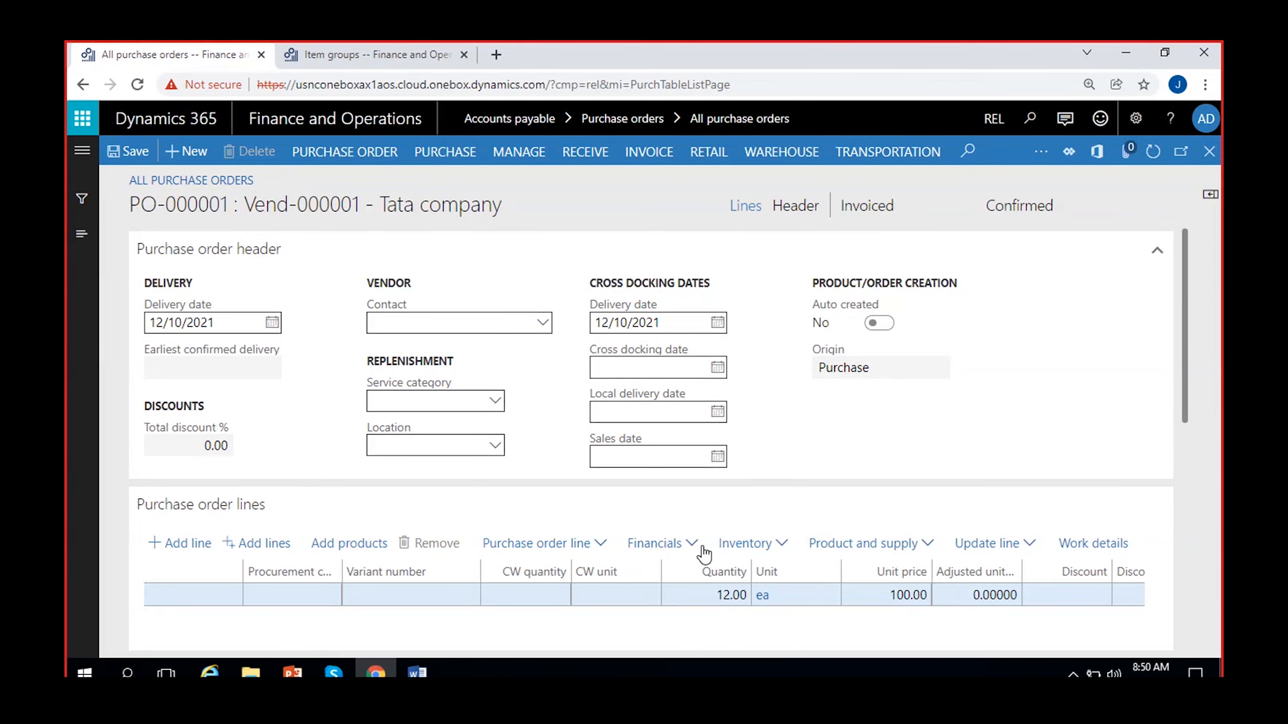
{"action": "left_click", "coordinate": [871, 206]}
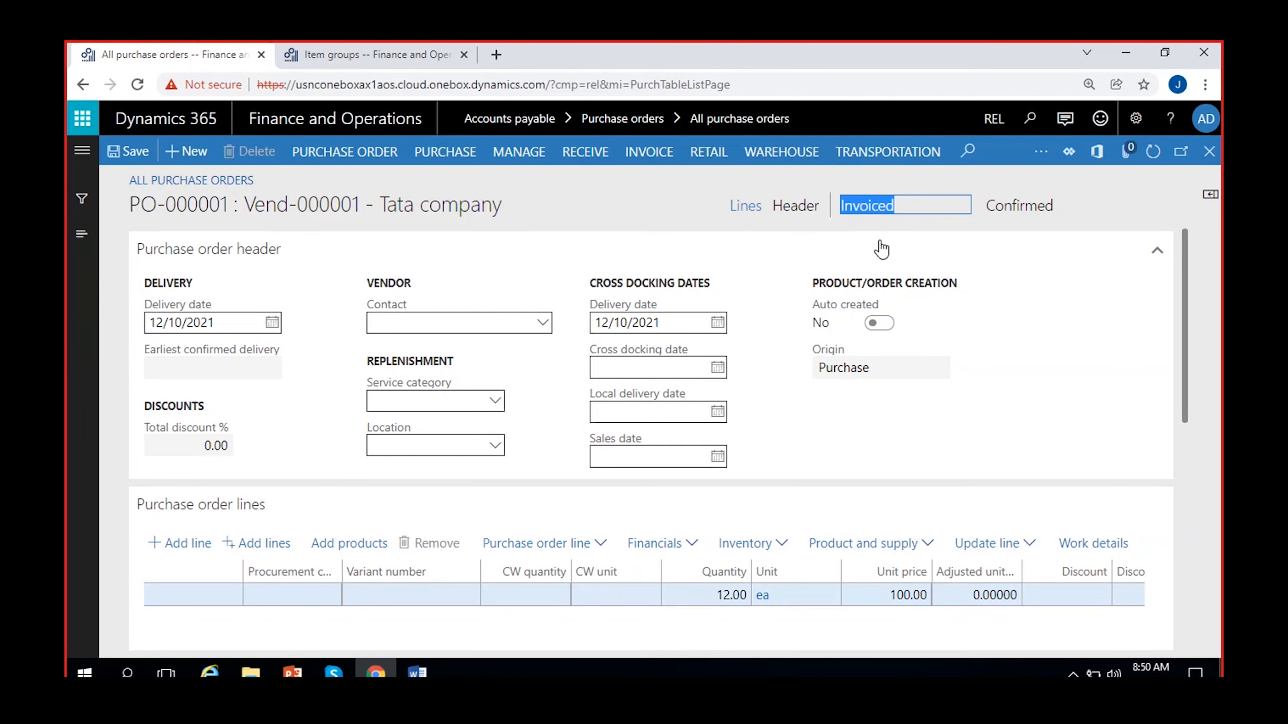
{"action": "left_click", "coordinate": [876, 197]}
Step: Open the purchase order's invoice journal and switch to the Word notes on purchase orders and product receipts
{"action": "left_click", "coordinate": [659, 161]}
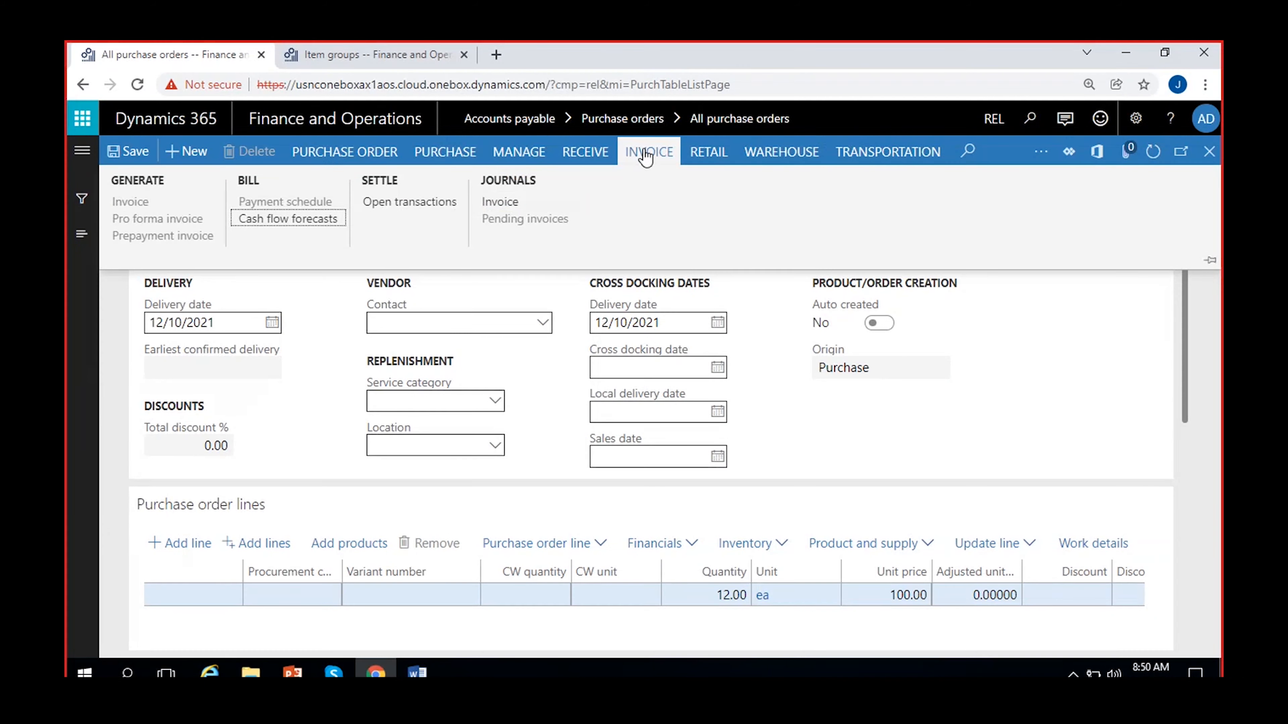
{"action": "left_click", "coordinate": [513, 208]}
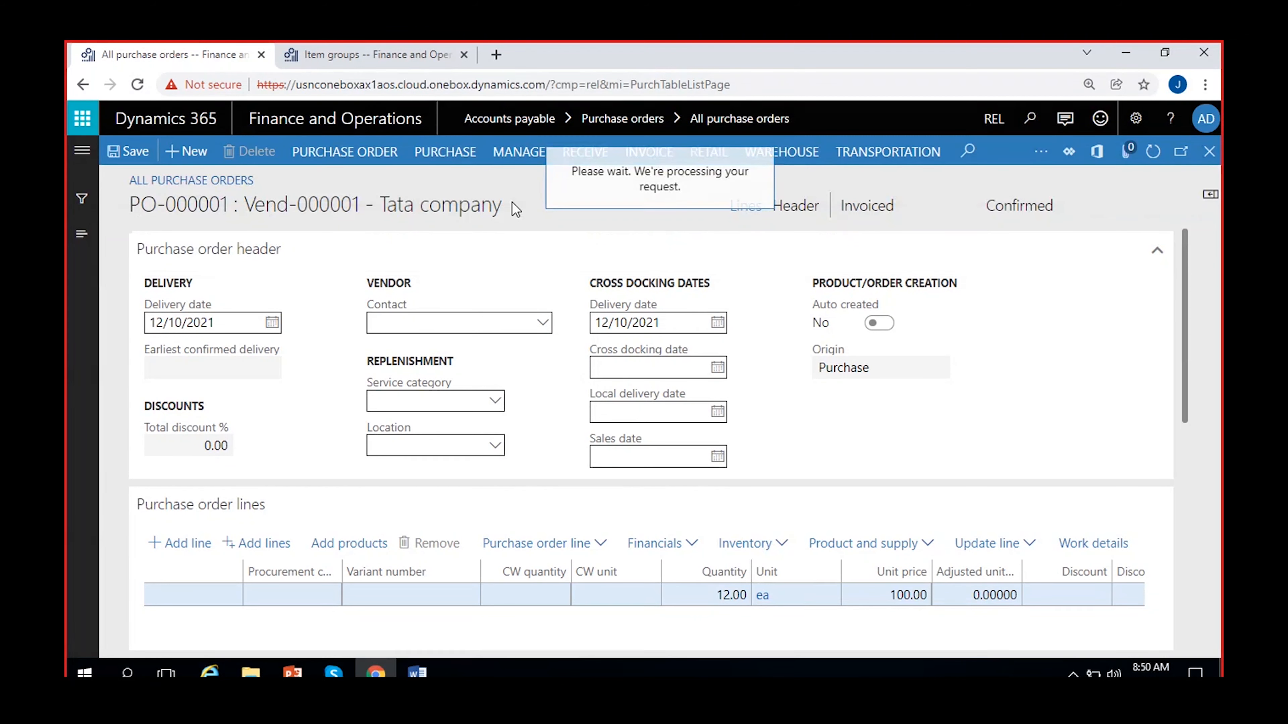
{"action": "left_click", "coordinate": [425, 665]}
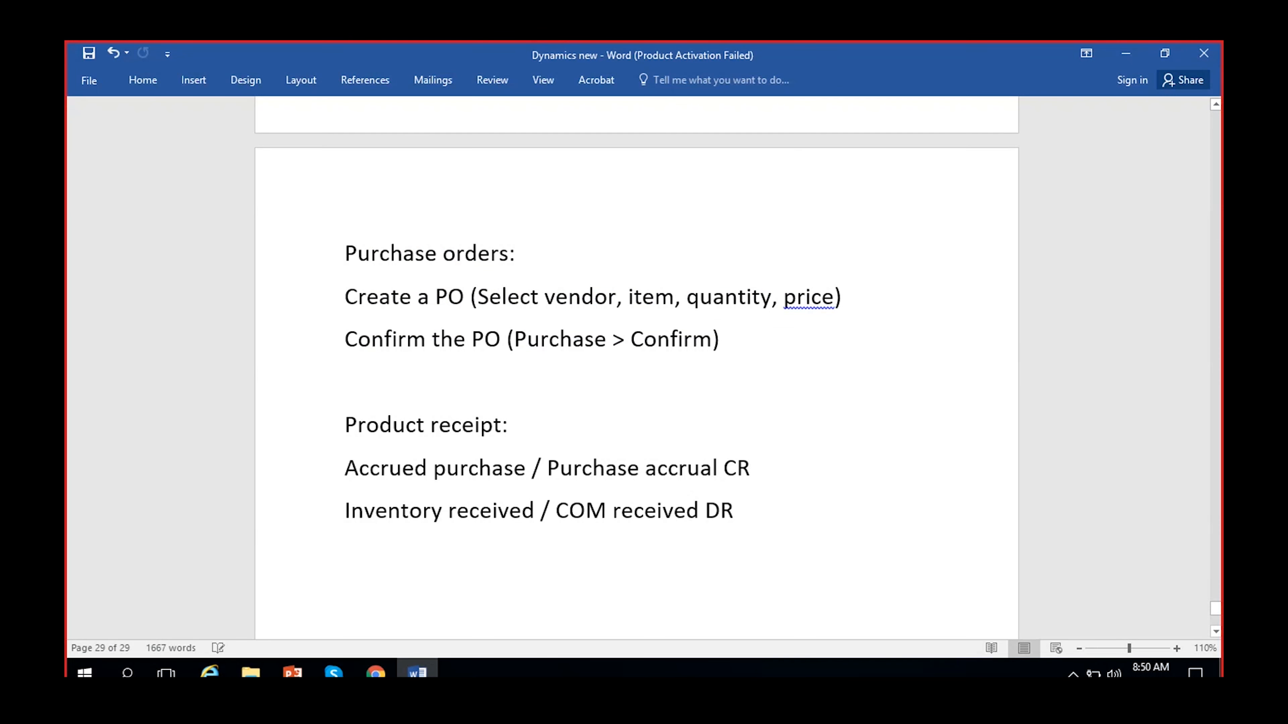
Step: Add the note line "Receive (Generate product receipt)" below the line on confirming the PO and begin another line under it
{"action": "key", "text": "Return"}
{"action": "type", "text": "Recei"}
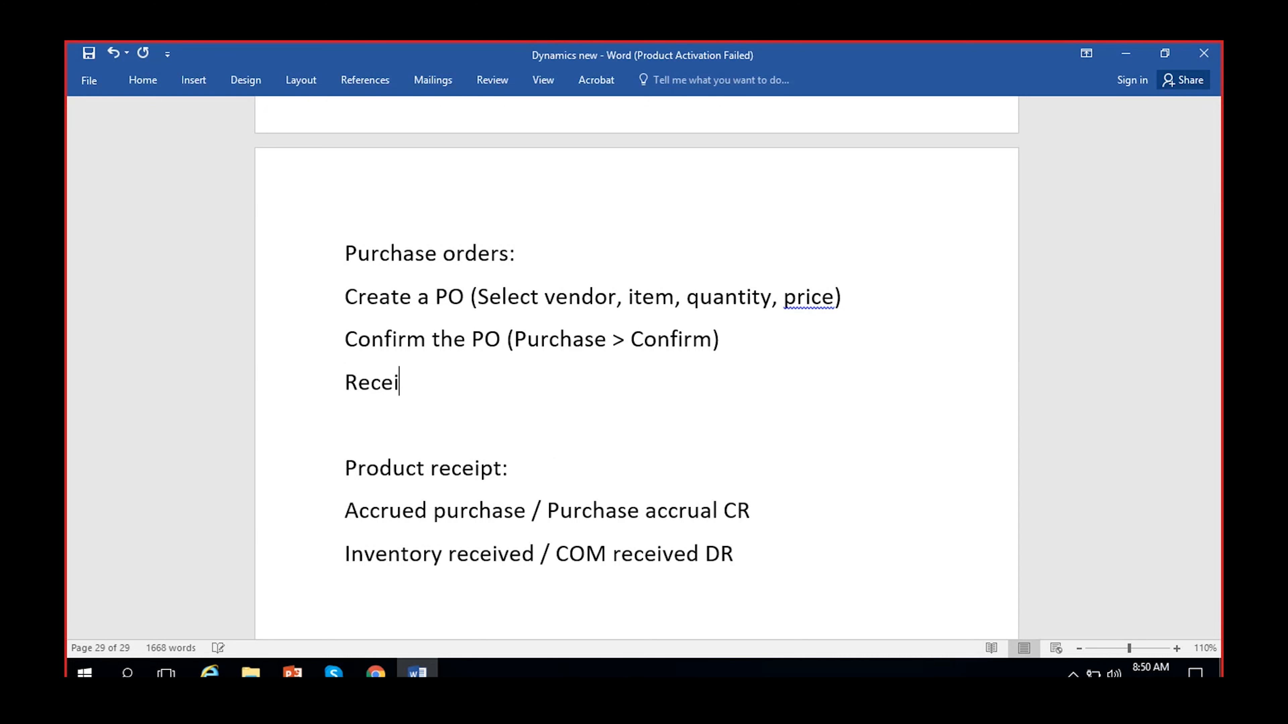
{"action": "type", "text": "ved (Pos"}
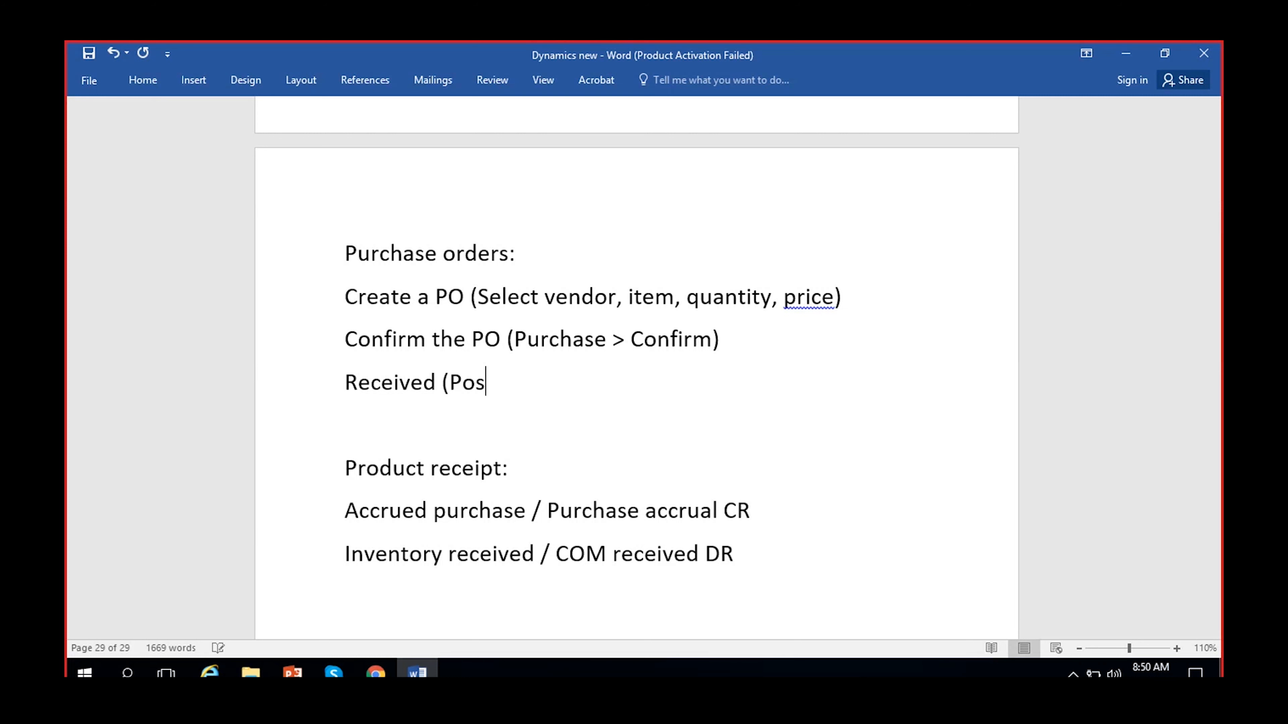
{"action": "type", "text": "t product receipt)"}
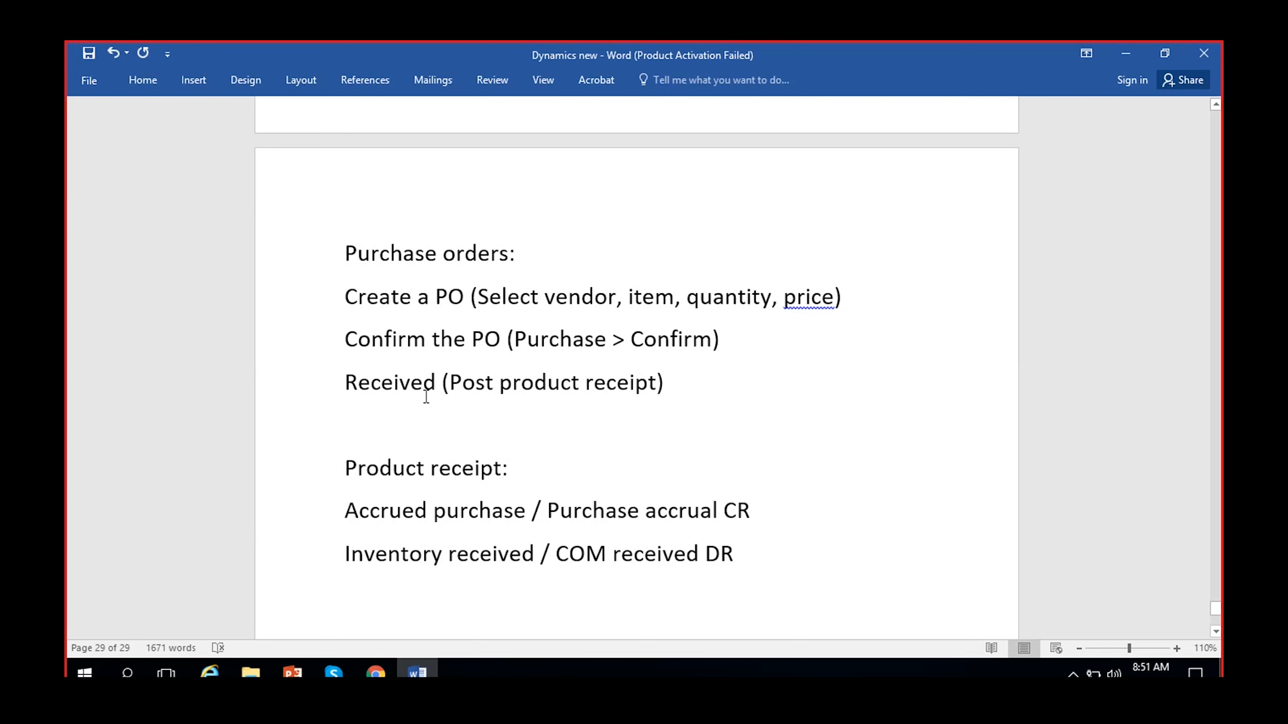
{"action": "double_click", "coordinate": [477, 378]}
{"action": "type", "text": "Generate"}
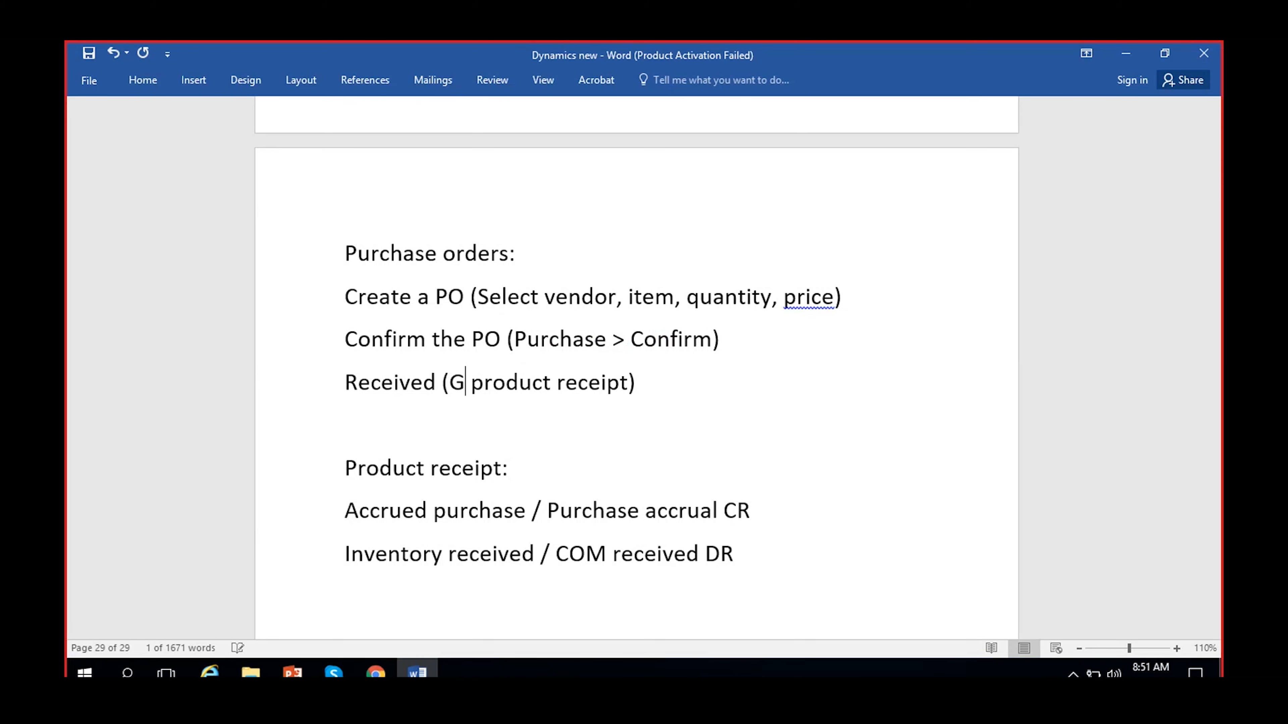
{"action": "left_click", "coordinate": [742, 395]}
{"action": "key", "text": "Return"}
{"action": "type", "text": "I"}
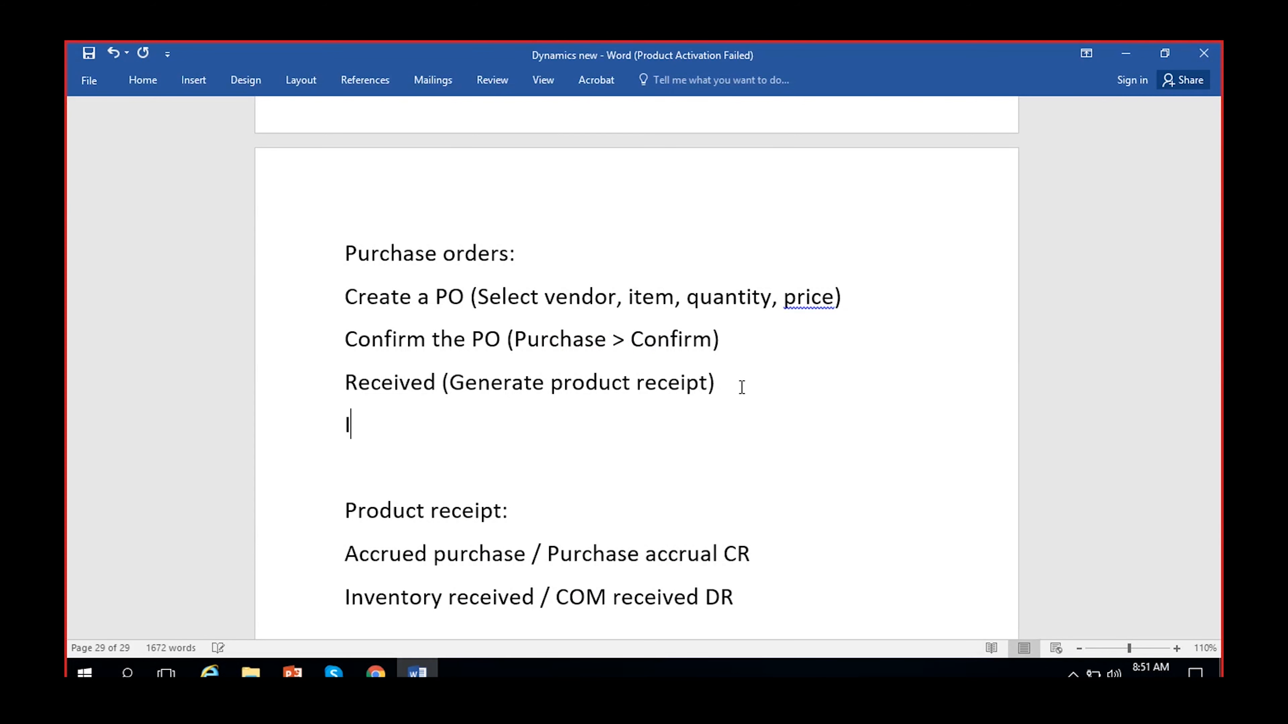
{"action": "left_click", "coordinate": [436, 381]}
{"action": "key", "text": "BackSpace"}
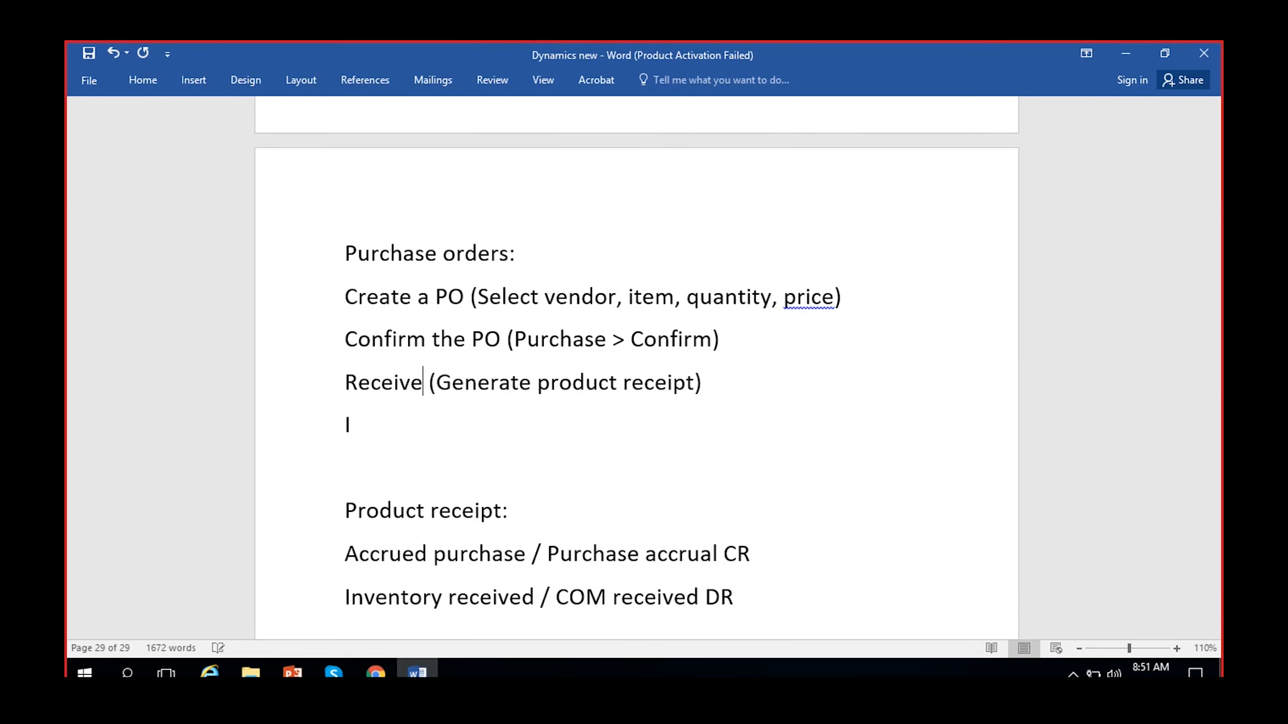
Step: Complete the new line under the receive note as "Invoice (Generate Invoice, no., date)"
{"action": "type", "text": "noice ("}
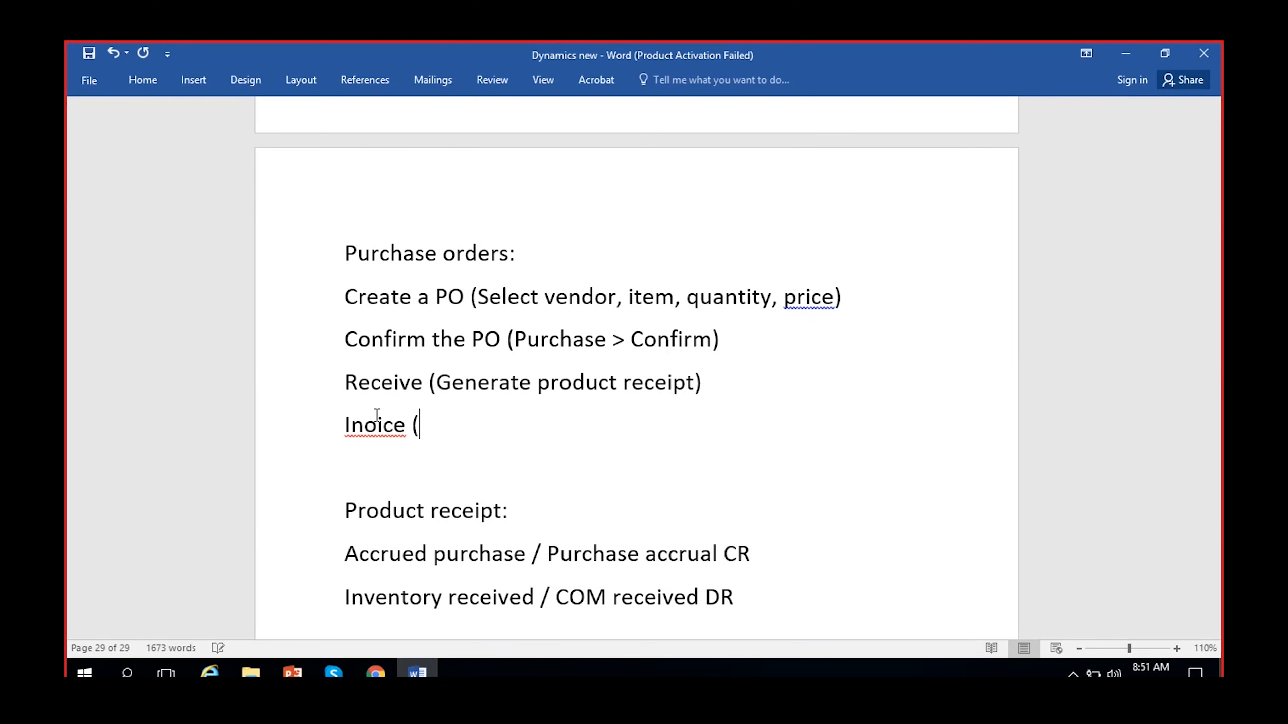
{"action": "left_click", "coordinate": [364, 425]}
{"action": "type", "text": "v"}
{"action": "left_click", "coordinate": [443, 424]}
{"action": "type", "text": "B"}
{"action": "key", "text": "BackSpace"}
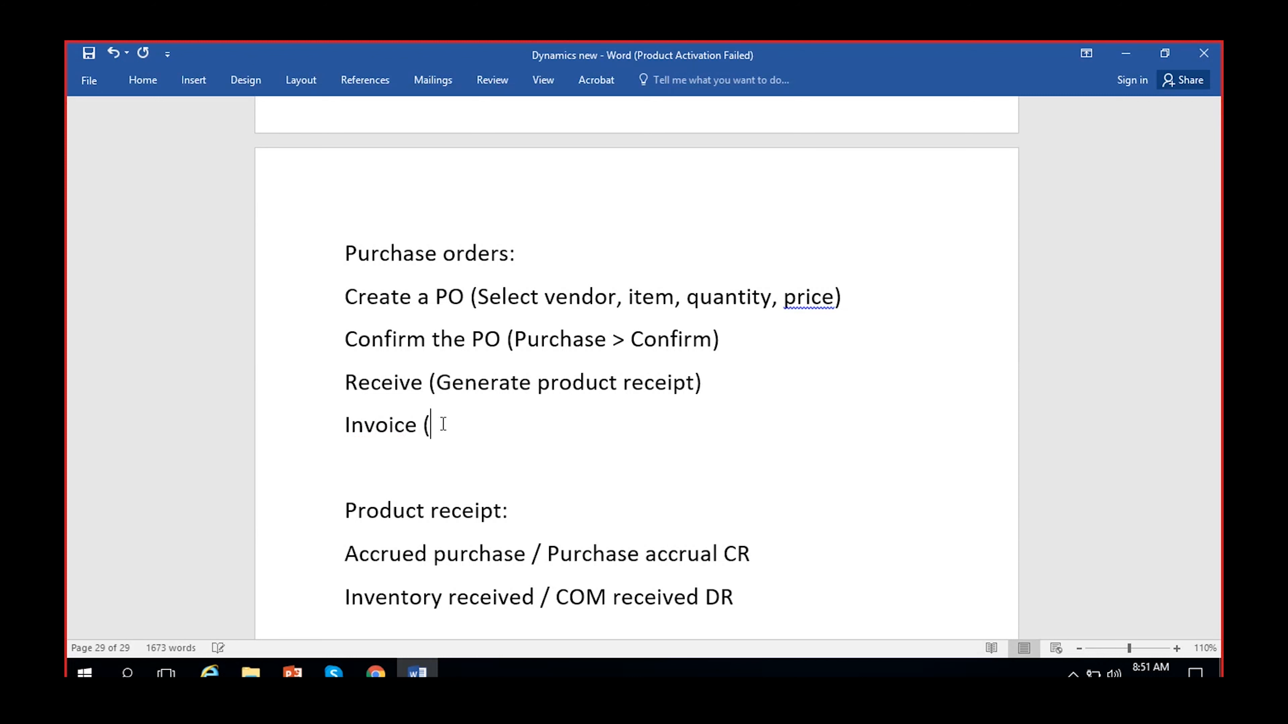
{"action": "type", "text": "Generate INvoice"}
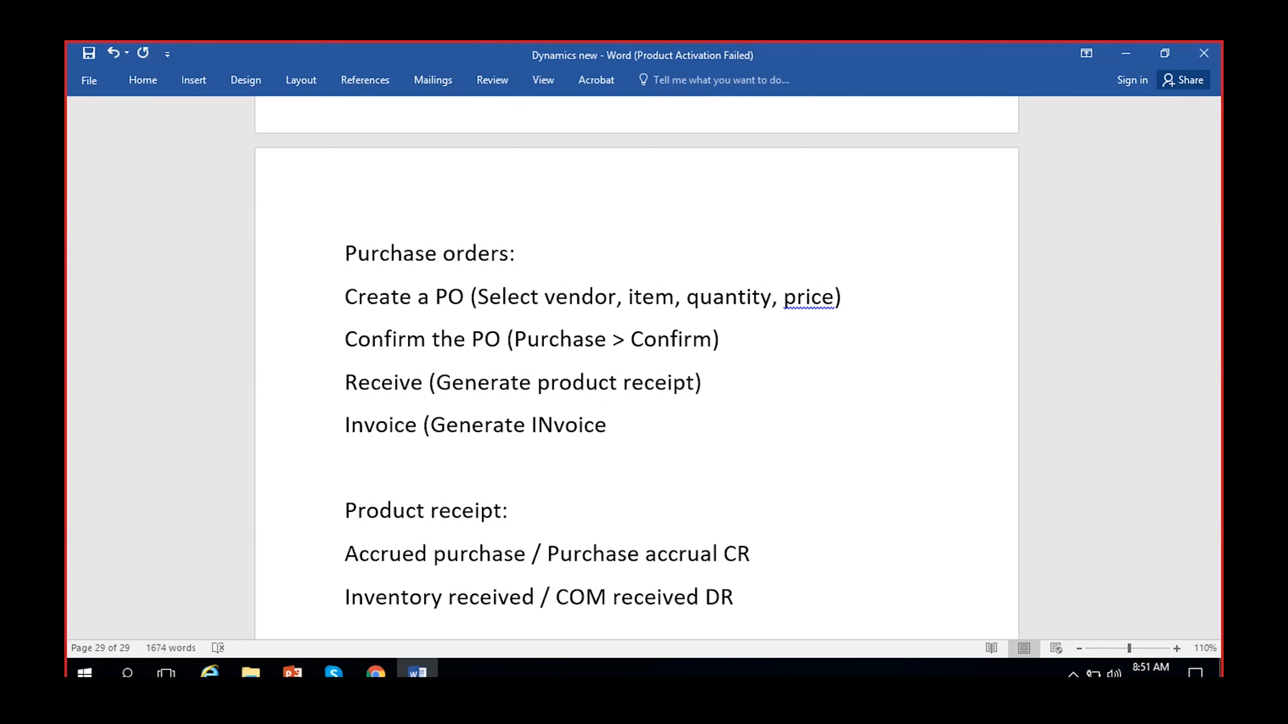
{"action": "left_click", "coordinate": [557, 422]}
{"action": "key", "text": "BackSpace"}
{"action": "type", "text": "n"}
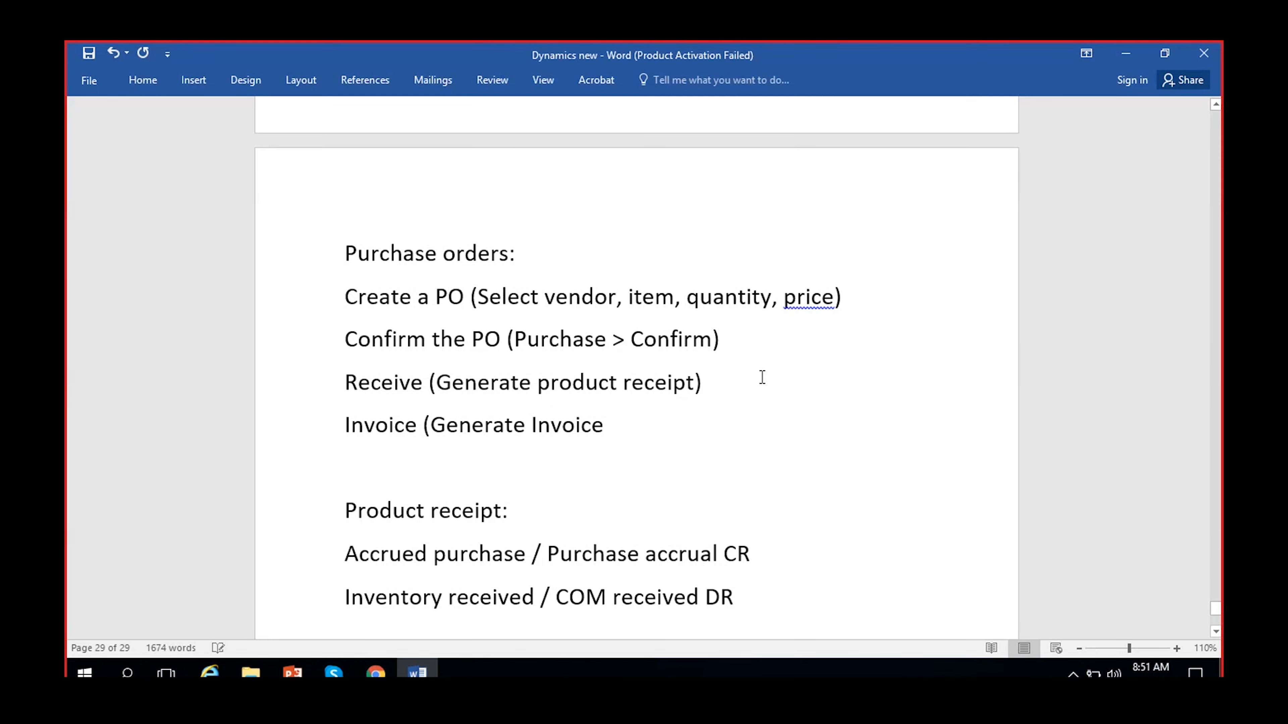
{"action": "left_click", "coordinate": [628, 422]}
{"action": "type", "text": ", no., da"}
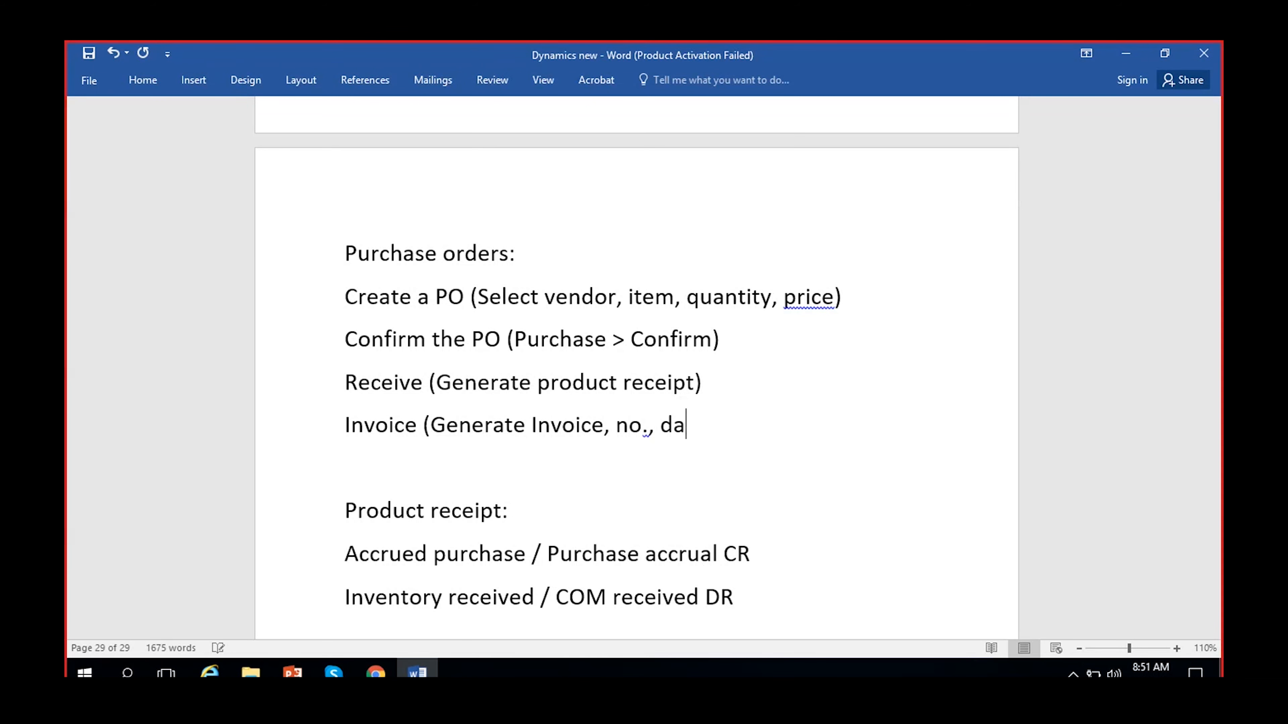
{"action": "type", "text": "te)"}
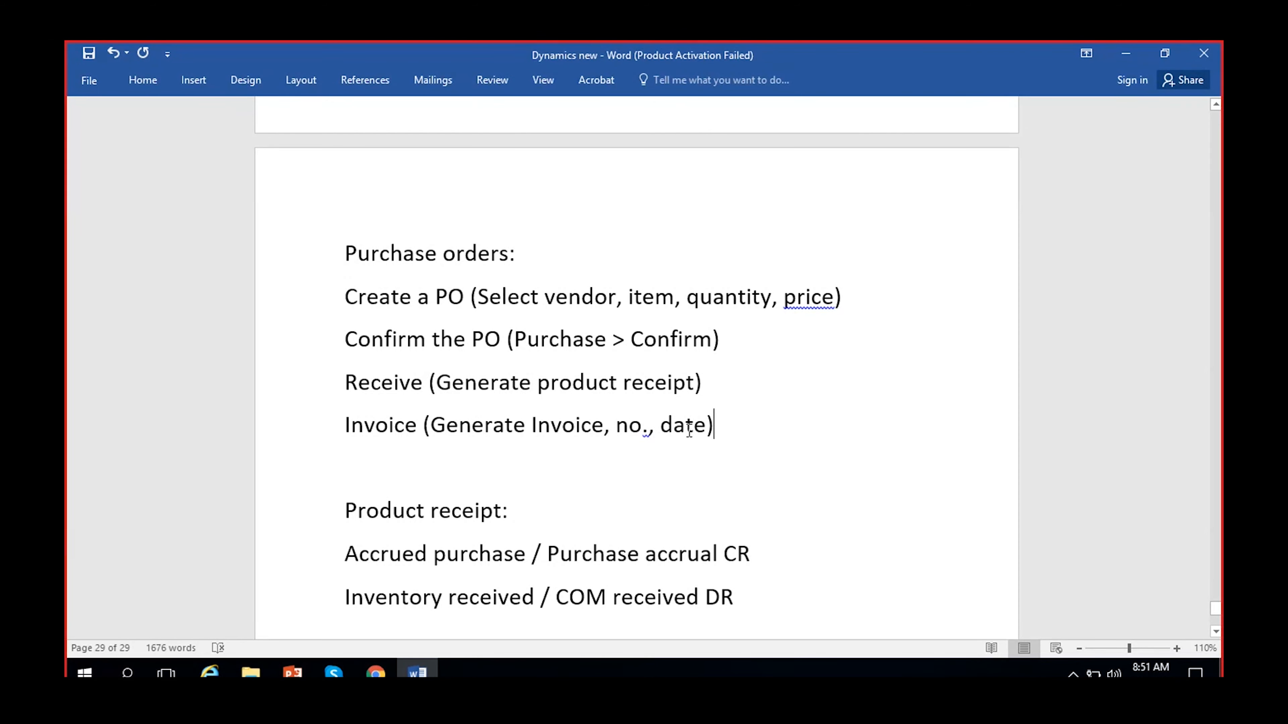
Step: Switch to Dynamics 365 in Chrome and open the voucher transactions of invoice TATA-POINV-1
{"action": "left_click", "coordinate": [375, 673]}
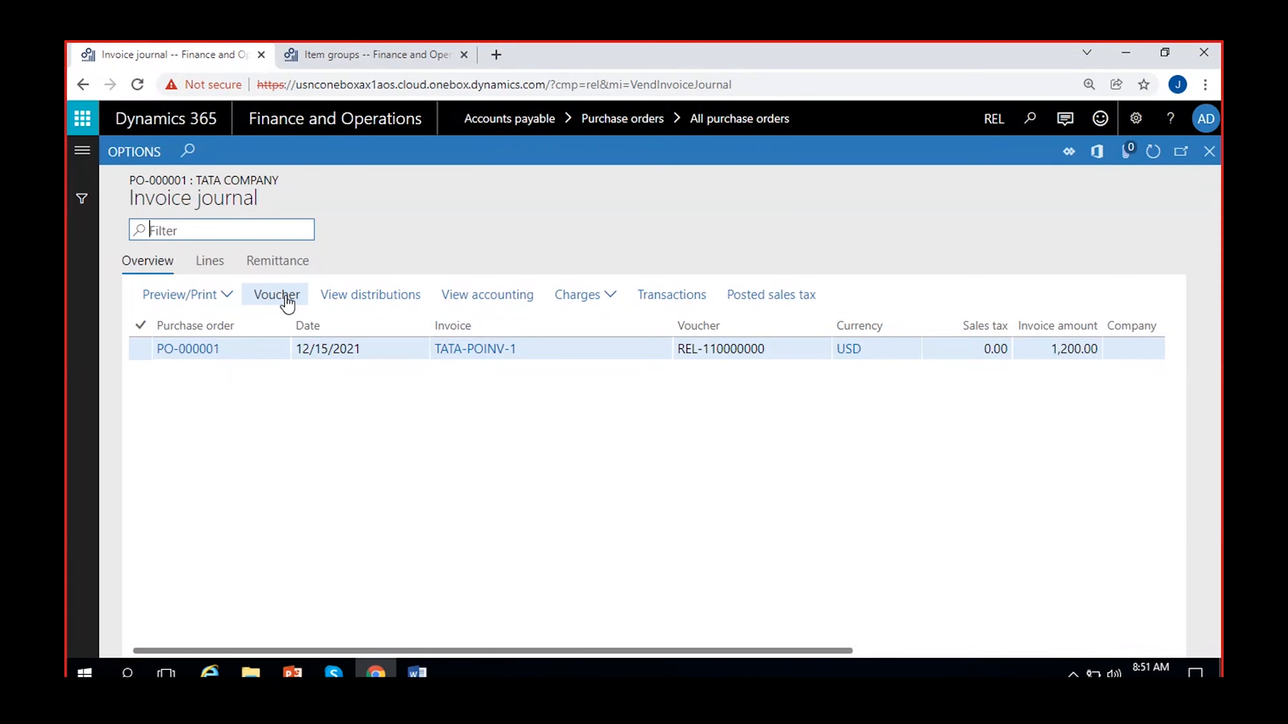
{"action": "left_click", "coordinate": [226, 297]}
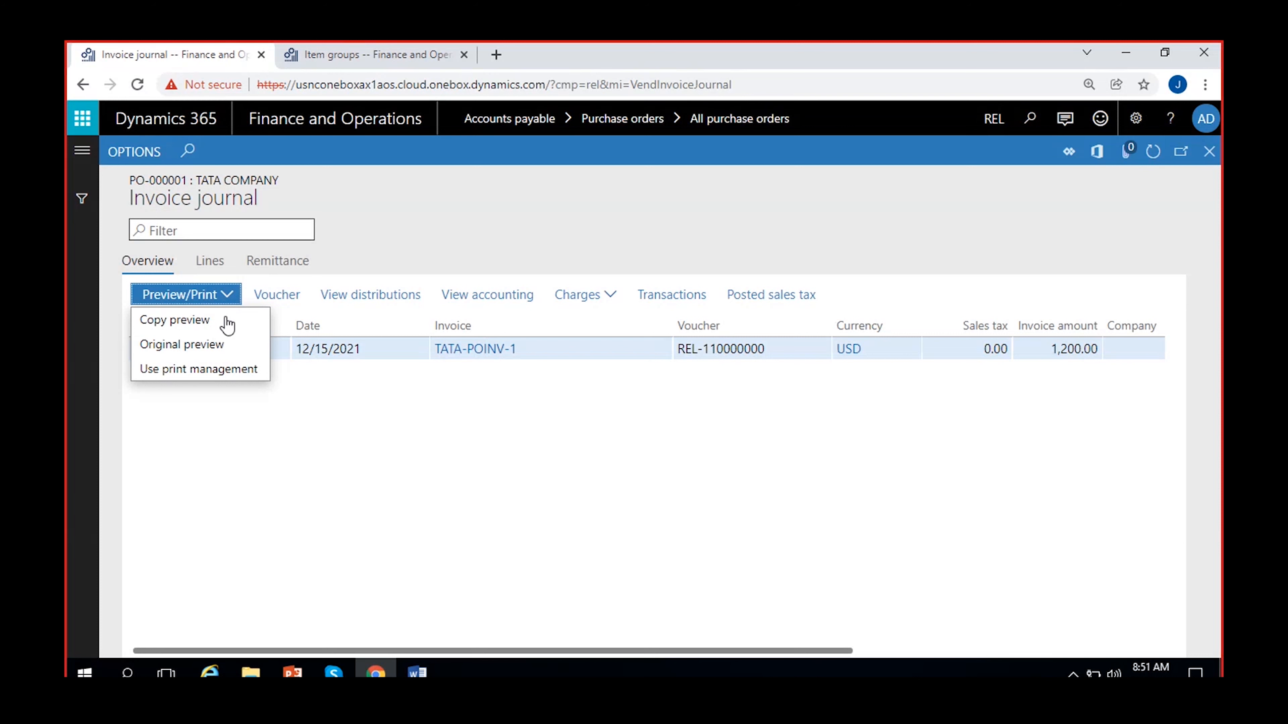
{"action": "left_click", "coordinate": [335, 412]}
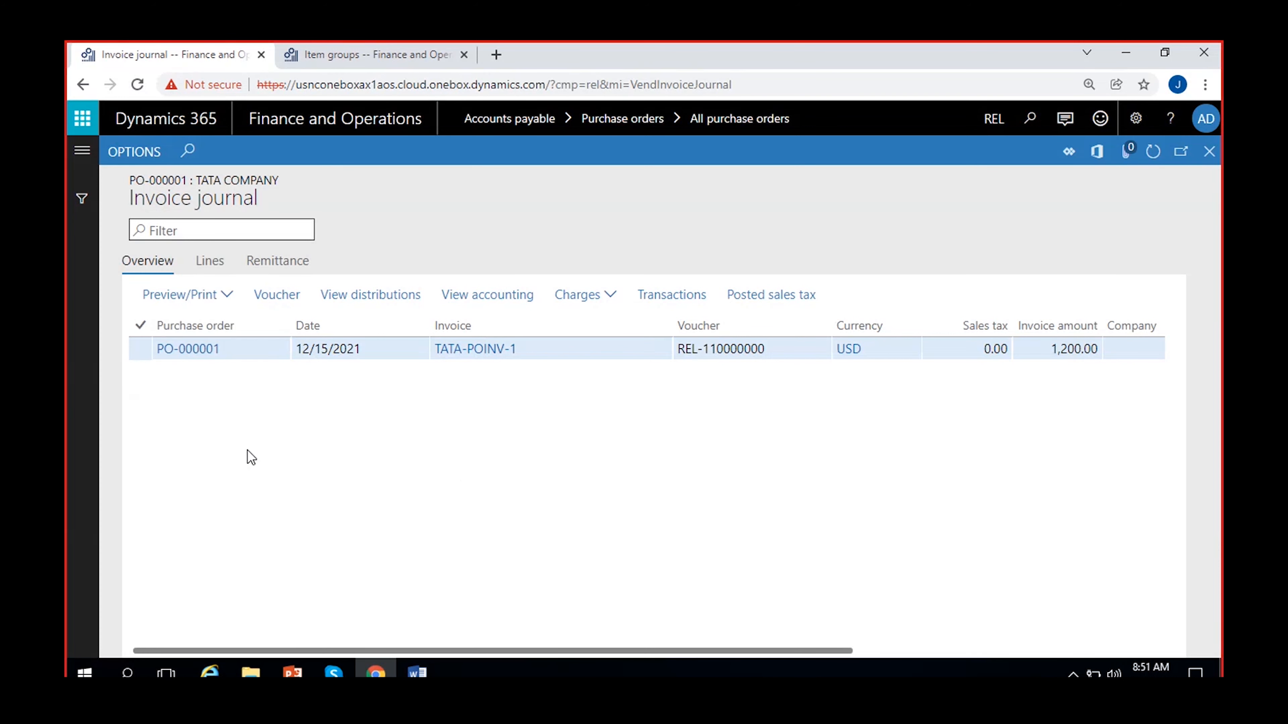
{"action": "left_click", "coordinate": [279, 300]}
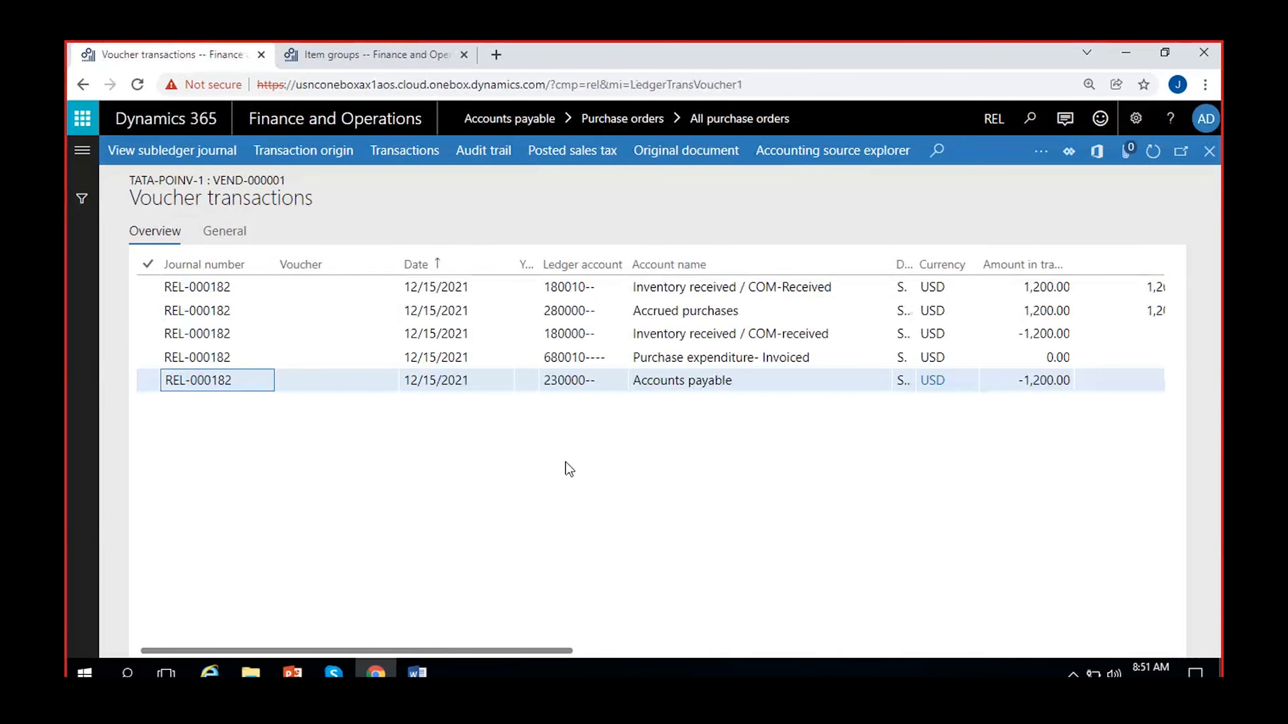
Step: Review the voucher's purchase expenditure, accounts payable, inventory received and accrued purchases lines, including the accrued purchases amount
{"action": "scroll", "coordinate": [566, 462], "scroll_direction": "right", "scroll_amount": 5}
{"action": "left_click", "coordinate": [481, 361]}
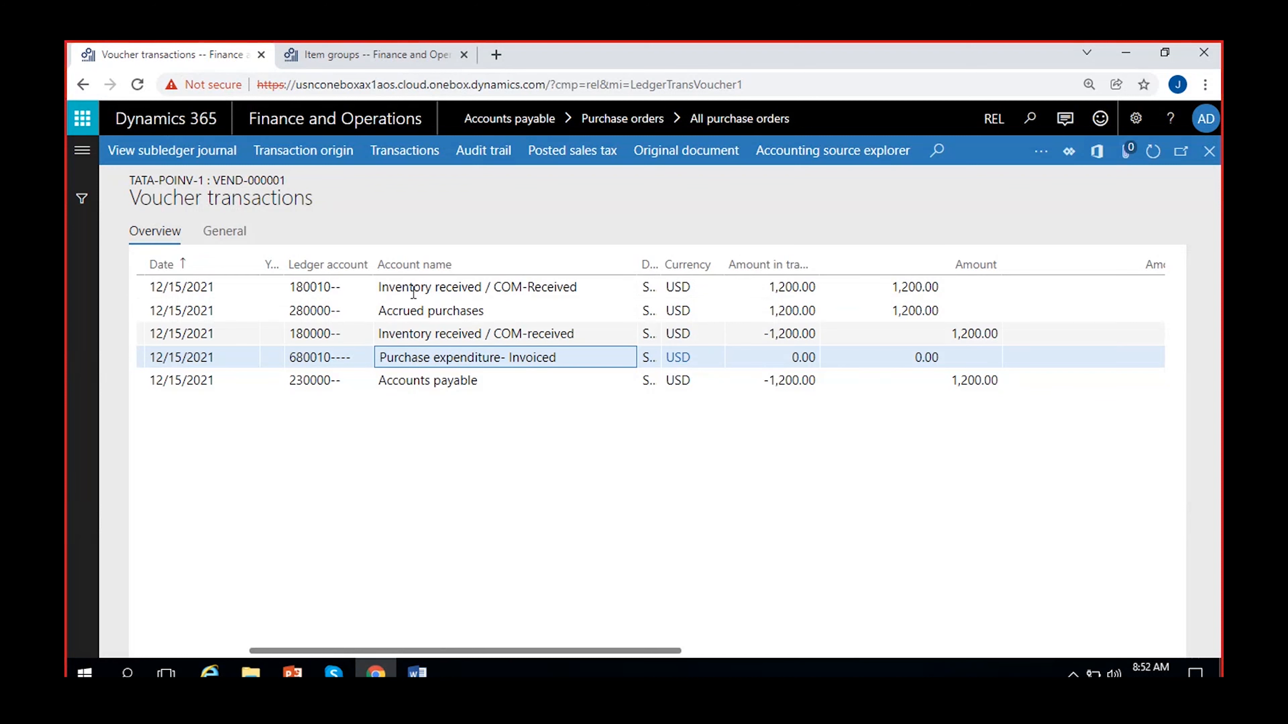
{"action": "left_click", "coordinate": [410, 384]}
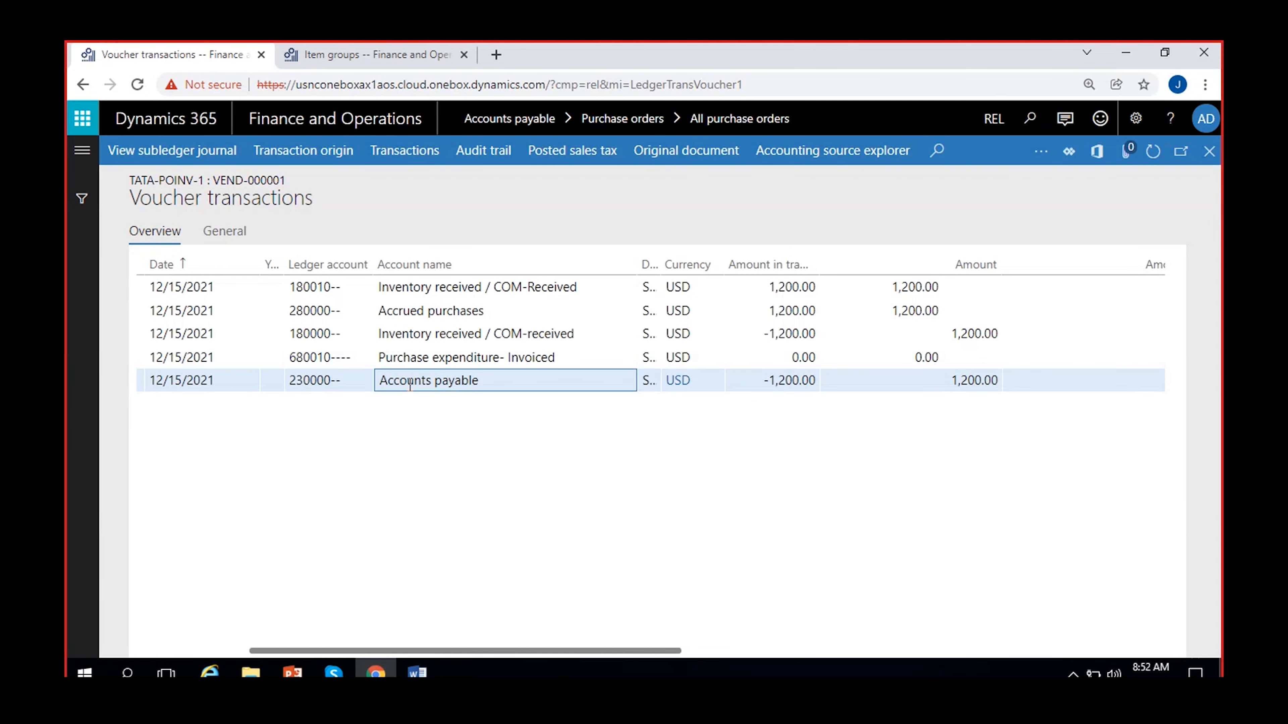
{"action": "left_click", "coordinate": [431, 285]}
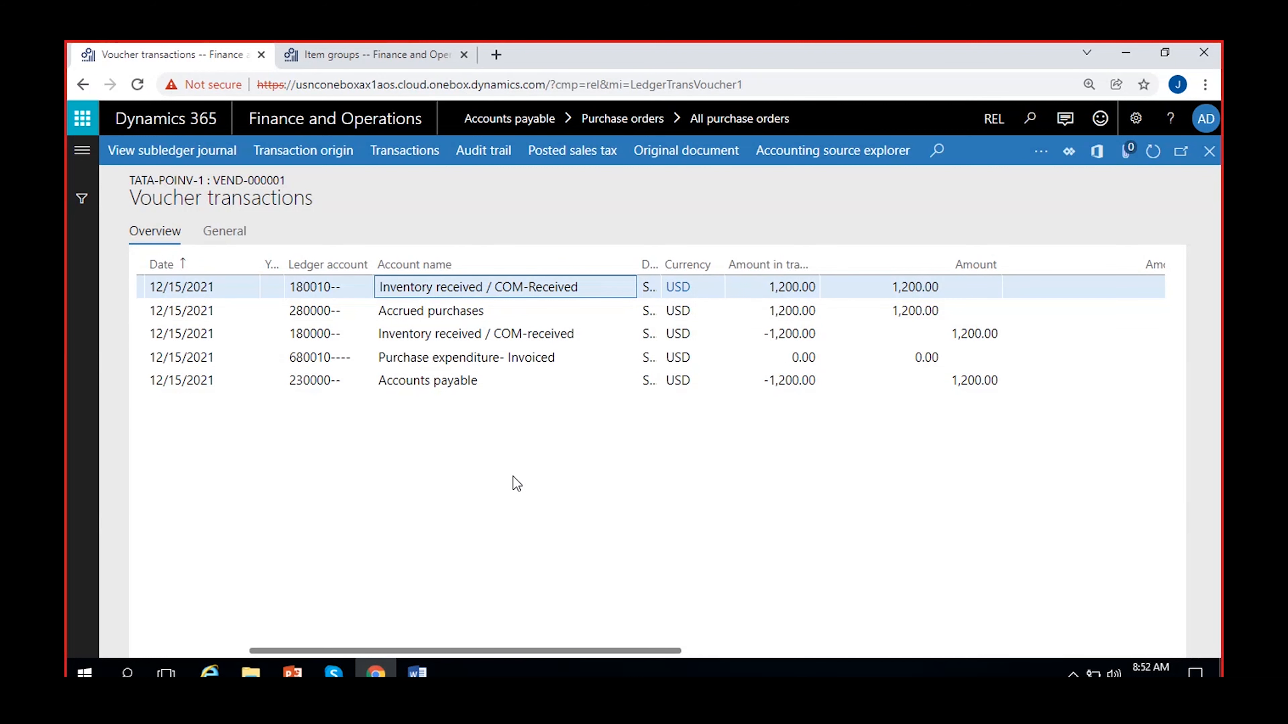
{"action": "left_click", "coordinate": [432, 312]}
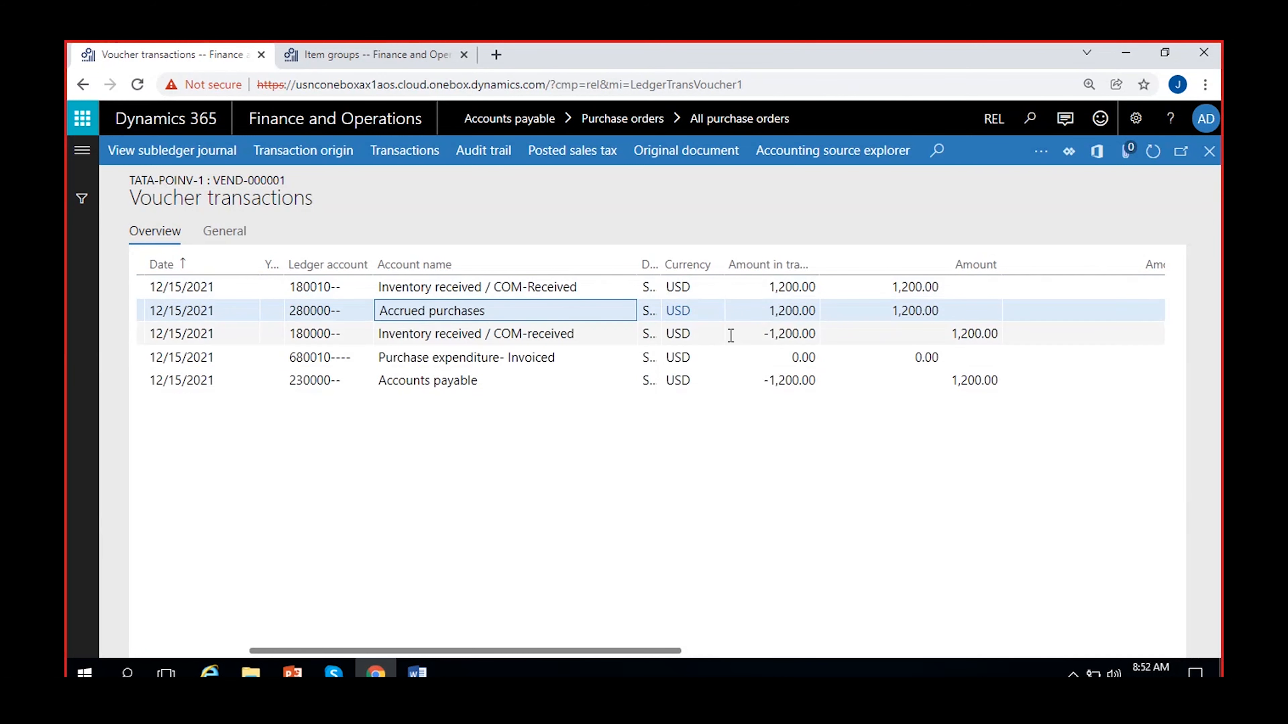
{"action": "left_click", "coordinate": [759, 310]}
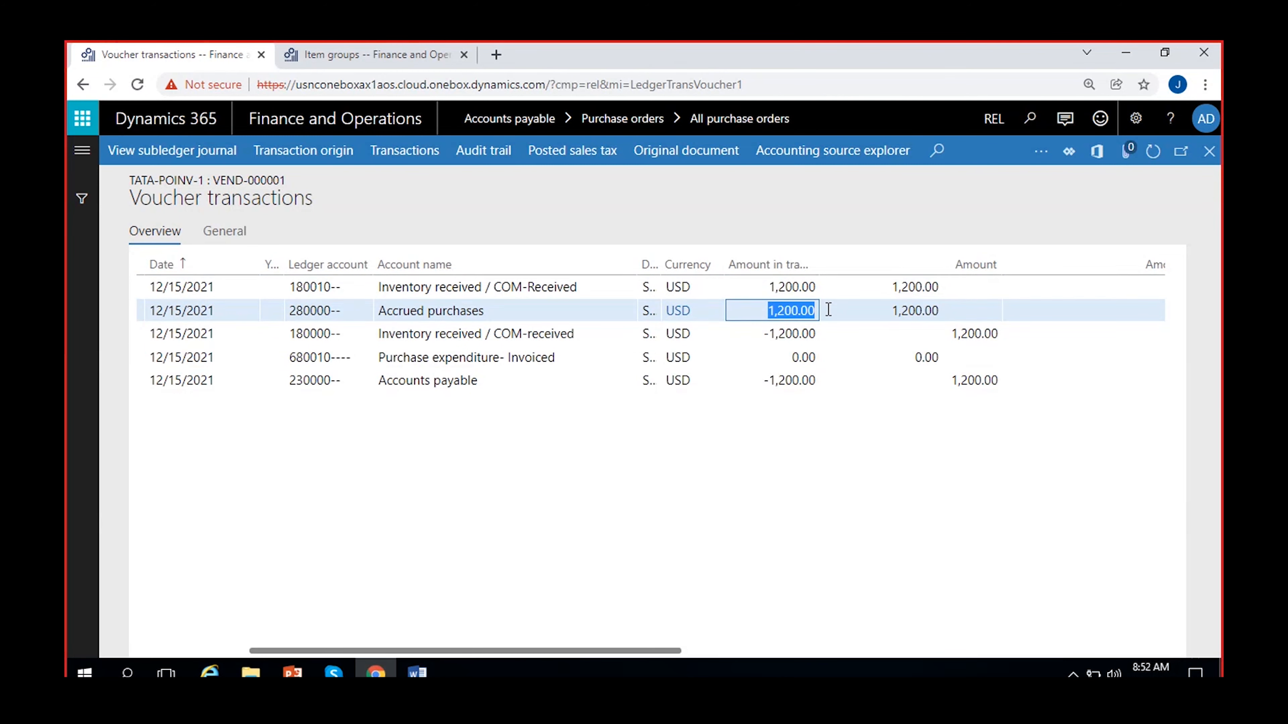
Step: Switch to the Word notes and add the amount 1200 to the accrued purchase CR and inventory received DR entries
{"action": "left_click", "coordinate": [417, 673]}
{"action": "scroll", "coordinate": [441, 507], "scroll_direction": "down", "scroll_amount": 1}
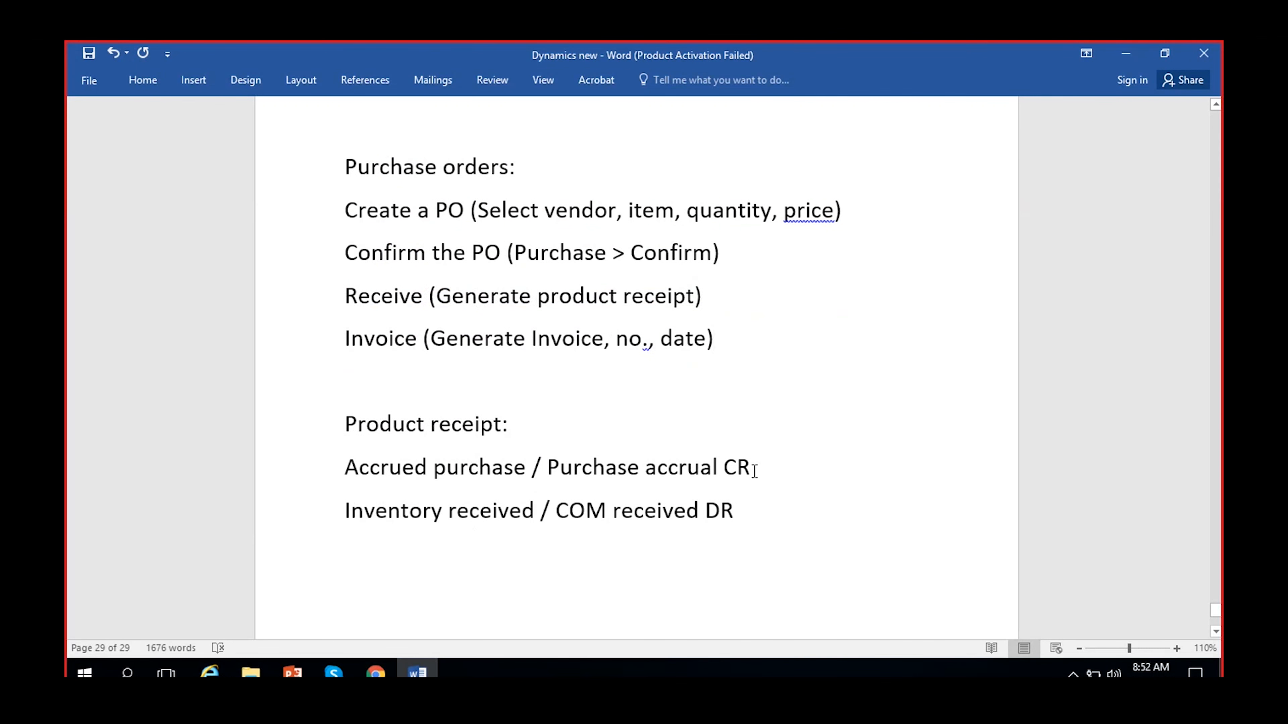
{"action": "left_click", "coordinate": [781, 467]}
{"action": "type", "text": "1200"}
{"action": "left_click", "coordinate": [789, 512]}
{"action": "type", "text": "1200"}
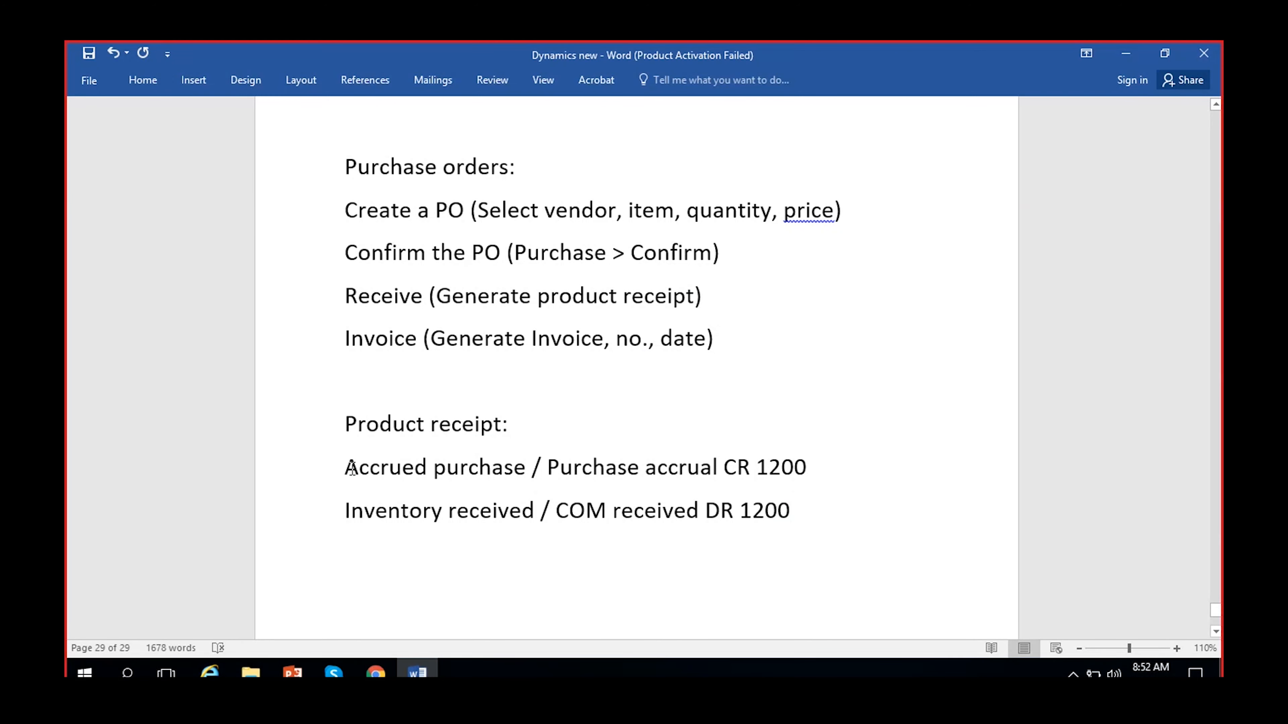
Step: Compare the invoice voucher with the two product receipt entries in the Word notes
{"action": "key", "text": "alt+Tab"}
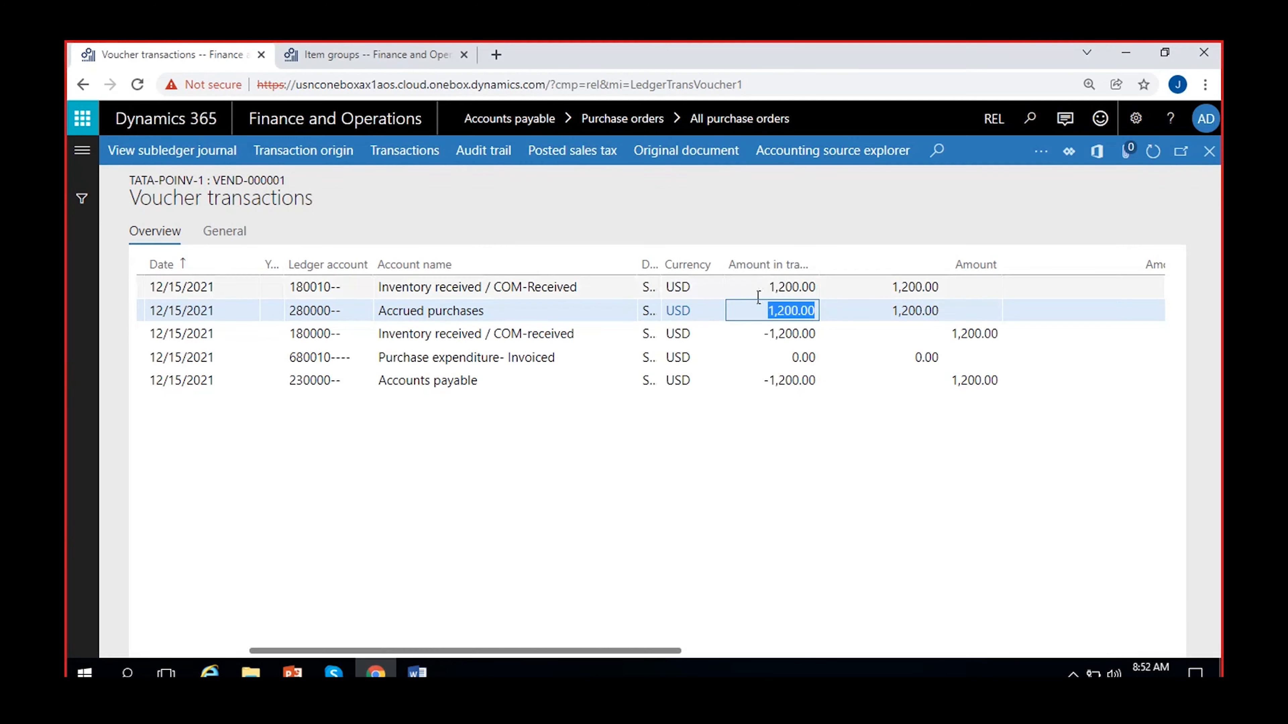
{"action": "key", "text": "alt+Tab"}
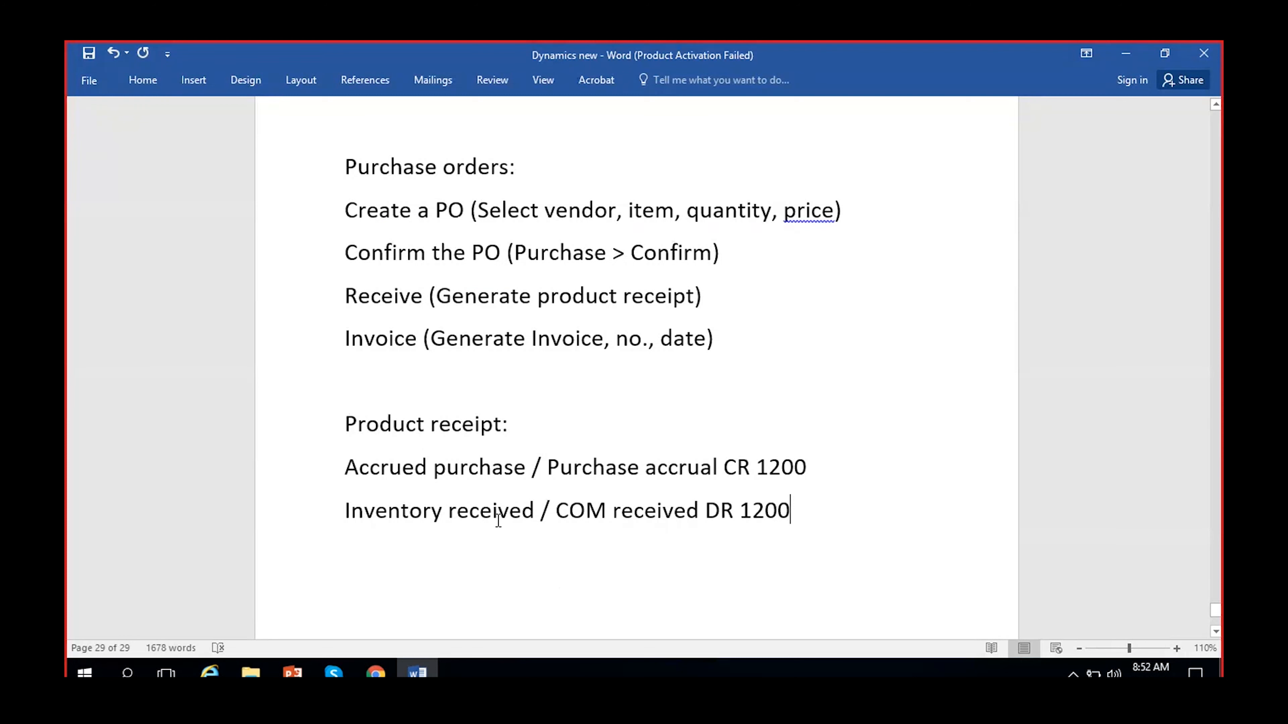
{"action": "left_click_drag", "start_coordinate": [346, 467], "coordinate": [770, 452]}
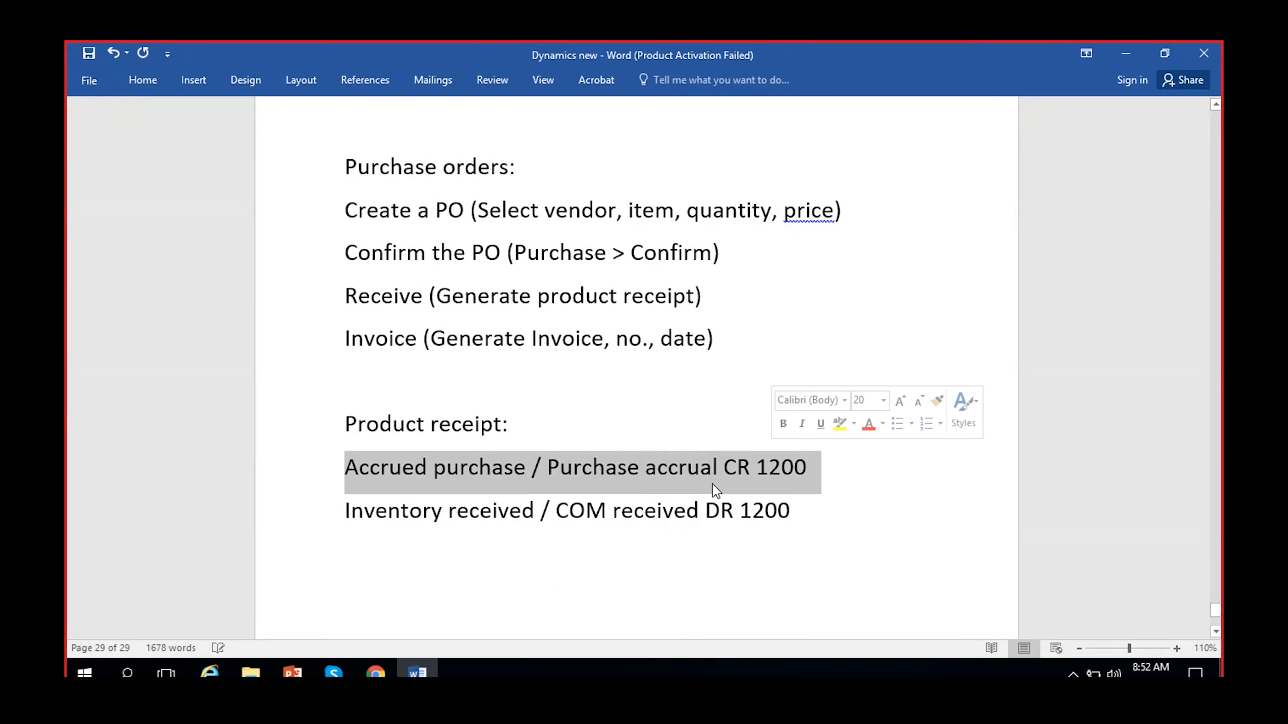
{"action": "left_click_drag", "start_coordinate": [346, 510], "coordinate": [782, 511]}
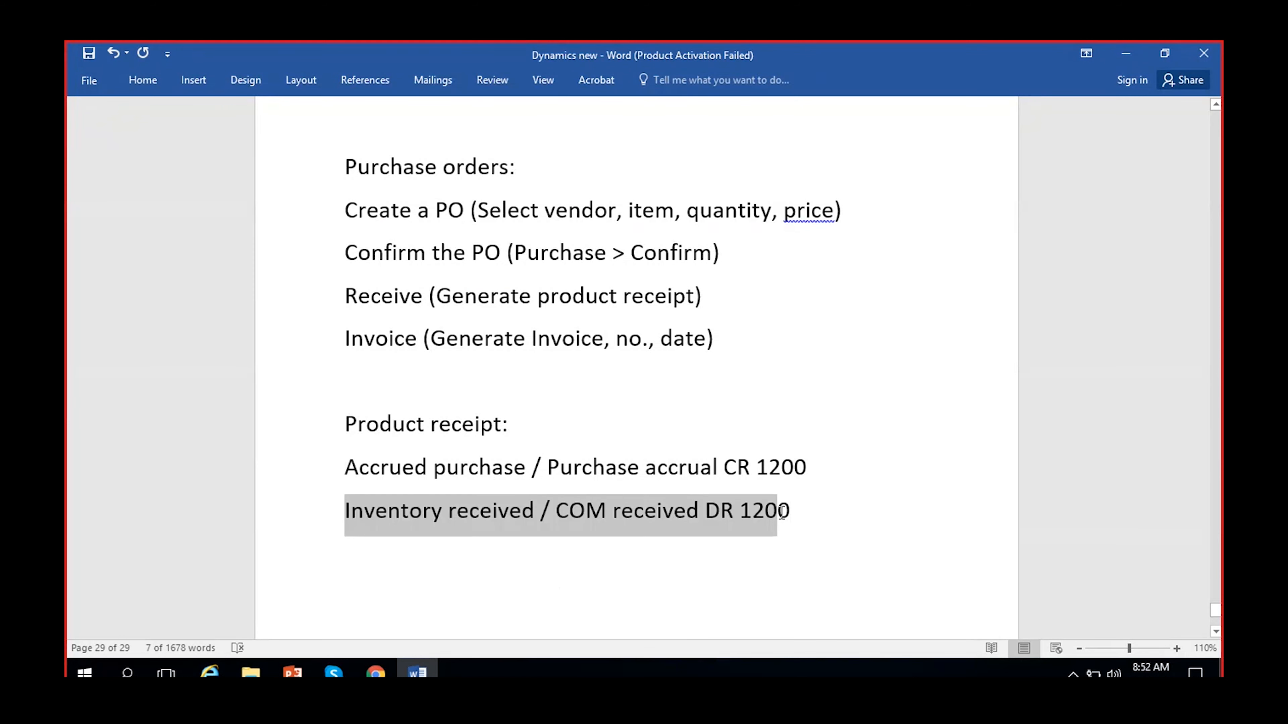
Step: Switch back to the voucher in Chrome and check the account names and amounts of the accrued purchases and 180000 inventory received lines
{"action": "left_click", "coordinate": [375, 672]}
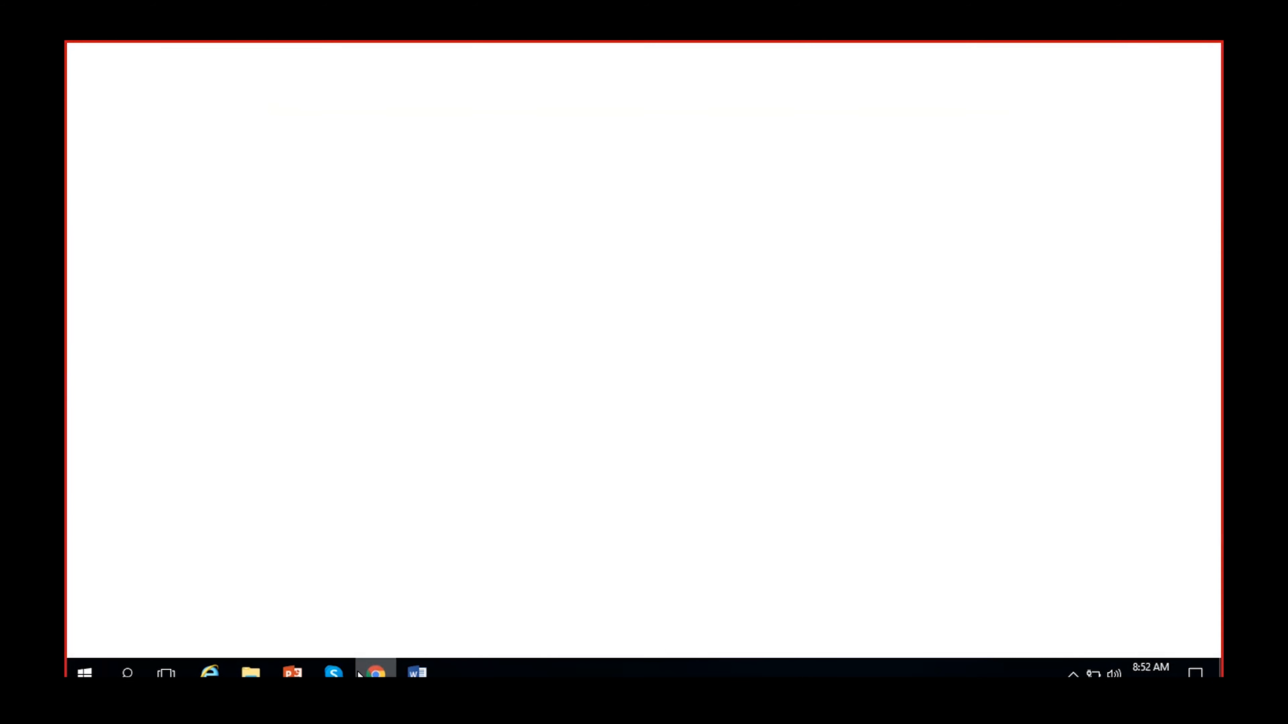
{"action": "left_click_drag", "start_coordinate": [494, 311], "coordinate": [370, 323]}
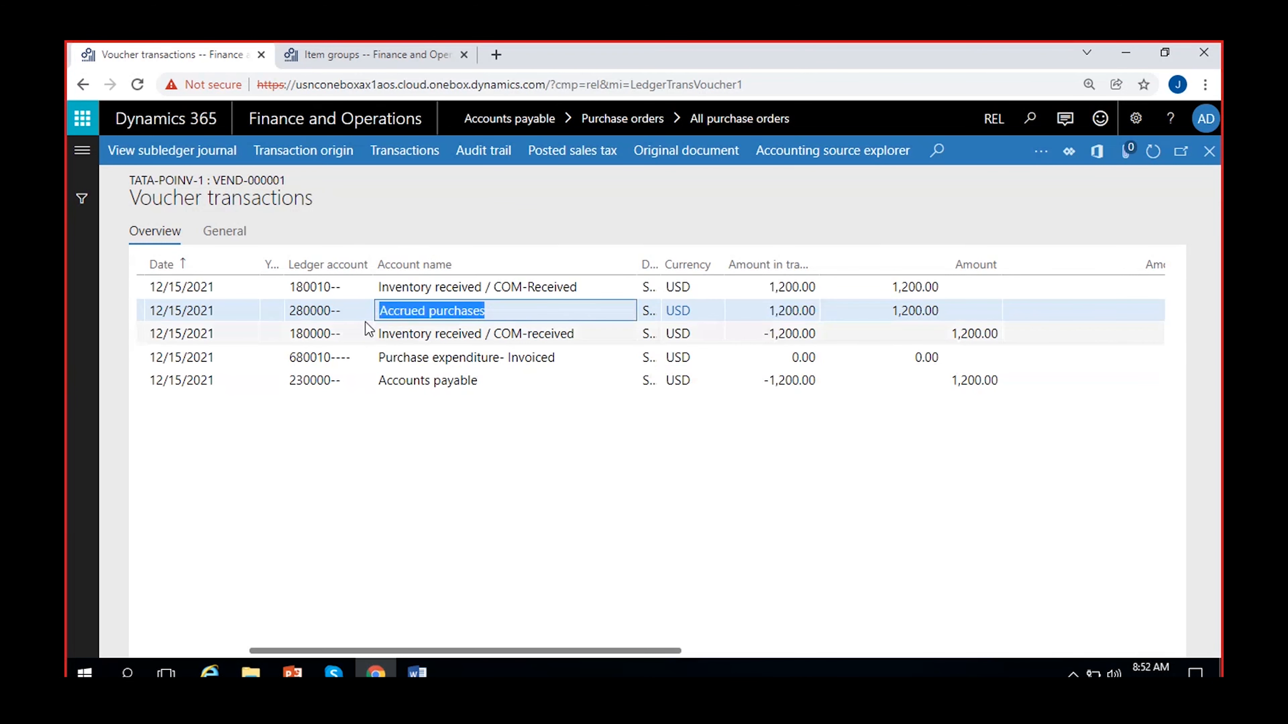
{"action": "left_click", "coordinate": [767, 310]}
{"action": "left_click_drag", "start_coordinate": [768, 311], "coordinate": [813, 312]}
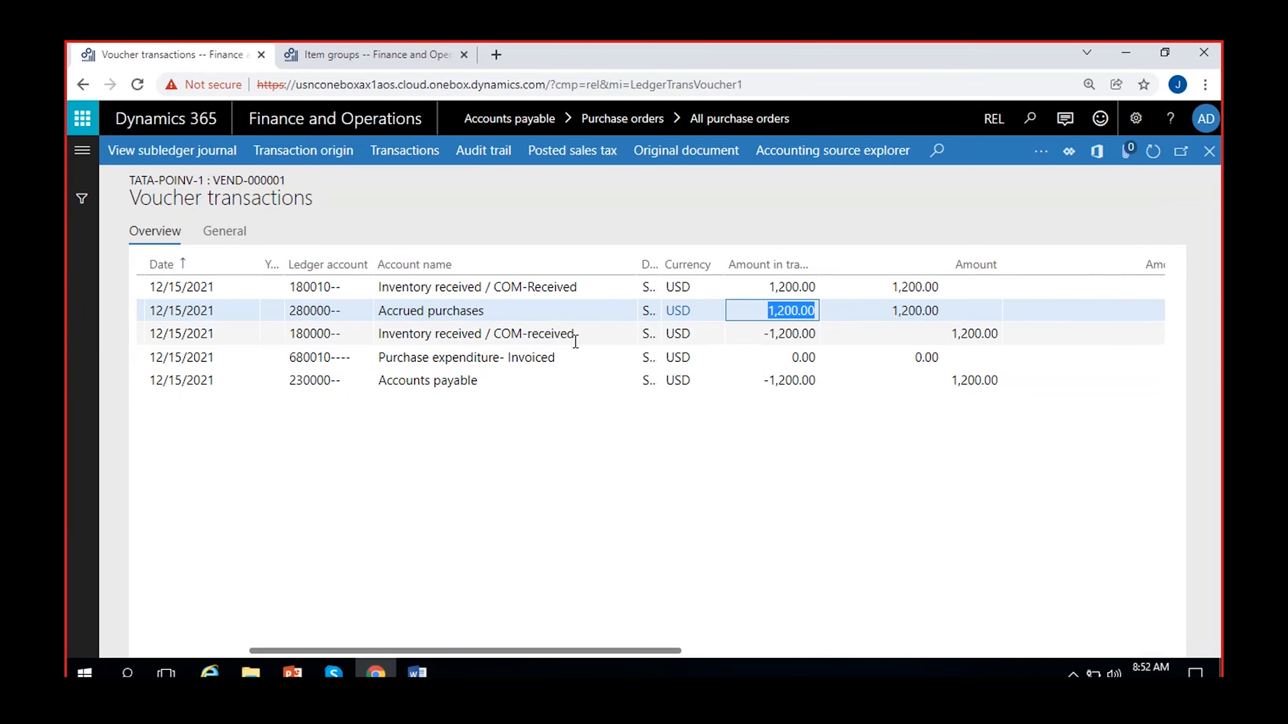
{"action": "left_click_drag", "start_coordinate": [583, 333], "coordinate": [374, 338]}
{"action": "left_click_drag", "start_coordinate": [763, 335], "coordinate": [816, 333]}
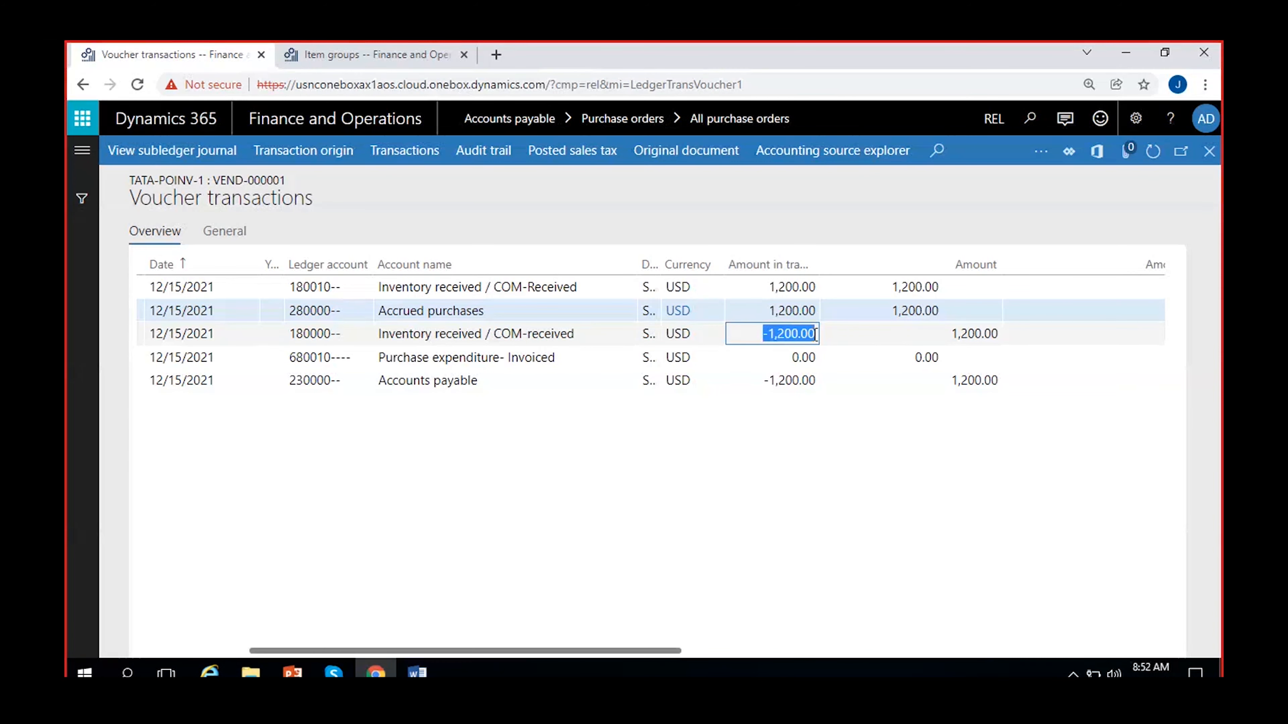
Step: Compare the accrued purchases line with the 180000 inventory received line as offsetting entries, checking the transaction amount of each
{"action": "left_click", "coordinate": [486, 312]}
{"action": "left_click", "coordinate": [483, 336]}
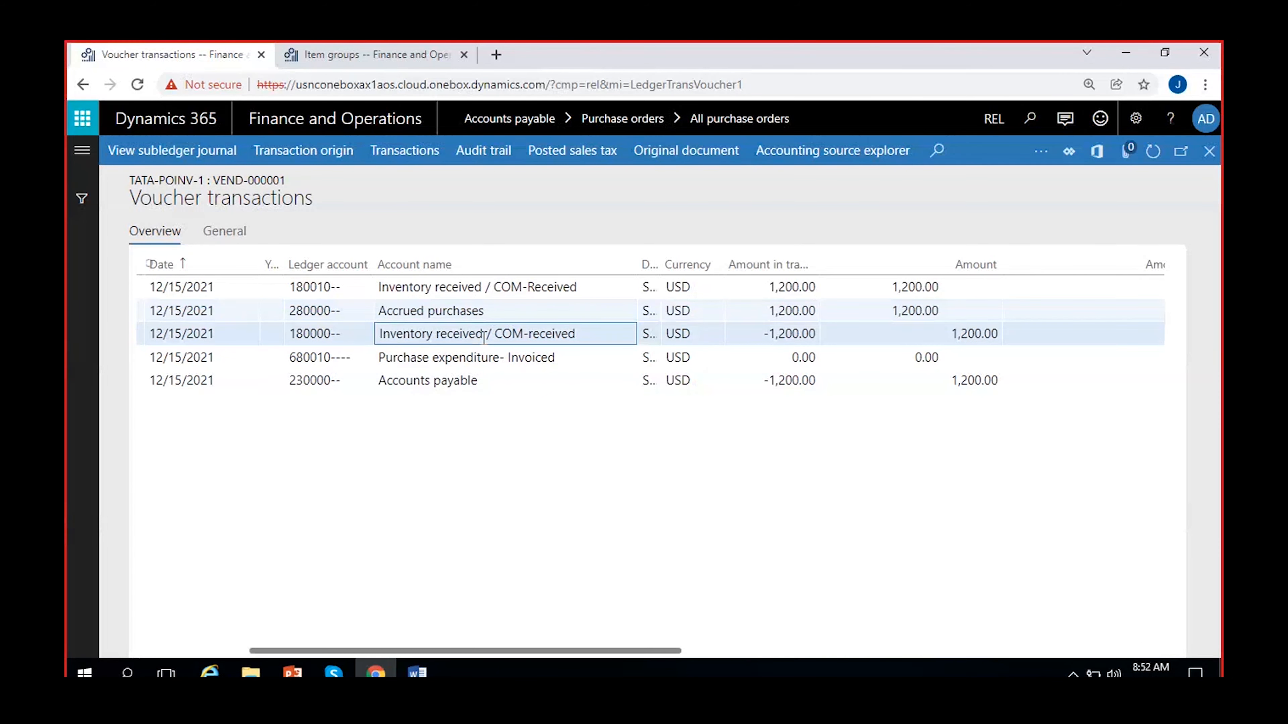
{"action": "left_click", "coordinate": [459, 313]}
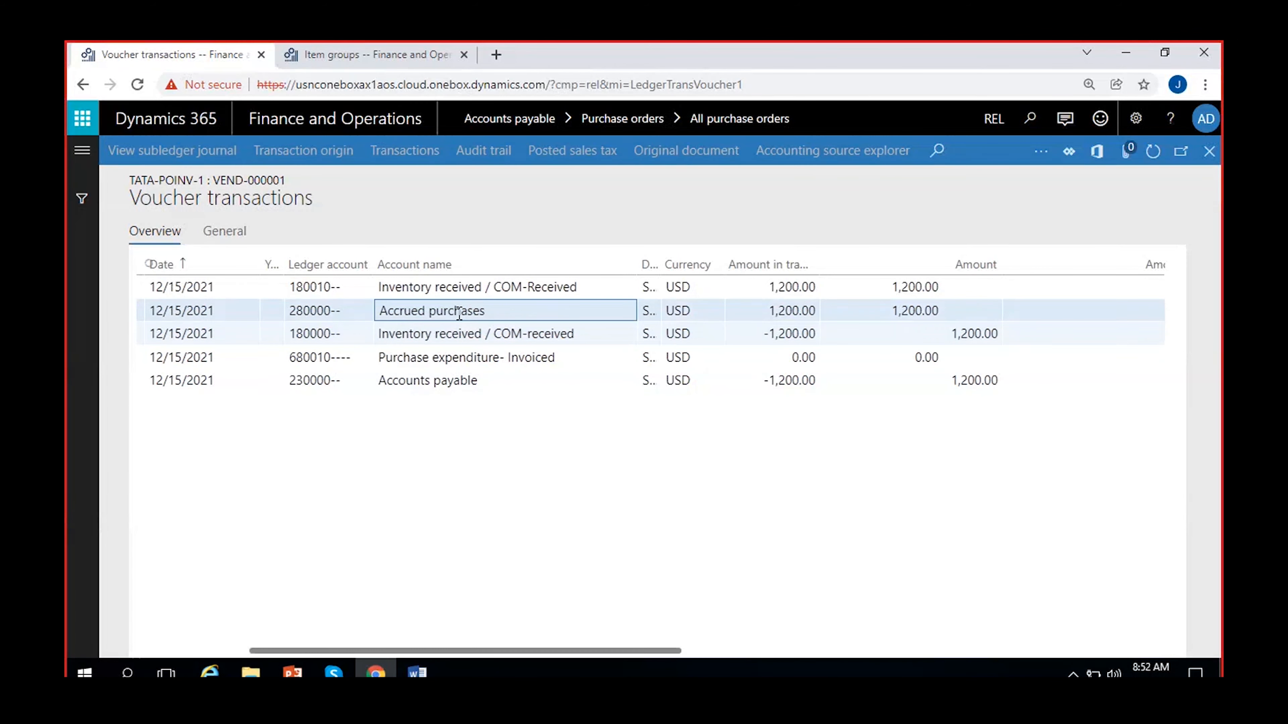
{"action": "left_click", "coordinate": [489, 333]}
{"action": "left_click", "coordinate": [489, 312]}
{"action": "left_click", "coordinate": [759, 310]}
{"action": "left_click", "coordinate": [567, 332]}
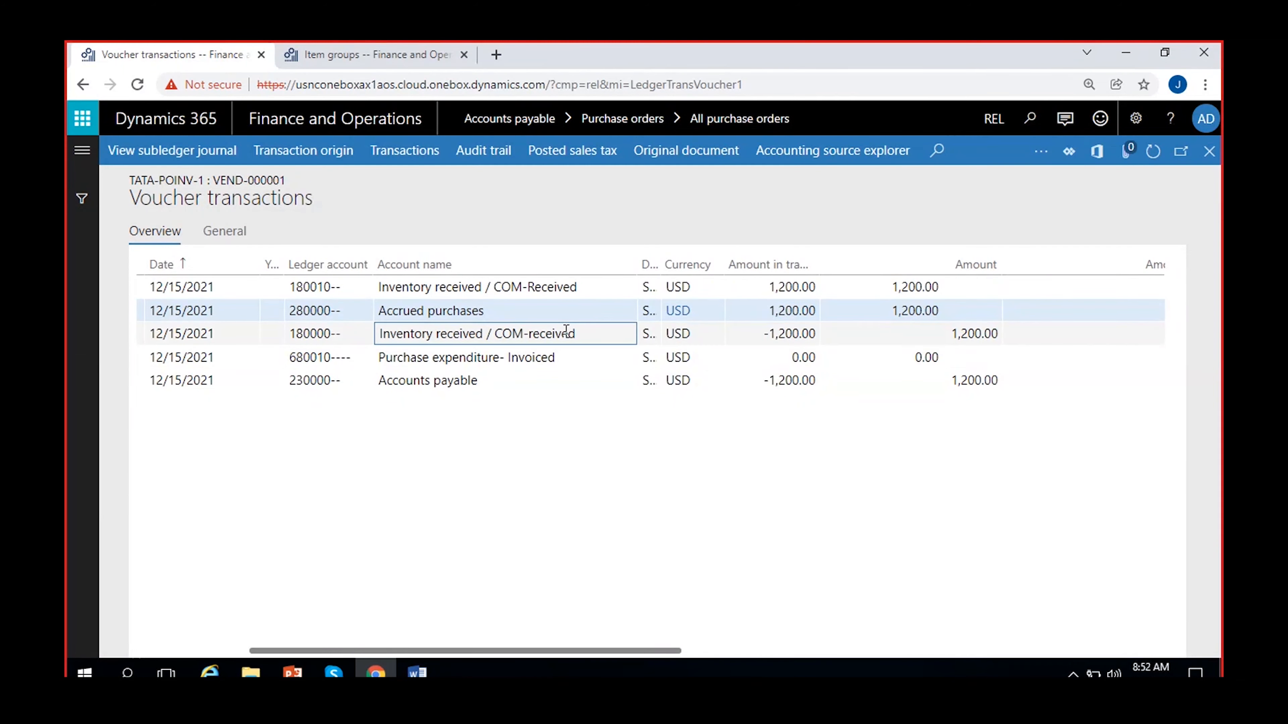
{"action": "left_click", "coordinate": [761, 334]}
{"action": "left_click_drag", "start_coordinate": [761, 333], "coordinate": [839, 336]}
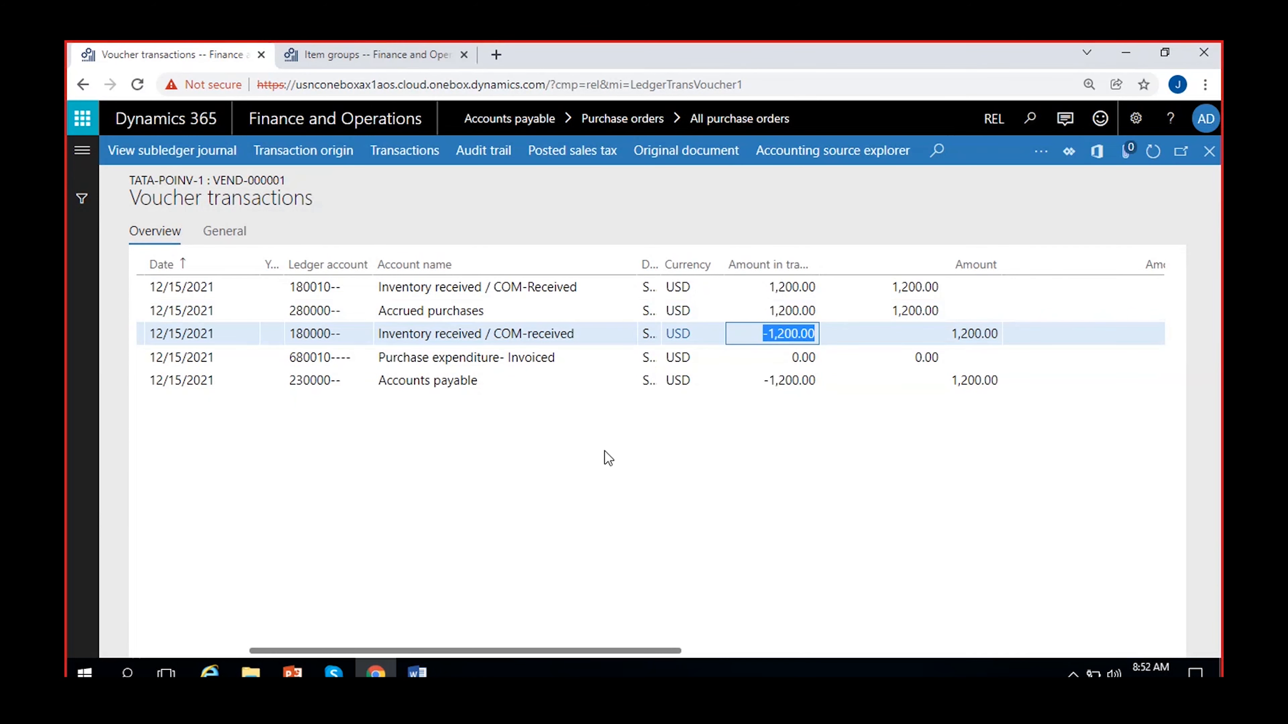
Step: Check the account name and transaction amount of the accounts payable line on the invoice voucher
{"action": "left_click", "coordinate": [486, 381]}
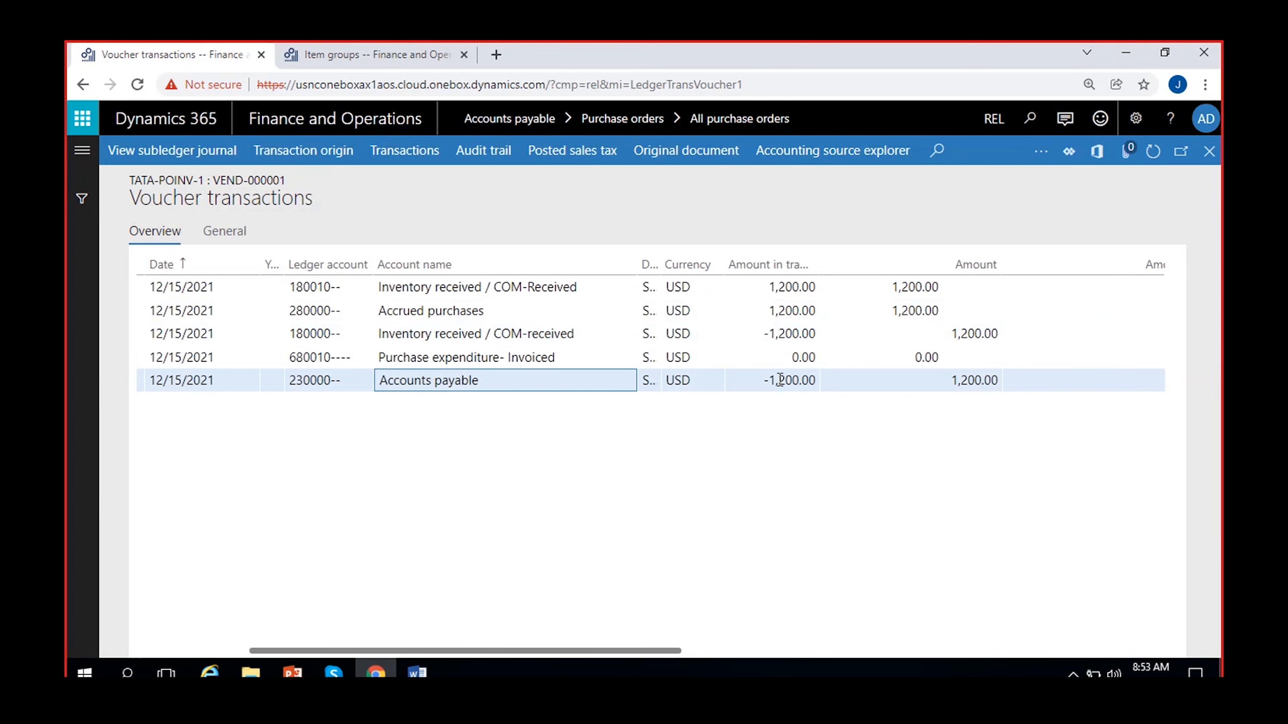
{"action": "left_click_drag", "start_coordinate": [761, 380], "coordinate": [842, 381]}
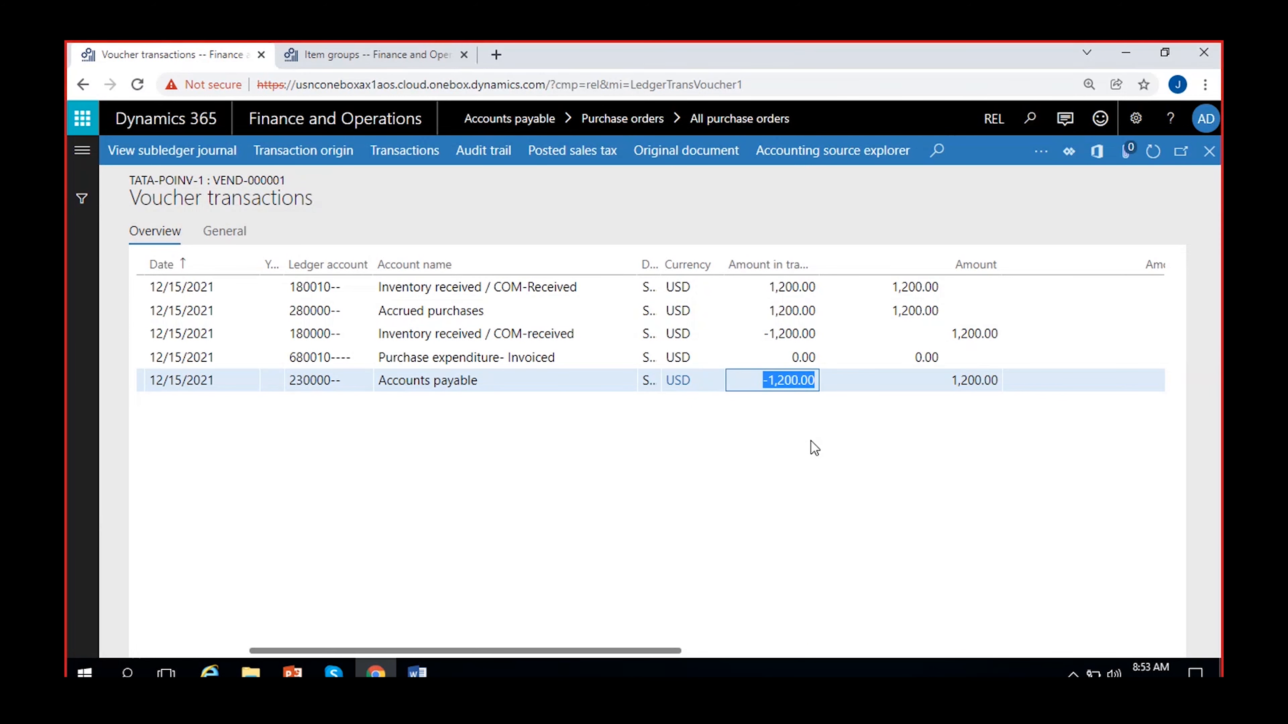
{"action": "left_click", "coordinate": [504, 385]}
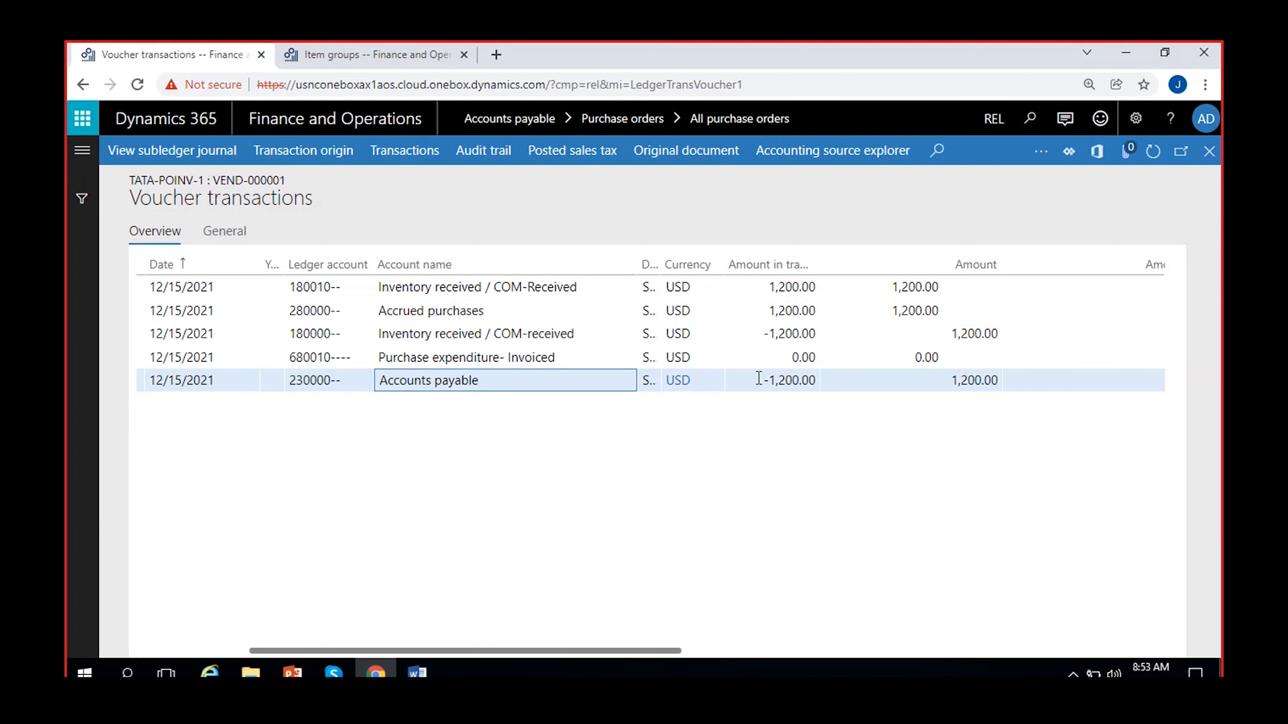
{"action": "left_click_drag", "start_coordinate": [758, 378], "coordinate": [856, 382]}
Step: Check the posting types of the 180010 inventory received, accrued purchases and 180000 inventory received voucher lines
{"action": "left_click", "coordinate": [504, 287]}
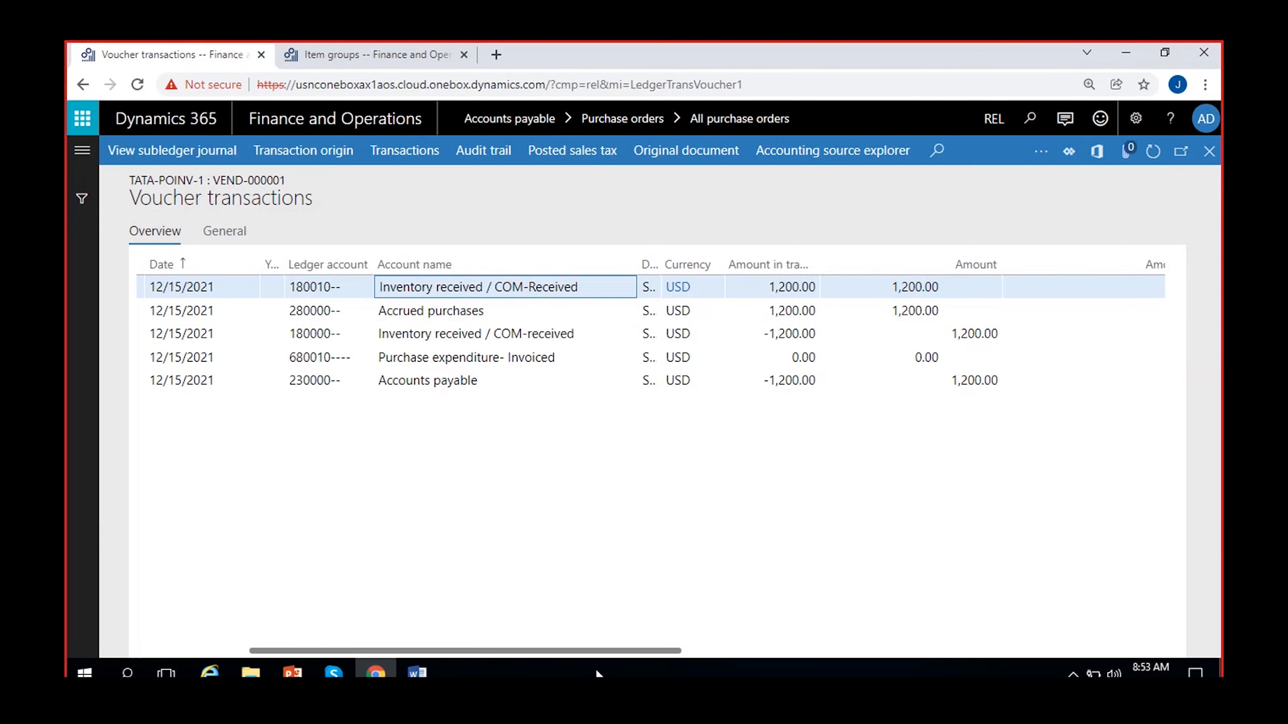
{"action": "left_click_drag", "start_coordinate": [594, 651], "coordinate": [842, 651]}
{"action": "left_click", "coordinate": [862, 287]}
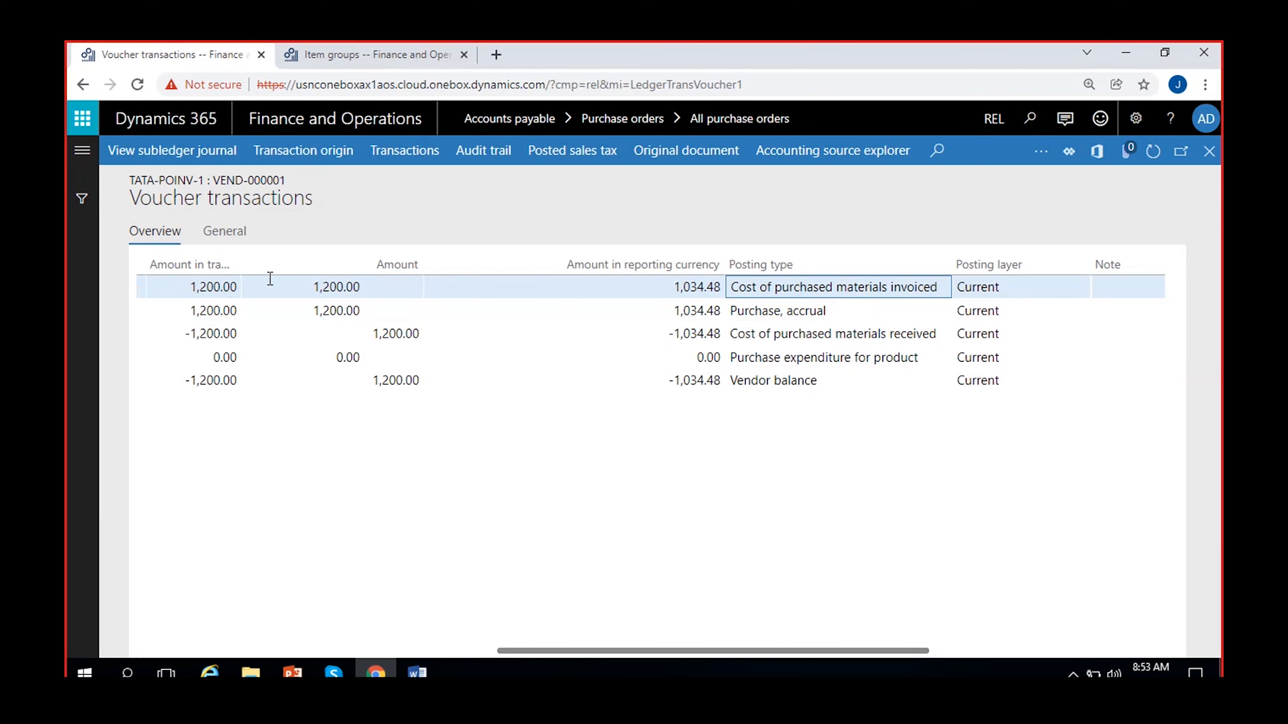
{"action": "left_click", "coordinate": [781, 310]}
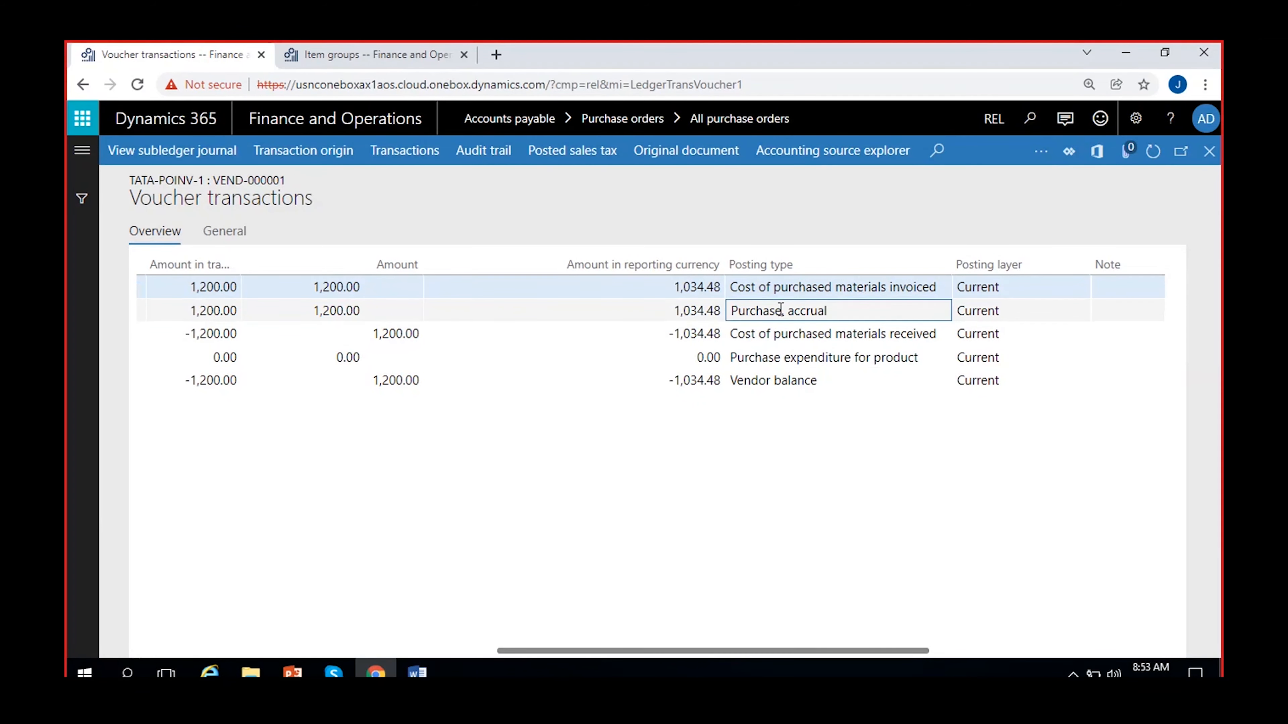
{"action": "left_click", "coordinate": [776, 335]}
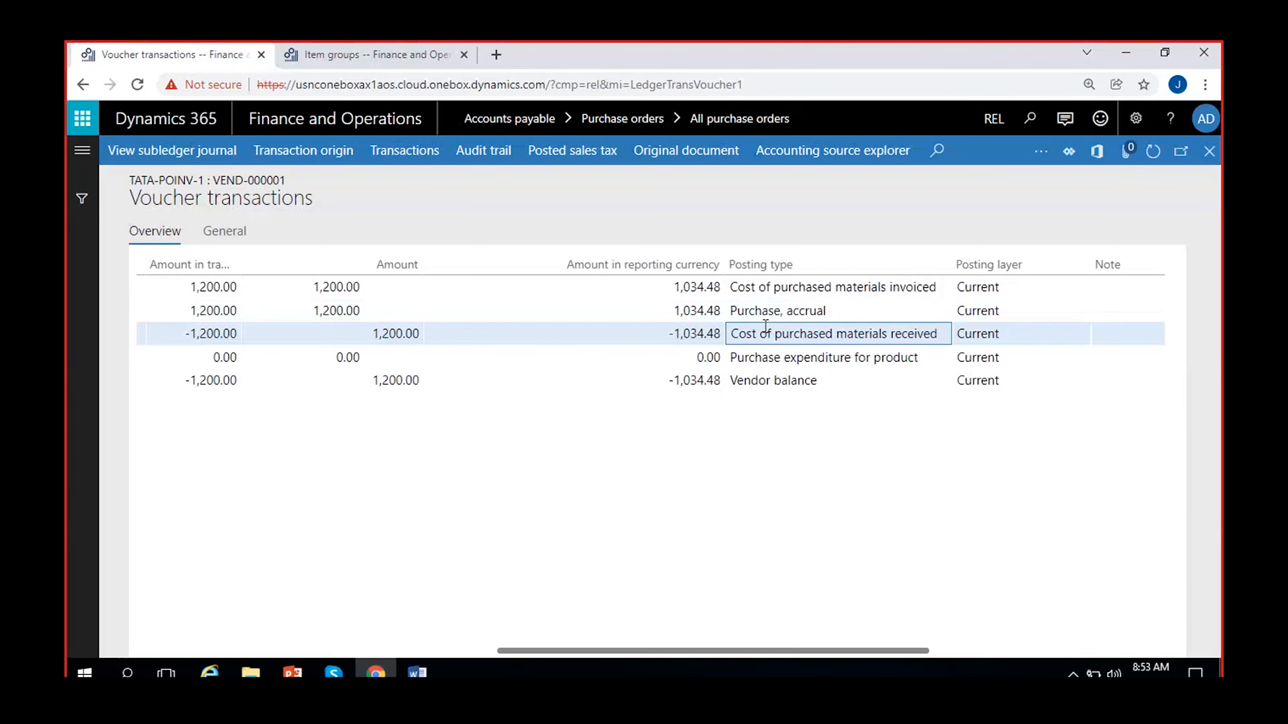
Step: Compare these voucher lines with the two product receipt entries in the Word notes, returning to Chrome
{"action": "left_click", "coordinate": [417, 673]}
{"action": "left_click_drag", "start_coordinate": [811, 511], "coordinate": [396, 493]}
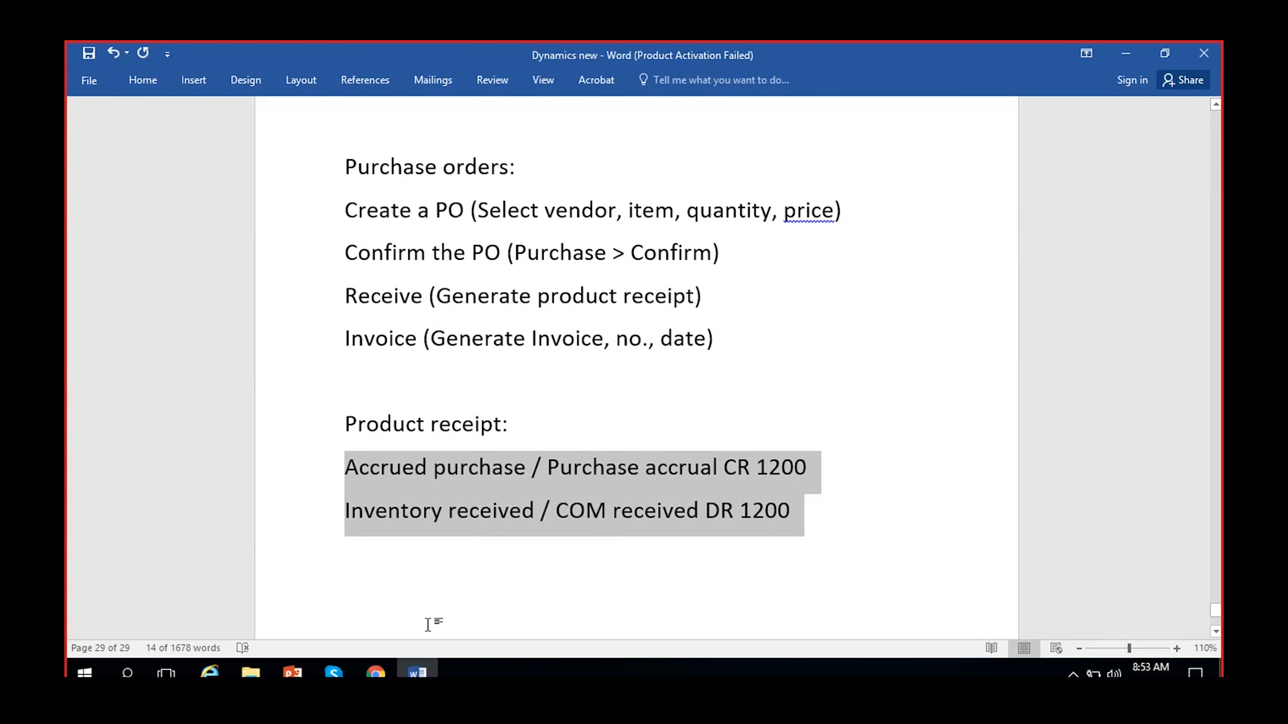
{"action": "left_click", "coordinate": [376, 673]}
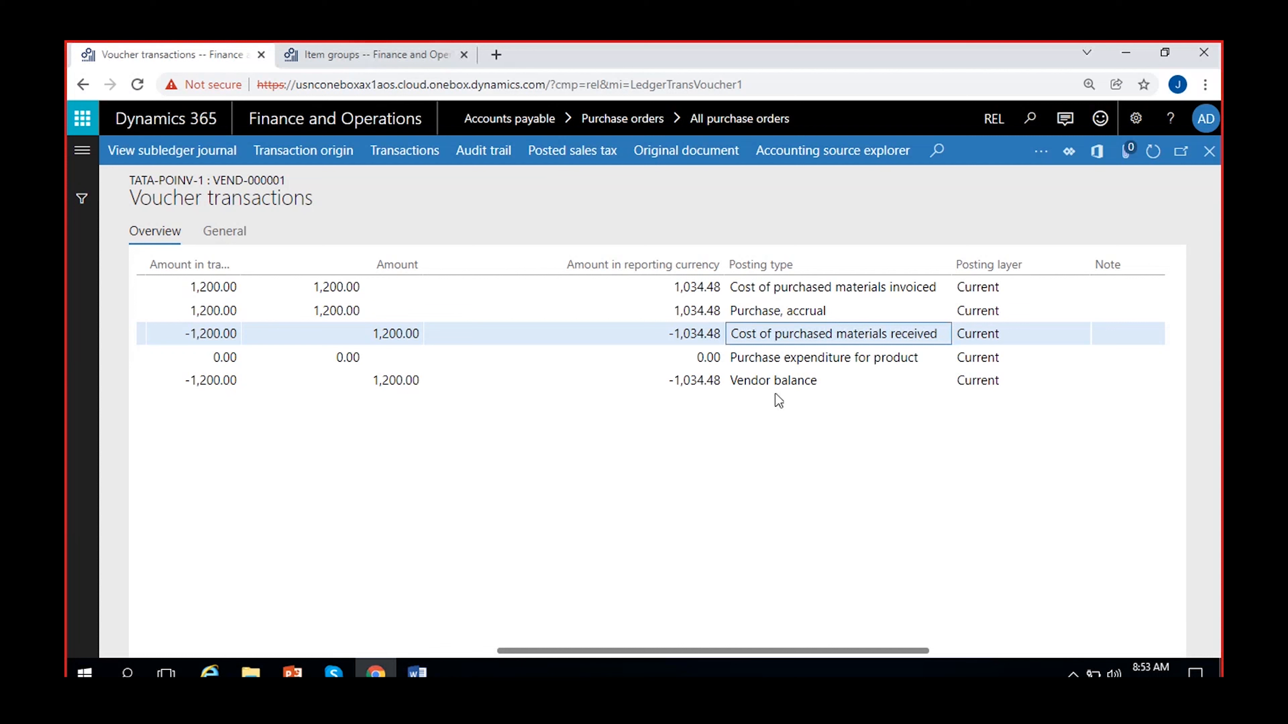
Step: Check the posting type of the accounts payable line against that of the 180010 inventory line
{"action": "left_click", "coordinate": [811, 384]}
{"action": "left_click_drag", "start_coordinate": [841, 384], "coordinate": [730, 380]}
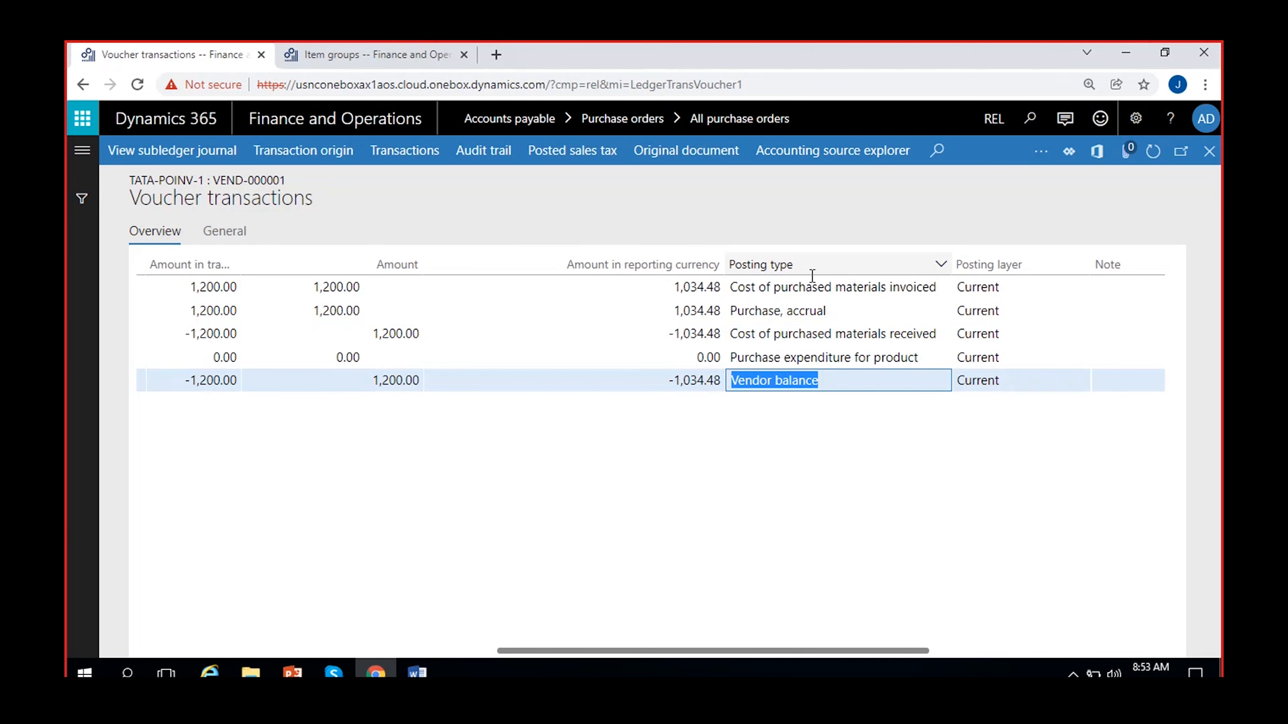
{"action": "left_click", "coordinate": [818, 287]}
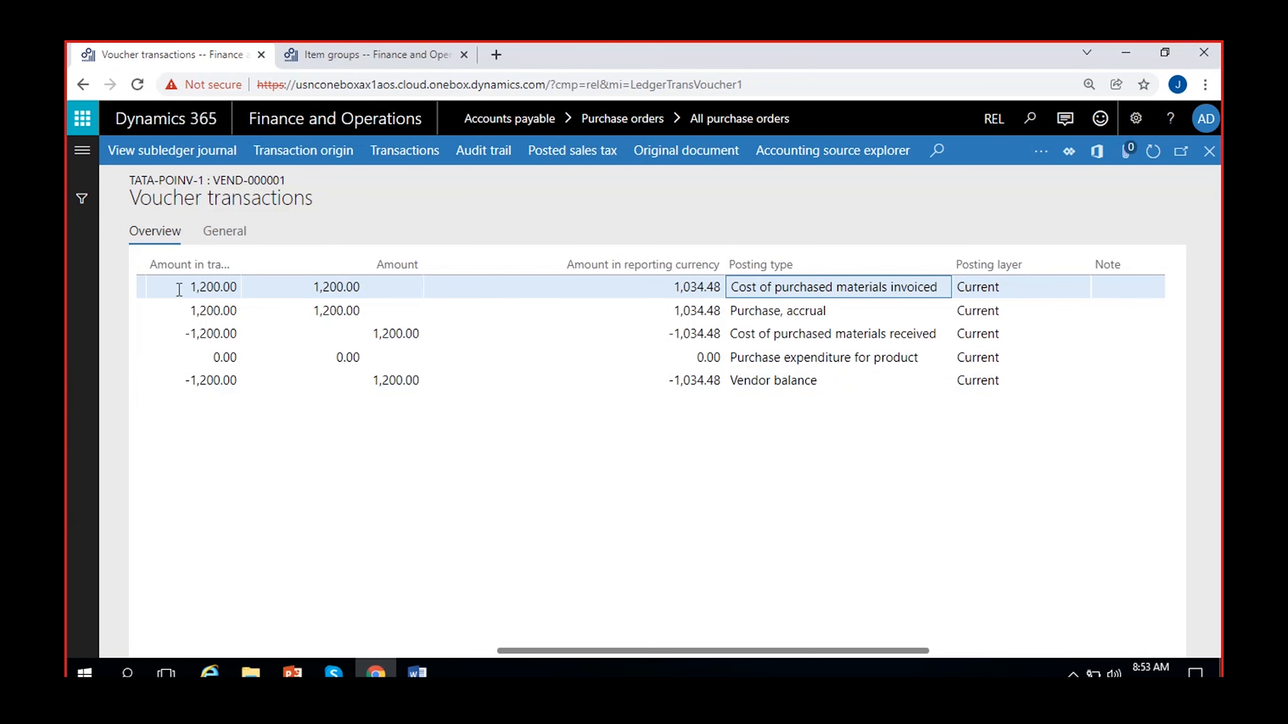
Step: Switch to the Word notes and add an underlined heading "Invoice entry:" below the product receipt entries
{"action": "left_click", "coordinate": [408, 672]}
{"action": "left_click", "coordinate": [733, 555]}
{"action": "scroll", "coordinate": [236, 500], "scroll_direction": "down", "scroll_amount": 3}
{"action": "key", "text": "Return"}
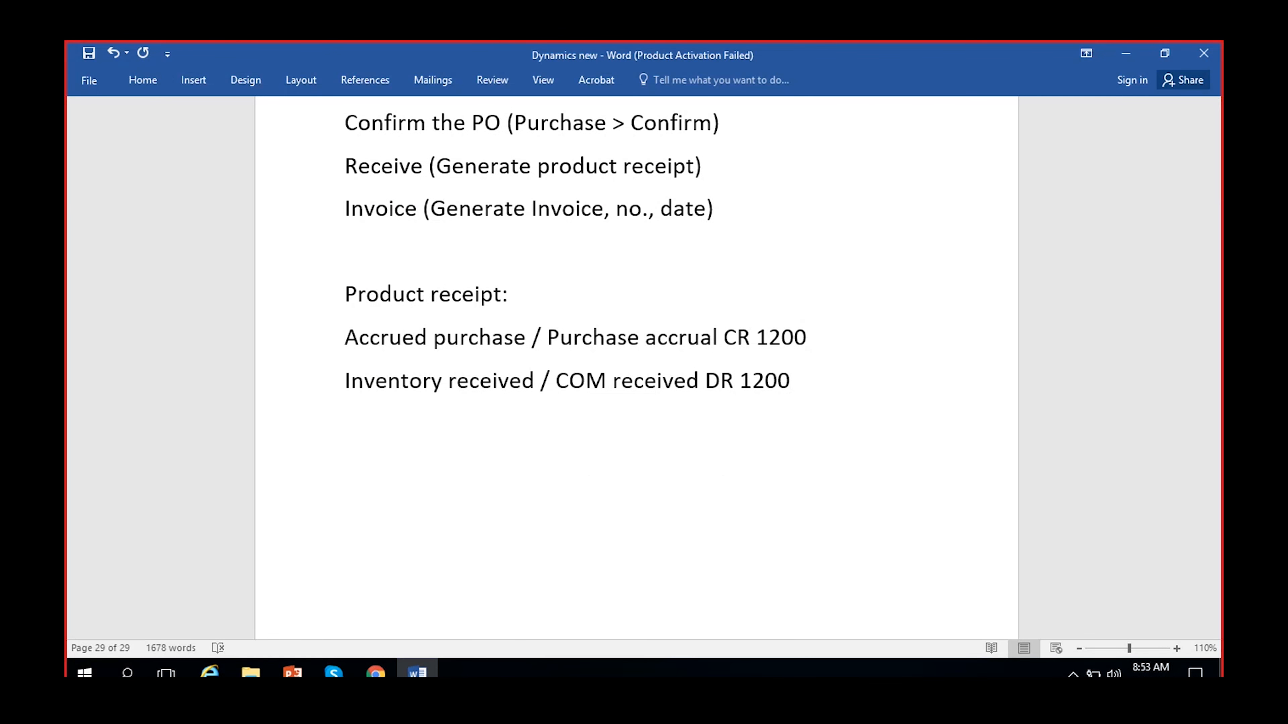
{"action": "key", "text": "BackSpace"}
{"action": "type", "text": "Invoice eb"}
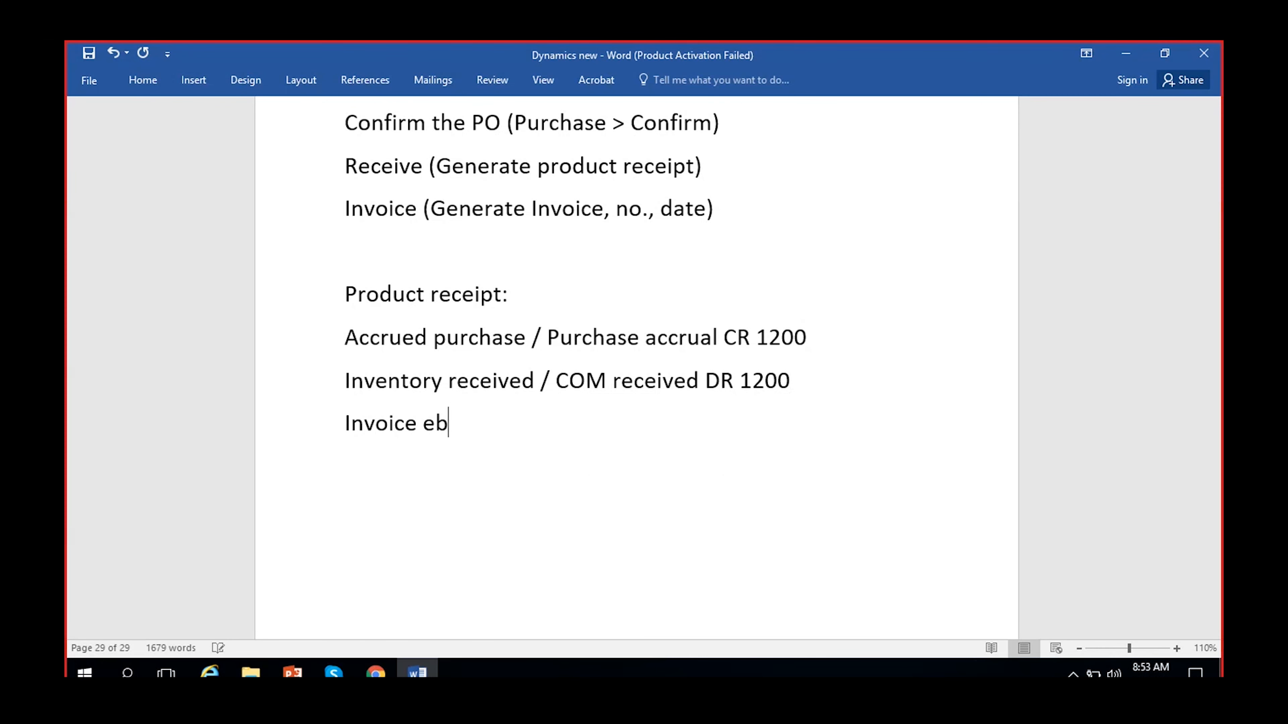
{"action": "type", "text": "try<"}
{"action": "key", "text": "BackSpace"}
{"action": "type", "text": ":"}
{"action": "left_click", "coordinate": [448, 424]}
{"action": "key", "text": "BackSpace"}
{"action": "type", "text": "ntry:"}
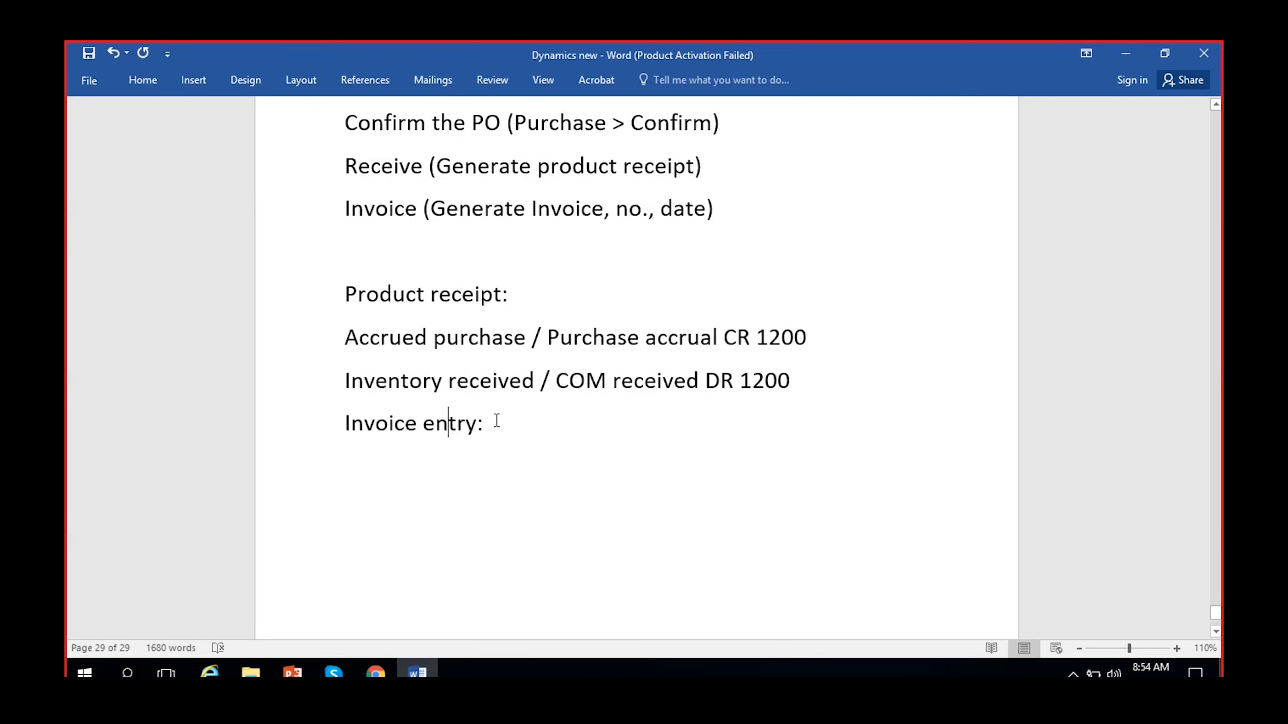
{"action": "left_click_drag", "start_coordinate": [497, 421], "coordinate": [348, 423]}
{"action": "key", "text": "ctrl+u"}
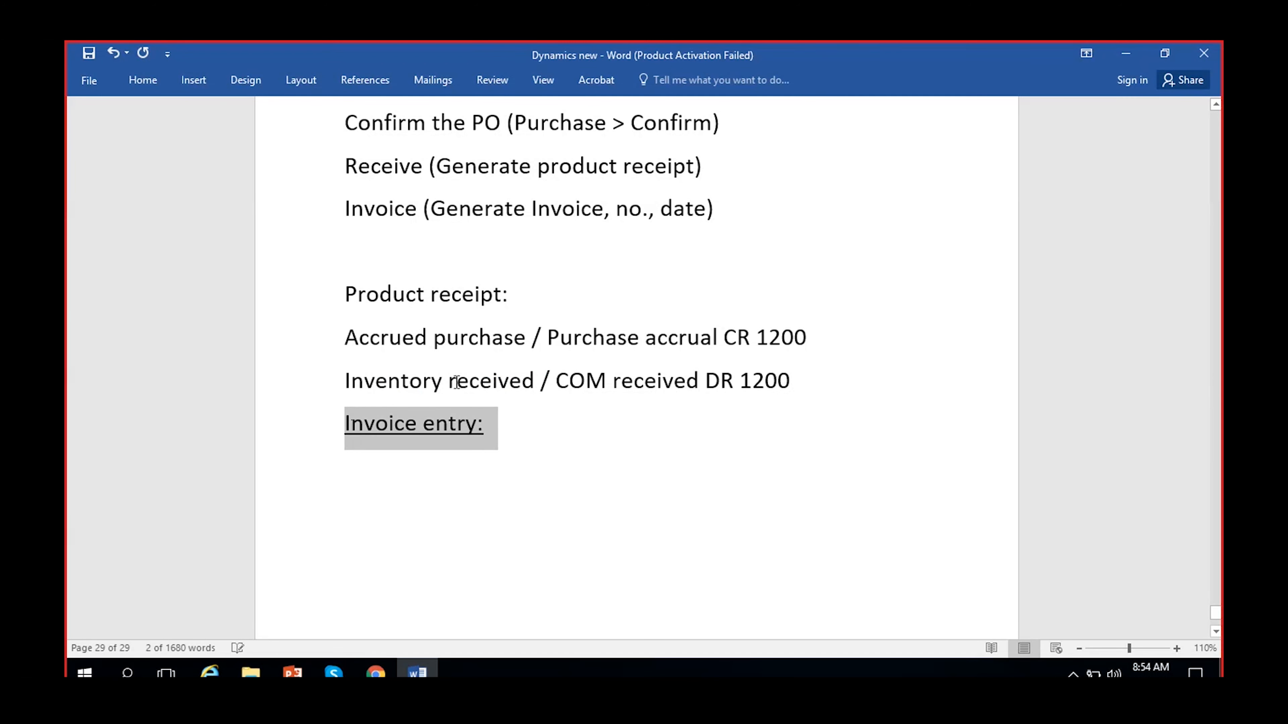
Step: Start a line beginning with "A" under the Invoice entry heading and select the two product receipt entries
{"action": "left_click", "coordinate": [515, 432]}
{"action": "key", "text": "Return"}
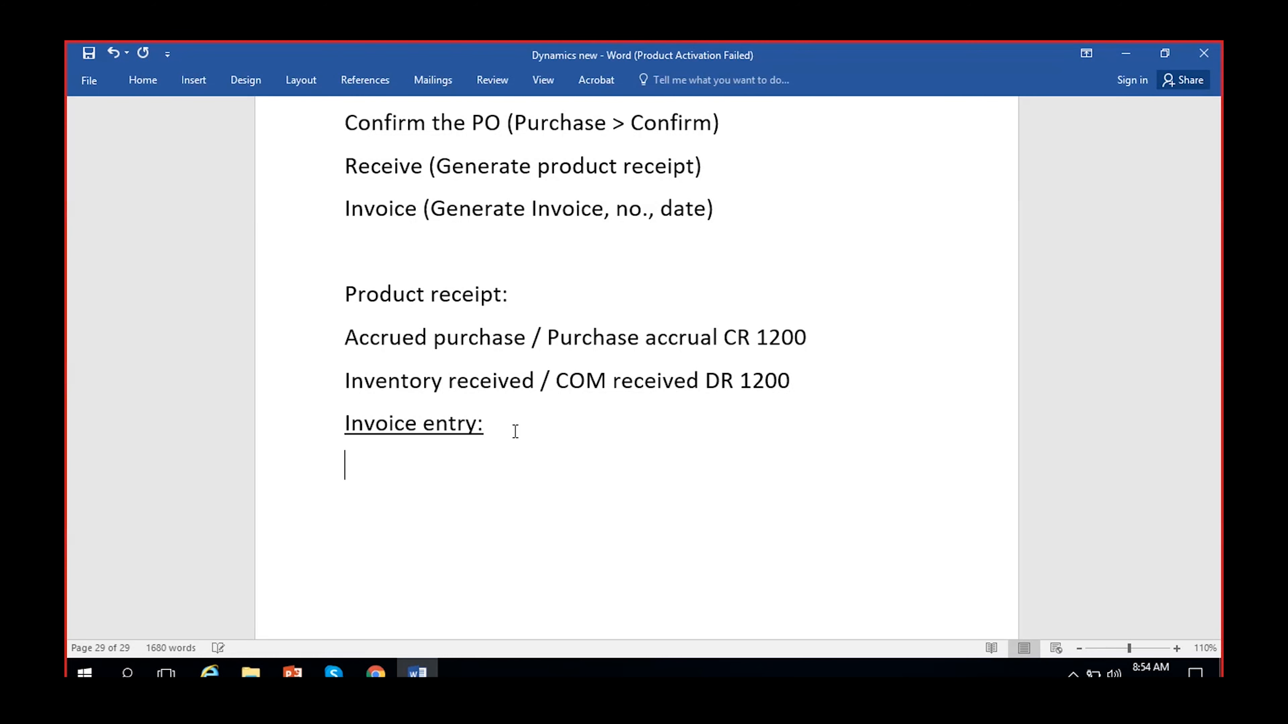
{"action": "type", "text": "A"}
{"action": "left_click_drag", "start_coordinate": [790, 381], "coordinate": [329, 361]}
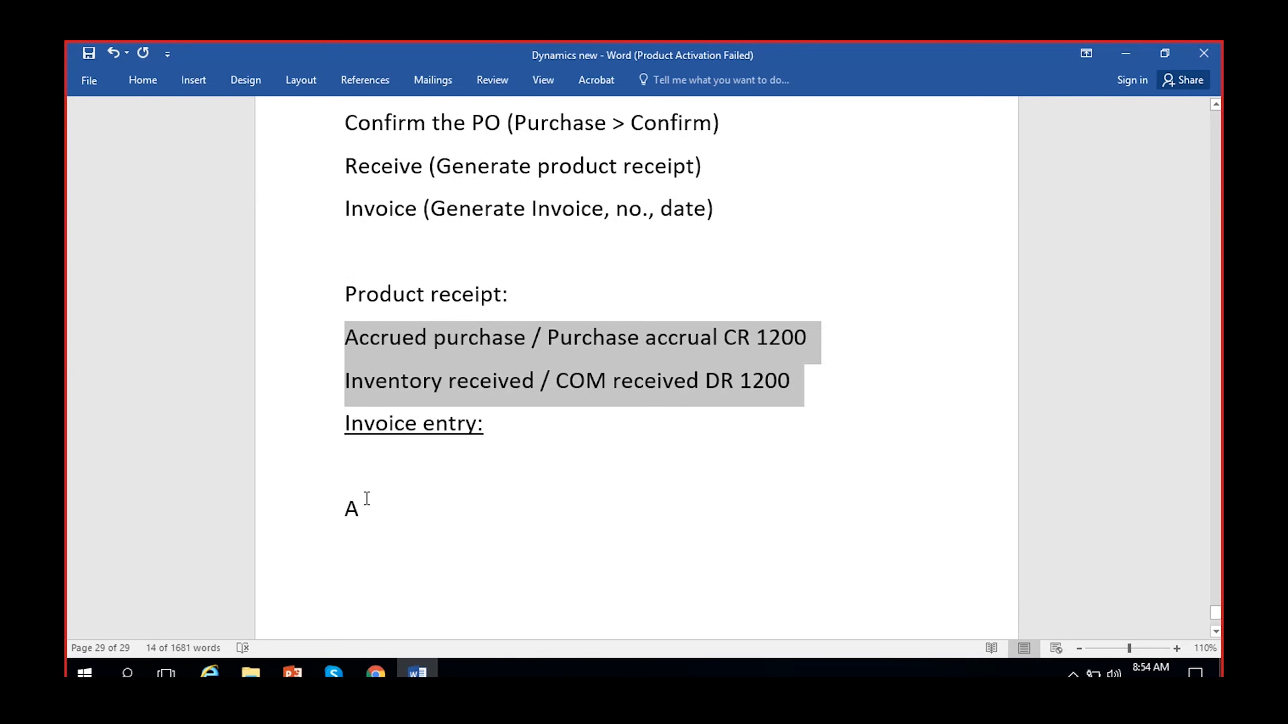
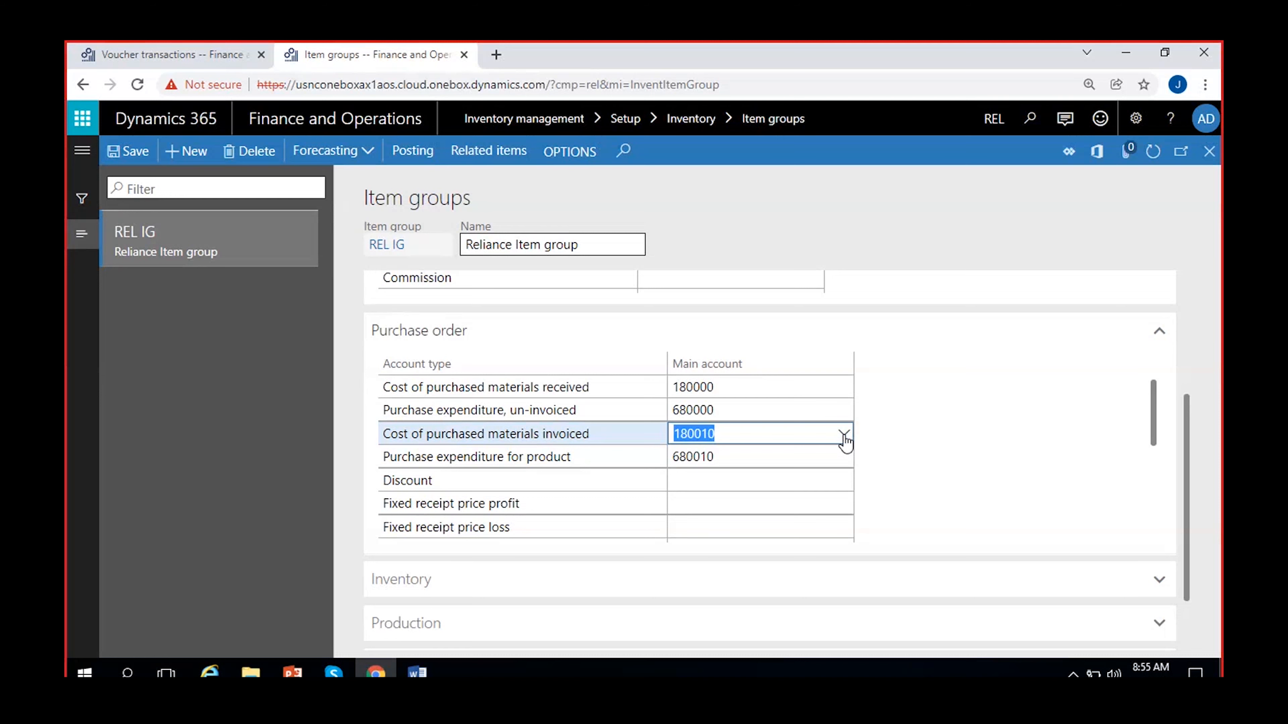
Step: Open the main account details of 180010 from the item group's cost of purchased materials invoiced row
{"action": "left_click", "coordinate": [844, 437]}
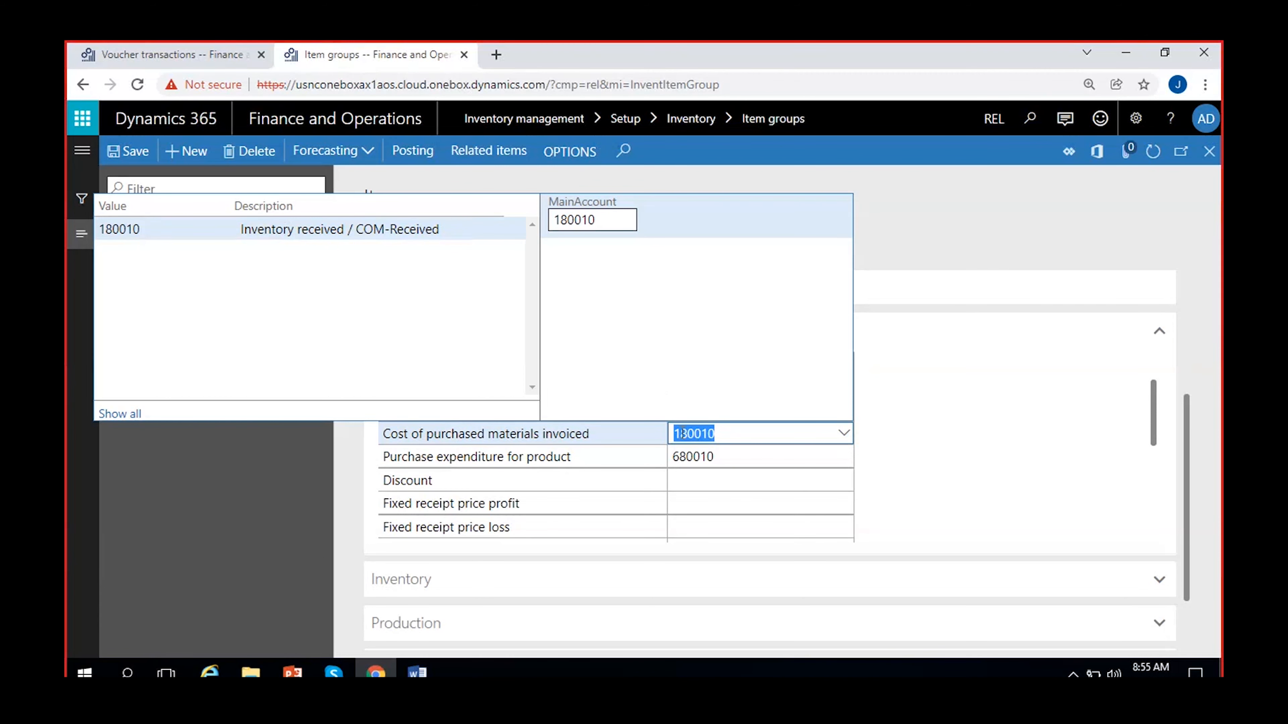
{"action": "left_click", "coordinate": [844, 436]}
{"action": "right_click", "coordinate": [843, 439]}
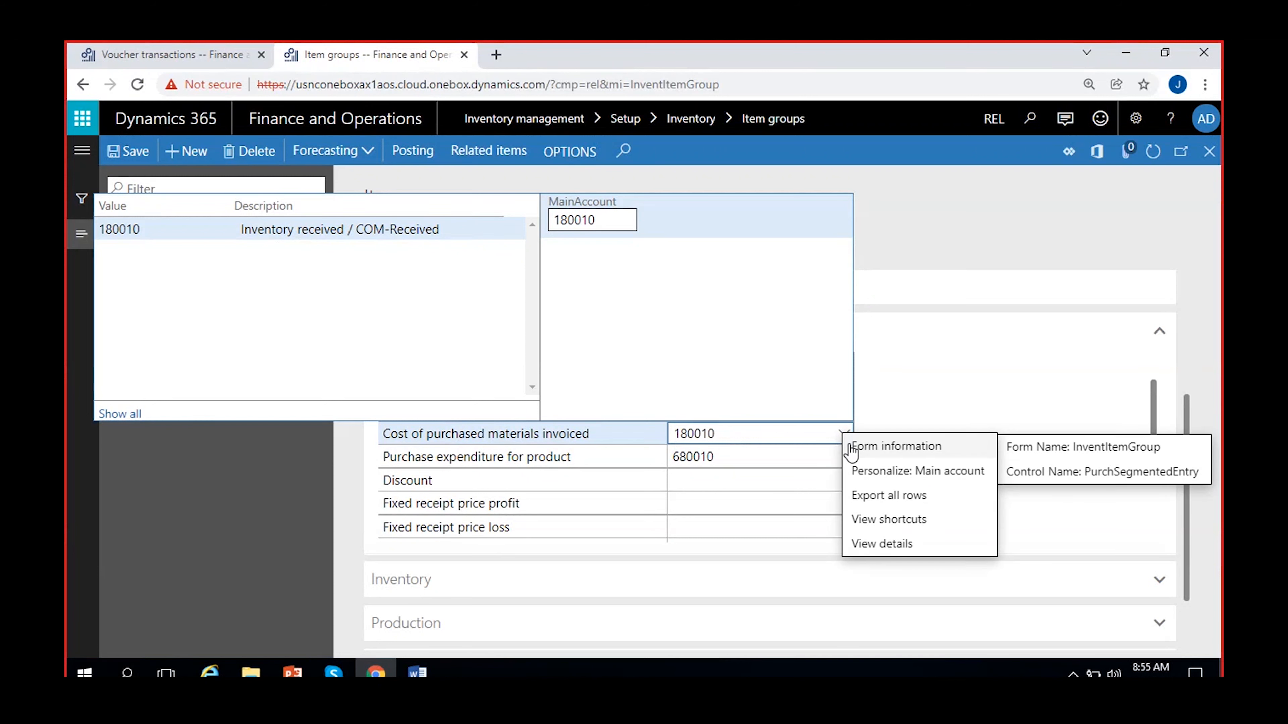
{"action": "left_click", "coordinate": [886, 546]}
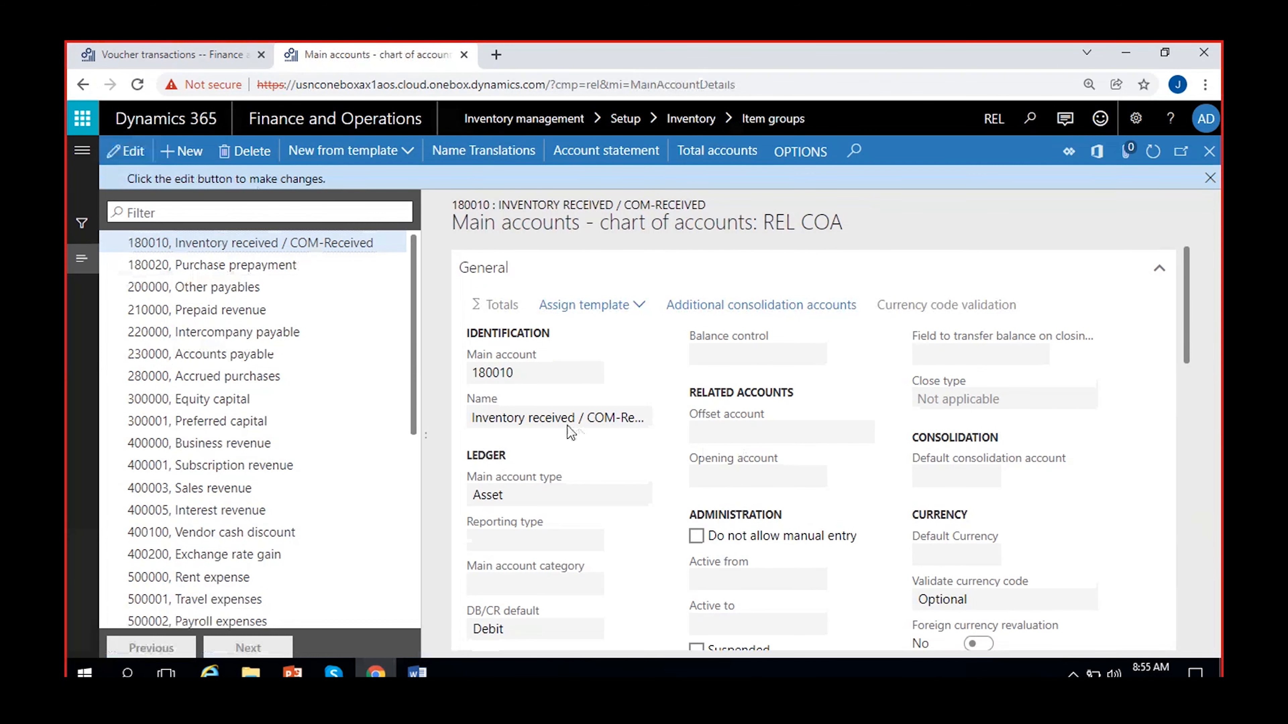
Step: Rename main account 180010 to "Inventory Invoiced / COM-invoiced" and save it
{"action": "double_click", "coordinate": [551, 393]}
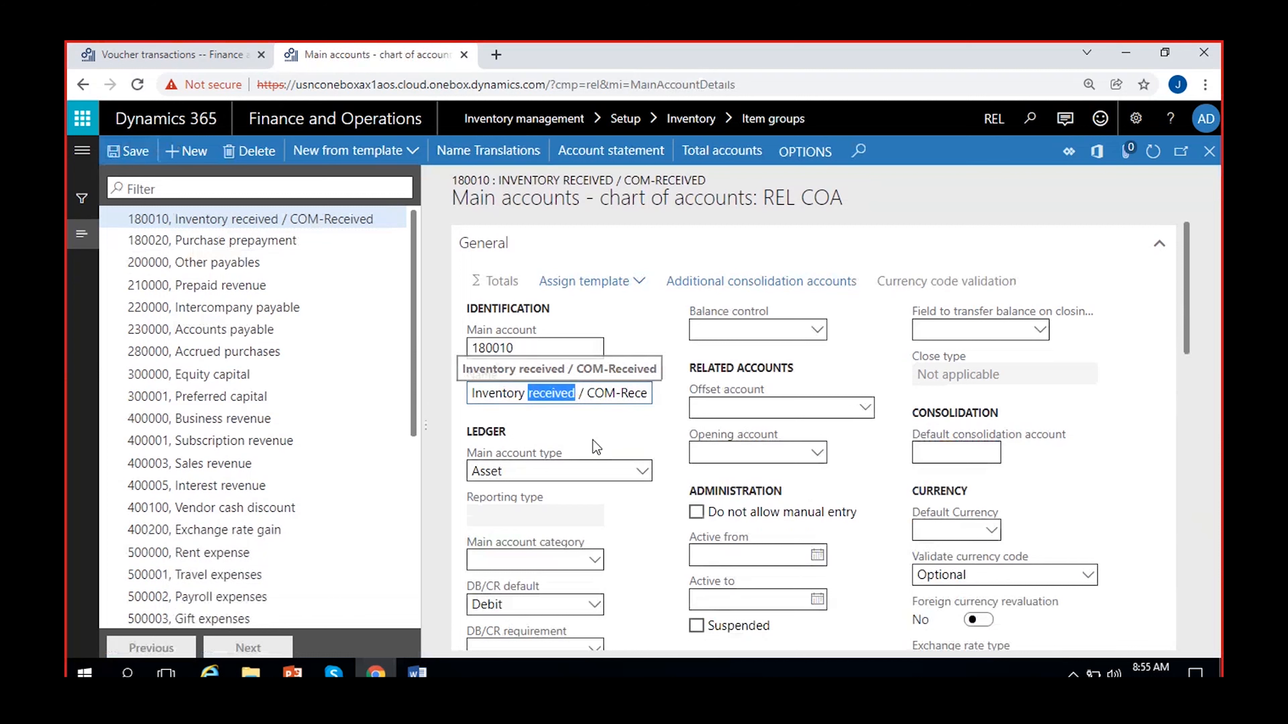
{"action": "type", "text": "Invoiced"}
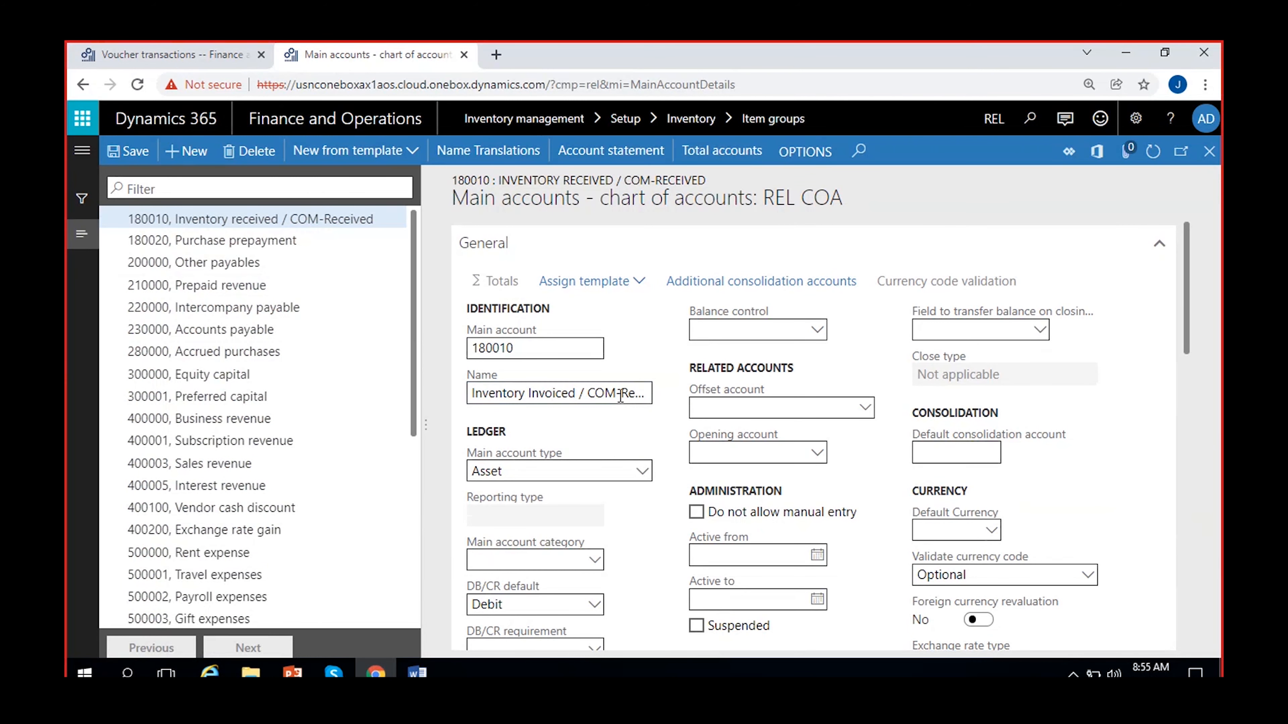
{"action": "left_click_drag", "start_coordinate": [620, 397], "coordinate": [680, 399]}
{"action": "type", "text": "invoiced"}
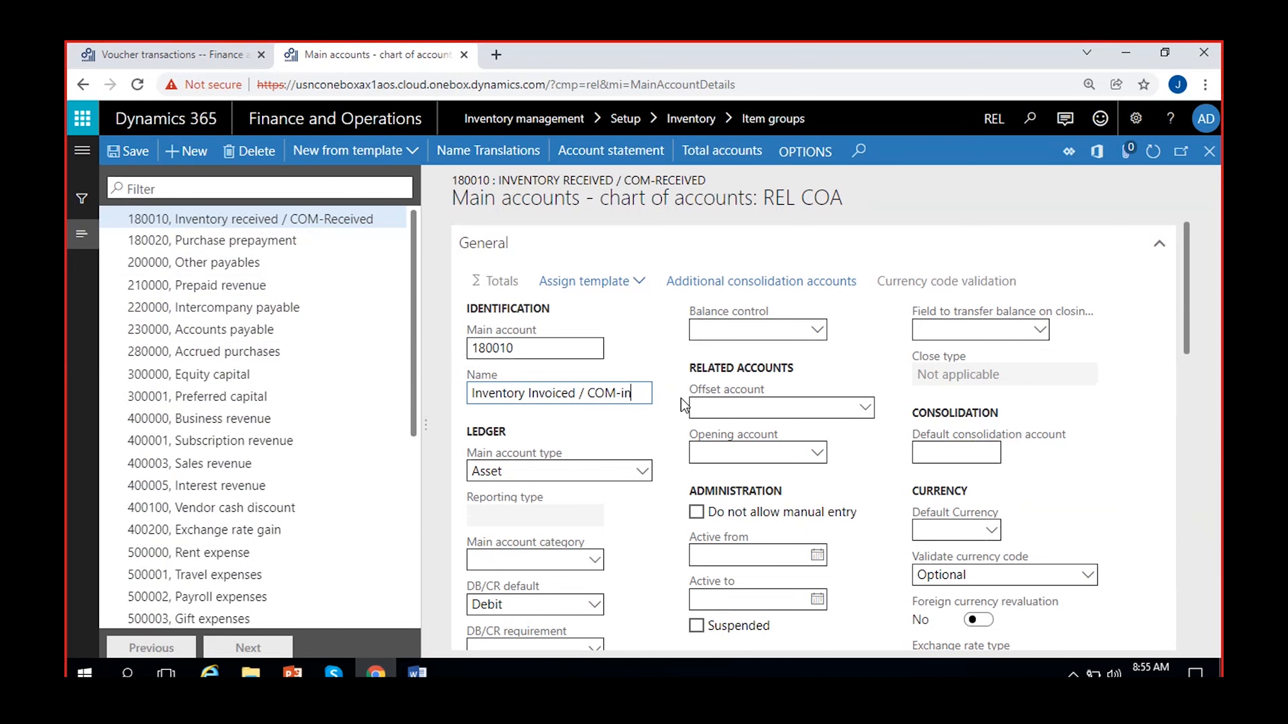
{"action": "left_click", "coordinate": [131, 152]}
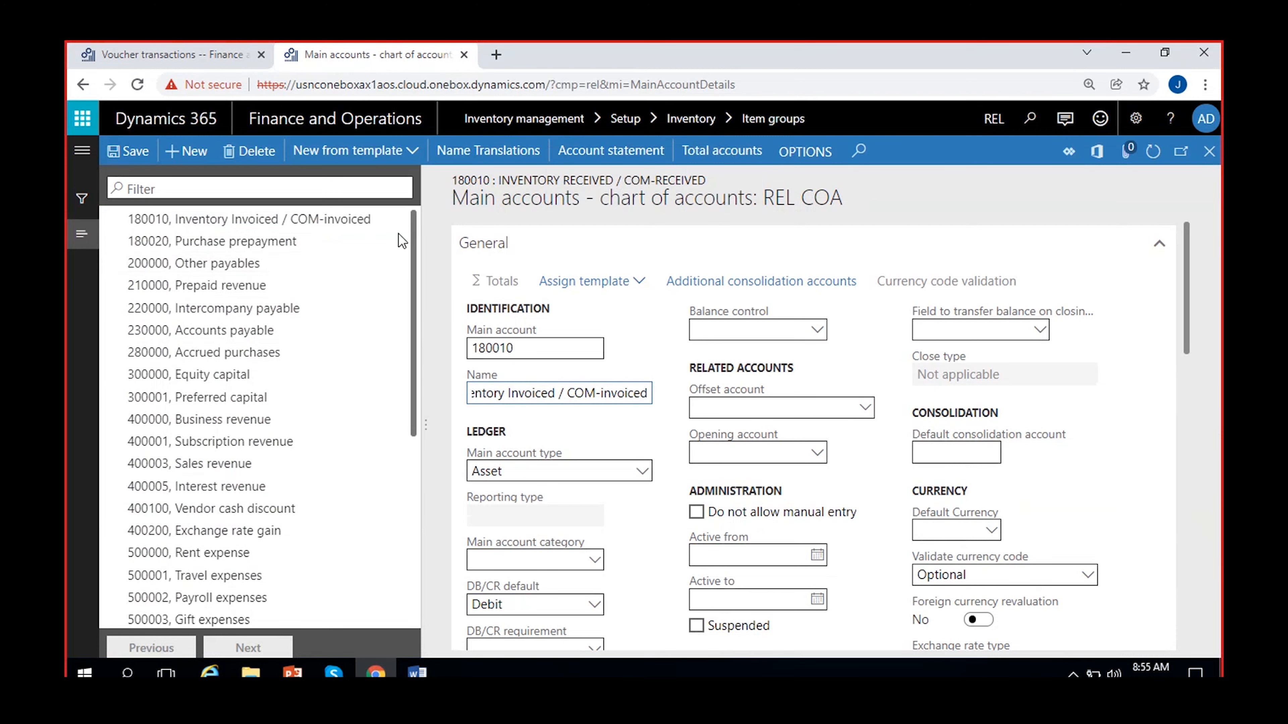
{"action": "left_click", "coordinate": [127, 151]}
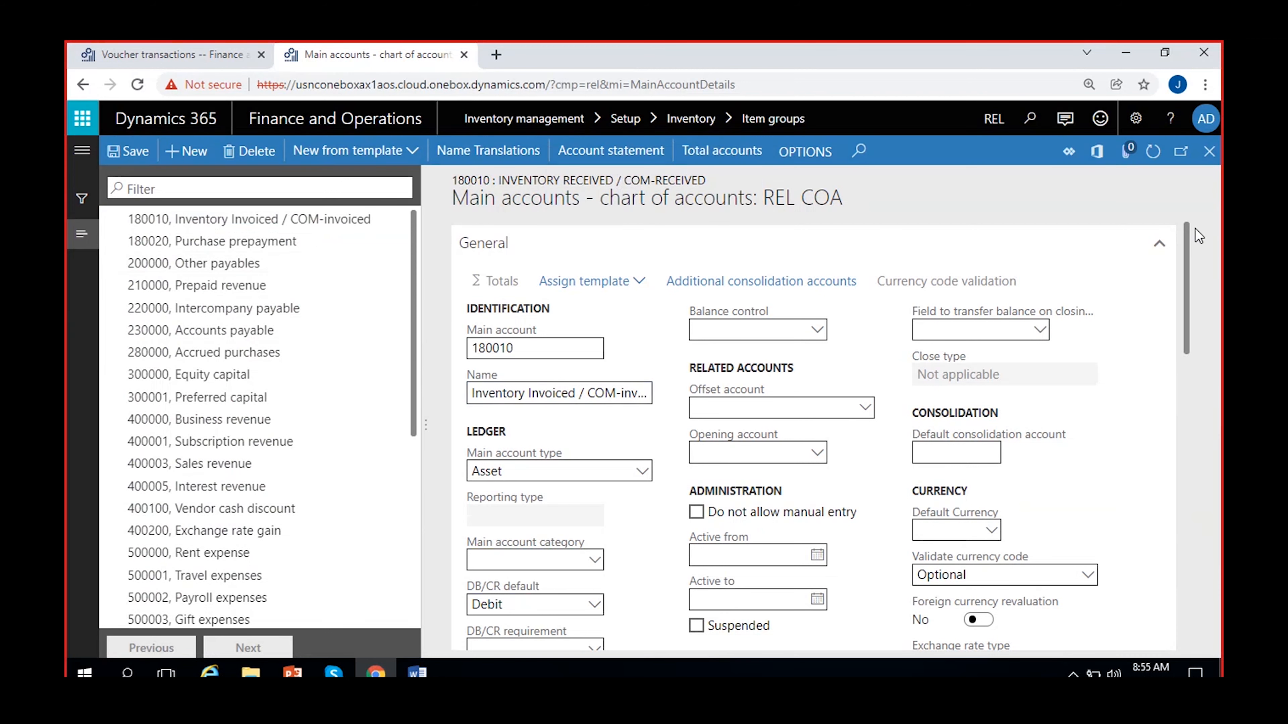
Step: Return to the item group and check the account description in the cost of purchased materials invoiced lookup
{"action": "left_click", "coordinate": [1154, 155]}
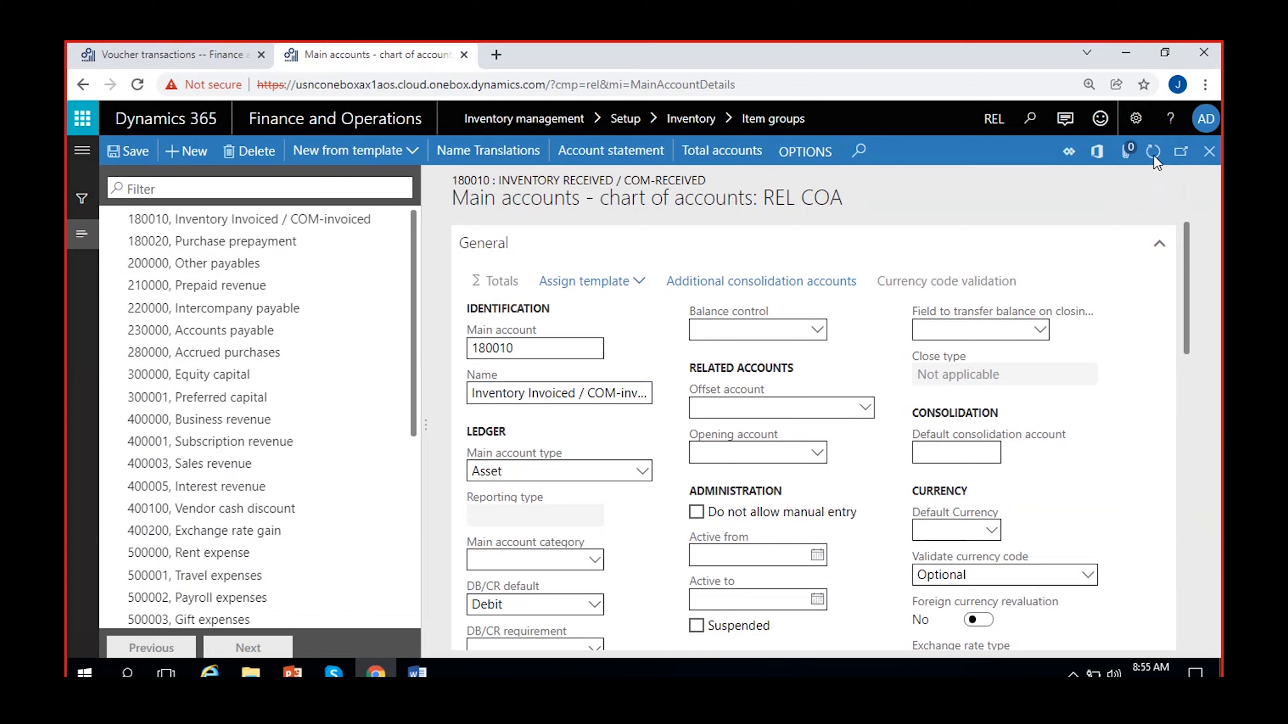
{"action": "left_click", "coordinate": [1211, 151]}
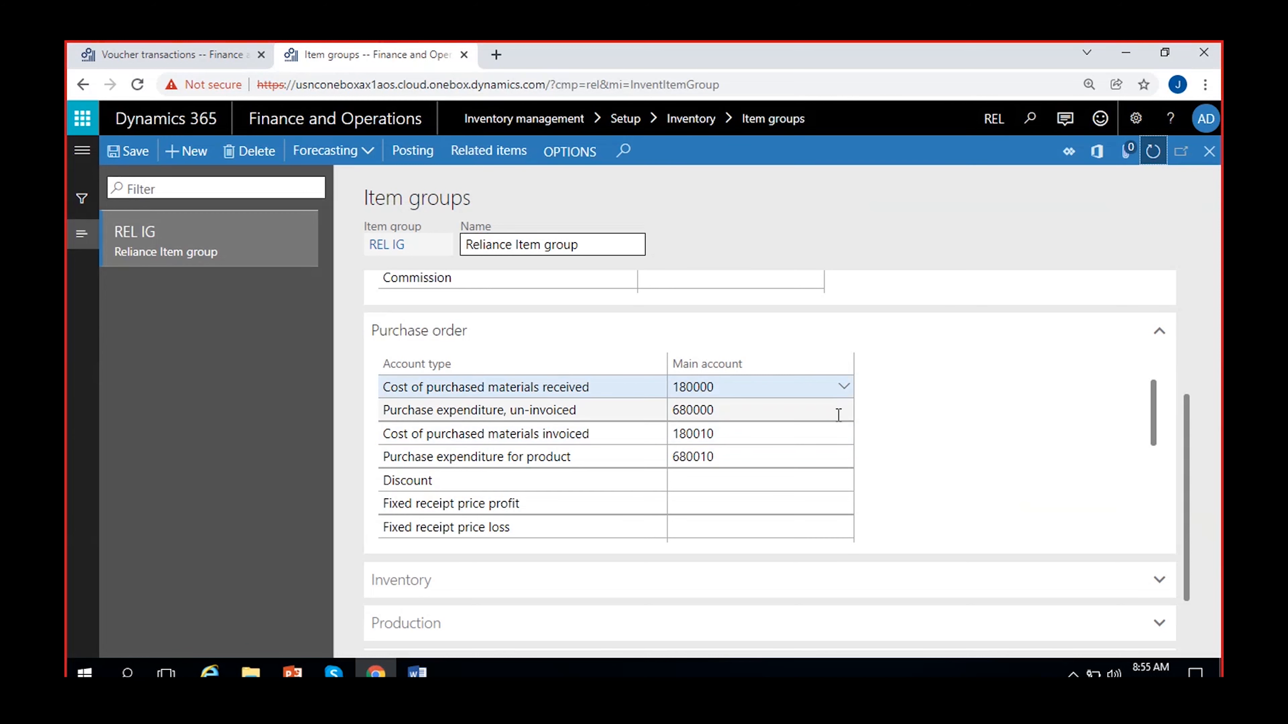
{"action": "left_click", "coordinate": [808, 440]}
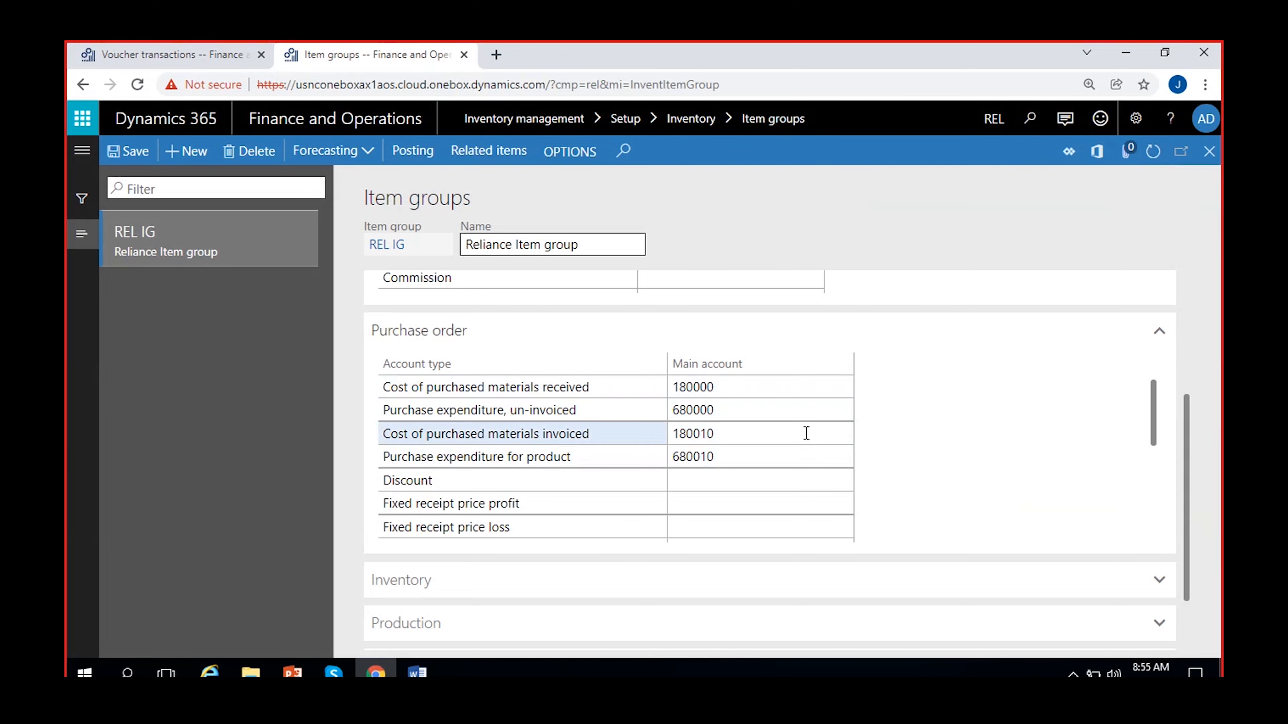
{"action": "left_click", "coordinate": [842, 435]}
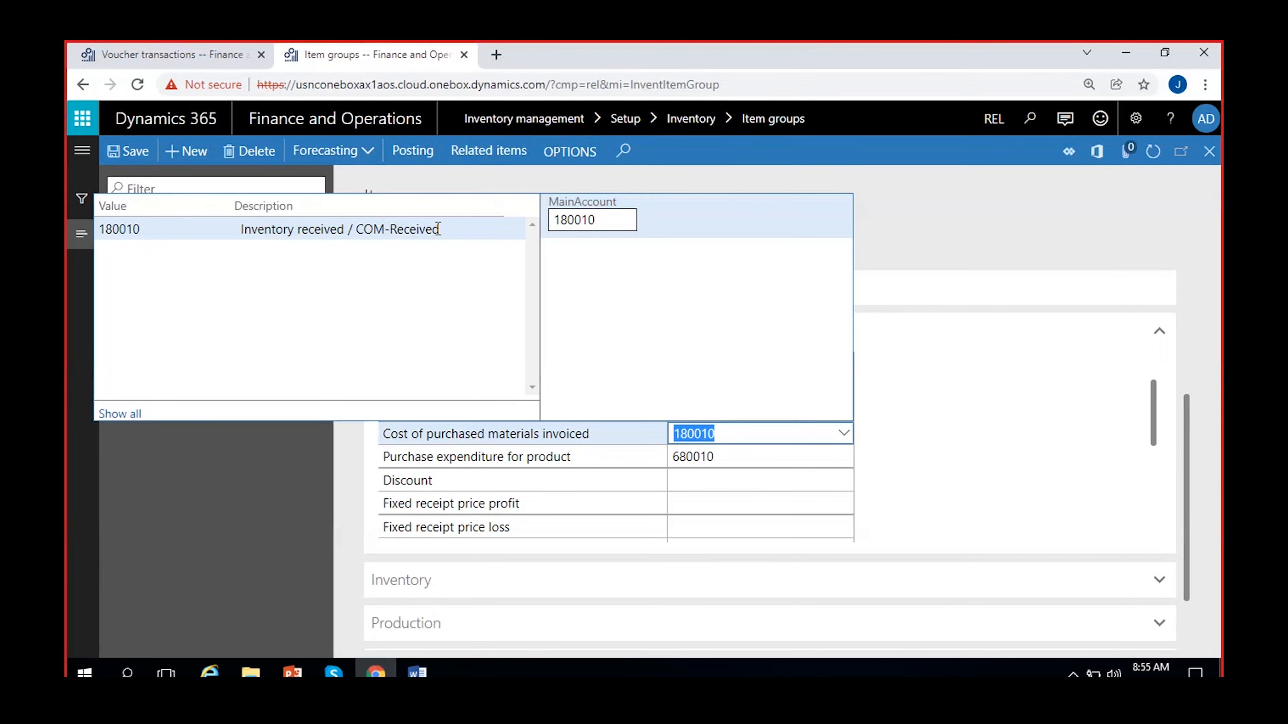
{"action": "left_click", "coordinate": [252, 484]}
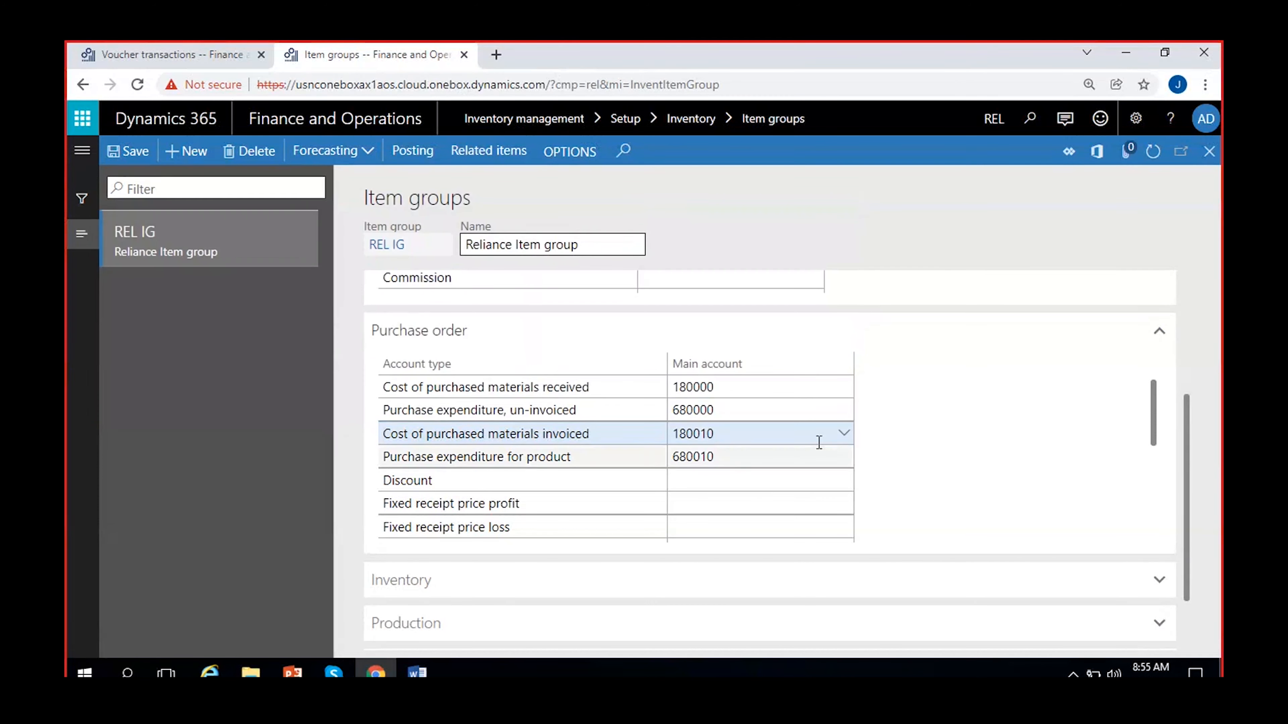
Step: Clear the main account of cost of purchased materials invoiced and re-enter 180010
{"action": "key", "text": "BackSpace"}
{"action": "key", "text": "BackSpace"}
{"action": "key", "text": "BackSpace"}
{"action": "key", "text": "BackSpace"}
{"action": "key", "text": "BackSpace"}
{"action": "key", "text": "BackSpace"}
{"action": "left_click", "coordinate": [705, 435]}
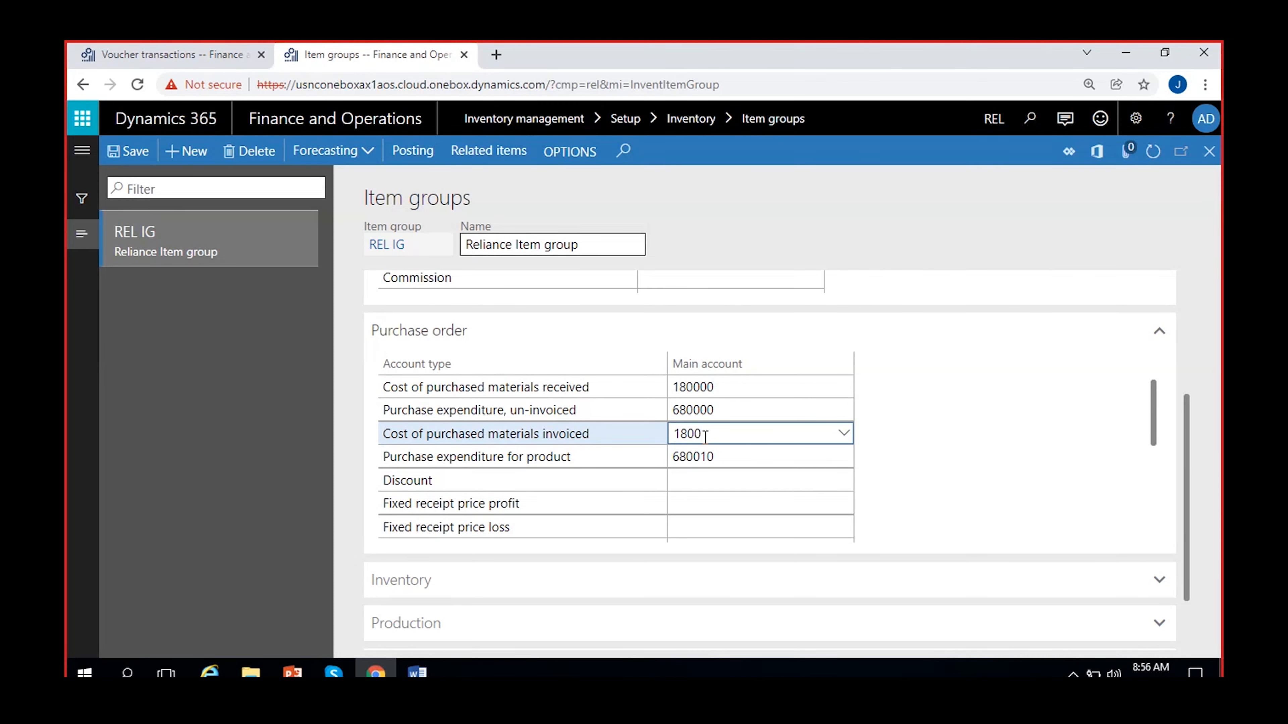
Step: Show all accounts in the cost of purchased materials invoiced lookup and check the description of 180010
{"action": "left_click", "coordinate": [844, 434]}
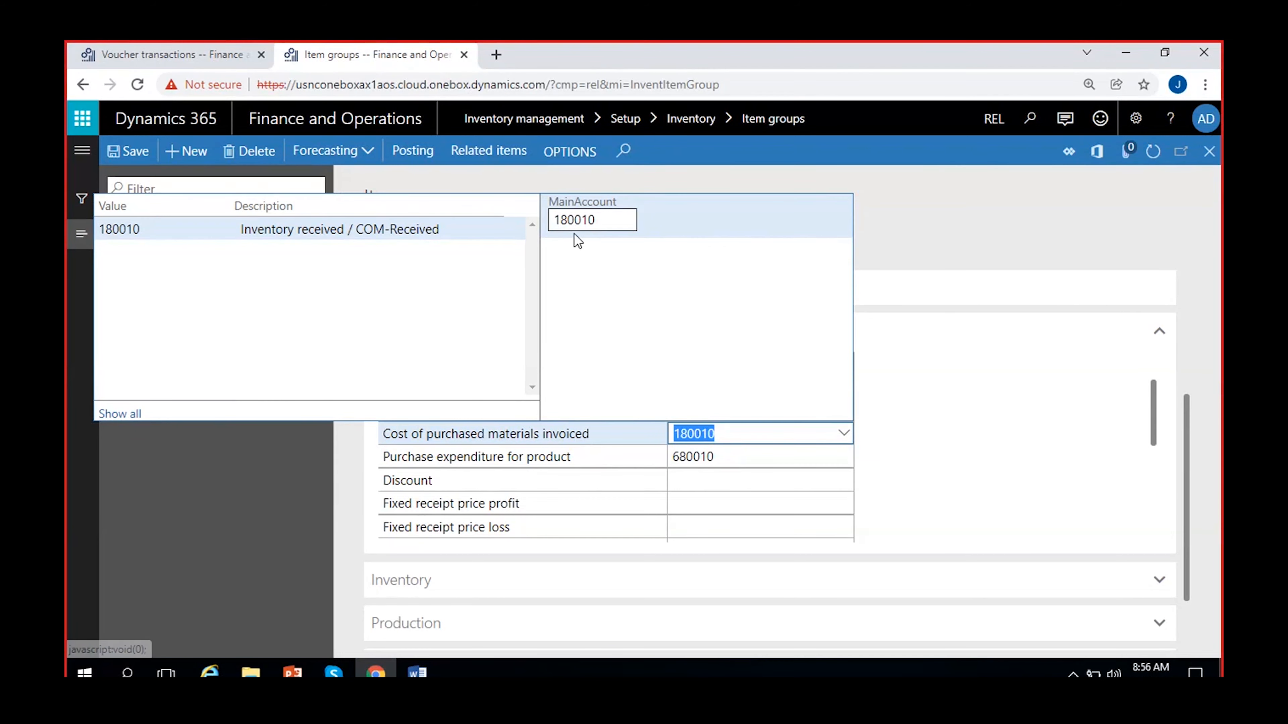
{"action": "left_click", "coordinate": [124, 414]}
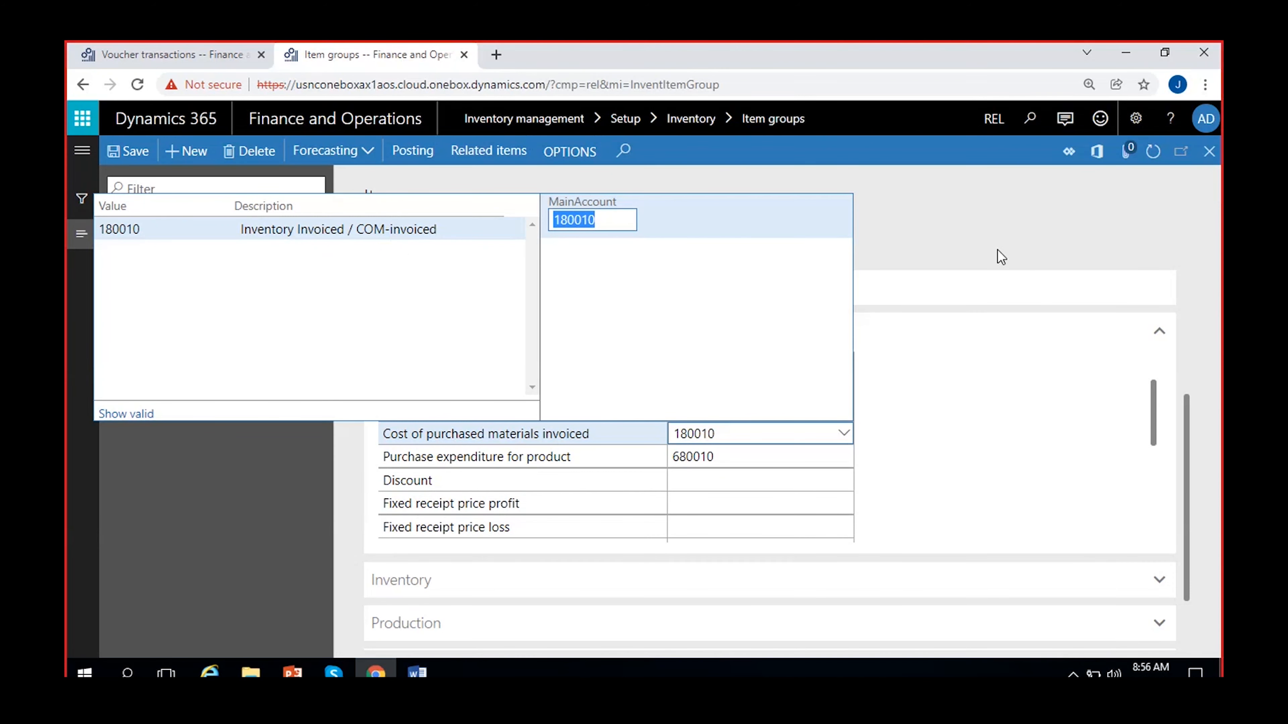
{"action": "left_click", "coordinate": [982, 230]}
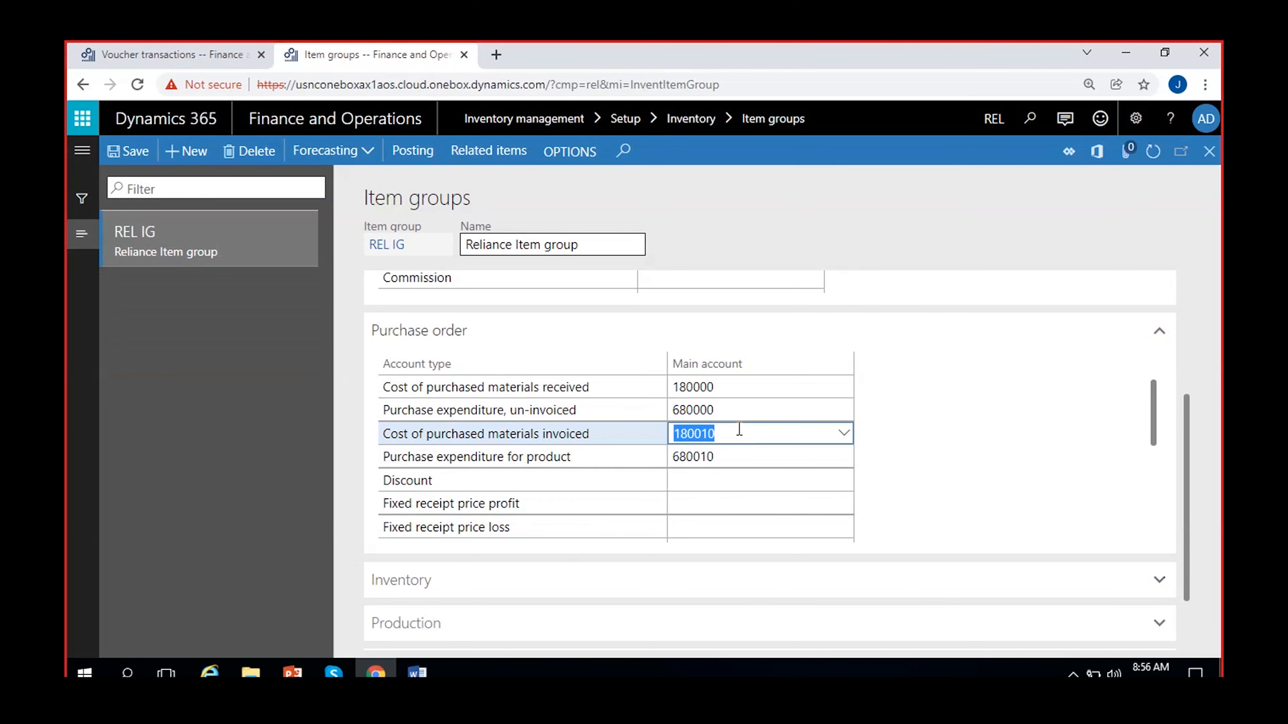
Step: Switch to the Word notes, underline the "Product receipt:" heading and insert a blank line above "Invoice entry:"
{"action": "left_click", "coordinate": [742, 391]}
{"action": "left_click", "coordinate": [716, 437]}
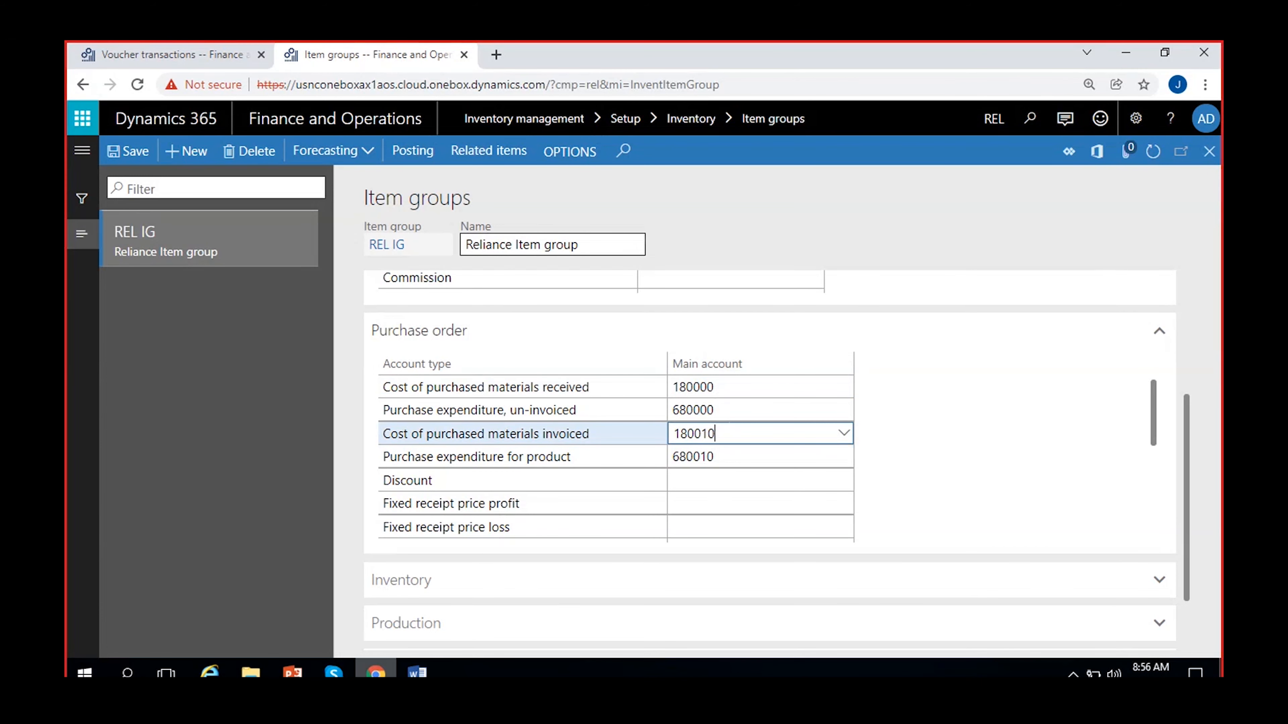
{"action": "left_click", "coordinate": [417, 673]}
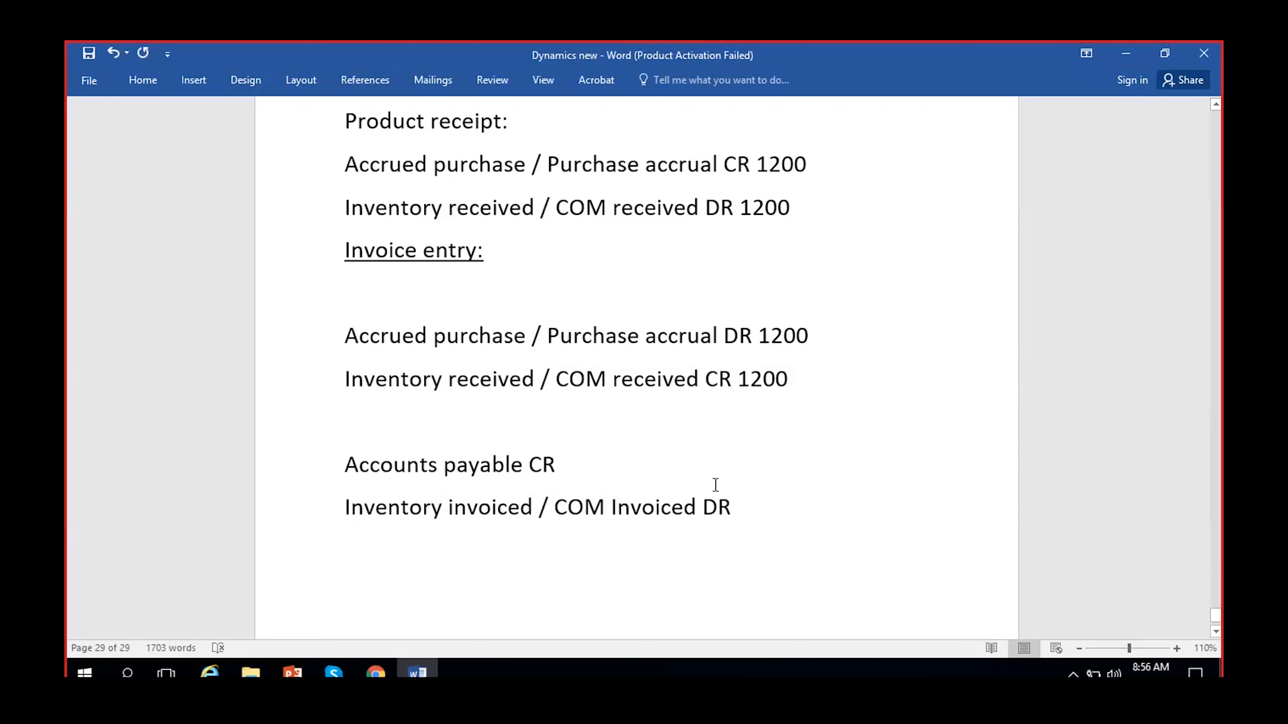
{"action": "scroll", "coordinate": [405, 223], "scroll_direction": "up", "scroll_amount": 1}
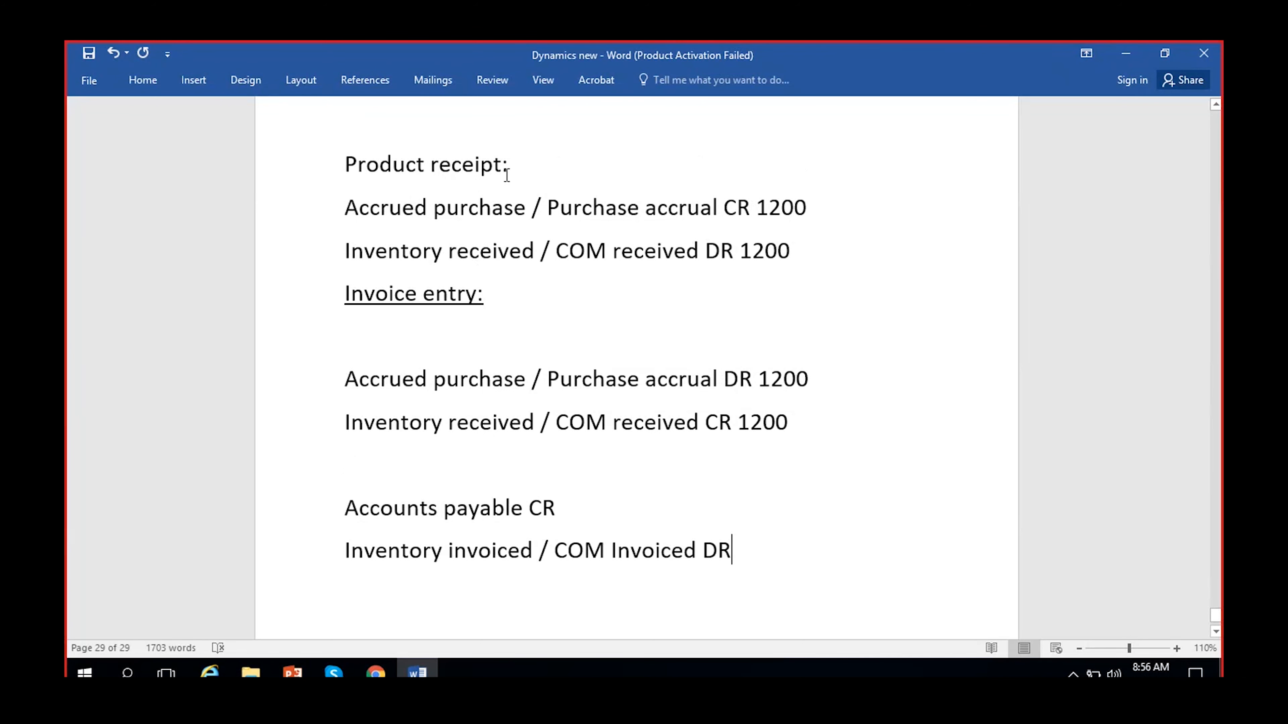
{"action": "triple_click", "coordinate": [365, 170]}
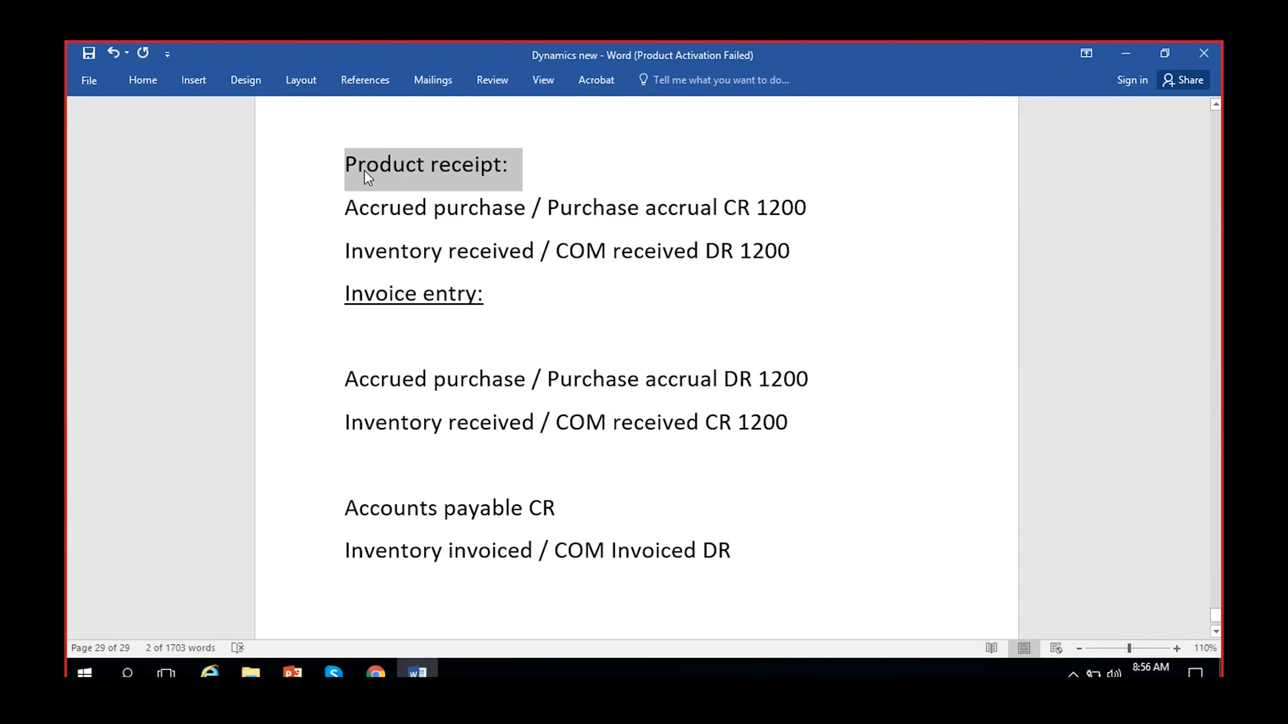
{"action": "key", "text": "ctrl+u"}
{"action": "left_click", "coordinate": [658, 420]}
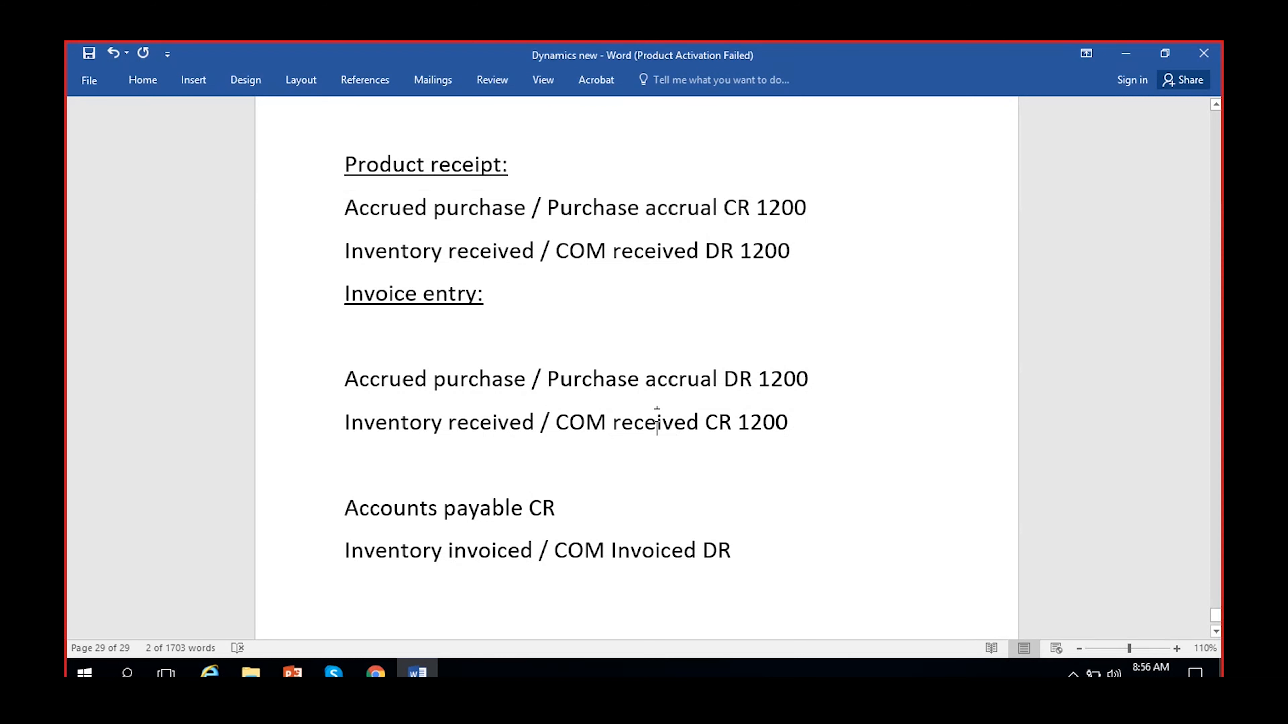
{"action": "key", "text": "Return"}
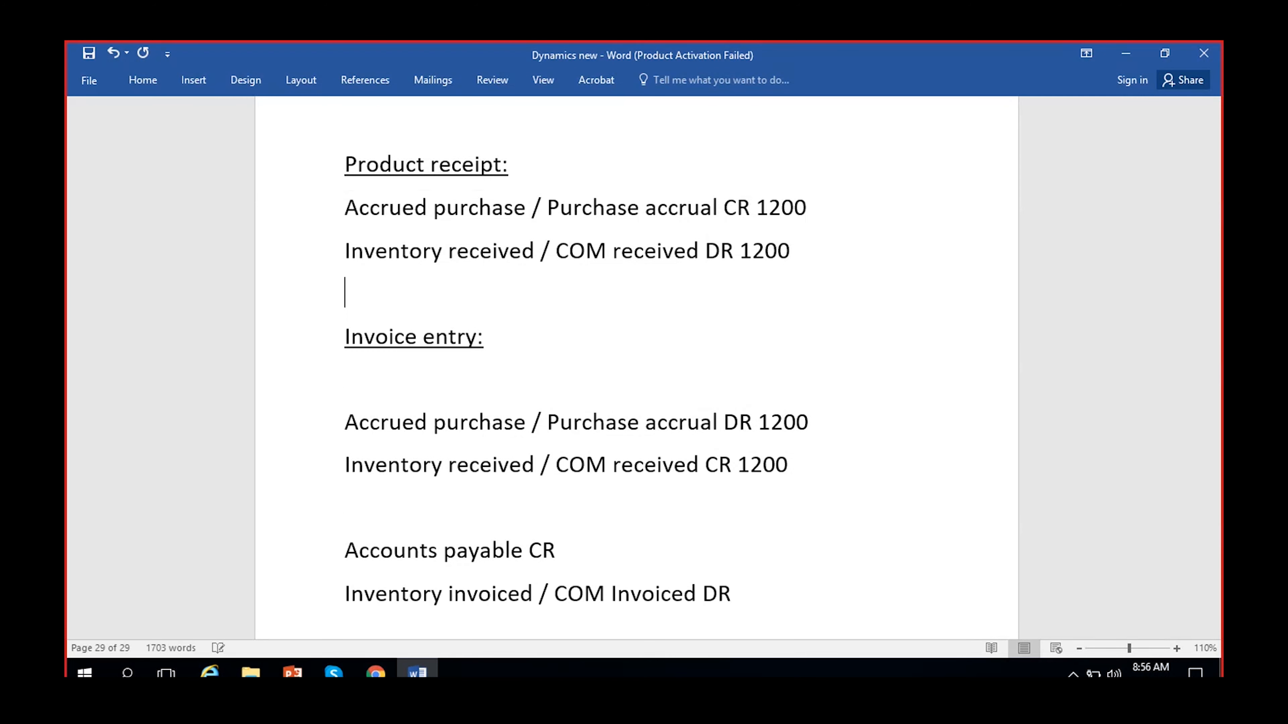
Step: Add the amount 1200 to the "Accounts payable CR" and "Inventory invoiced / COM Invoiced DR" lines
{"action": "scroll", "coordinate": [700, 460], "scroll_direction": "down", "scroll_amount": 2}
{"action": "left_click_drag", "start_coordinate": [742, 511], "coordinate": [322, 477]}
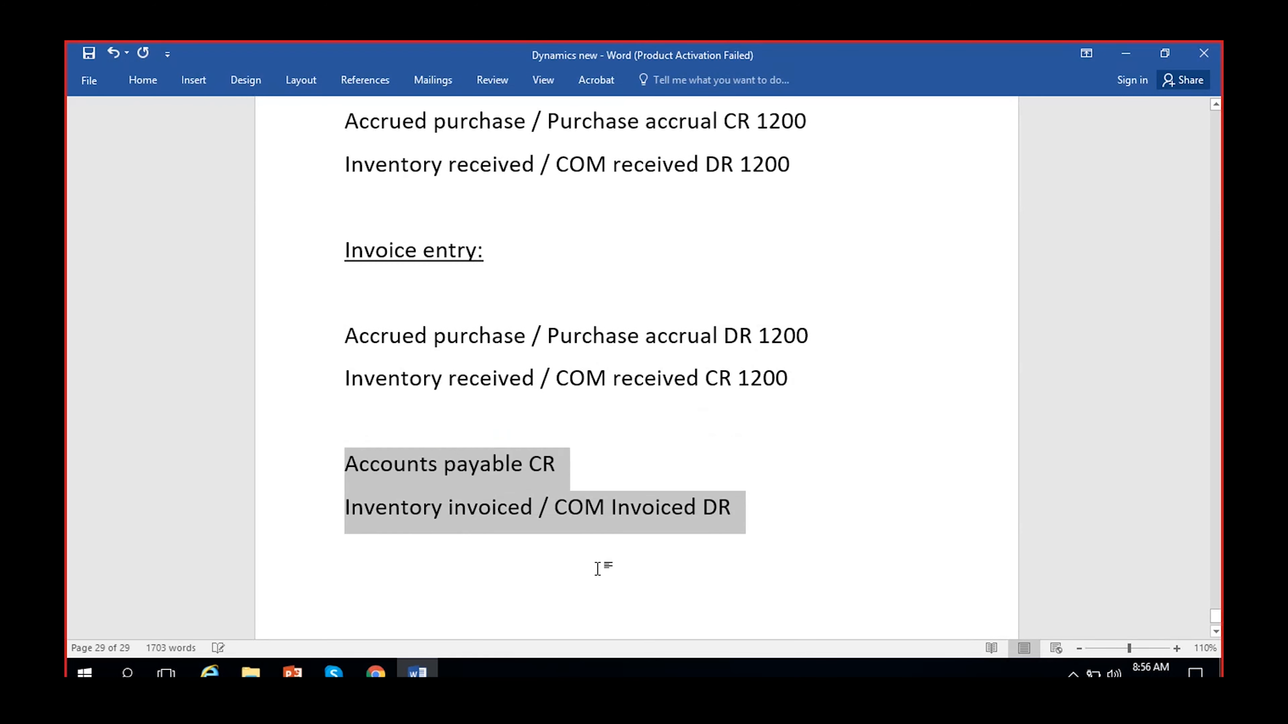
{"action": "left_click", "coordinate": [691, 532]}
{"action": "left_click", "coordinate": [669, 456]}
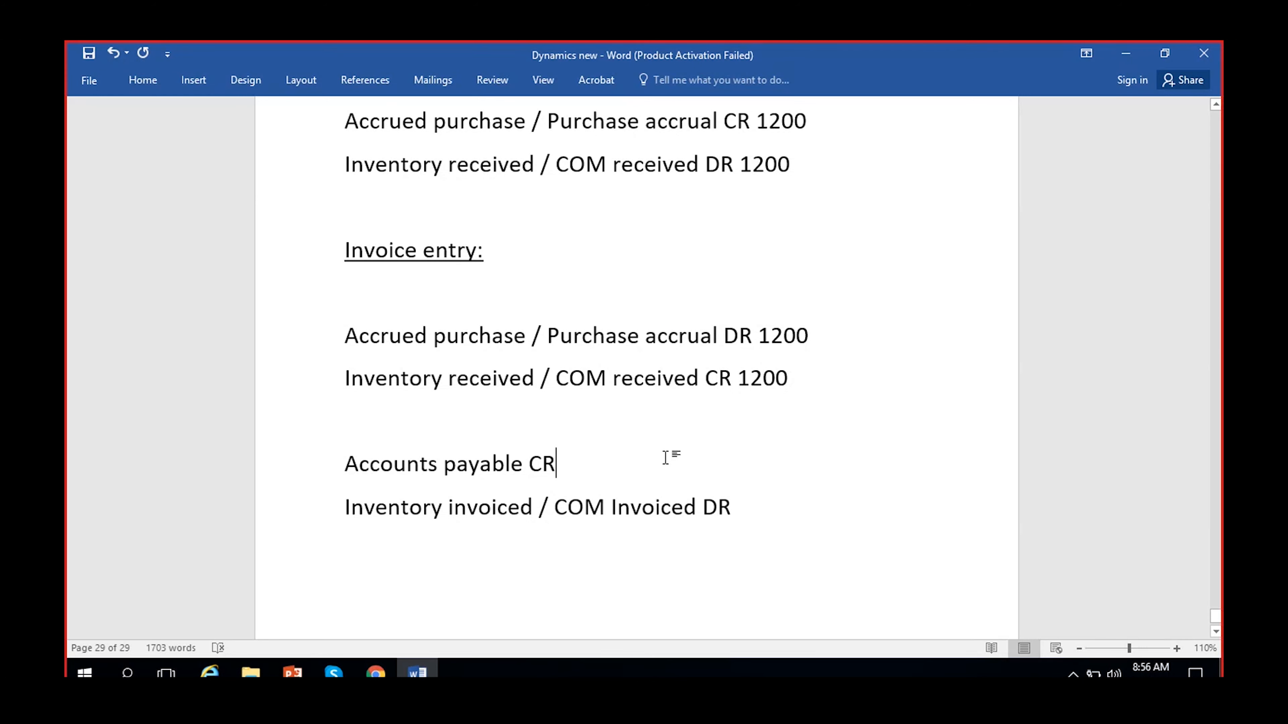
{"action": "type", "text": "1200"}
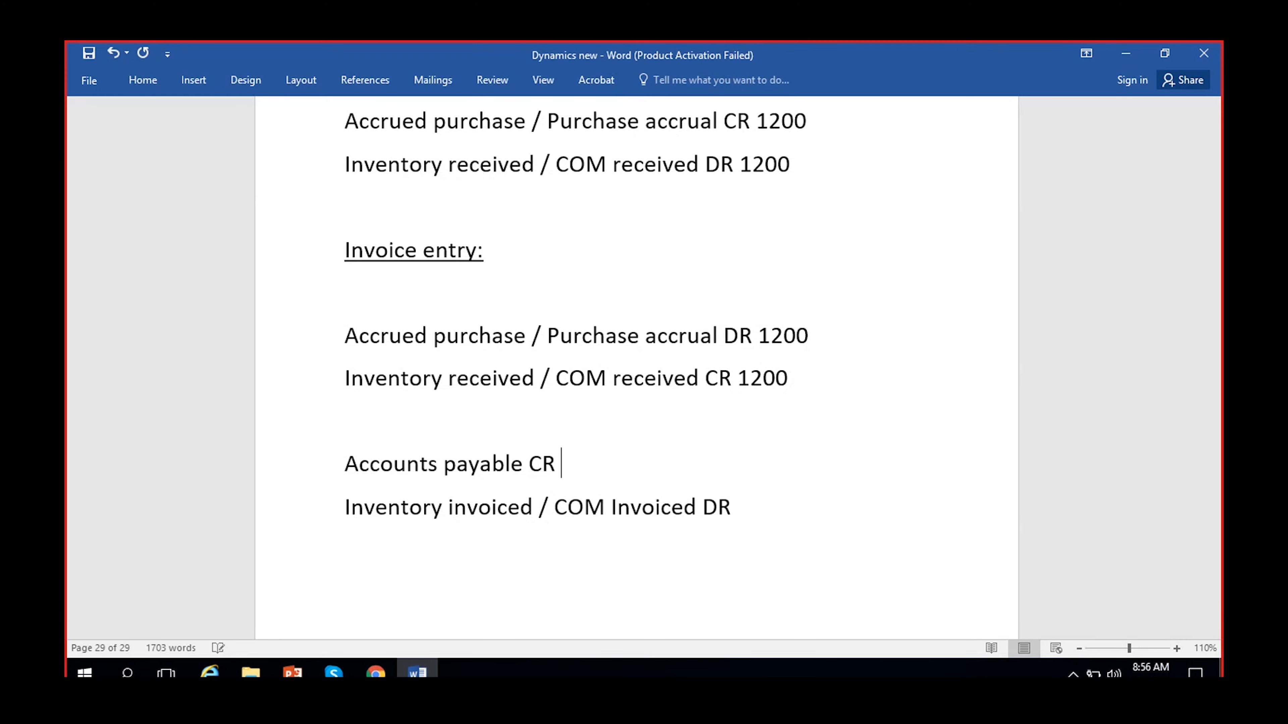
{"action": "left_click", "coordinate": [815, 510]}
{"action": "type", "text": "1200"}
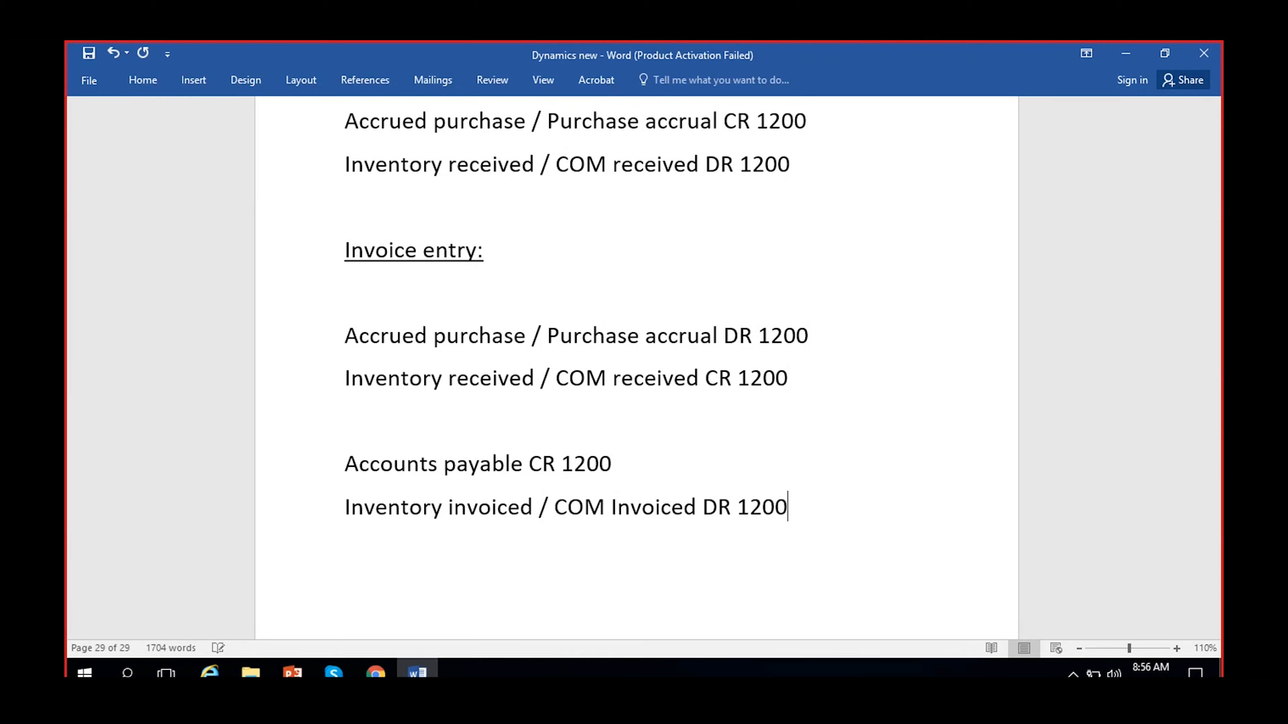
Step: Compare the inventory invoiced line in the notes with the item group's cost of purchased materials invoiced account in the browser
{"action": "scroll", "coordinate": [564, 534], "scroll_direction": "up", "scroll_amount": 2}
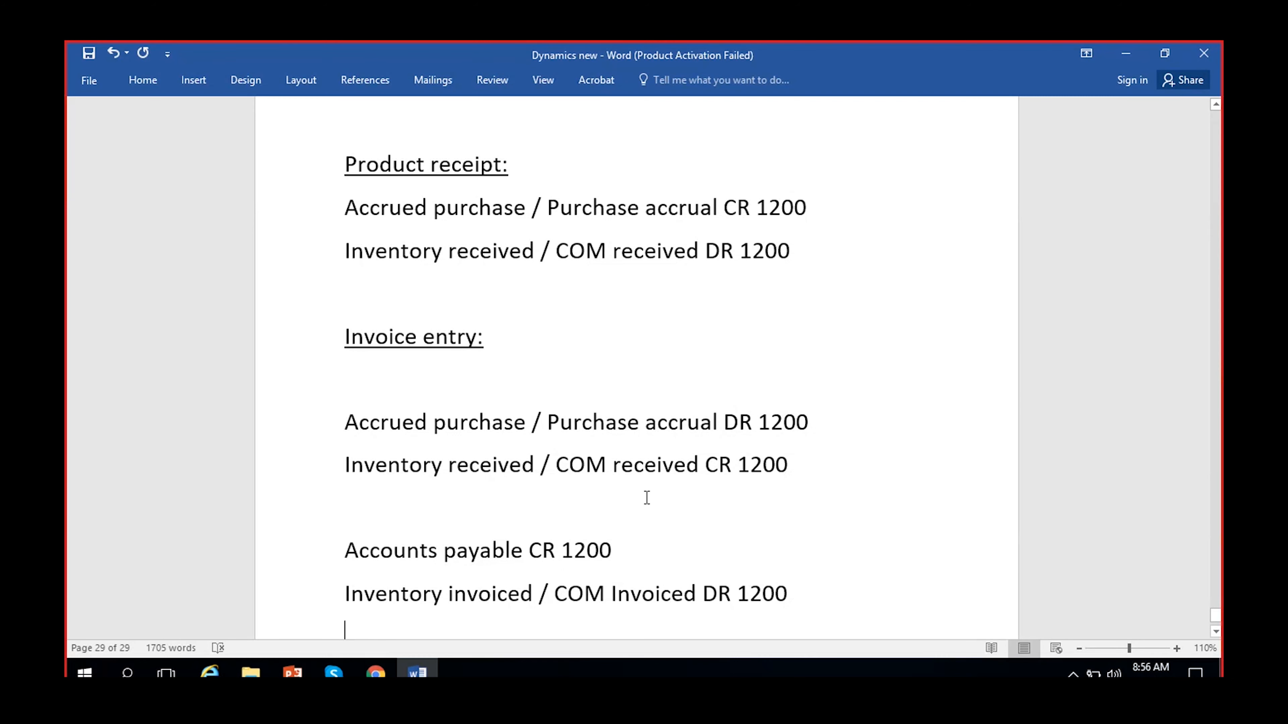
{"action": "left_click_drag", "start_coordinate": [630, 547], "coordinate": [869, 594]}
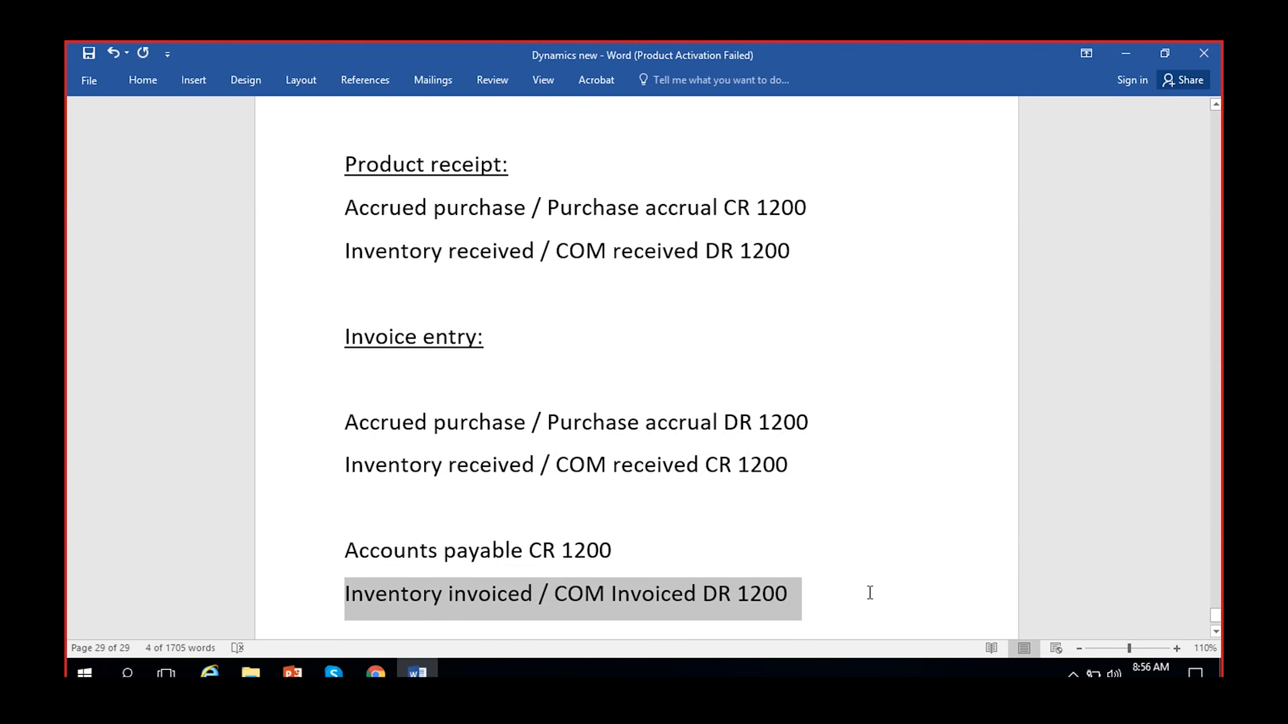
{"action": "left_click", "coordinate": [375, 672]}
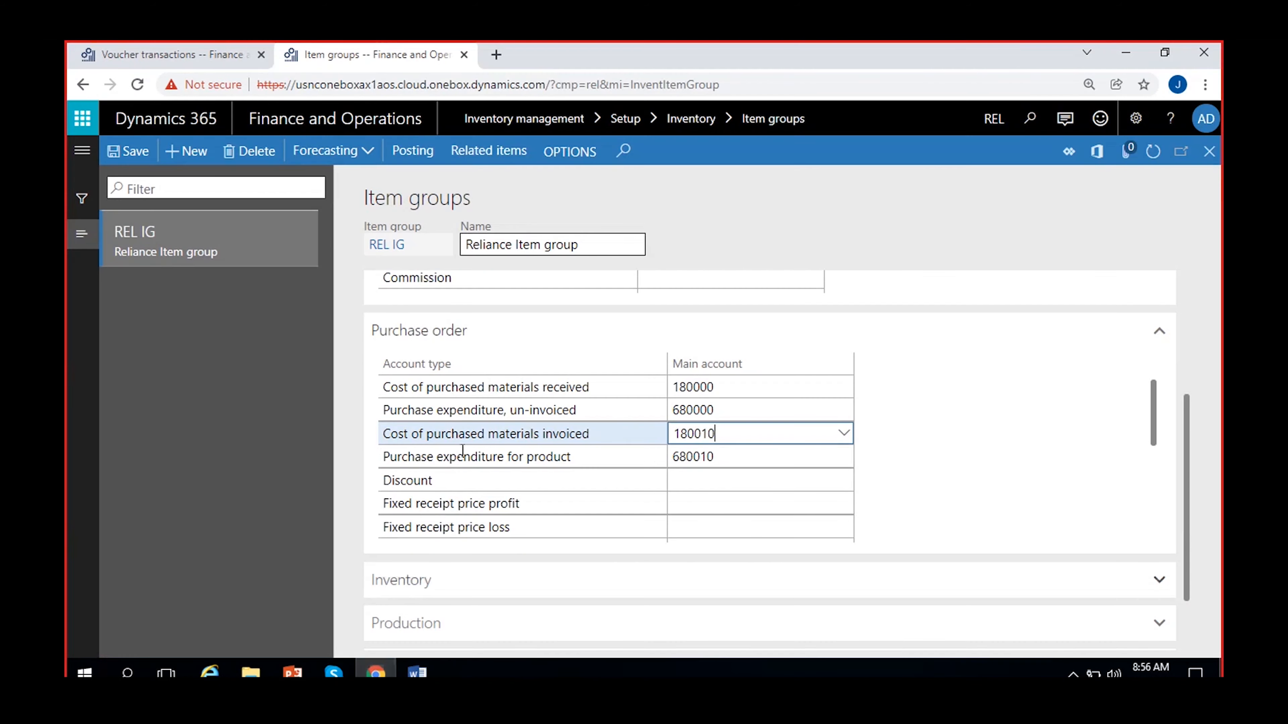
{"action": "left_click_drag", "start_coordinate": [384, 433], "coordinate": [626, 436]}
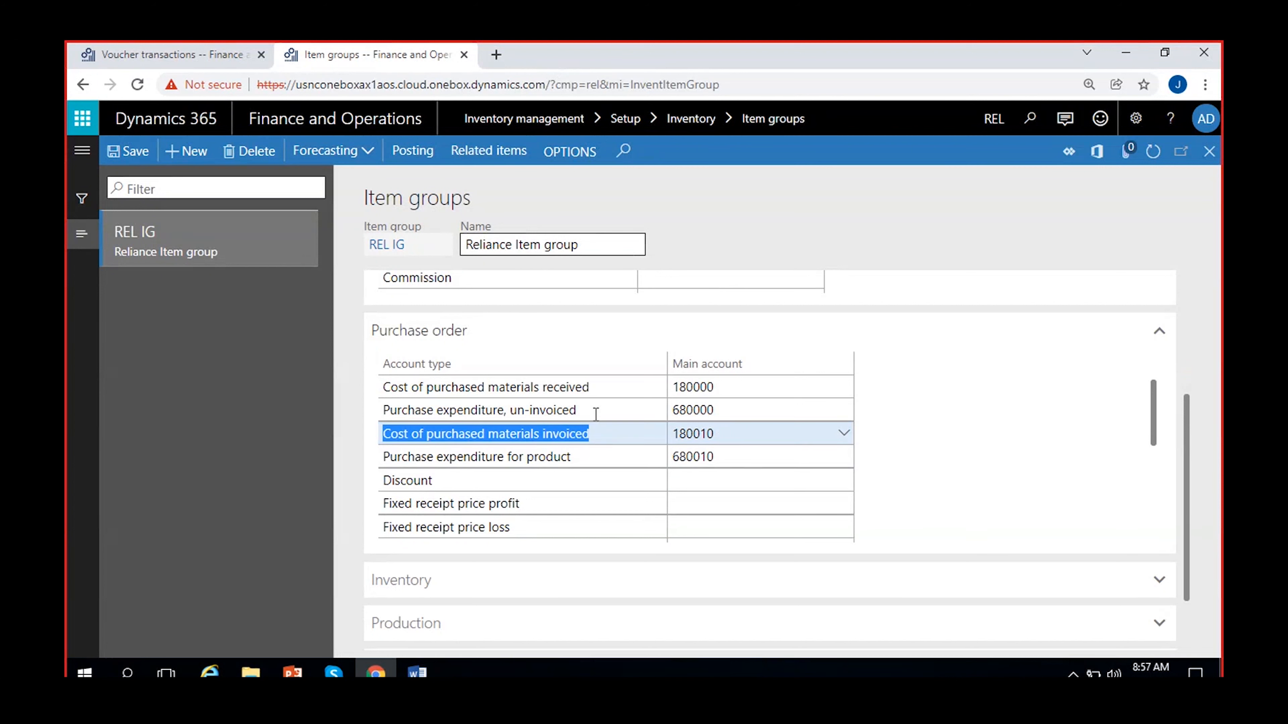
{"action": "left_click", "coordinate": [598, 385]}
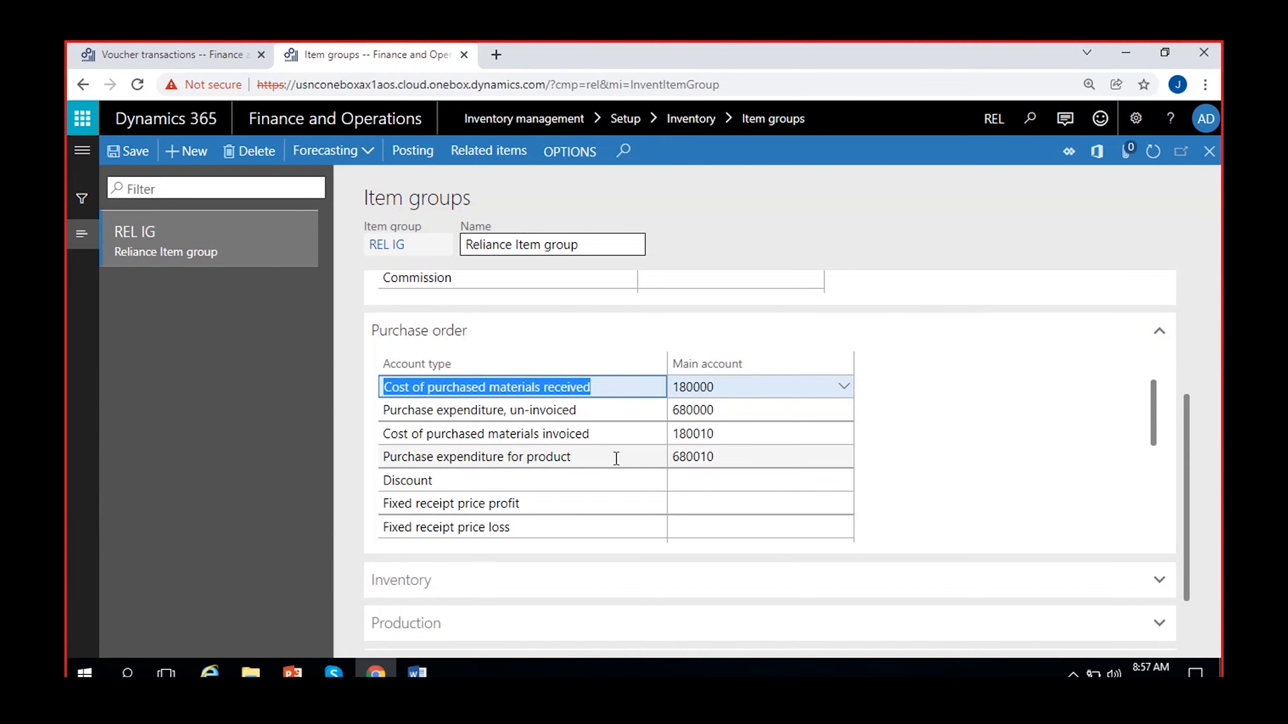
{"action": "left_click", "coordinate": [619, 433]}
{"action": "left_click_drag", "start_coordinate": [617, 434], "coordinate": [381, 440]}
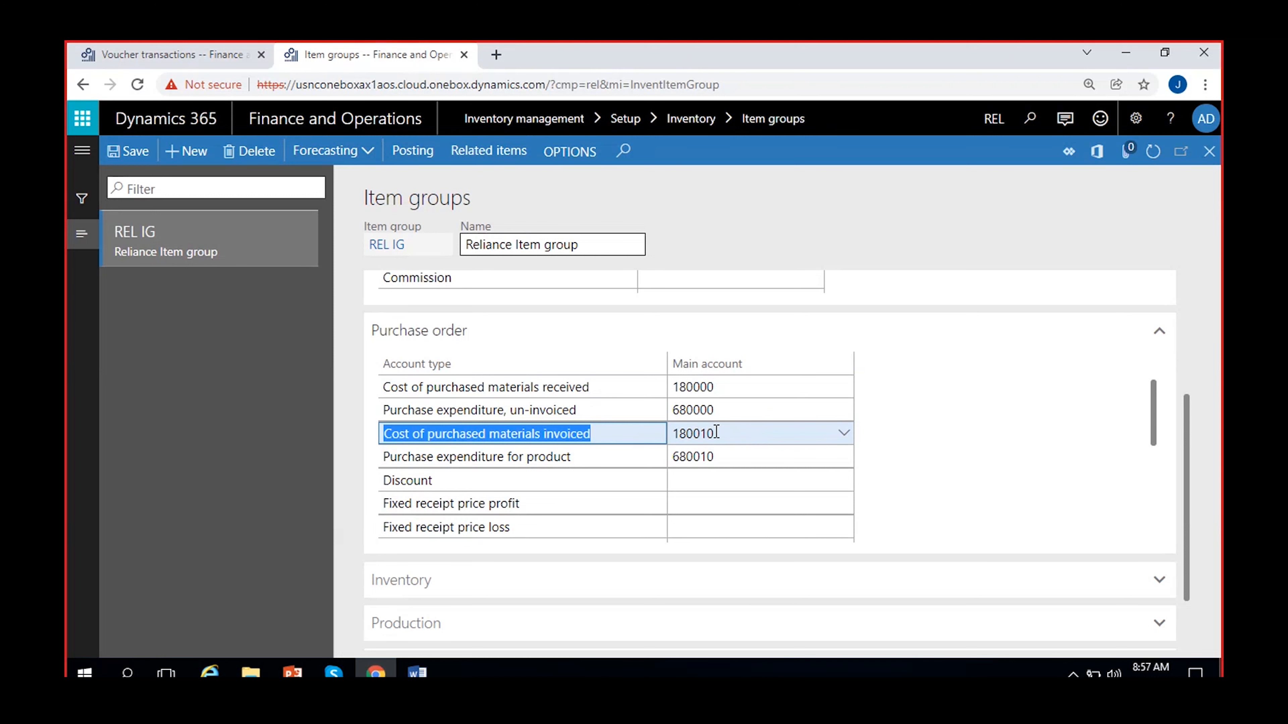
{"action": "mouse_move", "coordinate": [716, 432]}
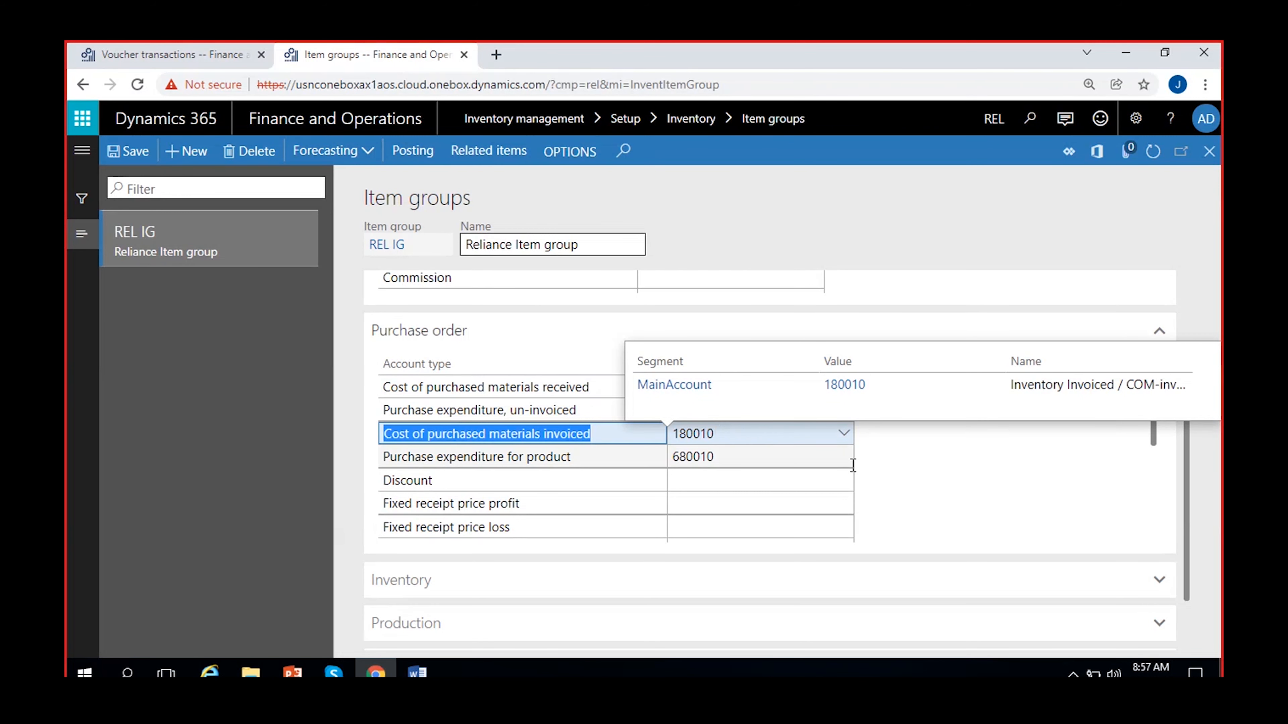
{"action": "left_click", "coordinate": [886, 431]}
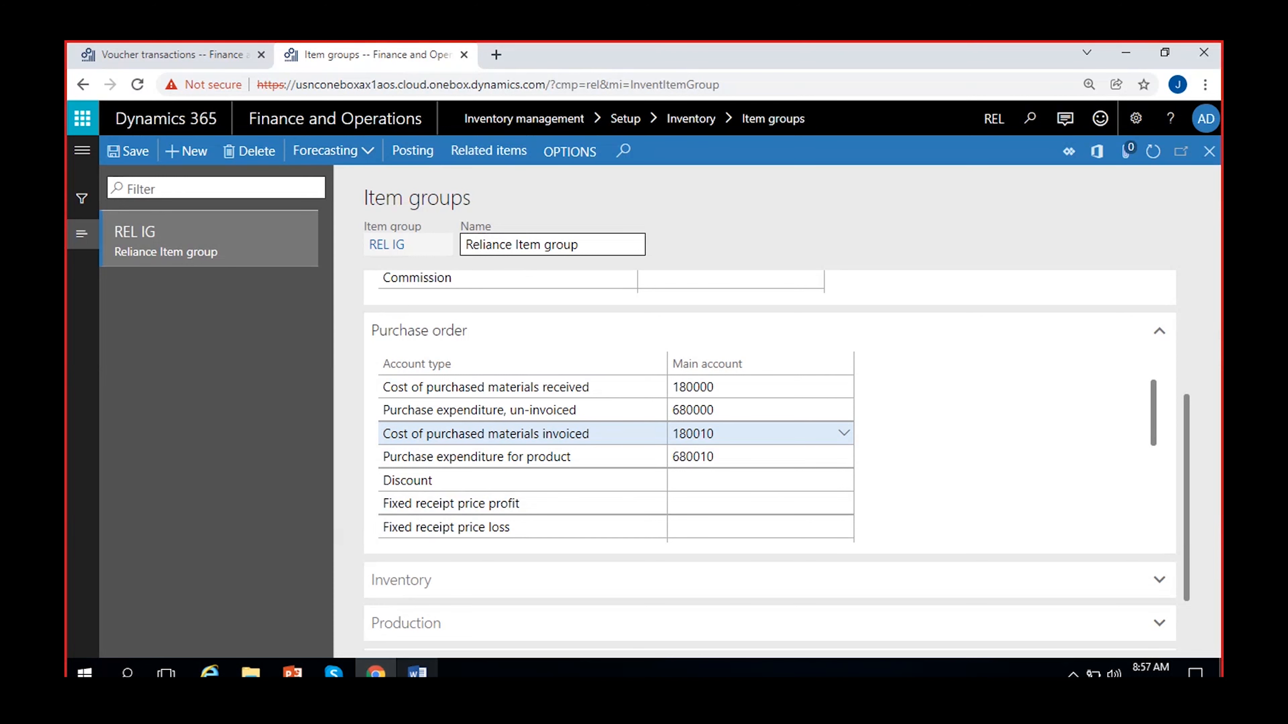
Step: Return to the Word notes, save the document and review the product receipt and invoice entries
{"action": "left_click", "coordinate": [417, 673]}
{"action": "left_click", "coordinate": [704, 527]}
{"action": "scroll", "coordinate": [628, 522], "scroll_direction": "down", "scroll_amount": 2}
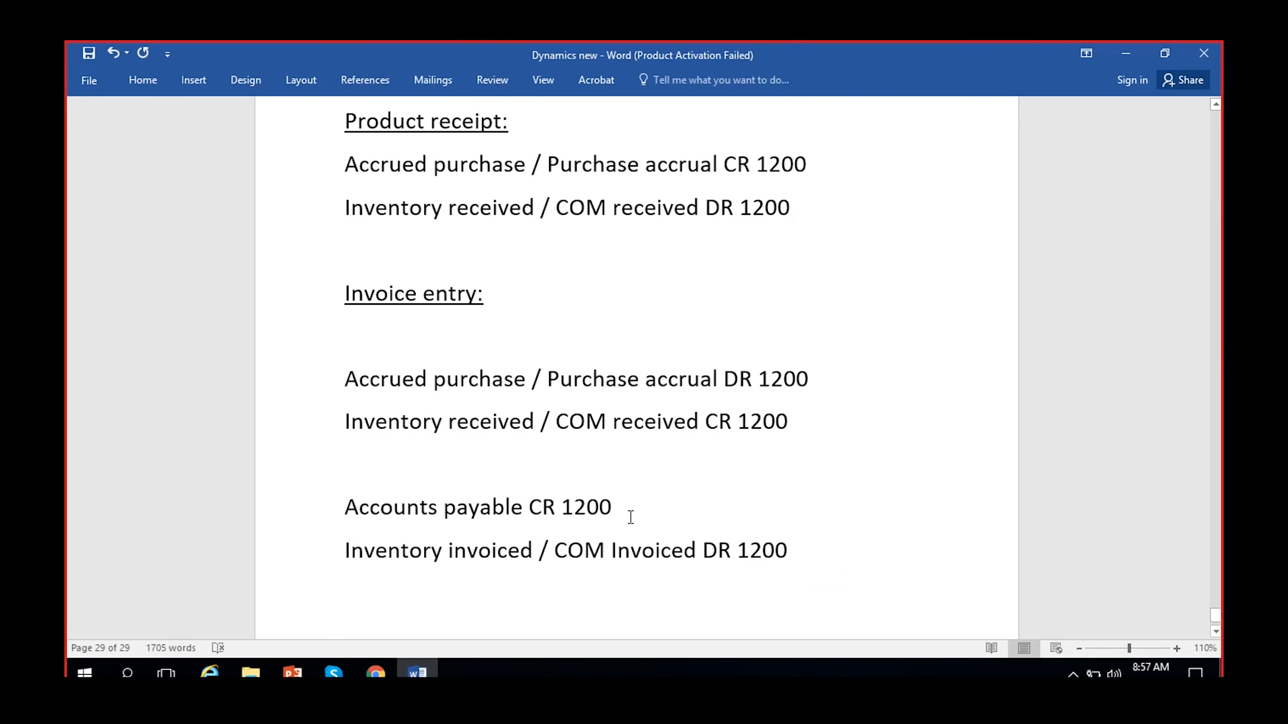
{"action": "key", "text": "ctrl+s"}
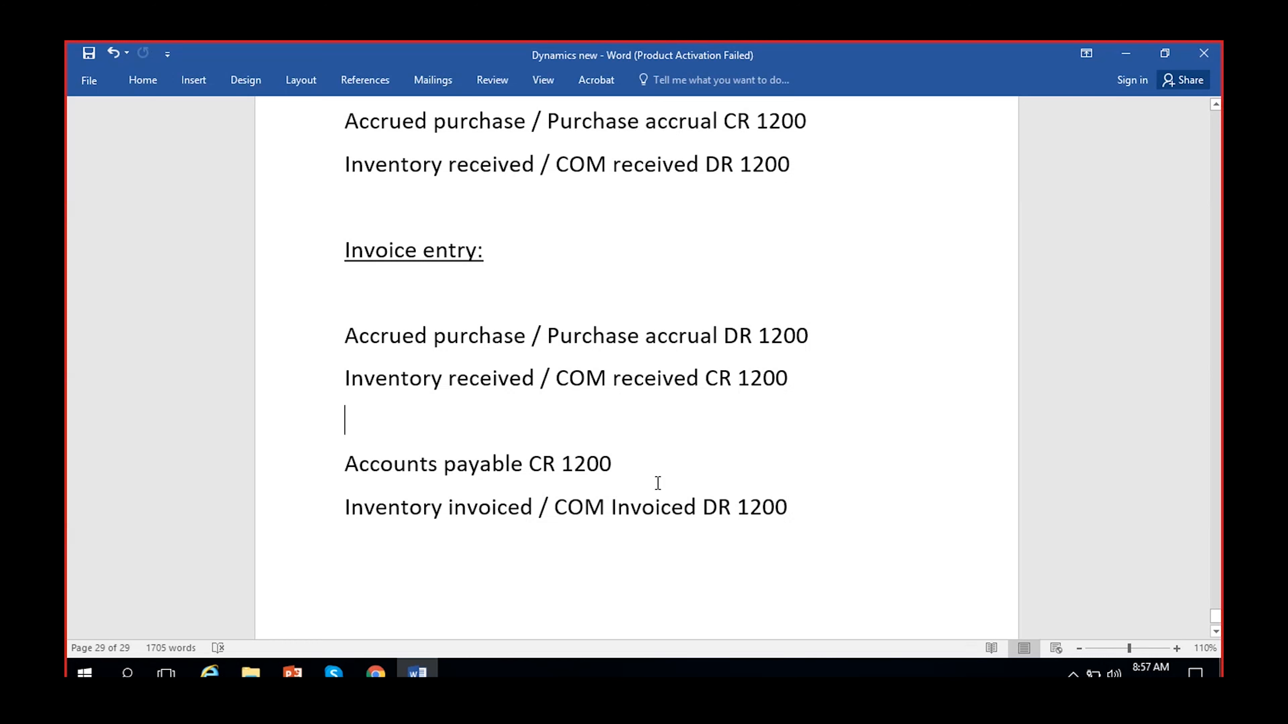
{"action": "scroll", "coordinate": [658, 483], "scroll_direction": "up", "scroll_amount": 1}
{"action": "left_click_drag", "start_coordinate": [815, 547], "coordinate": [348, 121]}
{"action": "left_click", "coordinate": [688, 297]}
Step: Switch back to the browser and close the voucher transactions to return to the invoice journal
{"action": "left_click", "coordinate": [376, 673]}
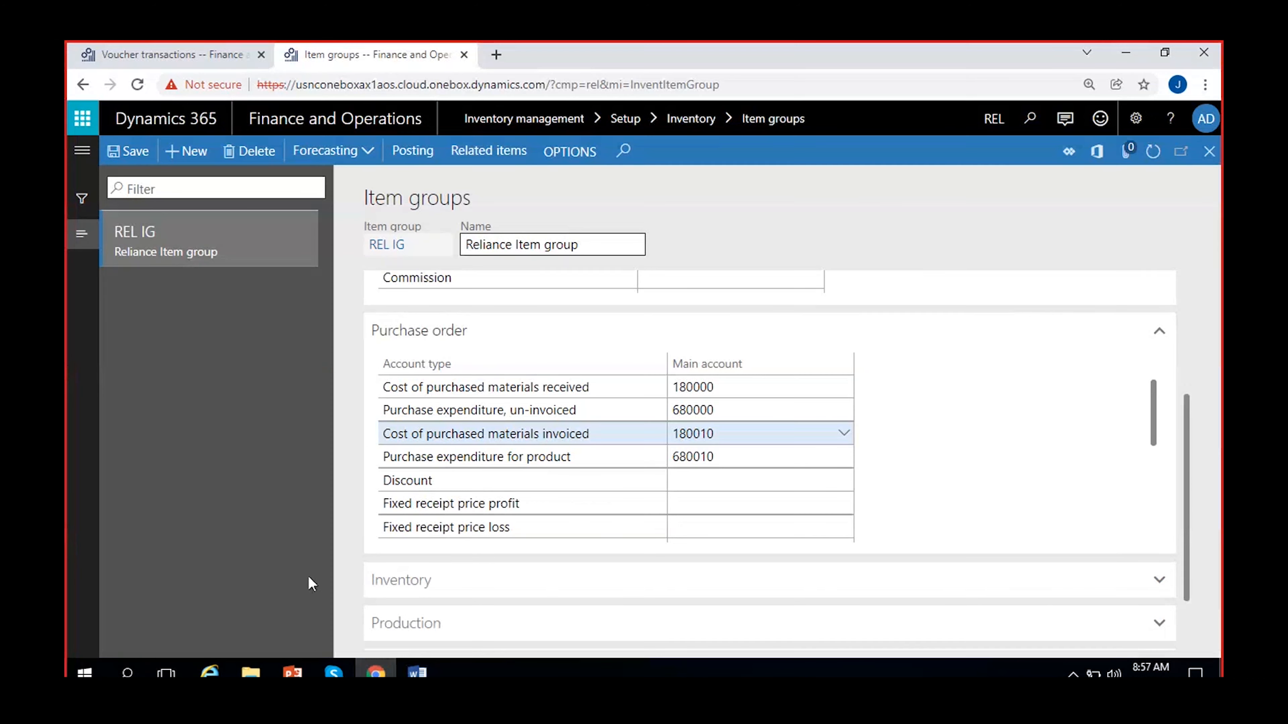
{"action": "left_click", "coordinate": [147, 54]}
{"action": "left_click", "coordinate": [1210, 151]}
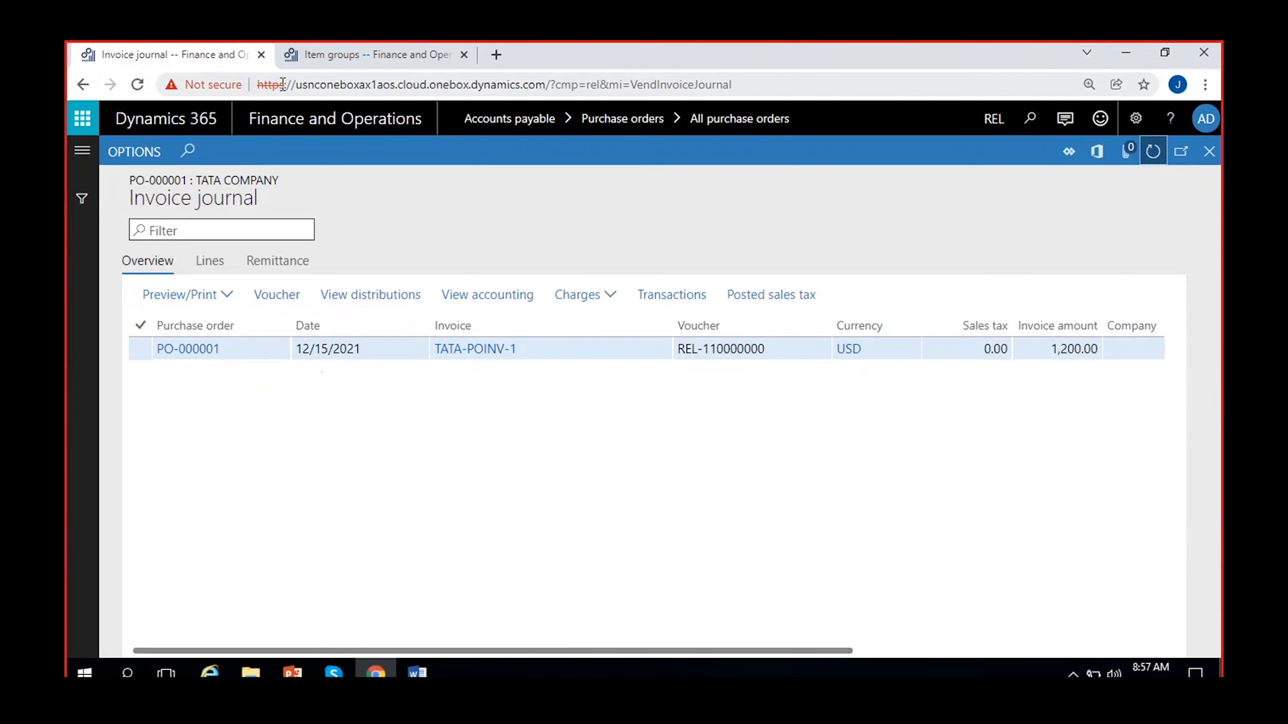
Step: In the item groups browser tab, open the Released products list from Product information management
{"action": "left_click", "coordinate": [325, 56]}
{"action": "left_click", "coordinate": [82, 151]}
{"action": "scroll", "coordinate": [229, 428], "scroll_direction": "down", "scroll_amount": 5}
{"action": "scroll", "coordinate": [197, 515], "scroll_direction": "down", "scroll_amount": 5}
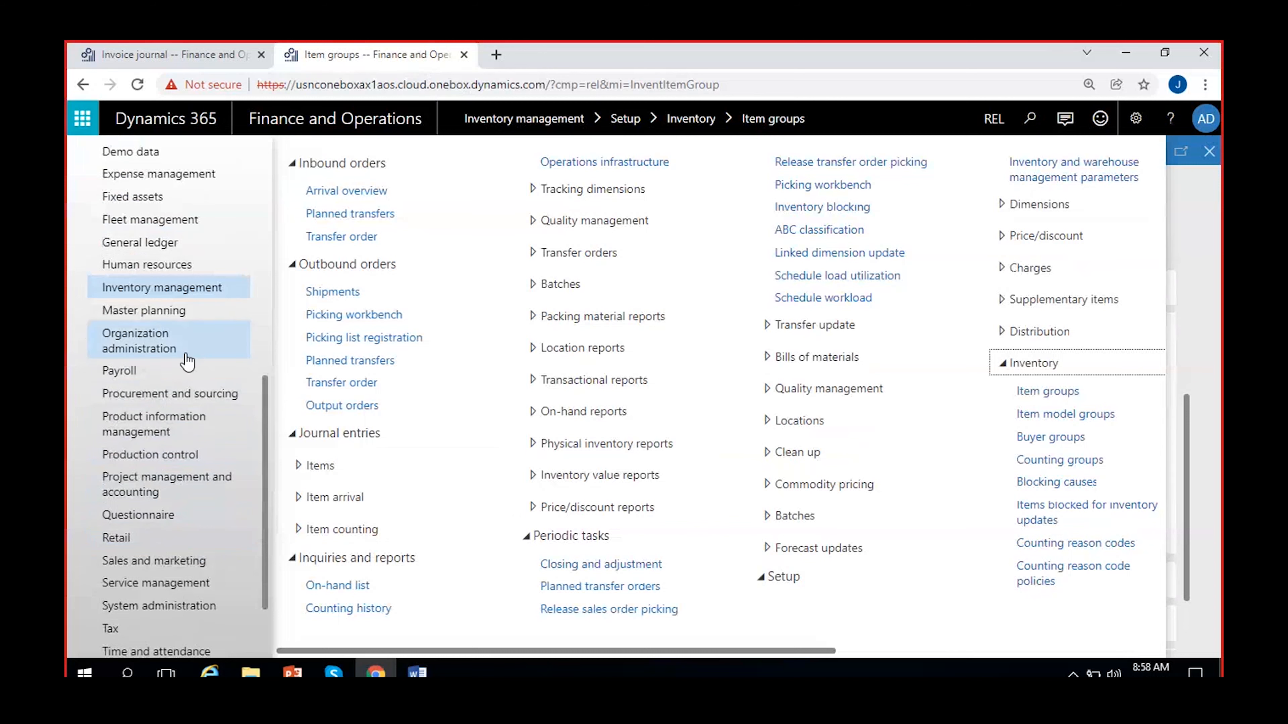
{"action": "left_click", "coordinate": [154, 432]}
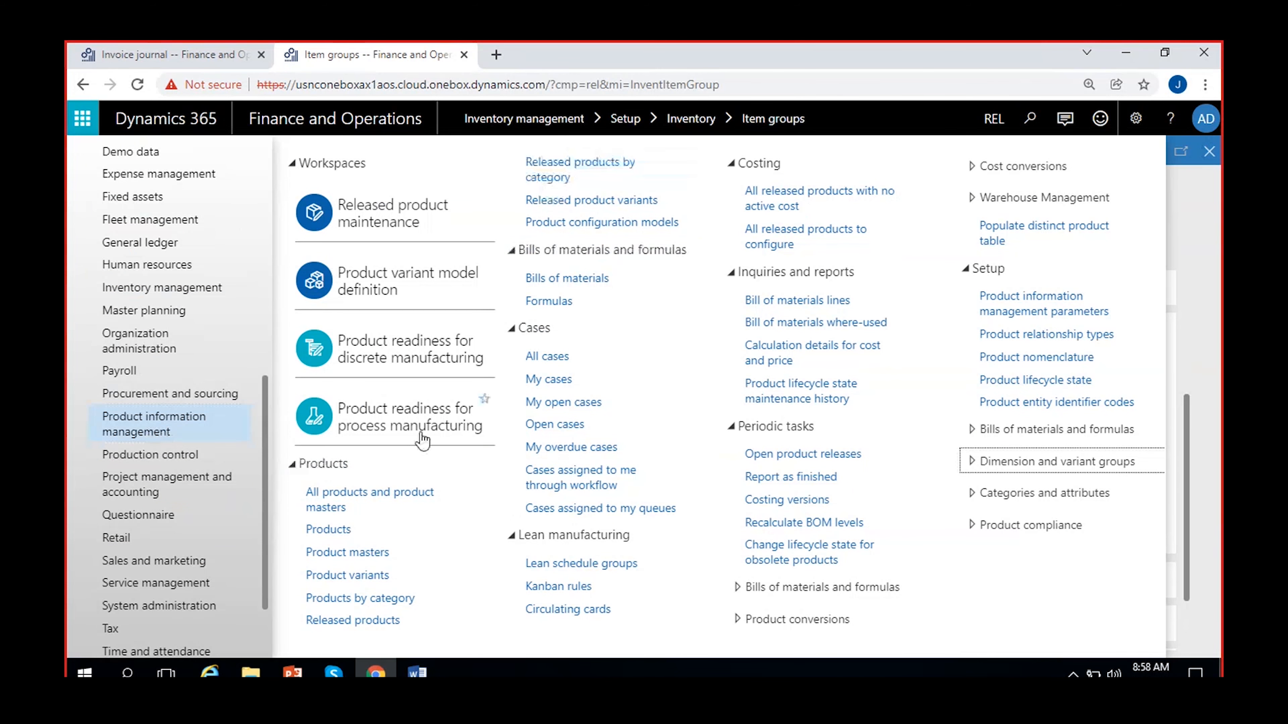
{"action": "left_click", "coordinate": [338, 621]}
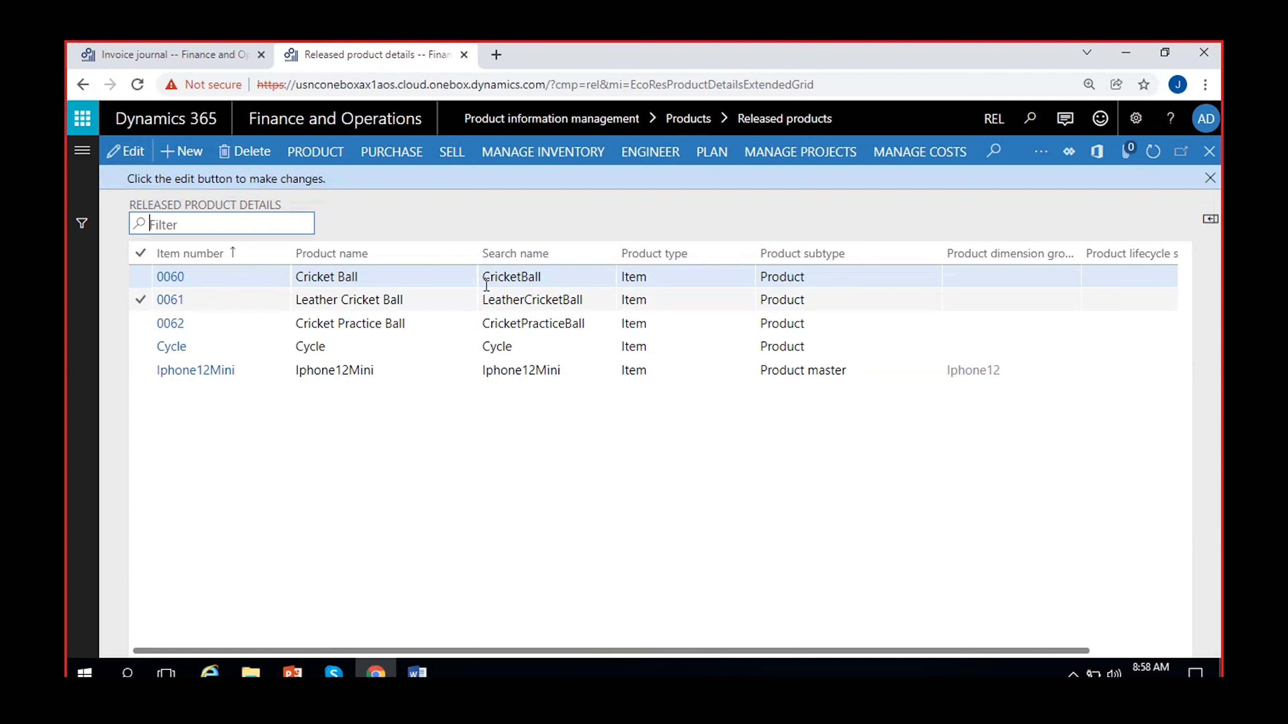
Step: Check the on-hand inventory quantities of item 0060 Cricket Ball, and return to the released products
{"action": "left_click", "coordinate": [439, 274]}
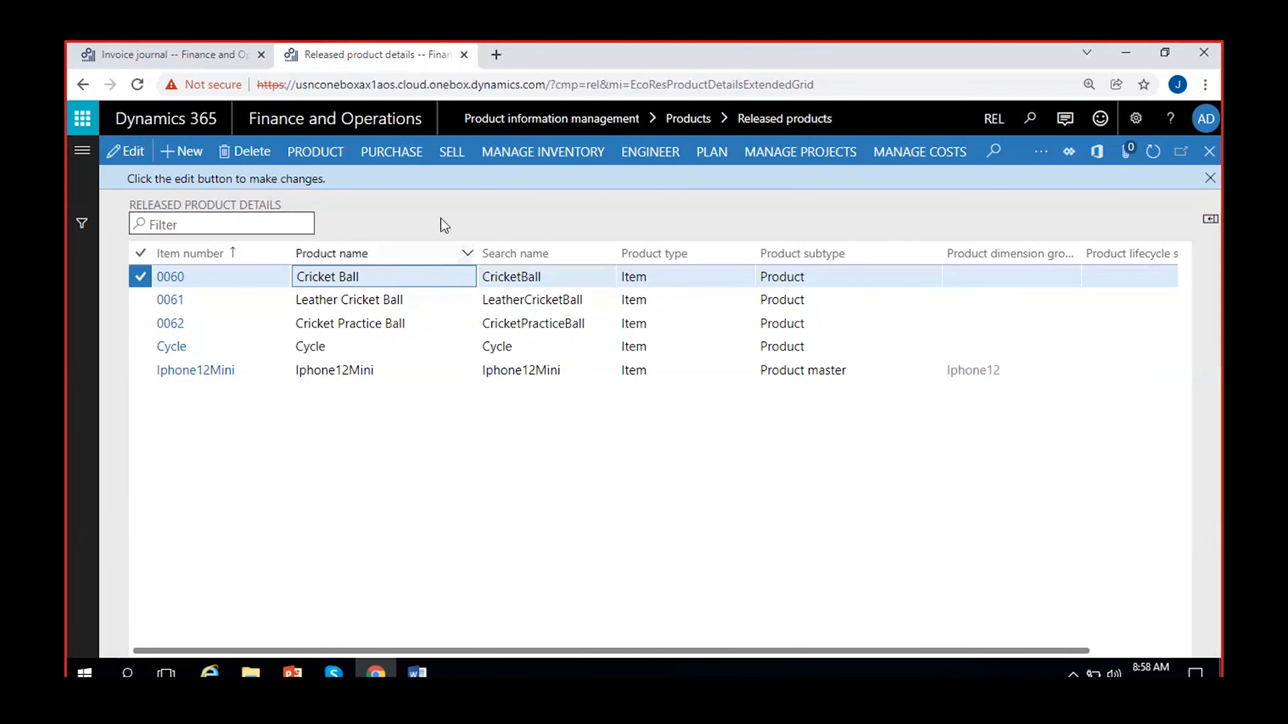
{"action": "left_click", "coordinate": [544, 161]}
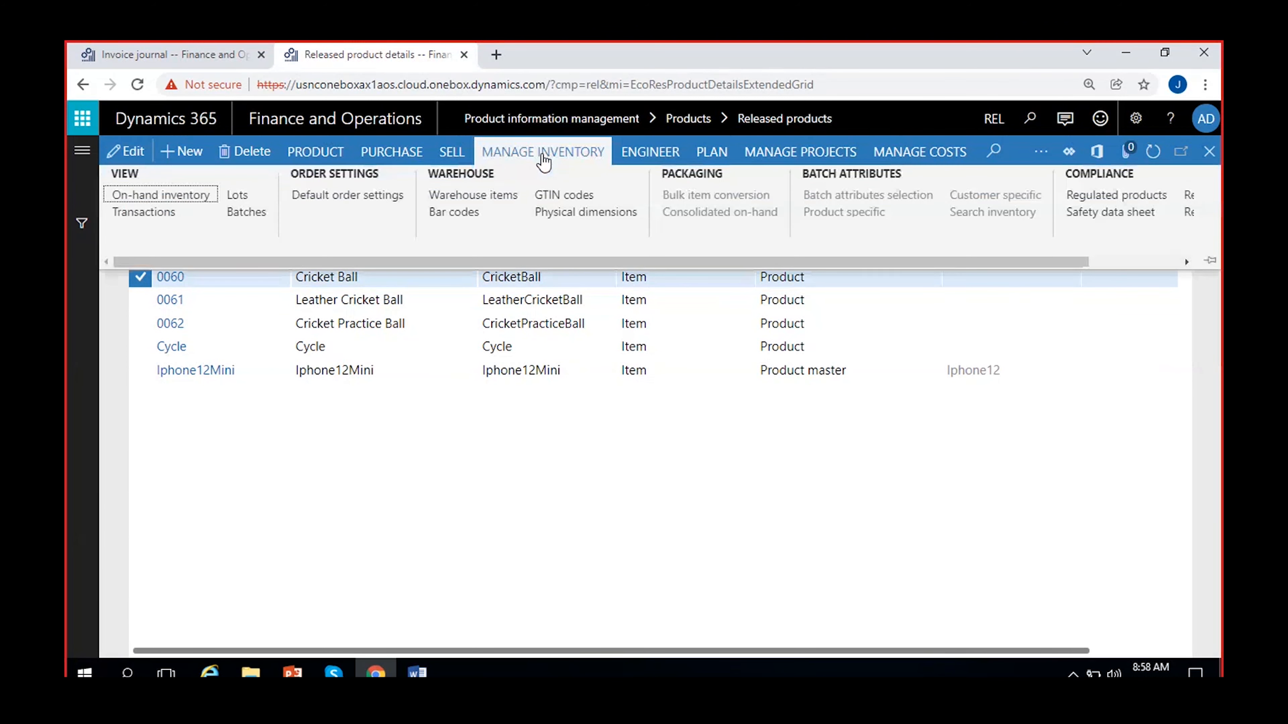
{"action": "left_click", "coordinate": [178, 197]}
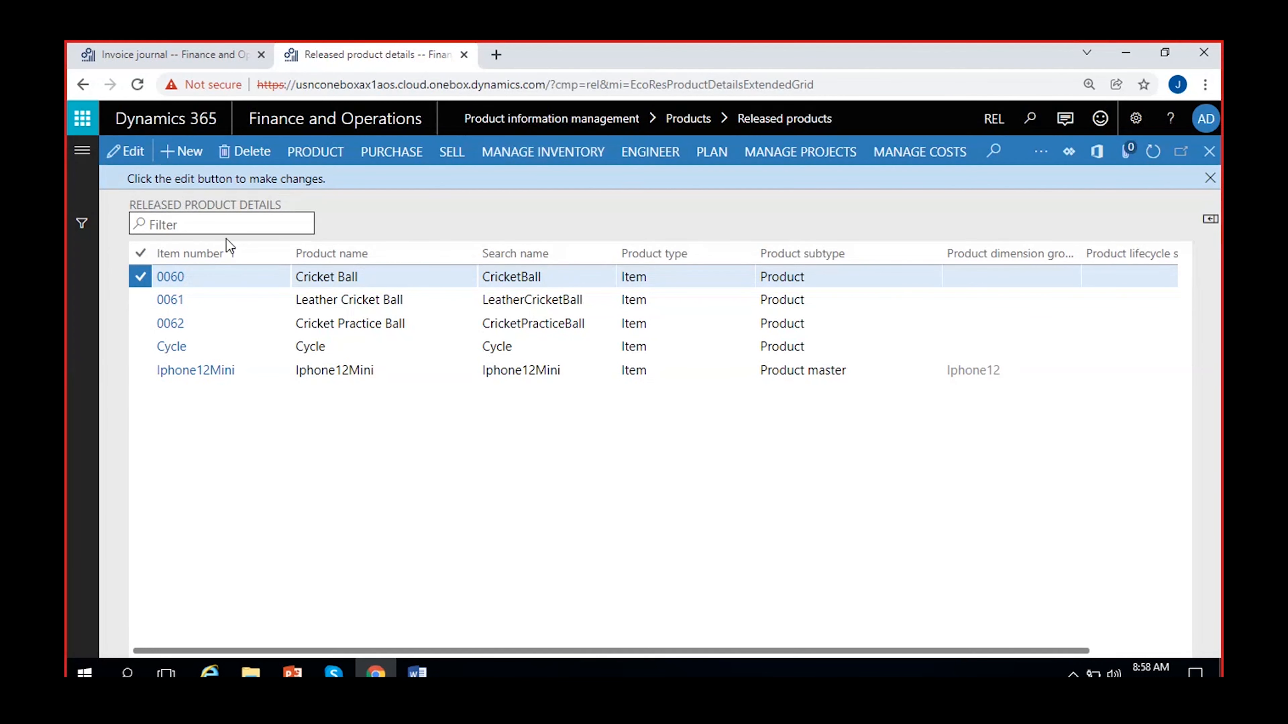
{"action": "left_click", "coordinate": [226, 241]}
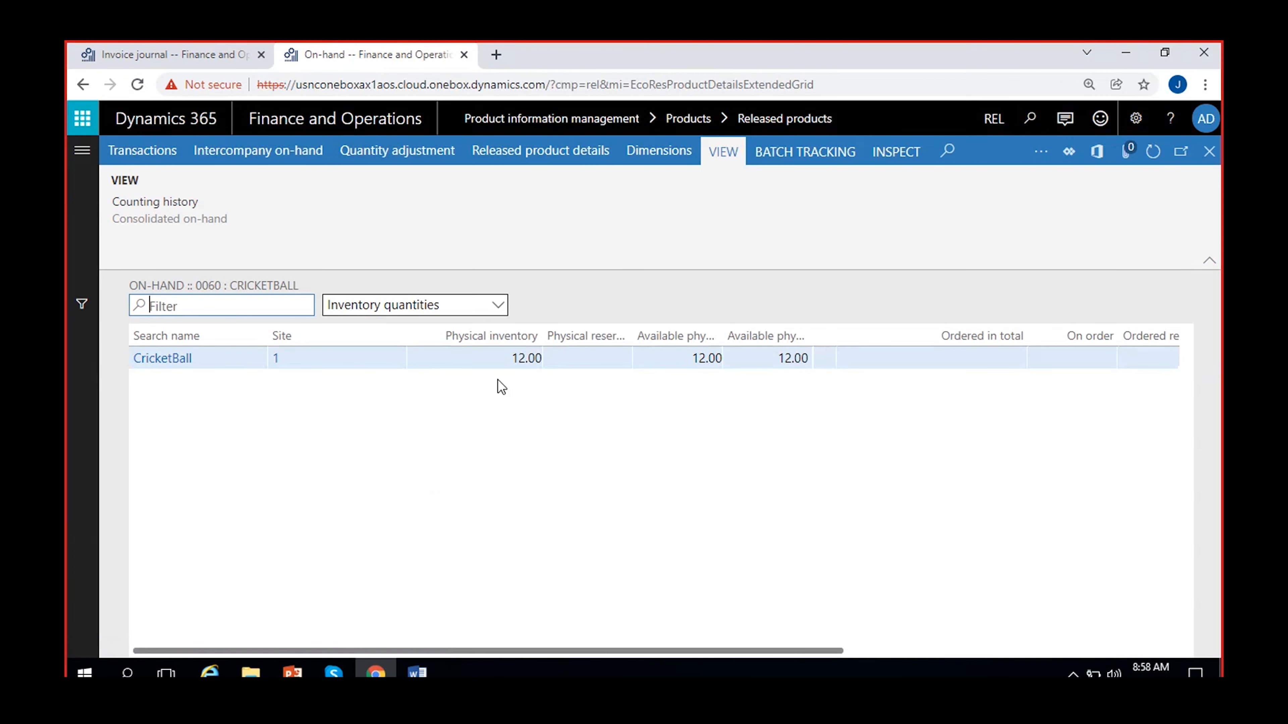
{"action": "left_click", "coordinate": [504, 357]}
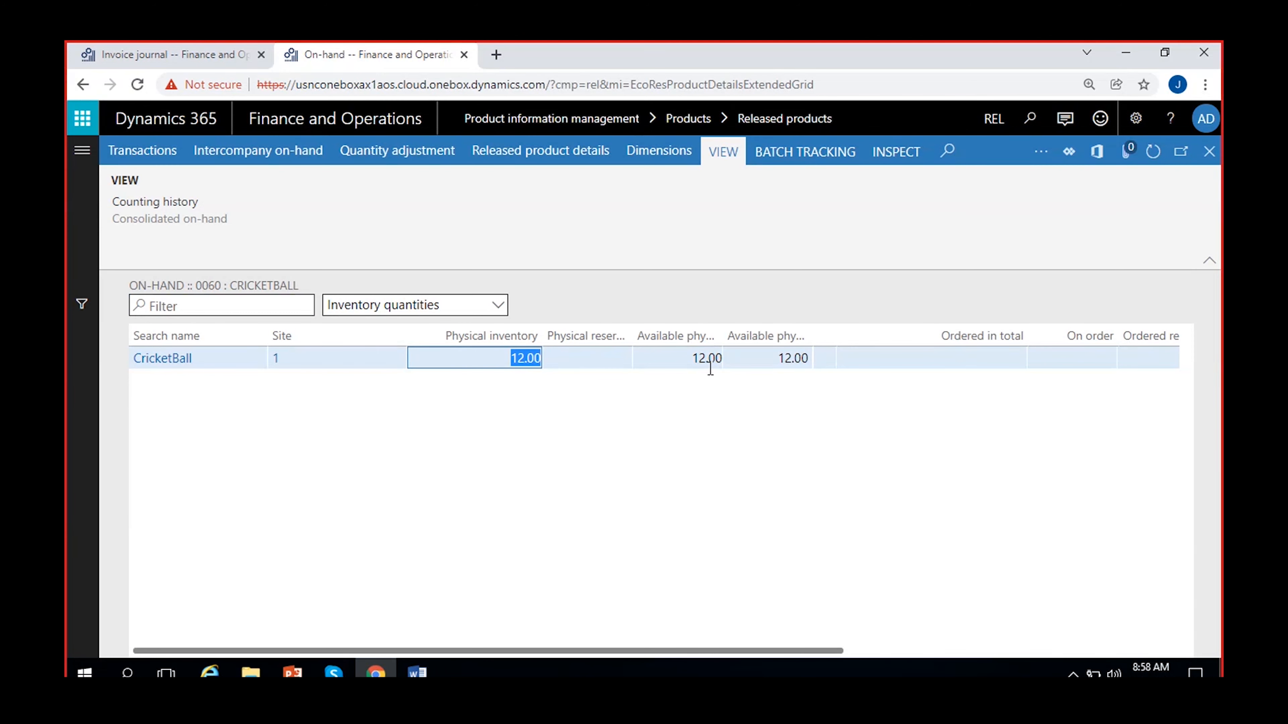
{"action": "scroll", "coordinate": [716, 385], "scroll_direction": "right", "scroll_amount": 5}
{"action": "scroll", "coordinate": [1044, 390], "scroll_direction": "right", "scroll_amount": 3}
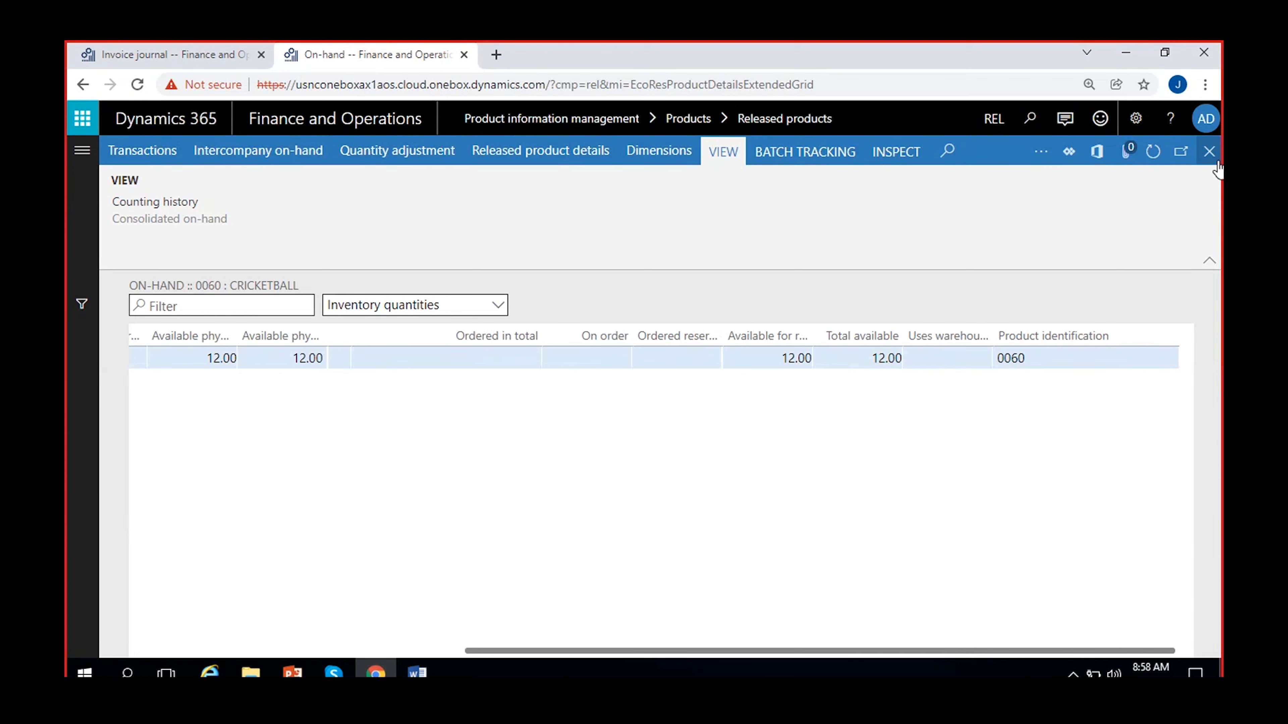
{"action": "left_click", "coordinate": [1210, 153]}
{"action": "key", "text": "Escape"}
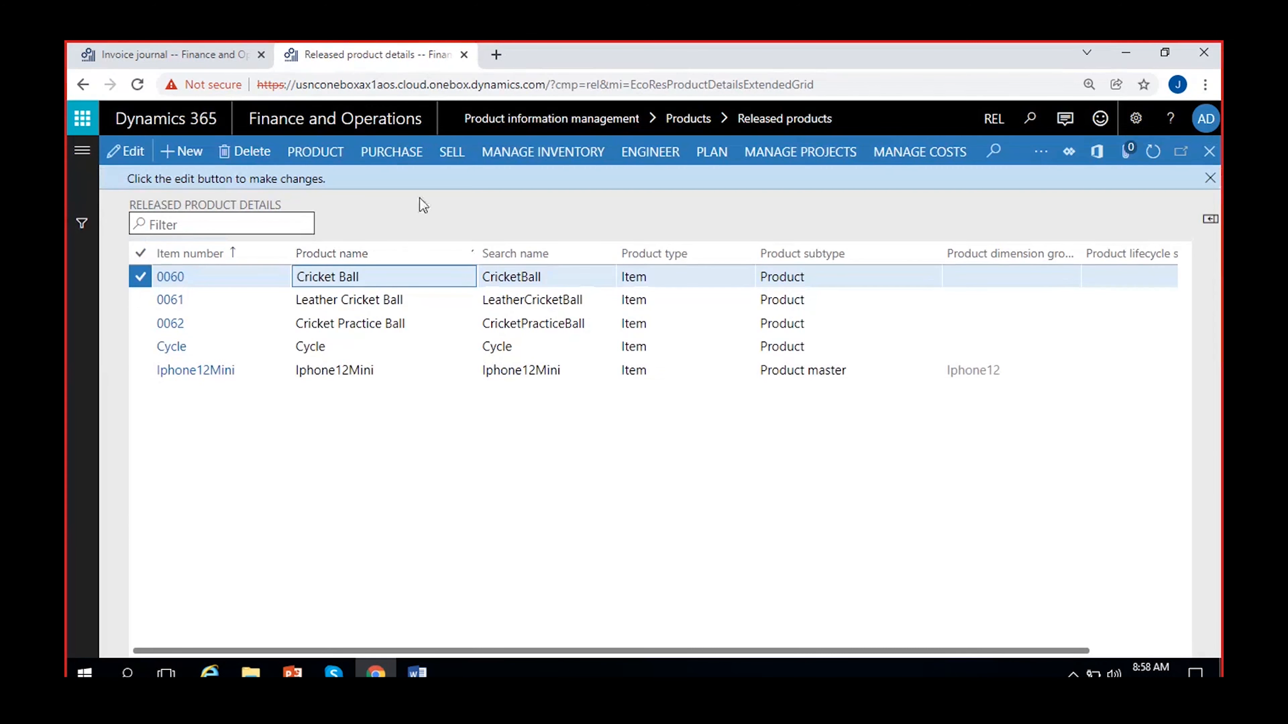
Step: Open the inventory transactions of item 0060 Cricket Ball and examine their quantity and cost columns
{"action": "left_click", "coordinate": [545, 152]}
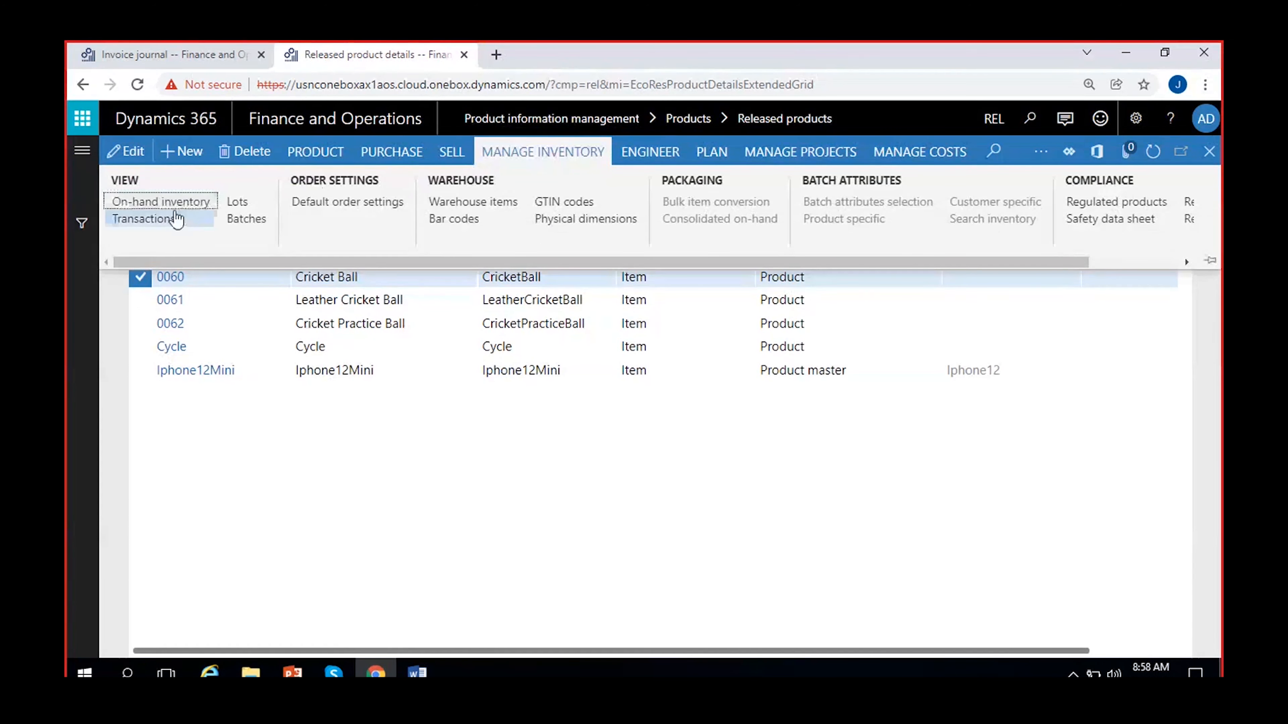
{"action": "left_click", "coordinate": [158, 220]}
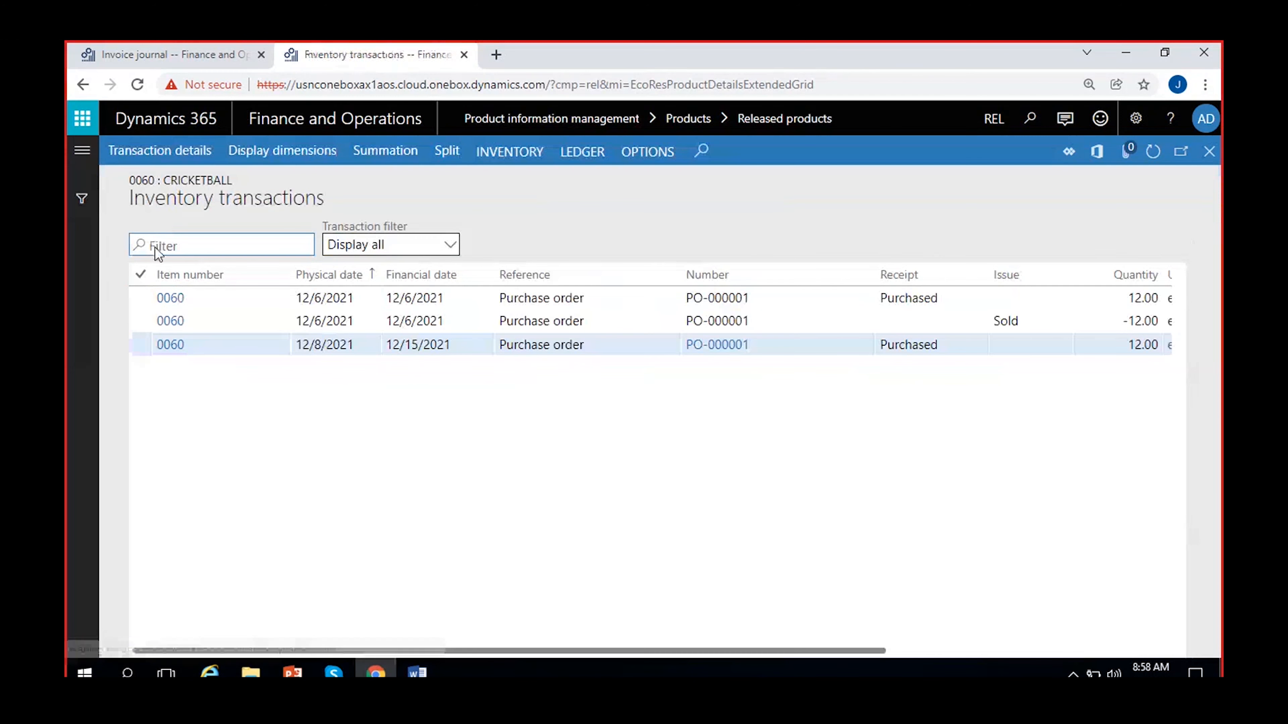
{"action": "scroll", "coordinate": [716, 502], "scroll_direction": "right", "scroll_amount": 3}
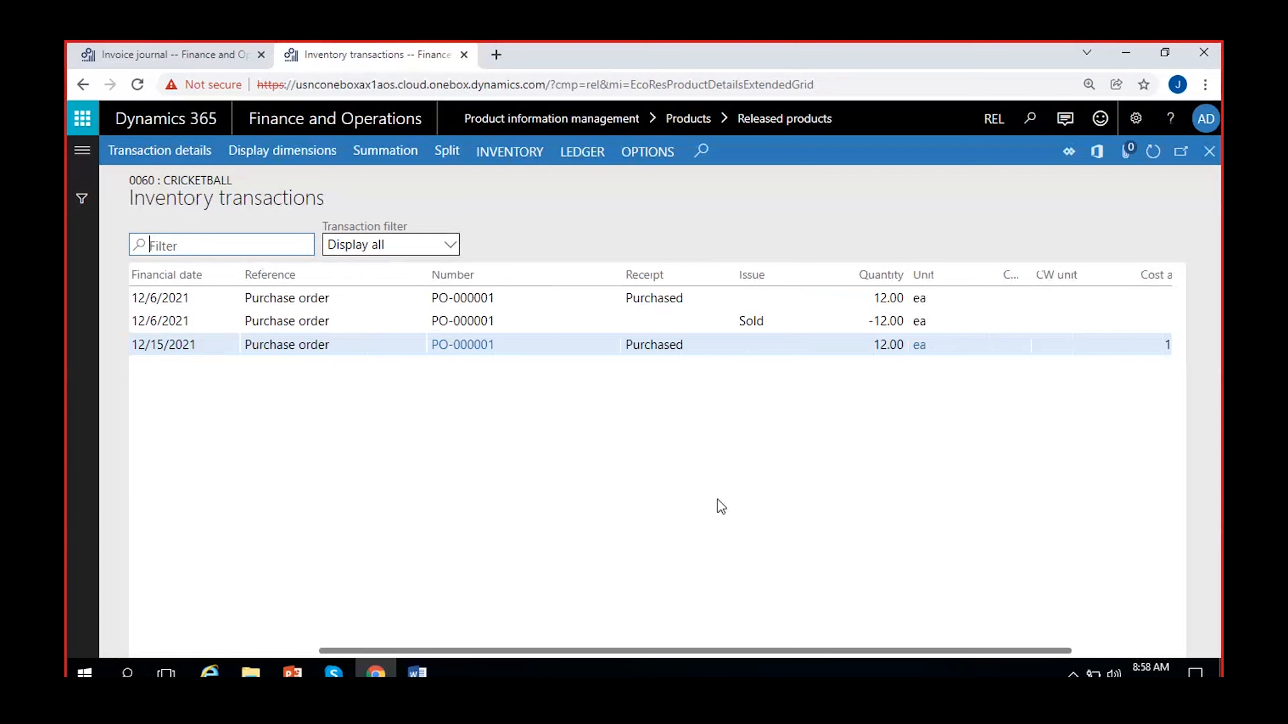
Step: Examine the receipt, issue, quantity, cost amount and packing slip columns of each transaction row for item 0060
{"action": "left_click", "coordinate": [638, 299]}
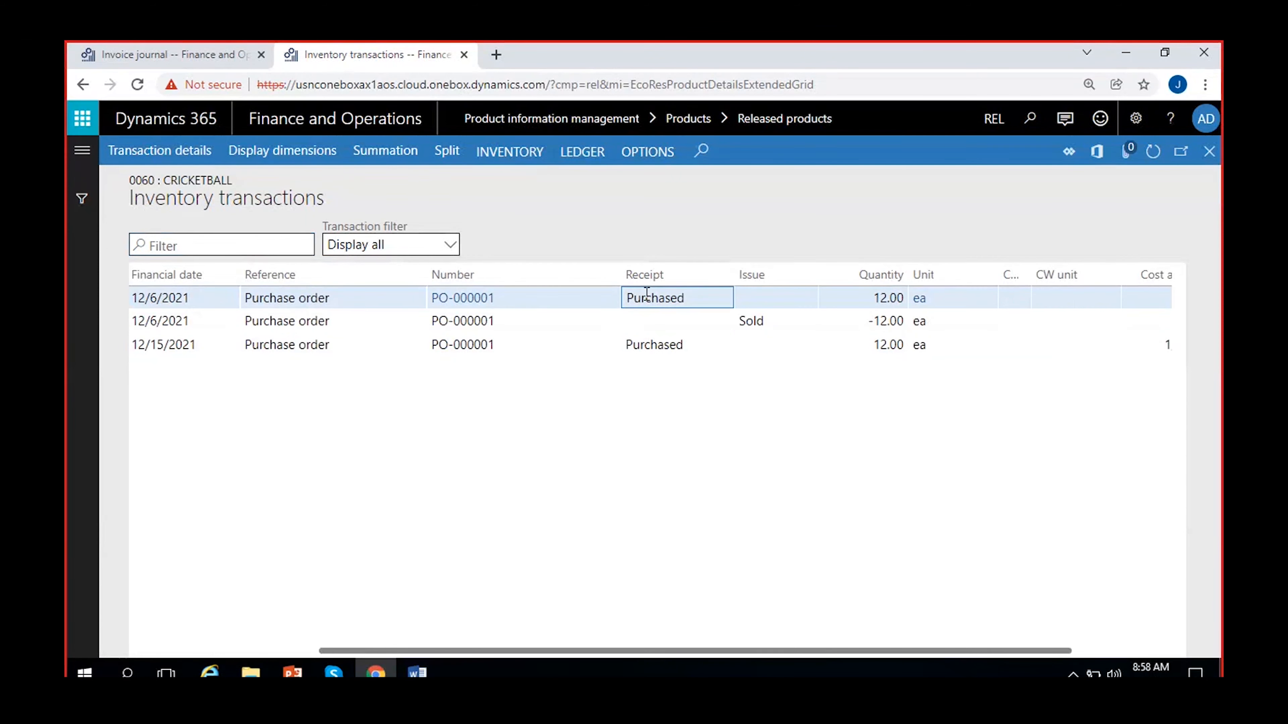
{"action": "scroll", "coordinate": [464, 365], "scroll_direction": "left", "scroll_amount": 3}
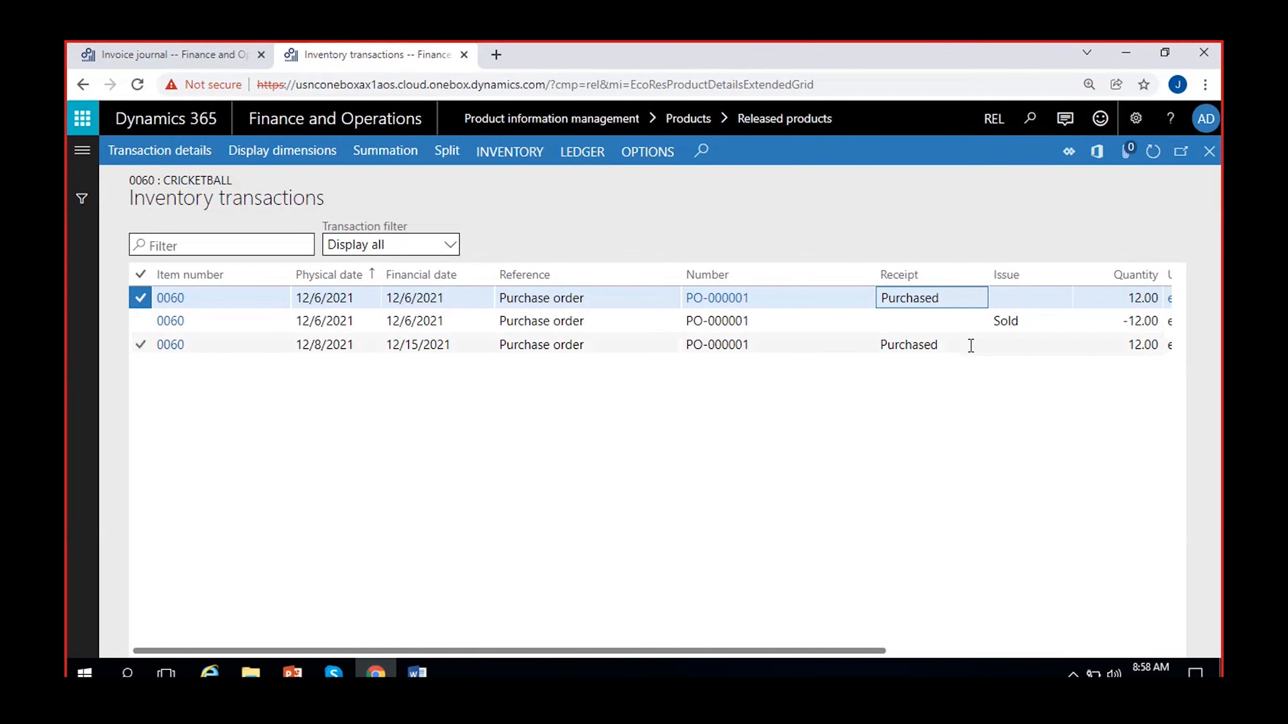
{"action": "scroll", "coordinate": [816, 312], "scroll_direction": "right", "scroll_amount": 3}
{"action": "left_click", "coordinate": [734, 317]}
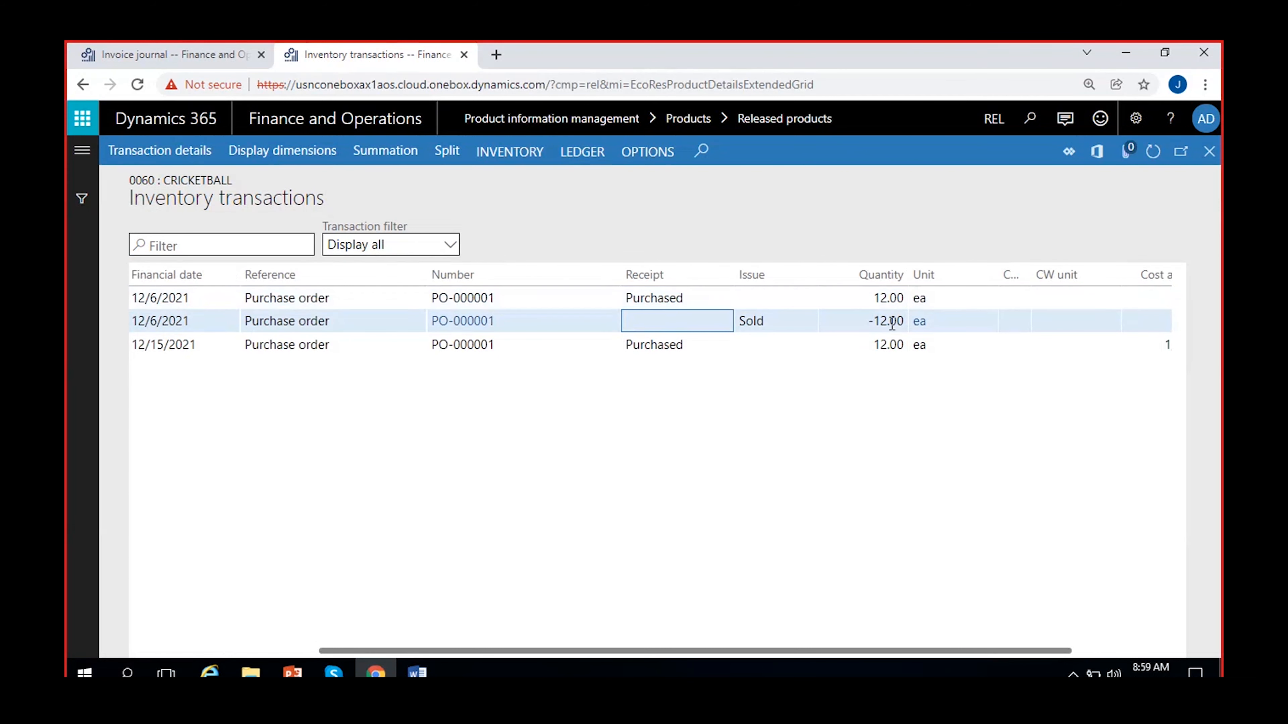
{"action": "left_click", "coordinate": [868, 320]}
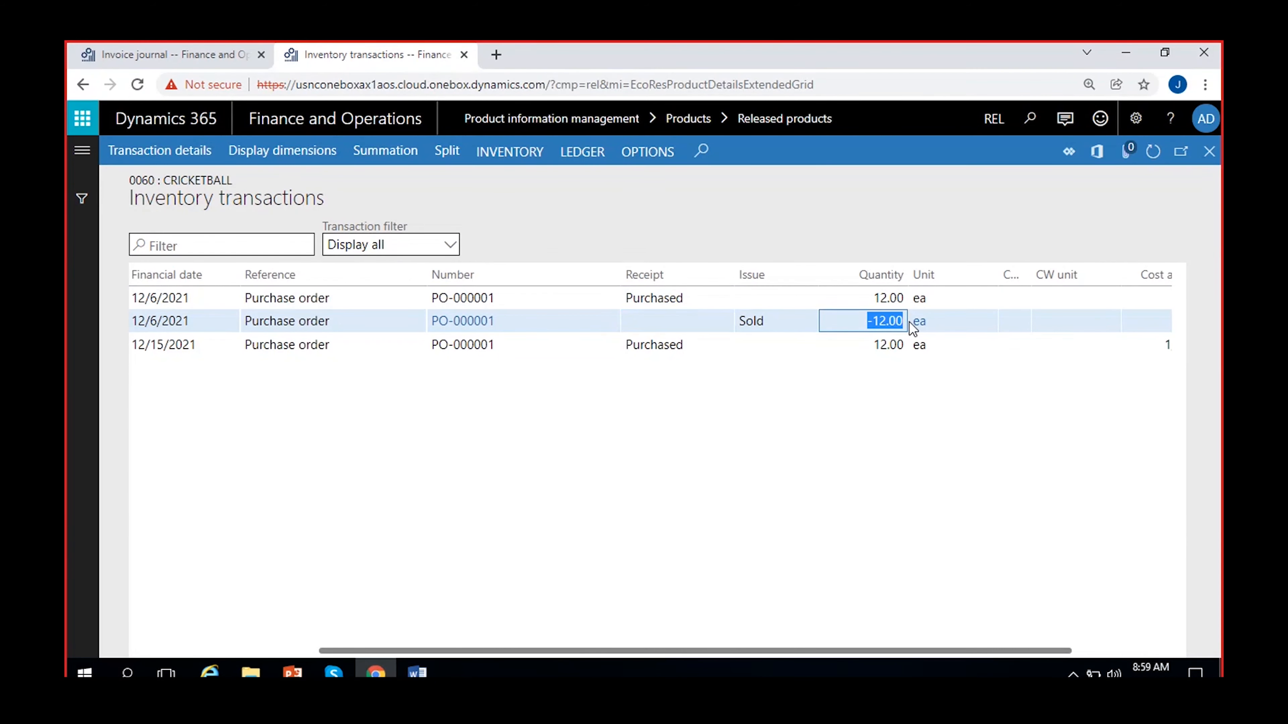
{"action": "left_click", "coordinate": [662, 345]}
{"action": "scroll", "coordinate": [662, 345], "scroll_direction": "right", "scroll_amount": 2}
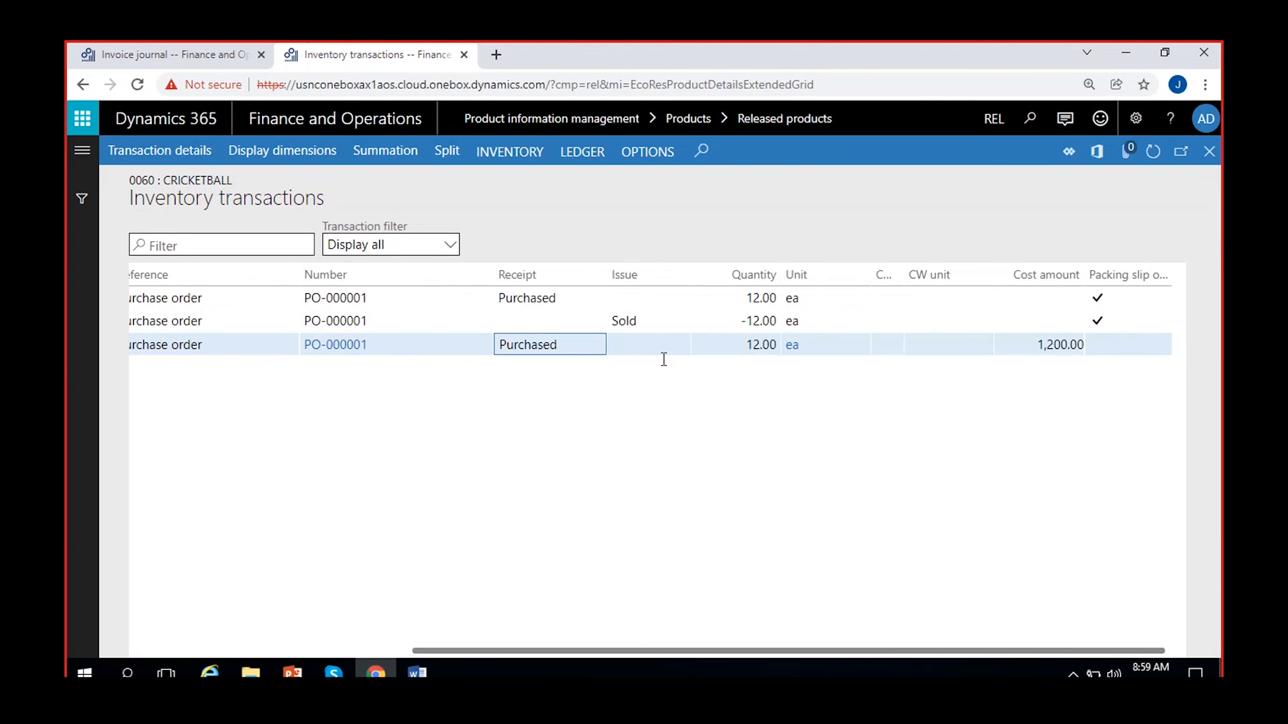
{"action": "left_click", "coordinate": [754, 345]}
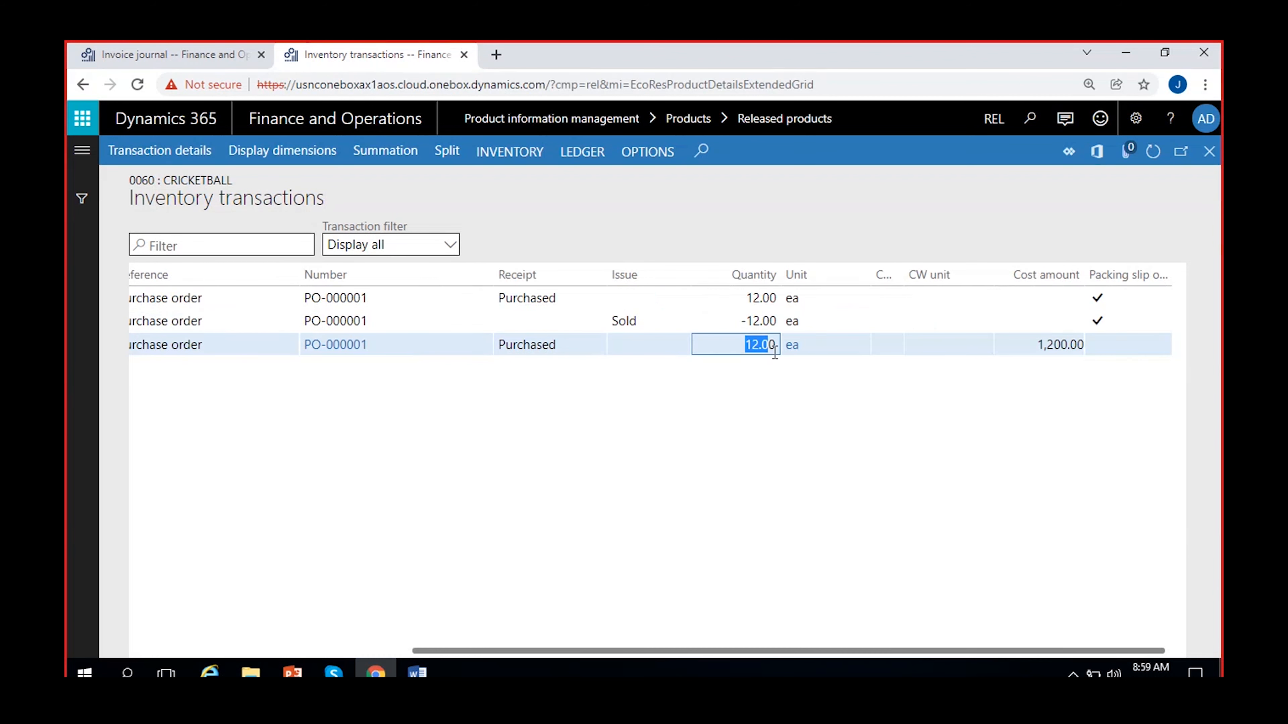
{"action": "left_click", "coordinate": [776, 425]}
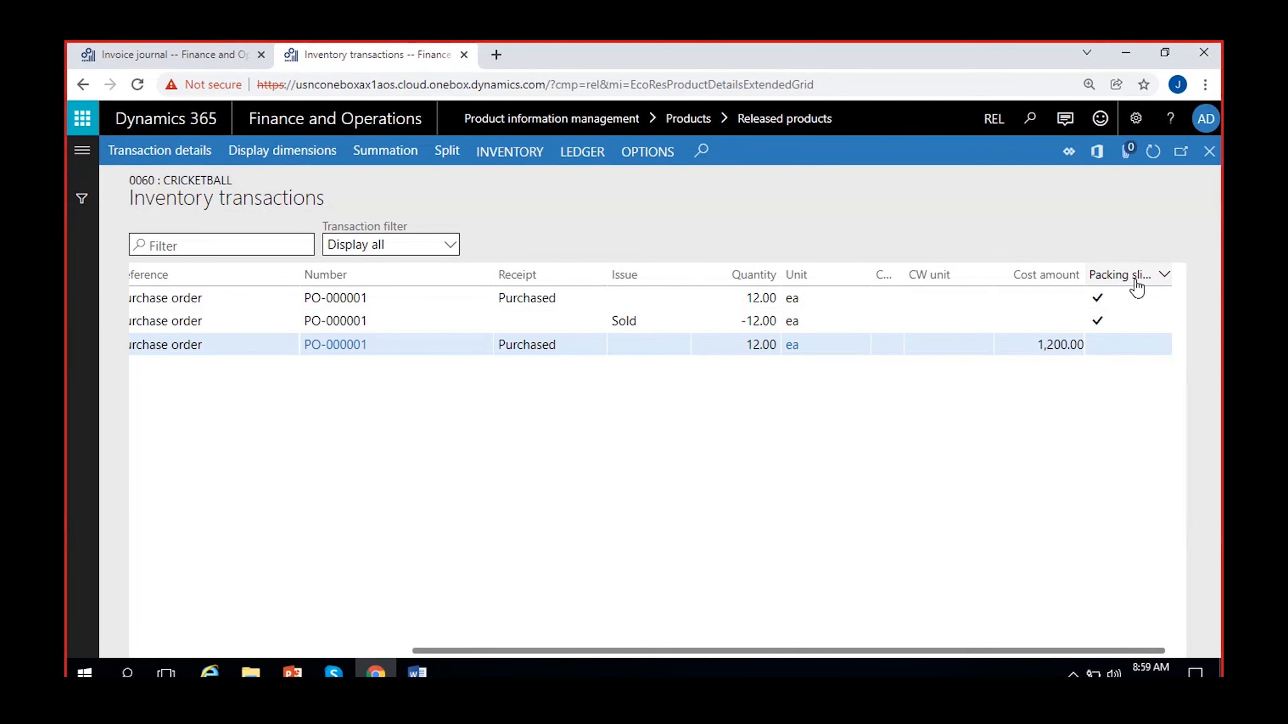
{"action": "left_click_drag", "start_coordinate": [1039, 651], "coordinate": [1132, 645]}
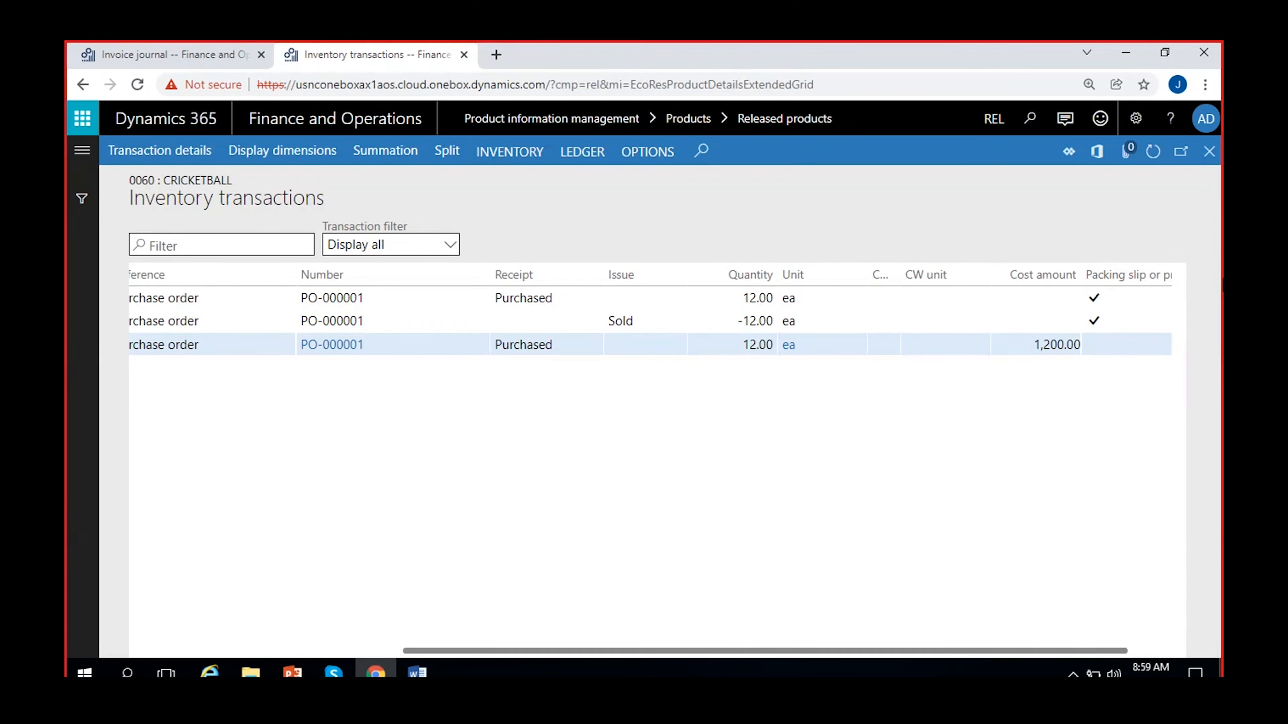
{"action": "left_click_drag", "start_coordinate": [1034, 654], "coordinate": [1164, 650]}
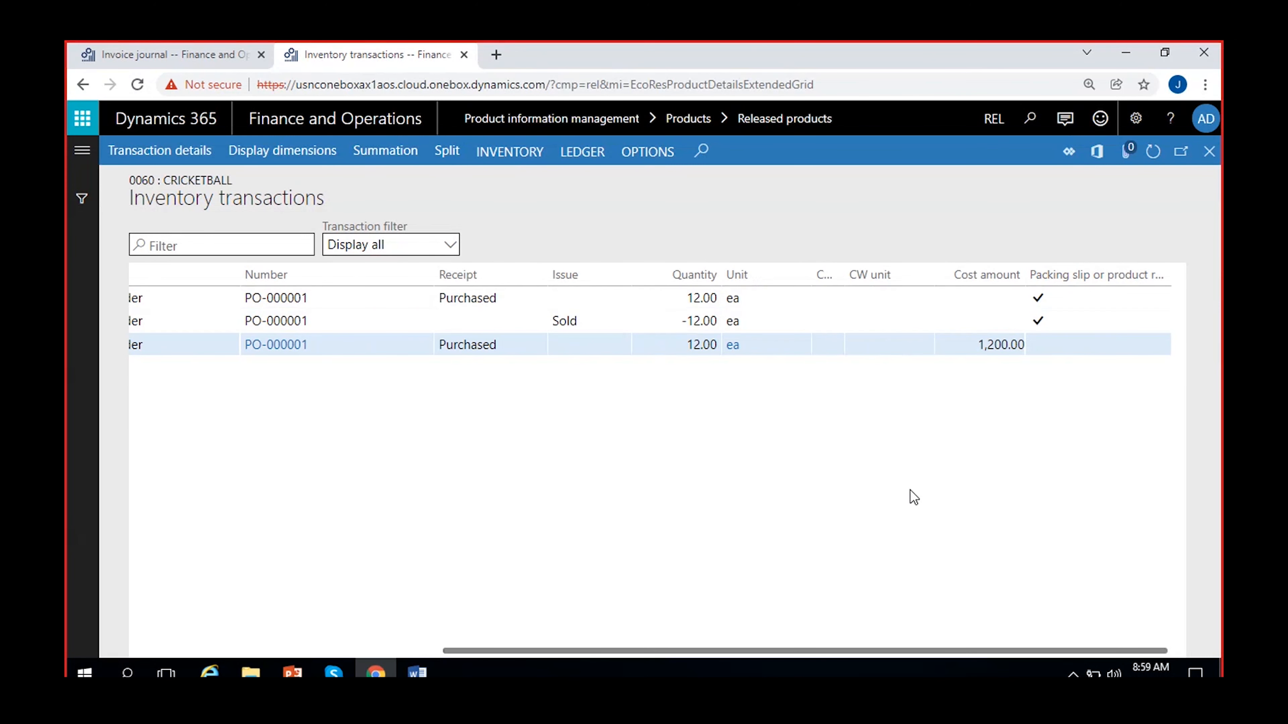
Step: Compare the physical and financial dates across the three transactions, and return to the released products with the edit notice dismissed
{"action": "left_click", "coordinate": [462, 298]}
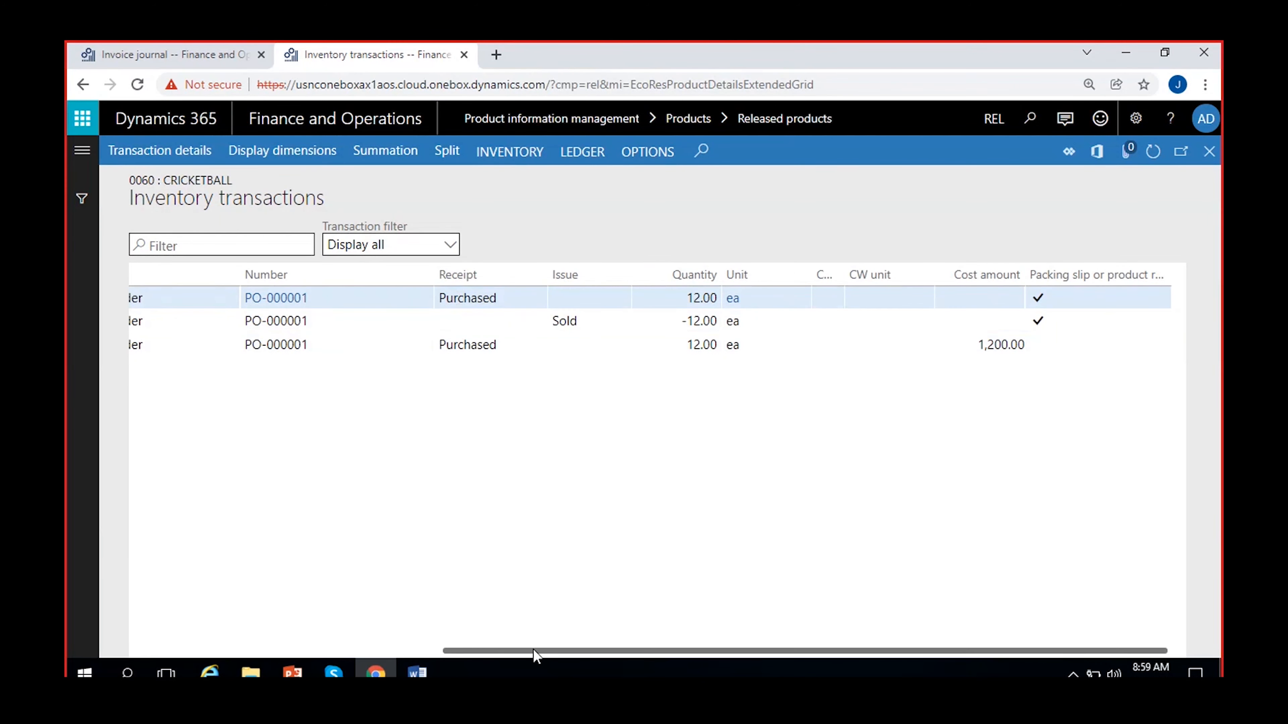
{"action": "left_click_drag", "start_coordinate": [533, 650], "coordinate": [310, 651]}
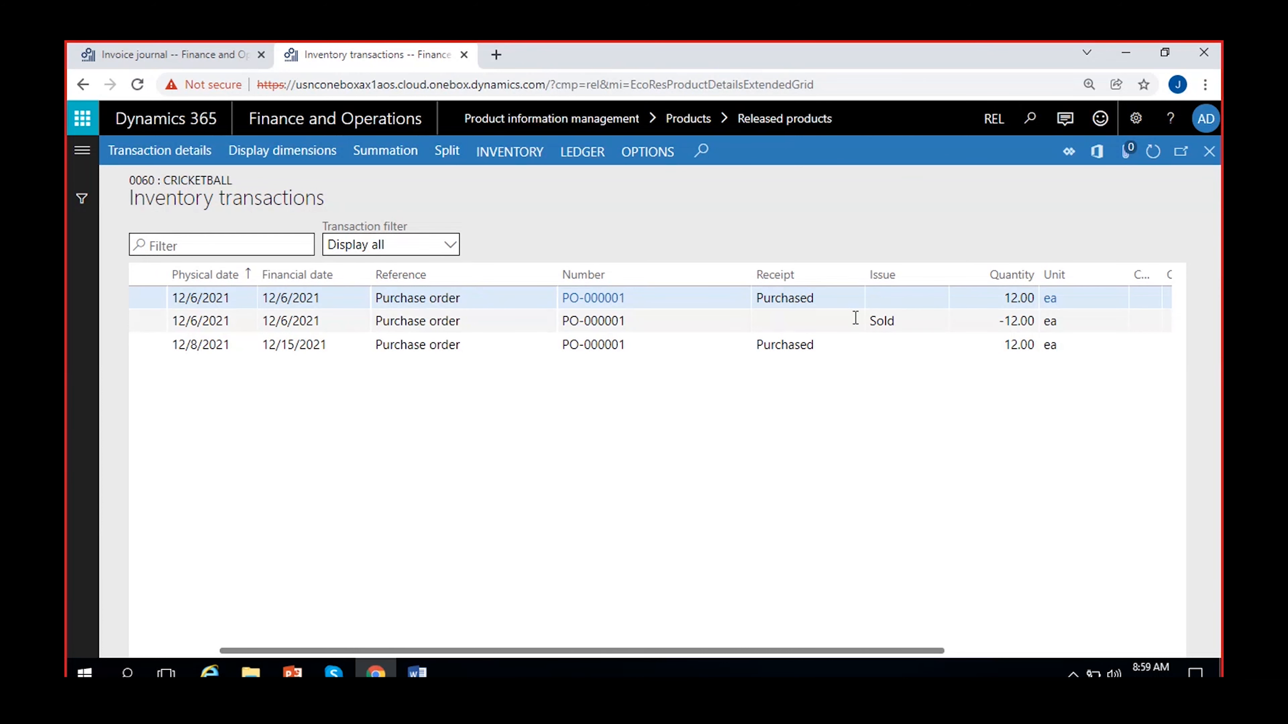
{"action": "left_click", "coordinate": [843, 316]}
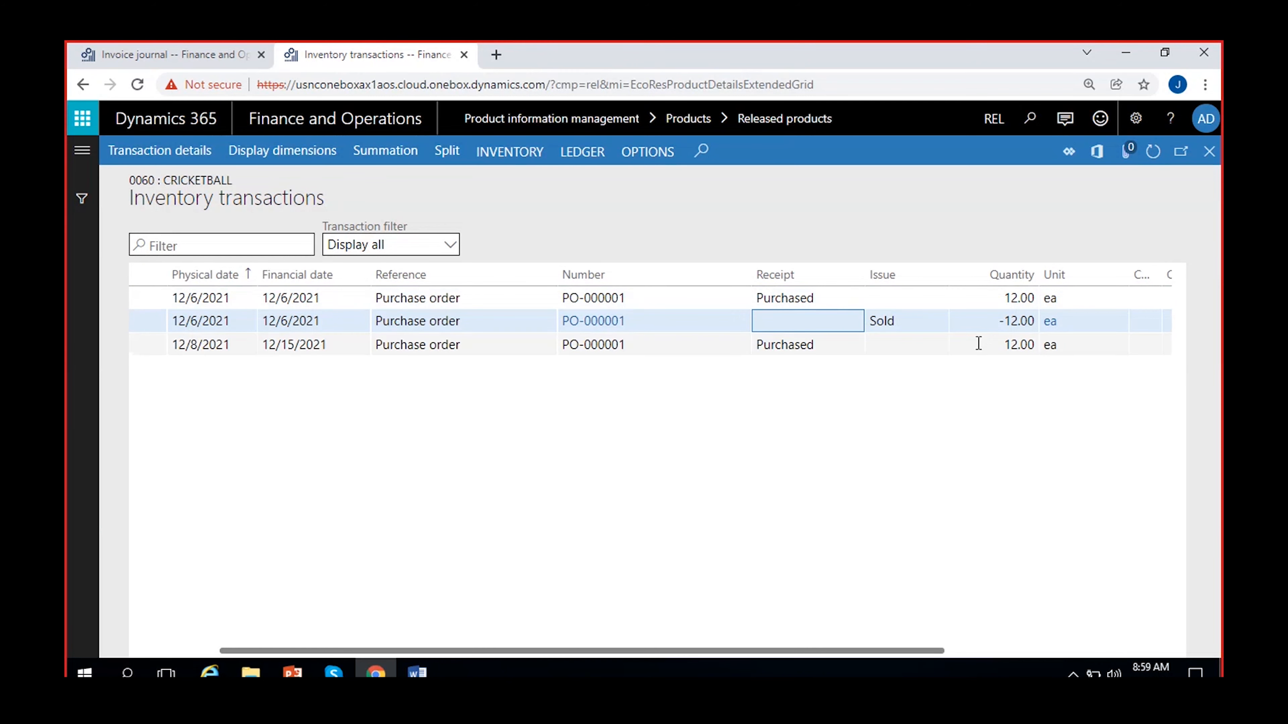
{"action": "left_click", "coordinate": [746, 346]}
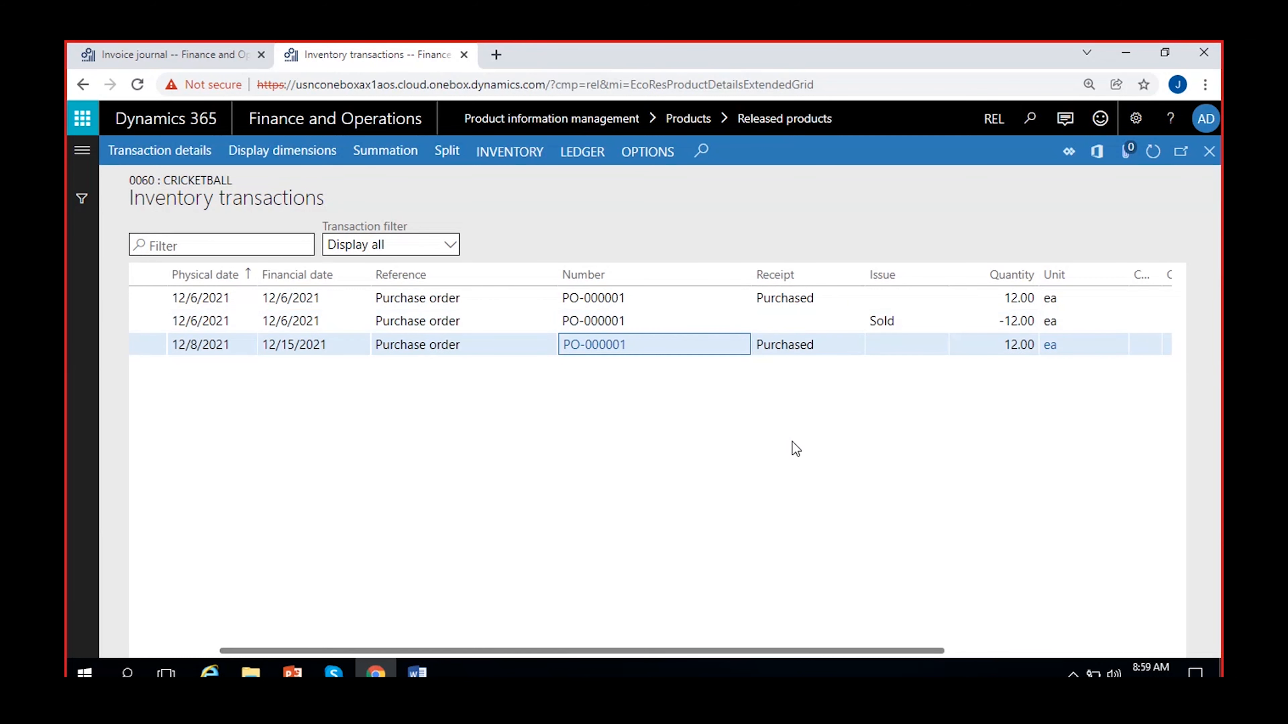
{"action": "left_click", "coordinate": [241, 346]}
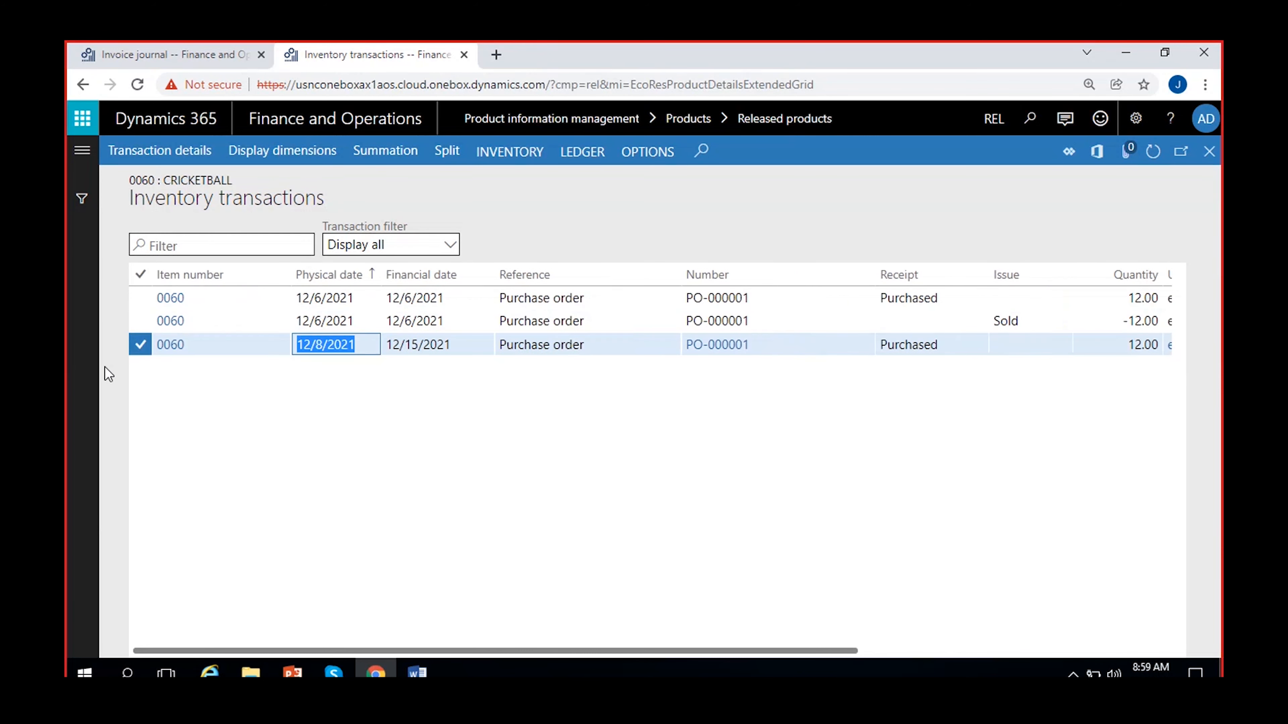
{"action": "left_click", "coordinate": [358, 348]}
{"action": "left_click_drag", "start_coordinate": [362, 349], "coordinate": [306, 349]}
{"action": "scroll", "coordinate": [951, 410], "scroll_direction": "right", "scroll_amount": 4}
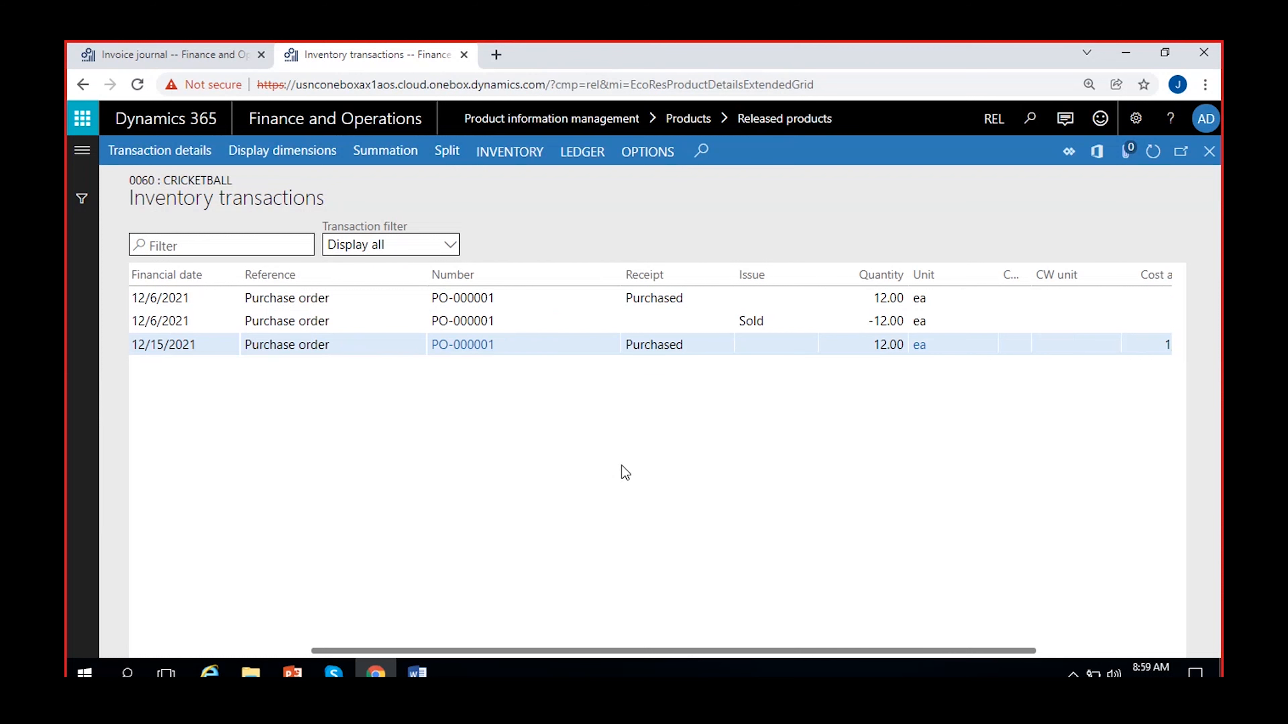
{"action": "scroll", "coordinate": [701, 502], "scroll_direction": "left", "scroll_amount": 4}
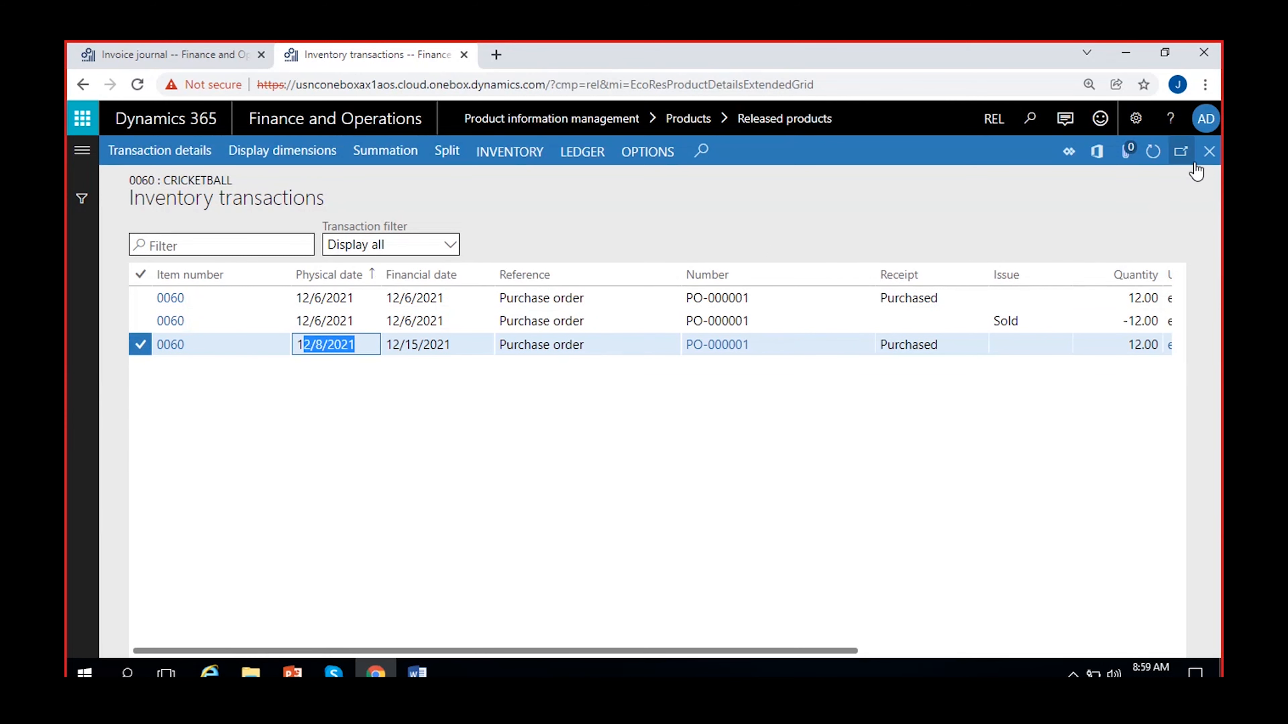
{"action": "left_click", "coordinate": [1208, 153]}
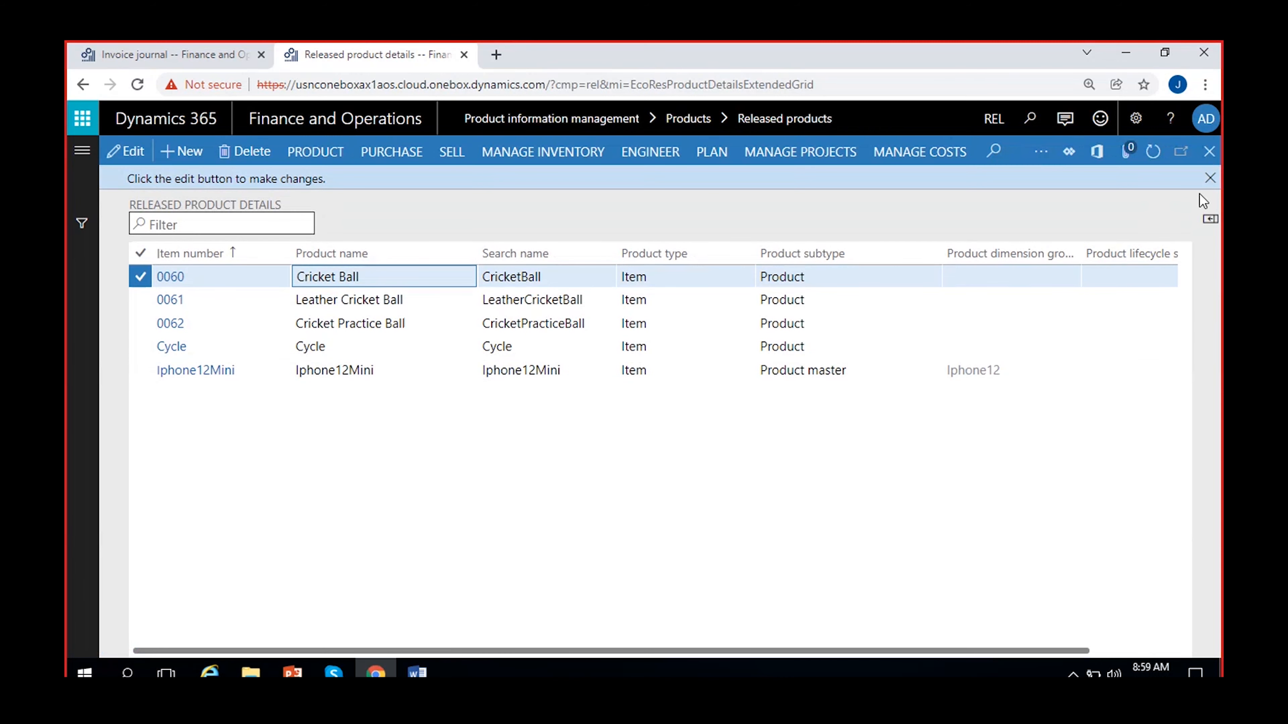
{"action": "left_click", "coordinate": [1209, 178]}
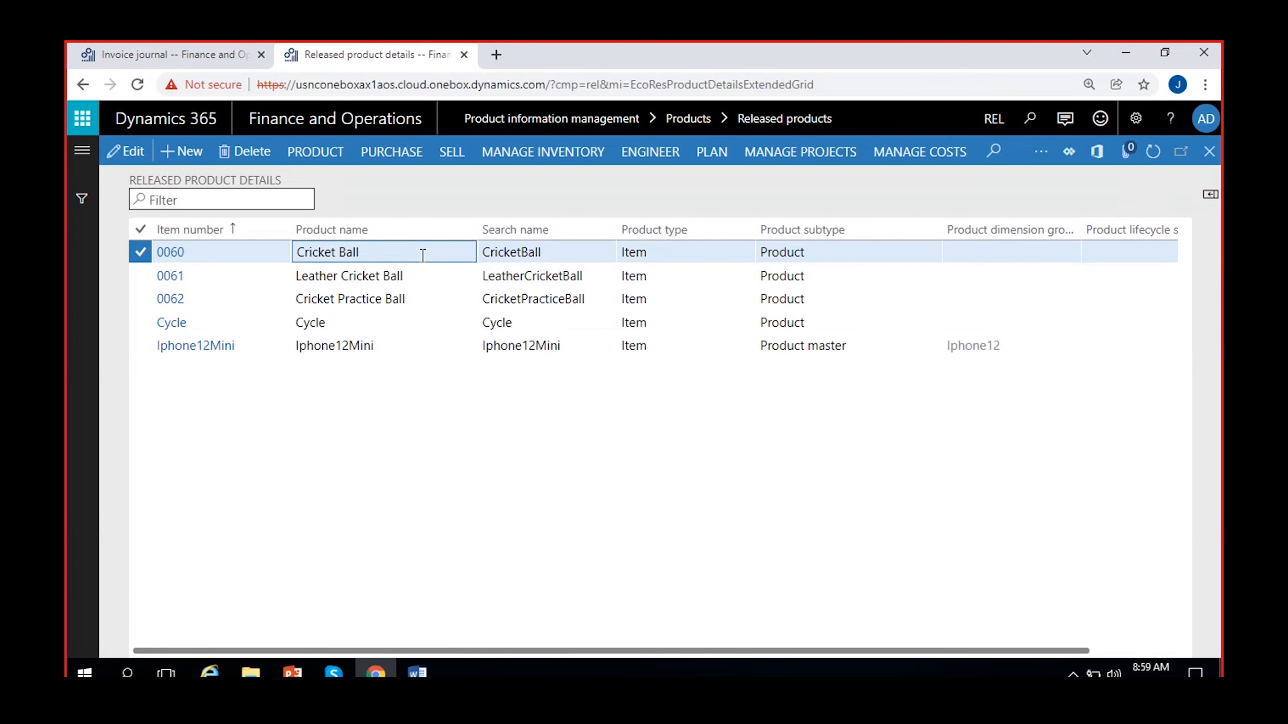
Step: Check the on-hand inventory of item 0061 Leather Cricket Ball, and return to item 0060 in the released products
{"action": "left_click", "coordinate": [417, 276]}
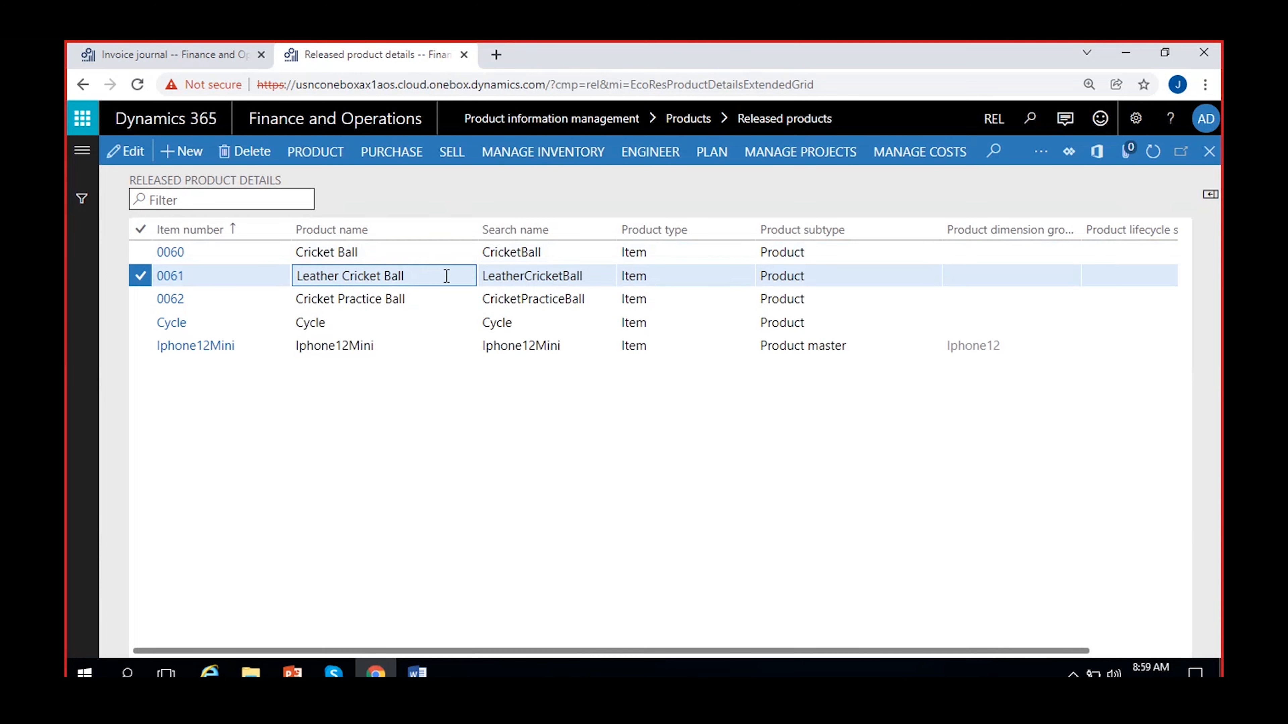
{"action": "left_click", "coordinate": [537, 153]}
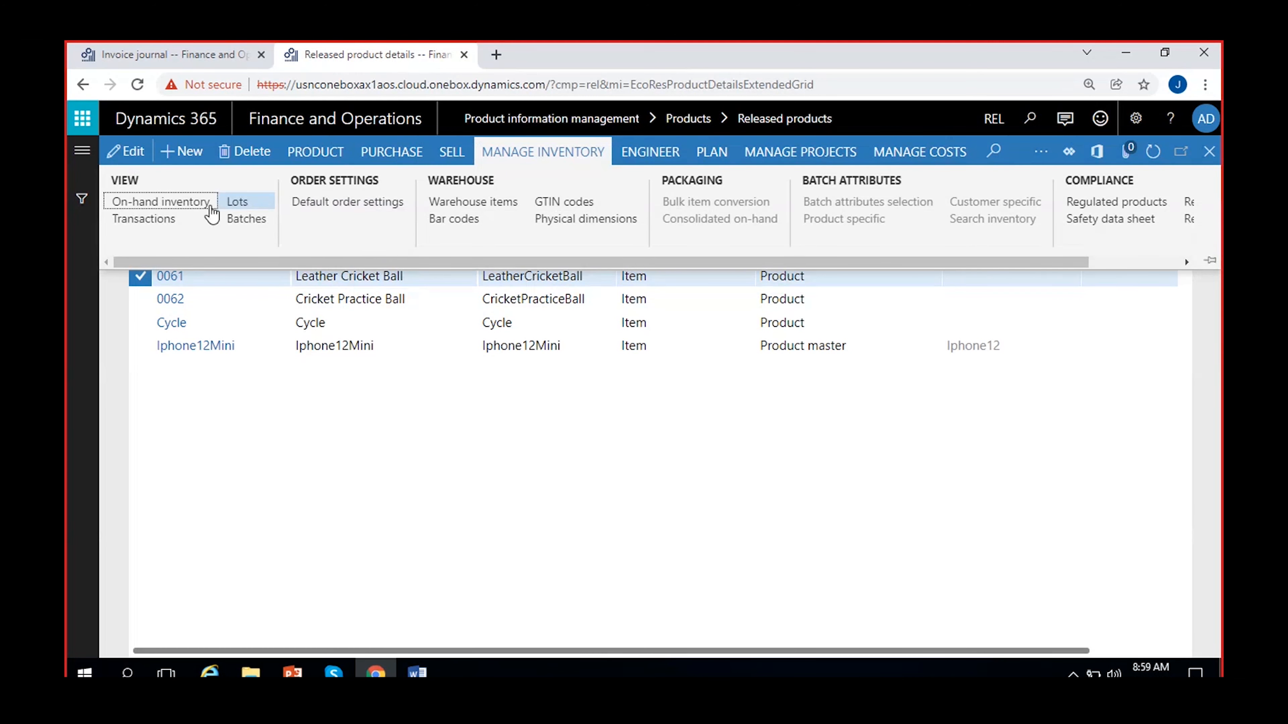
{"action": "left_click", "coordinate": [184, 201]}
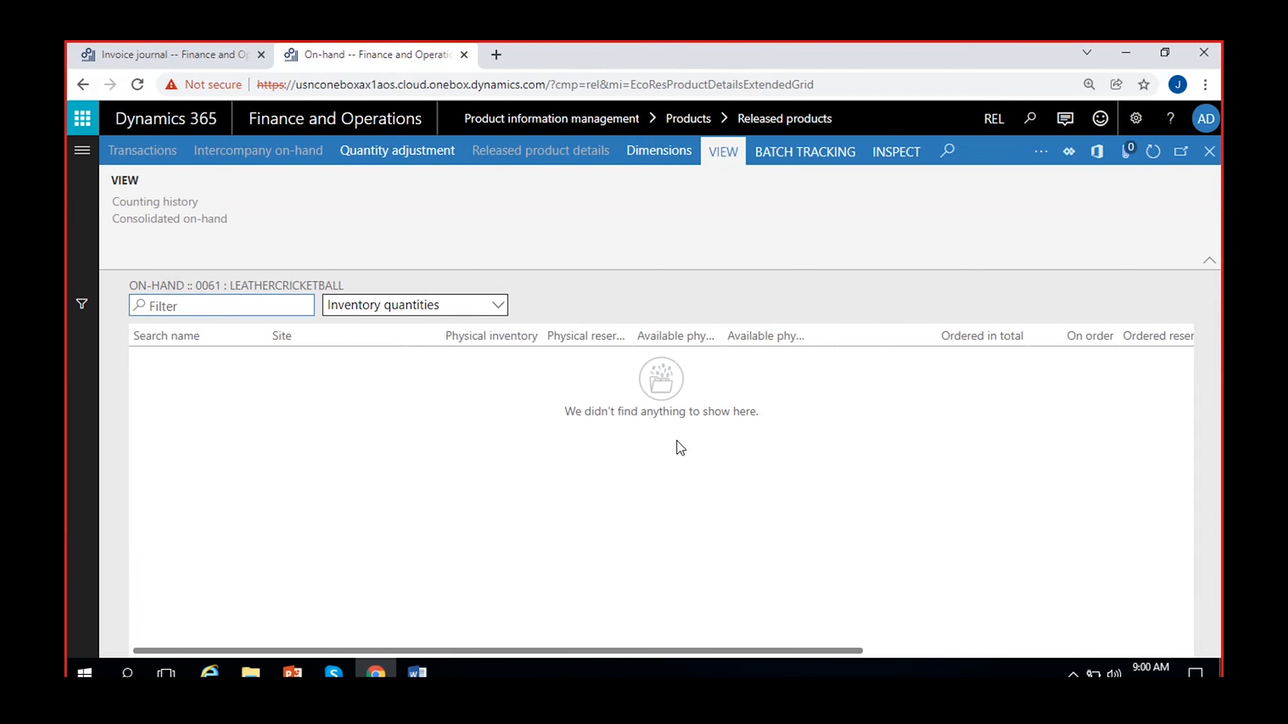
{"action": "left_click", "coordinate": [1209, 151]}
{"action": "left_click", "coordinate": [534, 252]}
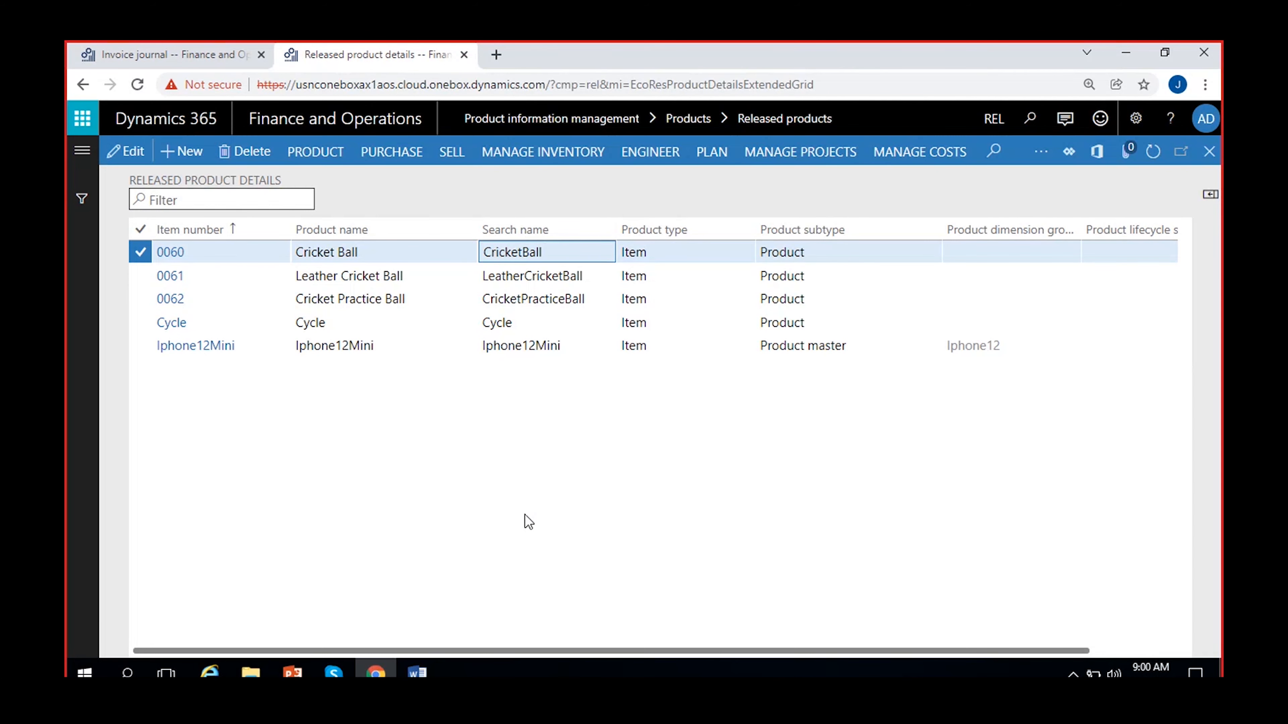
Step: Review the product receipt and invoice entries in the Word document, and switch back to the browser
{"action": "left_click", "coordinate": [416, 673]}
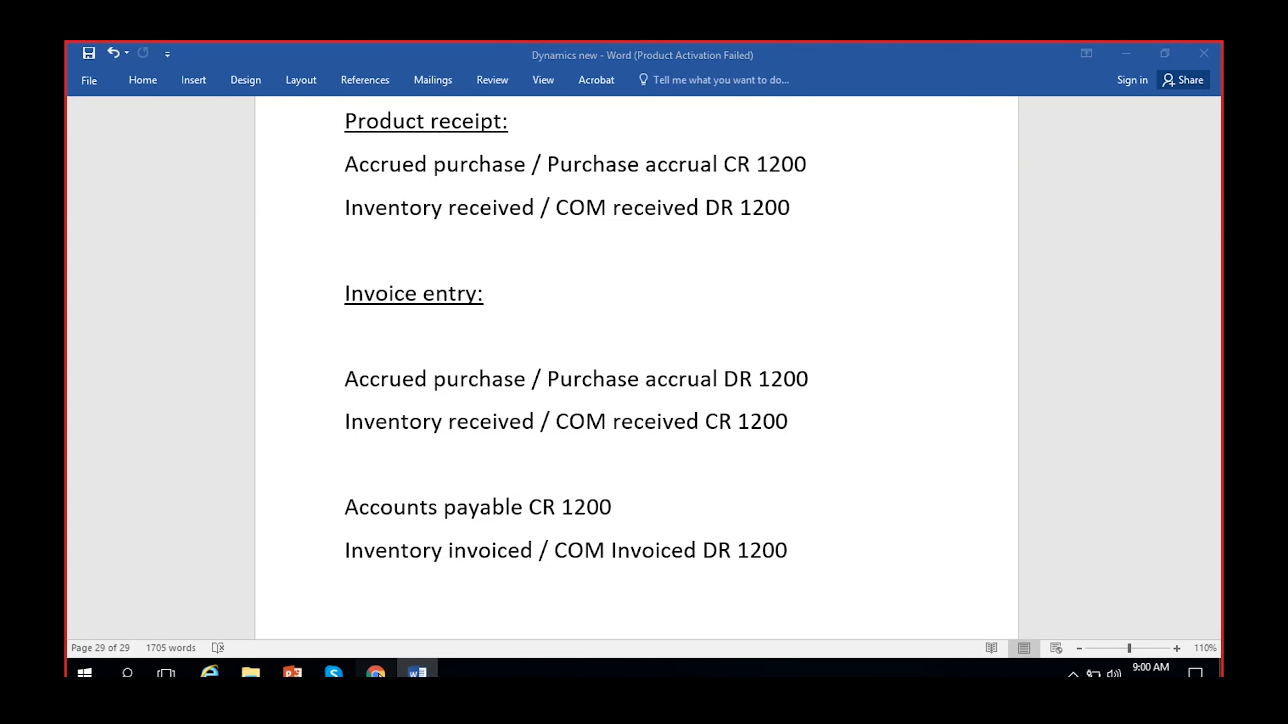
{"action": "left_click", "coordinate": [390, 671]}
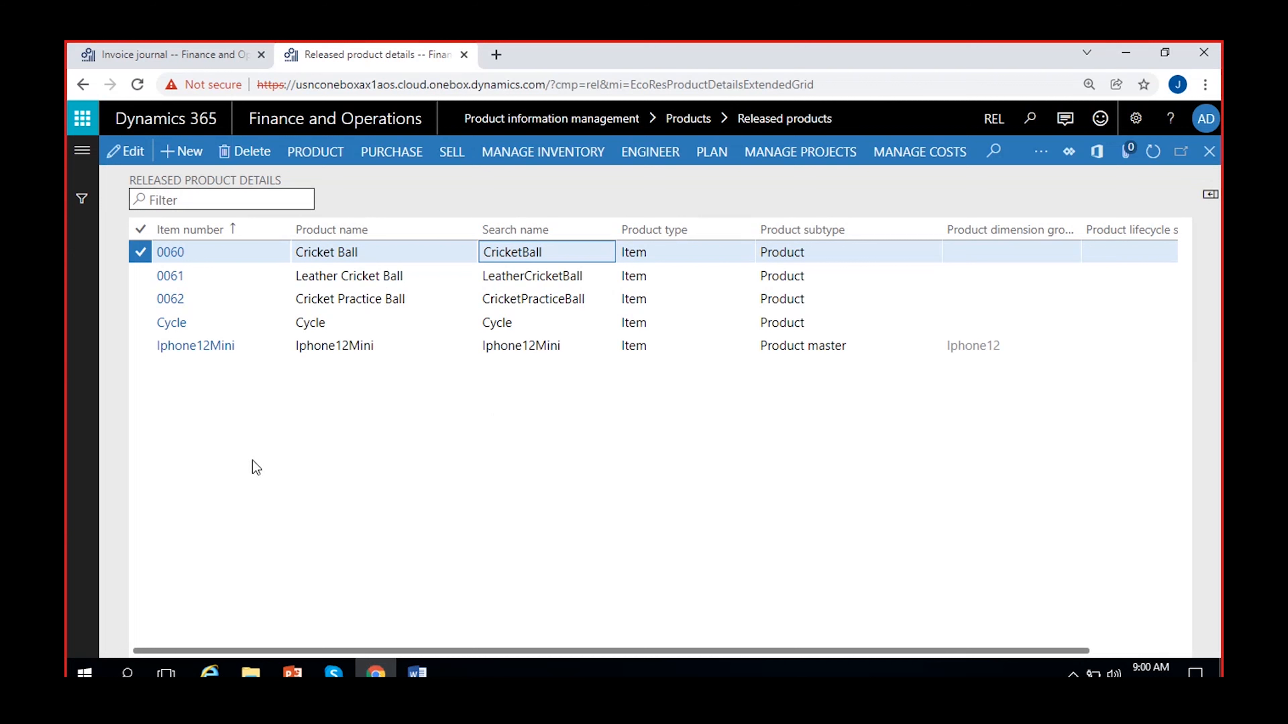